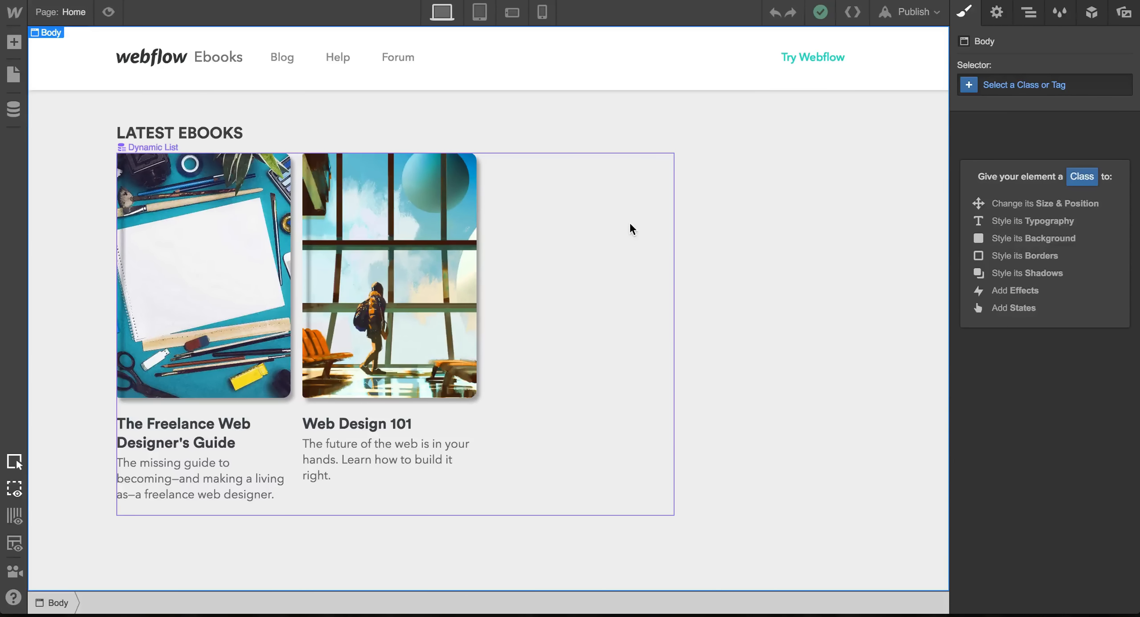
Preview the Home page, look it over from the header to the footer, and exit the preview.
{"action": "left_click", "coordinate": [107, 12]}
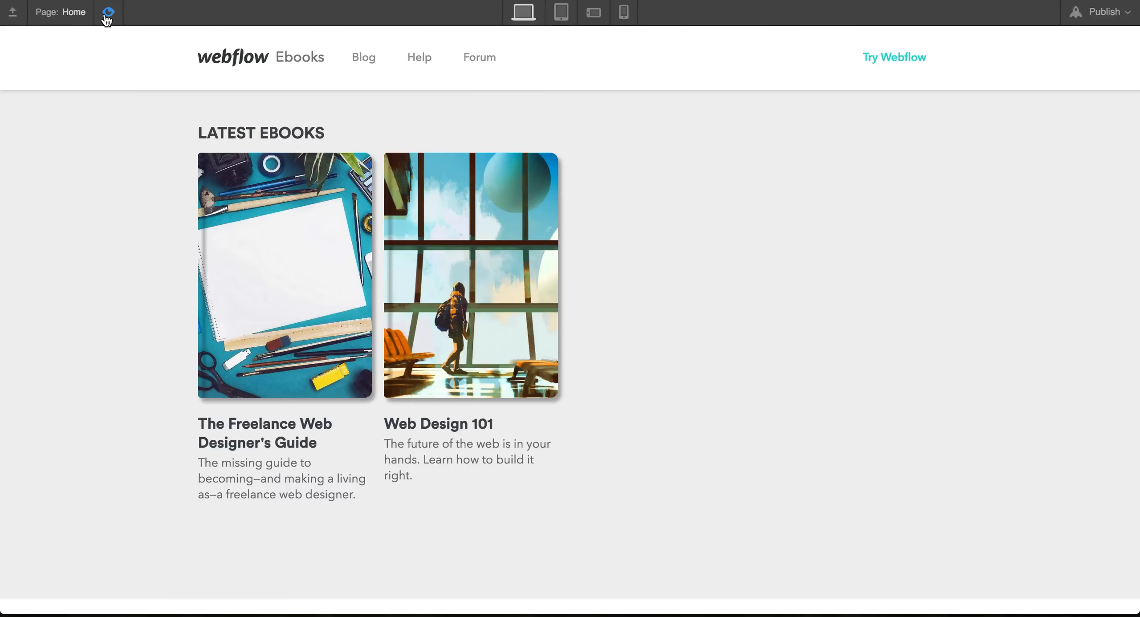
{"action": "scroll", "coordinate": [166, 289], "scroll_direction": "down", "scroll_amount": 7}
{"action": "scroll", "coordinate": [166, 289], "scroll_direction": "up", "scroll_amount": 7}
{"action": "scroll", "coordinate": [631, 176], "scroll_direction": "down", "scroll_amount": 1}
{"action": "scroll", "coordinate": [606, 191], "scroll_direction": "down", "scroll_amount": 4}
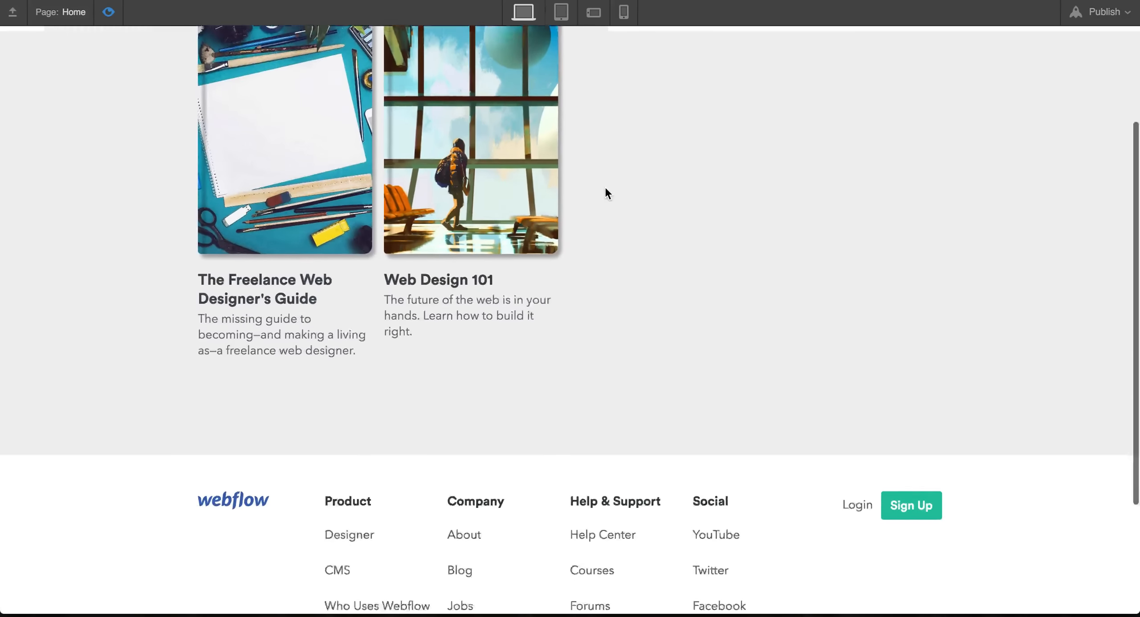
{"action": "scroll", "coordinate": [605, 187], "scroll_direction": "up", "scroll_amount": 5}
{"action": "scroll", "coordinate": [696, 205], "scroll_direction": "down", "scroll_amount": 5}
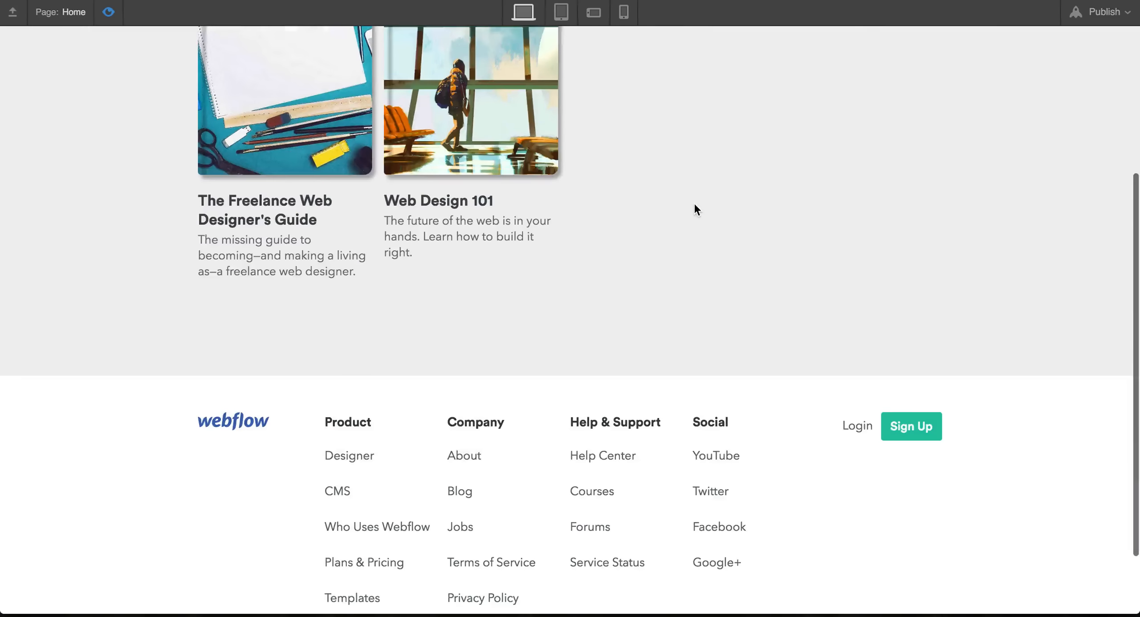
{"action": "scroll", "coordinate": [713, 463], "scroll_direction": "up", "scroll_amount": 5}
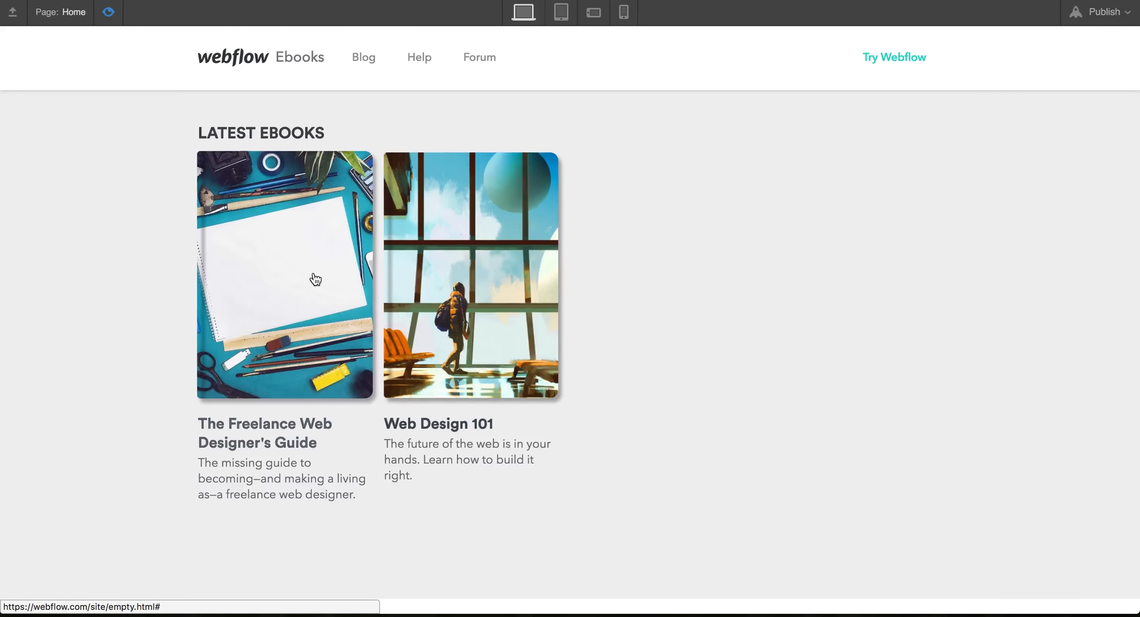
{"action": "left_click", "coordinate": [108, 13]}
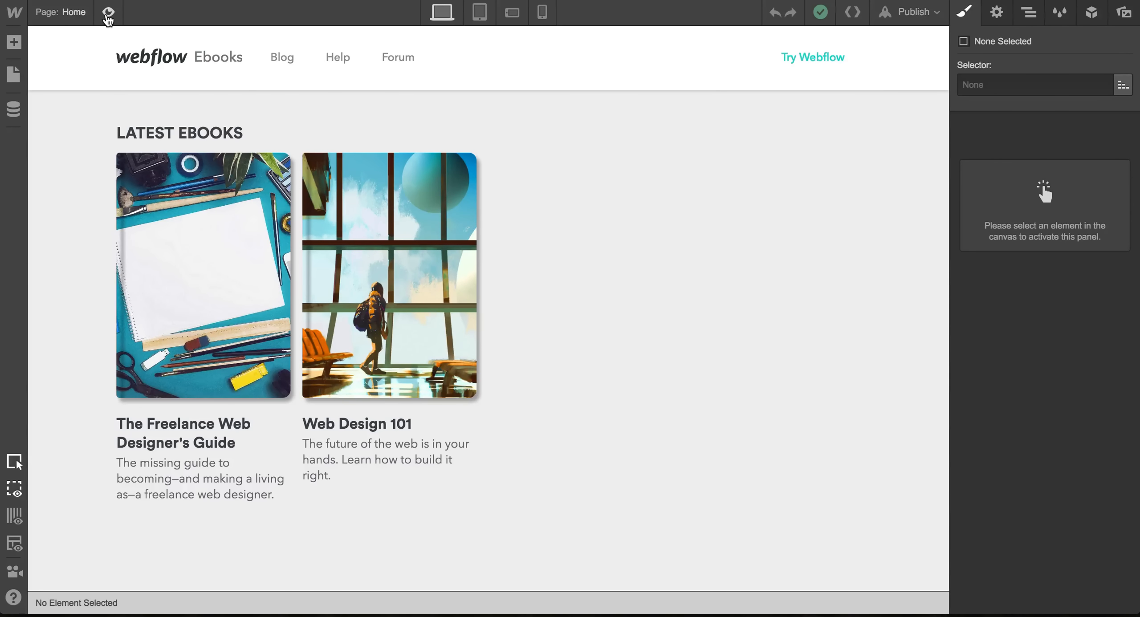
Look briefly at the Collection Manager, close it, and check the site's page list with its collection templates.
{"action": "left_click", "coordinate": [13, 109]}
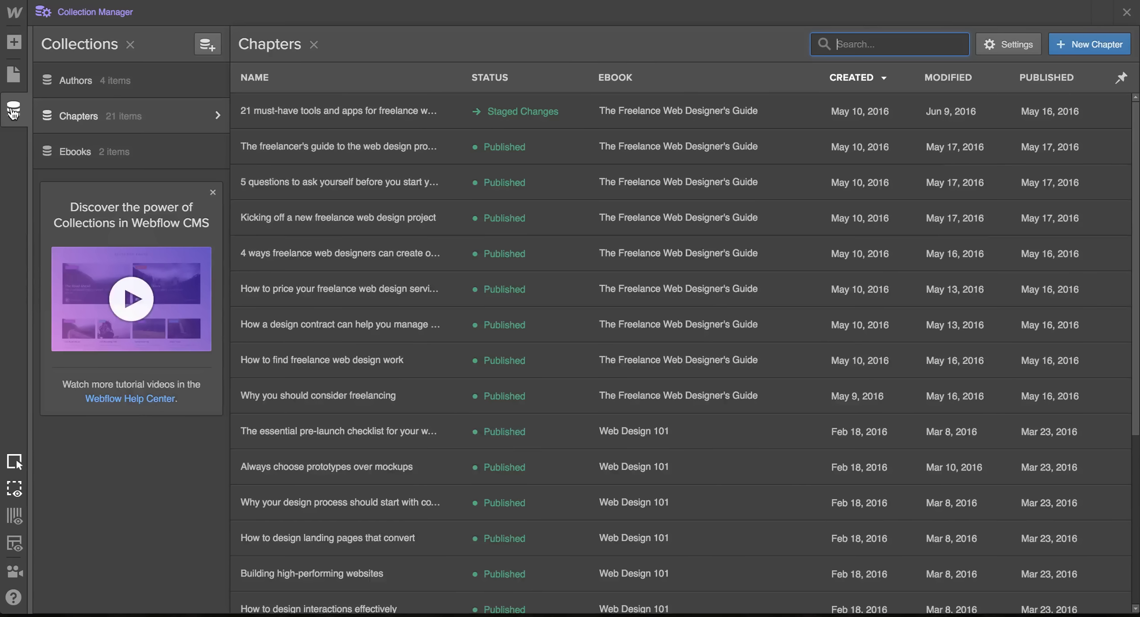
{"action": "left_click", "coordinate": [1126, 12]}
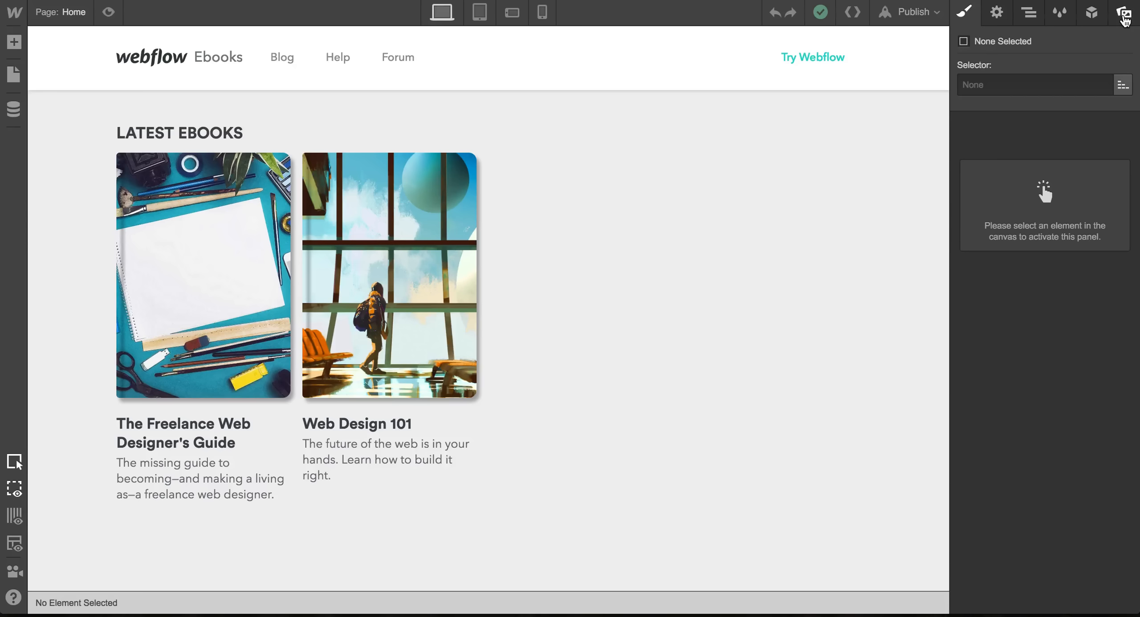
{"action": "left_click", "coordinate": [14, 75]}
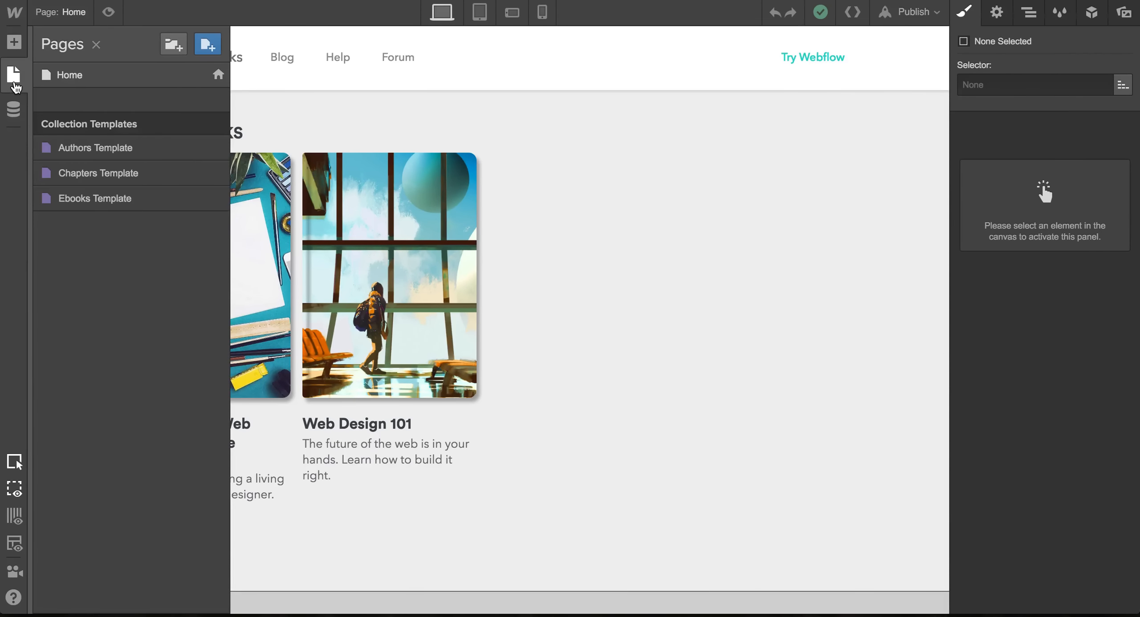
{"action": "left_click", "coordinate": [92, 80]}
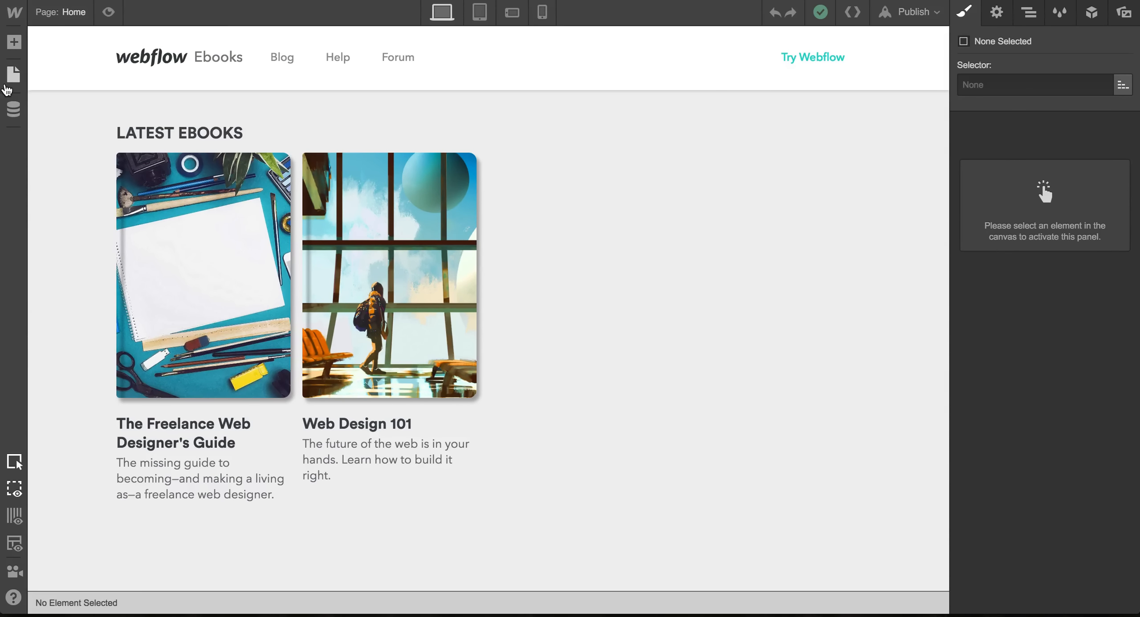
Look through the items of the Ebooks, Chapters and Authors collections.
{"action": "left_click", "coordinate": [7, 86]}
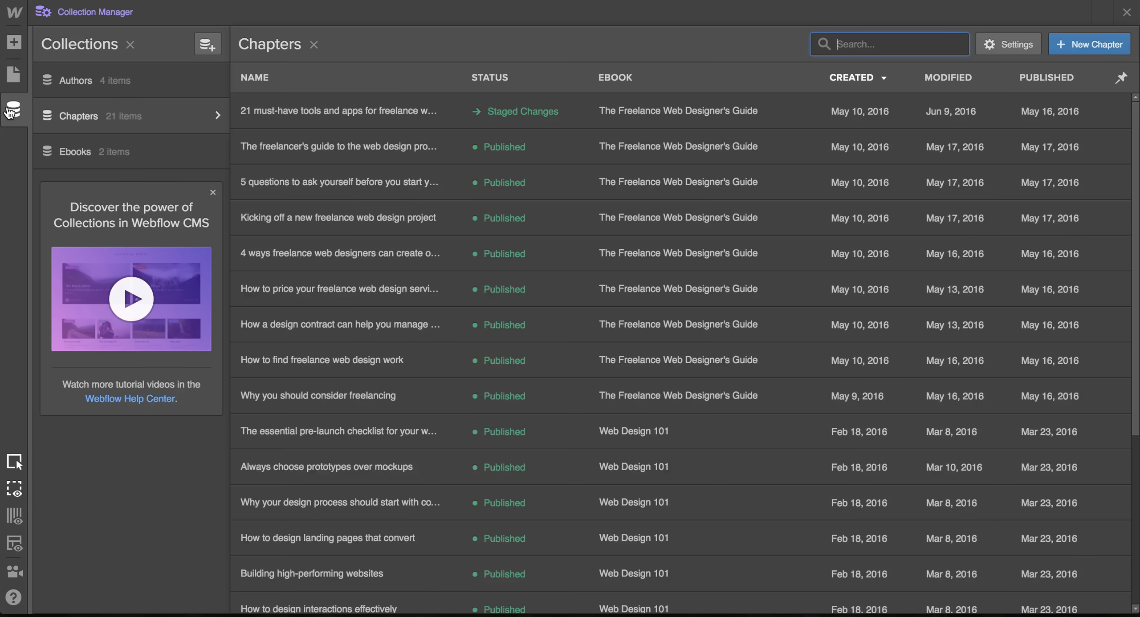
{"action": "left_click", "coordinate": [15, 110]}
{"action": "left_click", "coordinate": [153, 144]}
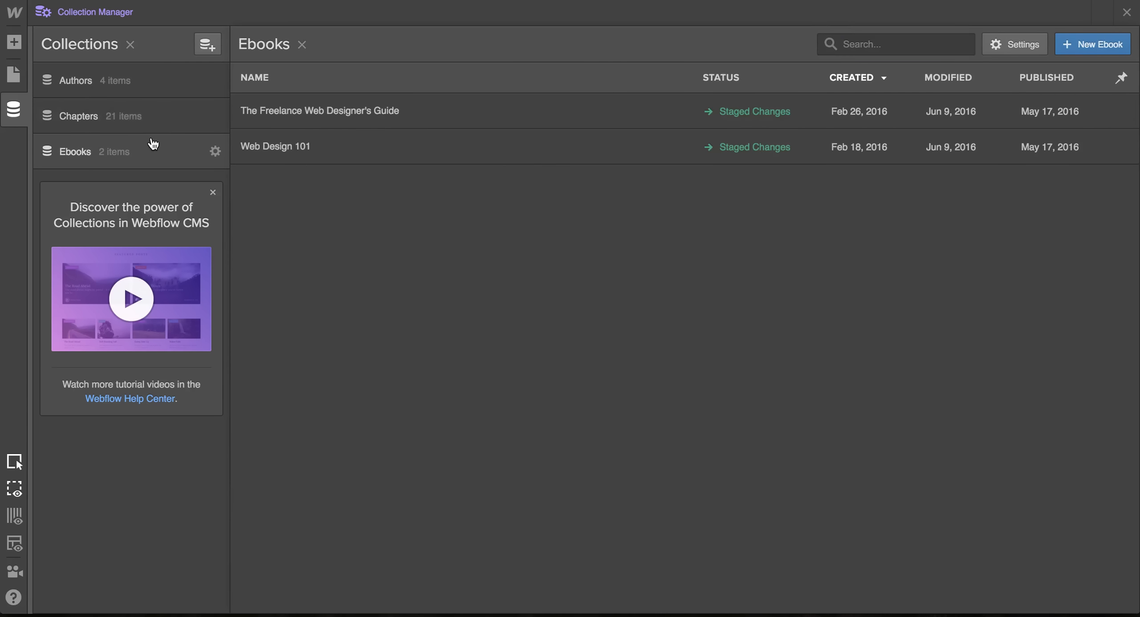
{"action": "left_click", "coordinate": [168, 128]}
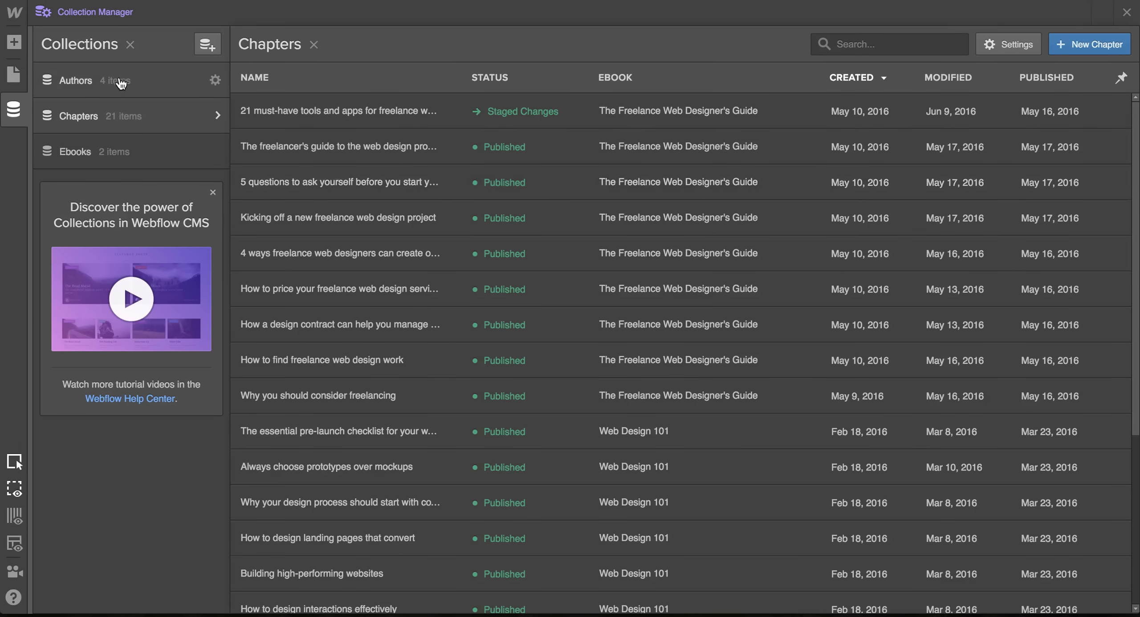
{"action": "left_click", "coordinate": [149, 81]}
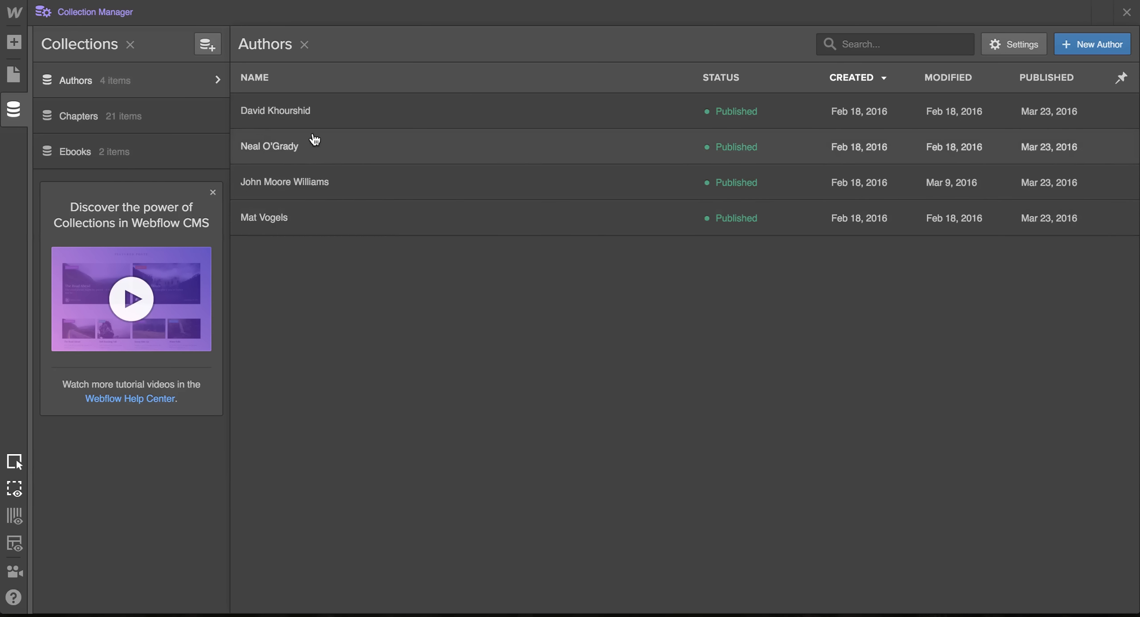
Review the image and profile text of the first author in the Authors collection, and save the author entry.
{"action": "left_click", "coordinate": [324, 122]}
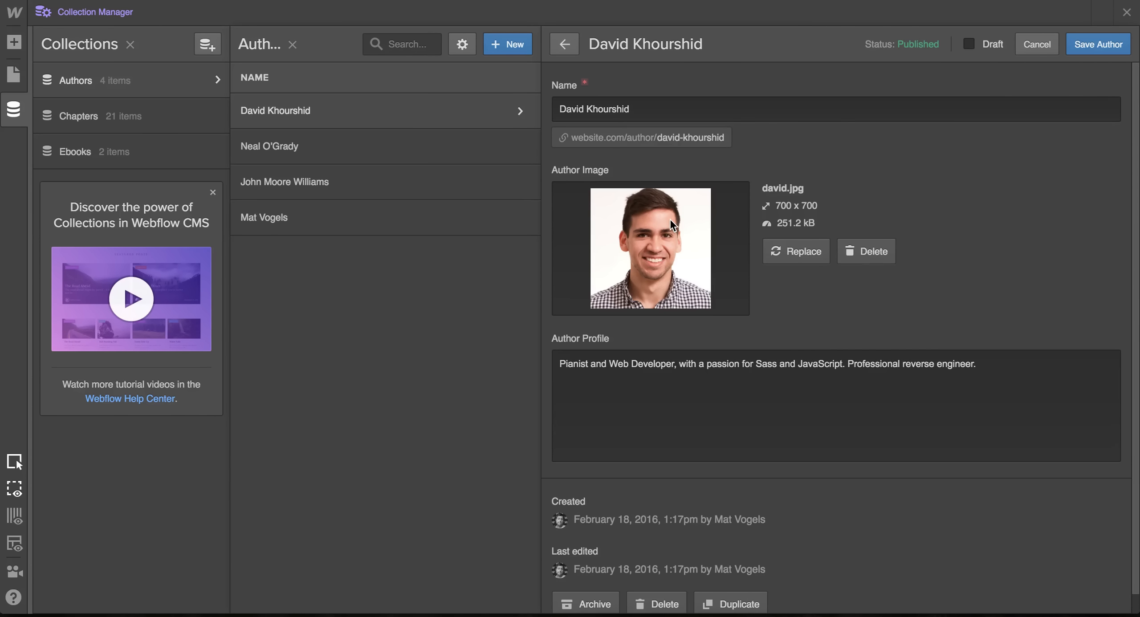
{"action": "scroll", "coordinate": [671, 220], "scroll_direction": "down", "scroll_amount": 1}
{"action": "left_click_drag", "start_coordinate": [567, 352], "coordinate": [984, 337]}
{"action": "left_click", "coordinate": [1001, 406]}
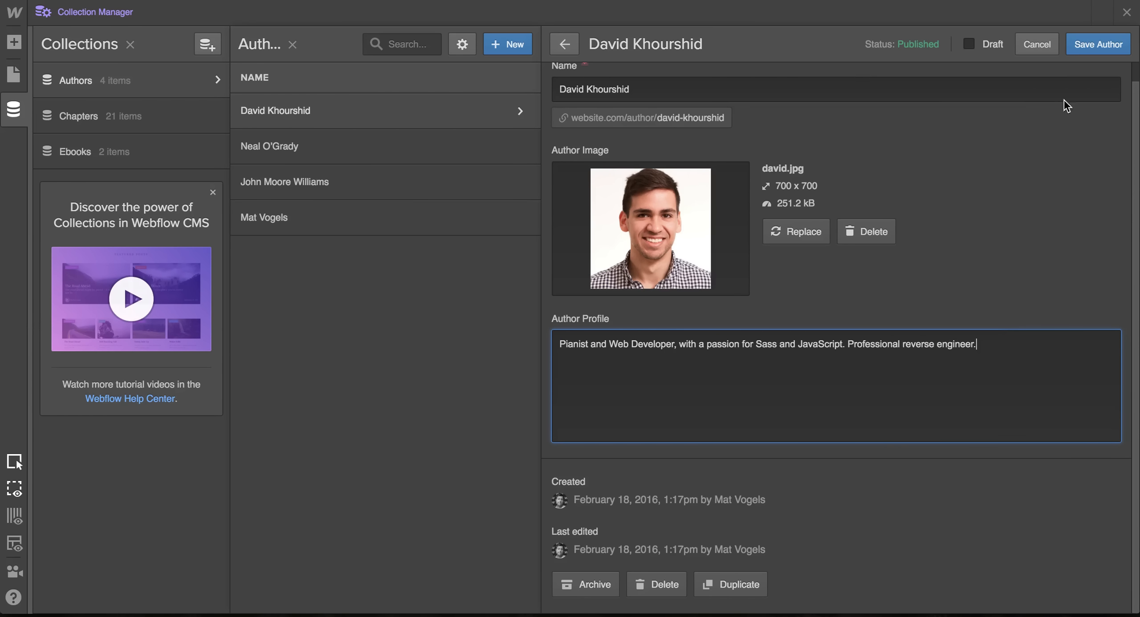
{"action": "left_click", "coordinate": [1098, 45]}
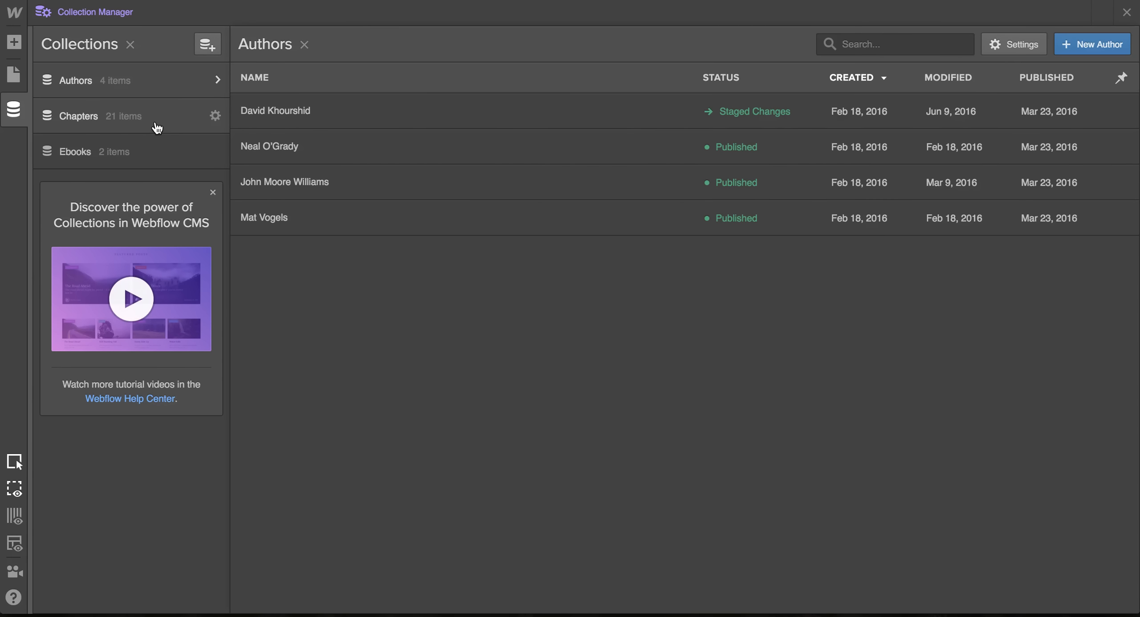
Open "The Freelance Web Designer's Guide" in the Ebooks collection and review its Subtitle and Lede fields.
{"action": "left_click", "coordinate": [157, 128]}
{"action": "left_click", "coordinate": [134, 156]}
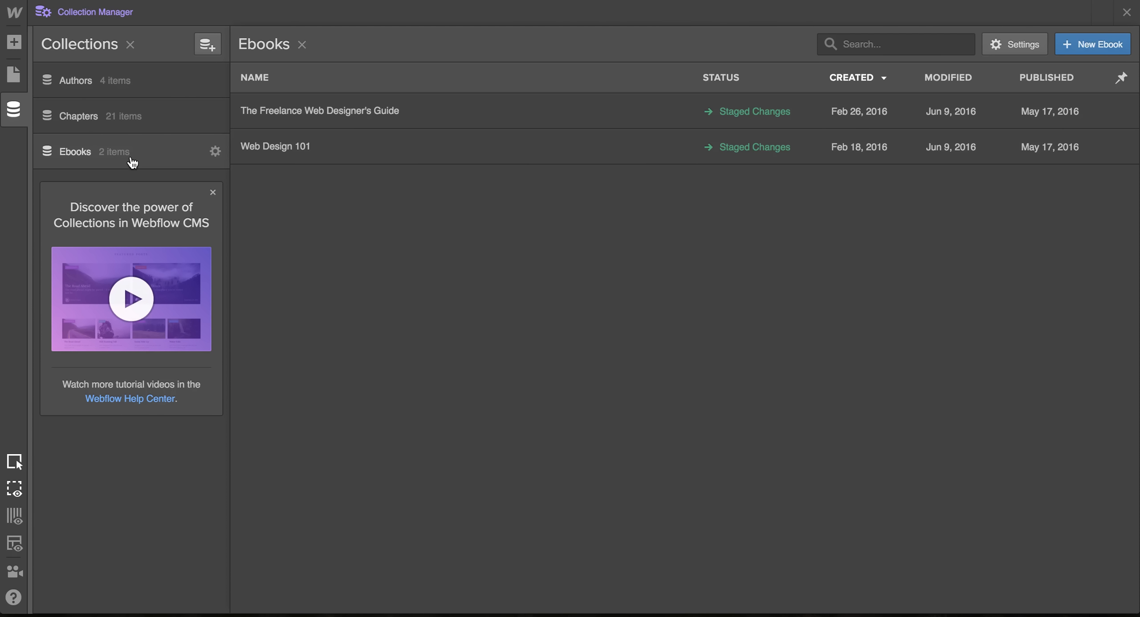
{"action": "left_click", "coordinate": [431, 111]}
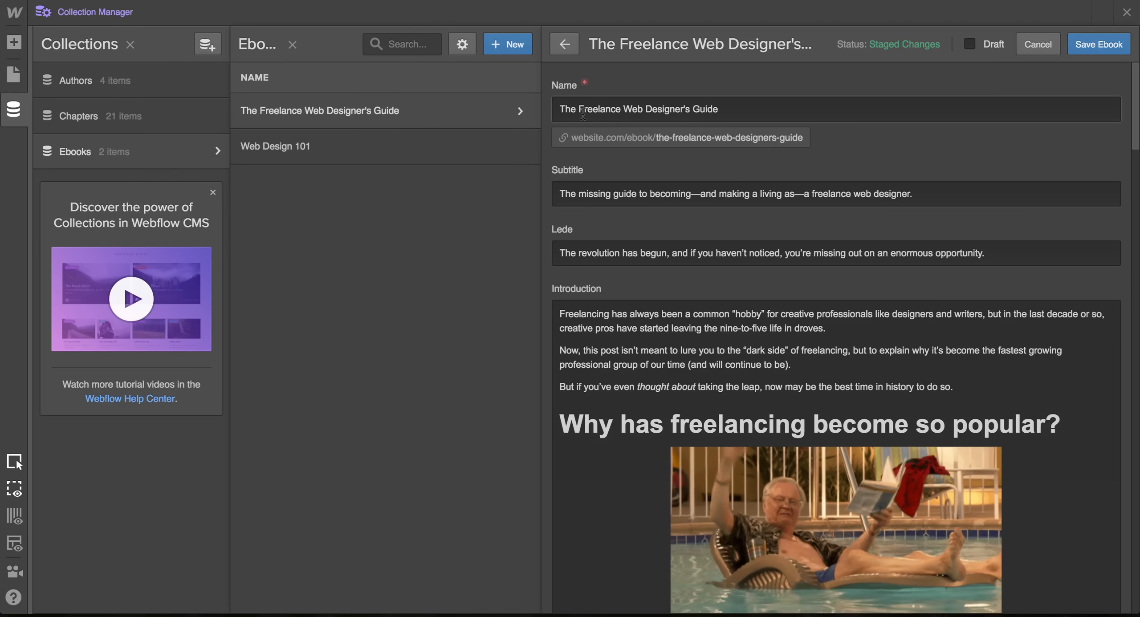
{"action": "triple_click", "coordinate": [648, 192]}
{"action": "left_click", "coordinate": [619, 253]}
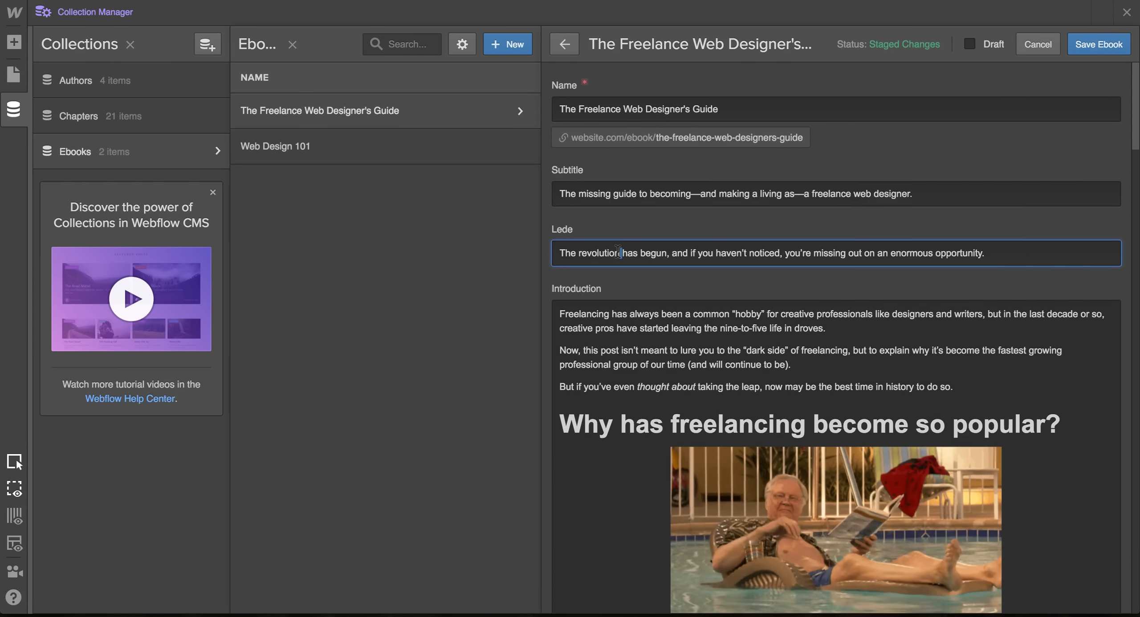
{"action": "triple_click", "coordinate": [619, 252]}
Examine the ebook's Introduction rich text and its Banner Image and Thumbnail Image fields.
{"action": "scroll", "coordinate": [651, 259], "scroll_direction": "down", "scroll_amount": 1}
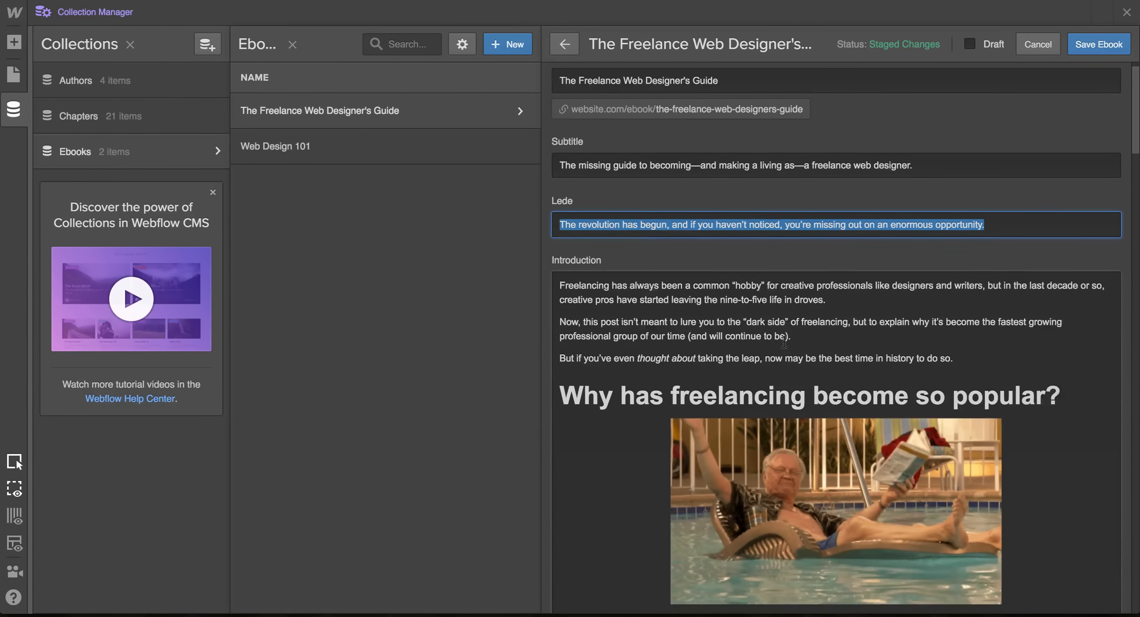
{"action": "scroll", "coordinate": [719, 252], "scroll_direction": "down", "scroll_amount": 3}
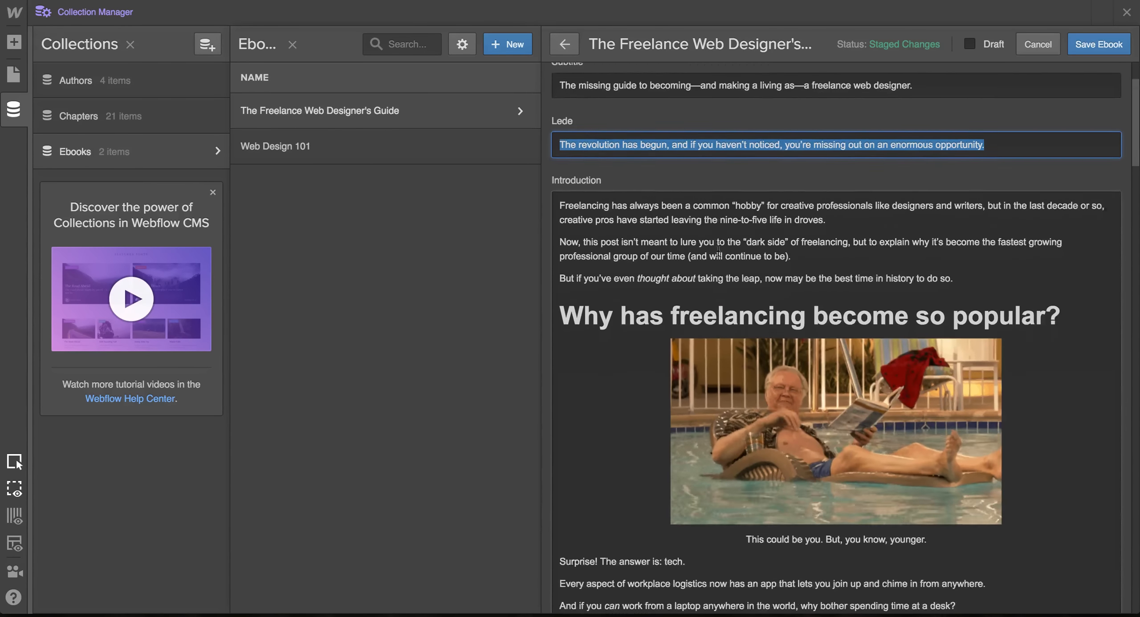
{"action": "scroll", "coordinate": [719, 252], "scroll_direction": "down", "scroll_amount": 1}
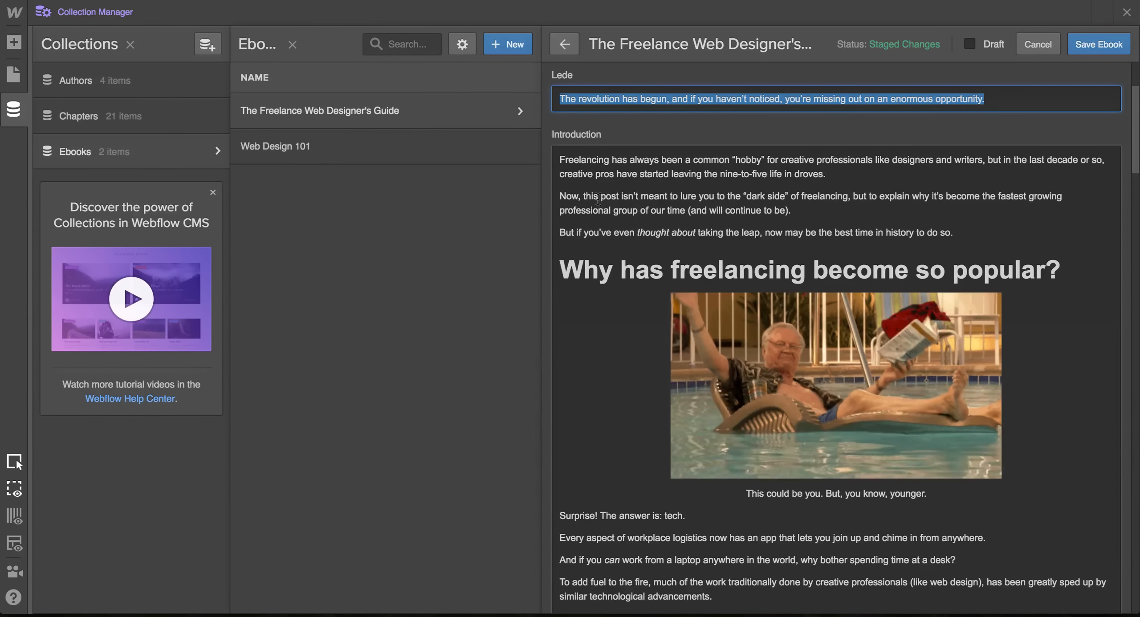
{"action": "left_click_drag", "start_coordinate": [560, 160], "coordinate": [889, 390]}
{"action": "scroll", "coordinate": [889, 389], "scroll_direction": "down", "scroll_amount": 5}
{"action": "left_click", "coordinate": [810, 378]}
{"action": "scroll", "coordinate": [810, 378], "scroll_direction": "down", "scroll_amount": 3}
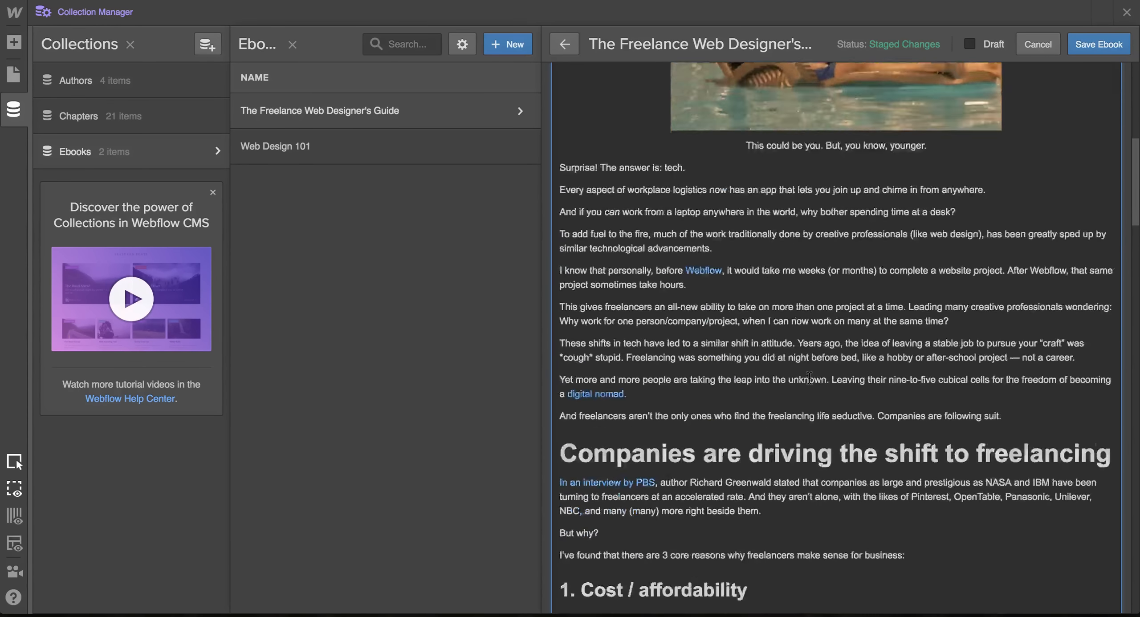
{"action": "scroll", "coordinate": [809, 378], "scroll_direction": "down", "scroll_amount": 20}
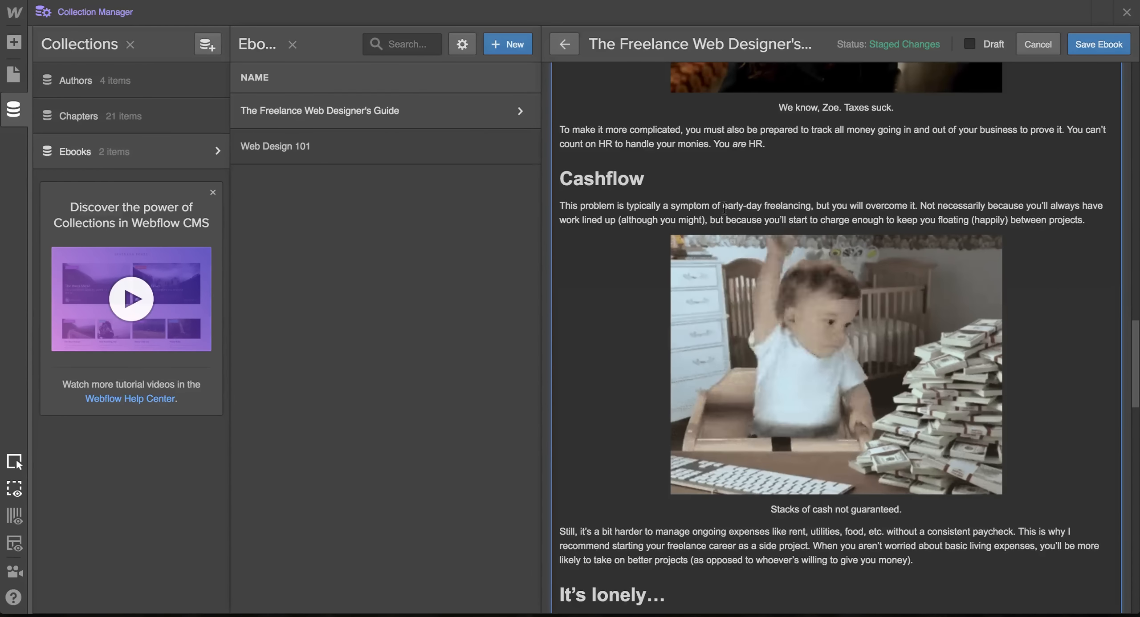
{"action": "scroll", "coordinate": [793, 352], "scroll_direction": "down", "scroll_amount": 5}
{"action": "scroll", "coordinate": [792, 349], "scroll_direction": "down", "scroll_amount": 20}
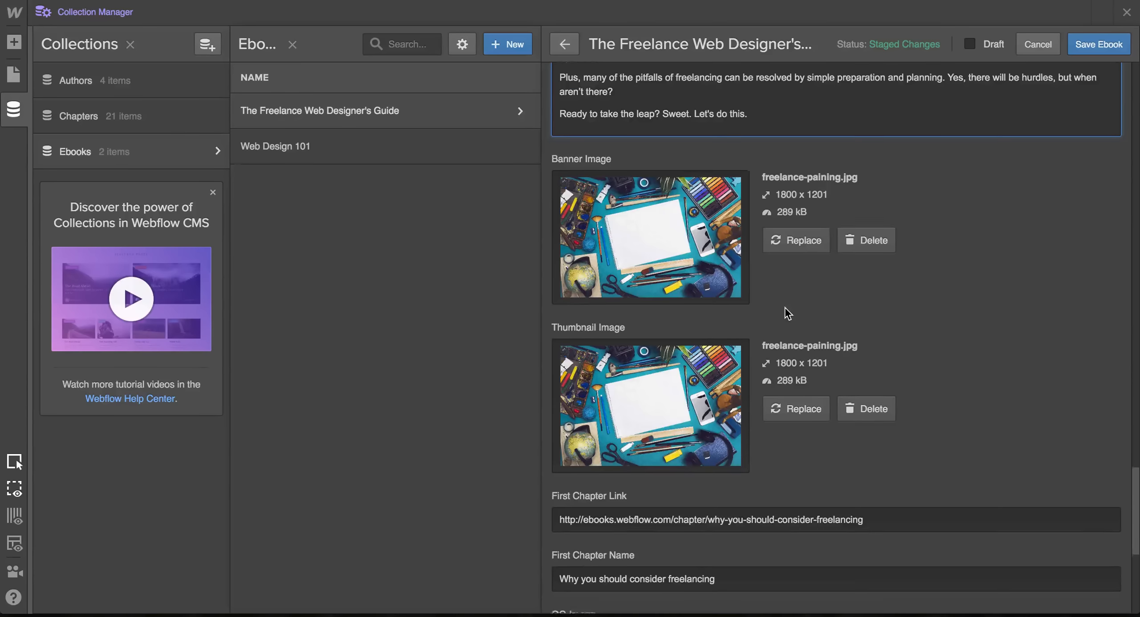
{"action": "scroll", "coordinate": [785, 309], "scroll_direction": "down", "scroll_amount": 2}
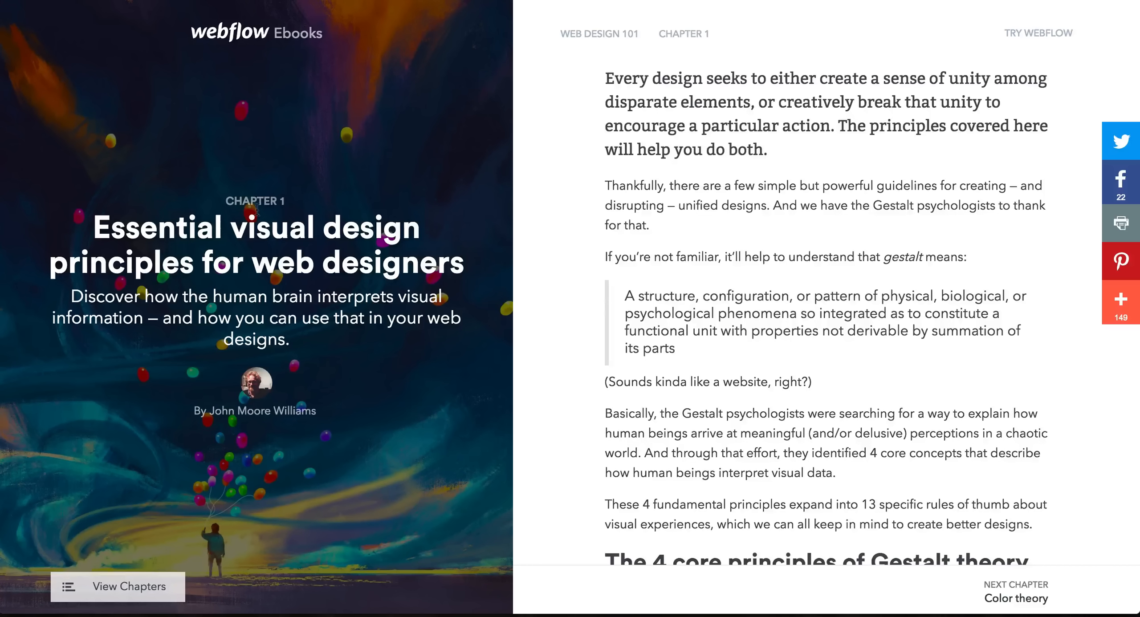
On the published ebooks site, go from the "Essential visual design principles for web designers" chapter to the Latest Ebooks page.
{"action": "left_click", "coordinate": [256, 39]}
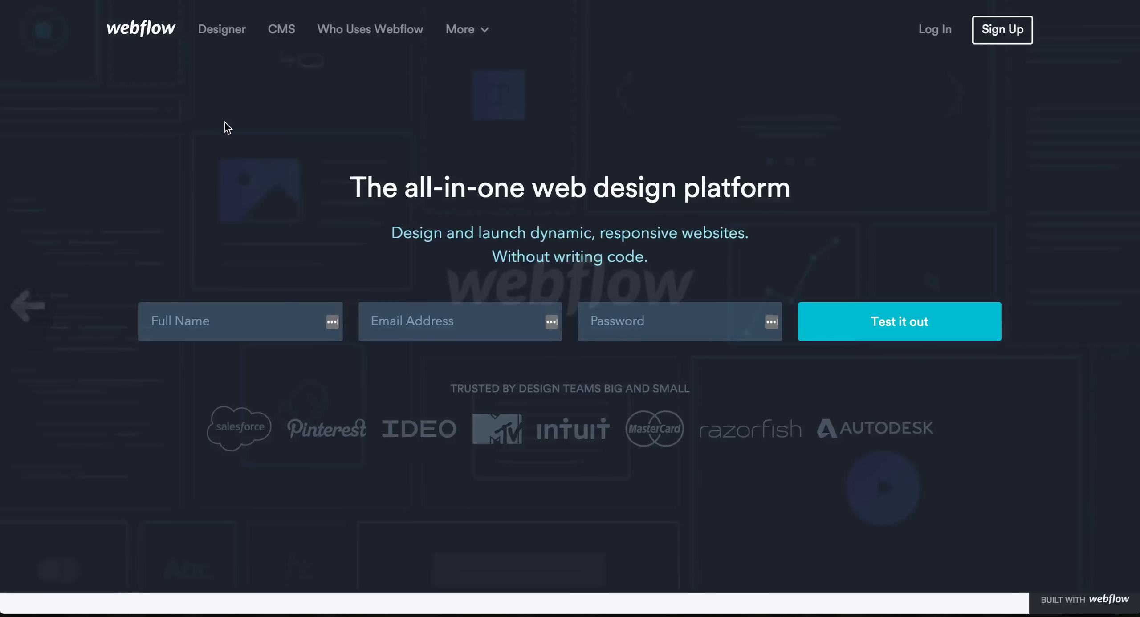
{"action": "key", "text": "alt+Left"}
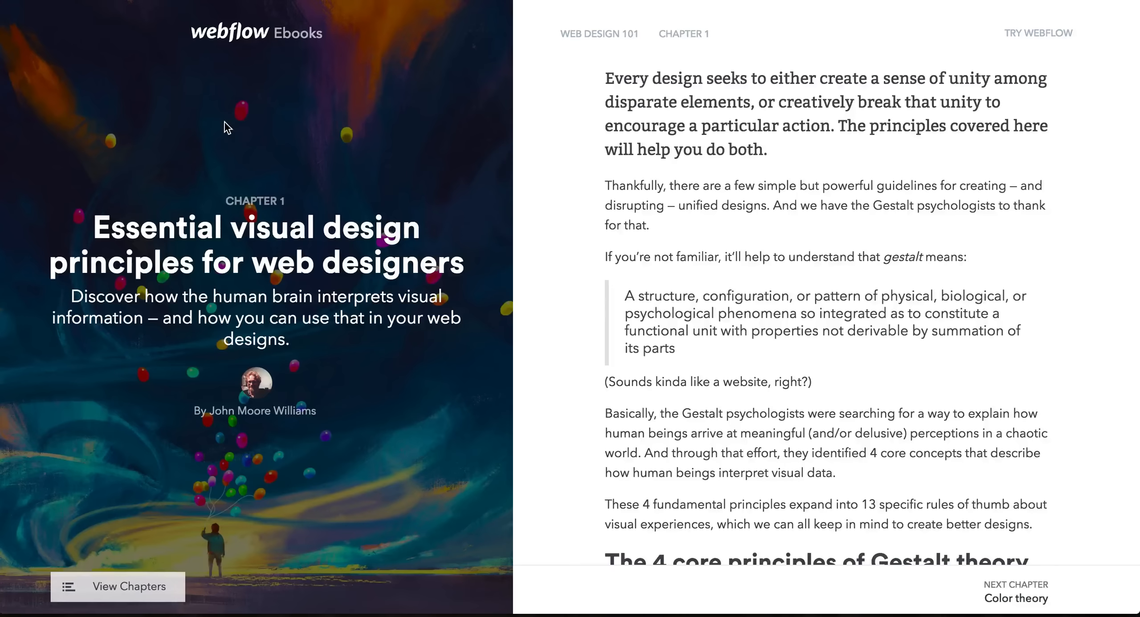
{"action": "left_click", "coordinate": [297, 40]}
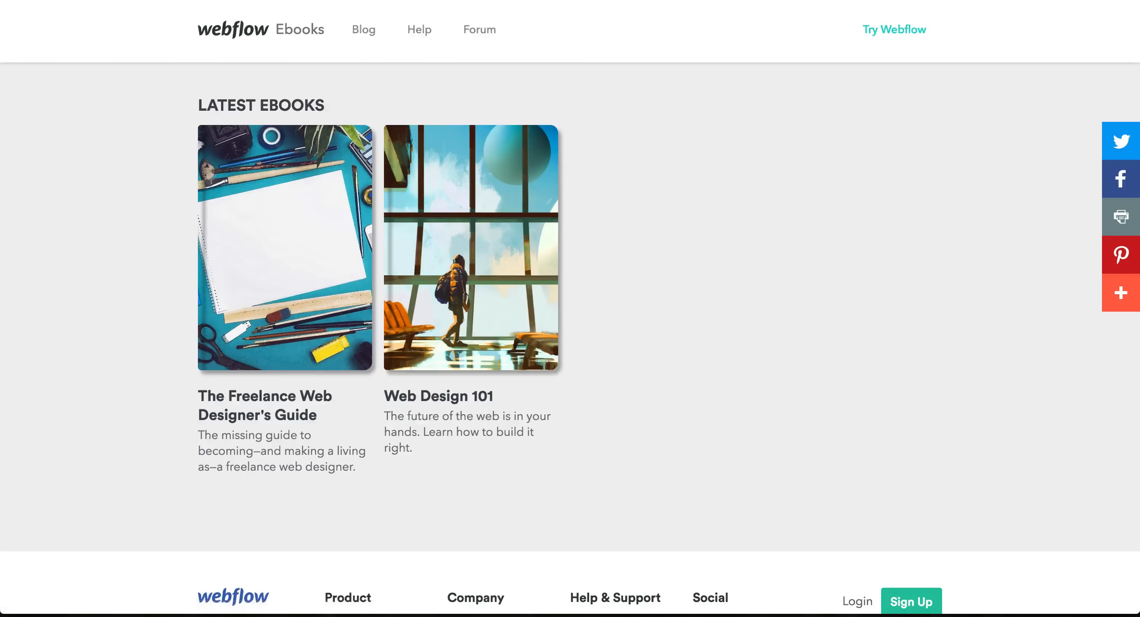
{"action": "left_click", "coordinate": [470, 247]}
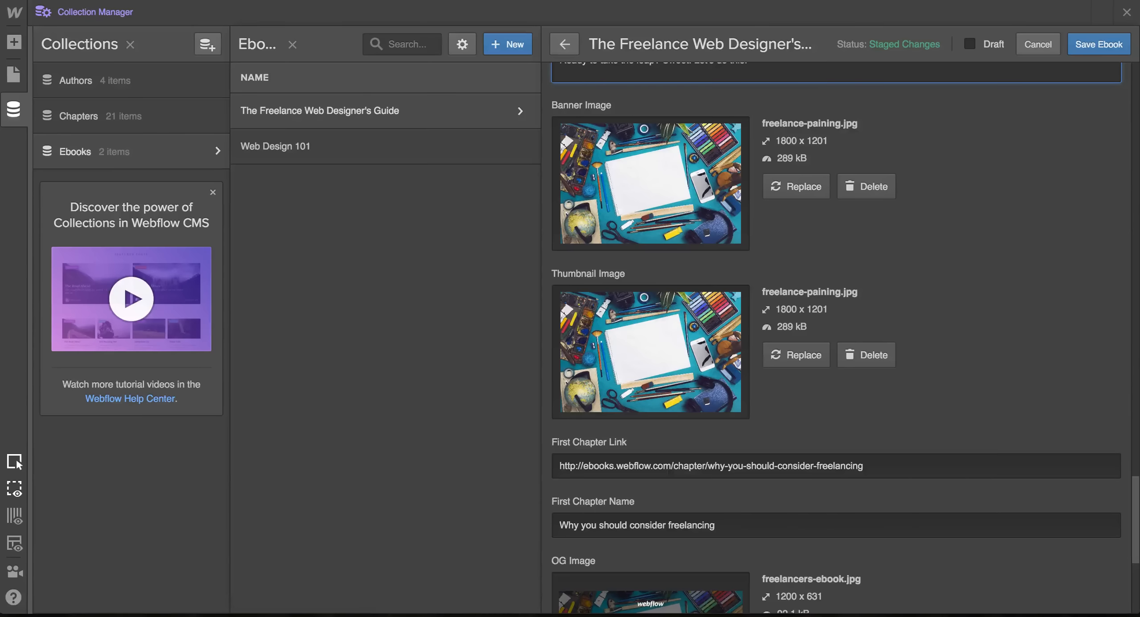
Back in the Collection Manager, review the ebook's First Chapter Link and First Chapter Name fields.
{"action": "scroll", "coordinate": [681, 157], "scroll_direction": "down", "scroll_amount": 8}
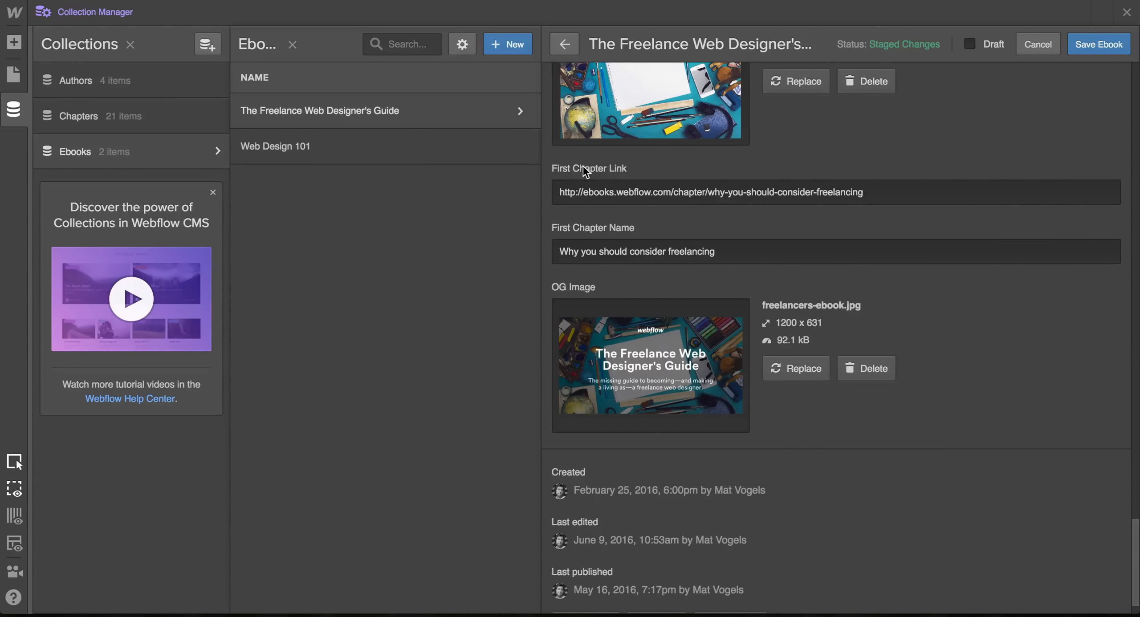
{"action": "left_click_drag", "start_coordinate": [555, 168], "coordinate": [627, 168]}
{"action": "left_click_drag", "start_coordinate": [552, 228], "coordinate": [636, 229]}
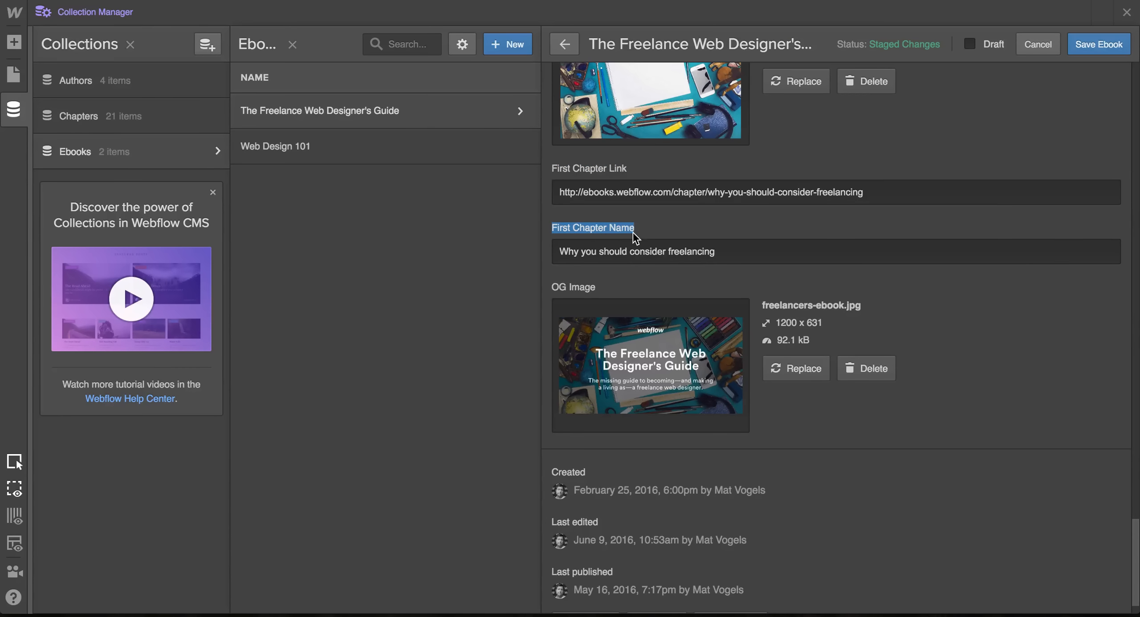
{"action": "triple_click", "coordinate": [640, 193]}
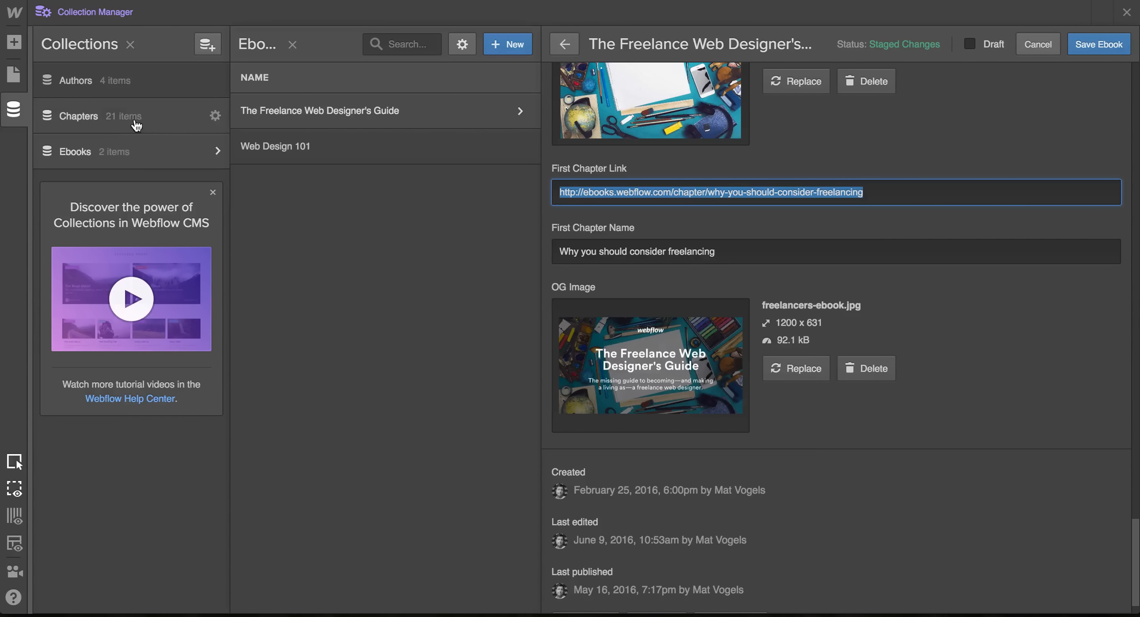
{"action": "triple_click", "coordinate": [630, 249]}
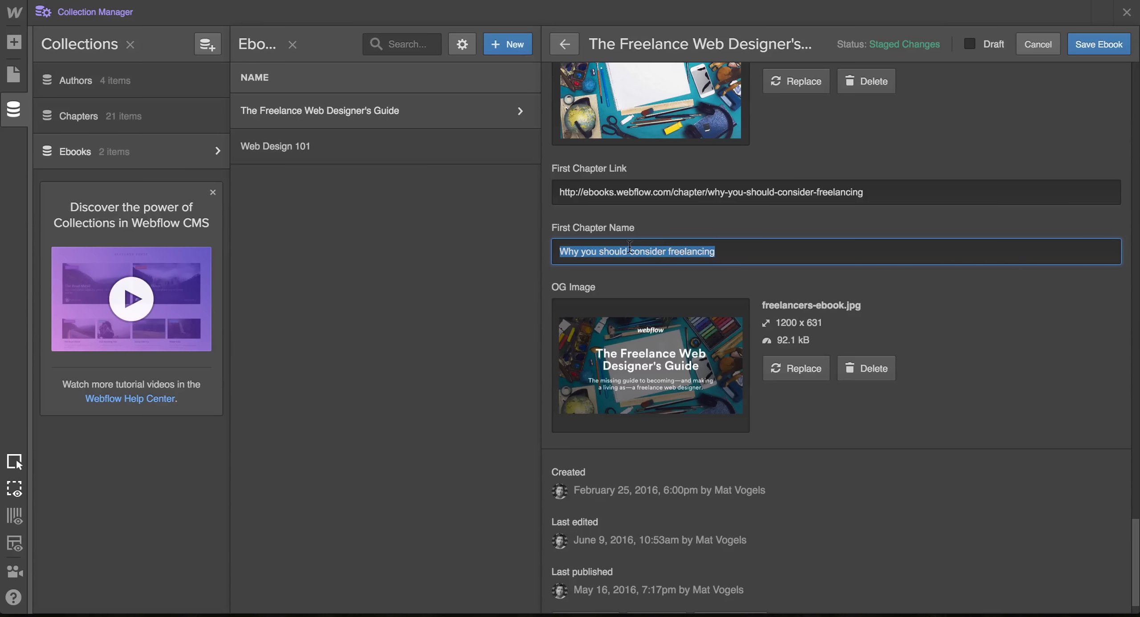
{"action": "triple_click", "coordinate": [600, 248]}
{"action": "left_click", "coordinate": [670, 218]}
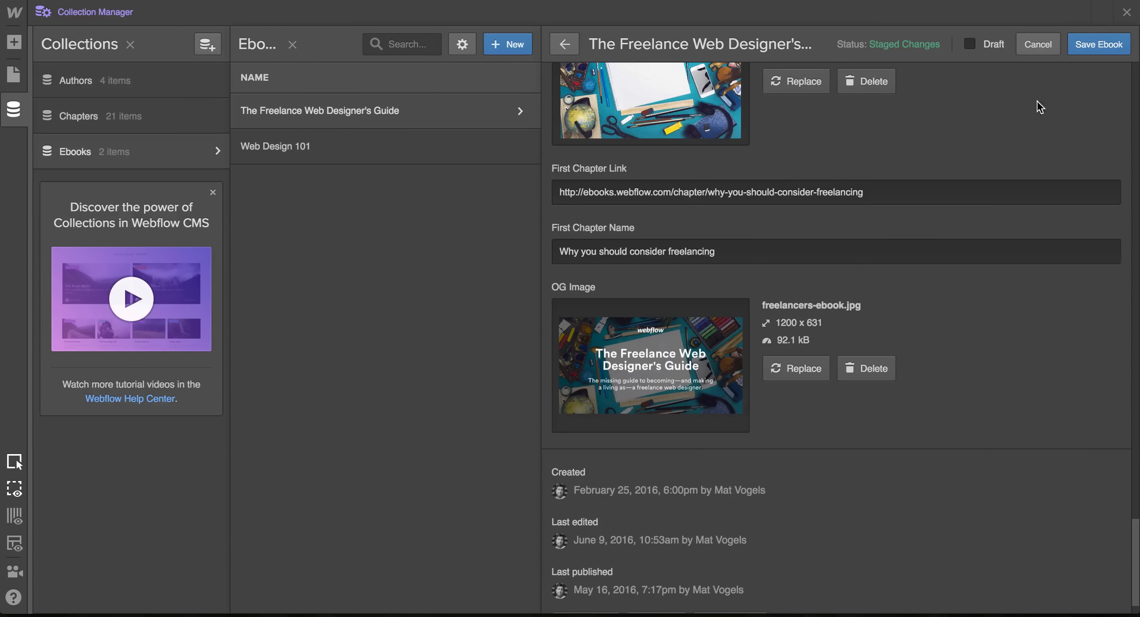
Save the open ebook item "The Freelance Web Designer's Guide" in the Ebooks collection.
{"action": "scroll", "coordinate": [822, 275], "scroll_direction": "up", "scroll_amount": 10}
{"action": "scroll", "coordinate": [822, 276], "scroll_direction": "up", "scroll_amount": 5}
{"action": "left_click", "coordinate": [1099, 44]}
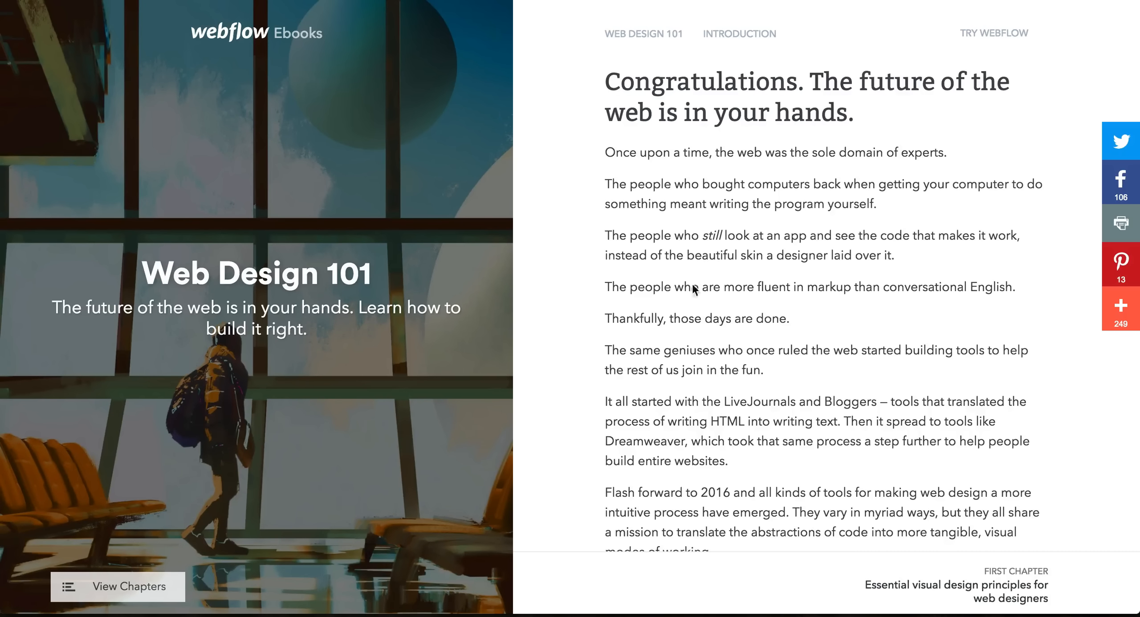
On the published ebooks site, look through the Web Design 101 introduction and highlight the ebook's subtitle.
{"action": "scroll", "coordinate": [847, 378], "scroll_direction": "down", "scroll_amount": 5}
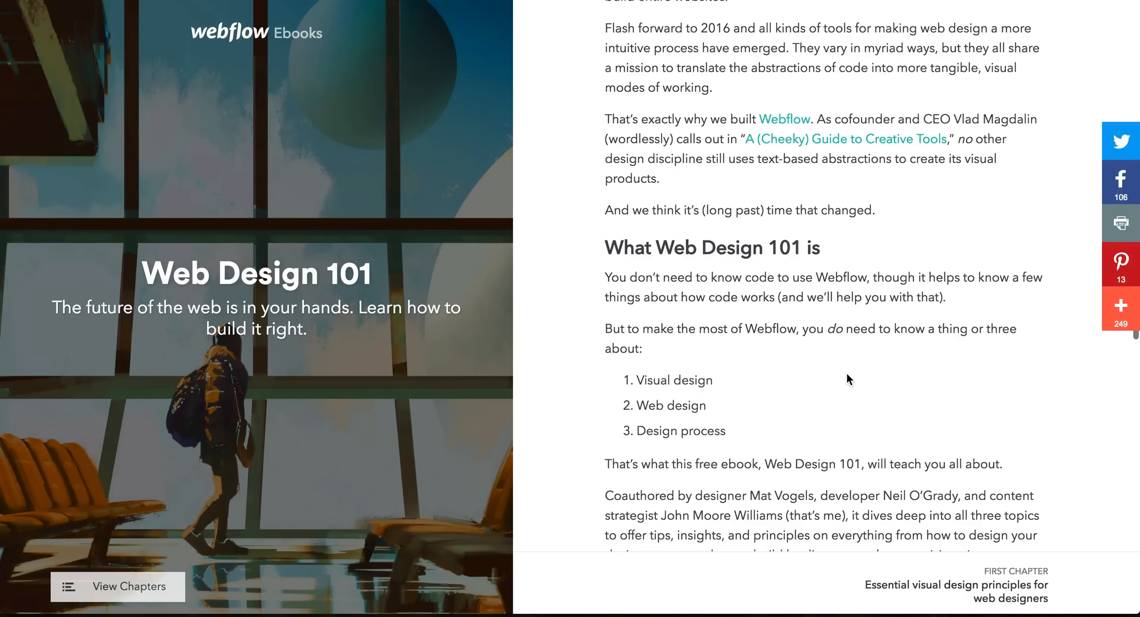
{"action": "scroll", "coordinate": [846, 372], "scroll_direction": "up", "scroll_amount": 10}
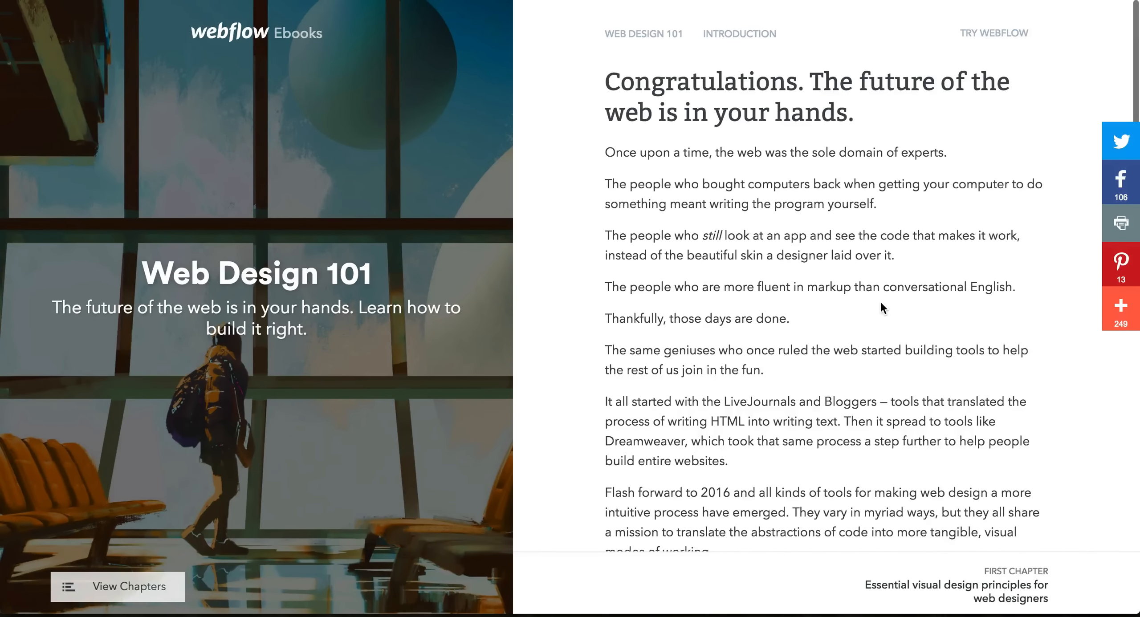
{"action": "scroll", "coordinate": [880, 301], "scroll_direction": "down", "scroll_amount": 5}
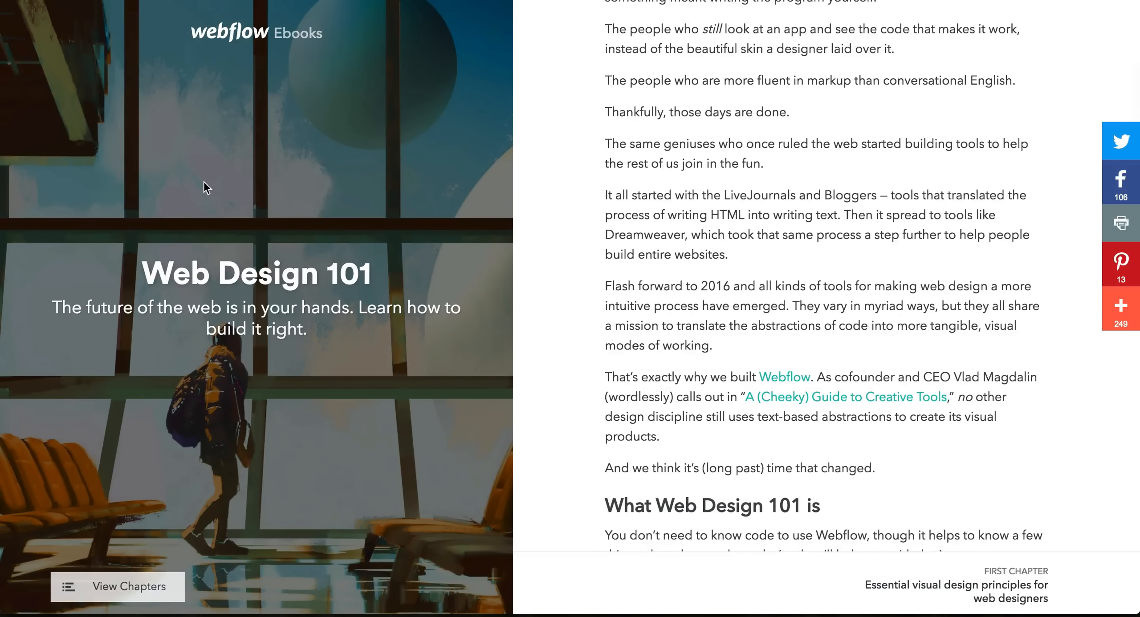
{"action": "triple_click", "coordinate": [289, 315]}
{"action": "scroll", "coordinate": [732, 404], "scroll_direction": "down", "scroll_amount": 8}
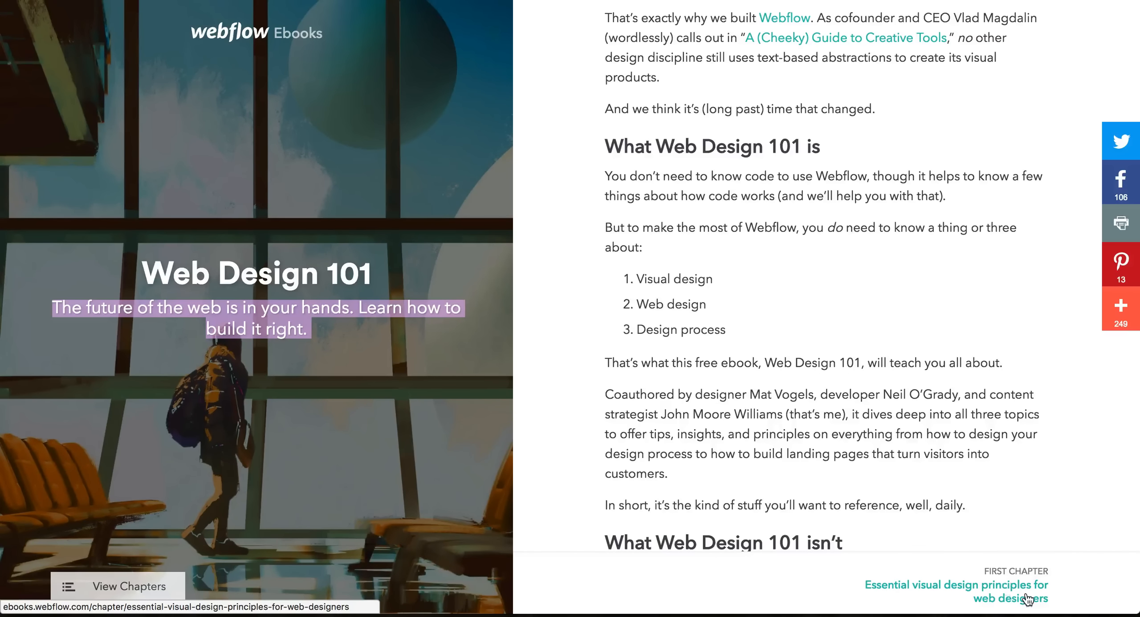
Move through the first chapter to the Color theory chapter, and browse and close its chapter list.
{"action": "left_click", "coordinate": [1011, 595]}
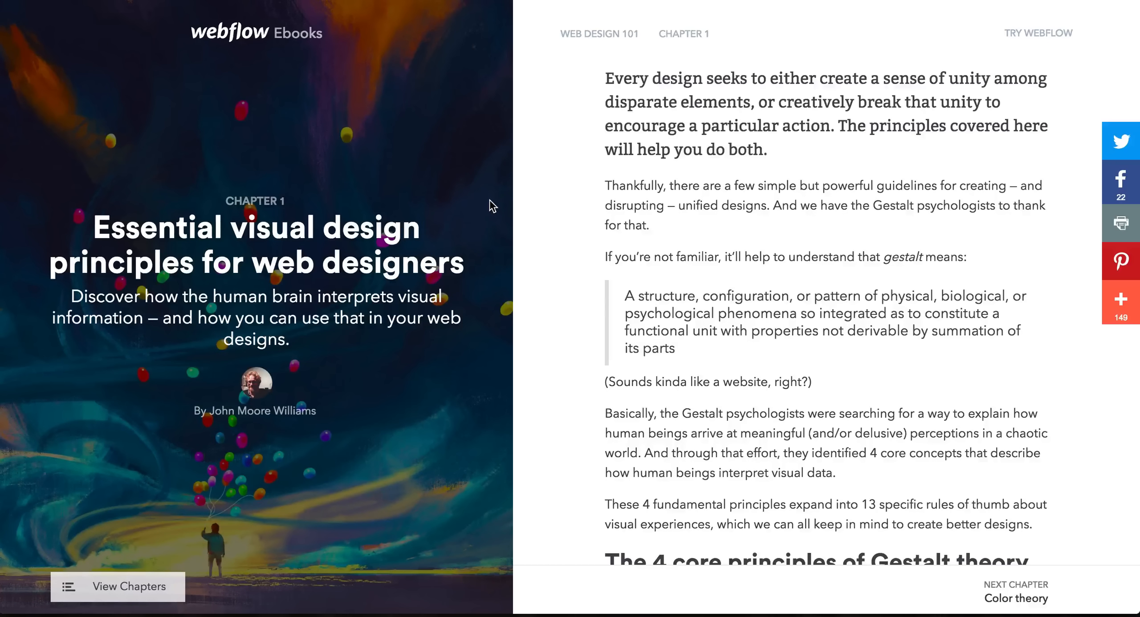
{"action": "left_click", "coordinate": [1000, 590]}
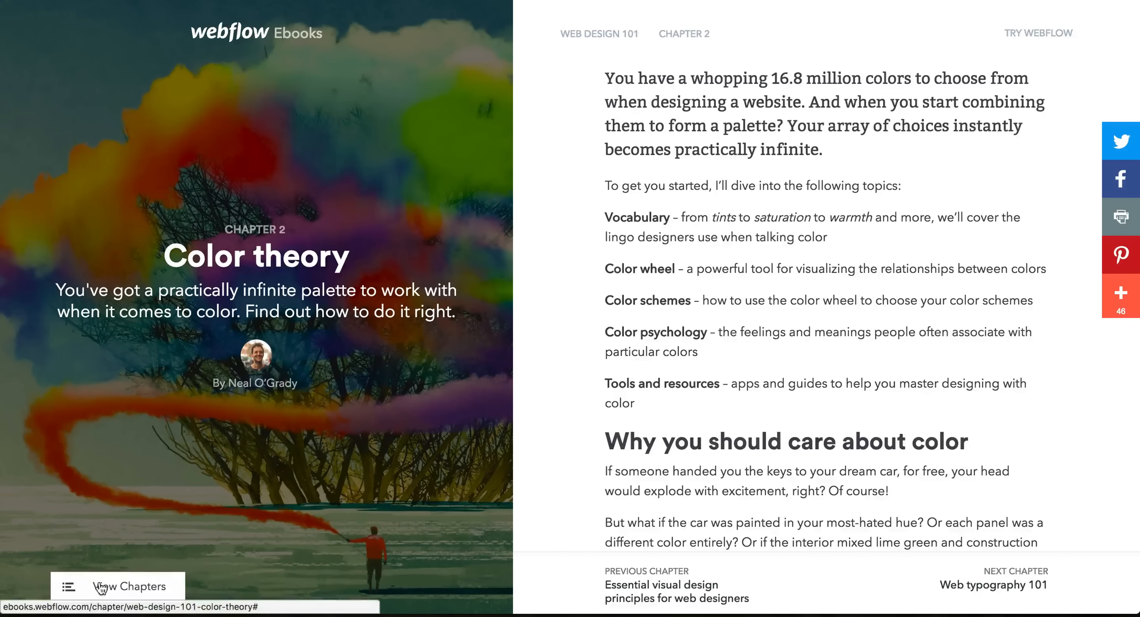
{"action": "left_click", "coordinate": [132, 593]}
{"action": "scroll", "coordinate": [176, 126], "scroll_direction": "down", "scroll_amount": 6}
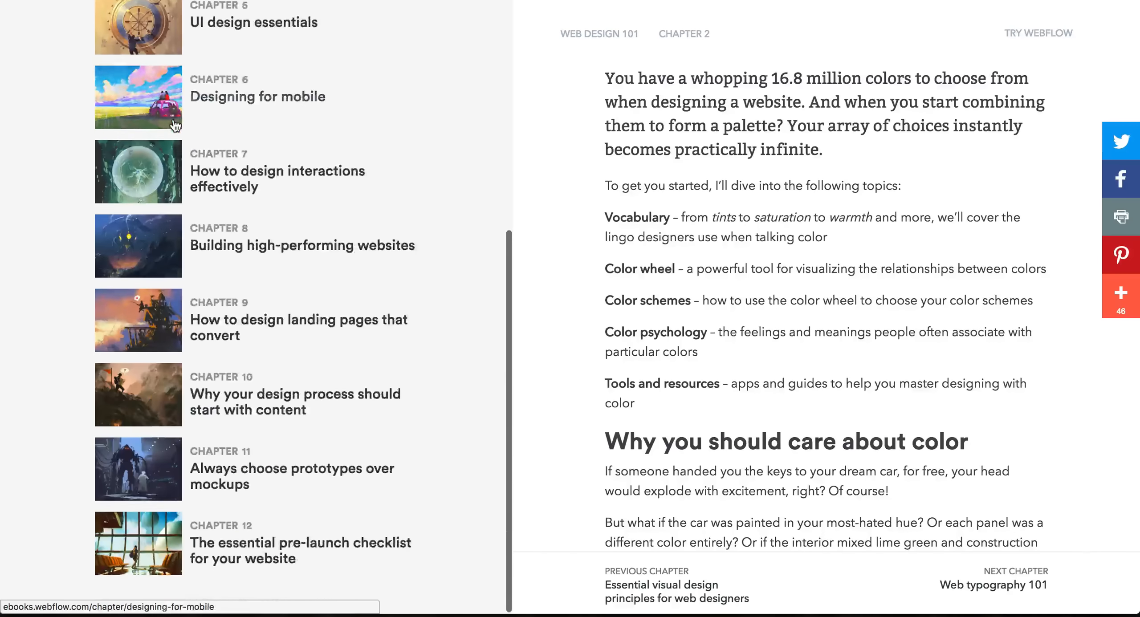
{"action": "scroll", "coordinate": [176, 126], "scroll_direction": "up", "scroll_amount": 6}
{"action": "left_click", "coordinate": [29, 20]}
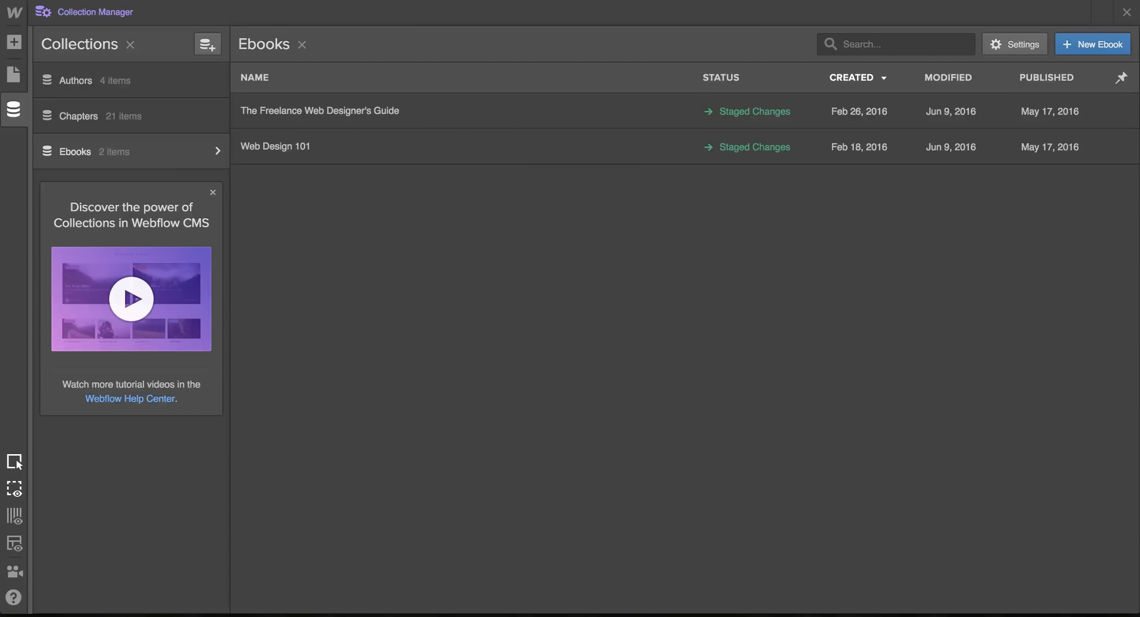
In the Chapters collection, open "21 must-have tools and apps for freelance web designers" and review its Intro Text and Lede fields.
{"action": "left_click", "coordinate": [149, 120]}
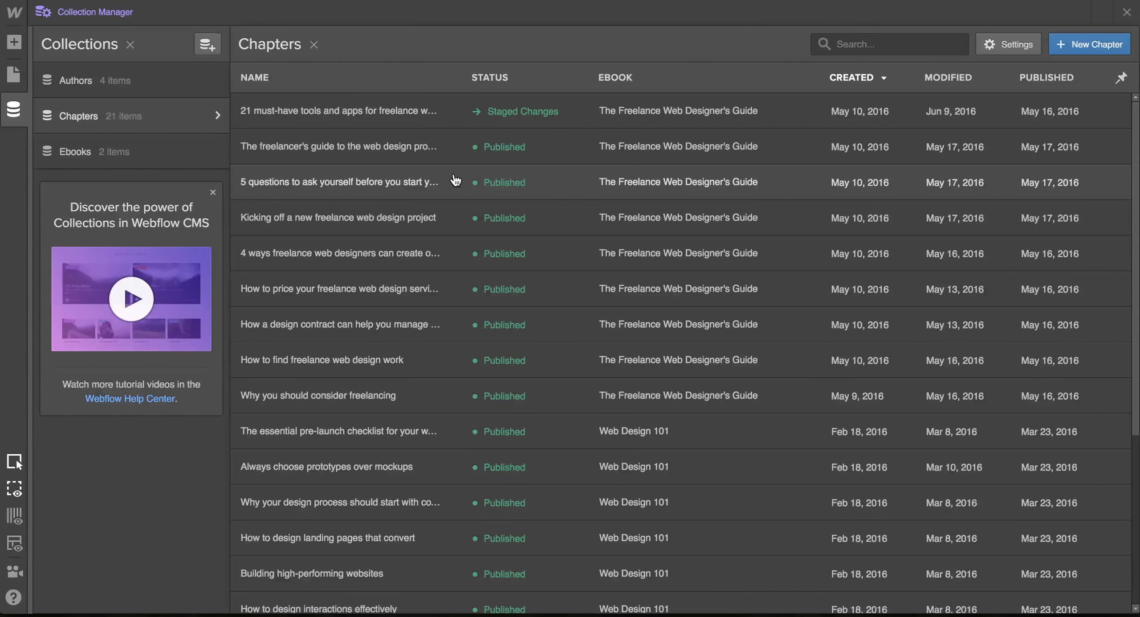
{"action": "left_click", "coordinate": [410, 110]}
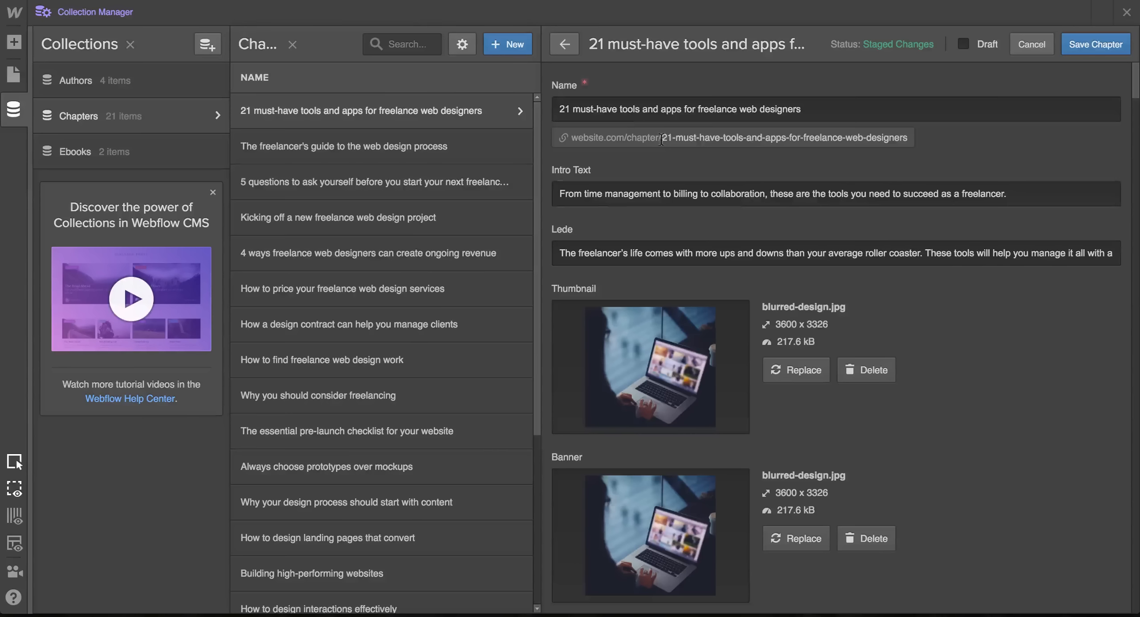
{"action": "triple_click", "coordinate": [610, 192]}
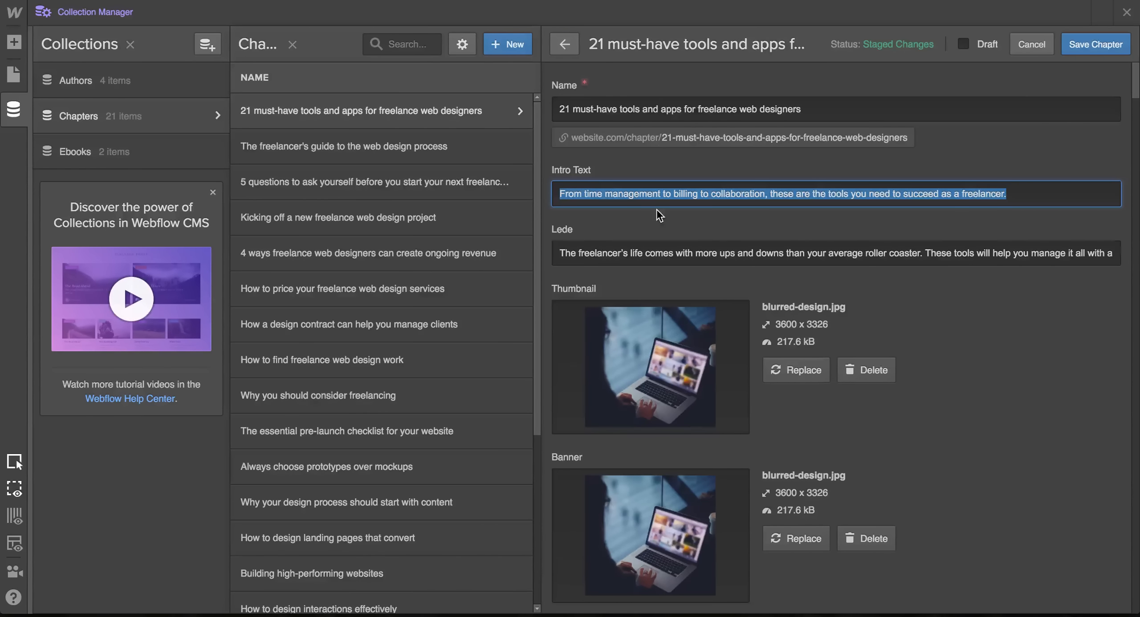
{"action": "triple_click", "coordinate": [626, 252]}
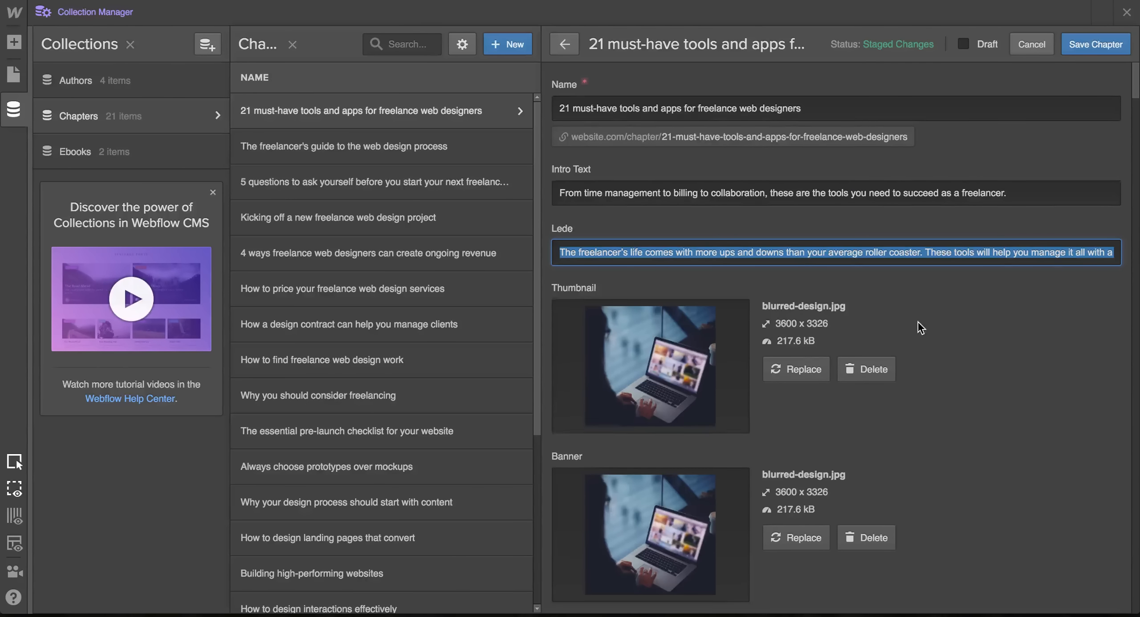
Examine the chapter's Thumbnail and Banner fields, and check the chapter list thumbnails on the published Color theory page.
{"action": "scroll", "coordinate": [917, 322], "scroll_direction": "down", "scroll_amount": 3}
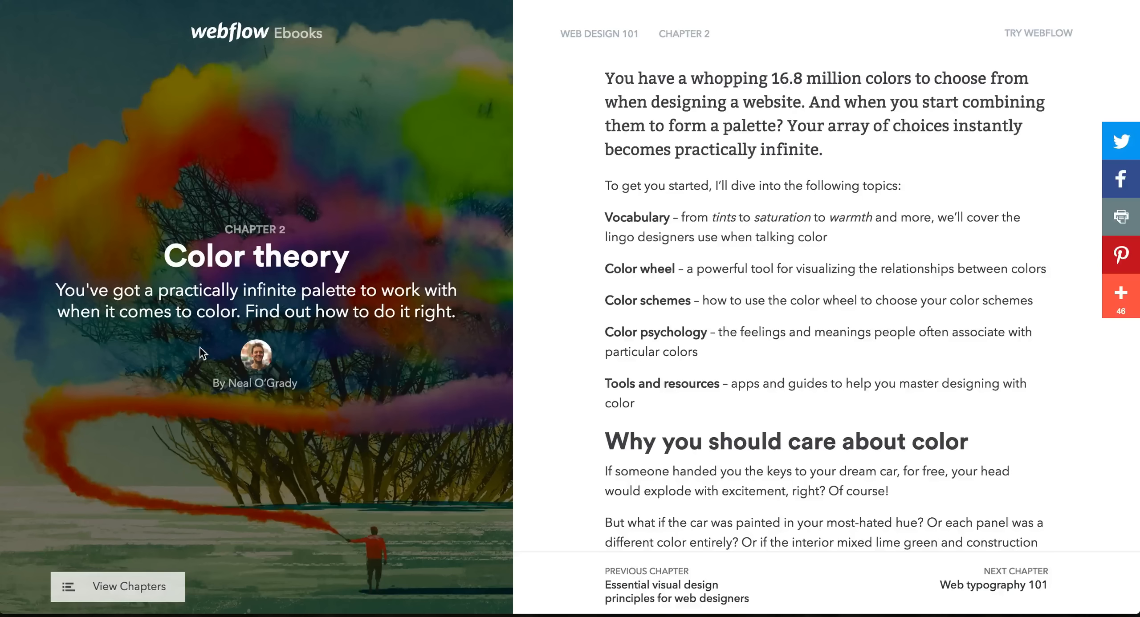
{"action": "left_click", "coordinate": [139, 589]}
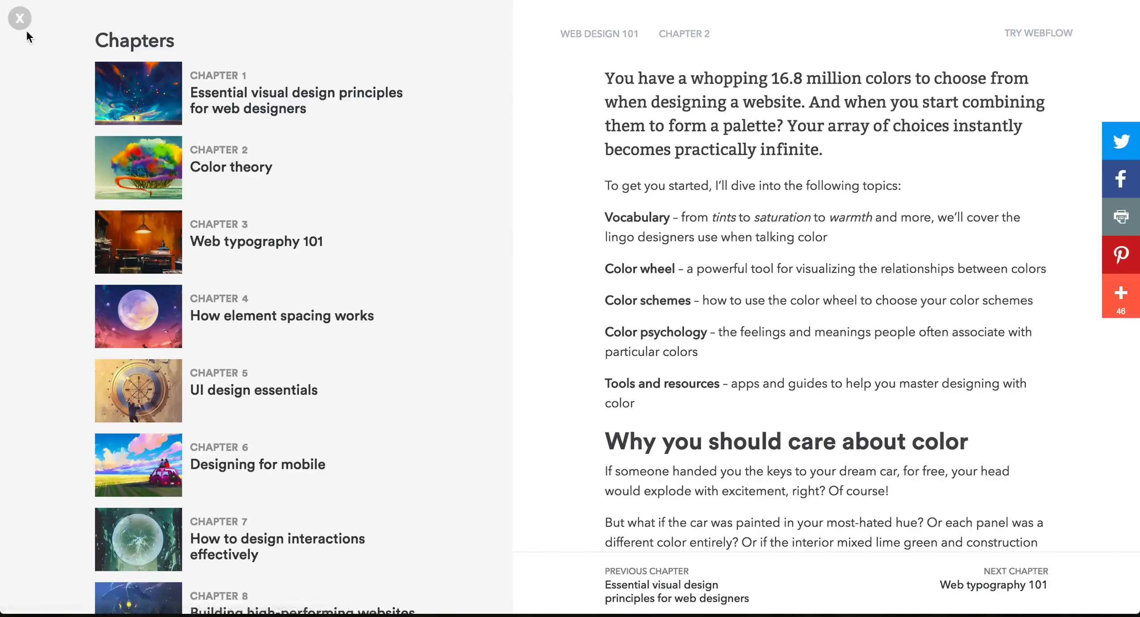
{"action": "left_click", "coordinate": [19, 17]}
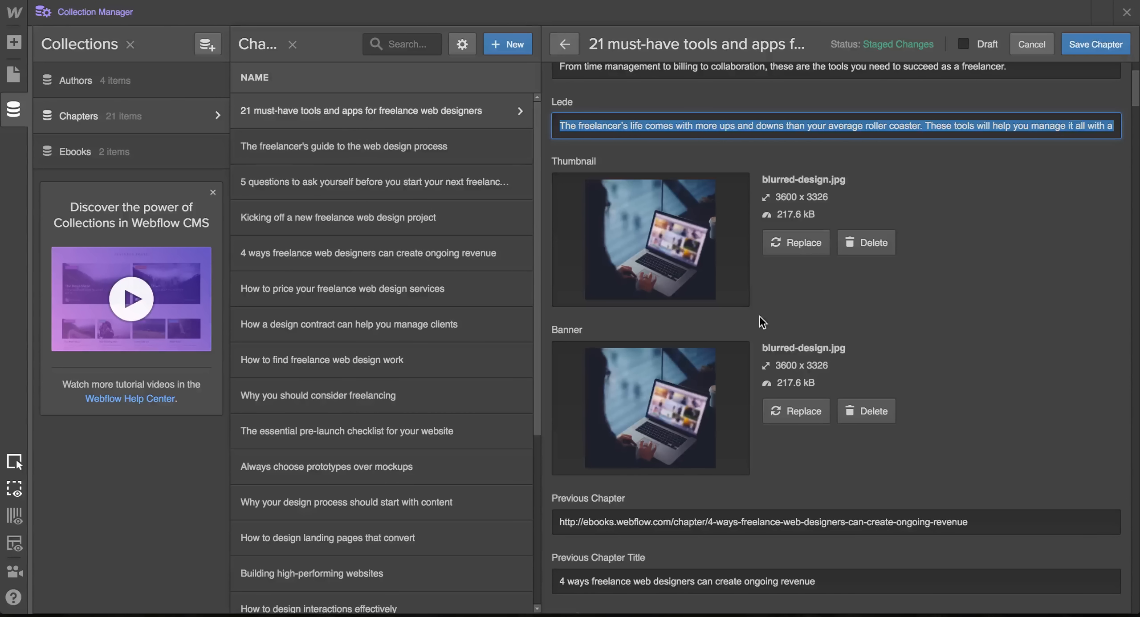
Back in the Collection Manager, review the chapter's Previous Chapter and Next Chapter link and title fields.
{"action": "scroll", "coordinate": [939, 324], "scroll_direction": "down", "scroll_amount": 10}
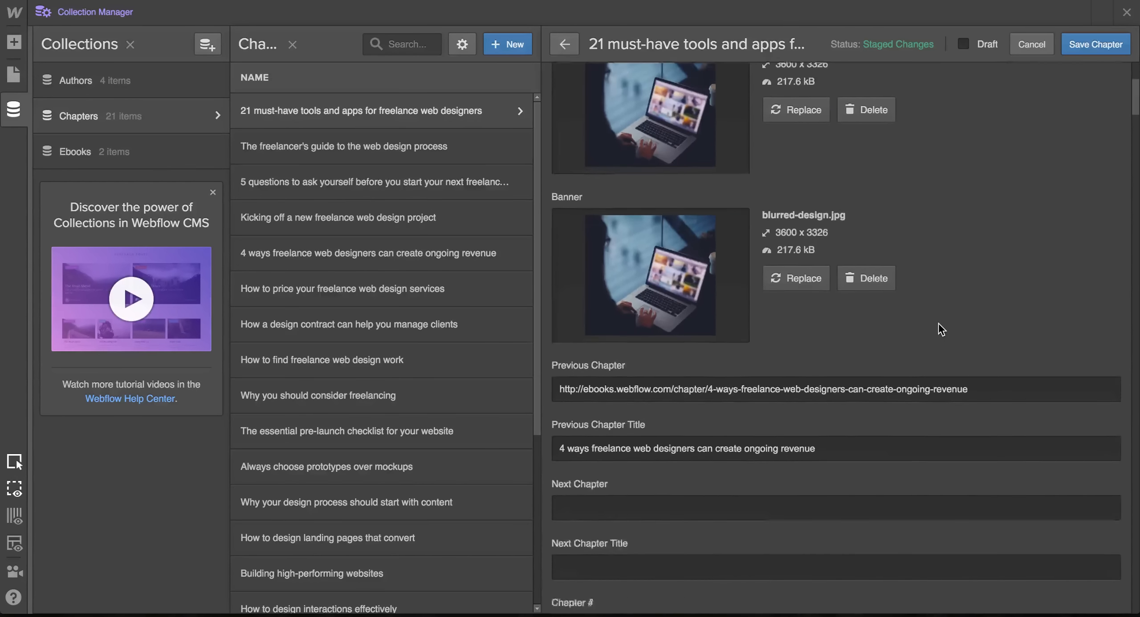
{"action": "scroll", "coordinate": [942, 330], "scroll_direction": "down", "scroll_amount": 2}
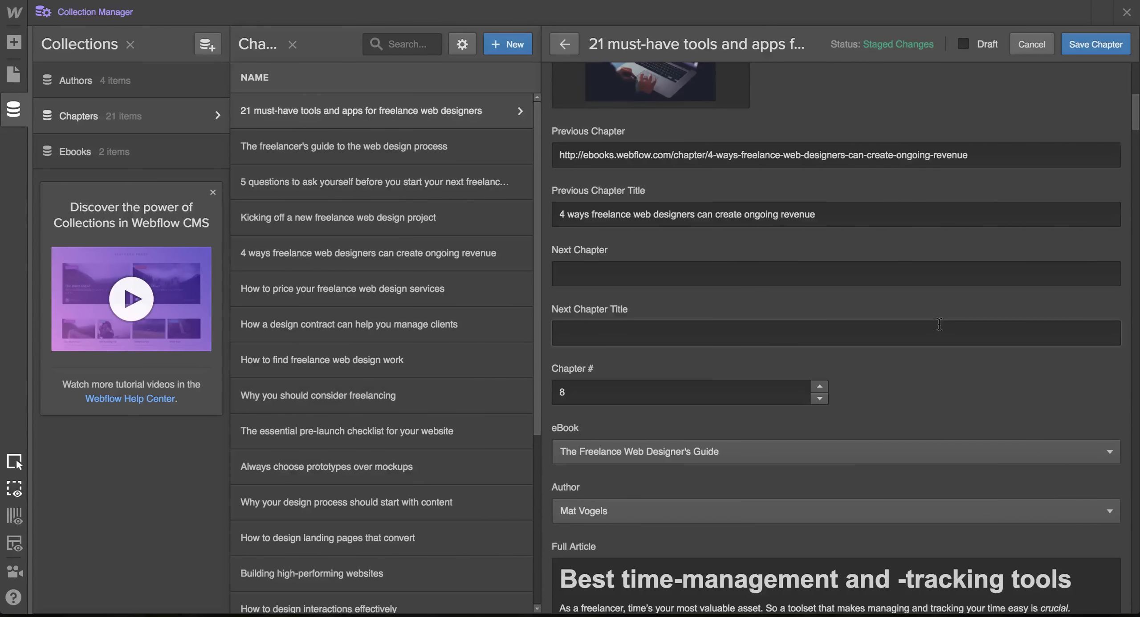
{"action": "scroll", "coordinate": [938, 324], "scroll_direction": "down", "scroll_amount": 2}
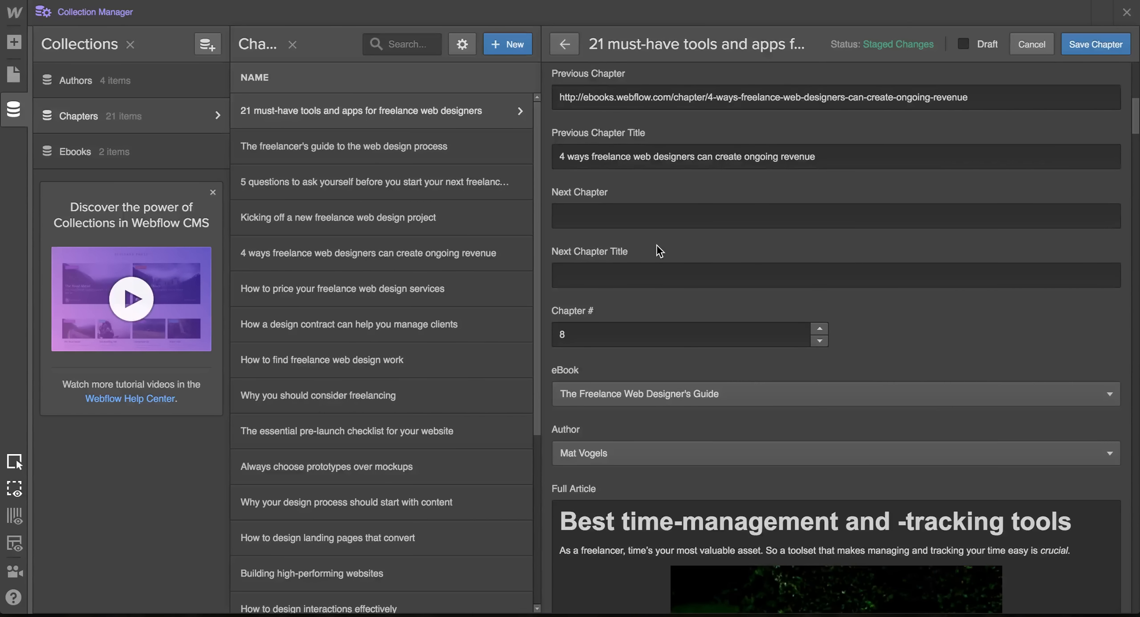
{"action": "scroll", "coordinate": [659, 252], "scroll_direction": "up", "scroll_amount": 1}
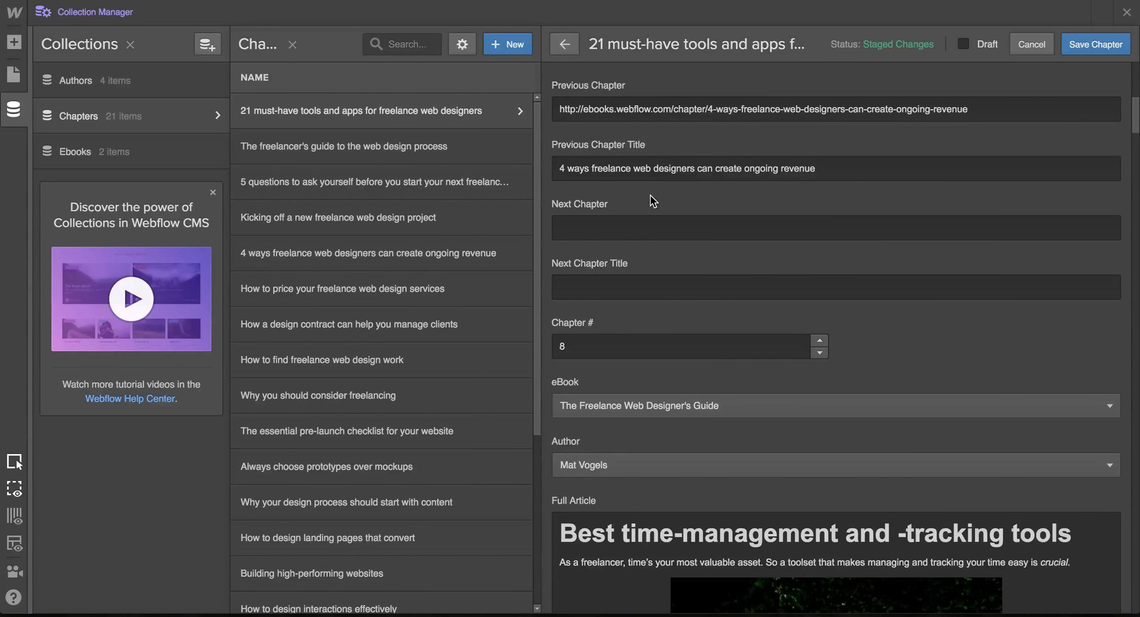
{"action": "left_click", "coordinate": [685, 115]}
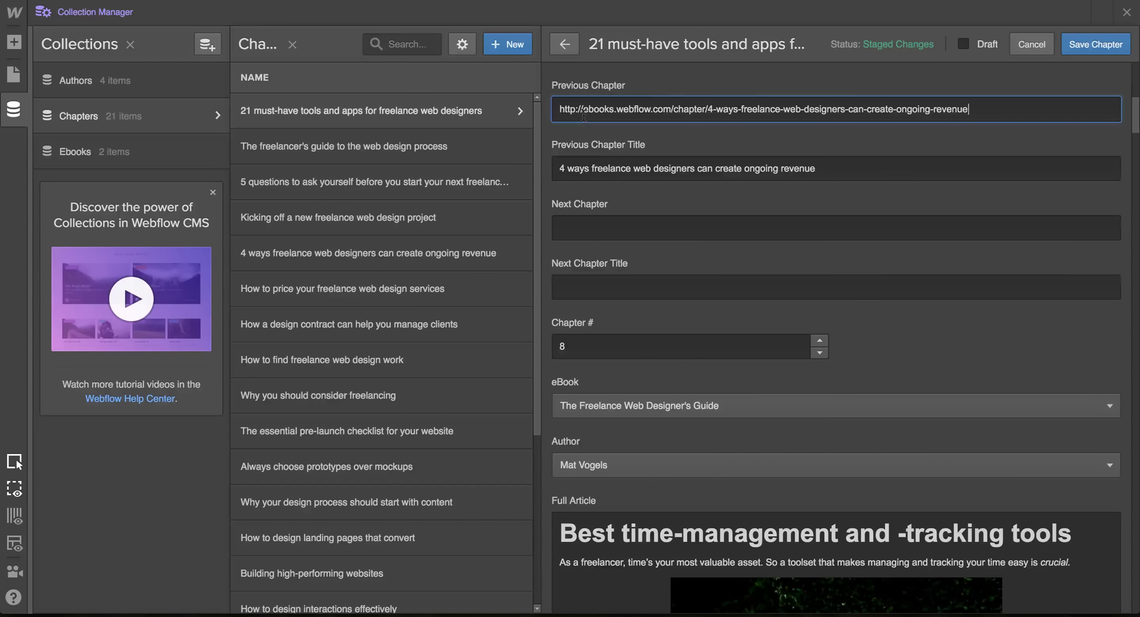
{"action": "triple_click", "coordinate": [685, 115]}
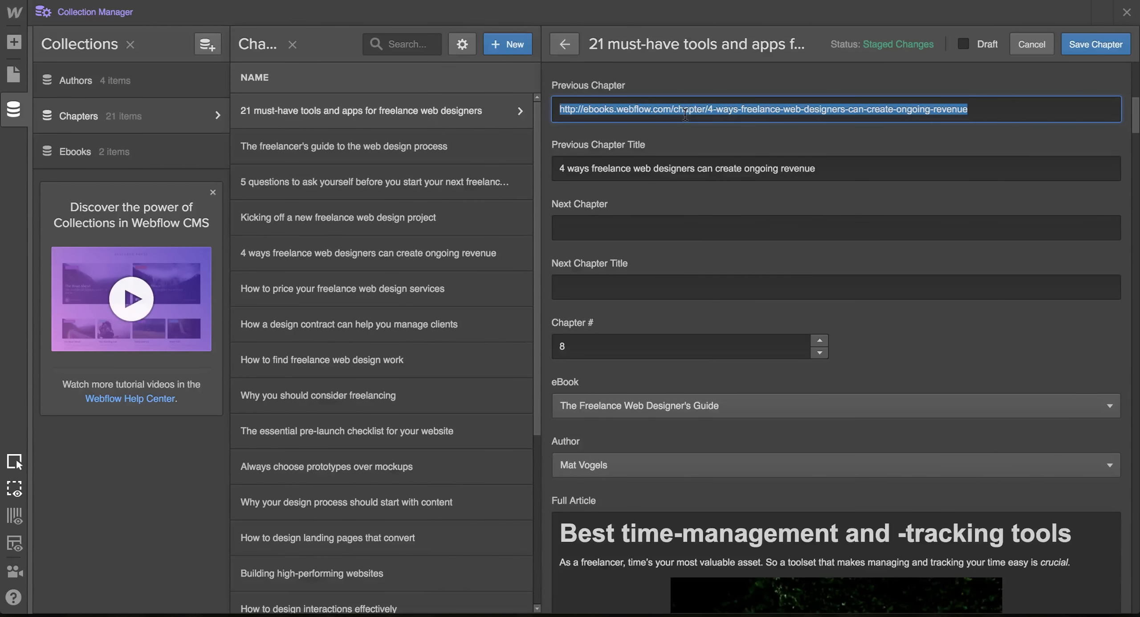
{"action": "scroll", "coordinate": [685, 115], "scroll_direction": "up", "scroll_amount": 1}
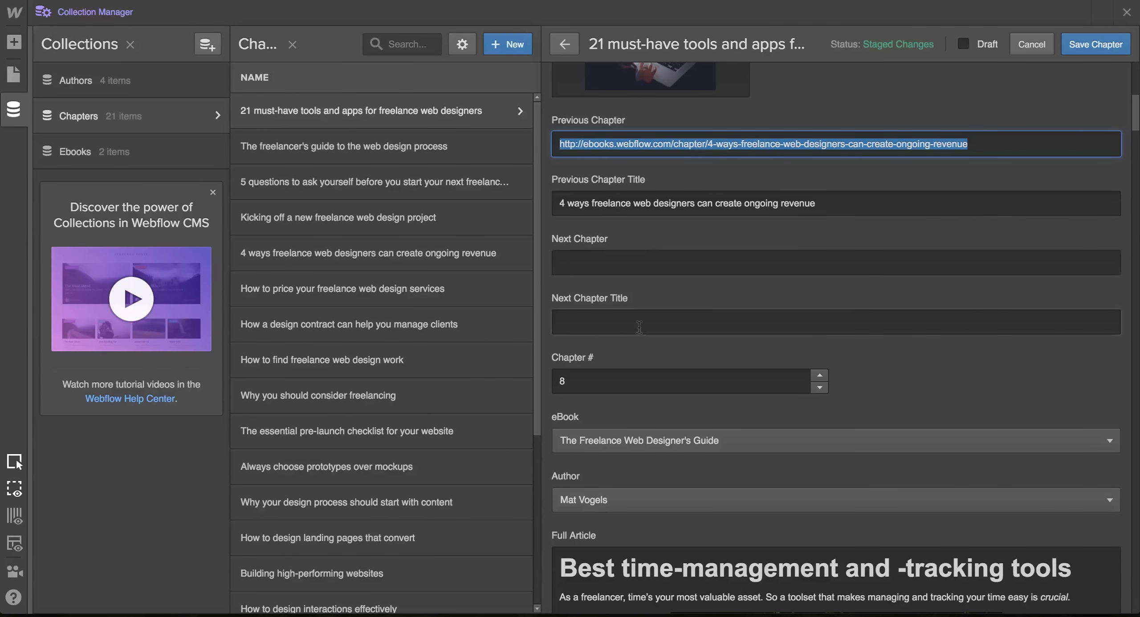
Review the chapter's Chapter #, eBook and Author fields.
{"action": "scroll", "coordinate": [639, 327], "scroll_direction": "down", "scroll_amount": 3}
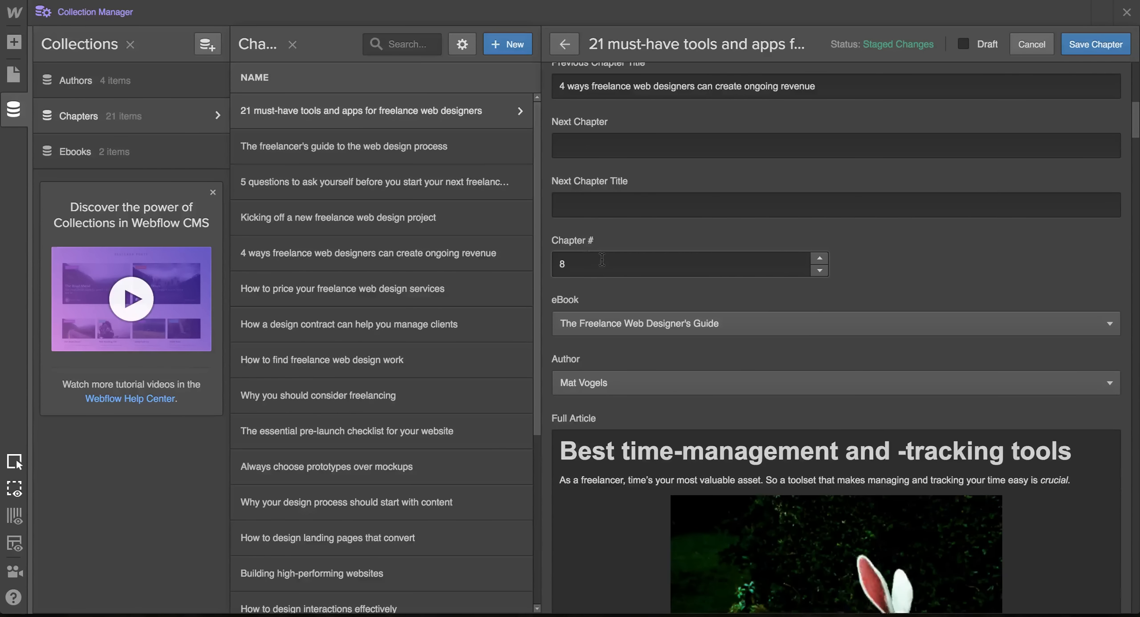
{"action": "left_click", "coordinate": [602, 260]}
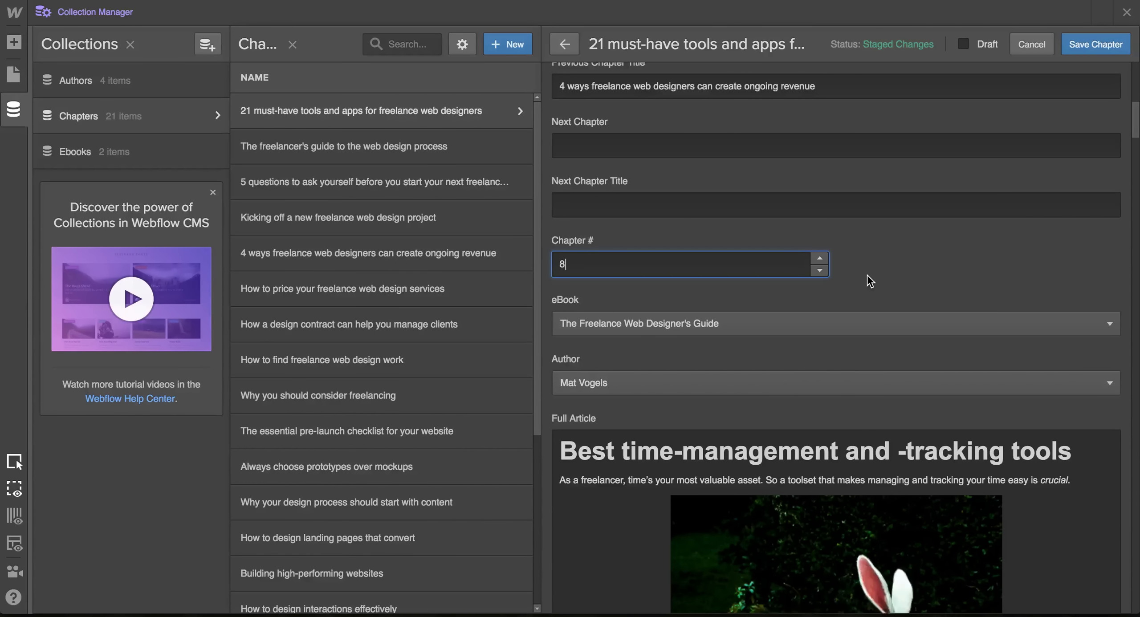
{"action": "scroll", "coordinate": [867, 280], "scroll_direction": "down", "scroll_amount": 2}
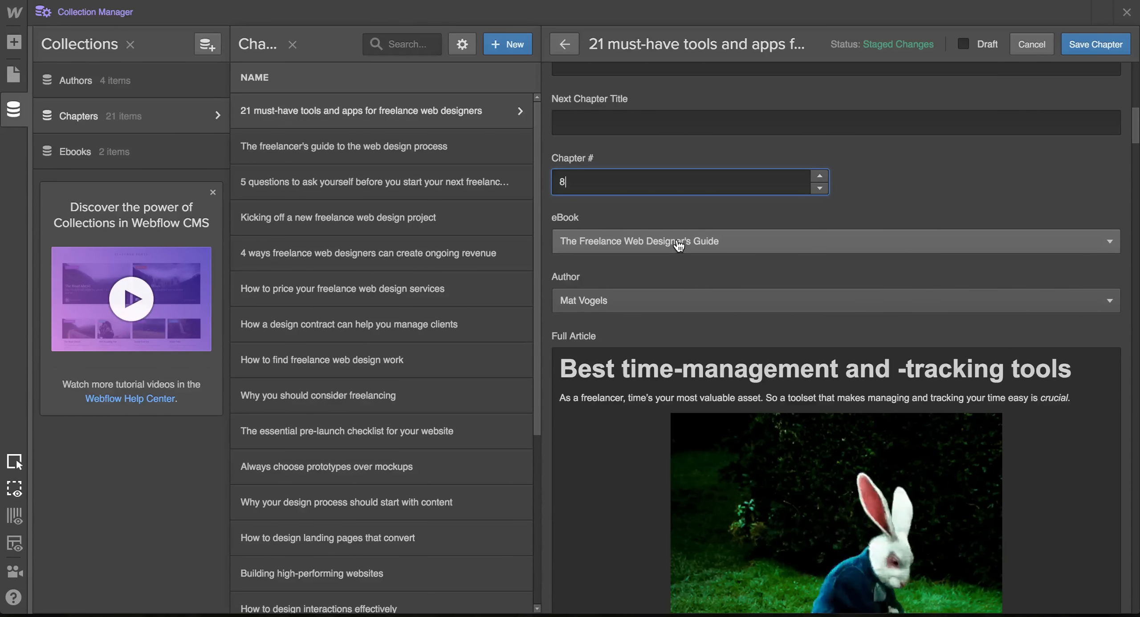
Look through the chapter's Full Article rich text, including its headings, images and links.
{"action": "scroll", "coordinate": [678, 245], "scroll_direction": "down", "scroll_amount": 4}
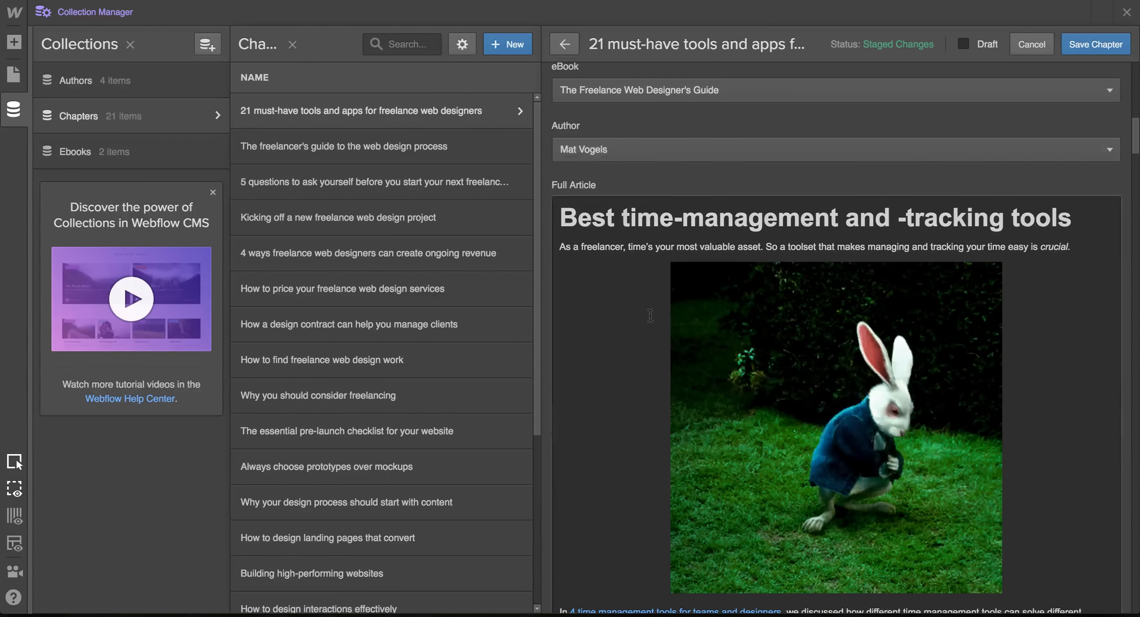
{"action": "scroll", "coordinate": [650, 315], "scroll_direction": "down", "scroll_amount": 20}
{"action": "scroll", "coordinate": [650, 315], "scroll_direction": "down", "scroll_amount": 20}
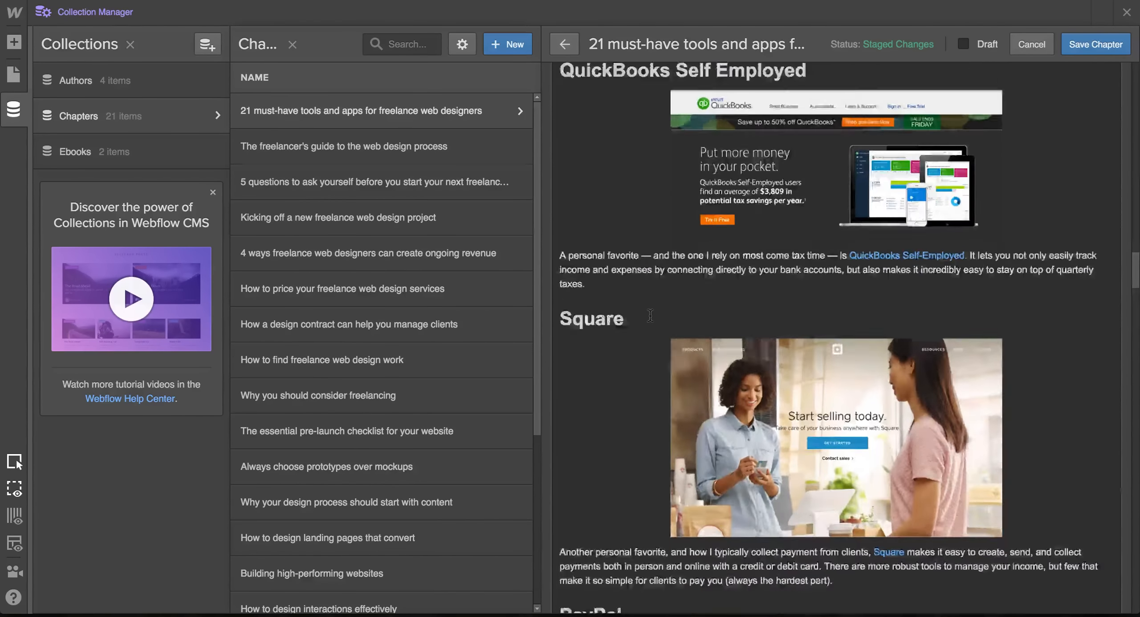
{"action": "scroll", "coordinate": [779, 307], "scroll_direction": "down", "scroll_amount": 20}
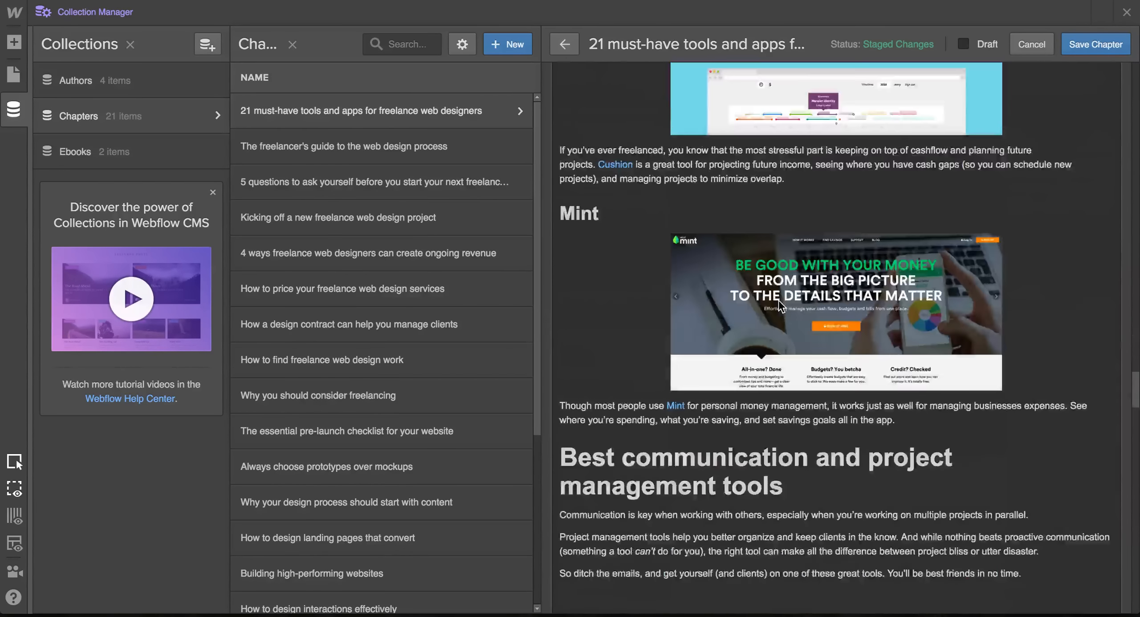
{"action": "scroll", "coordinate": [778, 300], "scroll_direction": "down", "scroll_amount": 20}
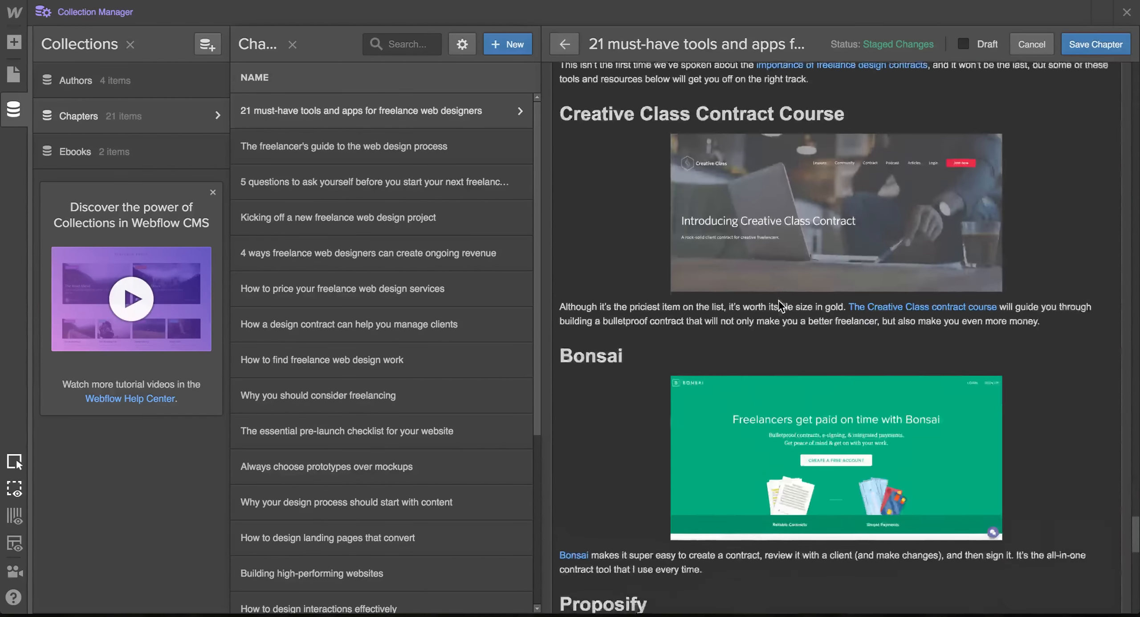
Save the open chapter item and close the Collection Manager to return to the Home page canvas.
{"action": "scroll", "coordinate": [778, 301], "scroll_direction": "up", "scroll_amount": 20}
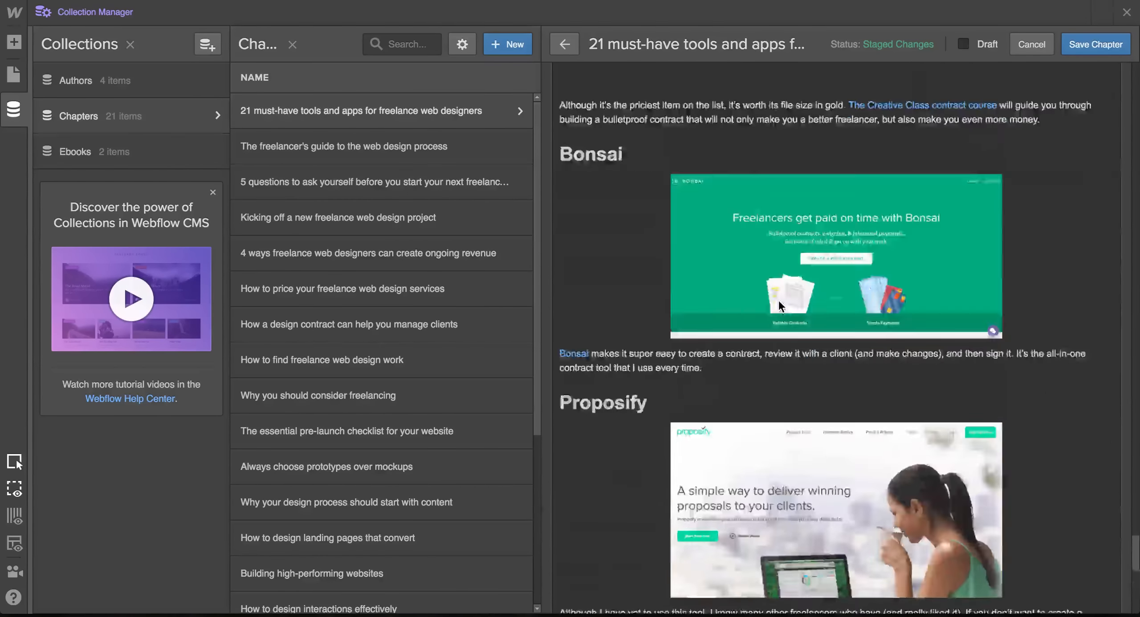
{"action": "scroll", "coordinate": [778, 300], "scroll_direction": "up", "scroll_amount": 20}
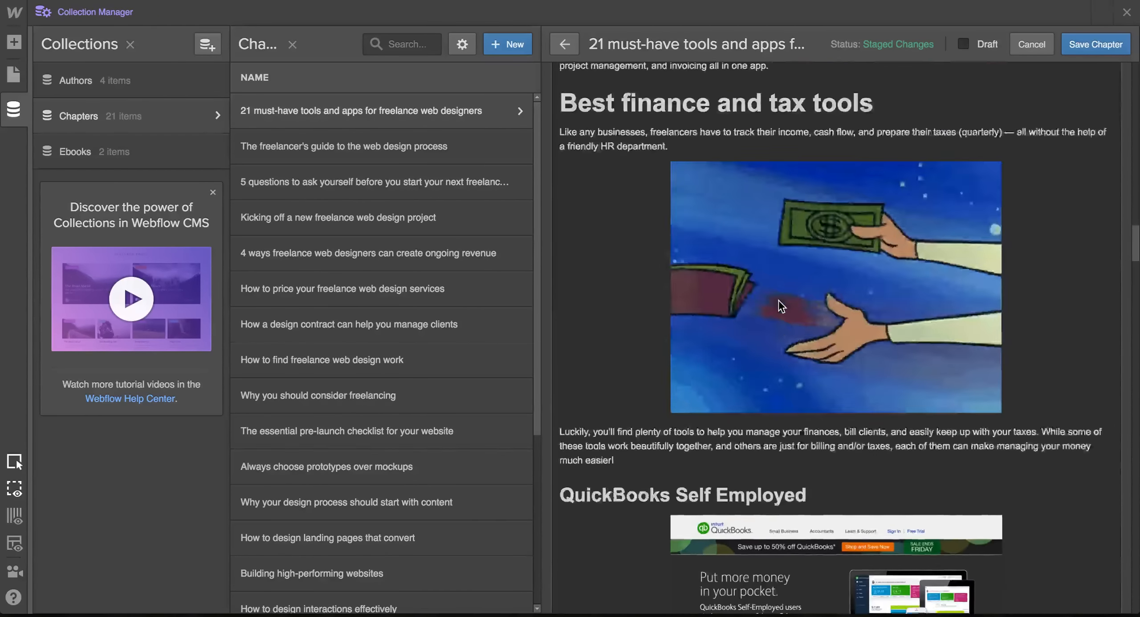
{"action": "scroll", "coordinate": [779, 300], "scroll_direction": "up", "scroll_amount": 20}
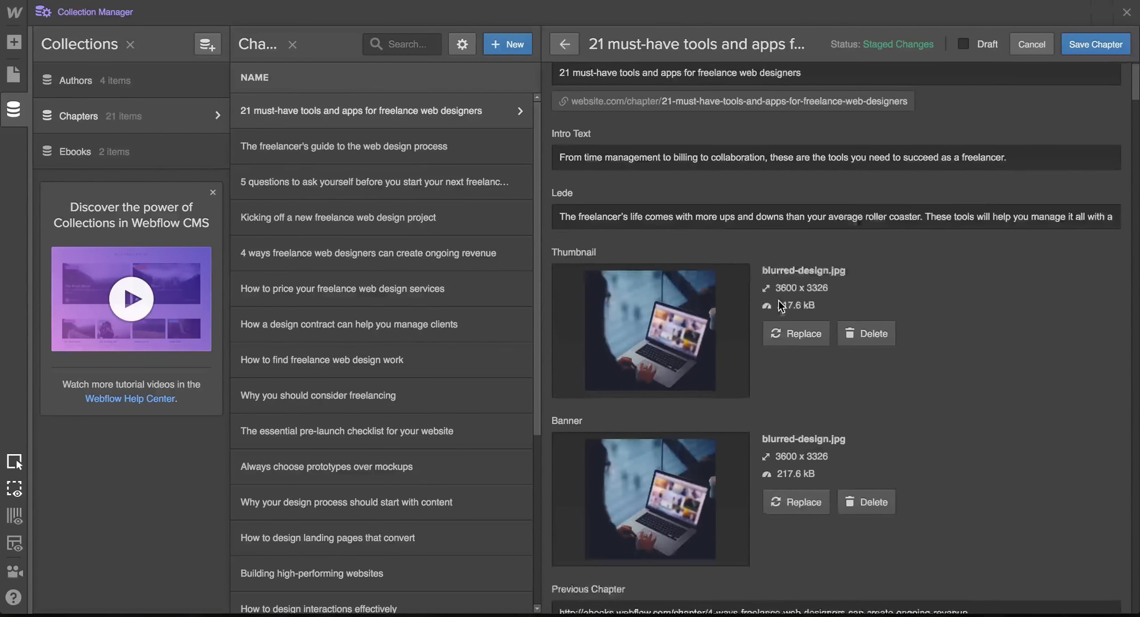
{"action": "left_click", "coordinate": [1087, 44]}
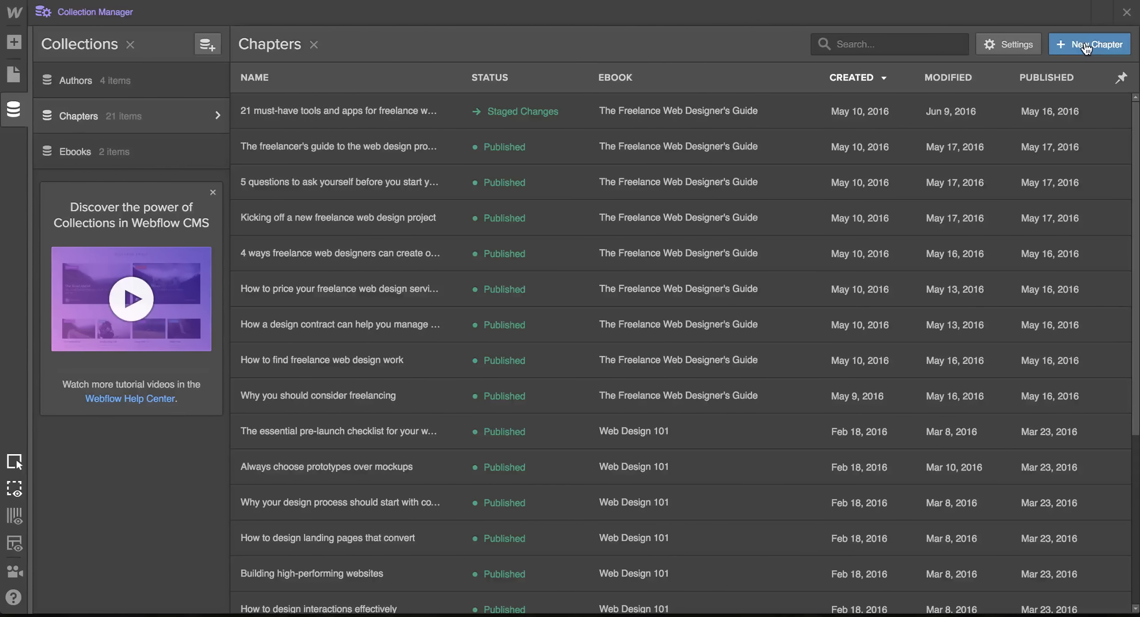
{"action": "left_click", "coordinate": [1127, 12]}
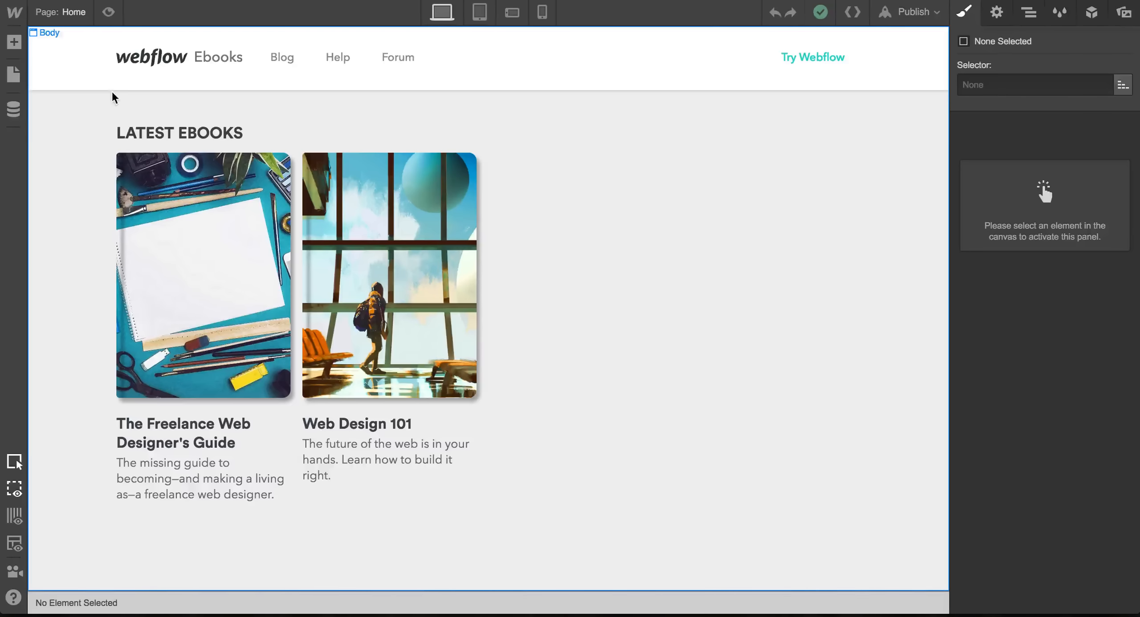
Open the Chapters Template collection page and display its element structure in the Navigator.
{"action": "left_click", "coordinate": [13, 74]}
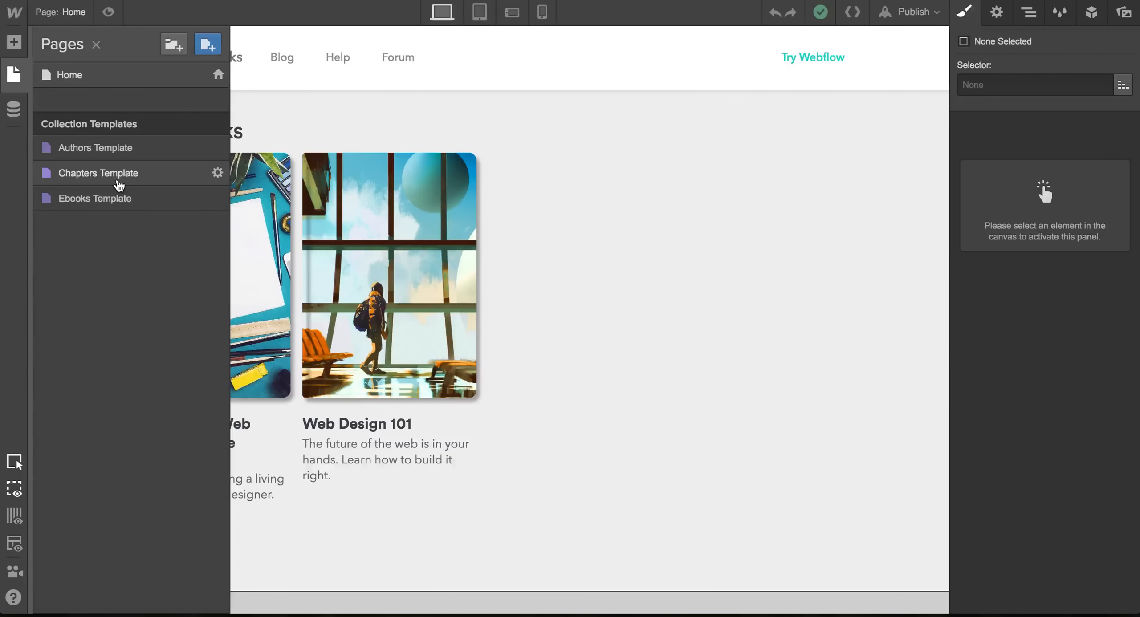
{"action": "left_click", "coordinate": [118, 185]}
{"action": "left_click", "coordinate": [218, 279]}
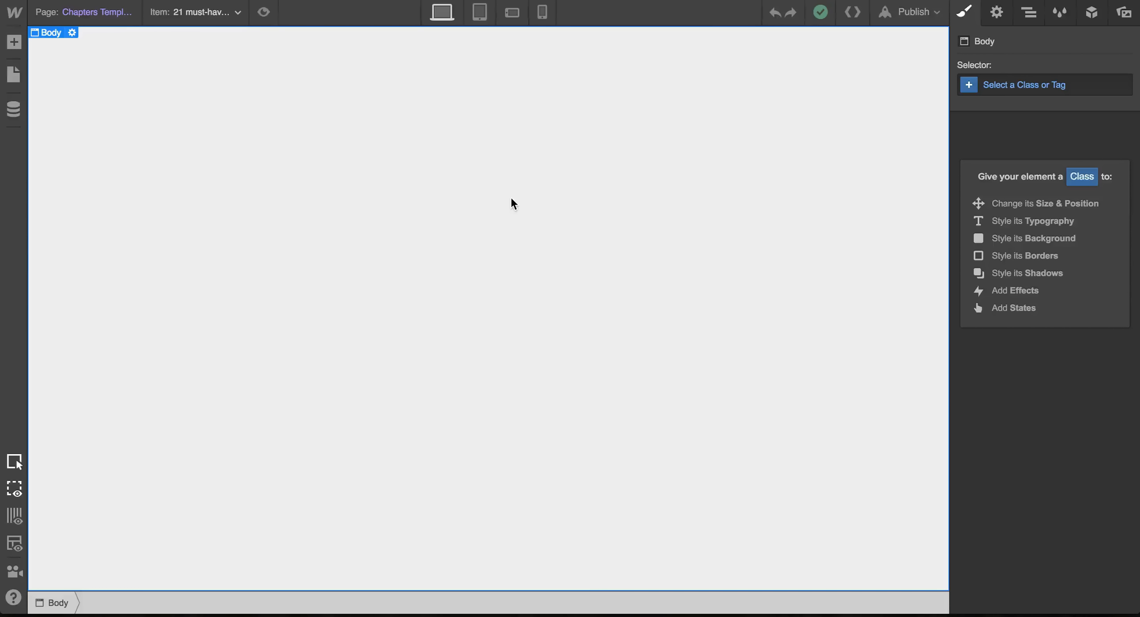
{"action": "left_click", "coordinate": [1025, 16]}
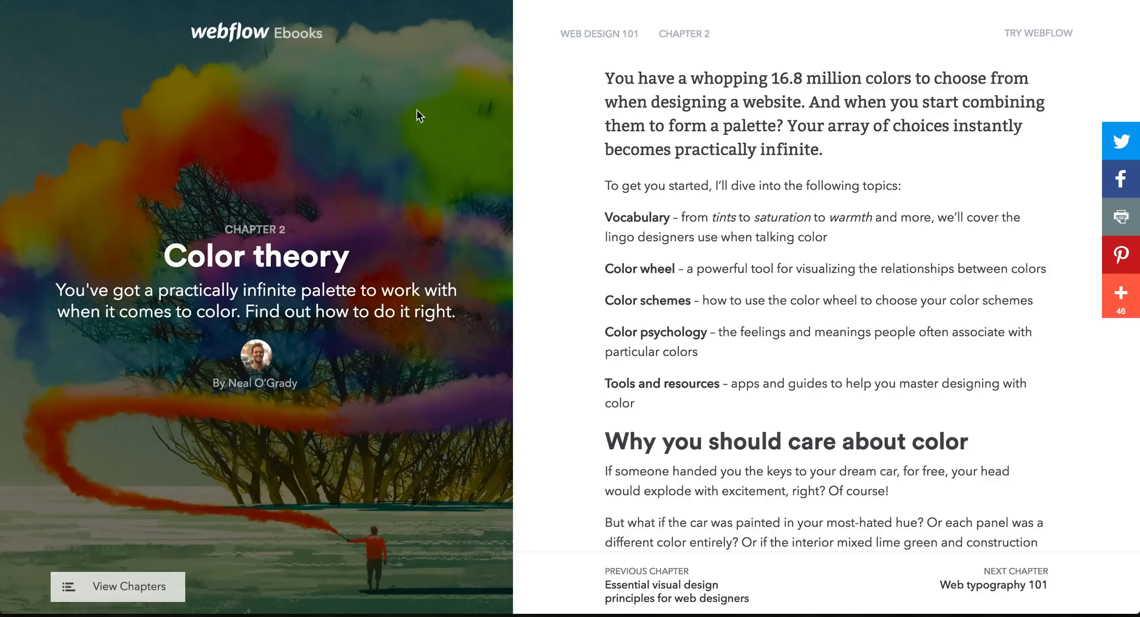
Look through the published Color theory chapter, comparing the fixed cover side with the scrolling article side.
{"action": "scroll", "coordinate": [615, 227], "scroll_direction": "down", "scroll_amount": 20}
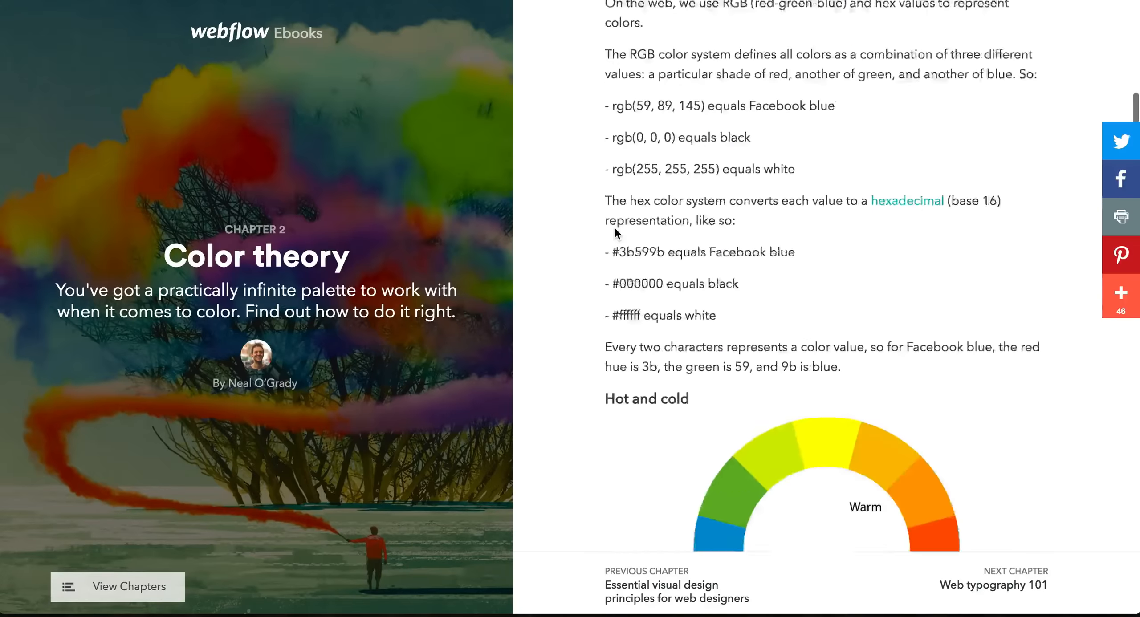
{"action": "scroll", "coordinate": [614, 228], "scroll_direction": "up", "scroll_amount": 10}
{"action": "scroll", "coordinate": [614, 228], "scroll_direction": "up", "scroll_amount": 5}
{"action": "scroll", "coordinate": [614, 228], "scroll_direction": "down", "scroll_amount": 20}
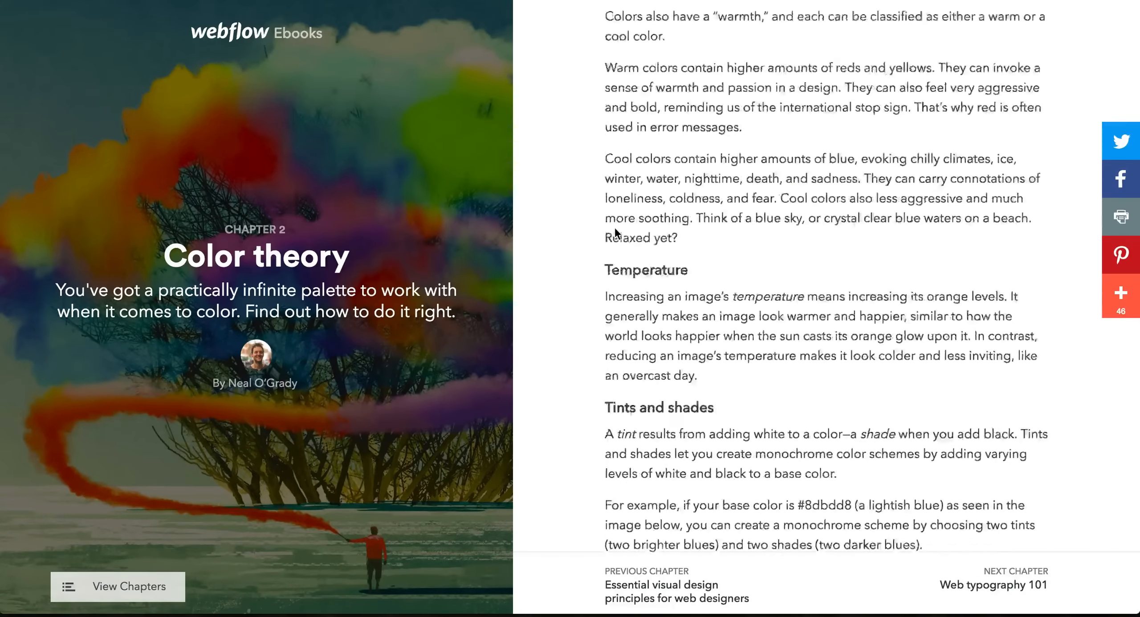
{"action": "scroll", "coordinate": [615, 228], "scroll_direction": "up", "scroll_amount": 18}
{"action": "scroll", "coordinate": [614, 232], "scroll_direction": "up", "scroll_amount": 20}
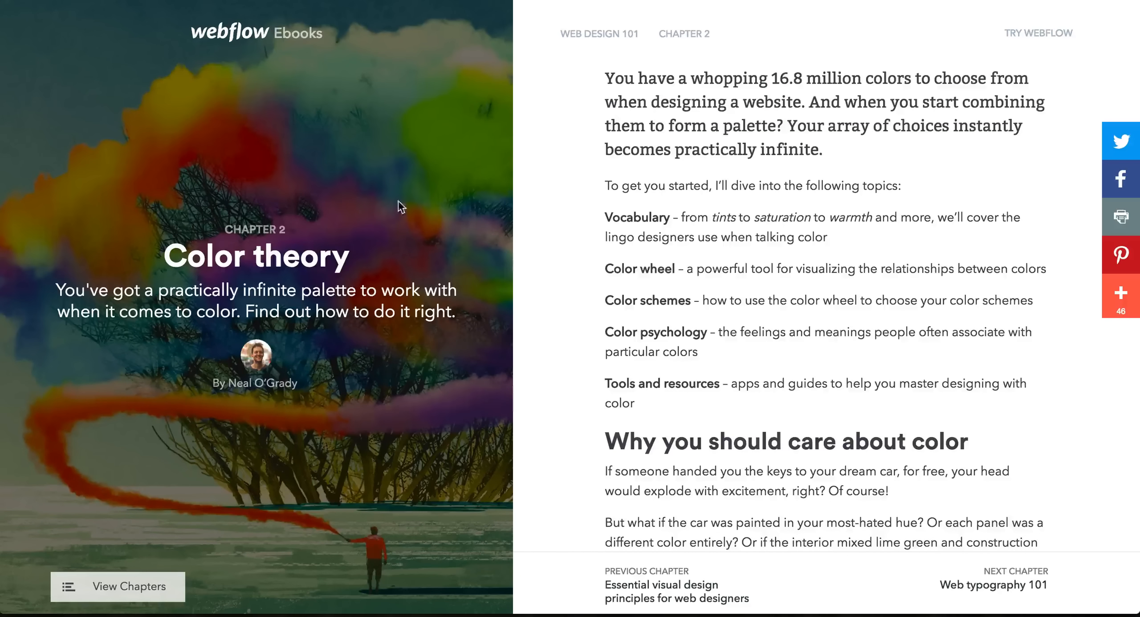
Open the published chapter's list of chapters, look through it and close it.
{"action": "left_click", "coordinate": [132, 585]}
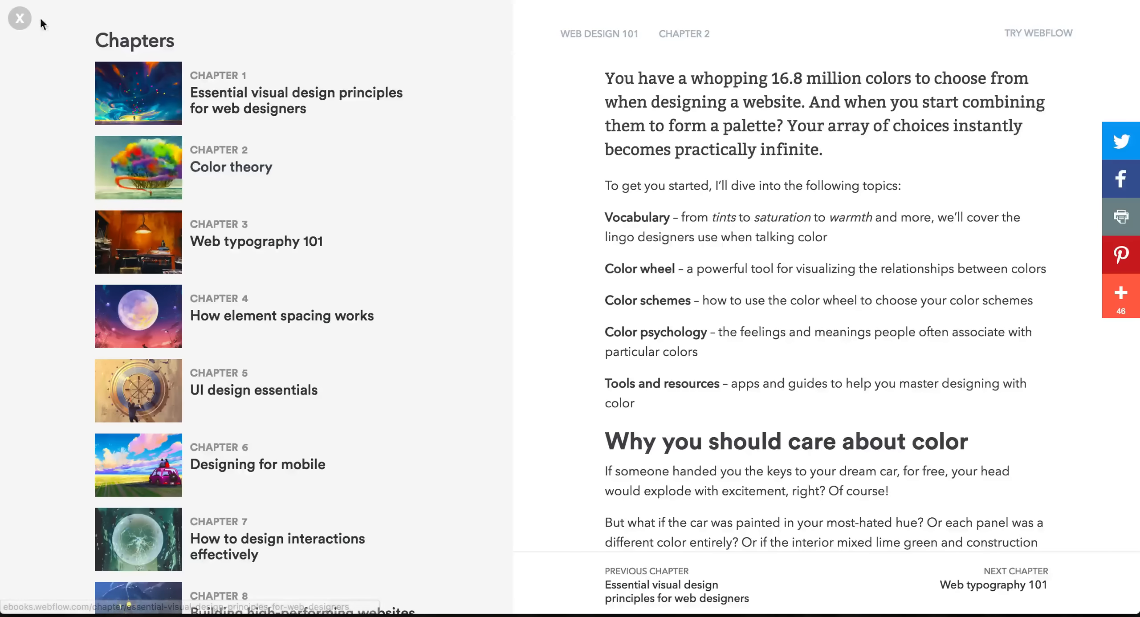
{"action": "scroll", "coordinate": [342, 331], "scroll_direction": "down", "scroll_amount": 8}
{"action": "scroll", "coordinate": [341, 331], "scroll_direction": "up", "scroll_amount": 8}
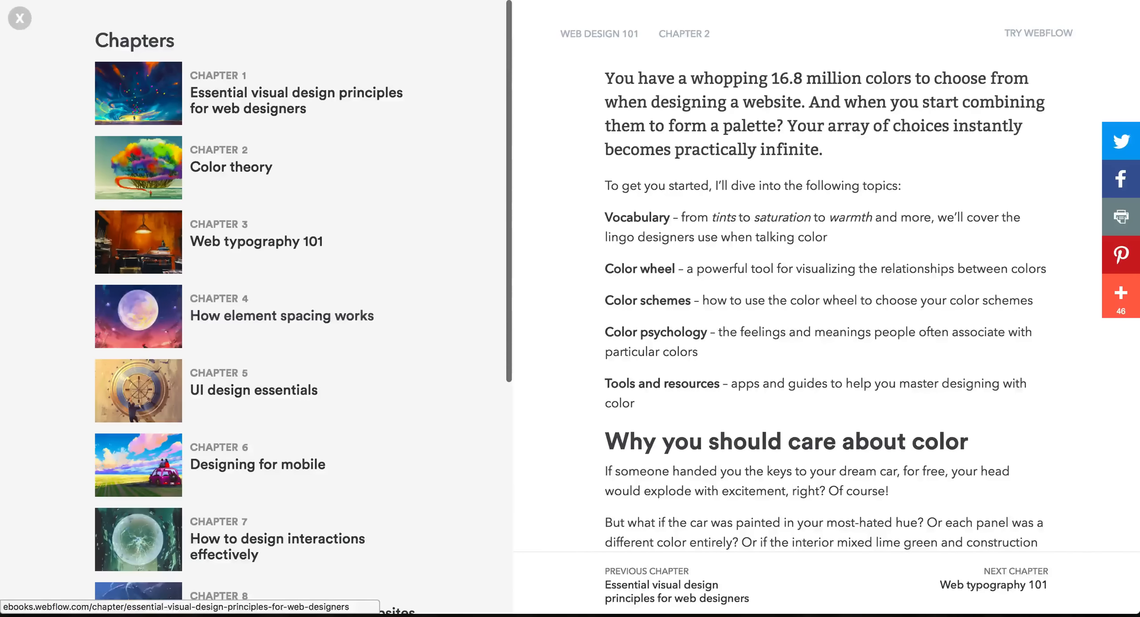
{"action": "left_click", "coordinate": [19, 18]}
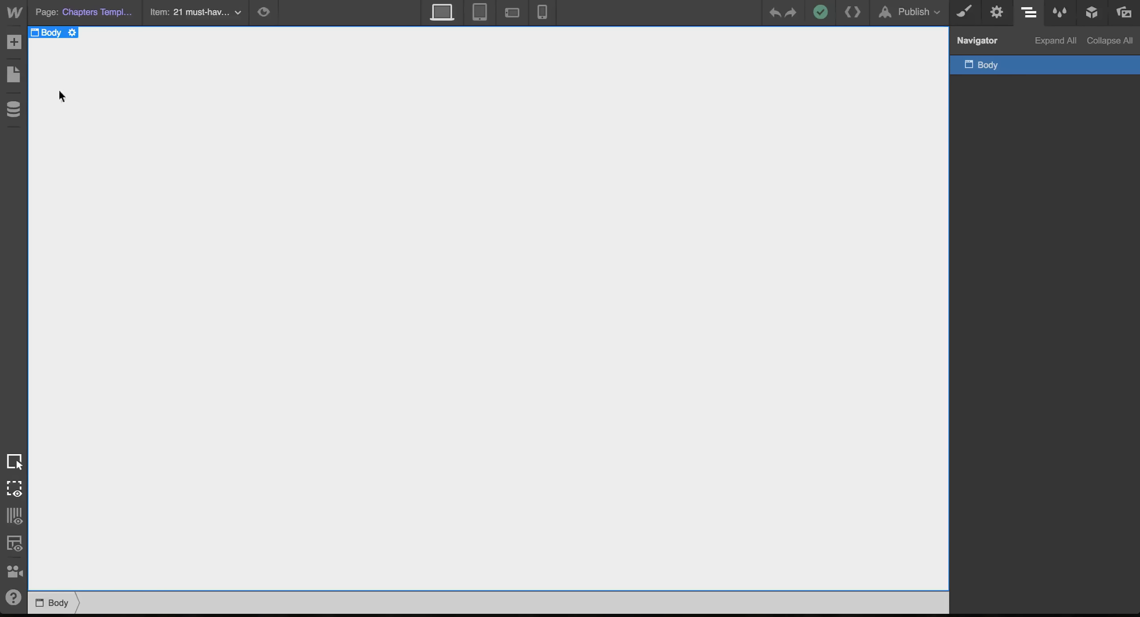
Add a Div Block to the empty Chapters Template body and give it the new class pageWrapper.
{"action": "left_click", "coordinate": [11, 49]}
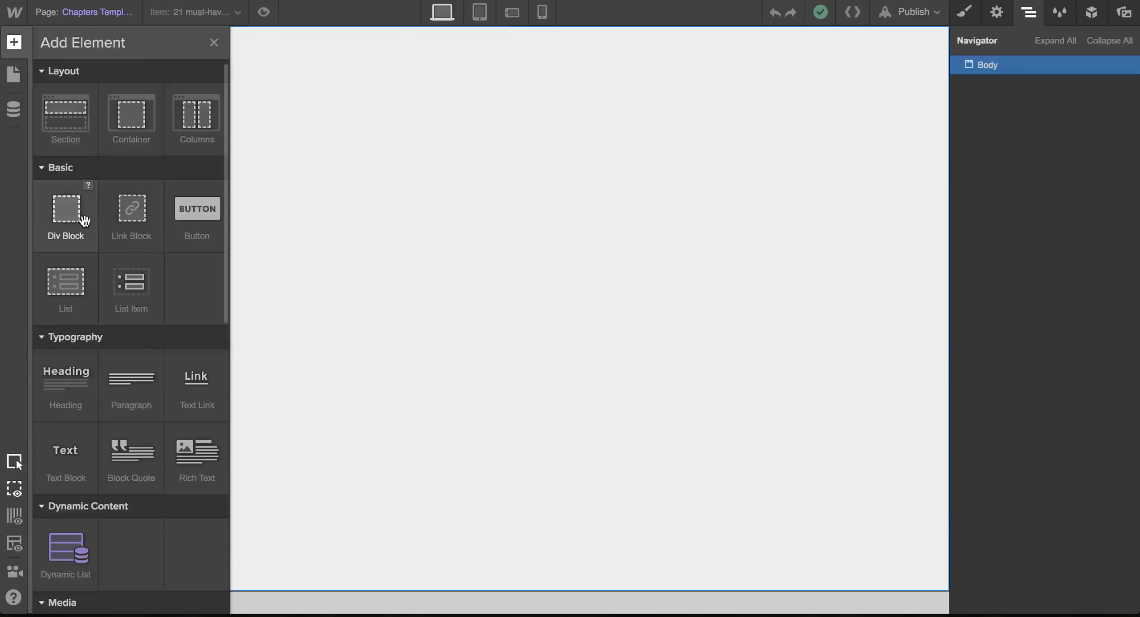
{"action": "left_click_drag", "start_coordinate": [82, 219], "coordinate": [367, 223]}
{"action": "left_click", "coordinate": [997, 81]}
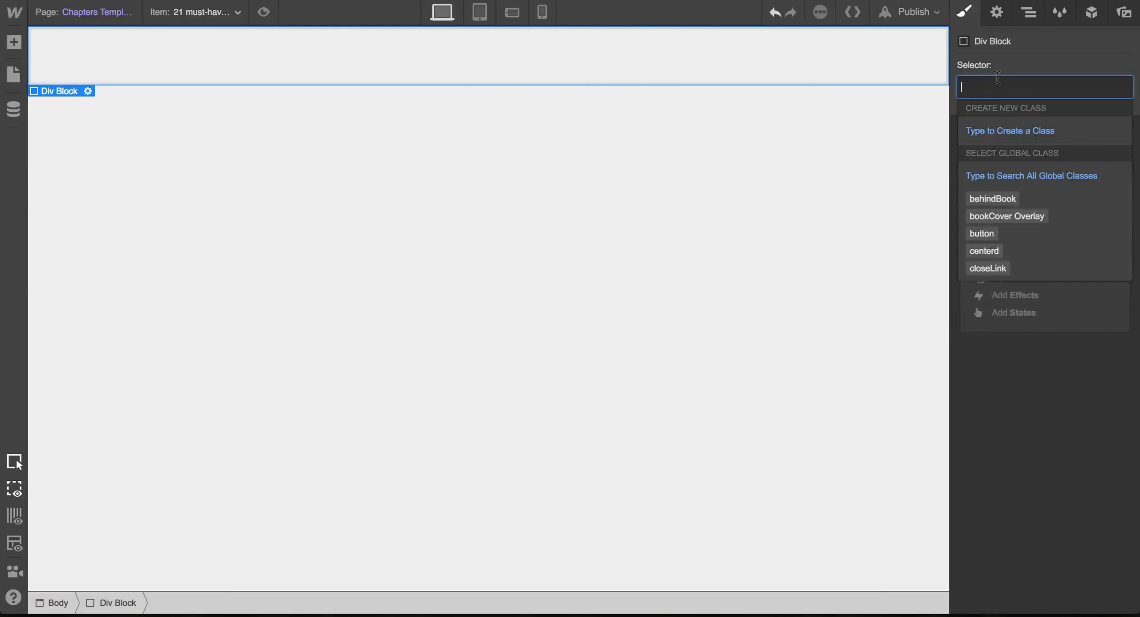
{"action": "type", "text": "page"}
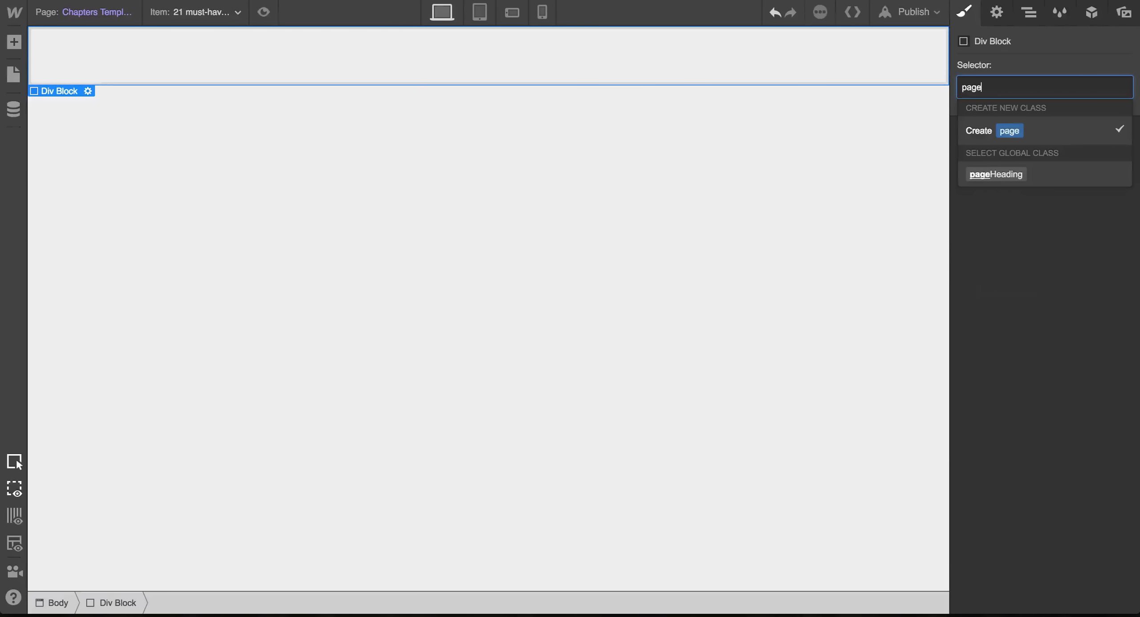
{"action": "type", "text": "Wrapper"}
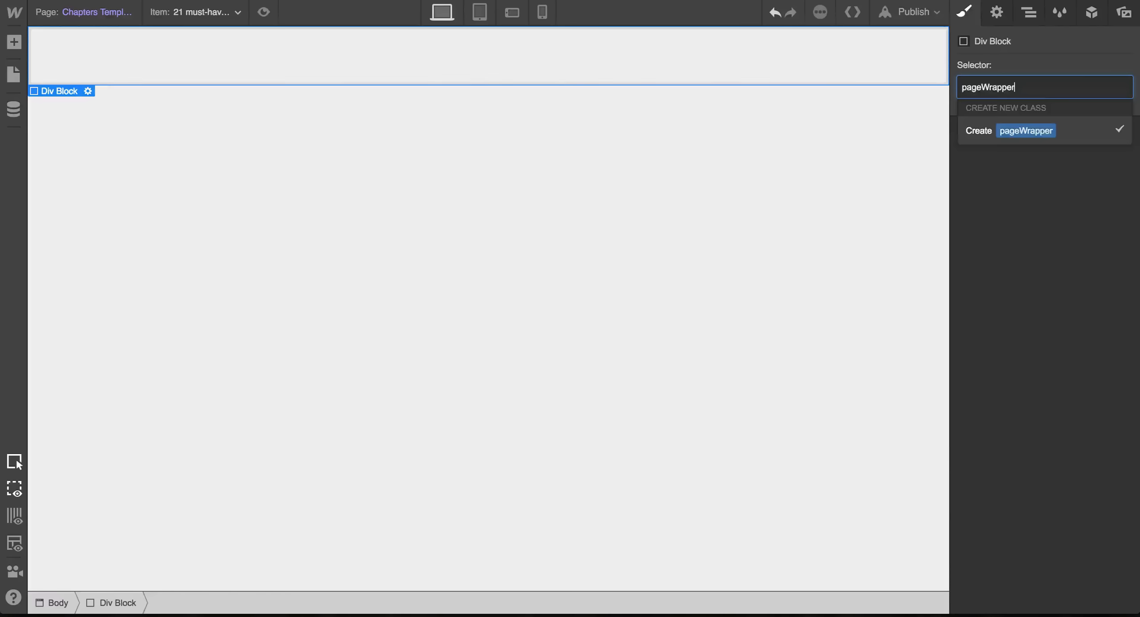
{"action": "key", "text": "Return"}
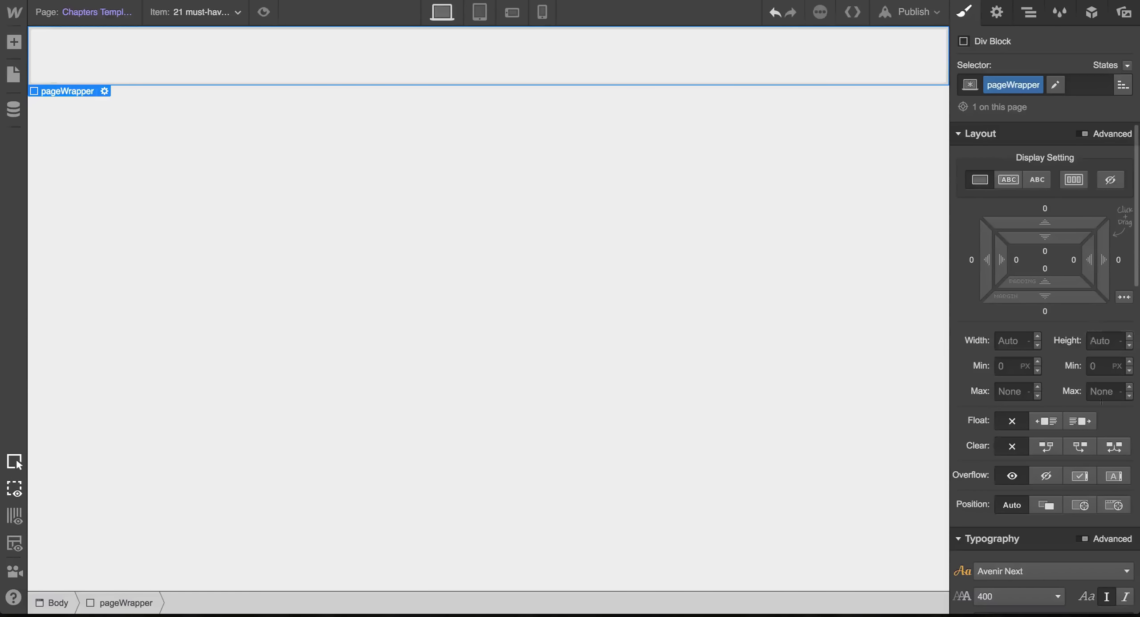
Position pageWrapper absolutely with 0 px offsets on all sides and set its height to 100 VH.
{"action": "scroll", "coordinate": [1107, 490], "scroll_direction": "down", "scroll_amount": 1}
{"action": "left_click", "coordinate": [1080, 476]}
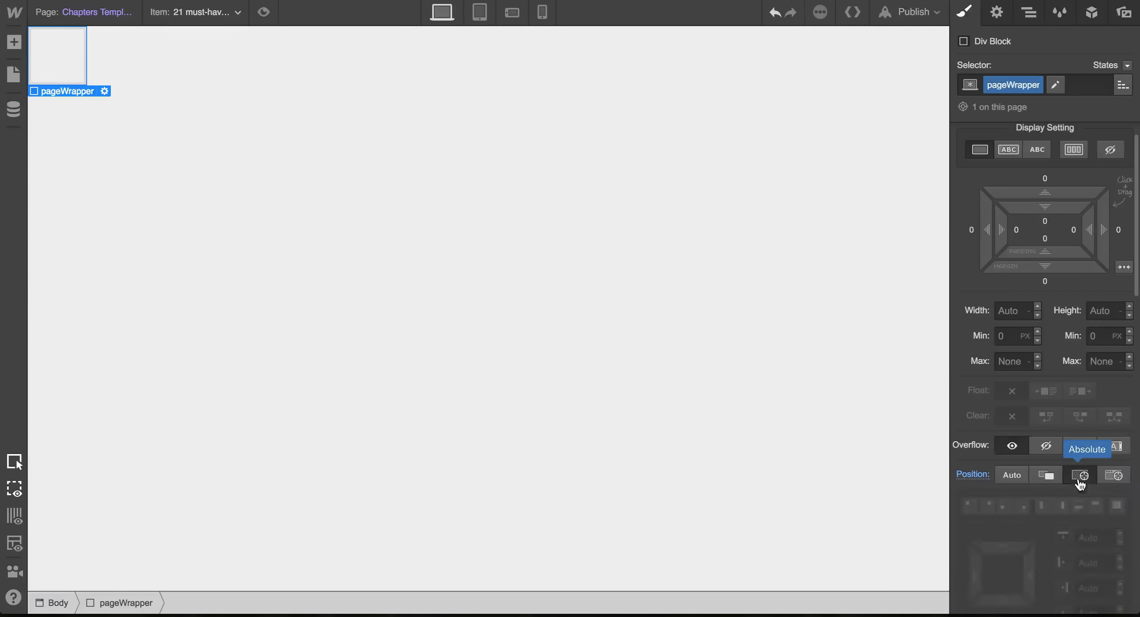
{"action": "left_click", "coordinate": [1117, 506]}
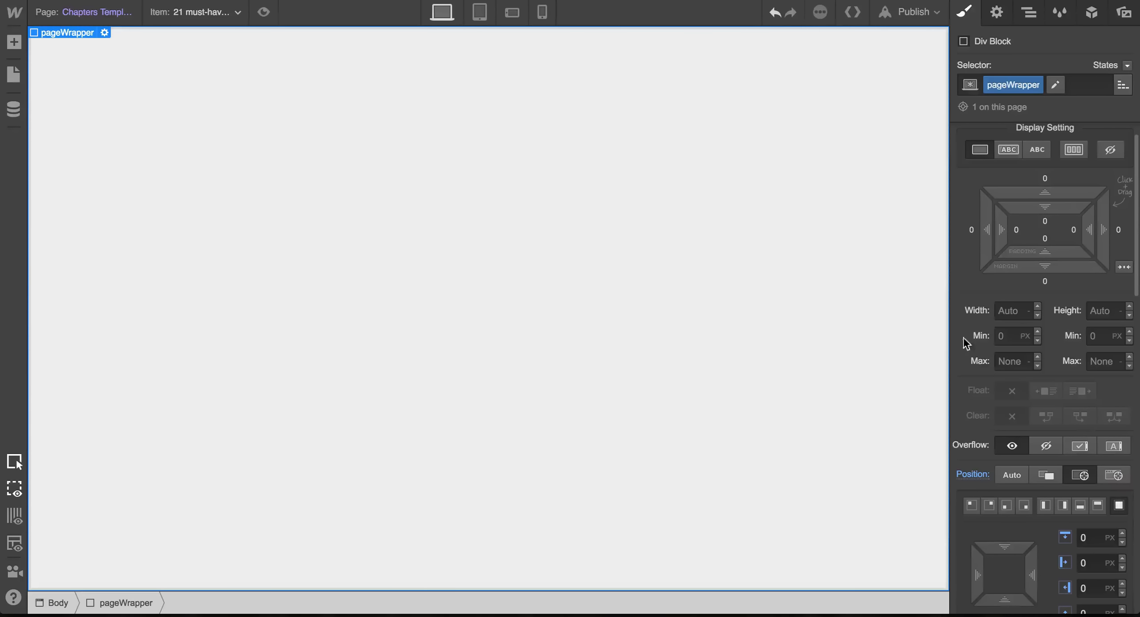
{"action": "left_click", "coordinate": [1107, 310]}
{"action": "type", "text": "100%"}
{"action": "key", "text": "Return"}
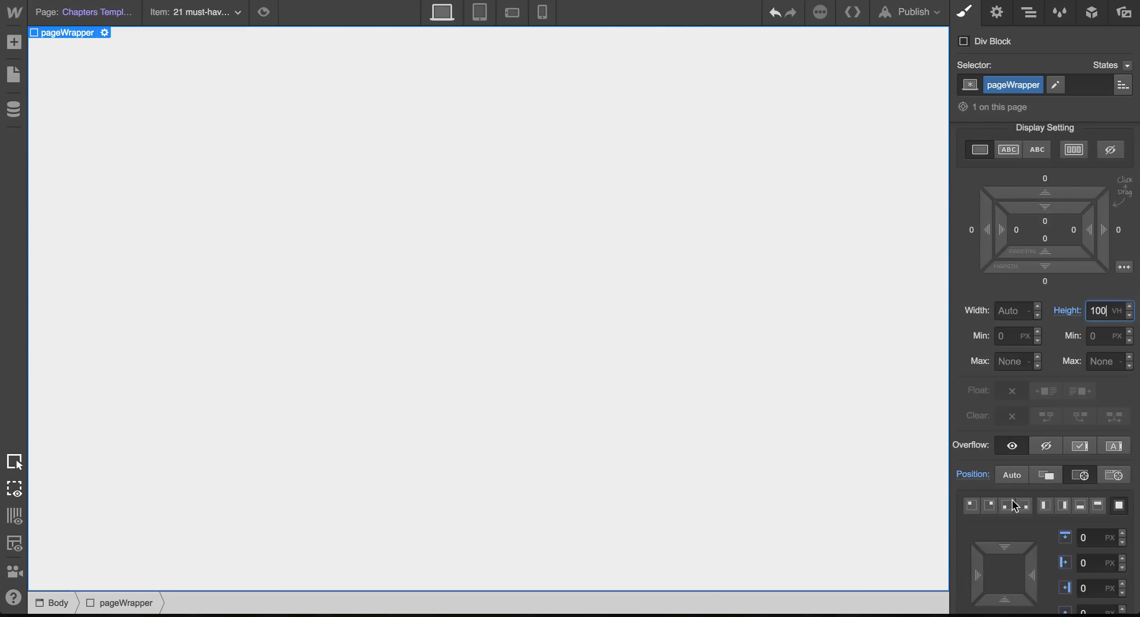
Give pageWrapper a #0098ff background color.
{"action": "scroll", "coordinate": [1066, 519], "scroll_direction": "down", "scroll_amount": 3}
{"action": "scroll", "coordinate": [1065, 519], "scroll_direction": "down", "scroll_amount": 7}
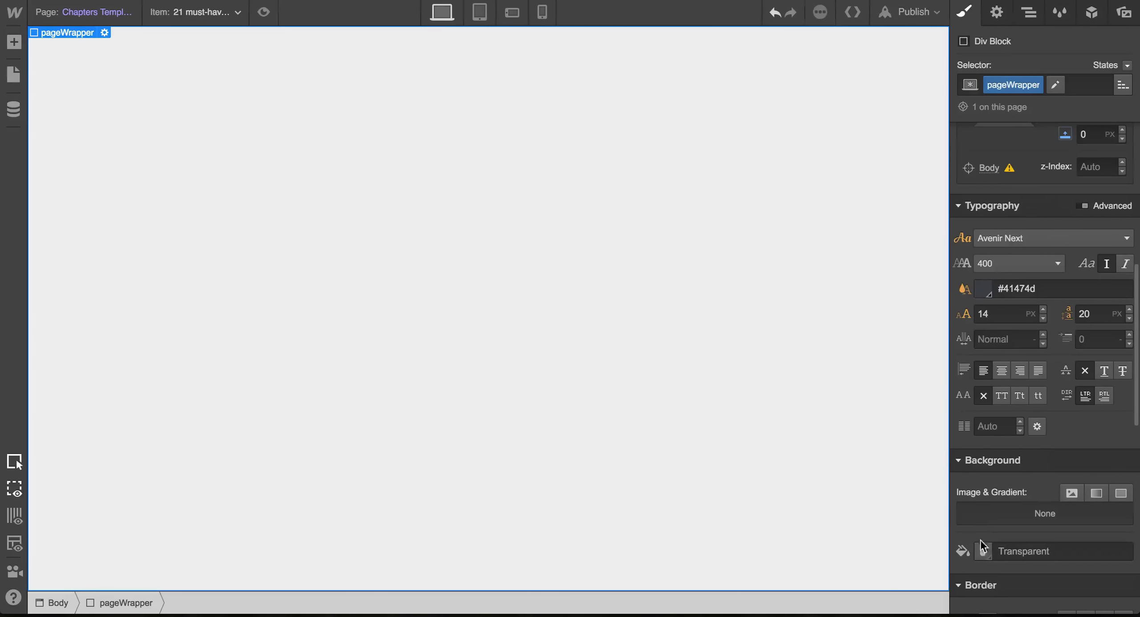
{"action": "left_click", "coordinate": [983, 548]}
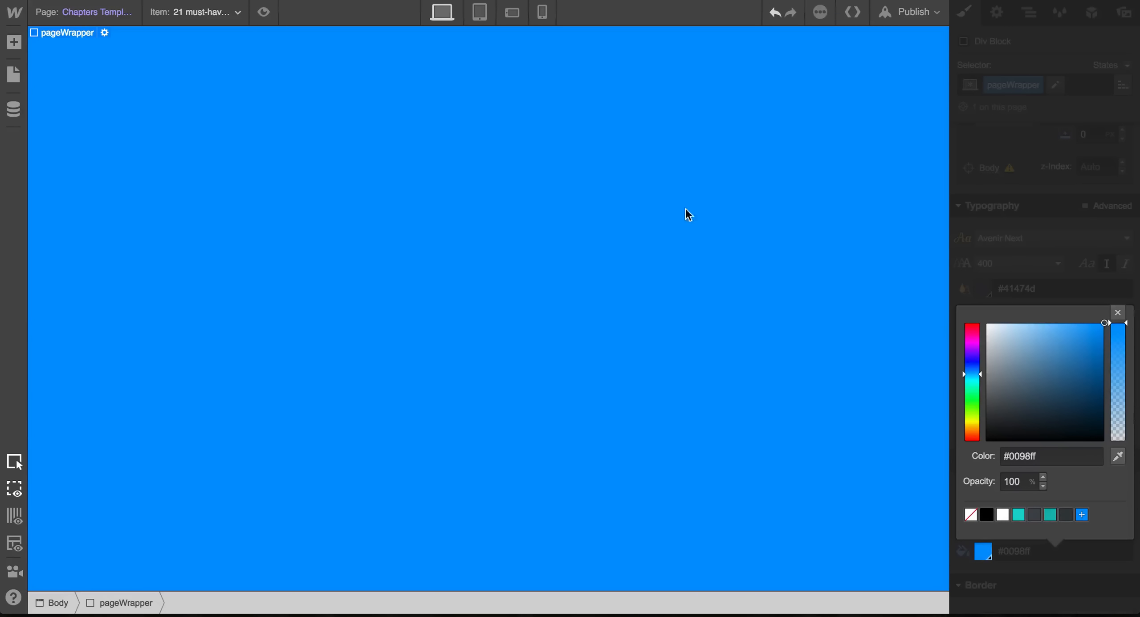
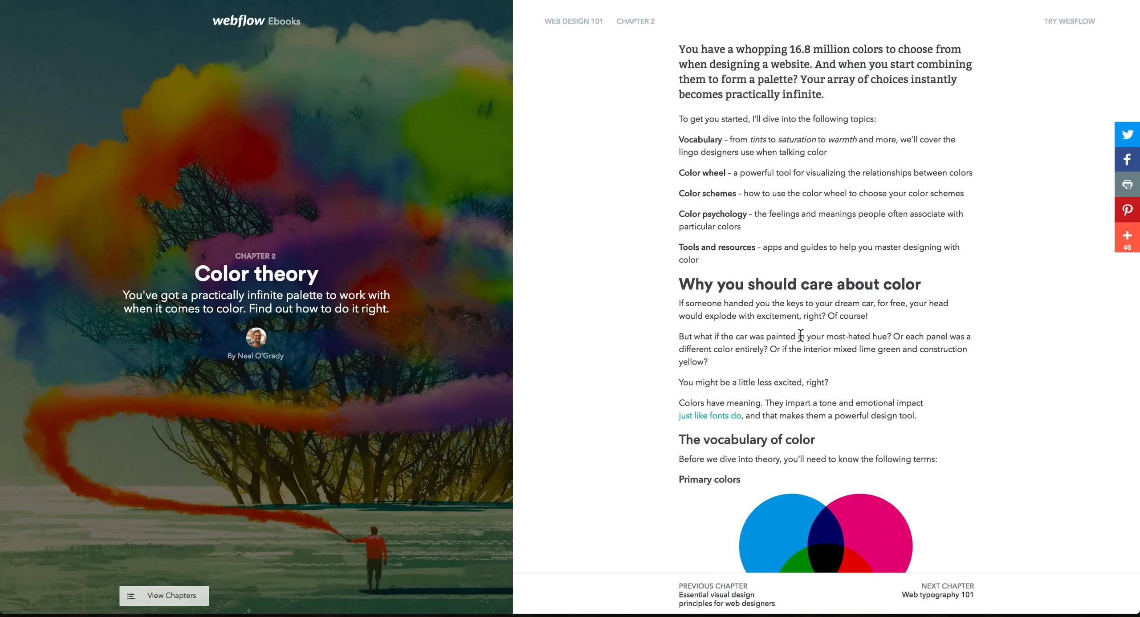
Make the leftSide block a horizontal flex container with its children vertically centered.
{"action": "key", "text": "super+0"}
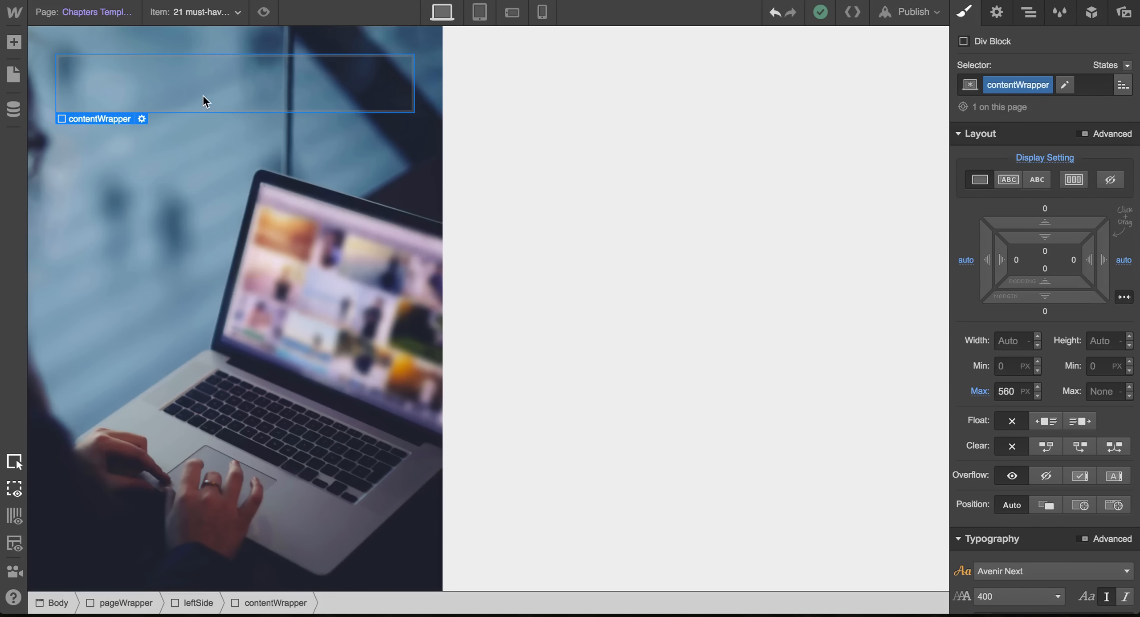
{"action": "left_click", "coordinate": [214, 226]}
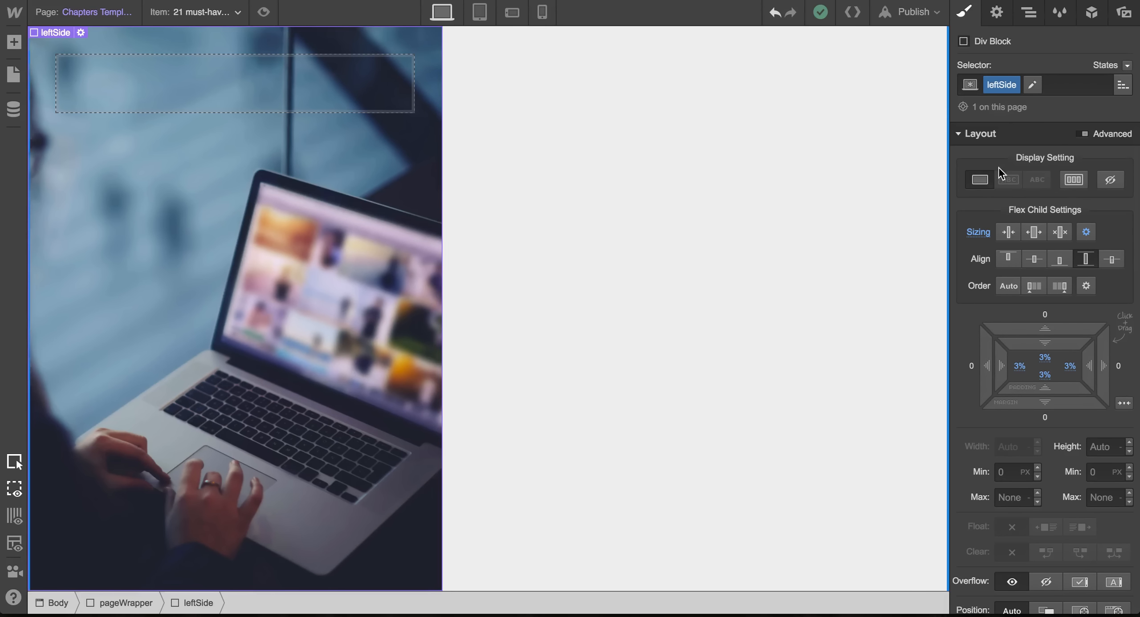
{"action": "left_click", "coordinate": [1074, 180]}
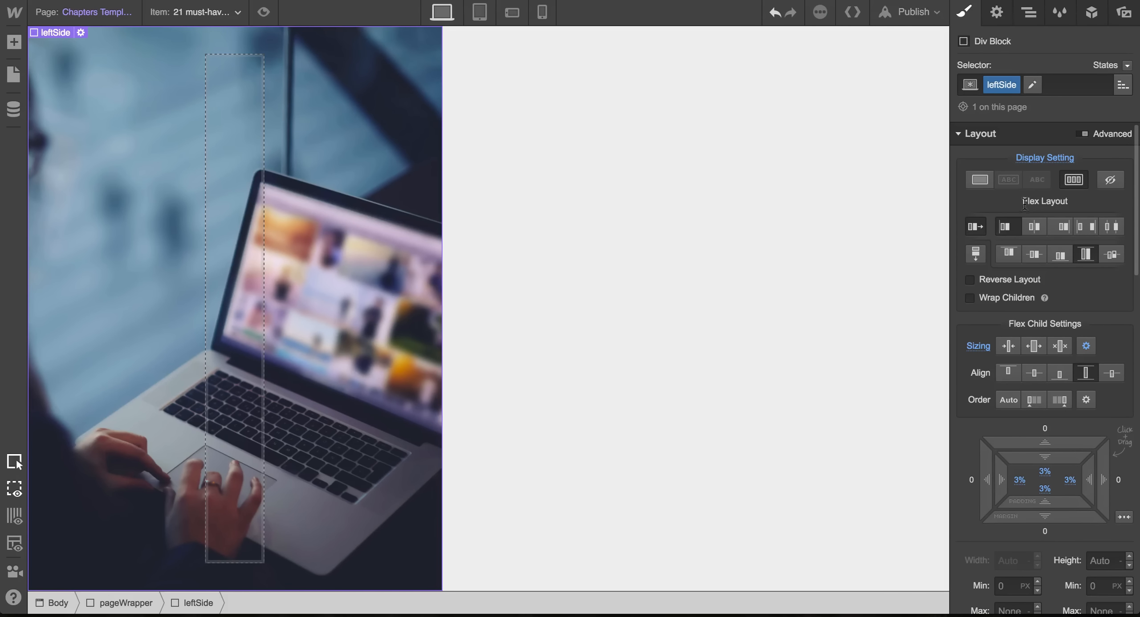
{"action": "left_click", "coordinate": [1035, 255]}
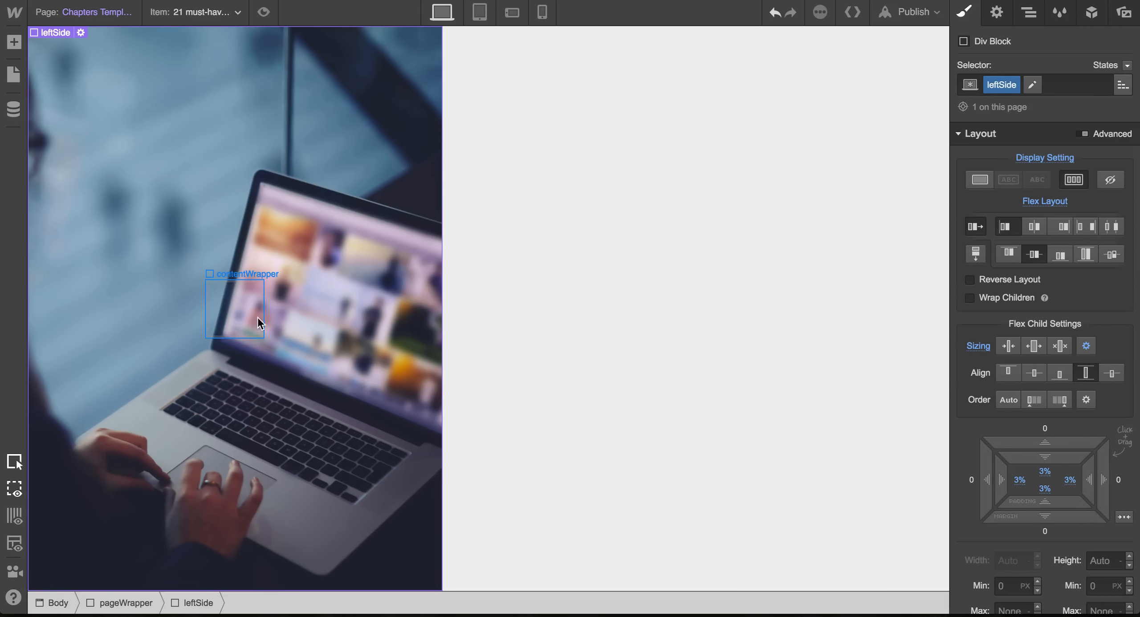
Add a Heading element inside the contentWrapper block on the cover side.
{"action": "left_click", "coordinate": [224, 320]}
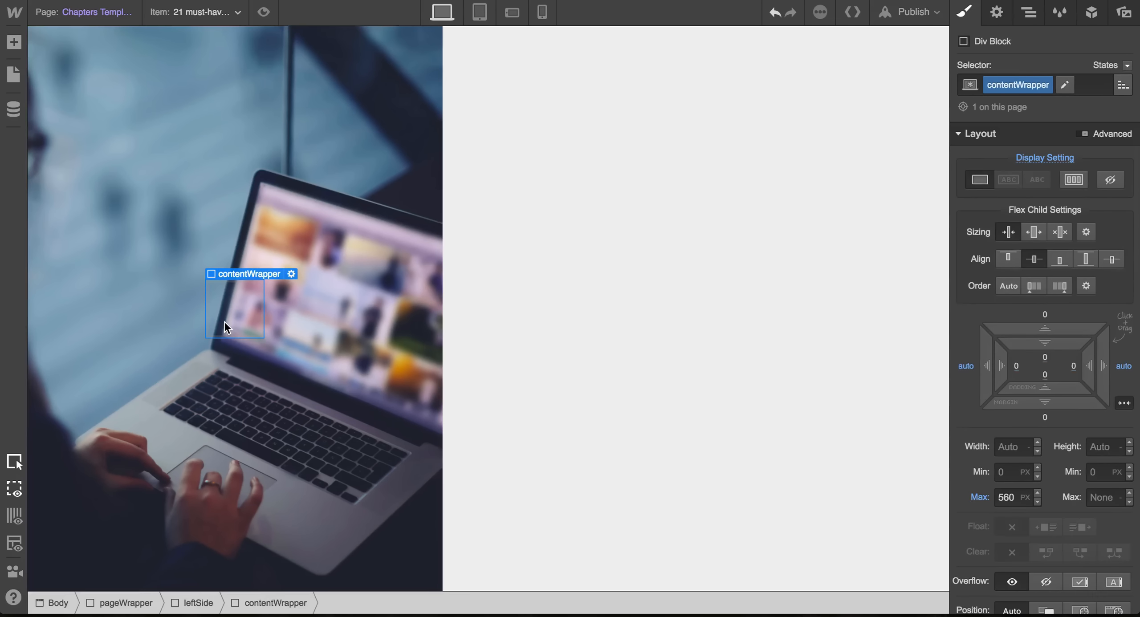
{"action": "left_click", "coordinate": [12, 50]}
{"action": "scroll", "coordinate": [133, 338], "scroll_direction": "down", "scroll_amount": 2}
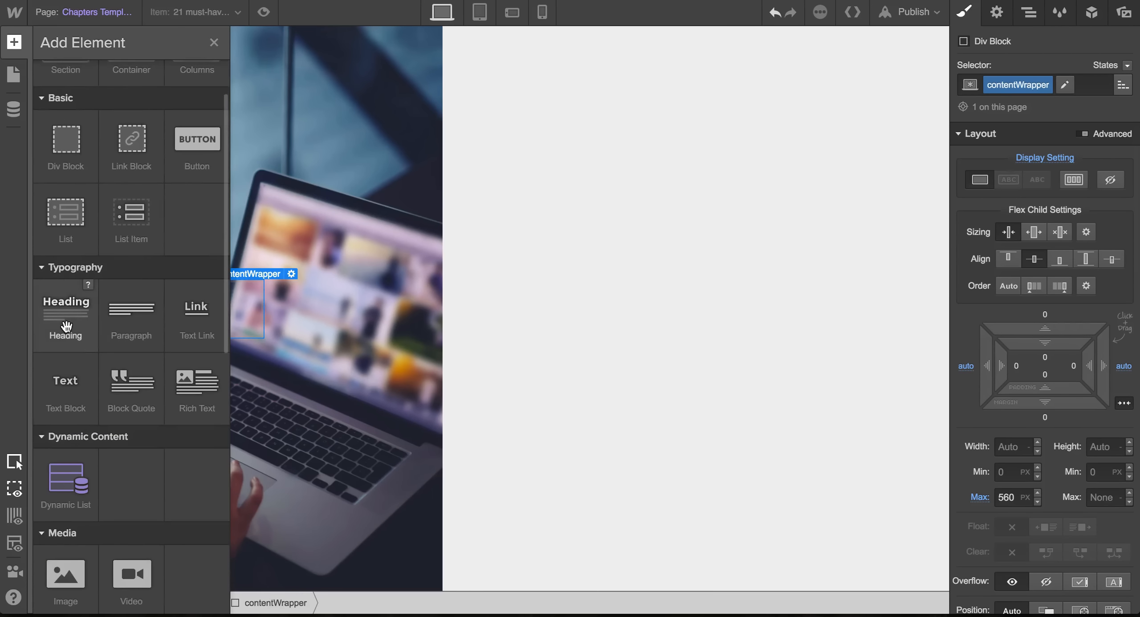
{"action": "left_click_drag", "start_coordinate": [221, 319], "coordinate": [309, 324]}
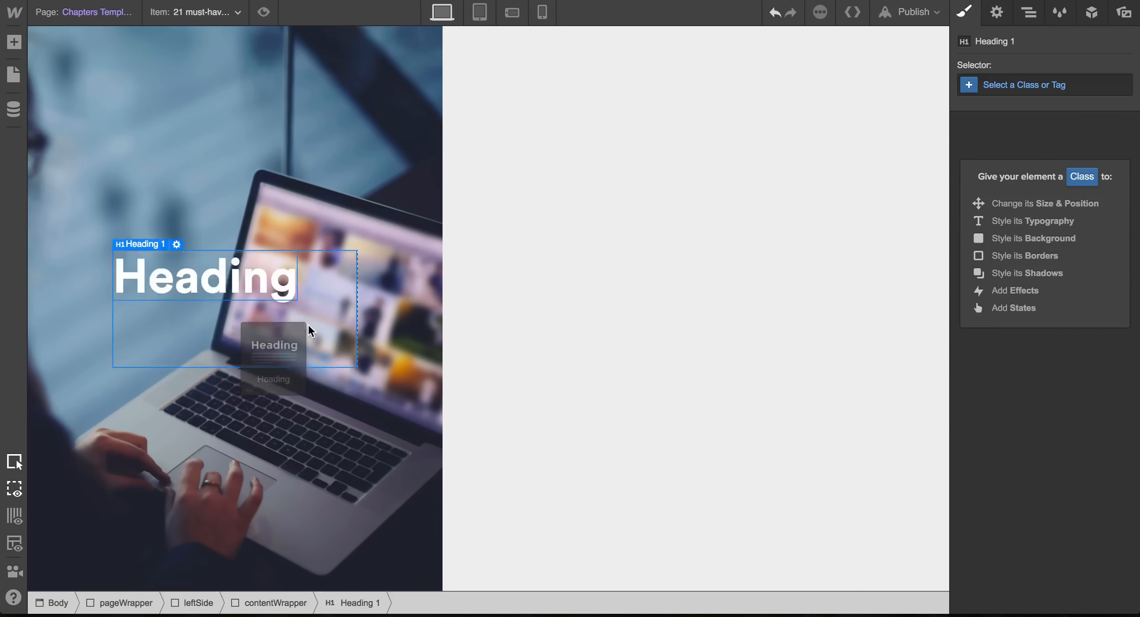
{"action": "left_click", "coordinate": [319, 342]}
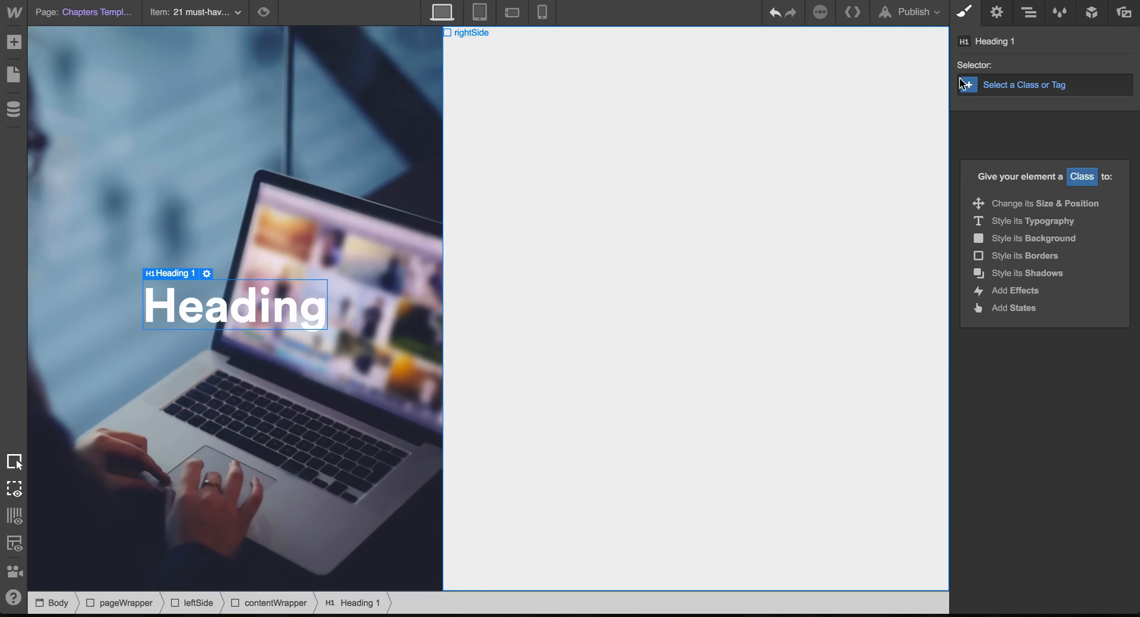
Give the new H1 heading the class chapterName.
{"action": "left_click", "coordinate": [1008, 84]}
{"action": "type", "text": "chapt"}
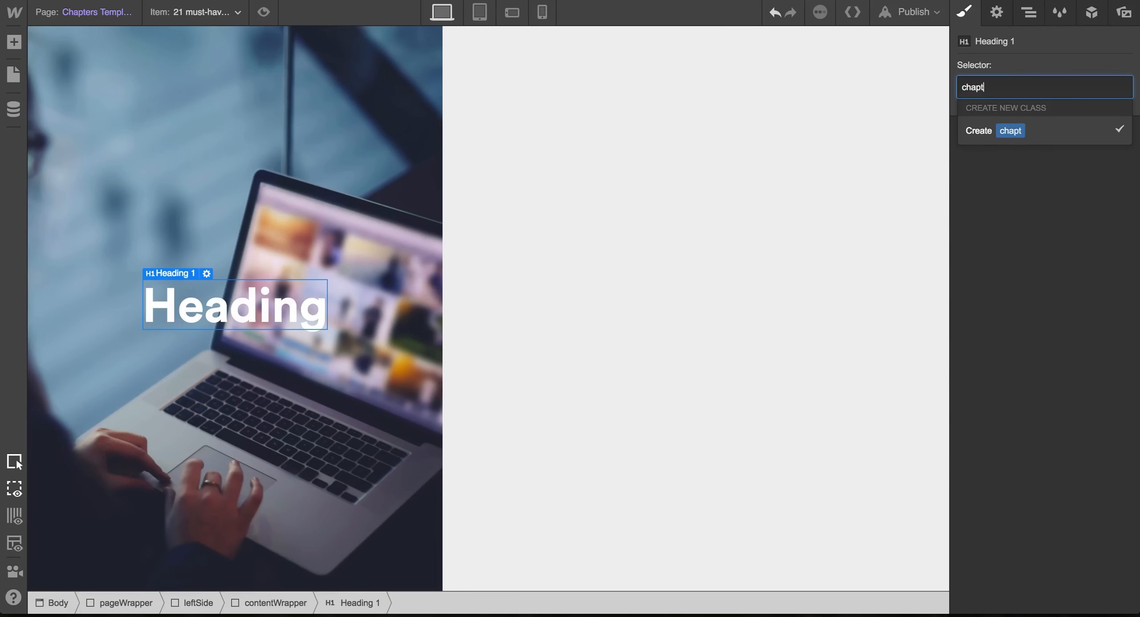
{"action": "type", "text": "erName"}
{"action": "key", "text": "Return"}
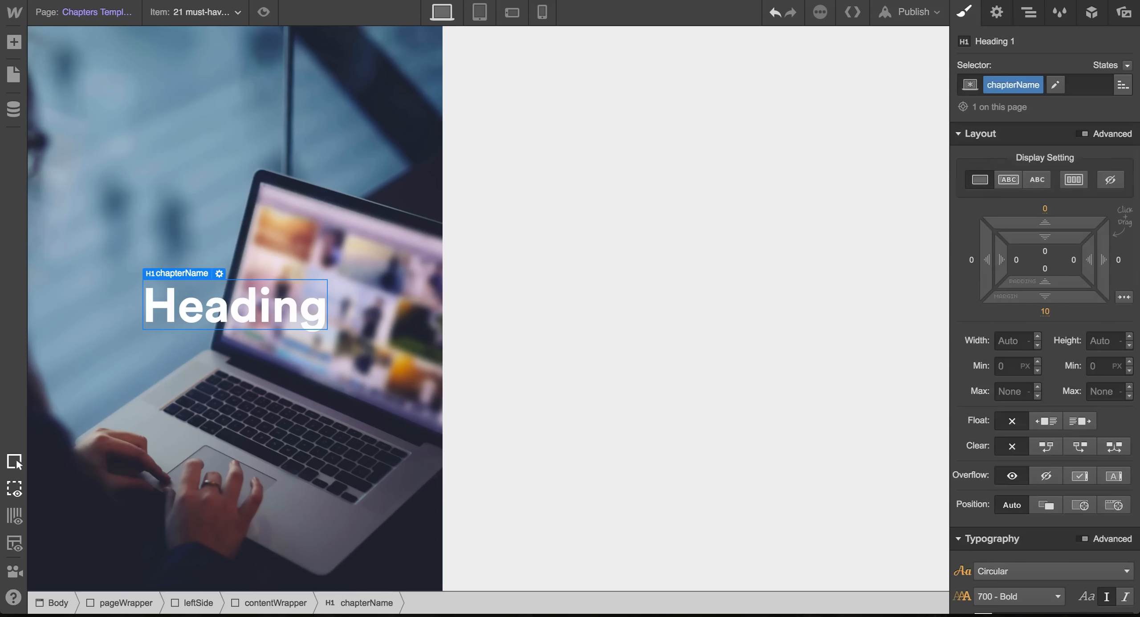
Set the chapterName heading's font size to 43 px and its line height to 49 px.
{"action": "scroll", "coordinate": [1002, 366], "scroll_direction": "down", "scroll_amount": 5}
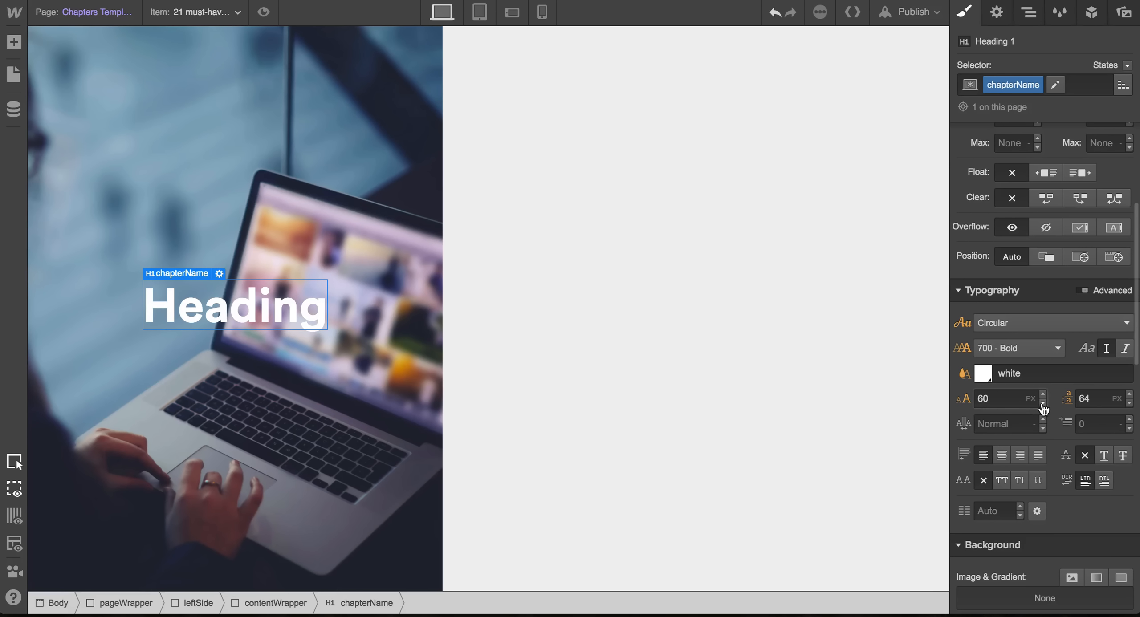
{"action": "left_click", "coordinate": [1044, 406], "text": "shift"}
{"action": "left_click", "coordinate": [1043, 403]}
{"action": "left_click", "coordinate": [1043, 403]}
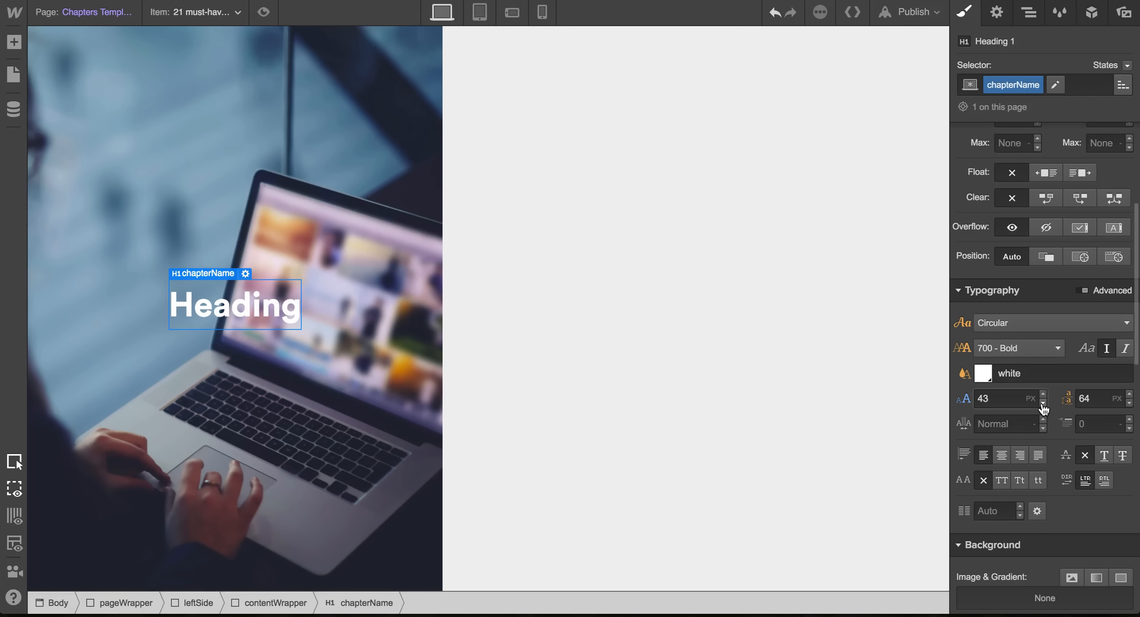
{"action": "left_click", "coordinate": [1130, 404], "text": "shift"}
{"action": "left_click", "coordinate": [1129, 404]}
{"action": "left_click", "coordinate": [1130, 404]}
{"action": "left_click", "coordinate": [1129, 404]}
{"action": "left_click", "coordinate": [1129, 404]}
{"action": "left_click", "coordinate": [1130, 403]}
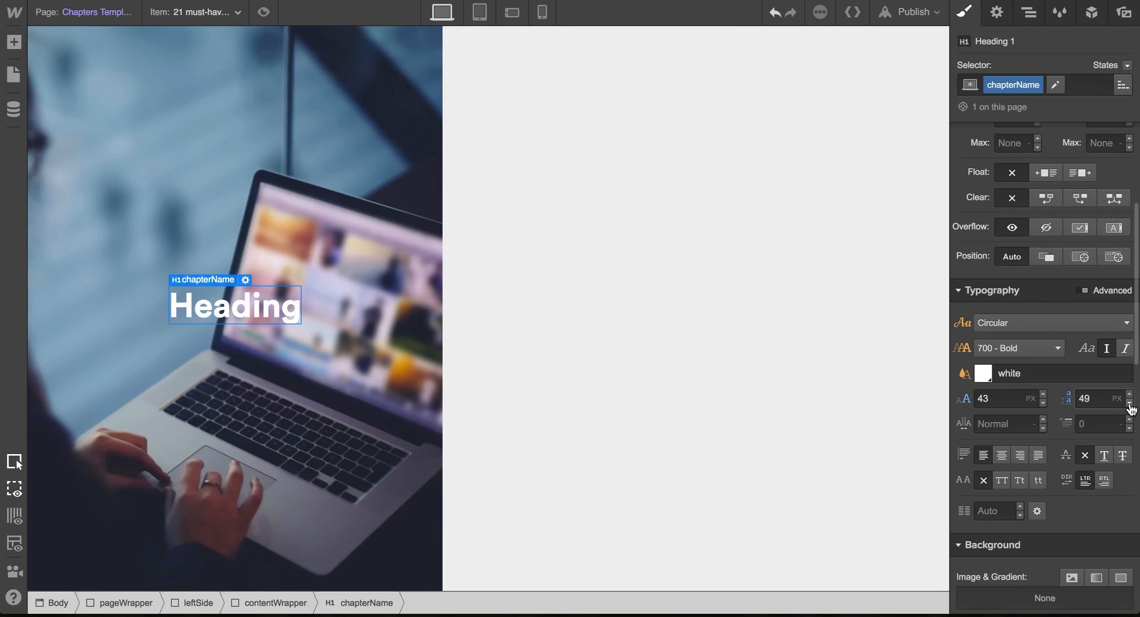
Add a Text Block directly below the chapterName heading inside contentWrapper.
{"action": "scroll", "coordinate": [1020, 288], "scroll_direction": "down", "scroll_amount": 2}
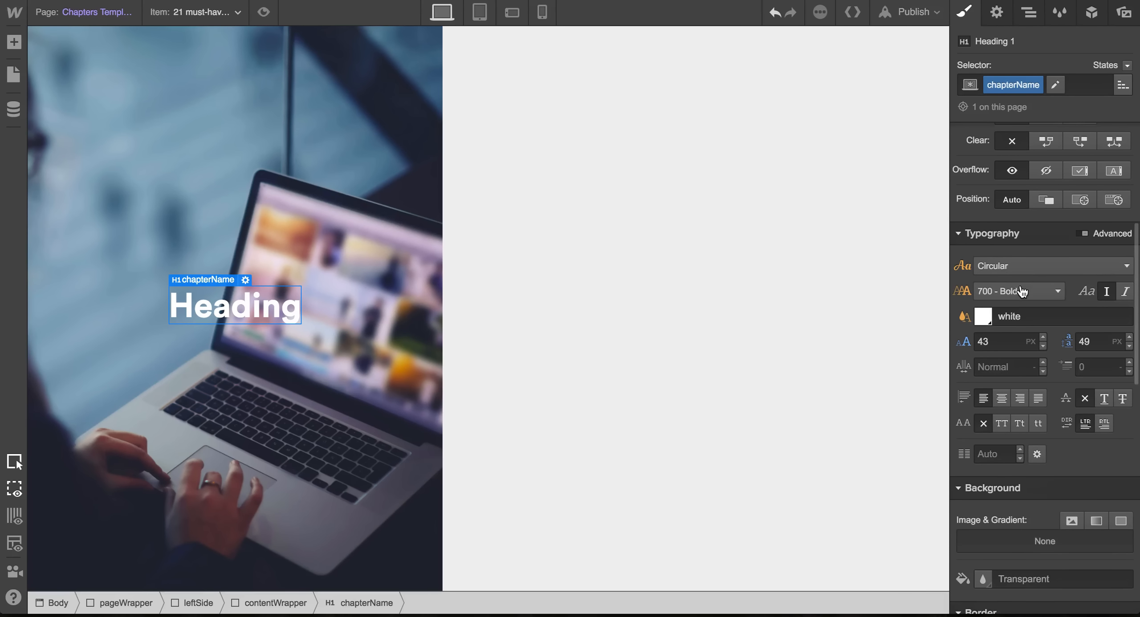
{"action": "left_click", "coordinate": [14, 41]}
{"action": "left_click_drag", "start_coordinate": [66, 453], "coordinate": [281, 319]}
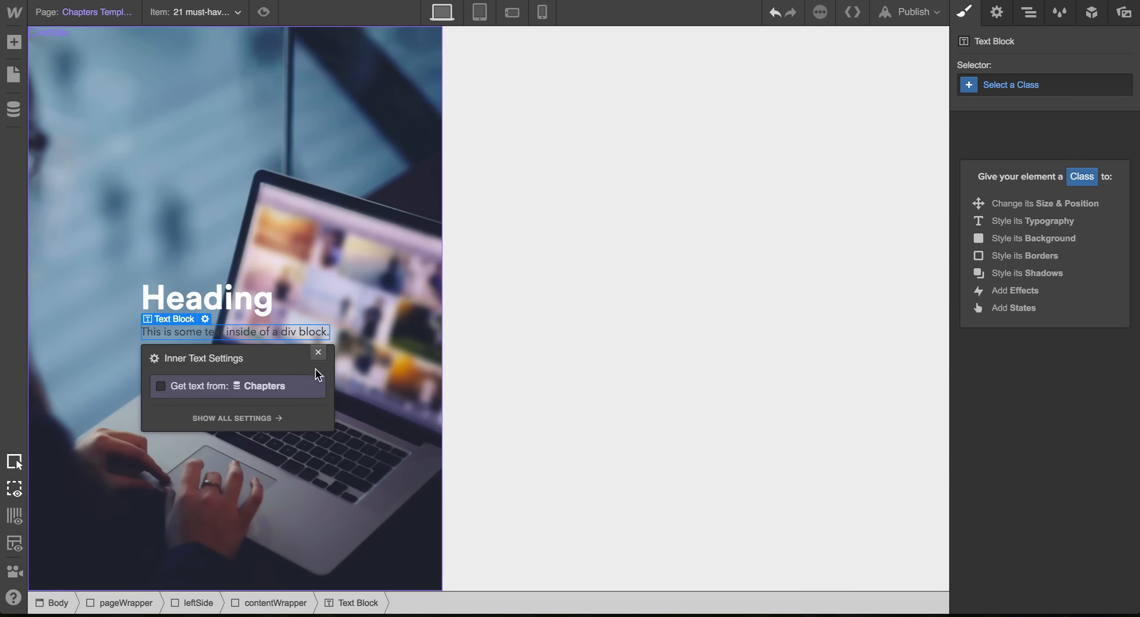
Make the text block below the heading get its text from the Chapters collection's Intro Text field.
{"action": "left_click", "coordinate": [196, 391]}
{"action": "left_click", "coordinate": [203, 404]}
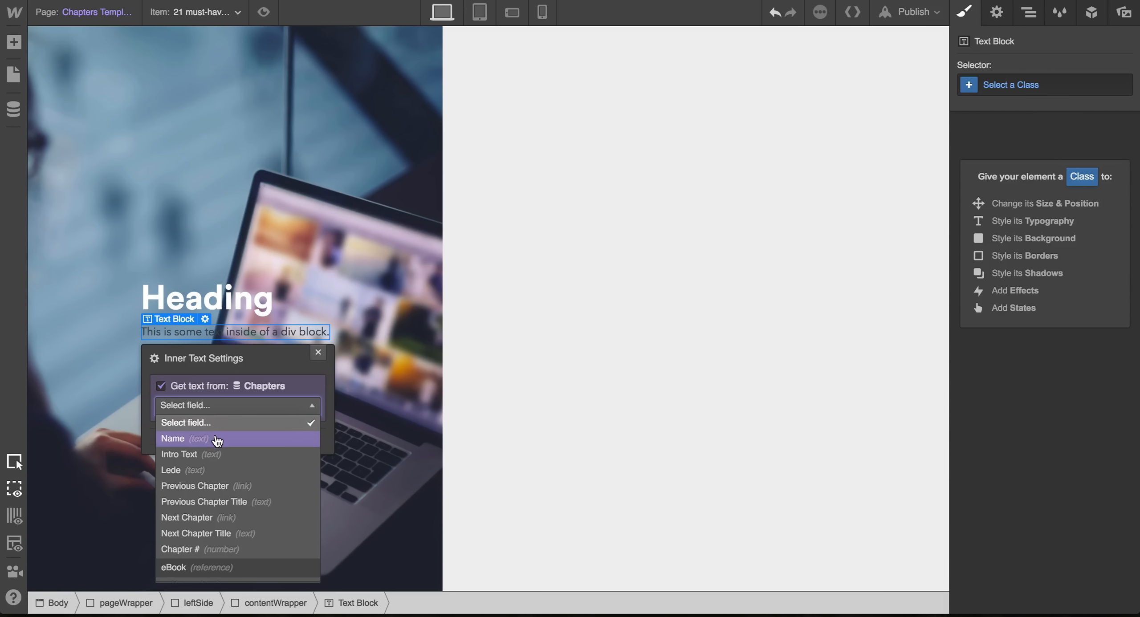
{"action": "left_click", "coordinate": [185, 442]}
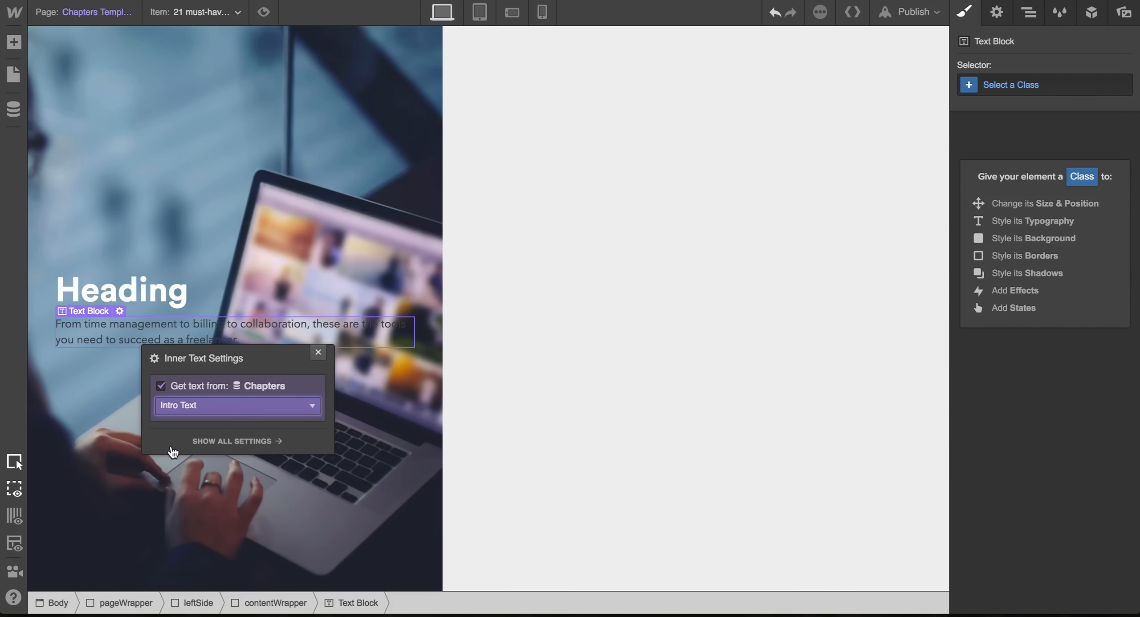
{"action": "left_click", "coordinate": [237, 405]}
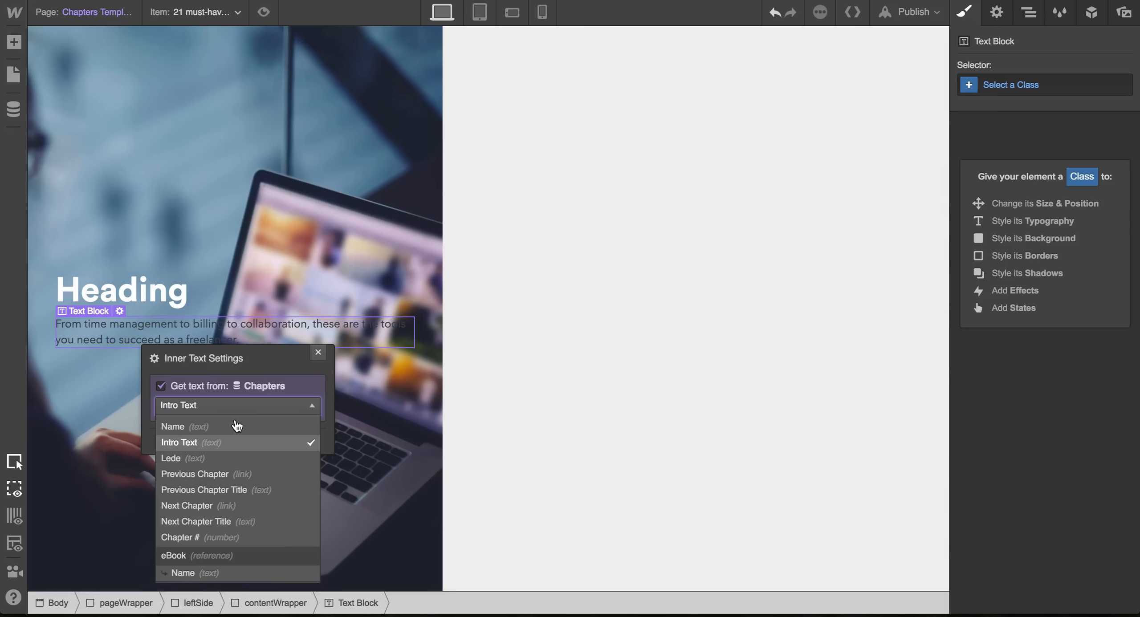
{"action": "left_click", "coordinate": [205, 443]}
{"action": "left_click", "coordinate": [318, 352]}
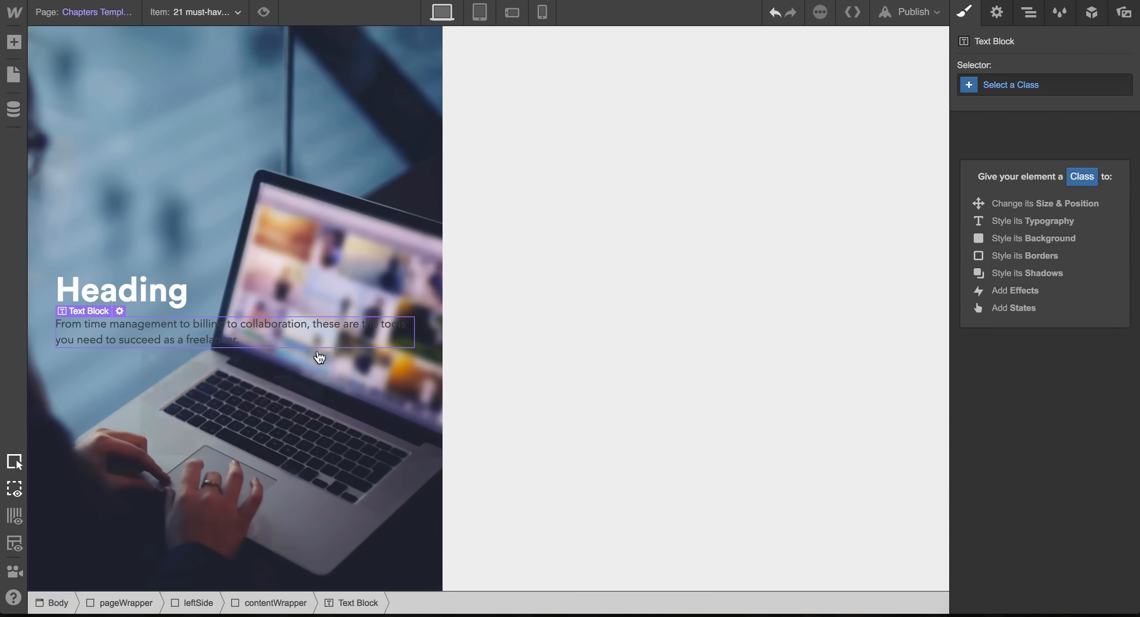
Give the intro text block the new class subtitle.
{"action": "left_click", "coordinate": [1004, 84]}
{"action": "type", "text": "subtitle"}
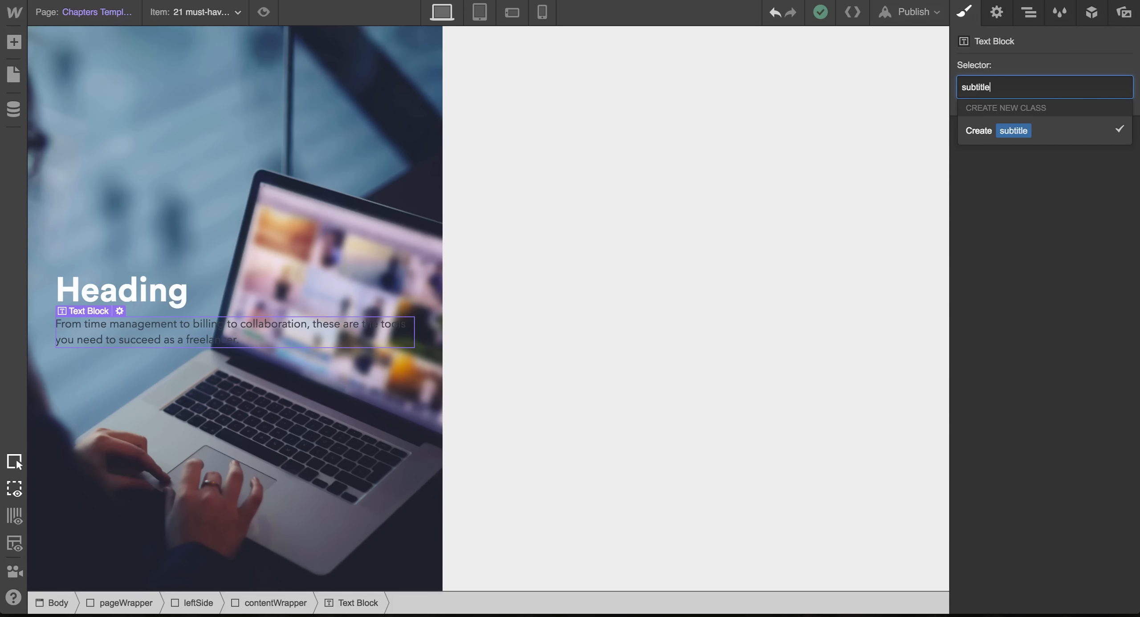
{"action": "key", "text": "Return"}
Set the subtitle text's color to white, its font size to 19 px and its line height to 24 px.
{"action": "scroll", "coordinate": [1042, 339], "scroll_direction": "down", "scroll_amount": 8}
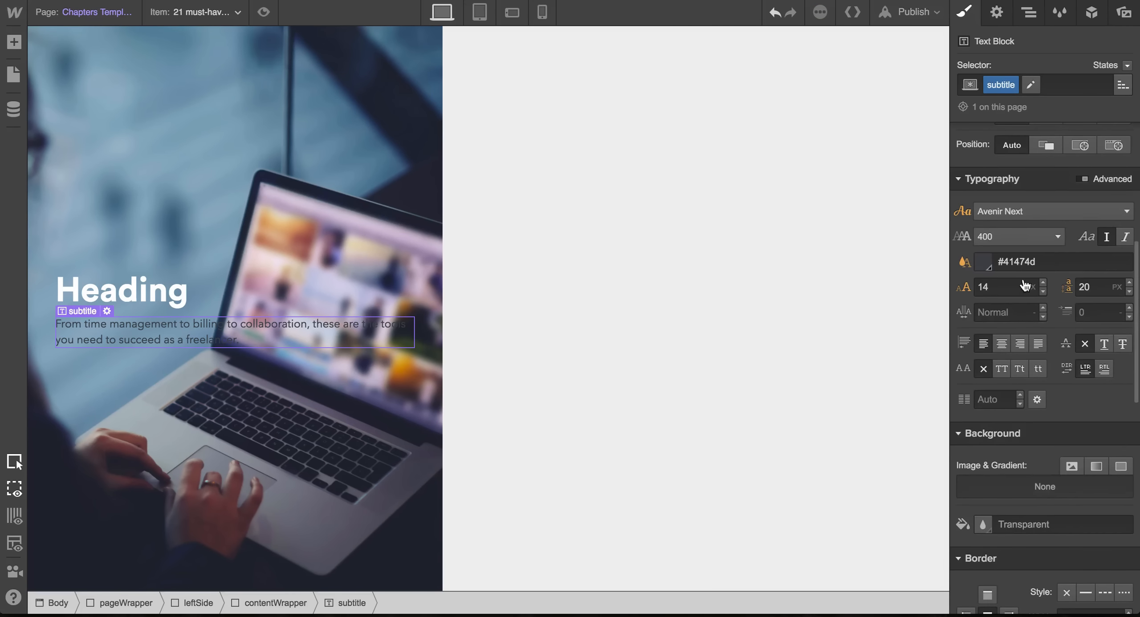
{"action": "double_click", "coordinate": [1026, 261]}
{"action": "type", "text": "white"}
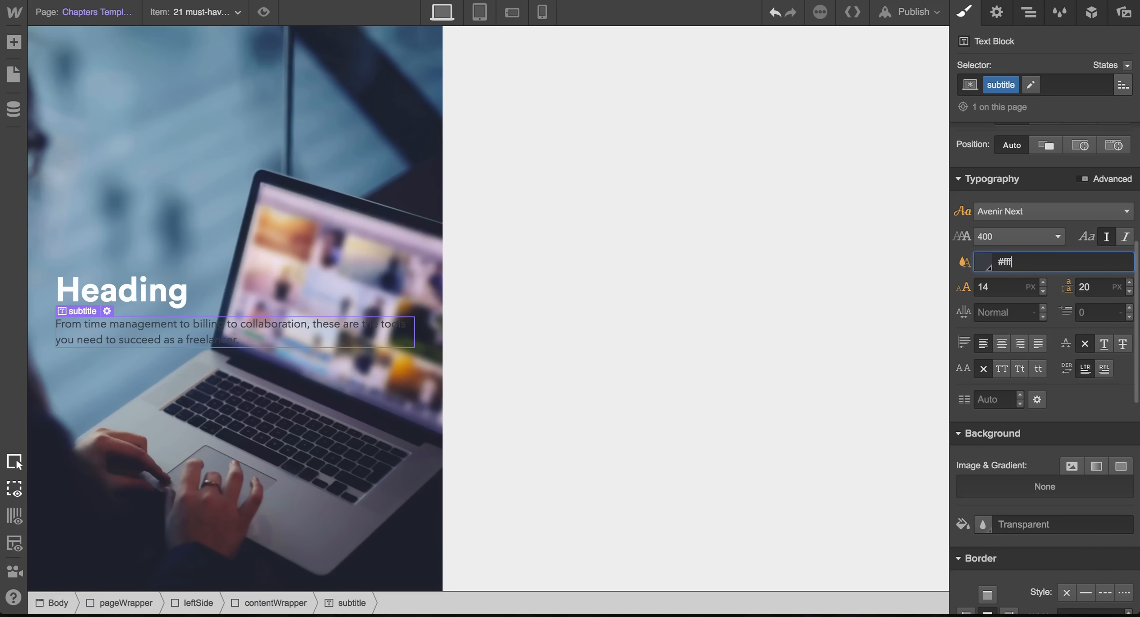
{"action": "left_click", "coordinate": [1043, 283]}
{"action": "left_click", "coordinate": [1043, 283]}
{"action": "left_click", "coordinate": [1043, 283]}
{"action": "left_click", "coordinate": [1043, 283]}
{"action": "left_click", "coordinate": [1043, 283]}
{"action": "left_click", "coordinate": [1130, 284]}
{"action": "left_click", "coordinate": [1130, 284]}
{"action": "left_click", "coordinate": [1130, 283]}
{"action": "left_click", "coordinate": [1130, 283]}
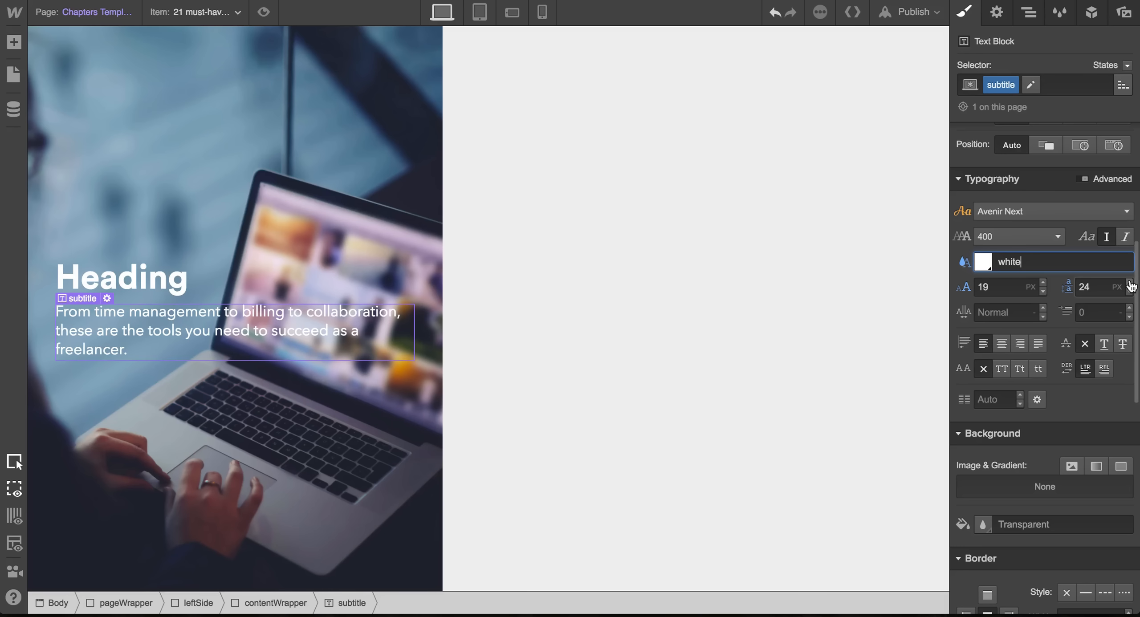
Add the combo class centerContent to the contentWrapper block and center-align its text.
{"action": "left_click", "coordinate": [279, 295]}
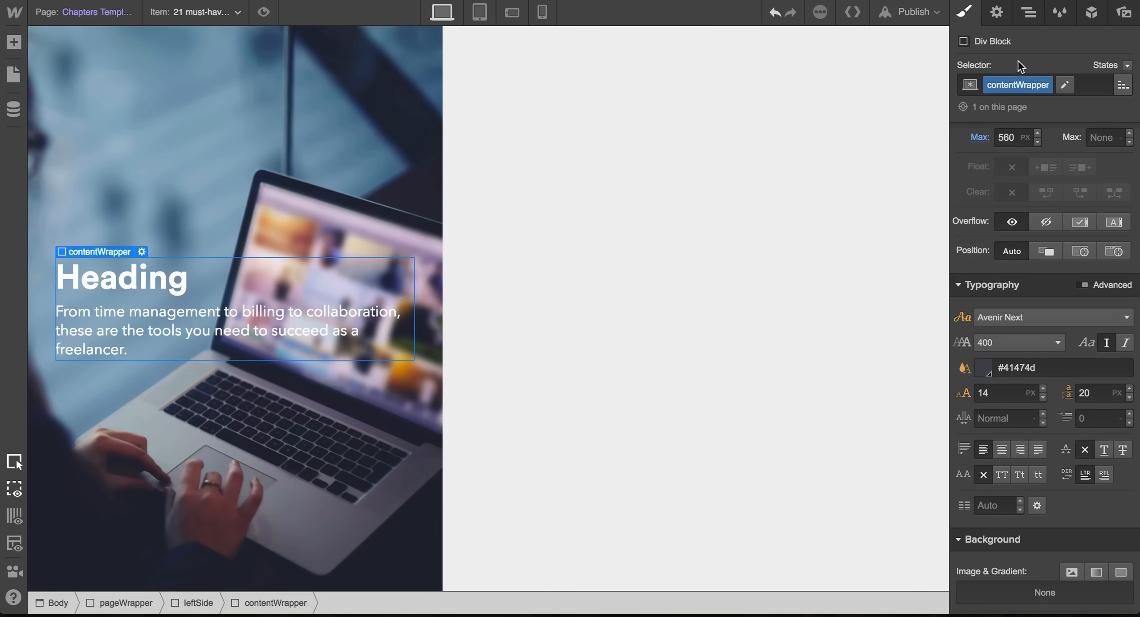
{"action": "left_click", "coordinate": [1085, 84]}
{"action": "type", "text": "center"}
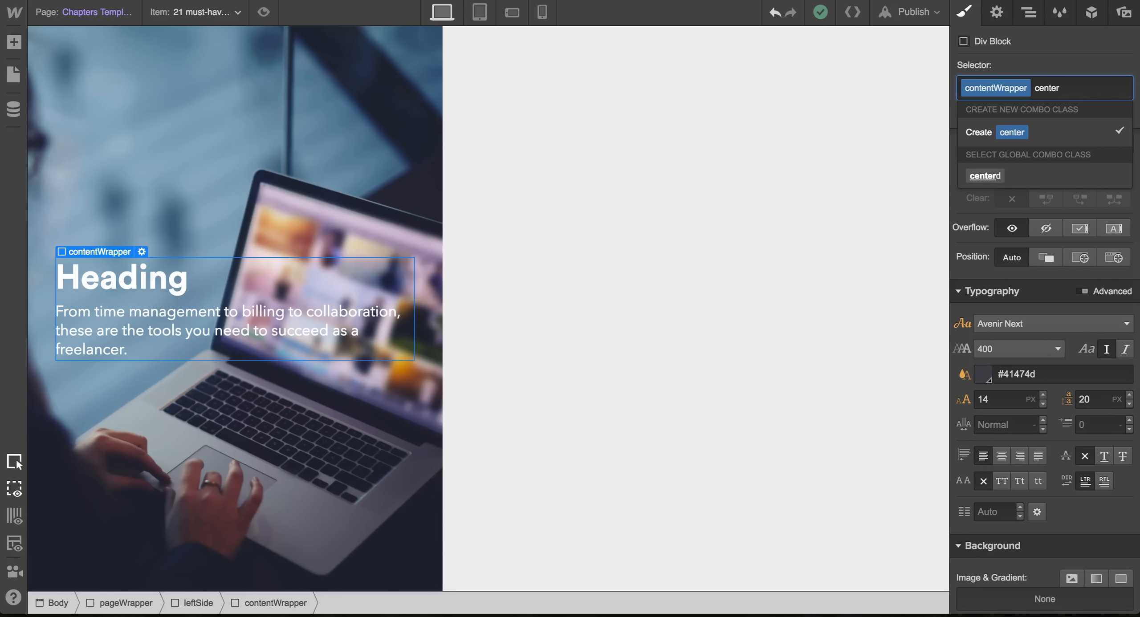
{"action": "type", "text": "Content"}
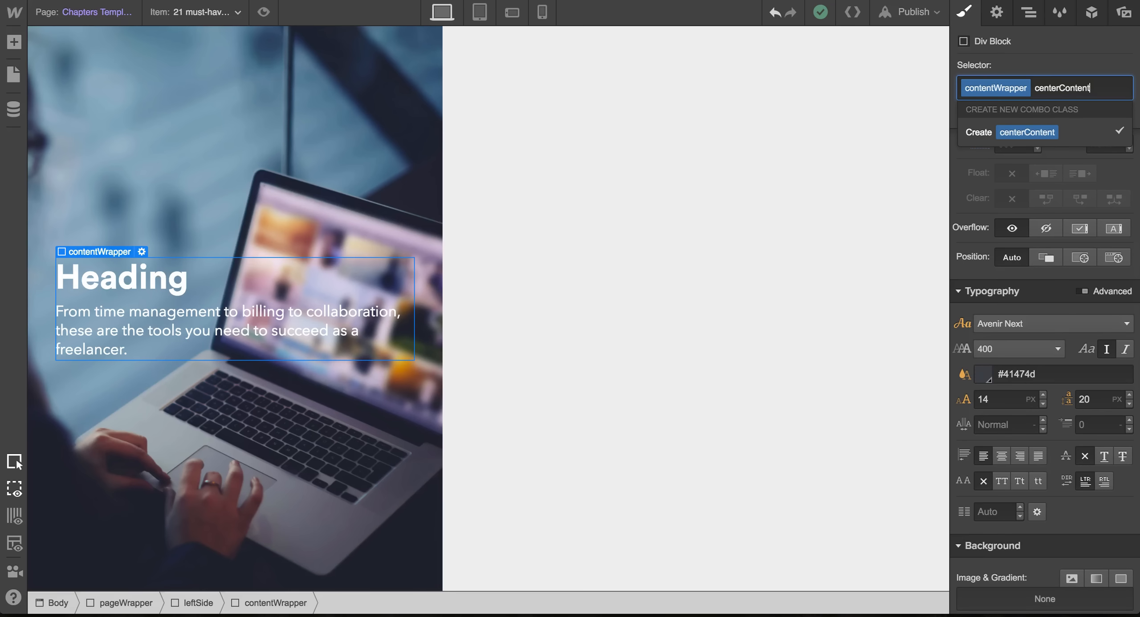
{"action": "key", "text": "Return"}
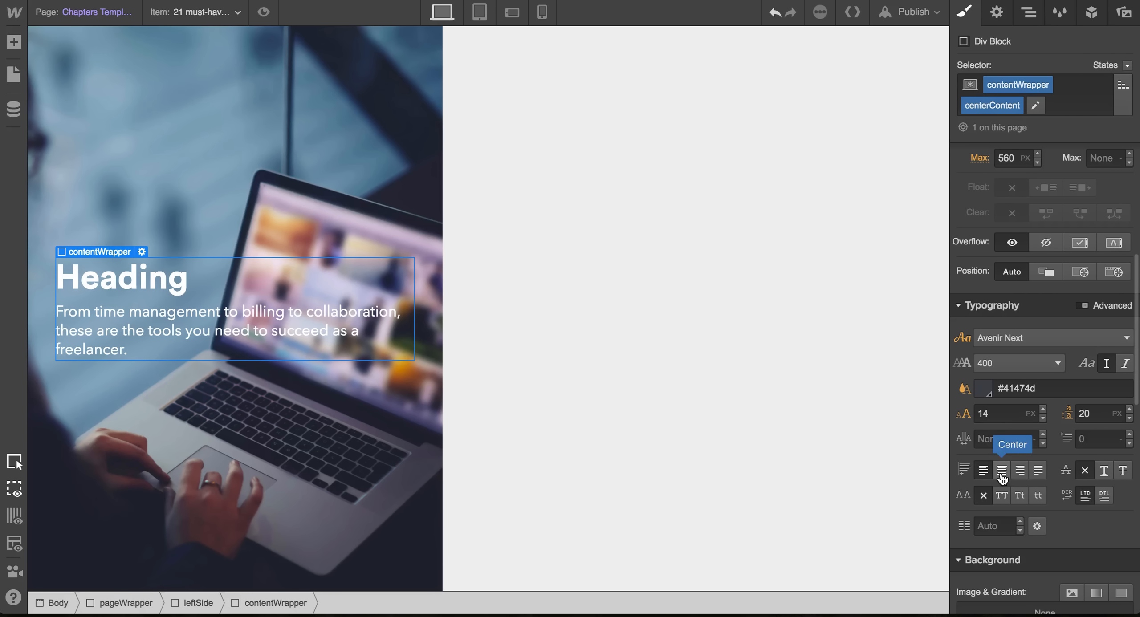
{"action": "left_click", "coordinate": [1002, 471]}
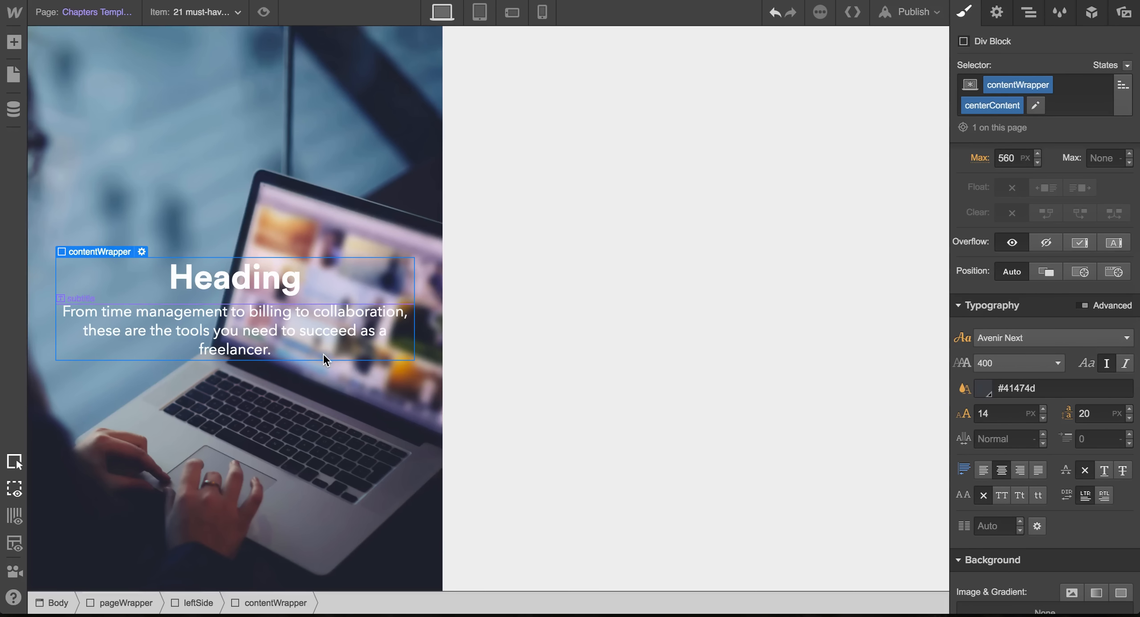
Make the chapterName heading get its text from the Chapters collection's Name field.
{"action": "left_click", "coordinate": [249, 281]}
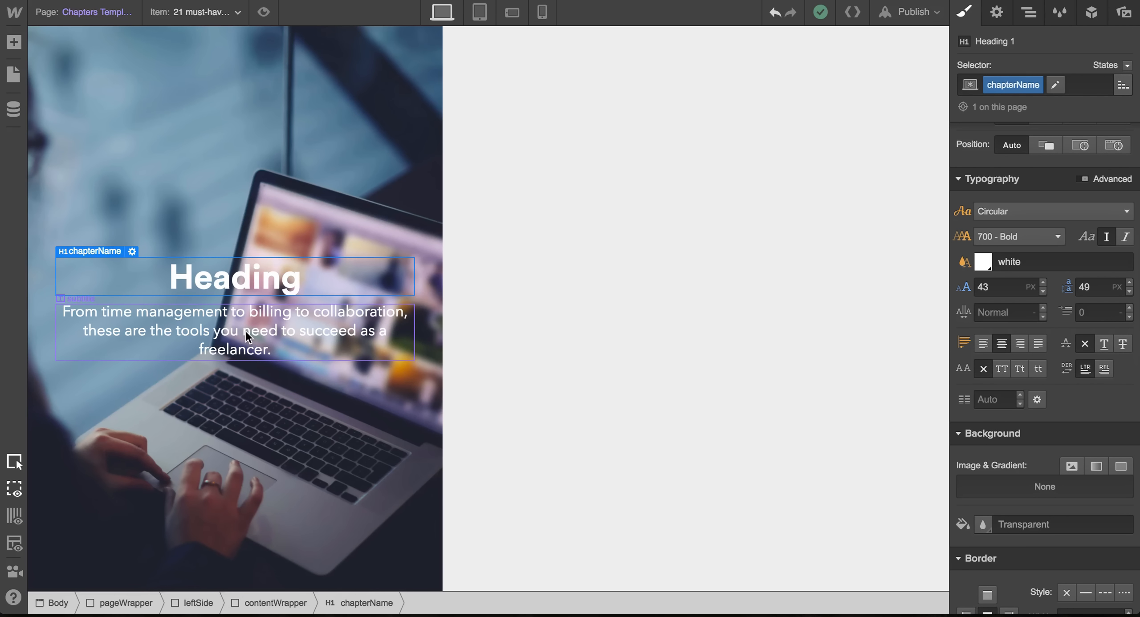
{"action": "left_click", "coordinate": [215, 328]}
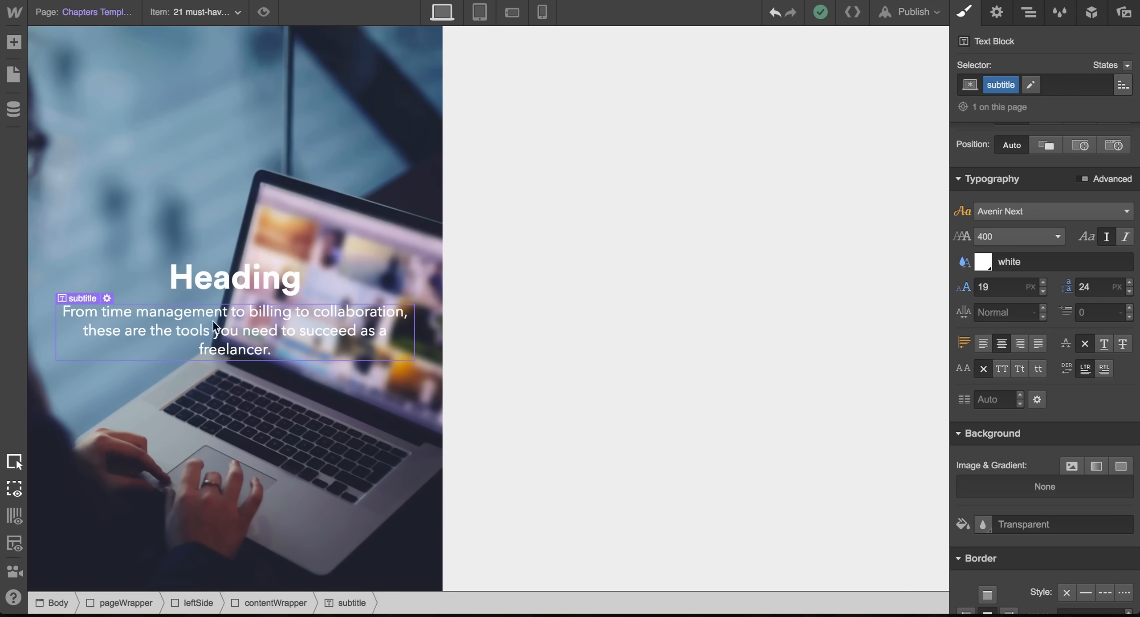
{"action": "left_click", "coordinate": [238, 281]}
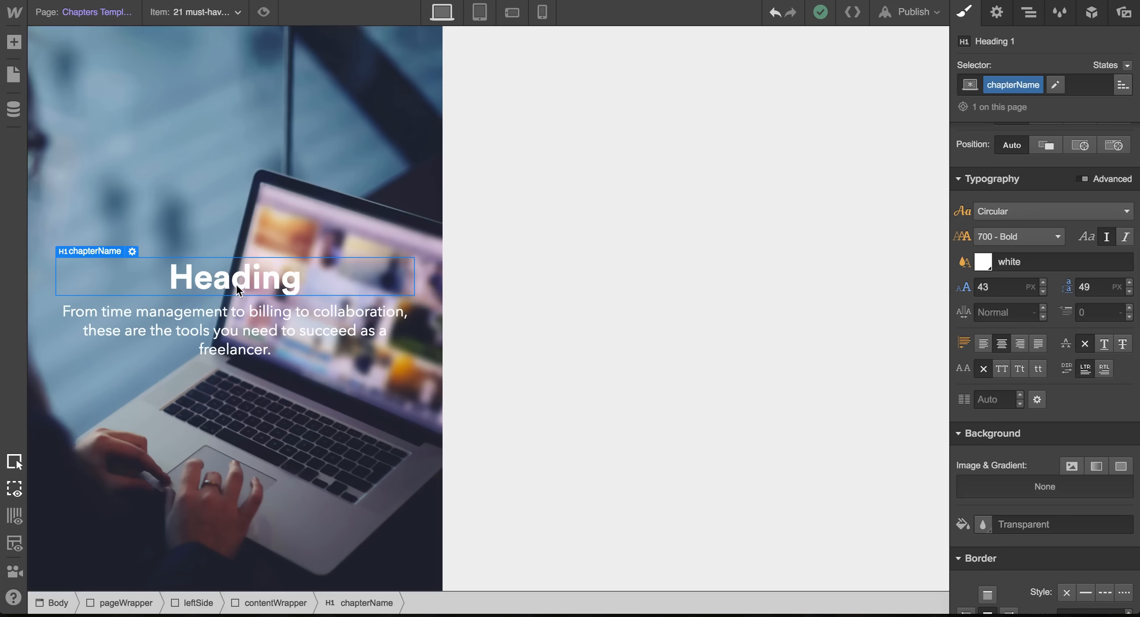
{"action": "left_click", "coordinate": [997, 13]}
{"action": "left_click", "coordinate": [1012, 210]}
{"action": "left_click", "coordinate": [1012, 227]}
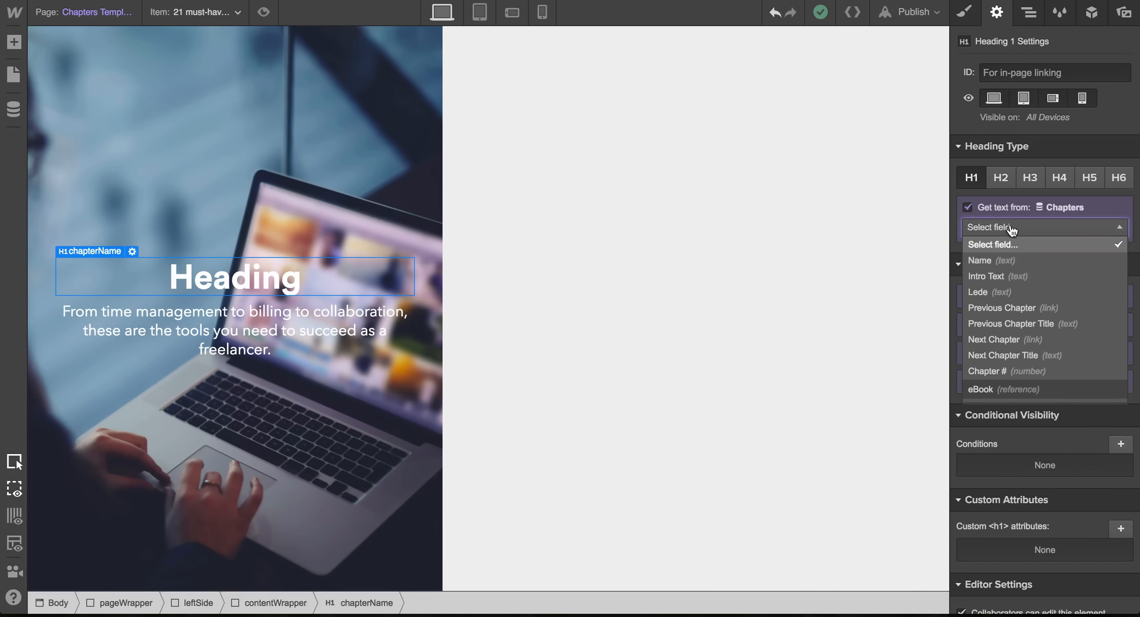
{"action": "left_click", "coordinate": [1003, 267]}
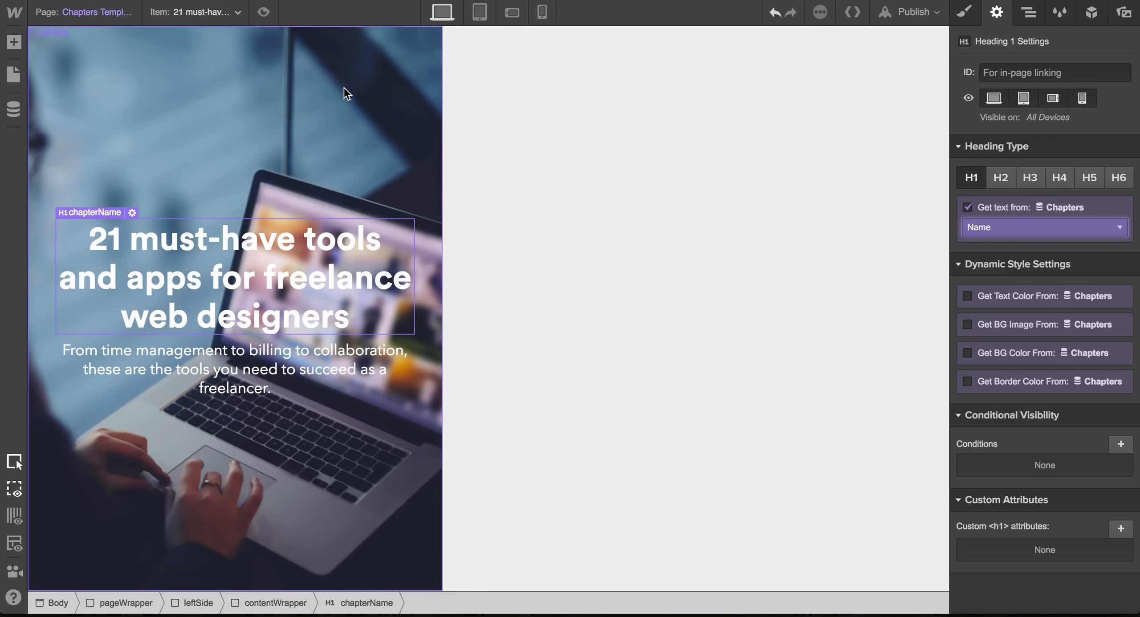
Preview the template with several different chapter items, ending on the one about designing interactions, to check the cover's heading, subtitle and banner.
{"action": "left_click", "coordinate": [189, 15]}
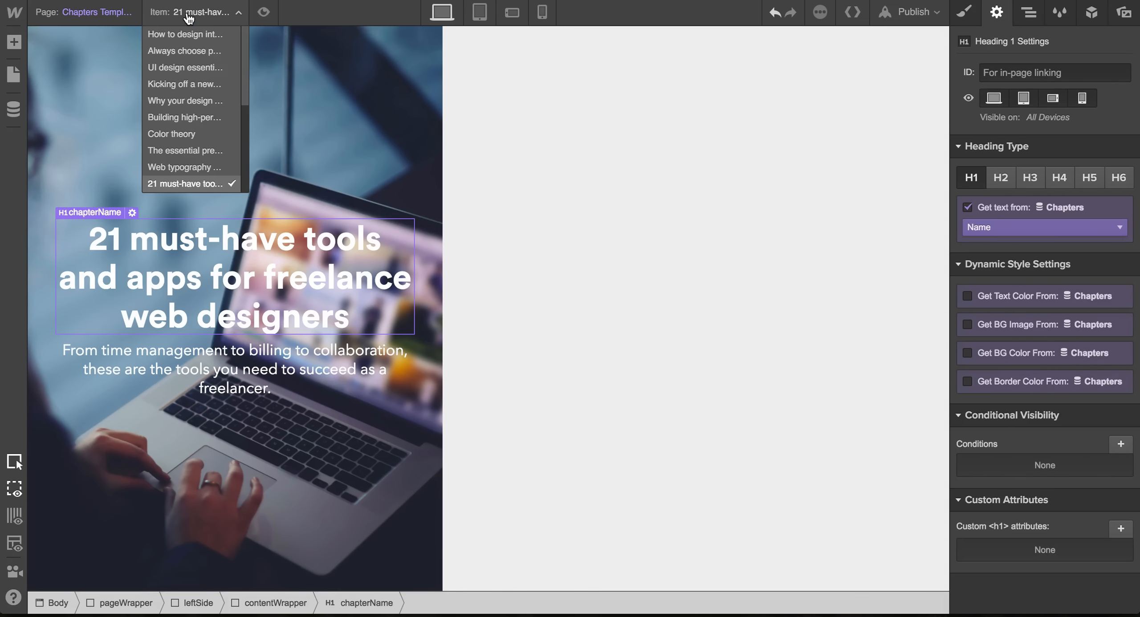
{"action": "left_click", "coordinate": [186, 182]}
{"action": "left_click", "coordinate": [317, 163]}
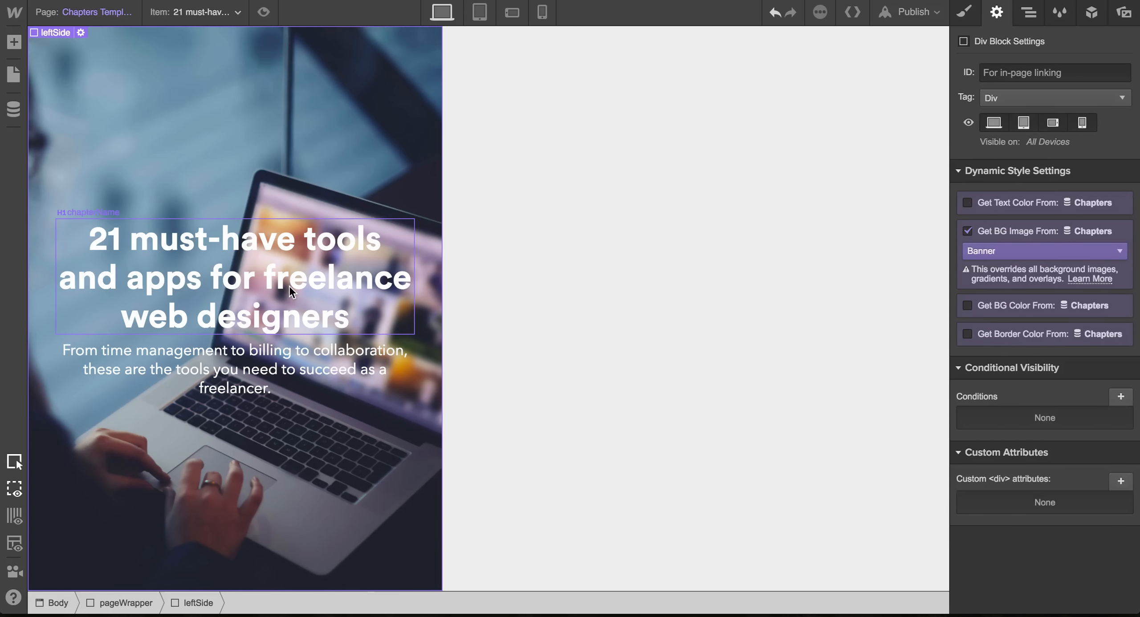
{"action": "left_click", "coordinate": [252, 241]}
{"action": "left_click", "coordinate": [217, 12]}
{"action": "left_click", "coordinate": [196, 64]}
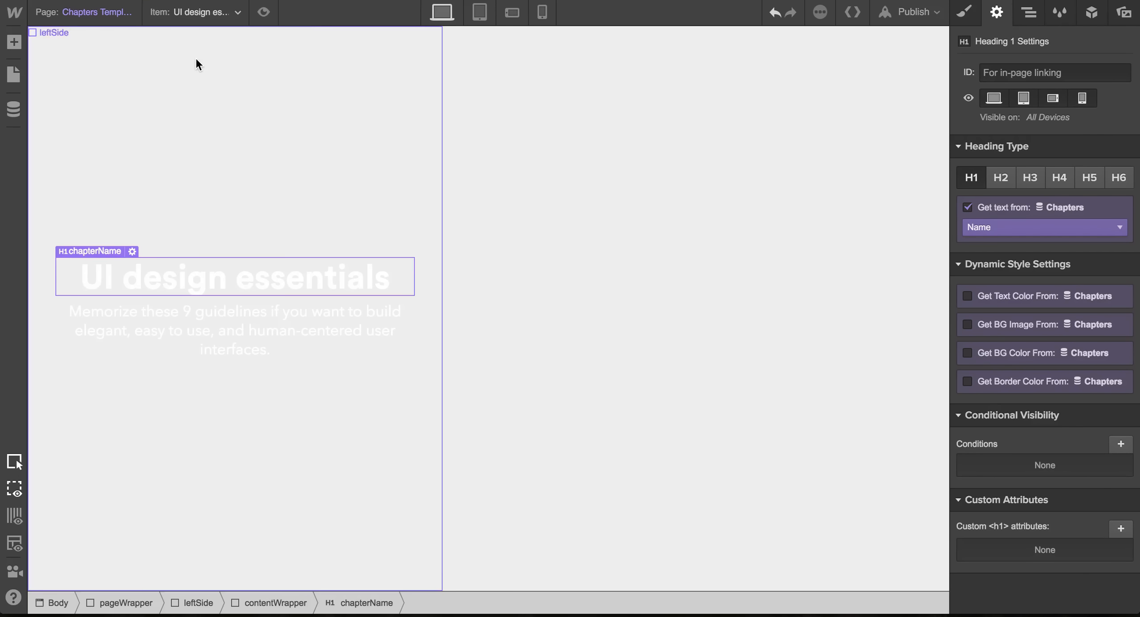
{"action": "left_click", "coordinate": [205, 12]}
{"action": "left_click", "coordinate": [204, 99]}
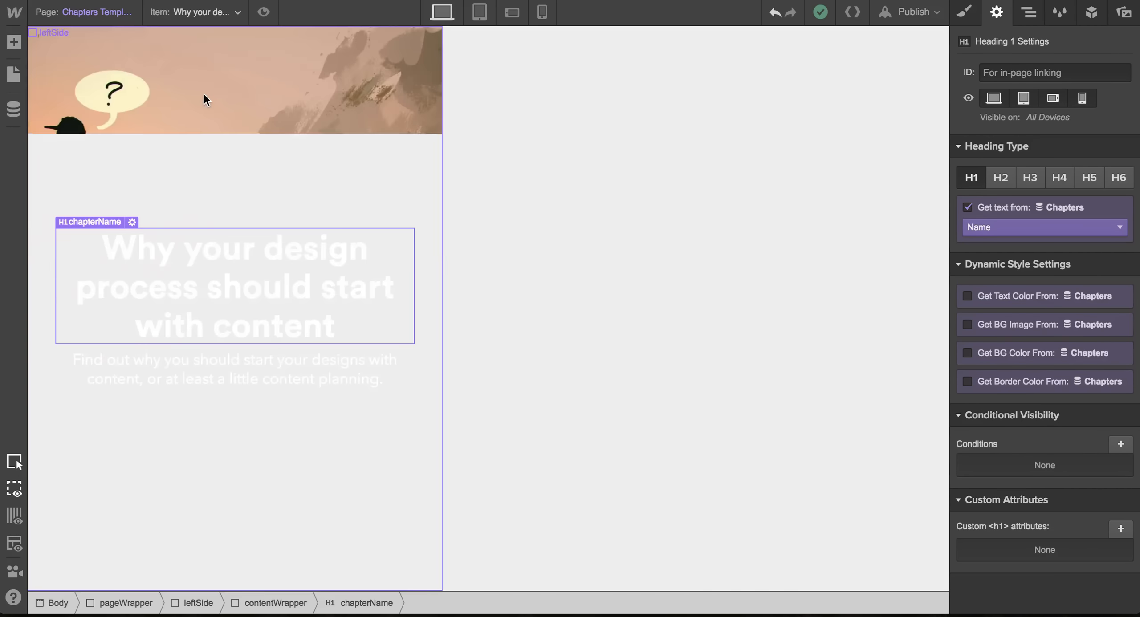
{"action": "left_click", "coordinate": [209, 17]}
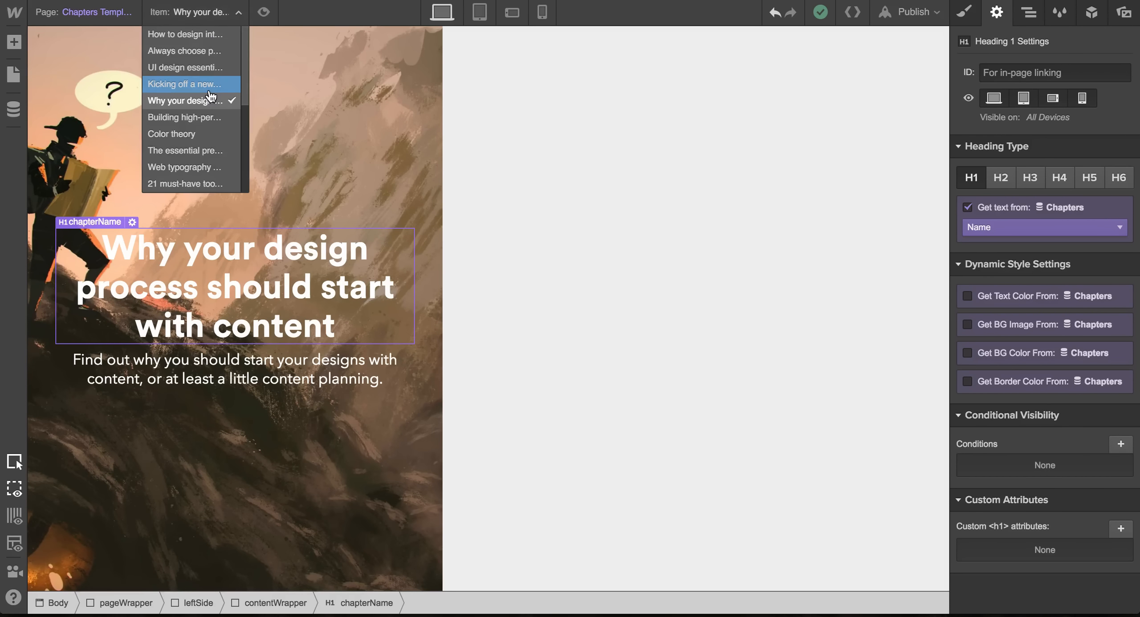
{"action": "left_click", "coordinate": [192, 34]}
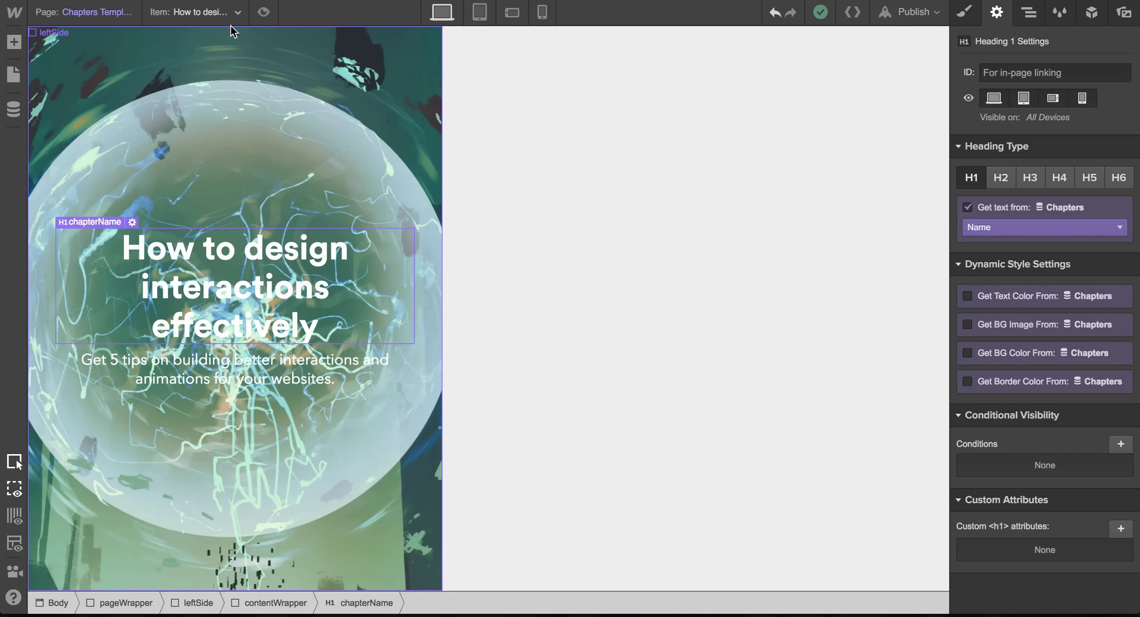
{"action": "left_click", "coordinate": [231, 19]}
{"action": "left_click", "coordinate": [230, 19]}
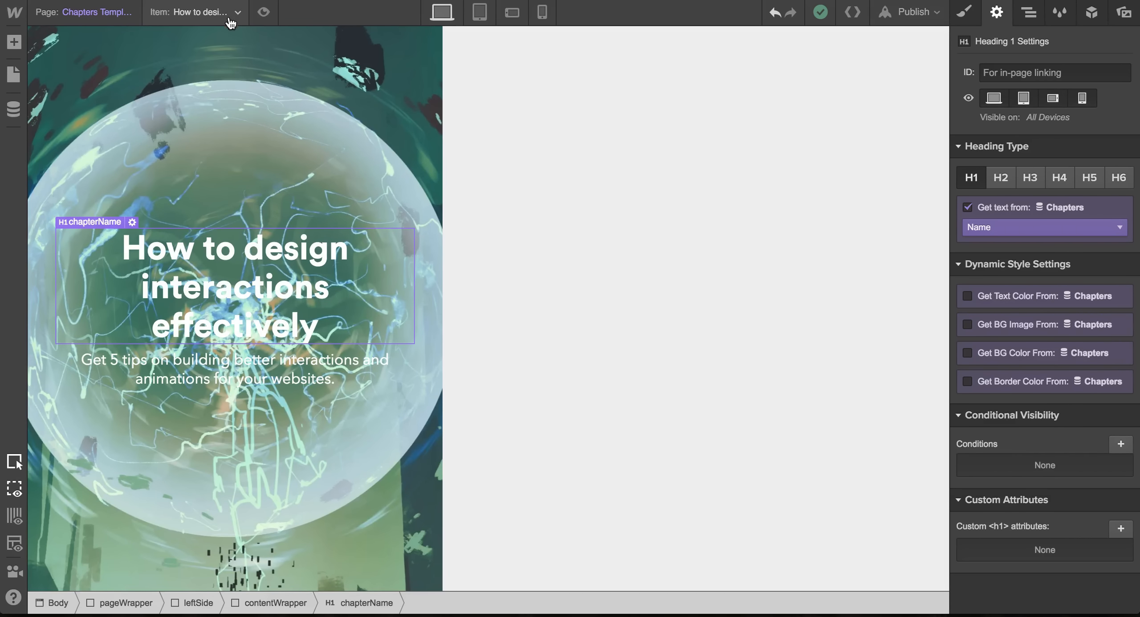
Add a Div Block inside leftSide and give it the new class overlay.
{"action": "left_click", "coordinate": [229, 158]}
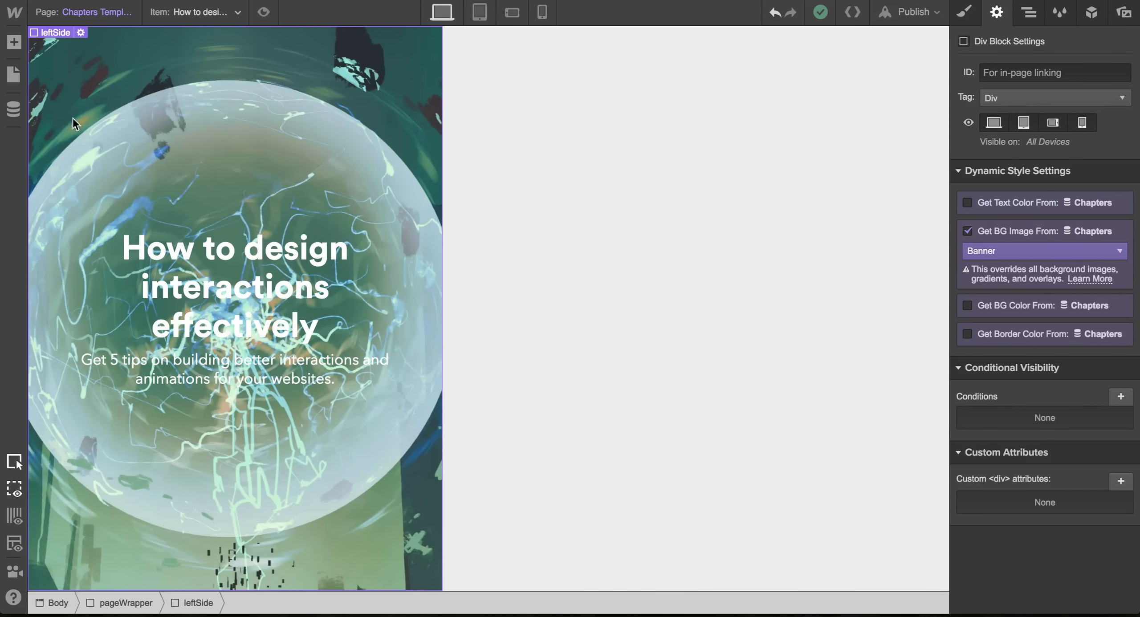
{"action": "left_click", "coordinate": [12, 44]}
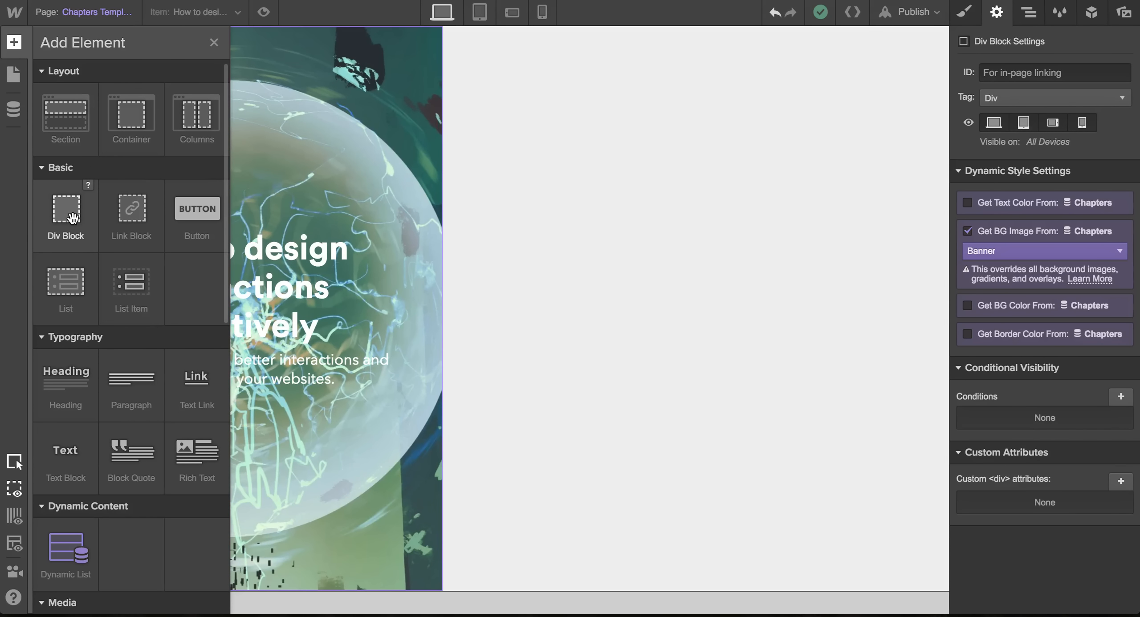
{"action": "left_click_drag", "start_coordinate": [73, 218], "coordinate": [345, 164]}
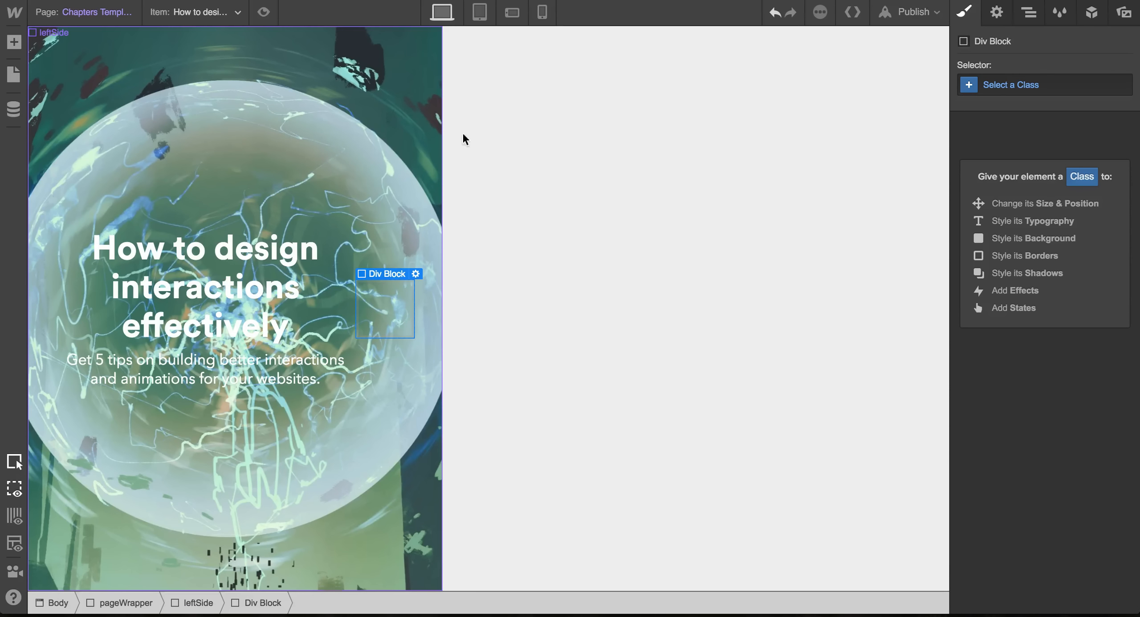
{"action": "left_click", "coordinate": [1007, 83]}
{"action": "type", "text": "ov"}
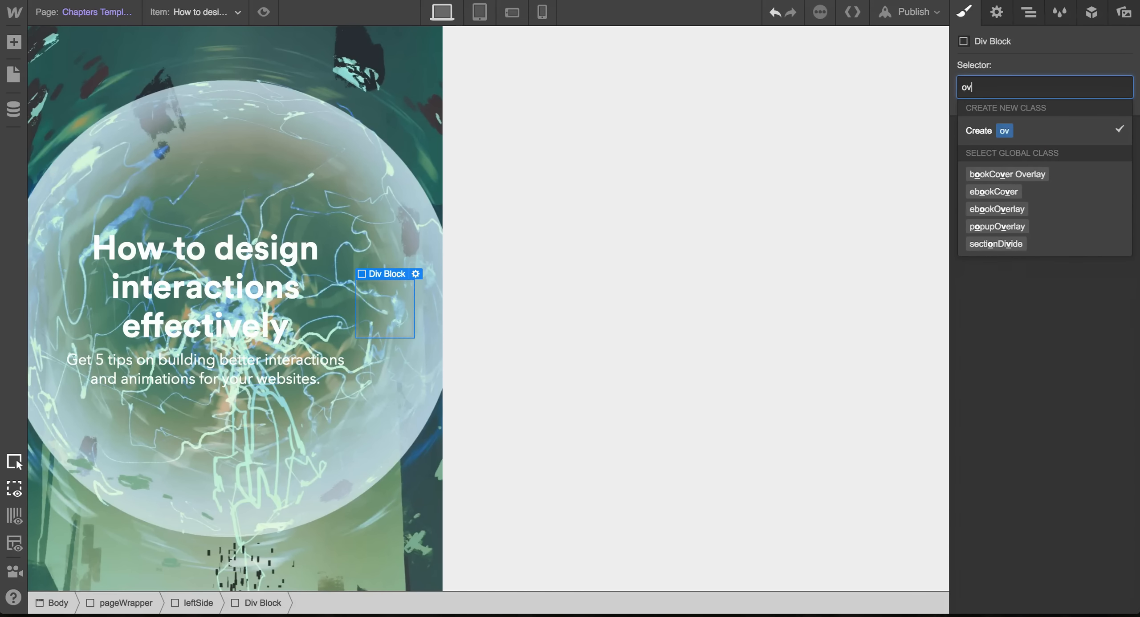
{"action": "type", "text": "erlay"}
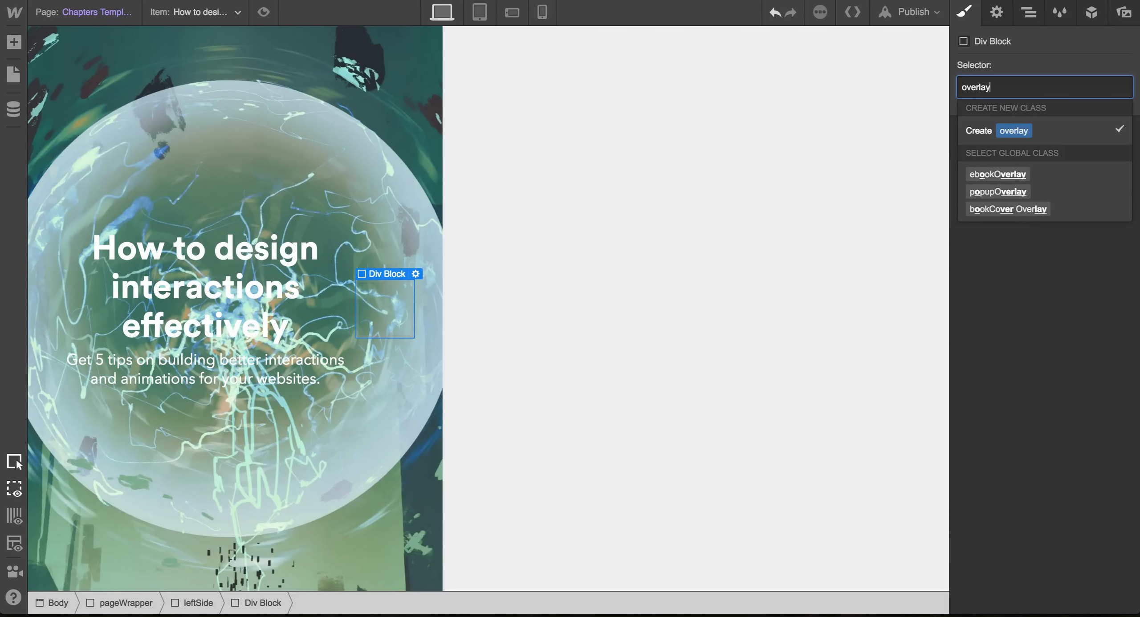
{"action": "key", "text": "Return"}
Set the overlay block's position to Absolute with the Full preset so all its offsets are 0 px.
{"action": "scroll", "coordinate": [1112, 483], "scroll_direction": "down", "scroll_amount": 2}
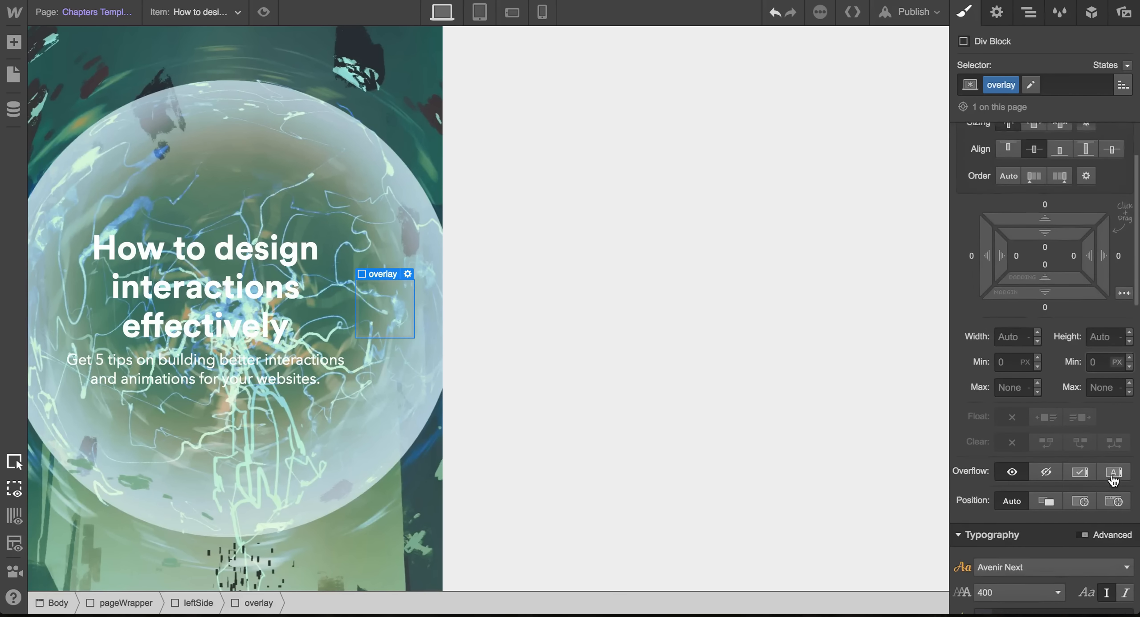
{"action": "left_click", "coordinate": [1079, 479]}
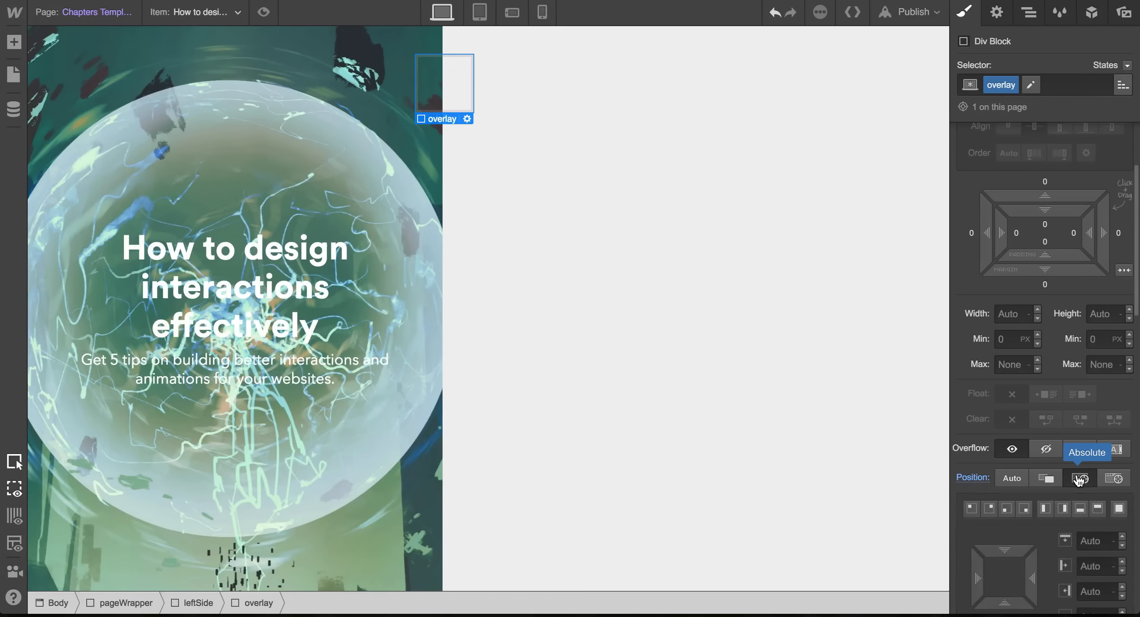
{"action": "left_click", "coordinate": [1119, 508]}
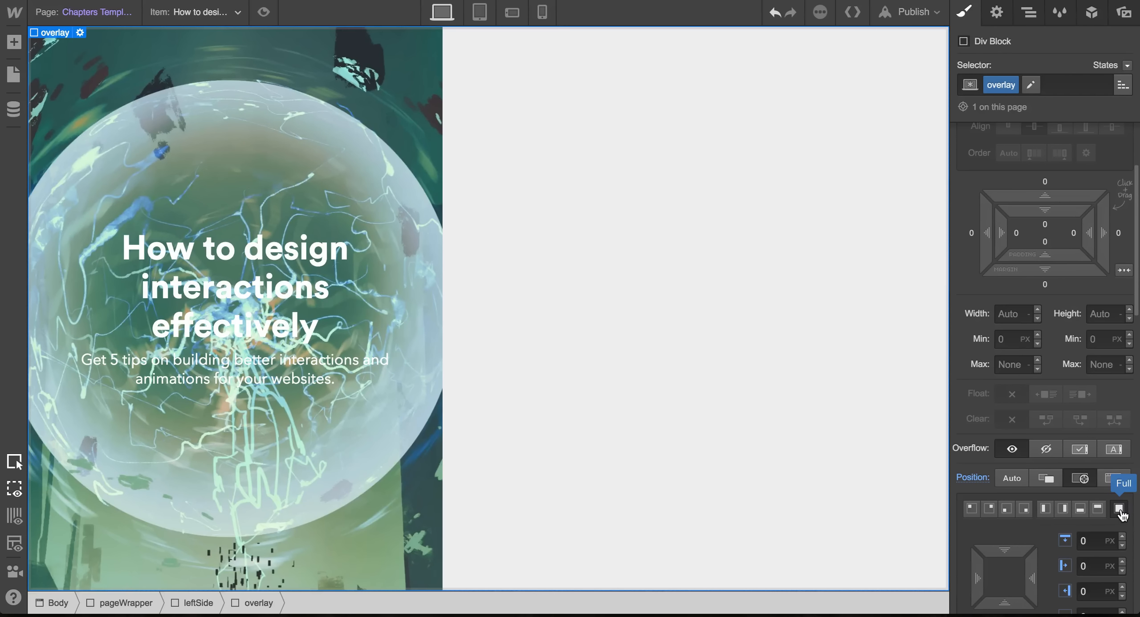
Add a black colour overlay at 40% opacity to the overlay block's background.
{"action": "scroll", "coordinate": [1112, 434], "scroll_direction": "down", "scroll_amount": 10}
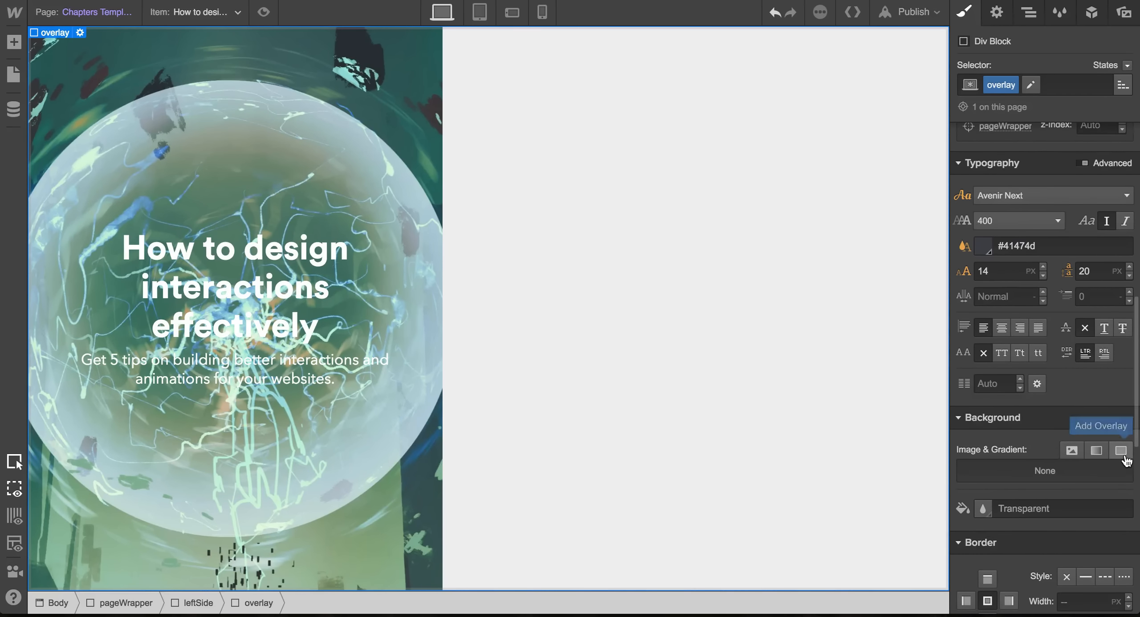
{"action": "left_click", "coordinate": [1121, 454]}
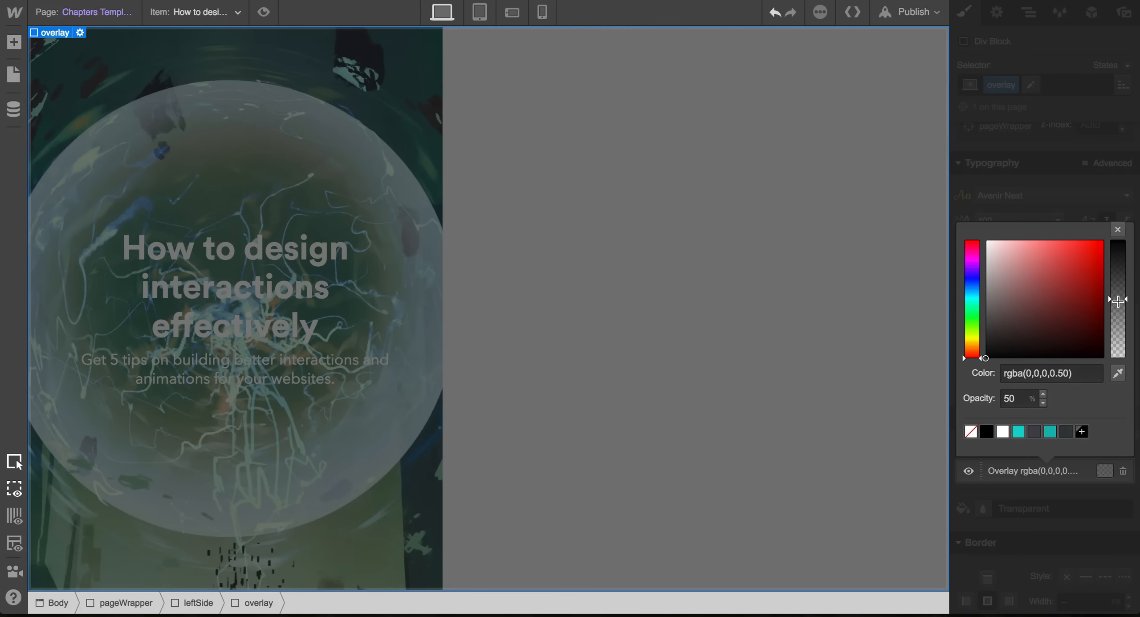
{"action": "left_click_drag", "start_coordinate": [1118, 301], "coordinate": [1118, 307]}
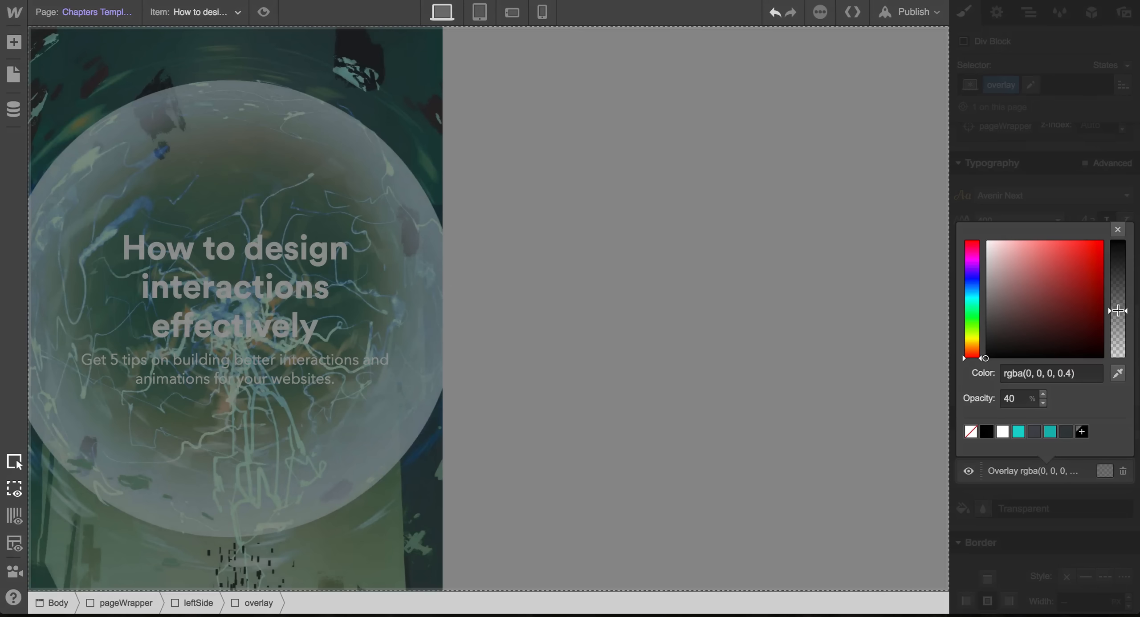
{"action": "left_click", "coordinate": [1117, 230]}
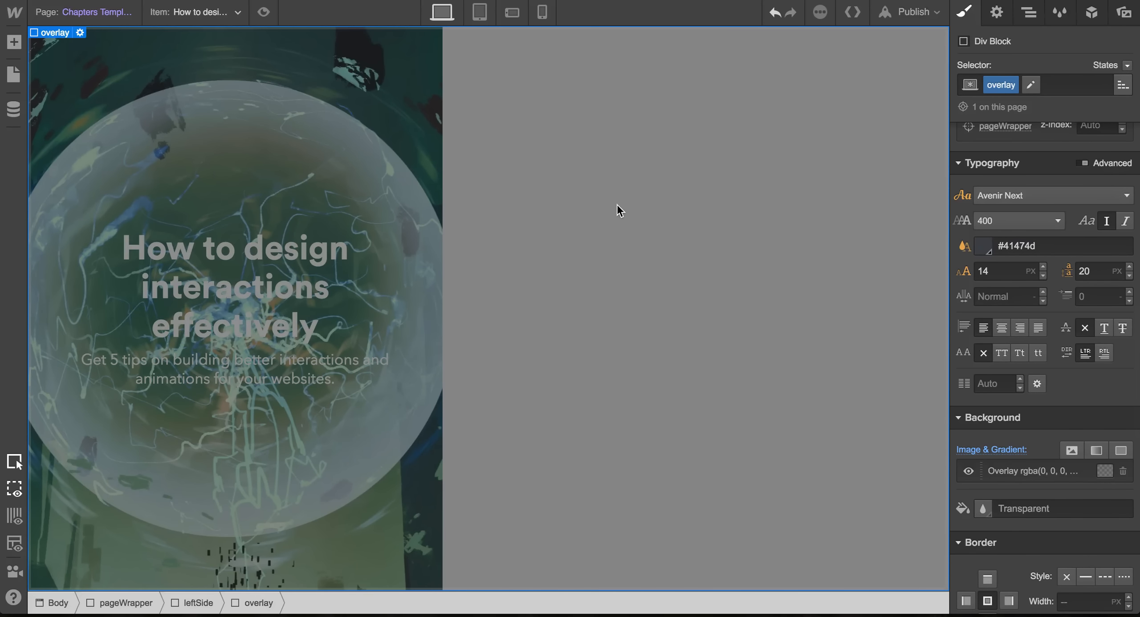
Set the leftSide block's position to Relative so the overlay is confined to the cover side.
{"action": "left_click", "coordinate": [1040, 17]}
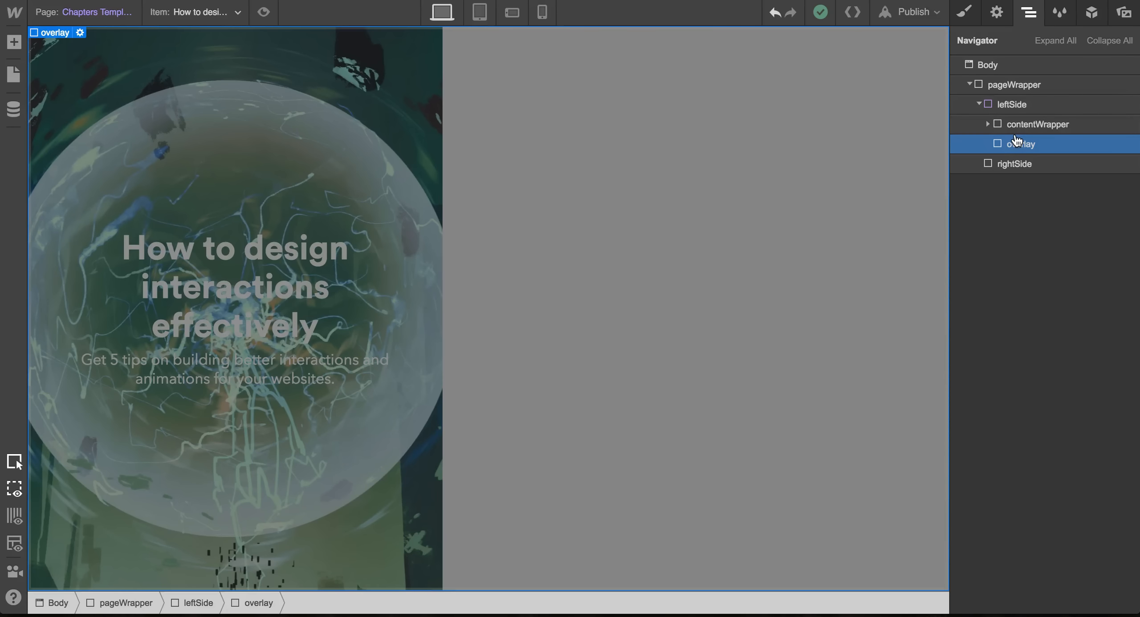
{"action": "left_click", "coordinate": [1012, 107]}
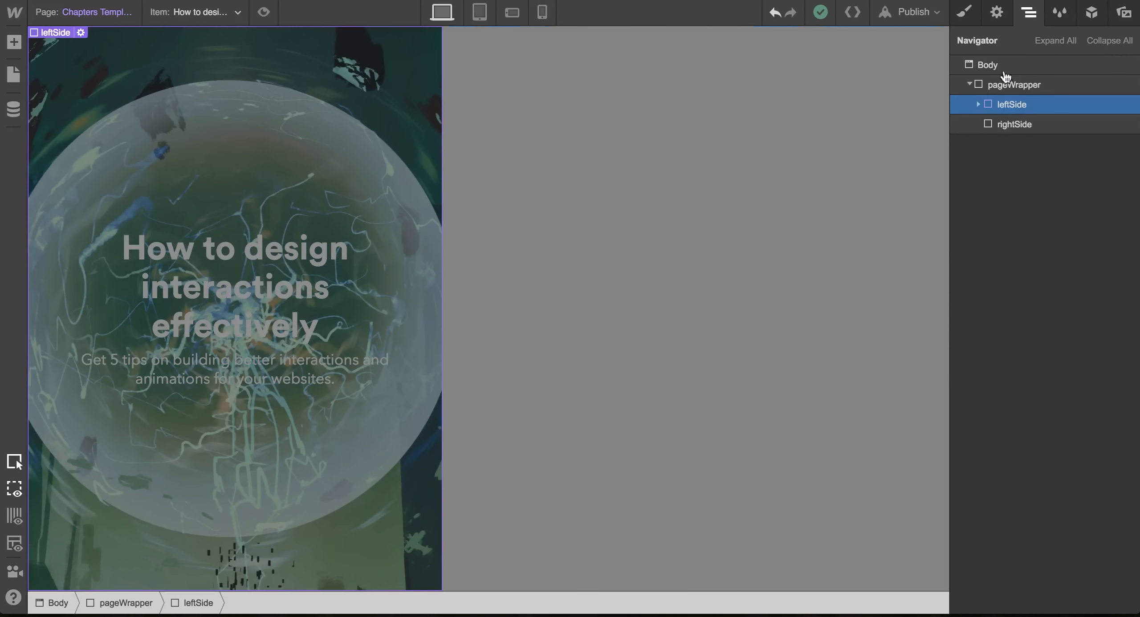
{"action": "left_click", "coordinate": [964, 14]}
{"action": "scroll", "coordinate": [981, 285], "scroll_direction": "down", "scroll_amount": 7}
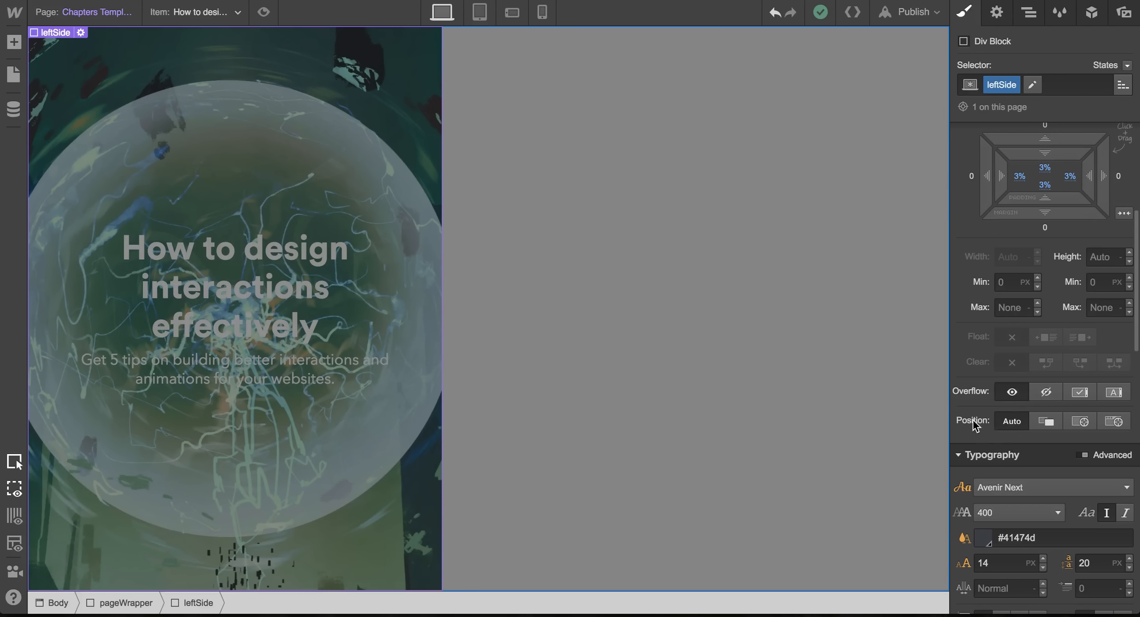
{"action": "left_click", "coordinate": [1044, 421]}
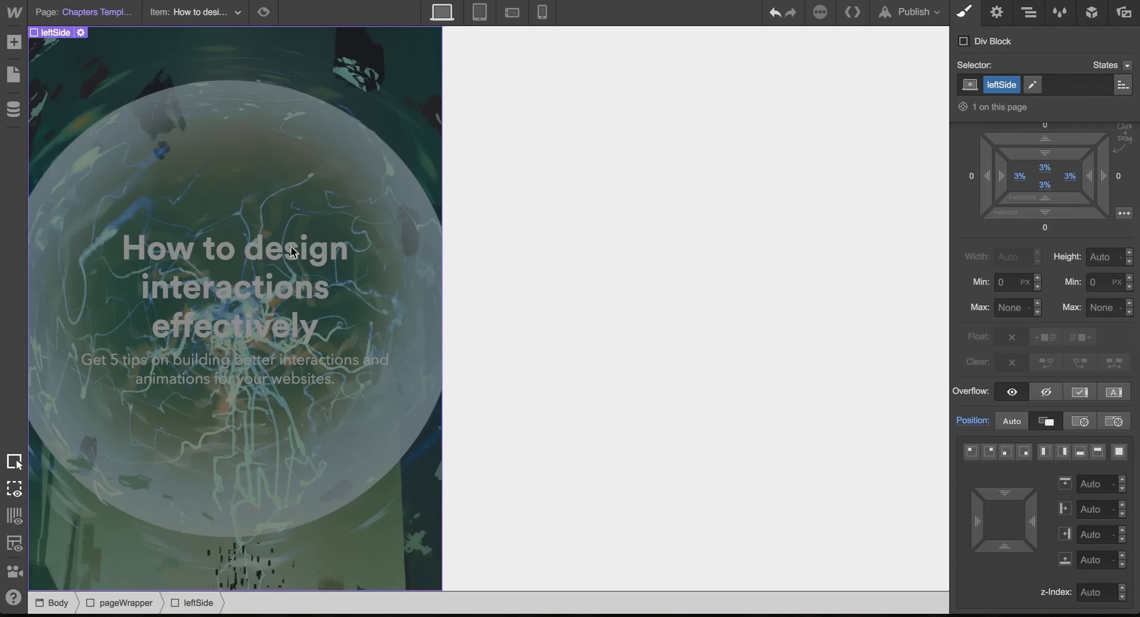
Set contentWrapper's position to Relative with a z-index of 10 so the cover text sits above the overlay.
{"action": "left_click", "coordinate": [237, 265]}
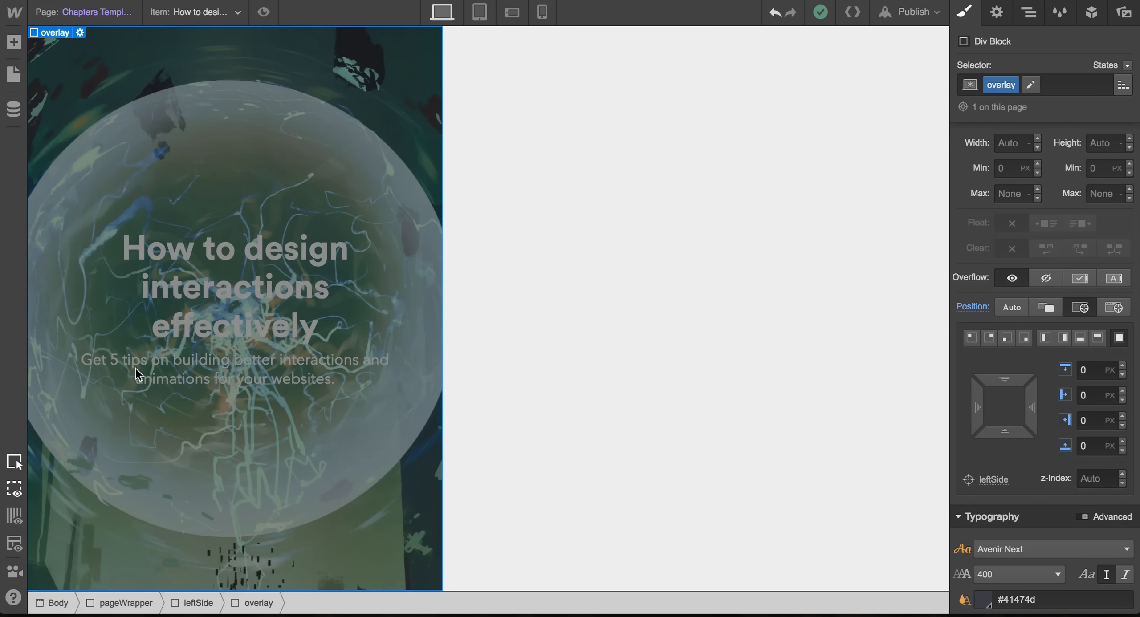
{"action": "left_click", "coordinate": [1029, 12]}
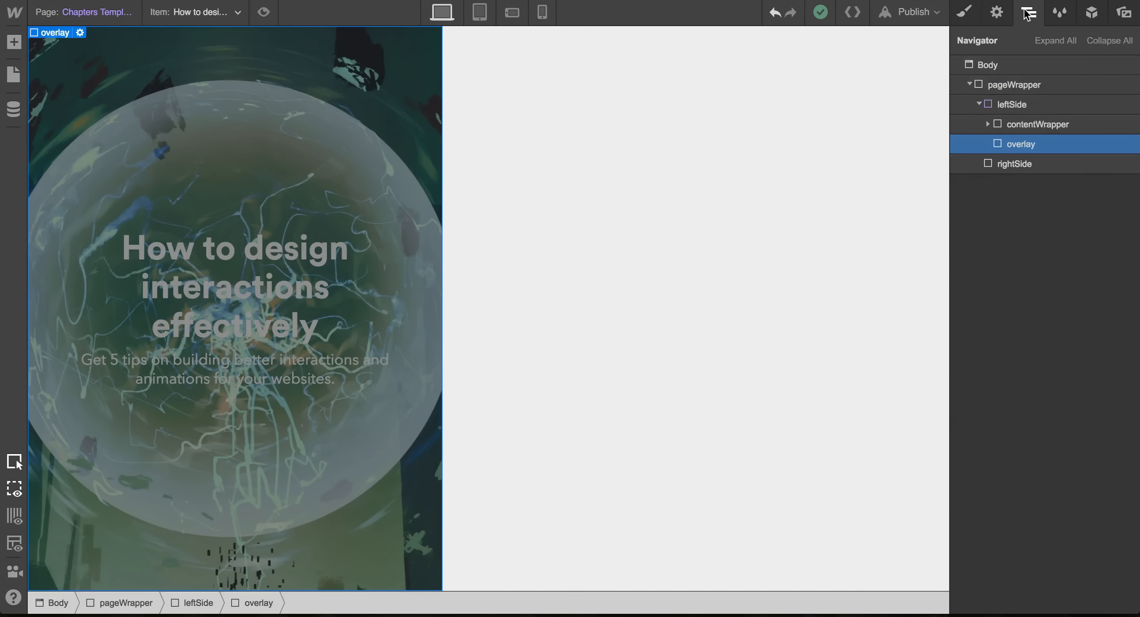
{"action": "left_click", "coordinate": [1018, 127]}
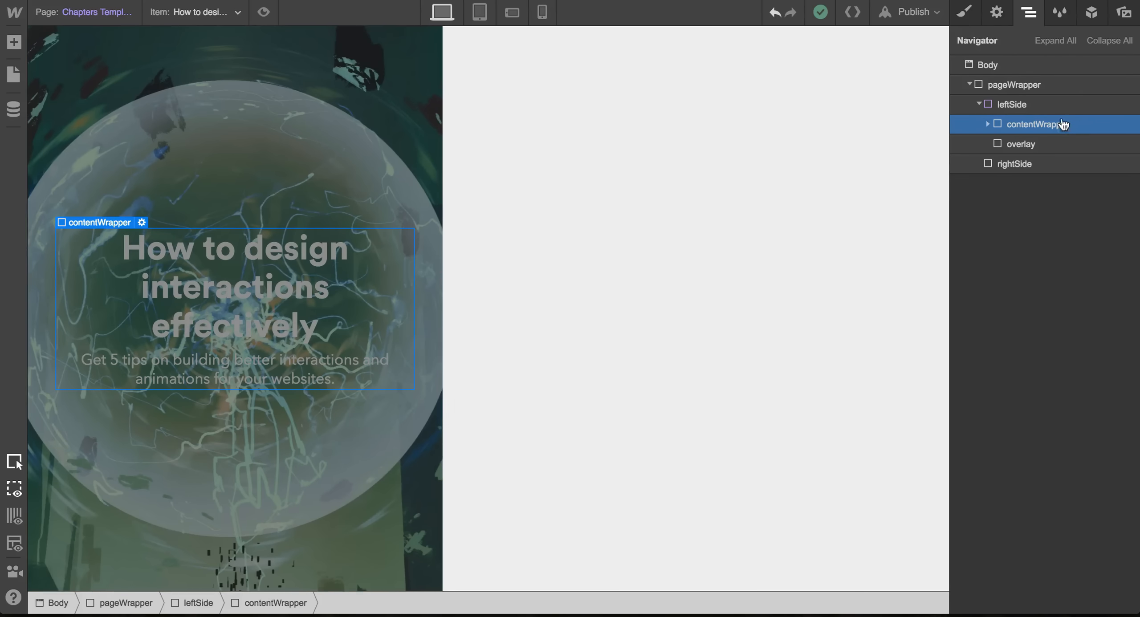
{"action": "left_click", "coordinate": [963, 23]}
{"action": "scroll", "coordinate": [1046, 392], "scroll_direction": "down", "scroll_amount": 10}
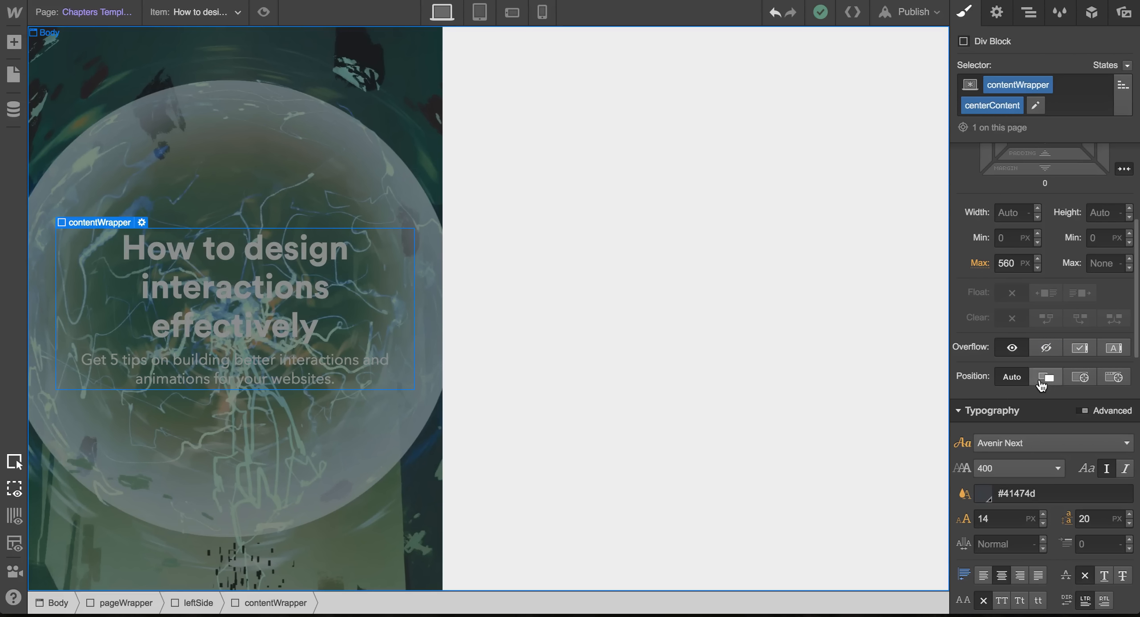
{"action": "left_click", "coordinate": [1042, 378]}
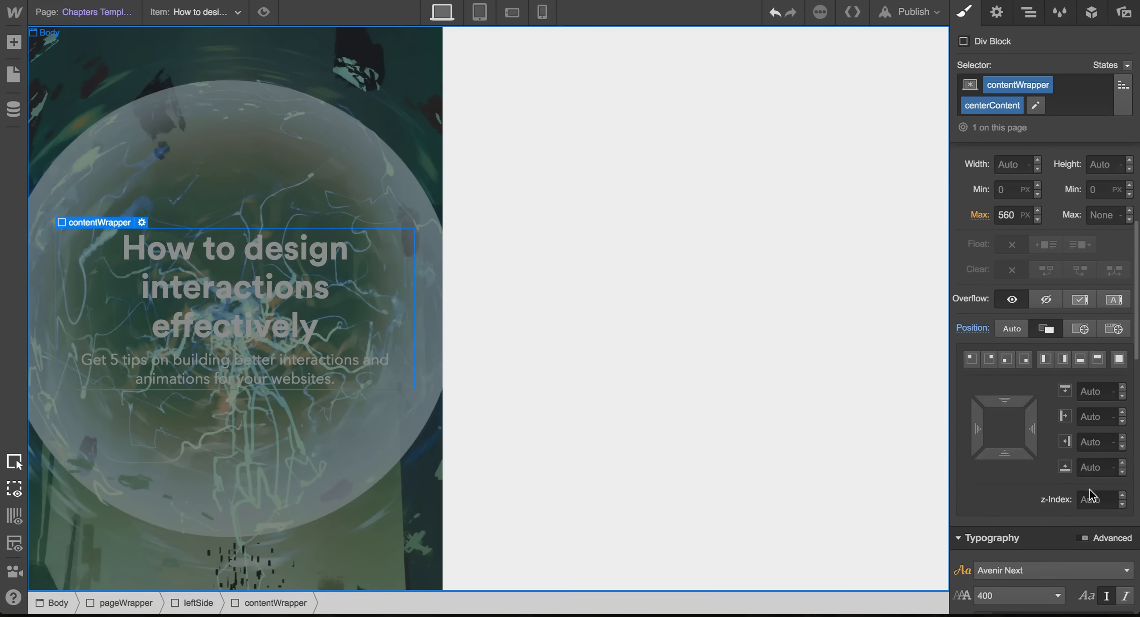
{"action": "left_click", "coordinate": [1090, 495]}
{"action": "type", "text": "10"}
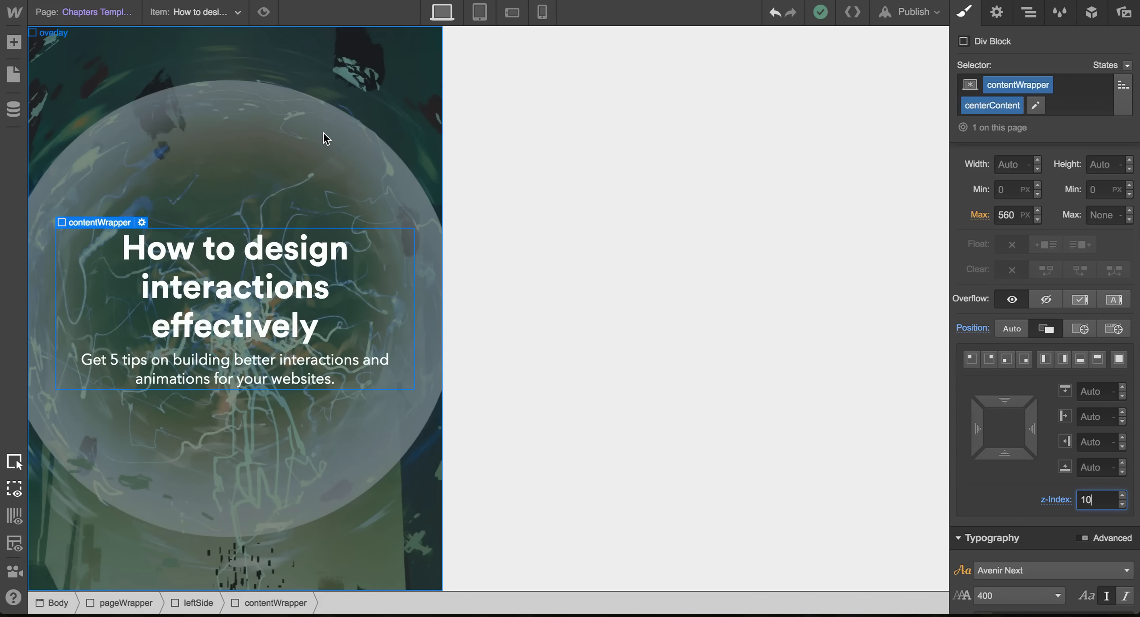
Add a Div Block below the subtitle inside contentWrapper.
{"action": "left_click", "coordinate": [287, 142]}
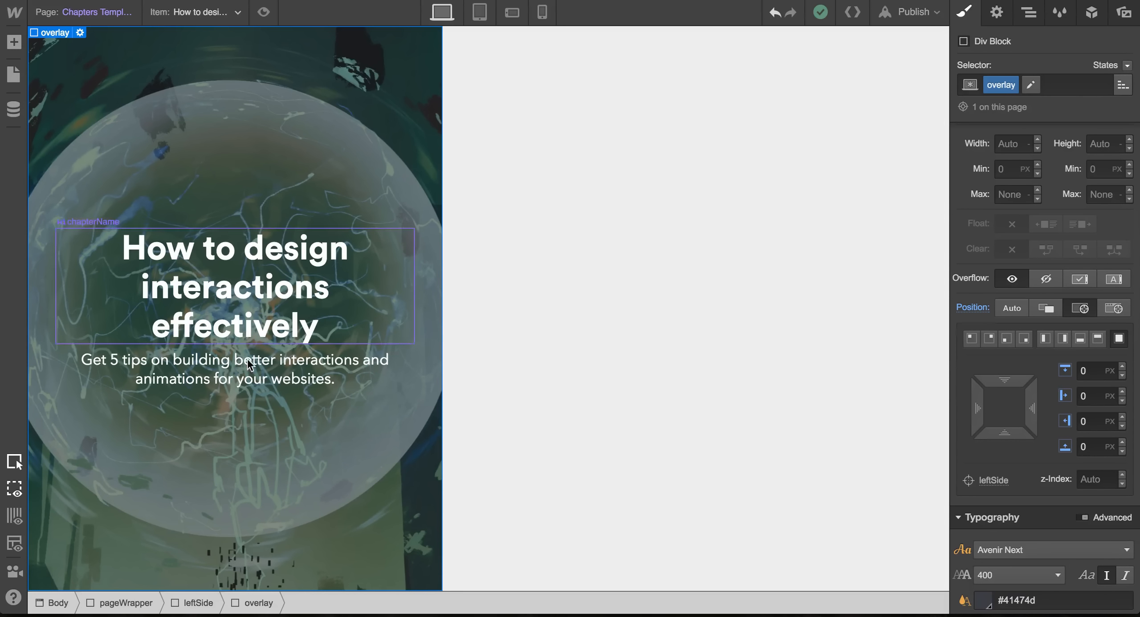
{"action": "left_click", "coordinate": [266, 367]}
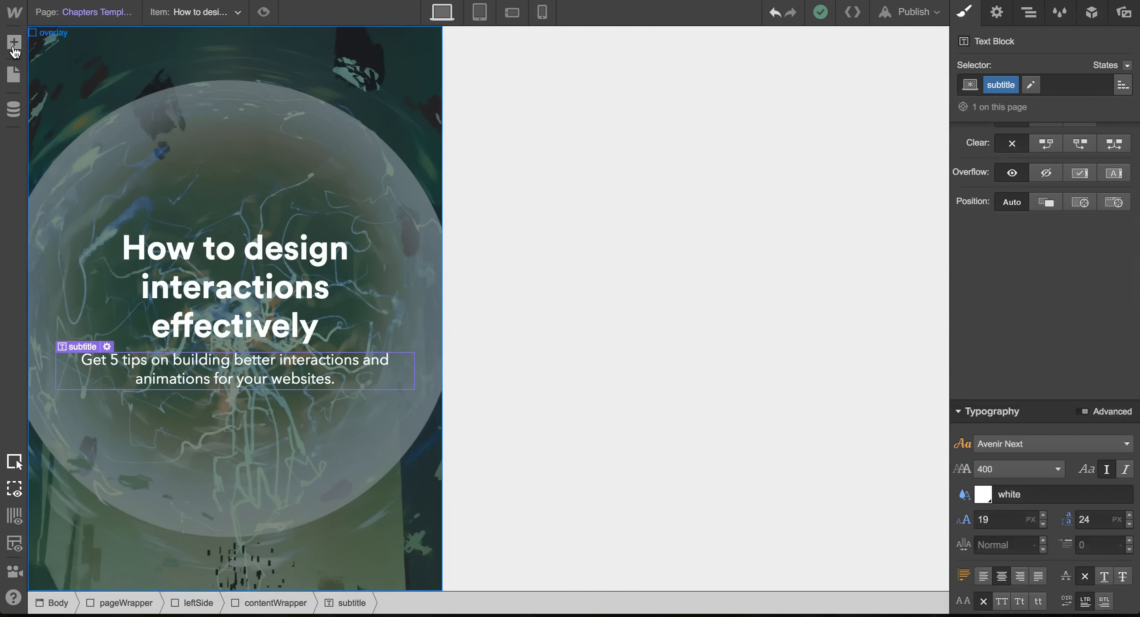
{"action": "left_click", "coordinate": [14, 43]}
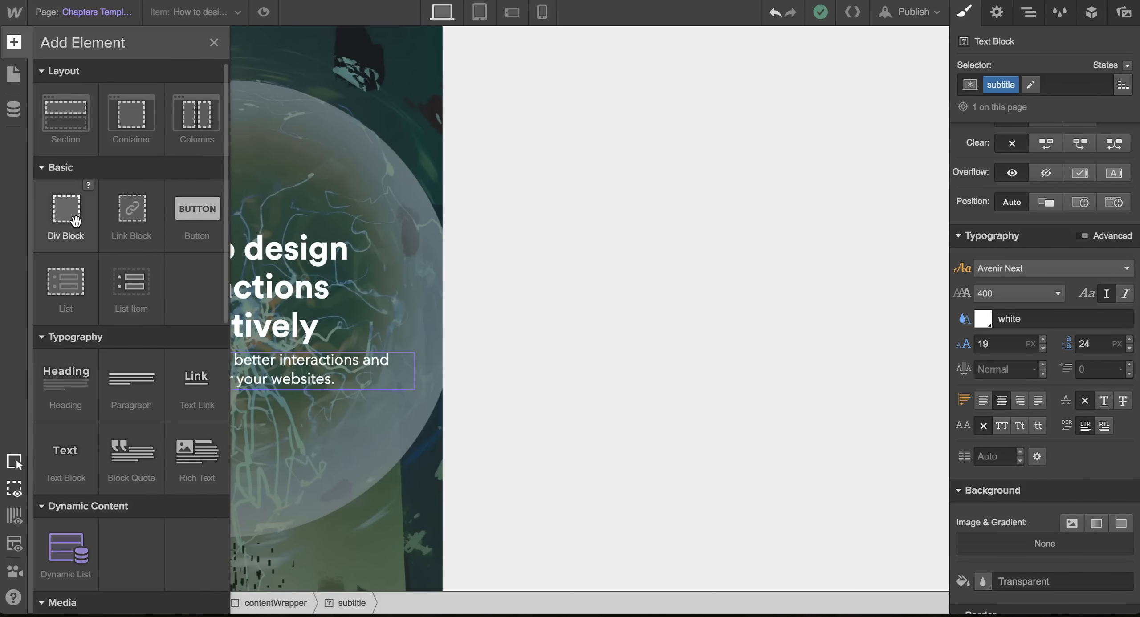
{"action": "left_click_drag", "start_coordinate": [65, 224], "coordinate": [231, 433]}
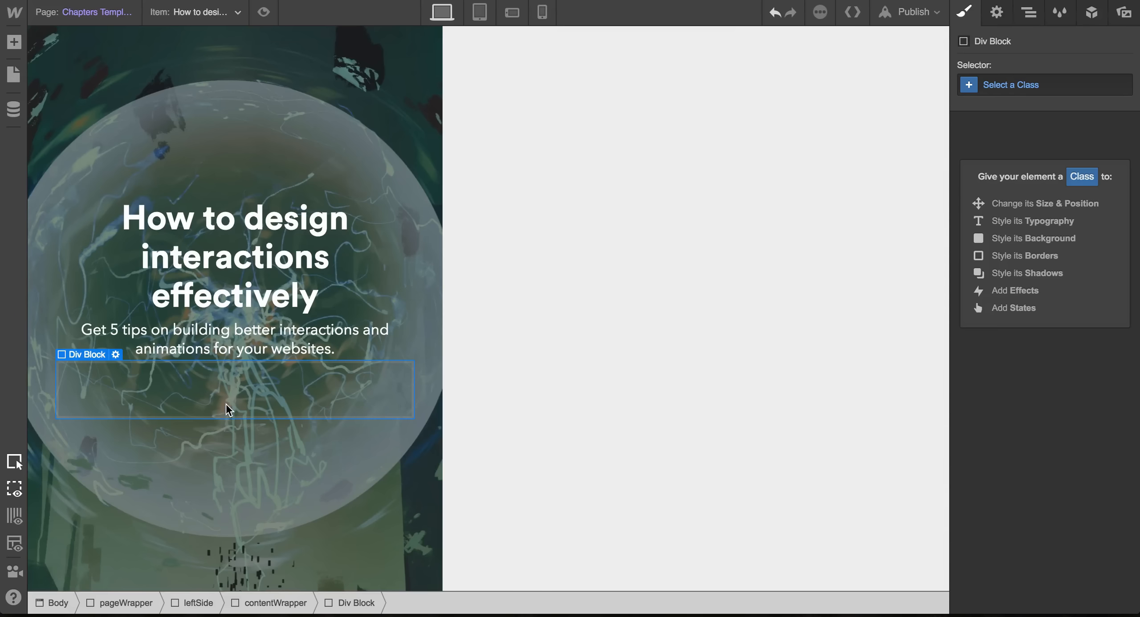
Add an Image inside the new Div Block and give it the new class authorImage.
{"action": "left_click", "coordinate": [14, 42]}
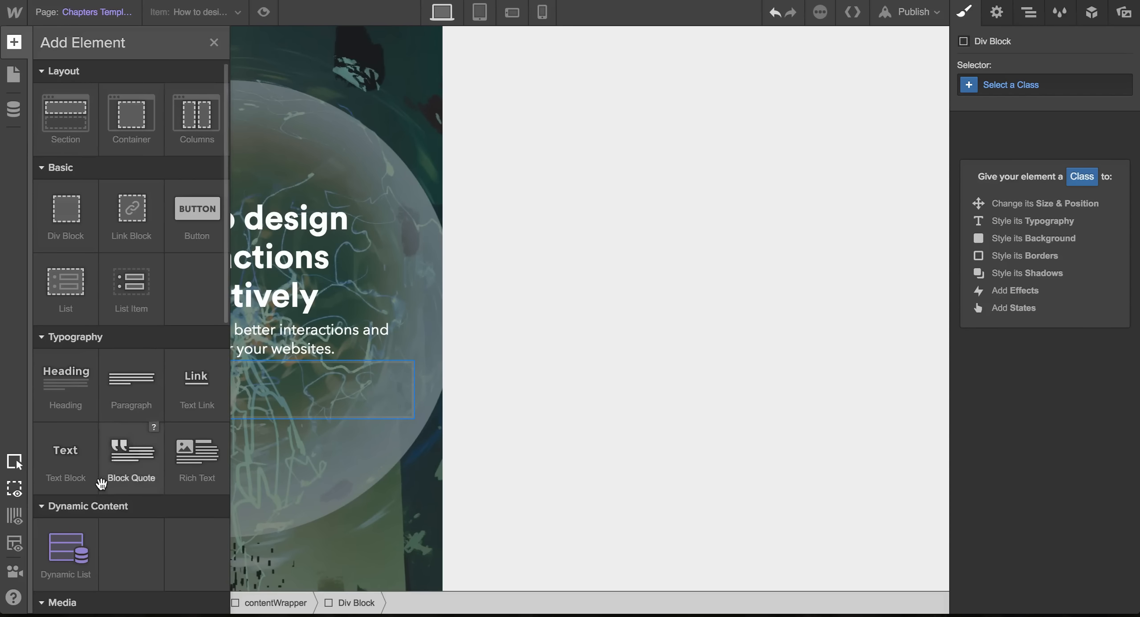
{"action": "scroll", "coordinate": [101, 483], "scroll_direction": "down", "scroll_amount": 2}
{"action": "left_click_drag", "start_coordinate": [64, 491], "coordinate": [229, 391]}
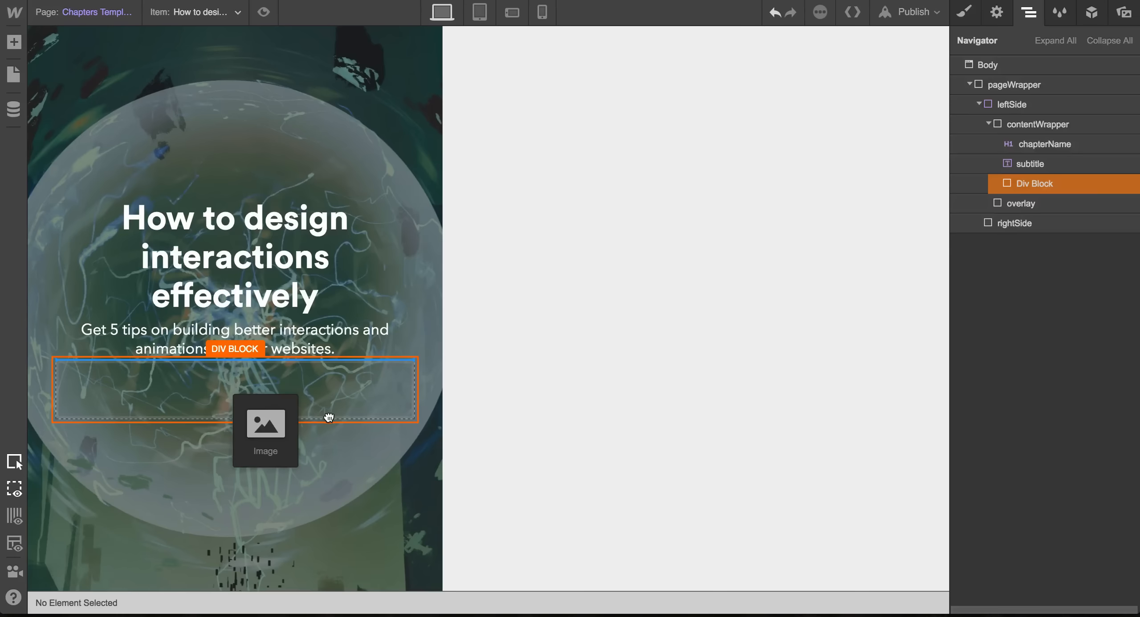
{"action": "left_click_drag", "start_coordinate": [329, 418], "coordinate": [328, 417]}
{"action": "left_click", "coordinate": [998, 87]}
{"action": "type", "text": "au"}
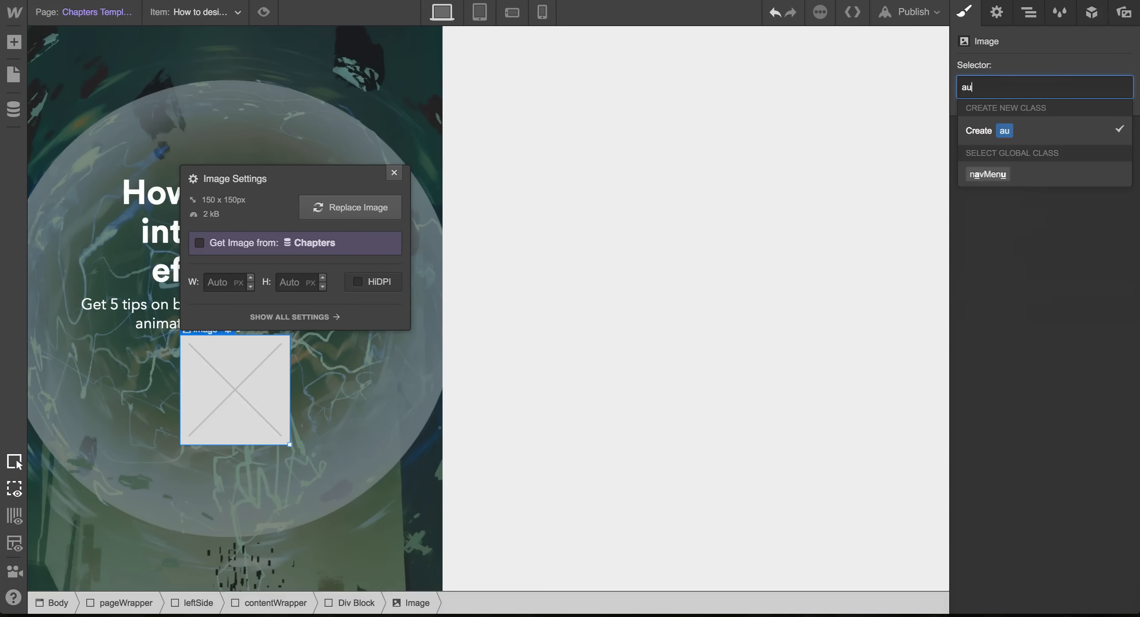
{"action": "type", "text": "thorImage"}
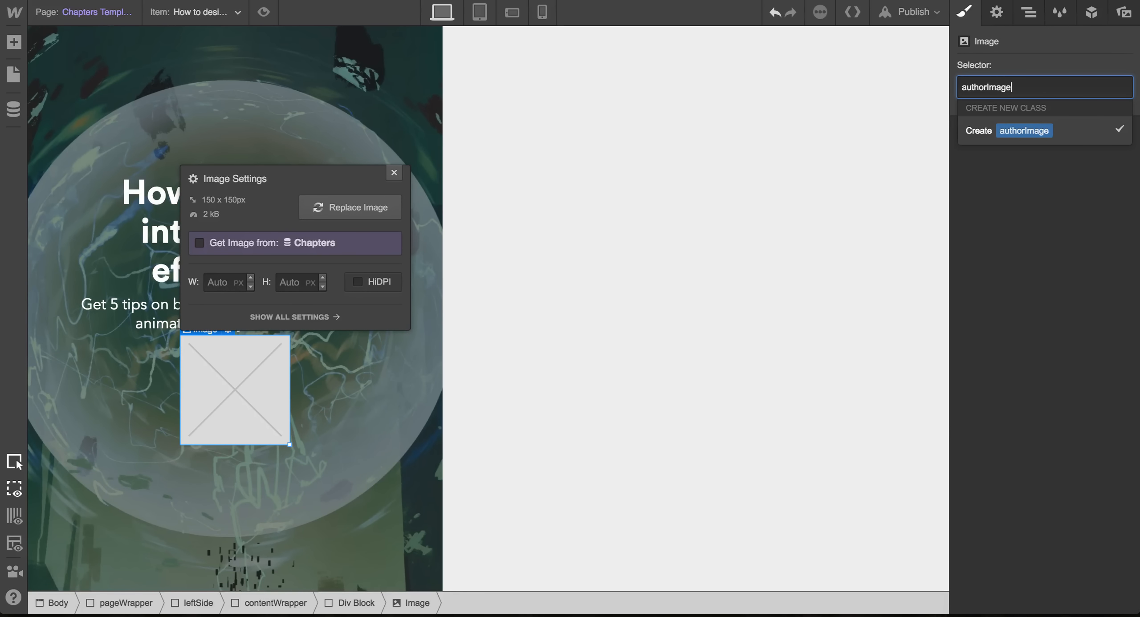
{"action": "key", "text": "Return"}
Set authorImage's width and height to 40 px and its border radius to 70 px.
{"action": "scroll", "coordinate": [1017, 265], "scroll_direction": "down", "scroll_amount": 5}
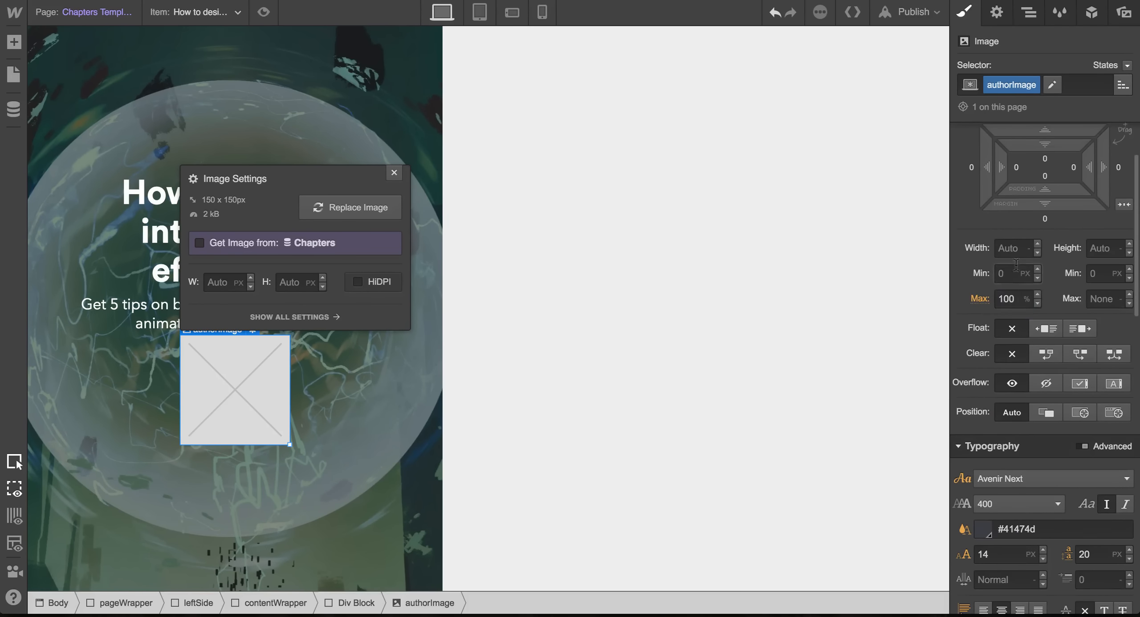
{"action": "left_click", "coordinate": [1001, 243]}
{"action": "key", "text": "Tab"}
{"action": "type", "text": "40"}
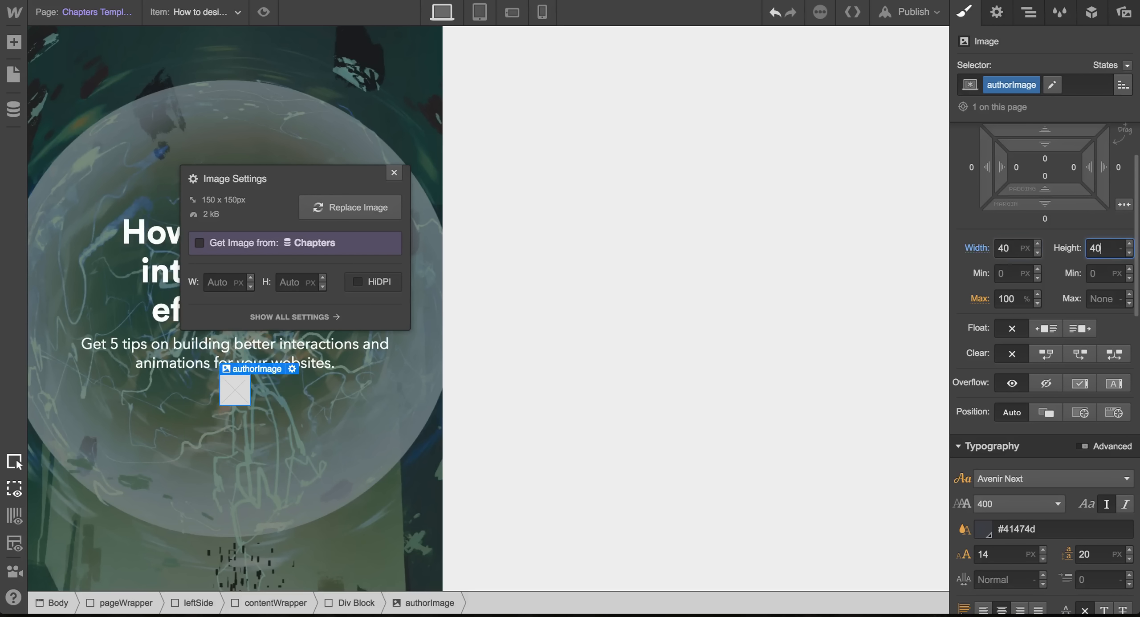
{"action": "scroll", "coordinate": [973, 352], "scroll_direction": "down", "scroll_amount": 10}
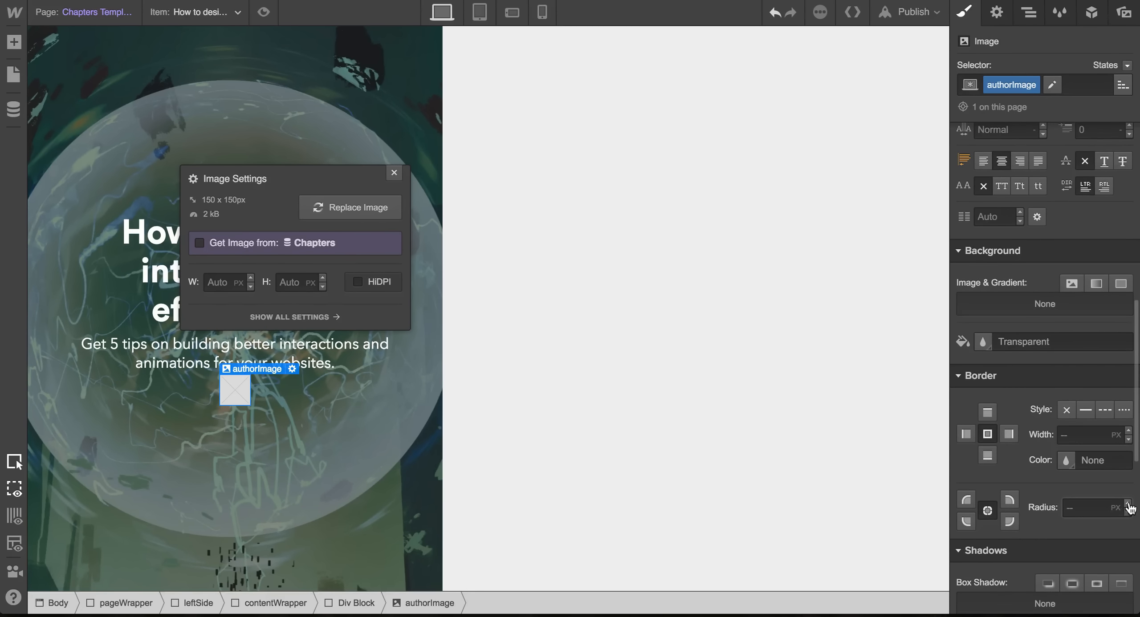
{"action": "left_click_drag", "start_coordinate": [1129, 505], "coordinate": [1128, 487]}
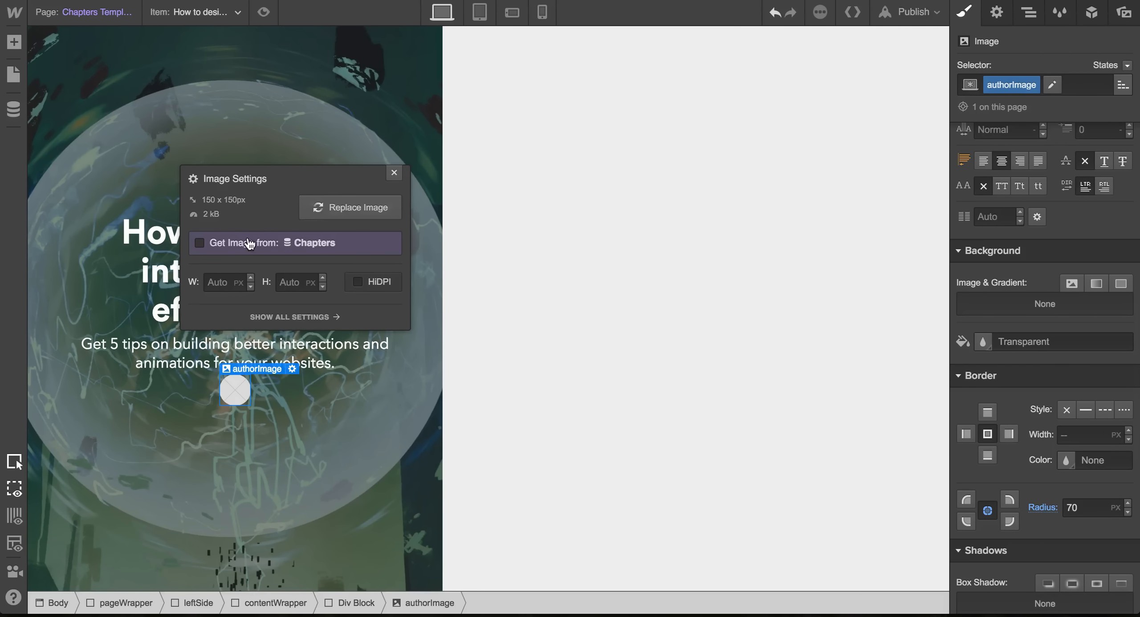
Make authorImage get its image from the Author reference's Author Image field and give it a 28 px top margin.
{"action": "left_click", "coordinate": [240, 241]}
{"action": "left_click", "coordinate": [302, 230]}
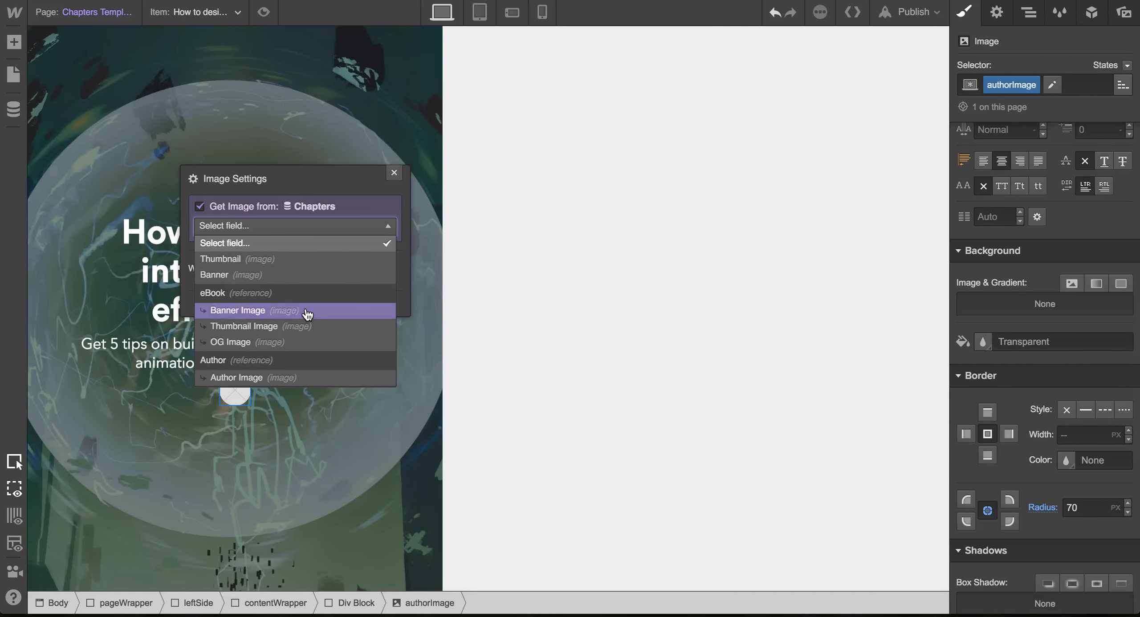
{"action": "left_click", "coordinate": [250, 378]}
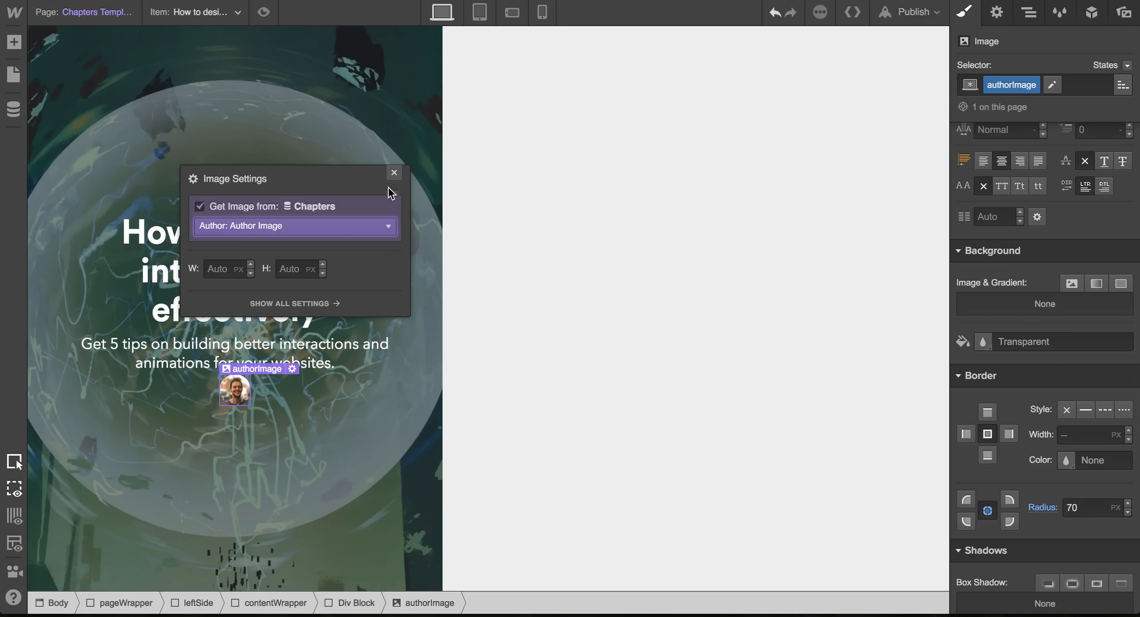
{"action": "left_click", "coordinate": [394, 173]}
{"action": "scroll", "coordinate": [1038, 214], "scroll_direction": "up", "scroll_amount": 5}
{"action": "left_click_drag", "start_coordinate": [1045, 222], "coordinate": [603, 222]}
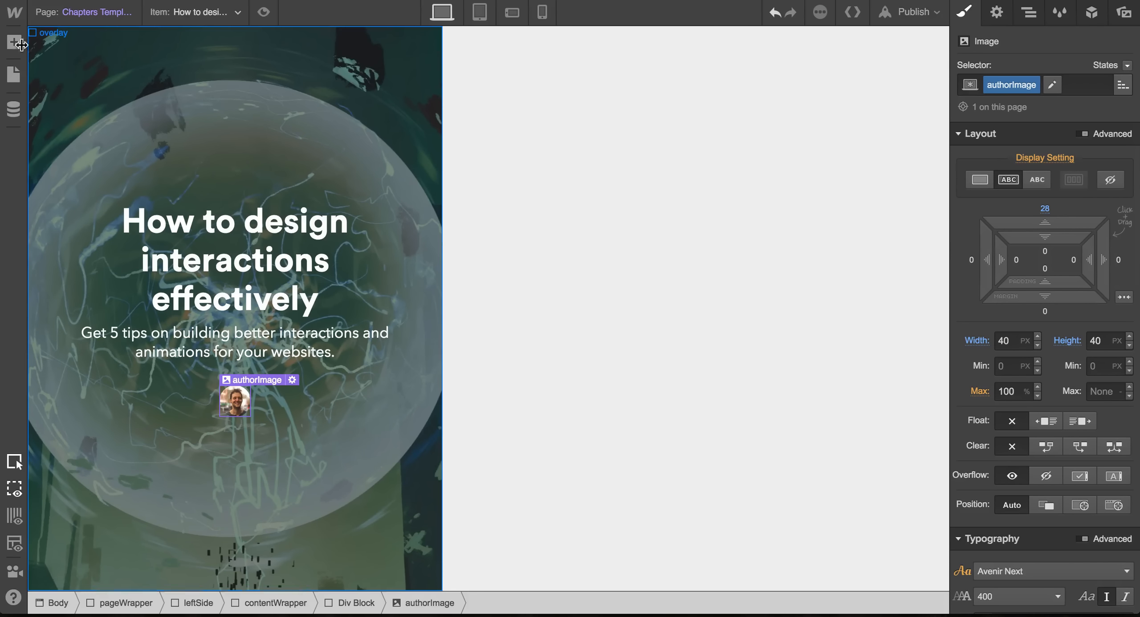
Add a Text Block below the author image and give it the new class authorName.
{"action": "left_click", "coordinate": [20, 44]}
{"action": "left_click", "coordinate": [77, 451]}
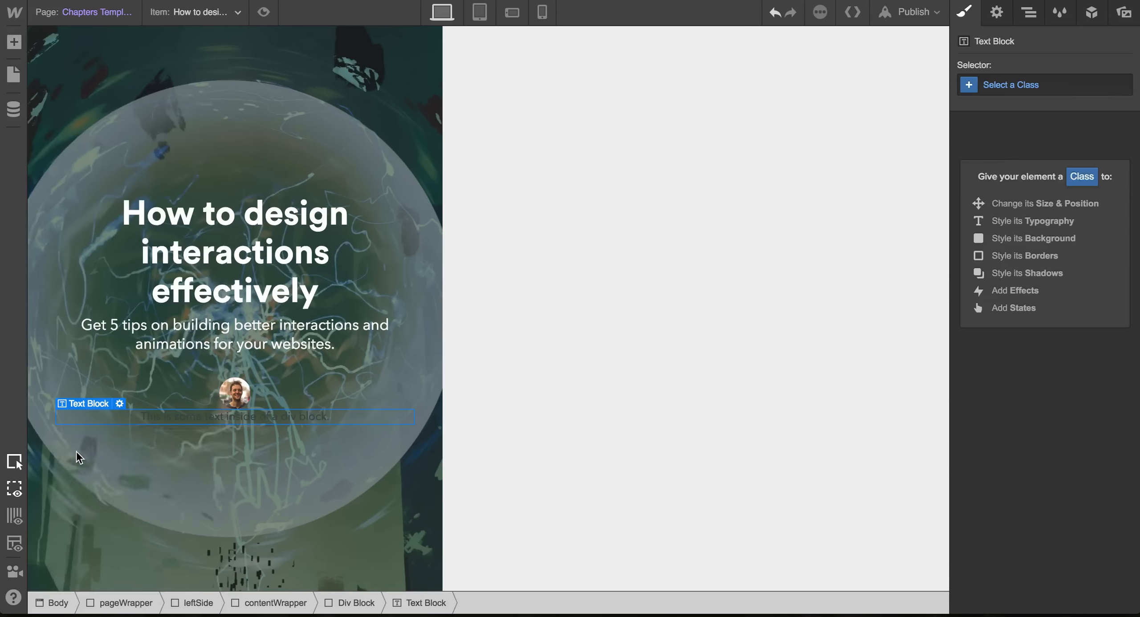
{"action": "left_click", "coordinate": [1021, 87]}
{"action": "type", "text": "authorName"}
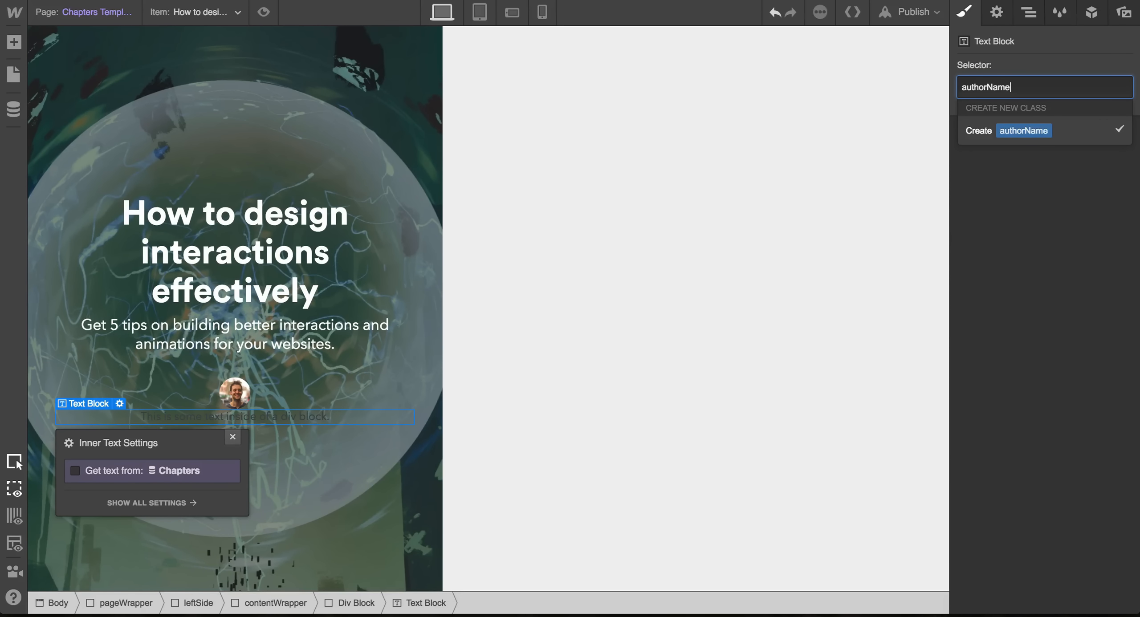
{"action": "key", "text": "Return"}
Style the authorName text in white, all uppercase, with a 12 px font size.
{"action": "scroll", "coordinate": [1042, 312], "scroll_direction": "down", "scroll_amount": 5}
{"action": "double_click", "coordinate": [1024, 371]}
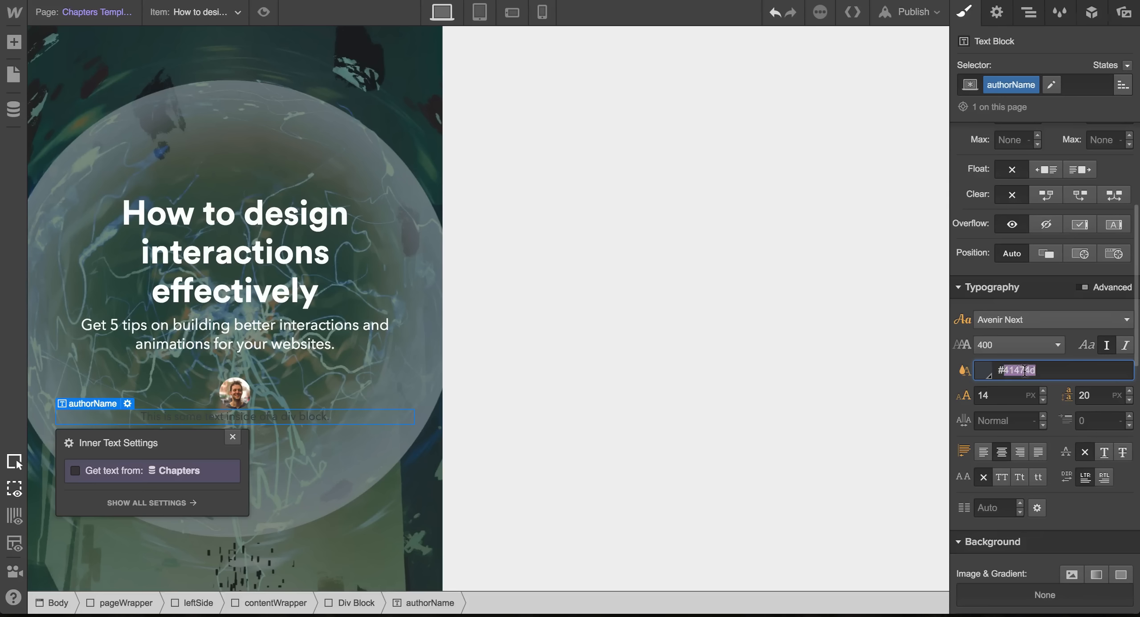
{"action": "type", "text": "fff"}
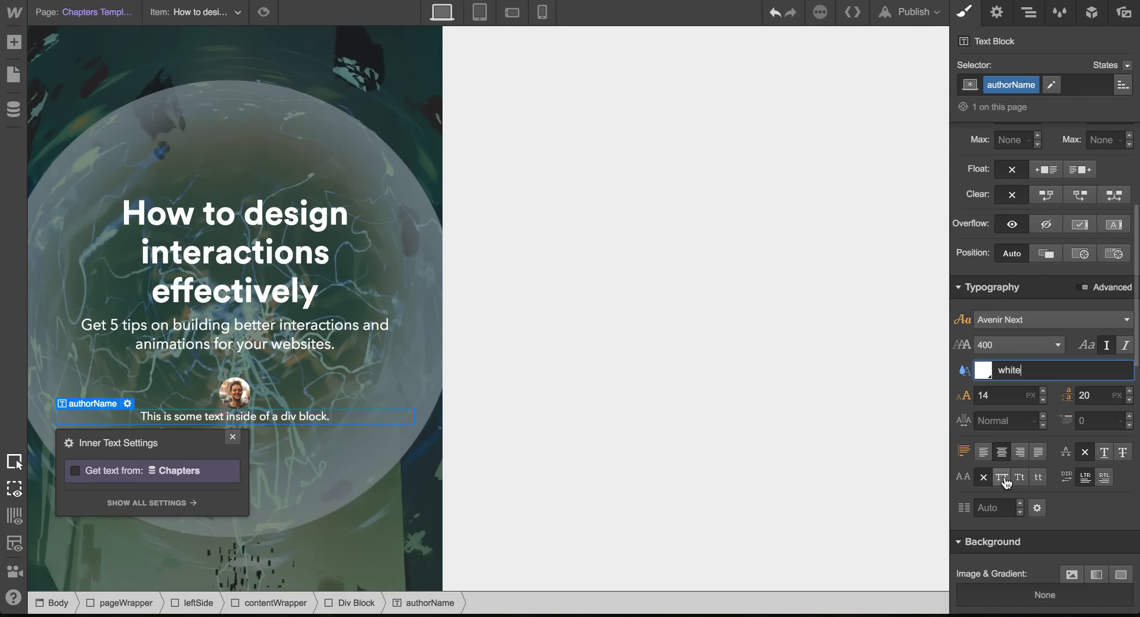
{"action": "left_click", "coordinate": [1005, 479]}
{"action": "left_click", "coordinate": [1044, 403]}
{"action": "left_click", "coordinate": [1043, 403]}
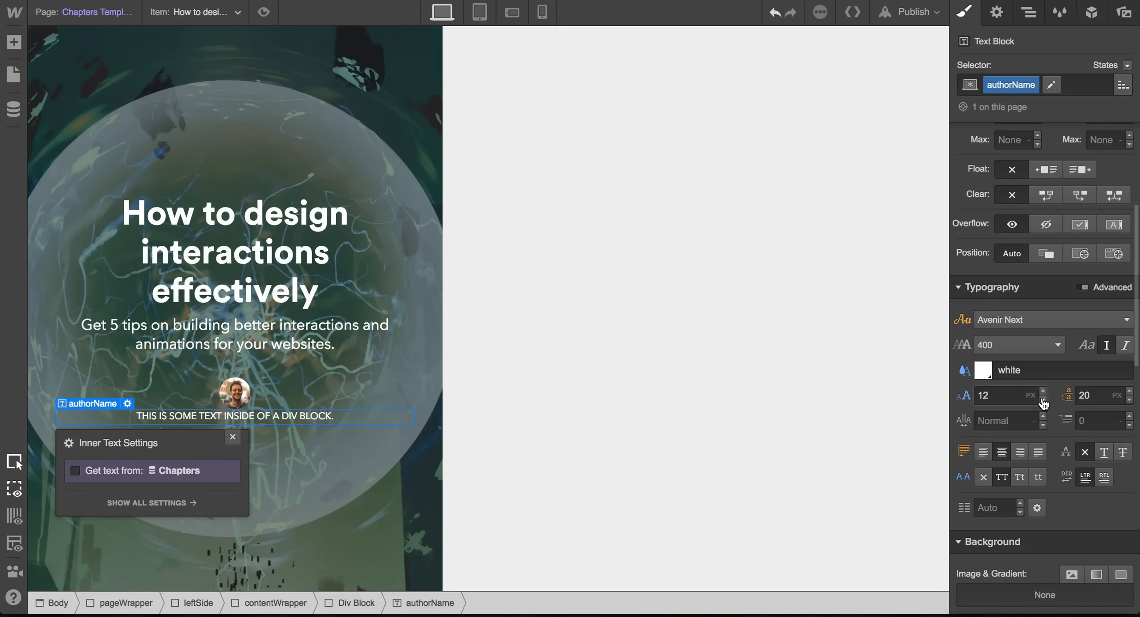
Make the authorName text get its content from the Author reference's Name field.
{"action": "left_click", "coordinate": [125, 472]}
{"action": "left_click", "coordinate": [169, 490]}
{"action": "scroll", "coordinate": [163, 545], "scroll_direction": "down", "scroll_amount": 3}
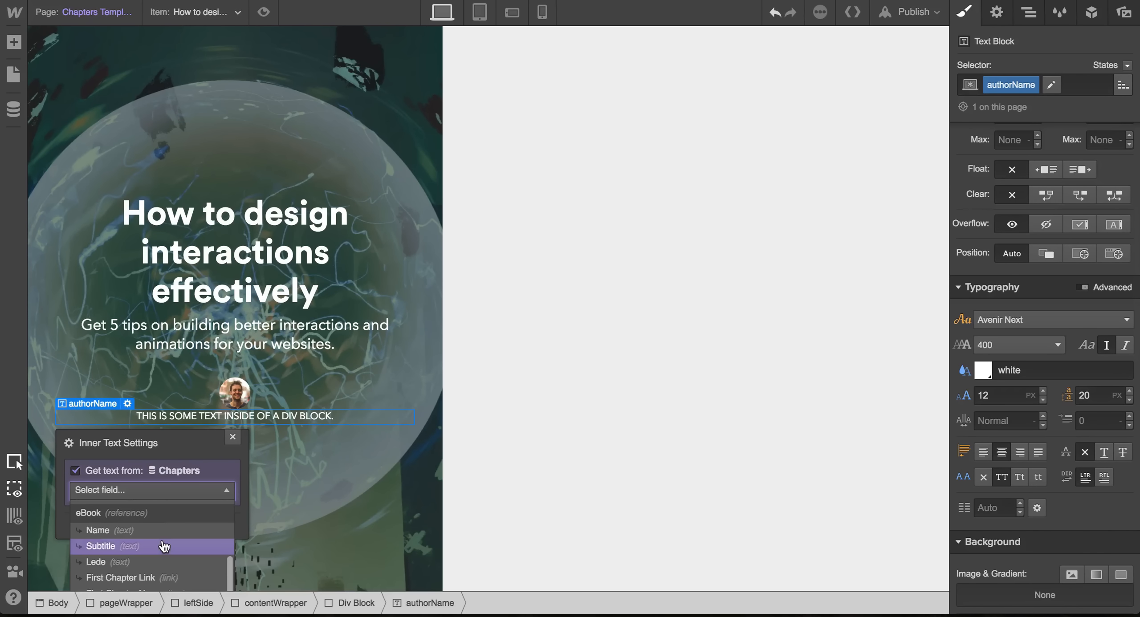
{"action": "left_click_drag", "start_coordinate": [158, 443], "coordinate": [162, 189]}
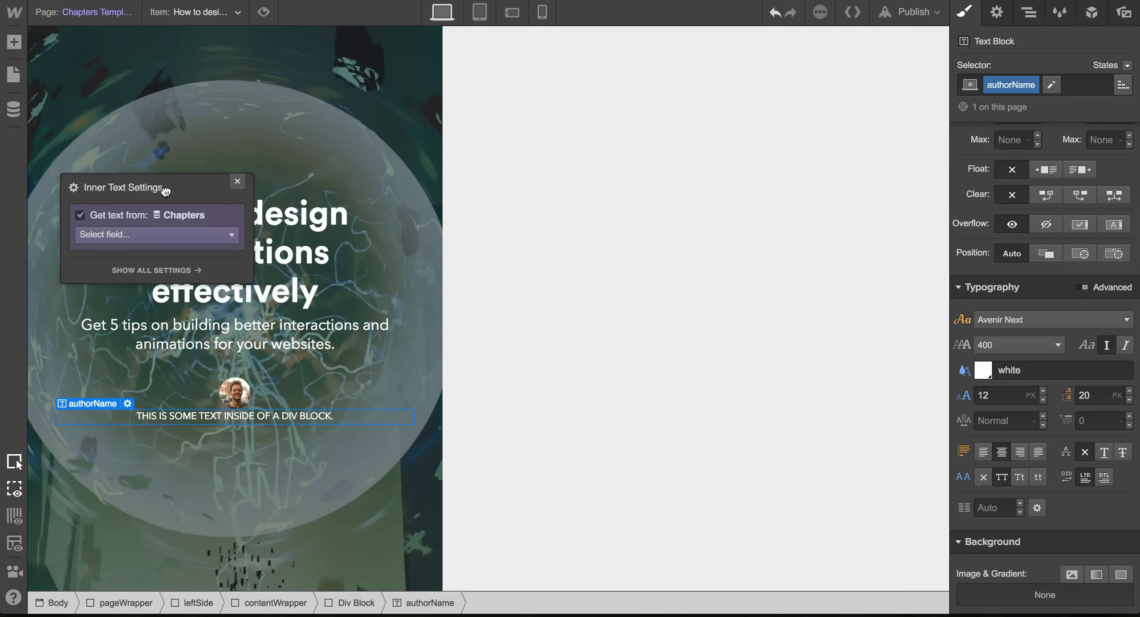
{"action": "left_click", "coordinate": [202, 235]}
{"action": "scroll", "coordinate": [165, 311], "scroll_direction": "down", "scroll_amount": 3}
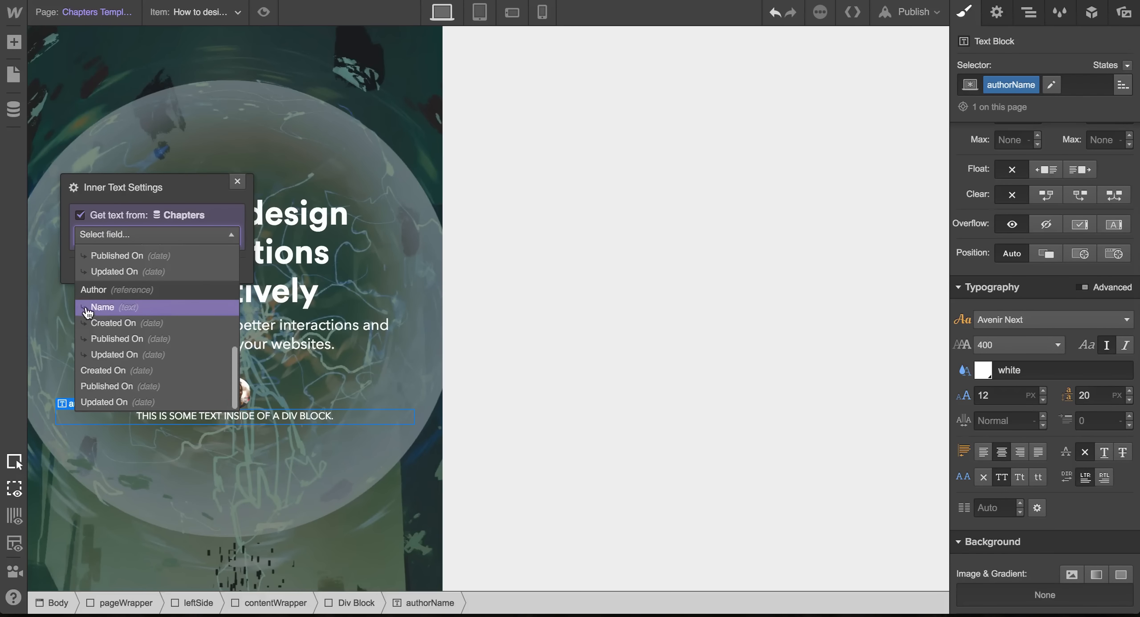
{"action": "left_click", "coordinate": [105, 307]}
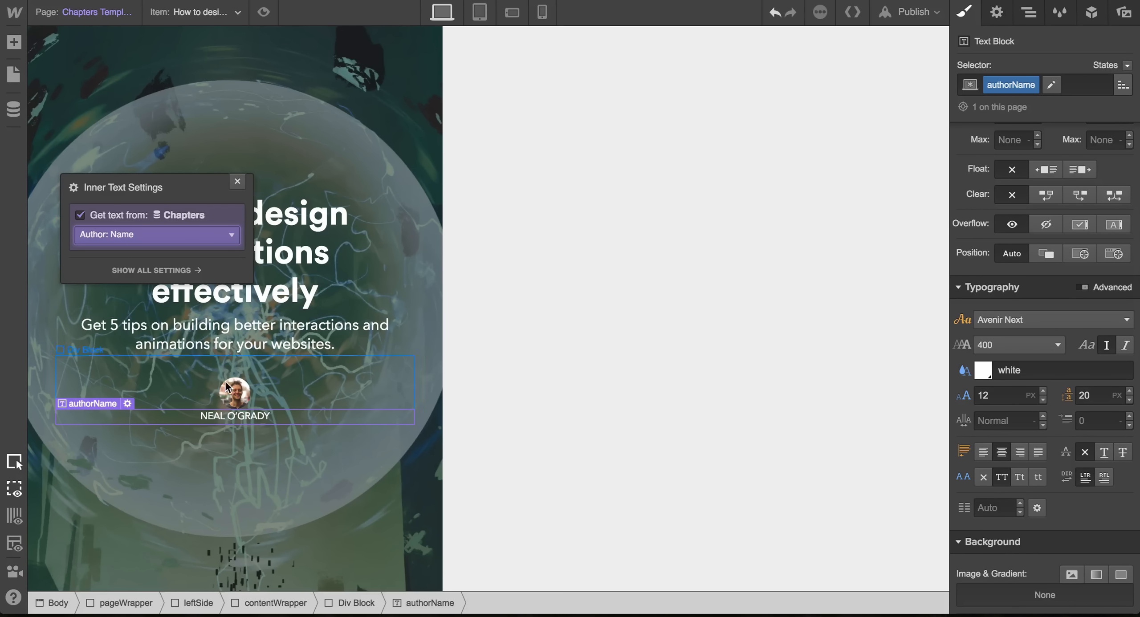
Give authorImage an 8 px bottom margin to space it from the author's name.
{"action": "left_click", "coordinate": [235, 398]}
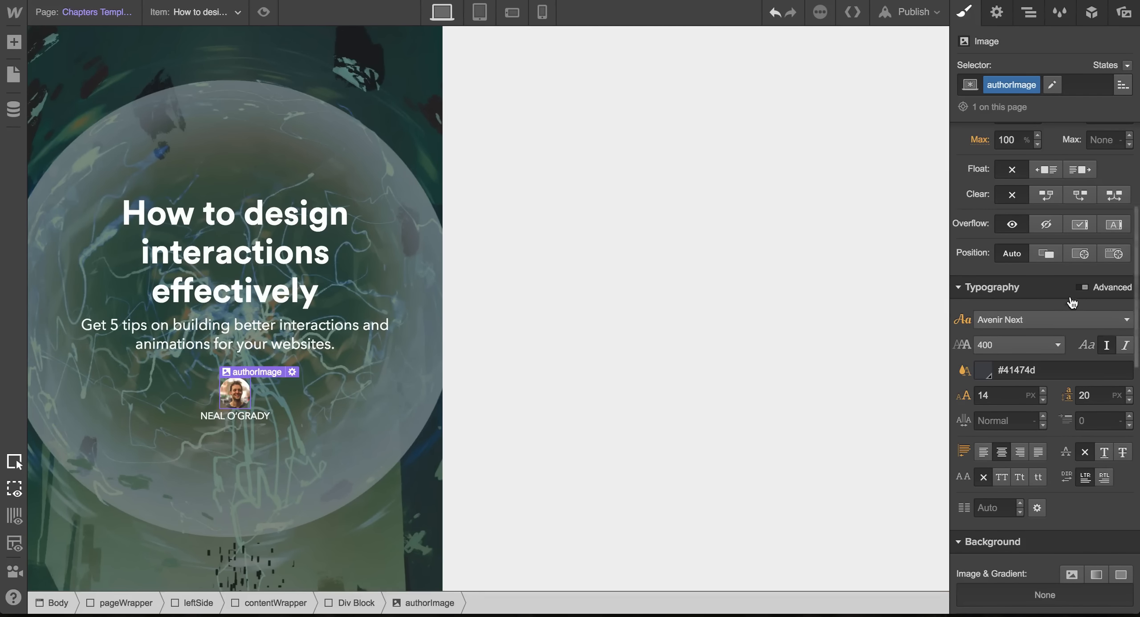
{"action": "scroll", "coordinate": [1073, 303], "scroll_direction": "up", "scroll_amount": 5}
{"action": "left_click_drag", "start_coordinate": [1060, 297], "coordinate": [1066, 313]}
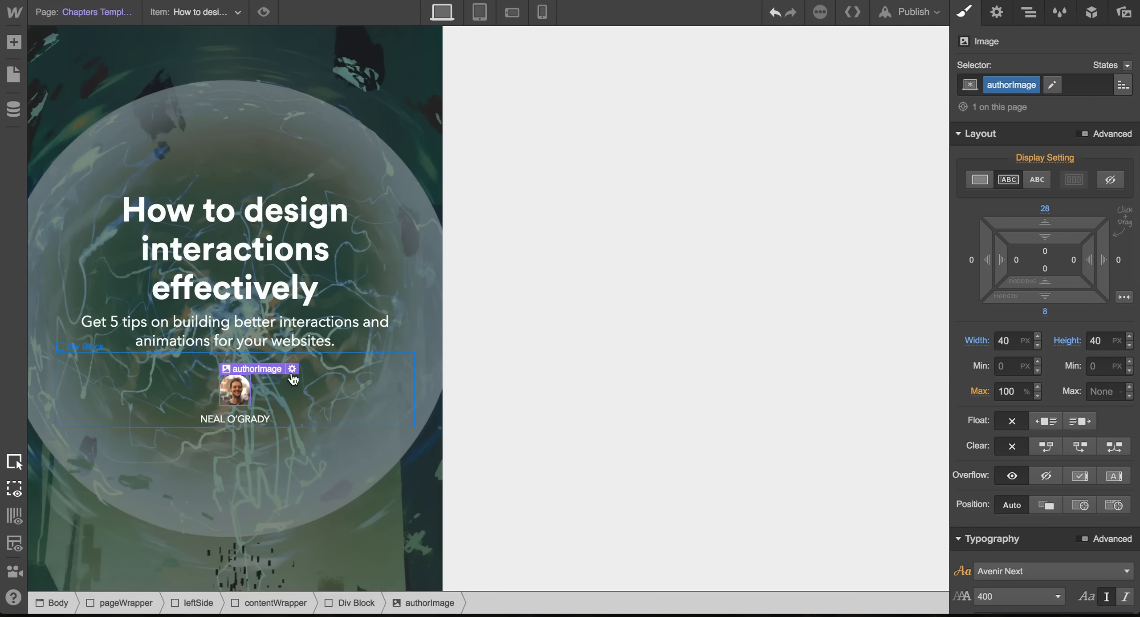
{"action": "left_click", "coordinate": [274, 399]}
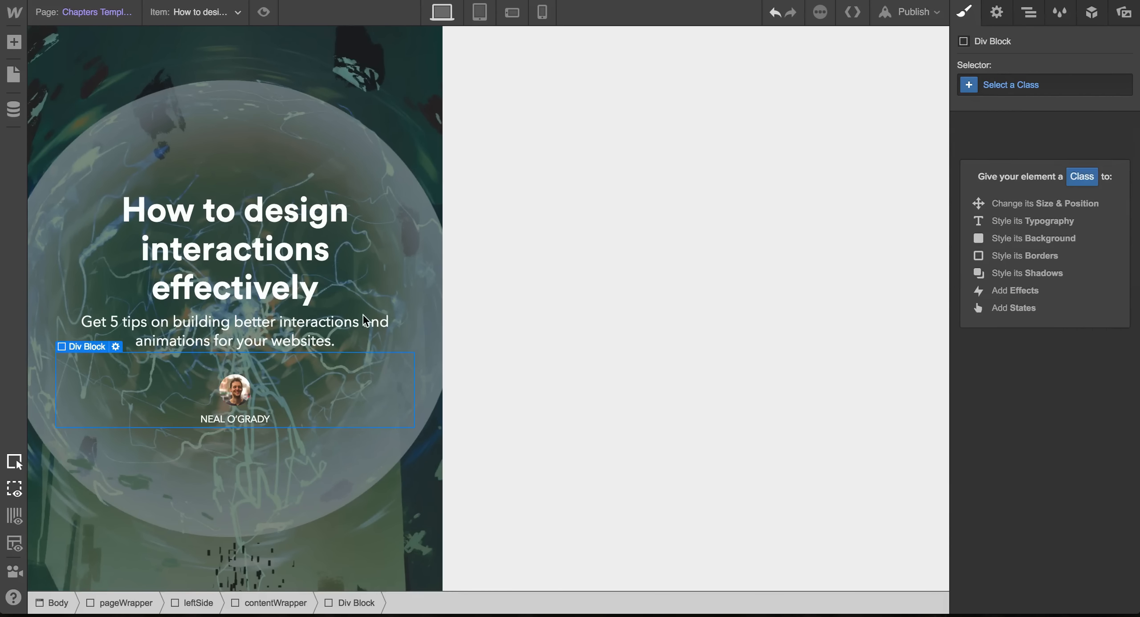
{"action": "left_click", "coordinate": [296, 150]}
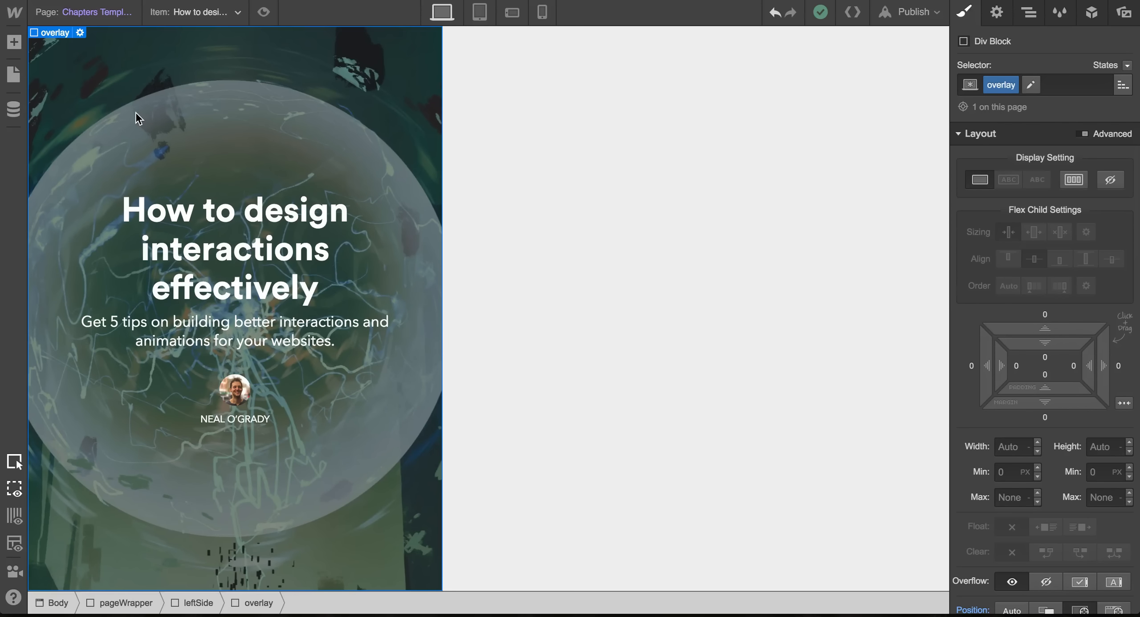
Add a Link Block inside leftSide, directly above contentWrapper in the element hierarchy.
{"action": "left_click", "coordinate": [14, 42]}
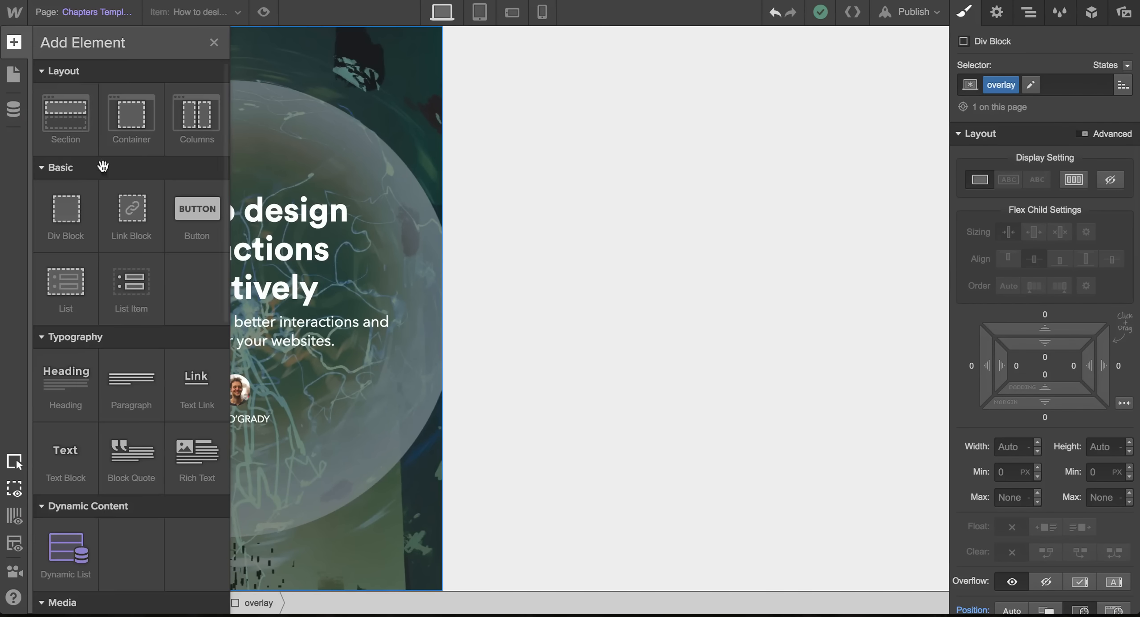
{"action": "scroll", "coordinate": [104, 312], "scroll_direction": "down", "scroll_amount": 10}
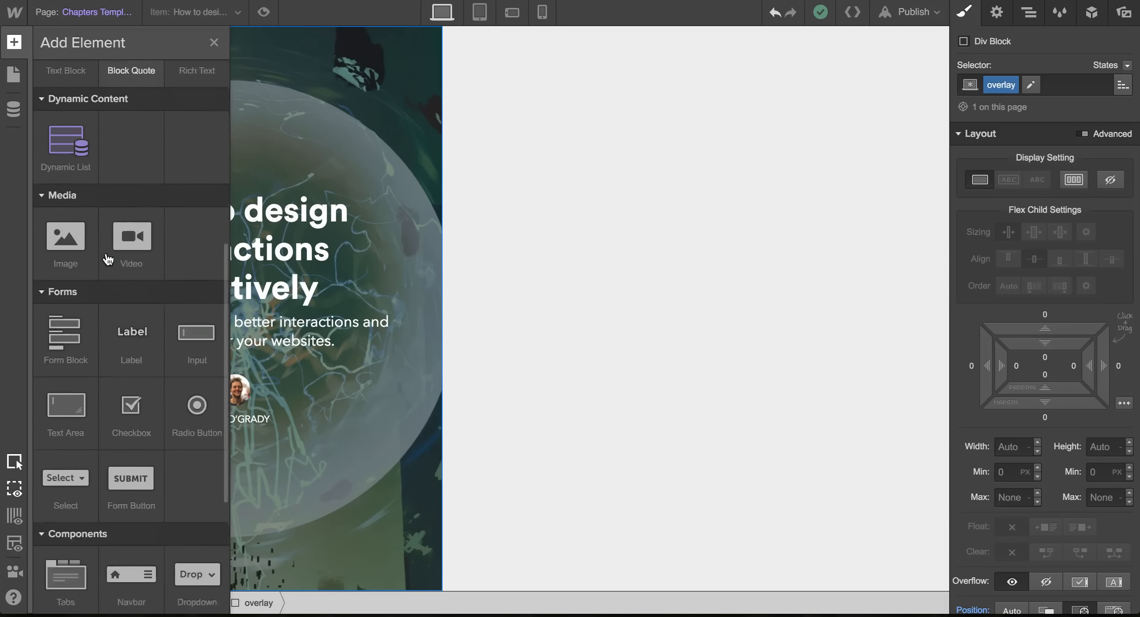
{"action": "scroll", "coordinate": [107, 259], "scroll_direction": "up", "scroll_amount": 10}
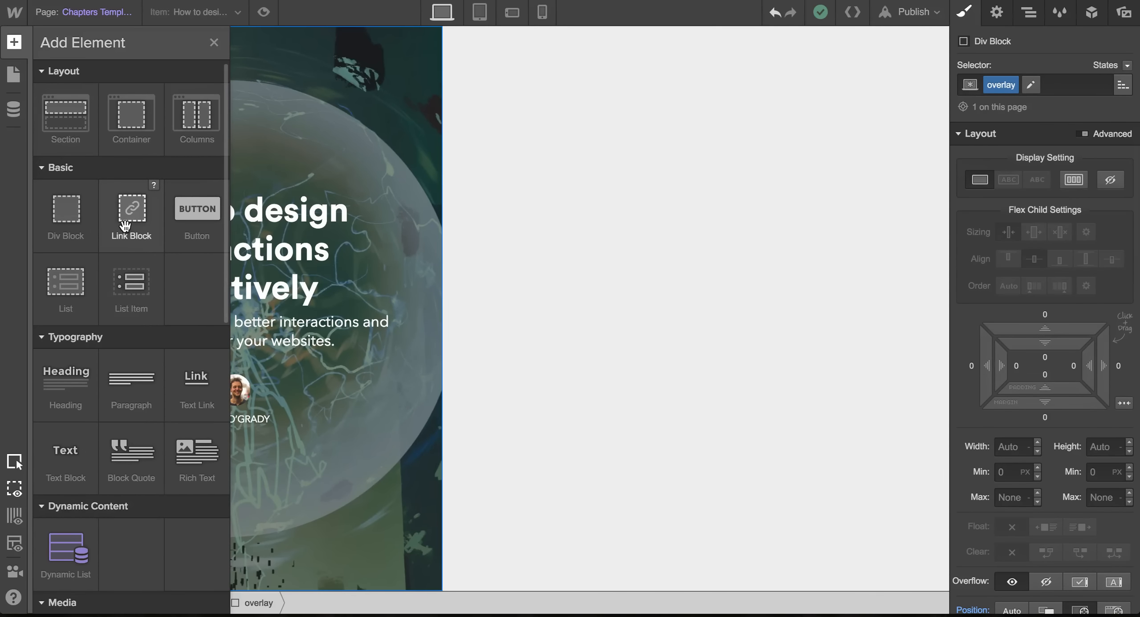
{"action": "left_click_drag", "start_coordinate": [125, 226], "coordinate": [1025, 118]}
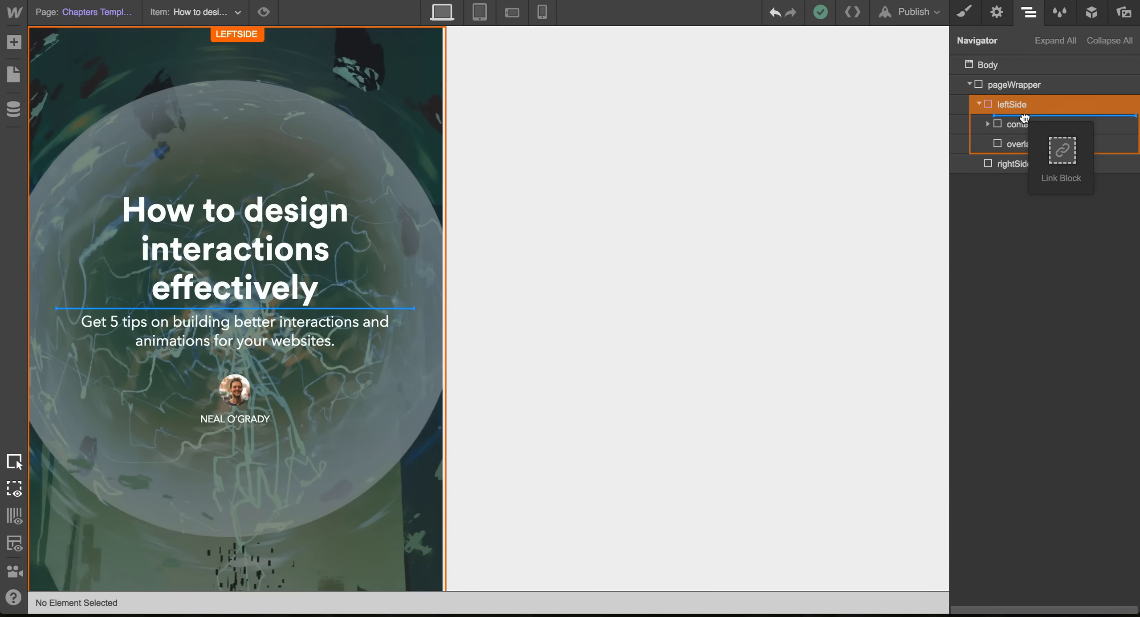
{"action": "left_click_drag", "start_coordinate": [1089, 183], "coordinate": [1089, 182]}
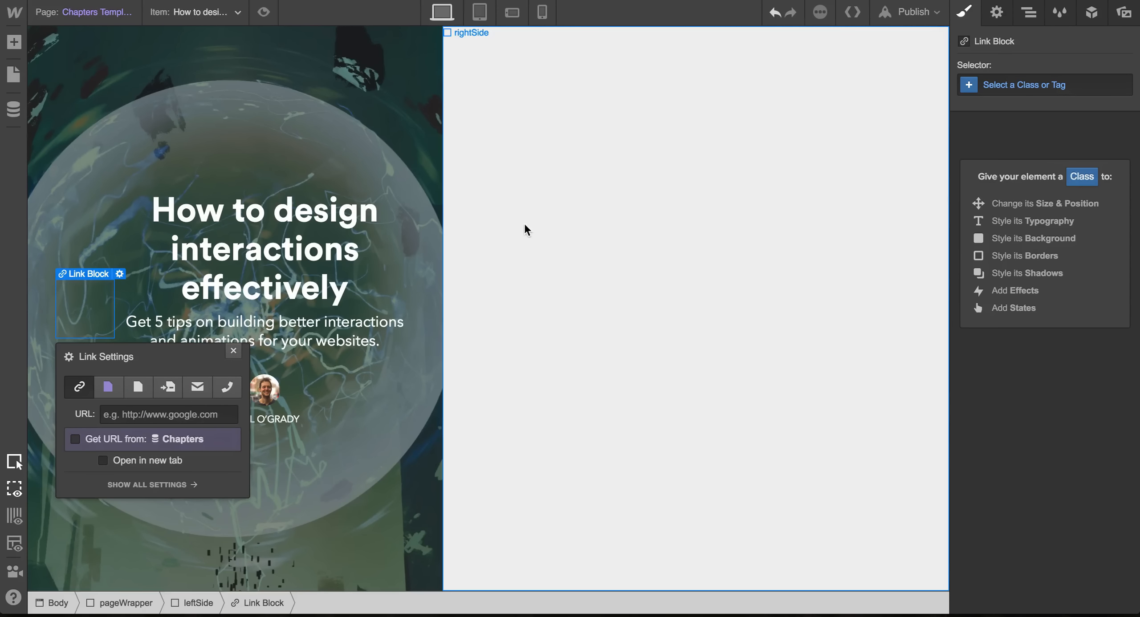
Link the new Link Block to the Home page.
{"action": "left_click", "coordinate": [997, 13]}
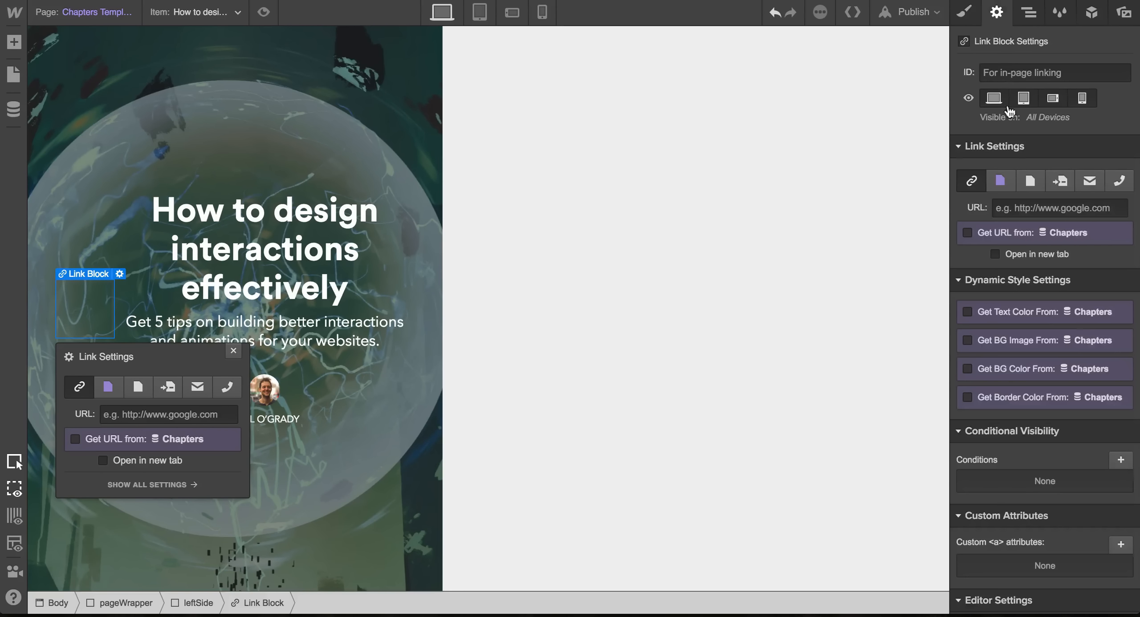
{"action": "left_click", "coordinate": [1030, 189]}
{"action": "left_click", "coordinate": [1025, 208]}
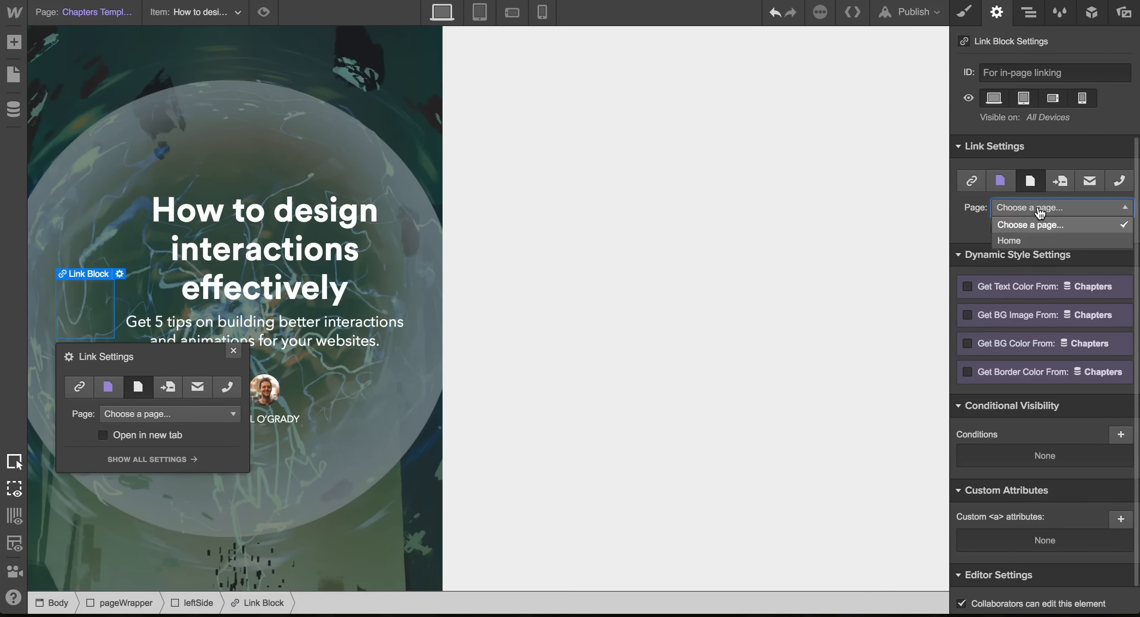
{"action": "left_click", "coordinate": [1018, 241]}
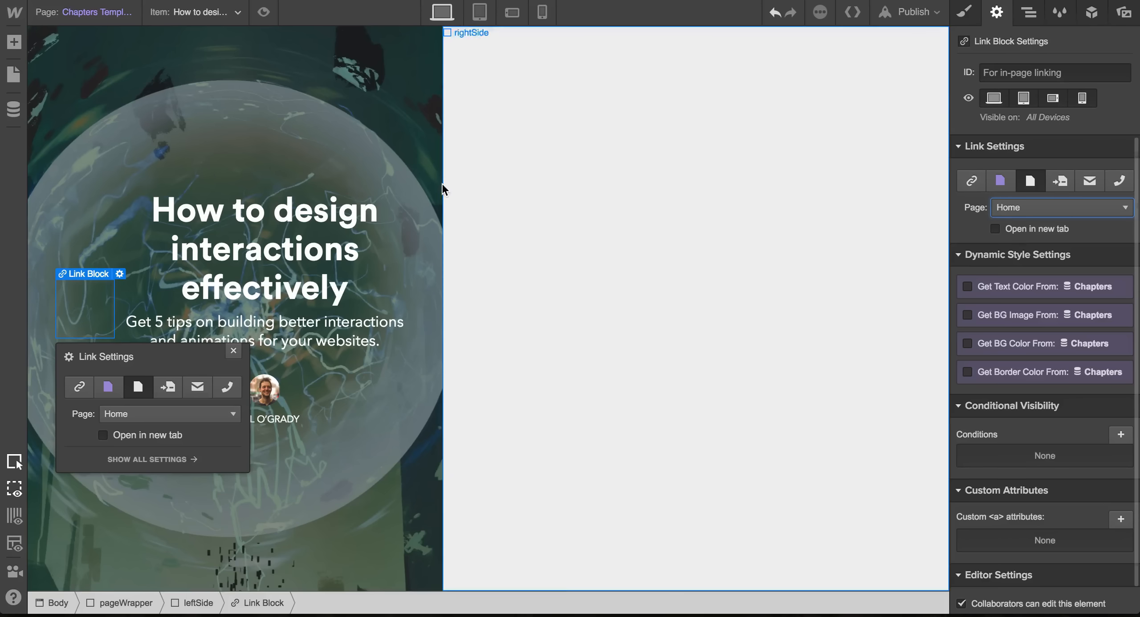
Add an Image inside the Link Block and collapse the Link Block and contentWrapper in the element hierarchy.
{"action": "left_click", "coordinate": [14, 44]}
{"action": "scroll", "coordinate": [89, 267], "scroll_direction": "down", "scroll_amount": 10}
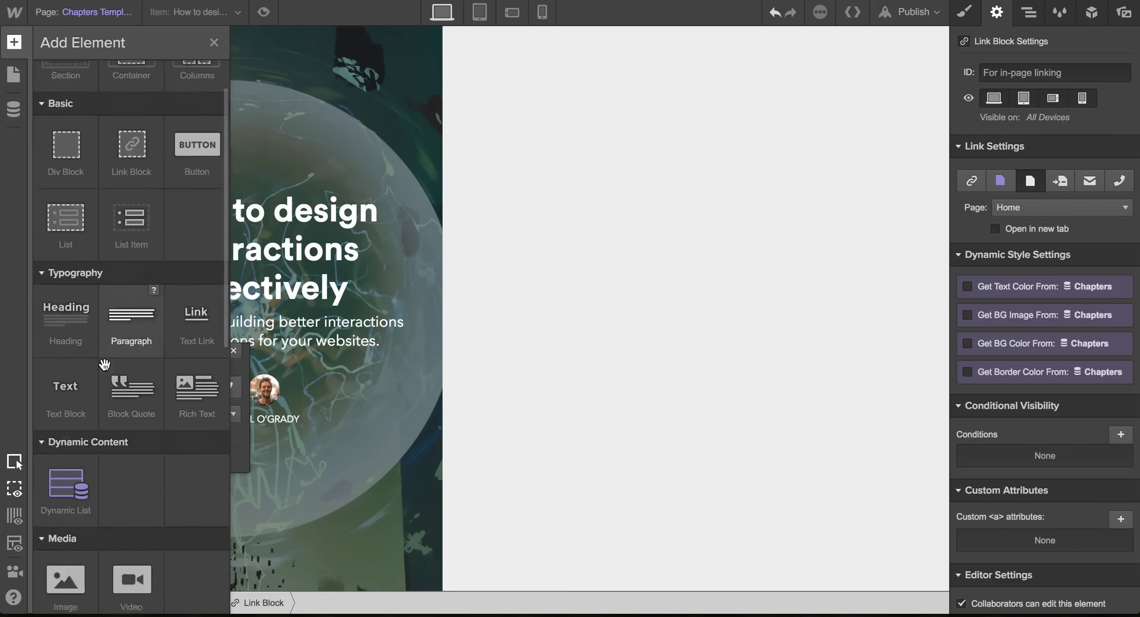
{"action": "left_click_drag", "start_coordinate": [51, 311], "coordinate": [1020, 126]}
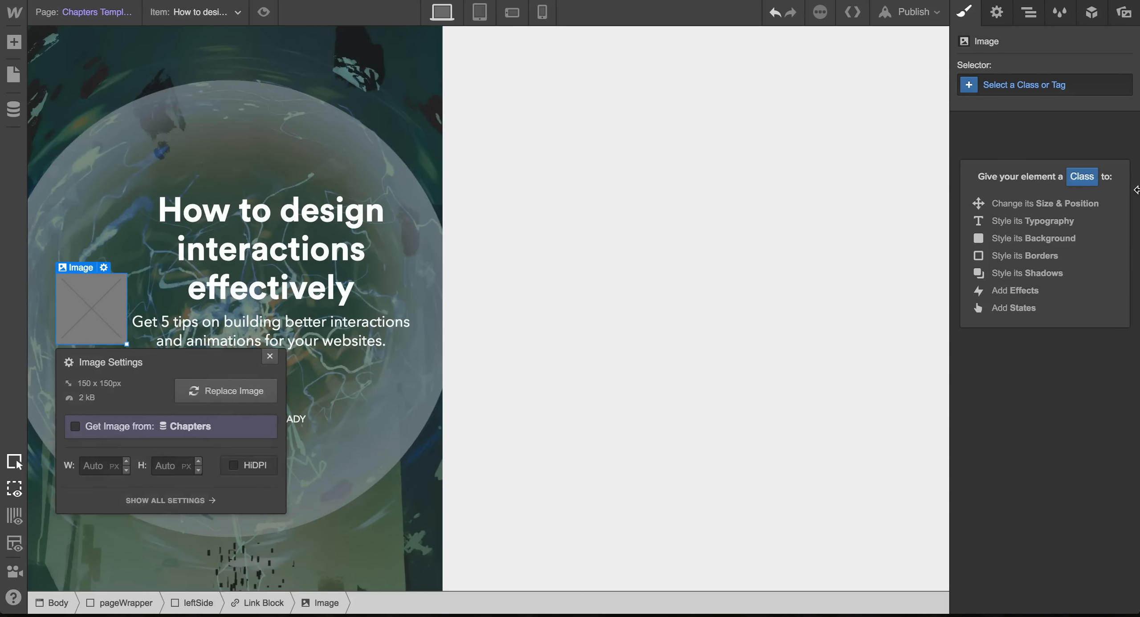
{"action": "left_click", "coordinate": [1029, 23]}
{"action": "left_click", "coordinate": [989, 164]}
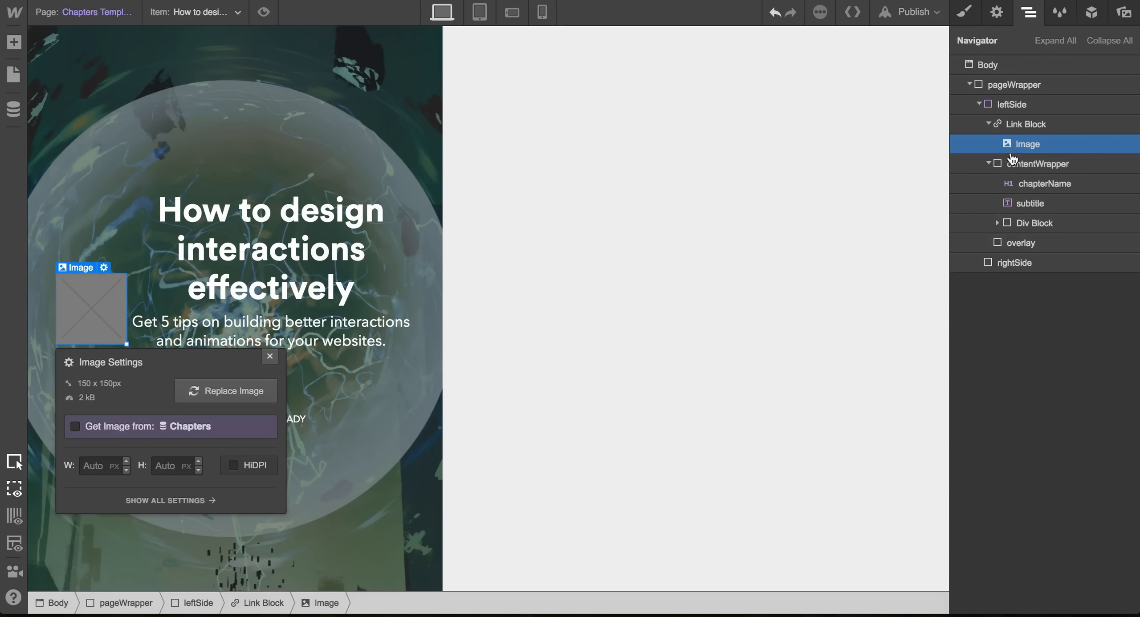
{"action": "left_click", "coordinate": [988, 124]}
{"action": "left_click", "coordinate": [991, 144]}
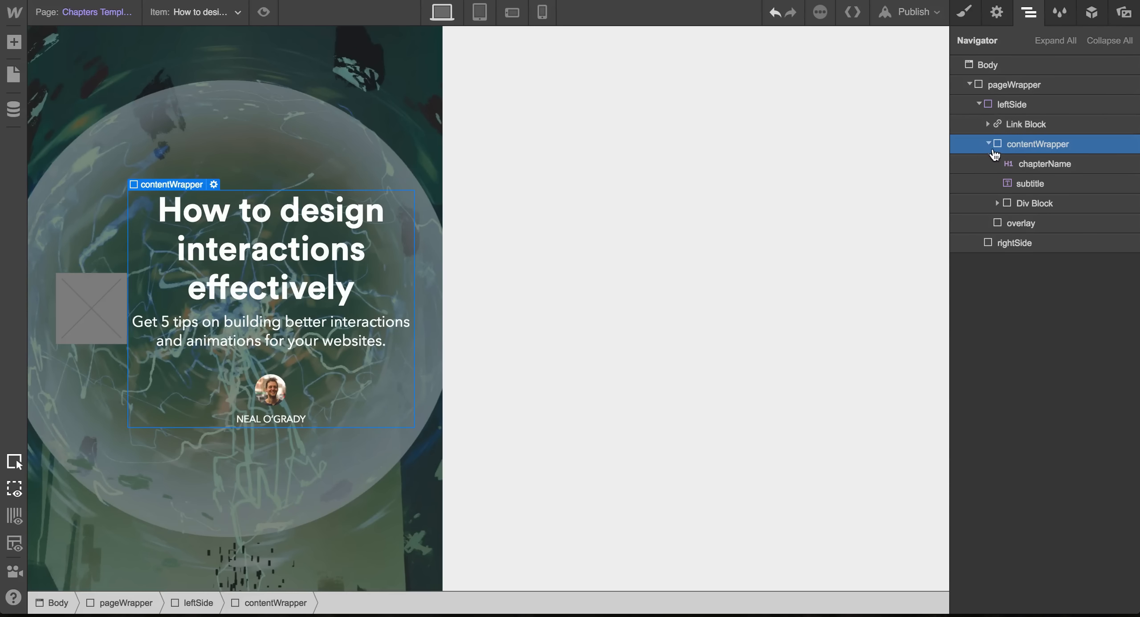
{"action": "left_click", "coordinate": [988, 144]}
Give the Link Block the new class logo.
{"action": "left_click", "coordinate": [1028, 124]}
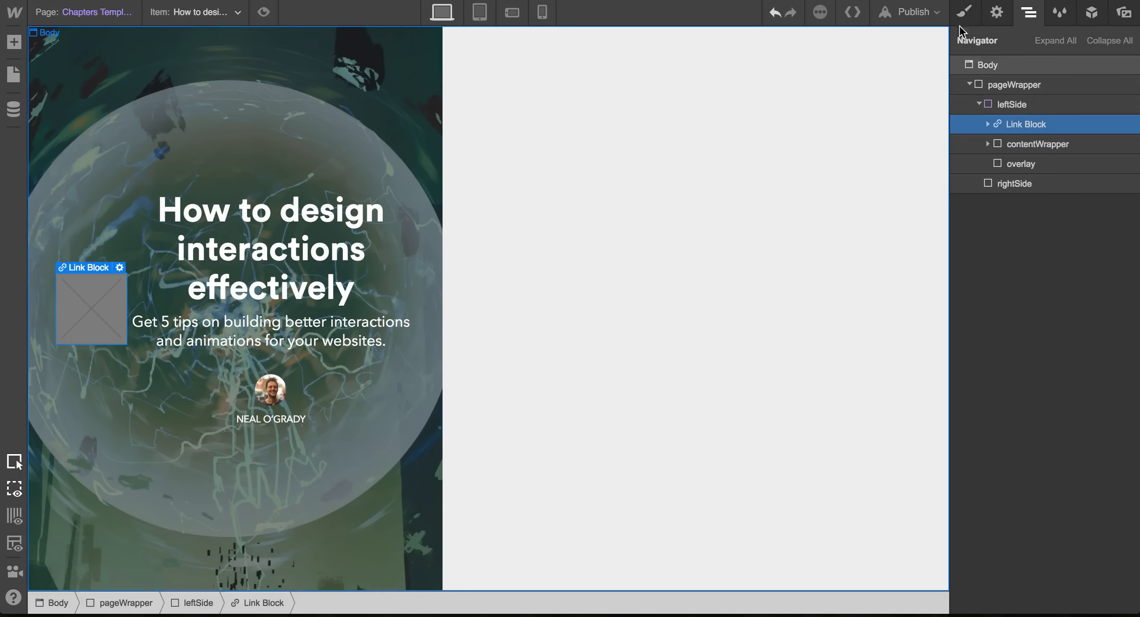
{"action": "key", "text": "s"}
{"action": "left_click", "coordinate": [1014, 87]}
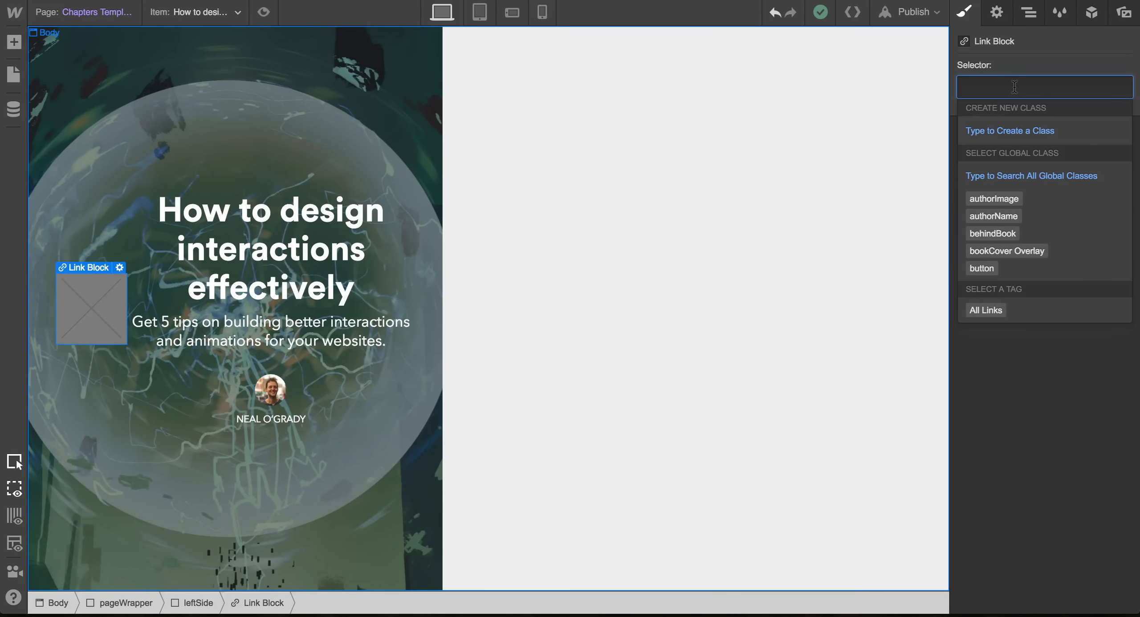
{"action": "type", "text": "logo"}
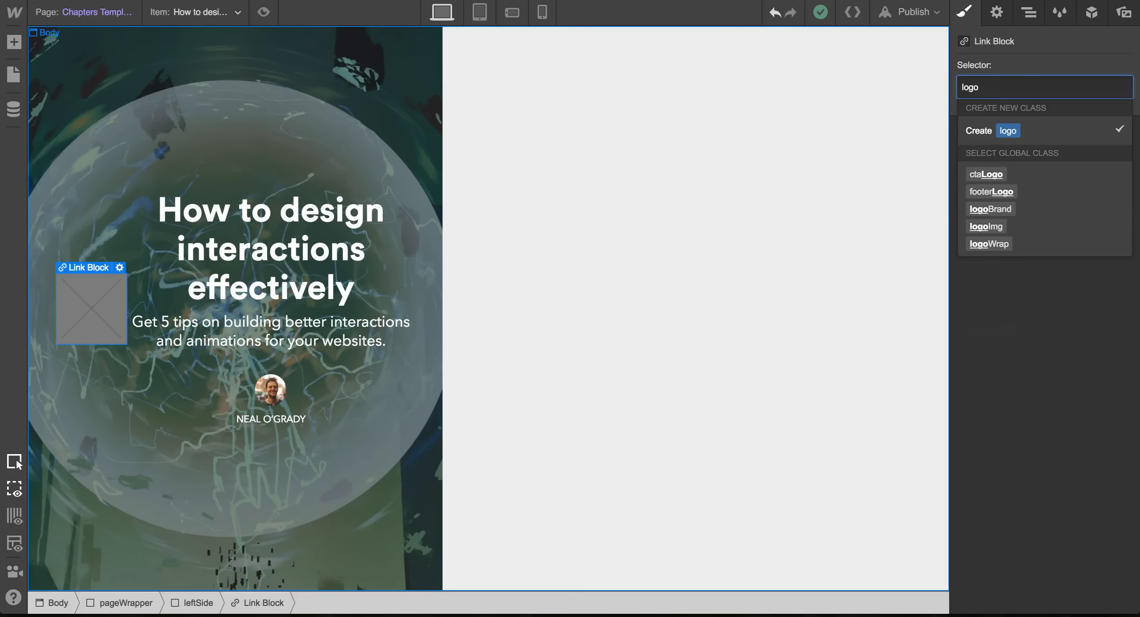
{"action": "key", "text": "Return"}
Position the logo block absolutely with the Top preset inside leftSide and center-align its content.
{"action": "scroll", "coordinate": [1046, 267], "scroll_direction": "down", "scroll_amount": 5}
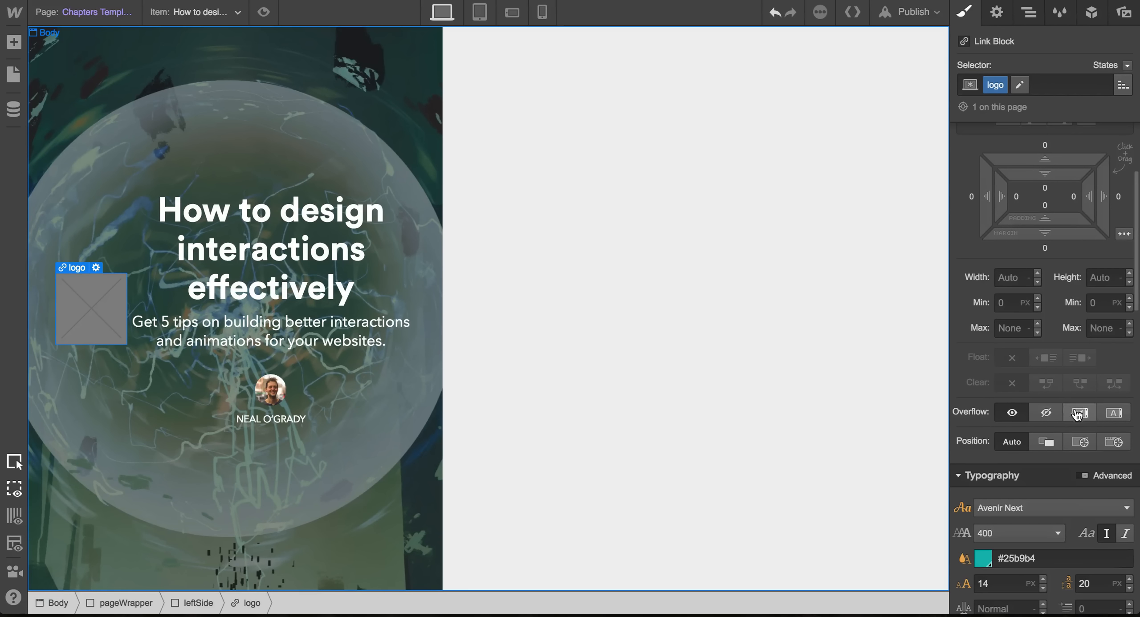
{"action": "left_click", "coordinate": [1076, 443]}
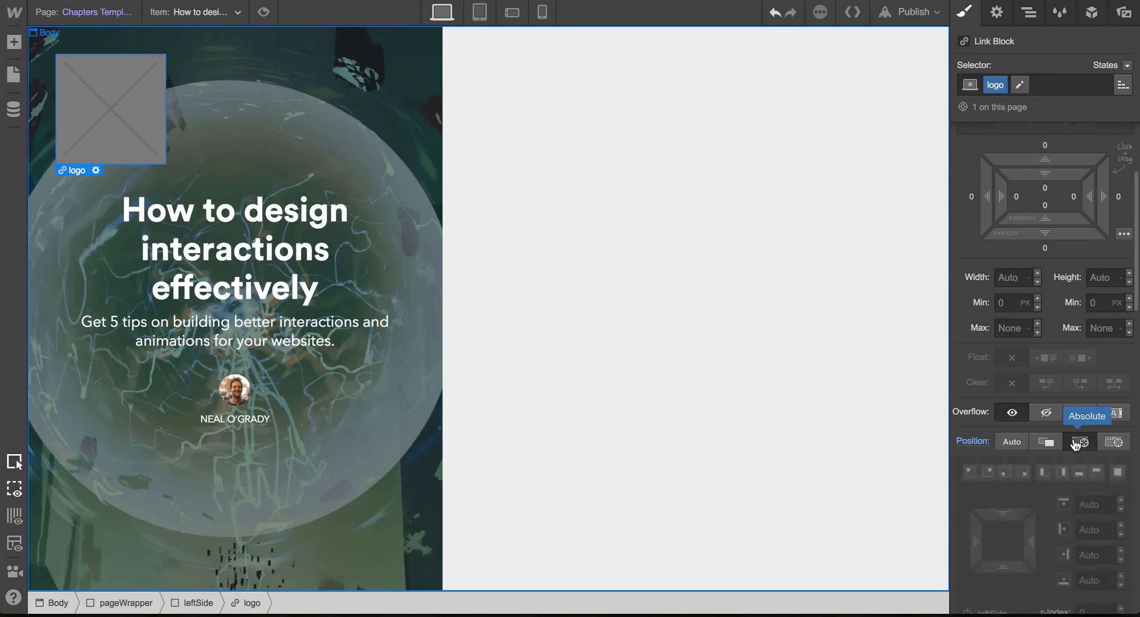
{"action": "left_click", "coordinate": [1096, 477]}
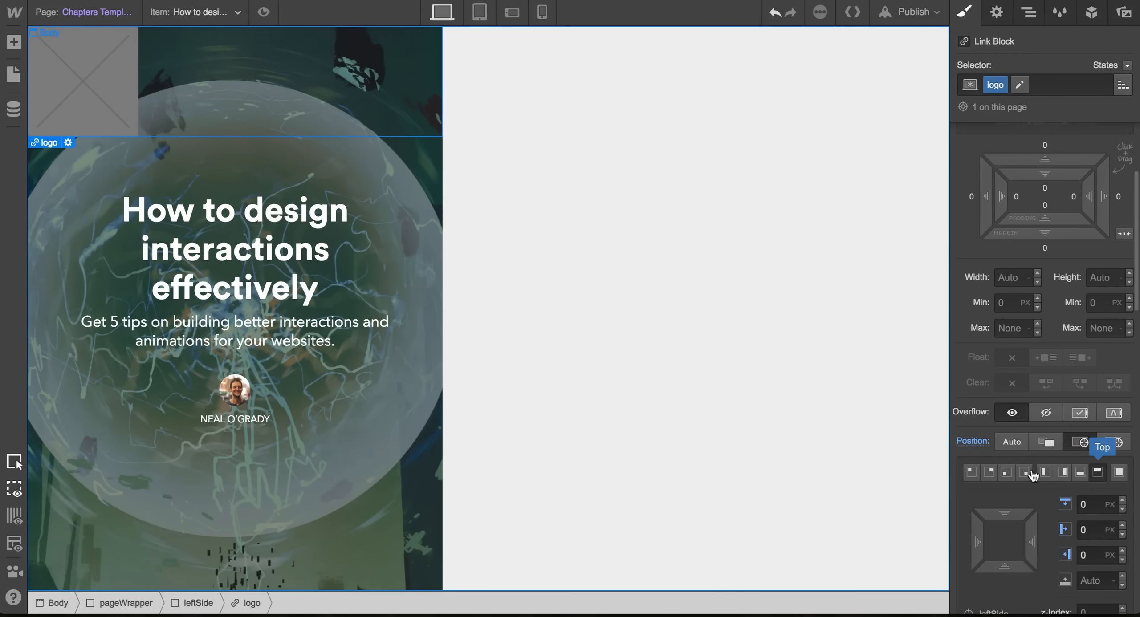
{"action": "scroll", "coordinate": [1069, 478], "scroll_direction": "down", "scroll_amount": 10}
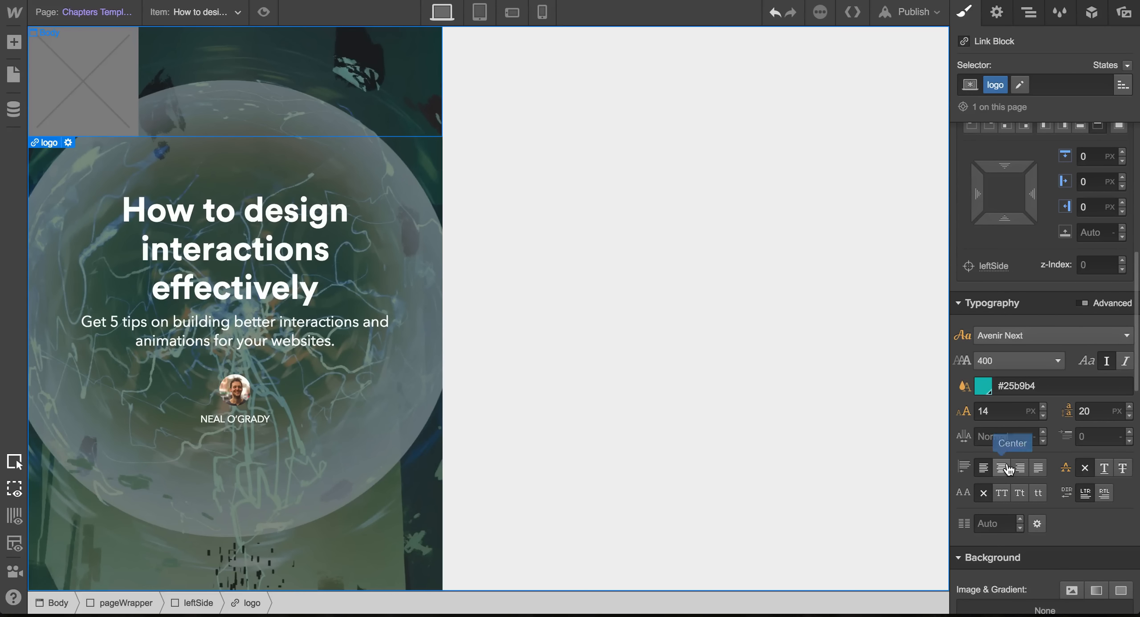
{"action": "left_click", "coordinate": [1003, 470]}
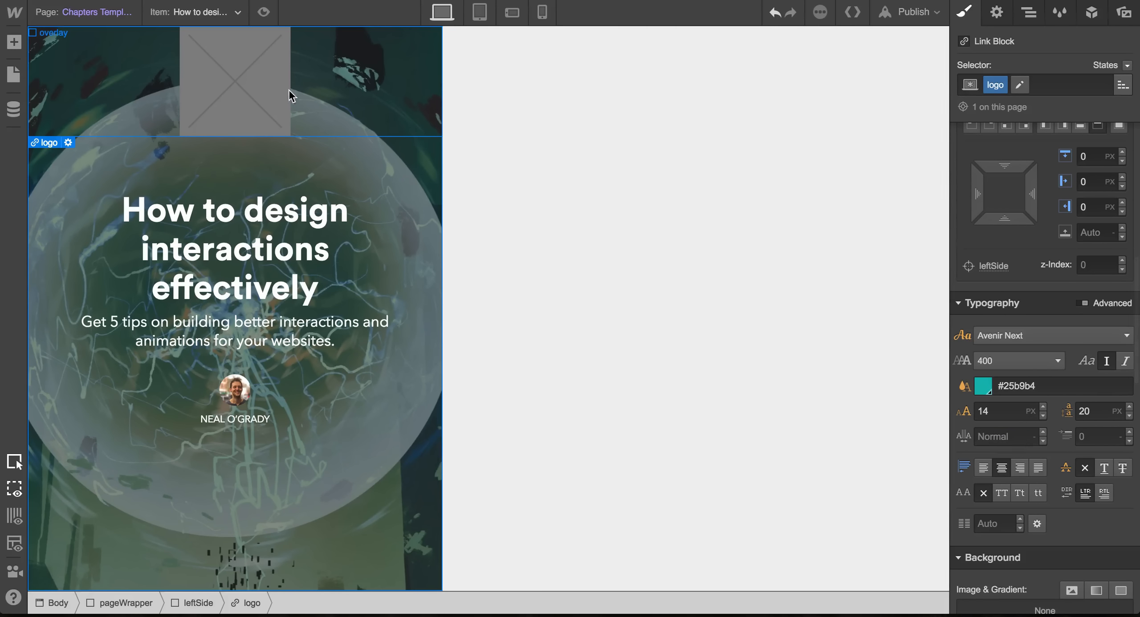
Set the logo block's z-index to 10 so it sits above the overlay.
{"action": "scroll", "coordinate": [1078, 428], "scroll_direction": "up", "scroll_amount": 2}
{"action": "left_click", "coordinate": [1083, 324]}
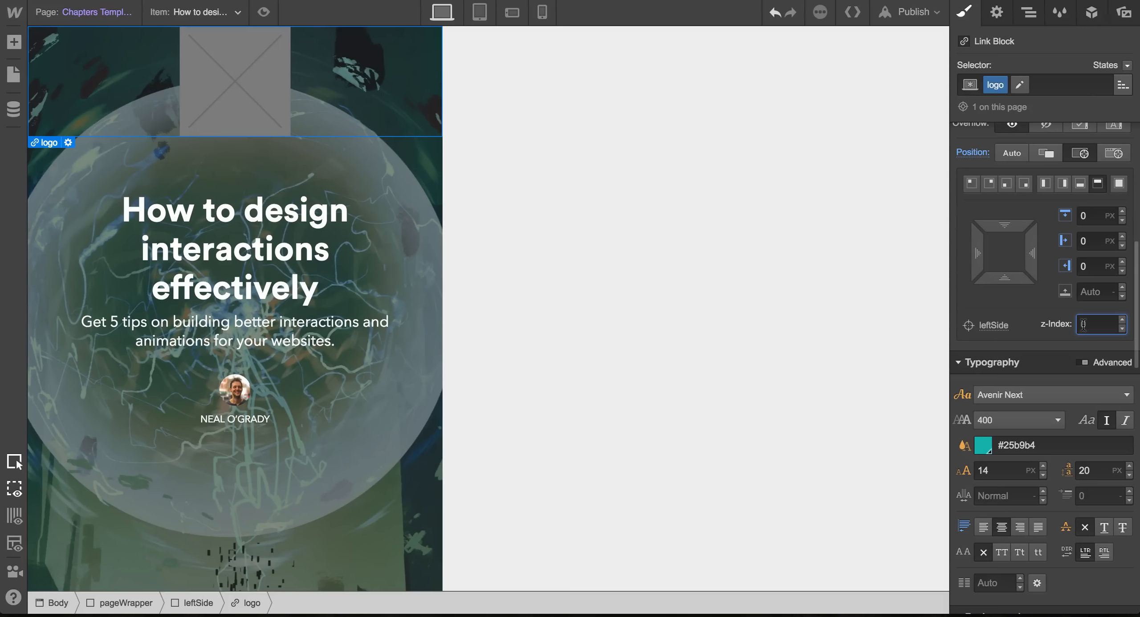
{"action": "type", "text": "10"}
{"action": "key", "text": "Return"}
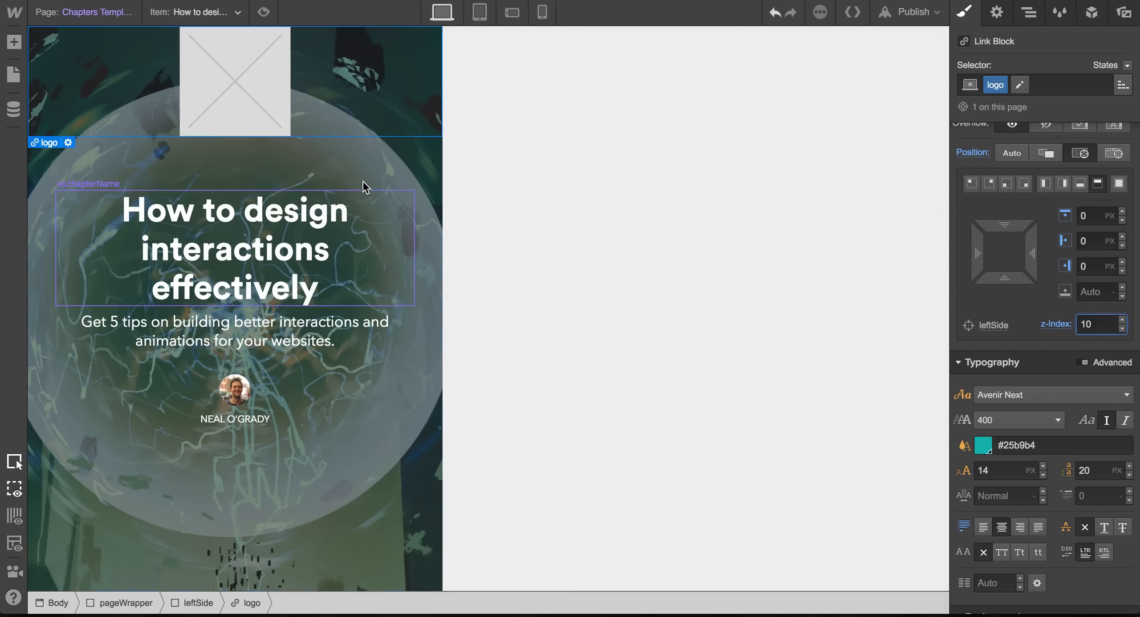
Replace the placeholder image inside logo with the white Webflow wordmark and scale it down to a small logo.
{"action": "left_click", "coordinate": [257, 112]}
{"action": "double_click", "coordinate": [227, 91]}
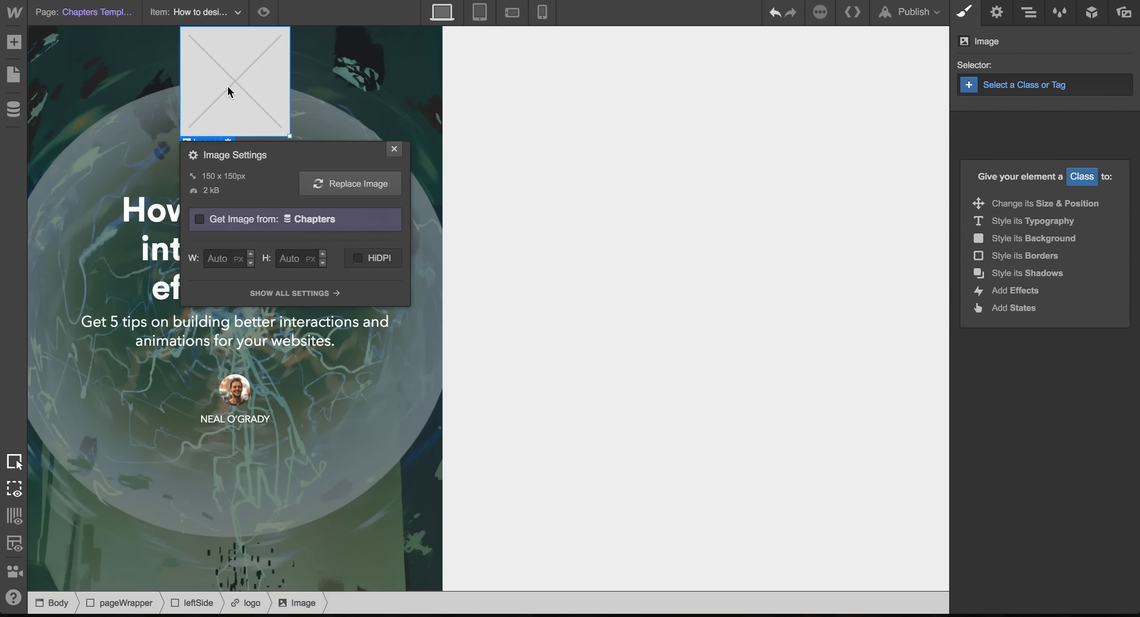
{"action": "left_click", "coordinate": [309, 184]}
{"action": "left_click", "coordinate": [264, 211]}
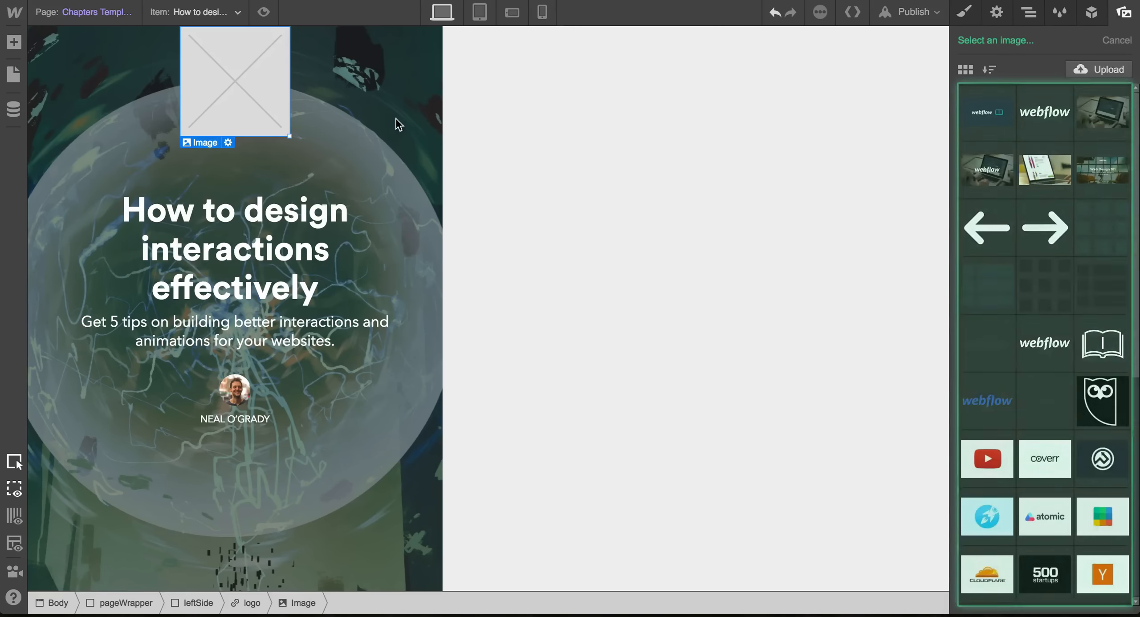
{"action": "left_click", "coordinate": [1042, 112]}
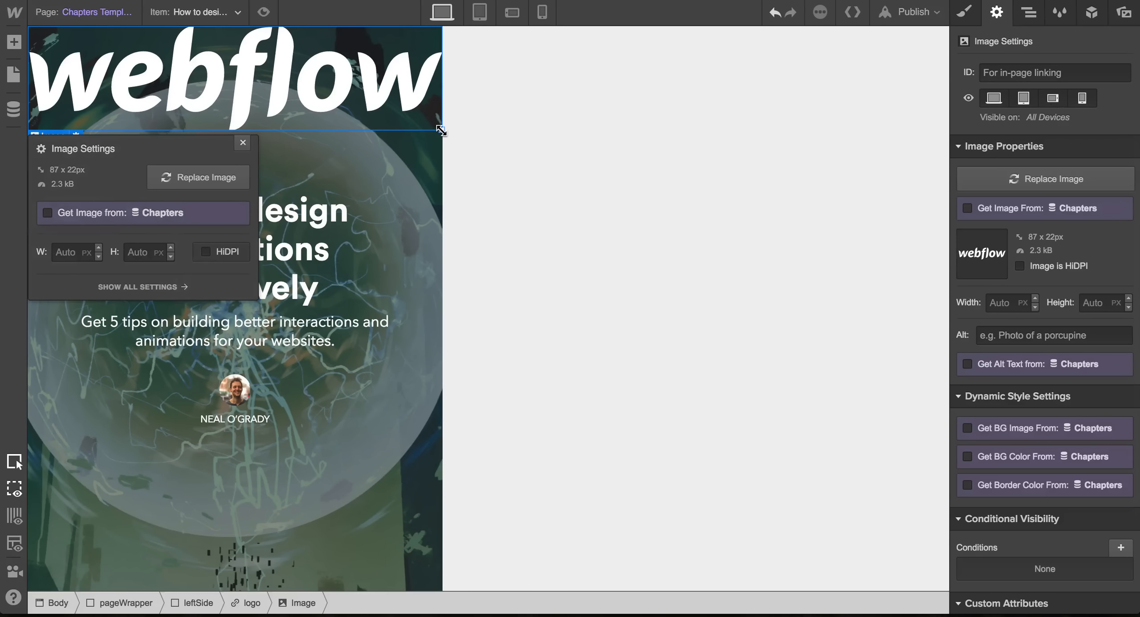
{"action": "left_click_drag", "start_coordinate": [441, 130], "coordinate": [285, 47]}
{"action": "left_click", "coordinate": [307, 53]}
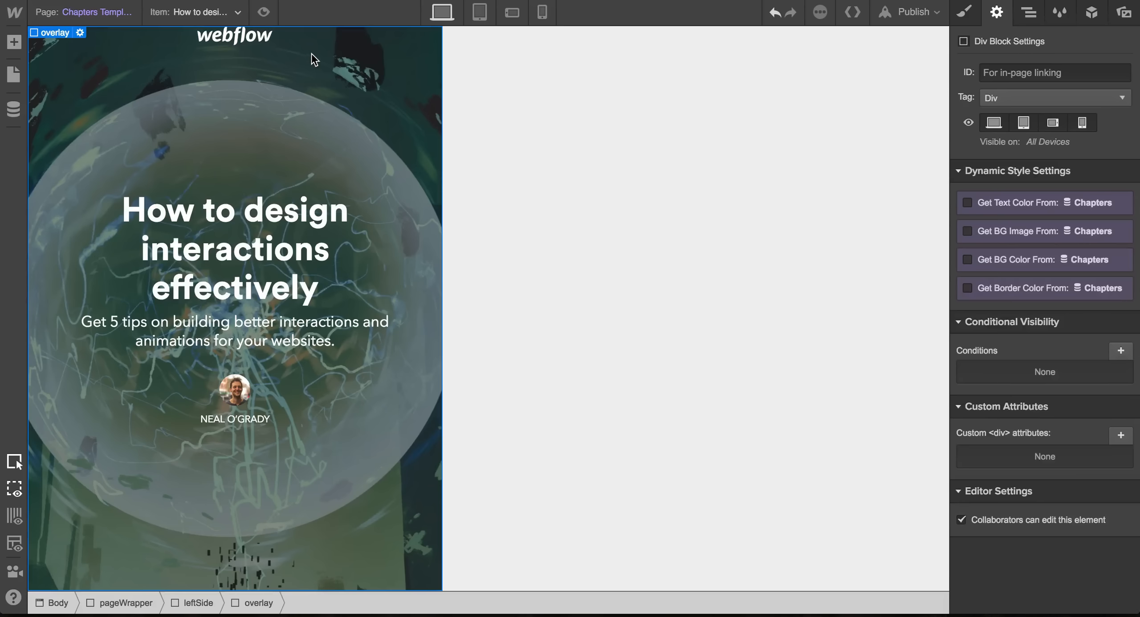
Give the logo link block a 24 px top margin.
{"action": "left_click", "coordinate": [1030, 14]}
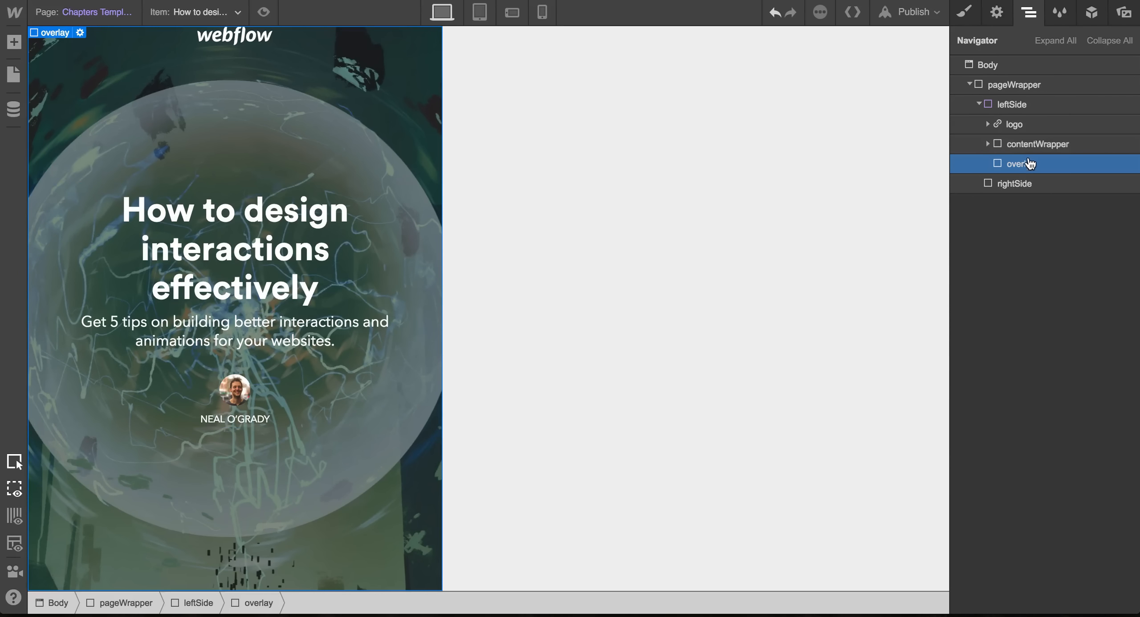
{"action": "left_click", "coordinate": [1009, 125]}
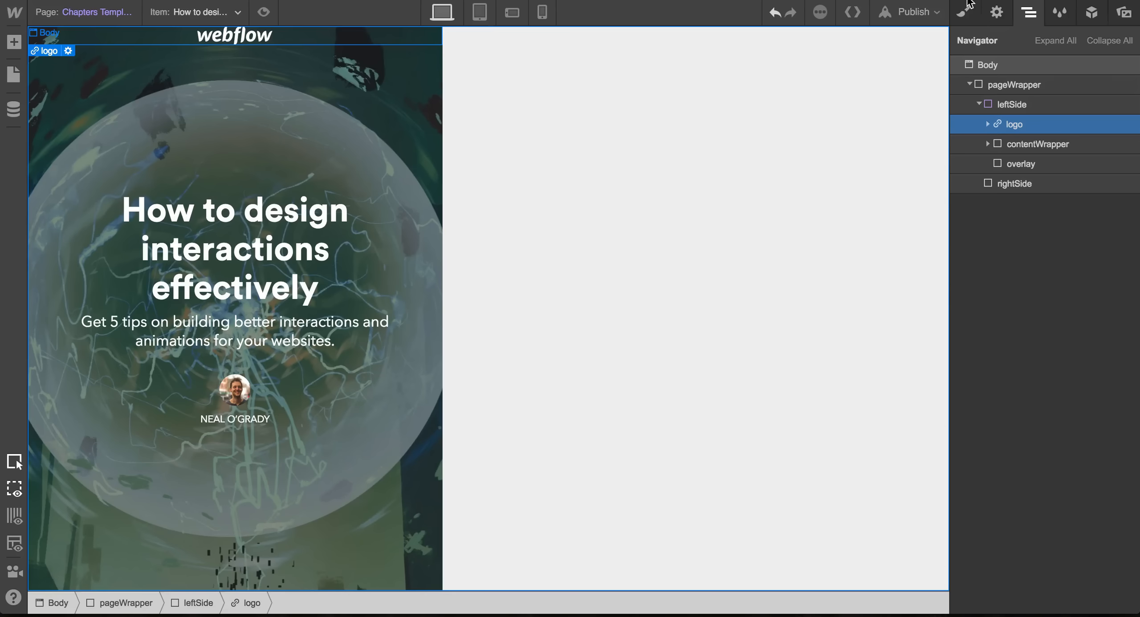
{"action": "left_click", "coordinate": [965, 10]}
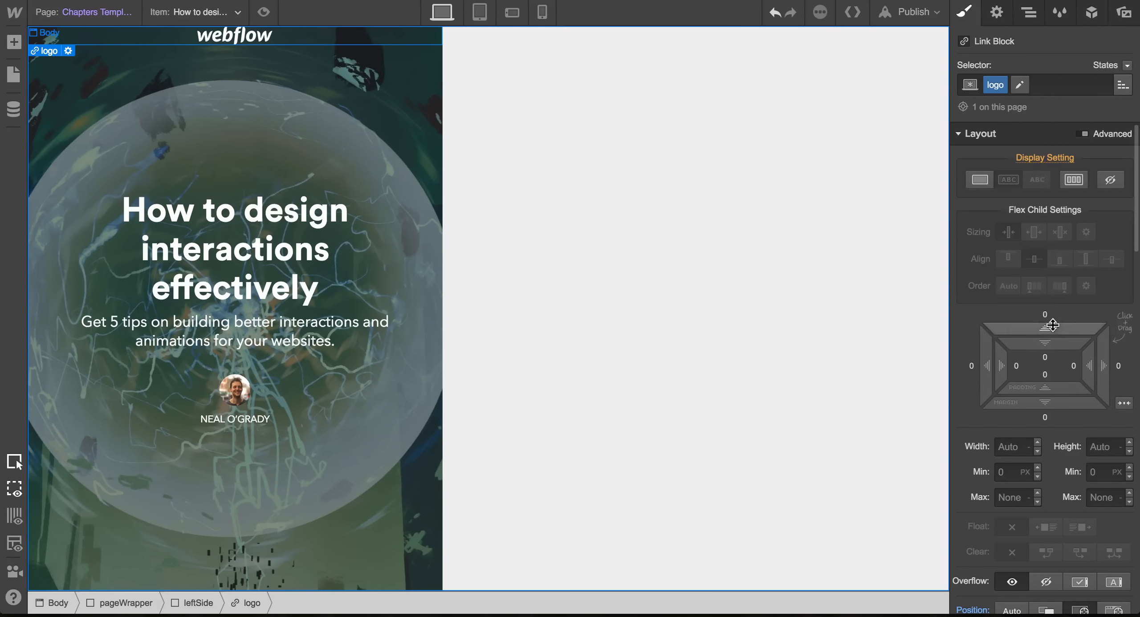
{"action": "left_click_drag", "start_coordinate": [1054, 302], "coordinate": [1054, 262]}
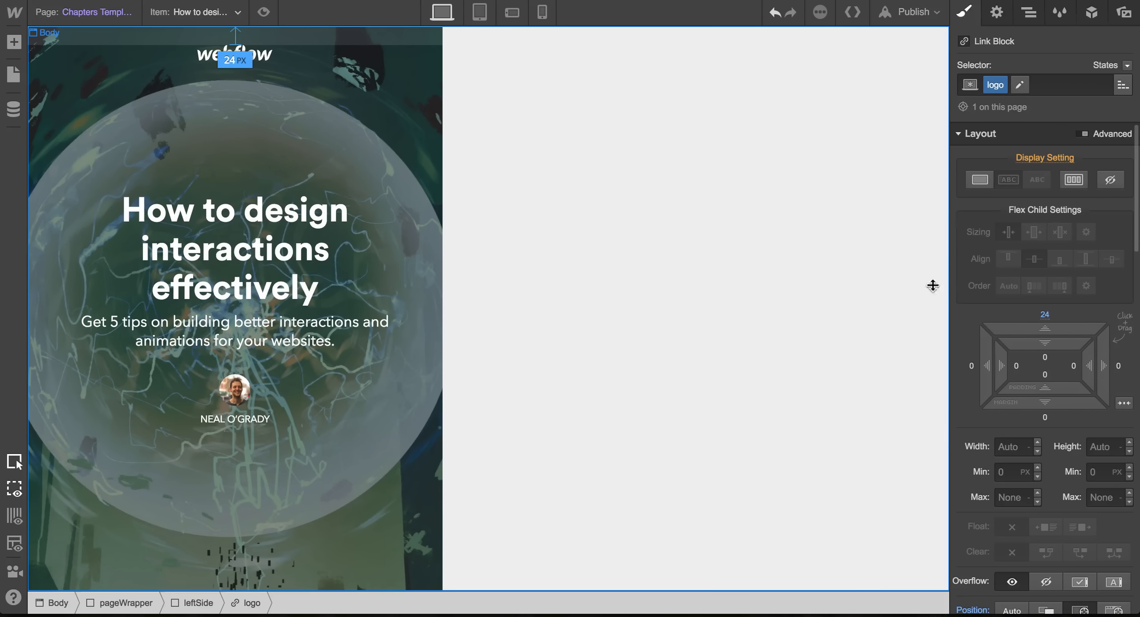
Add a Button element inside overlay and give it the new class chaptersLink.
{"action": "left_click", "coordinate": [351, 483]}
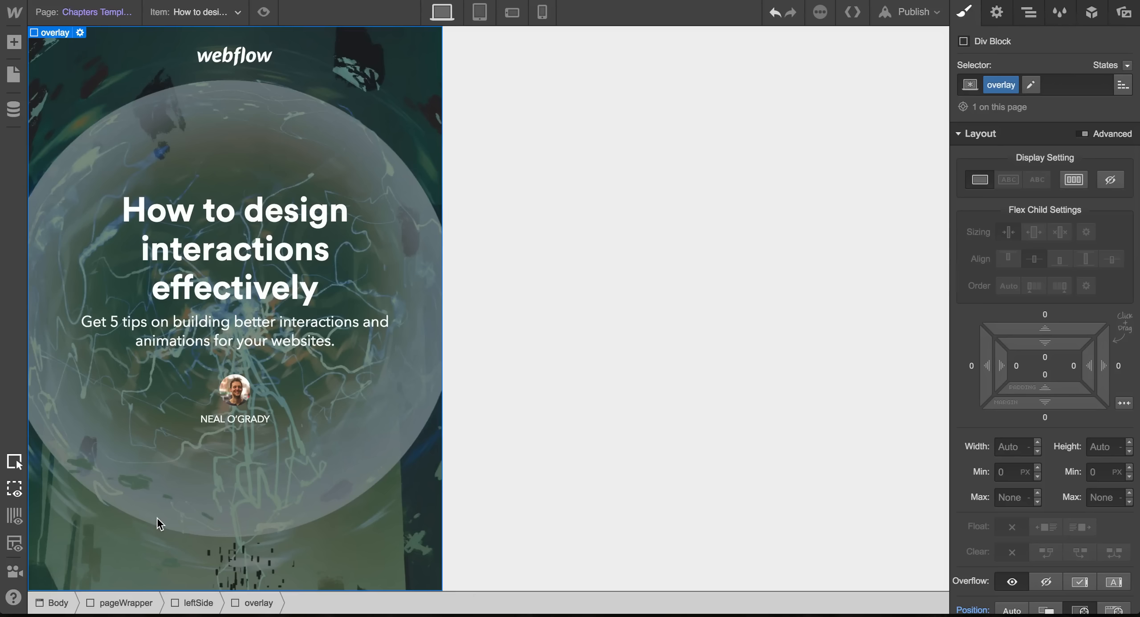
{"action": "left_click", "coordinate": [17, 43]}
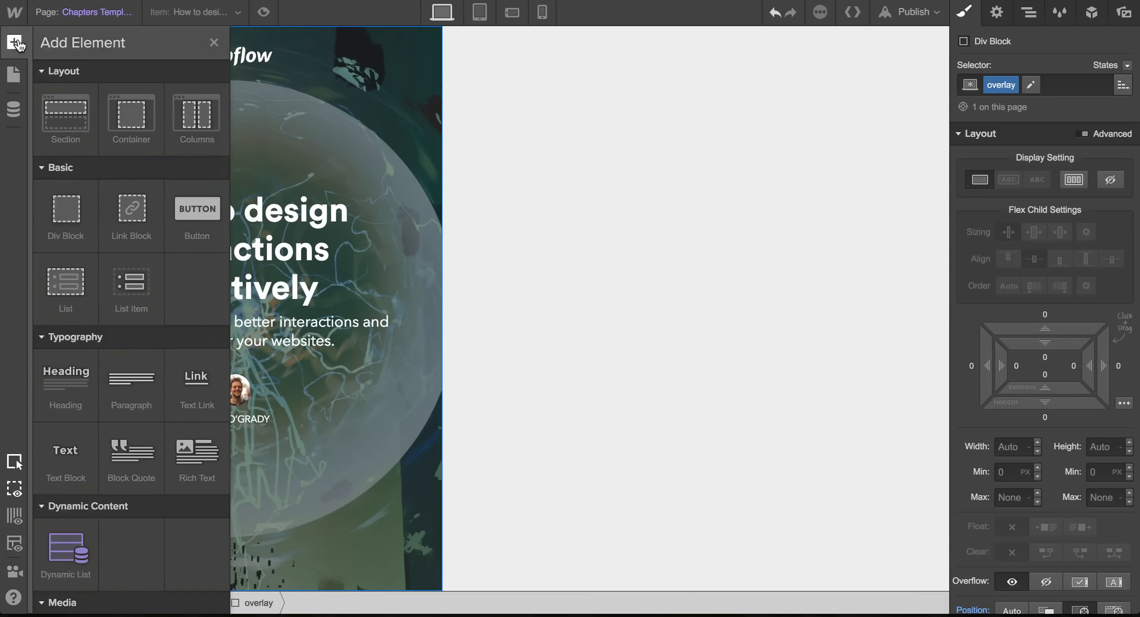
{"action": "left_click_drag", "start_coordinate": [197, 221], "coordinate": [390, 510]}
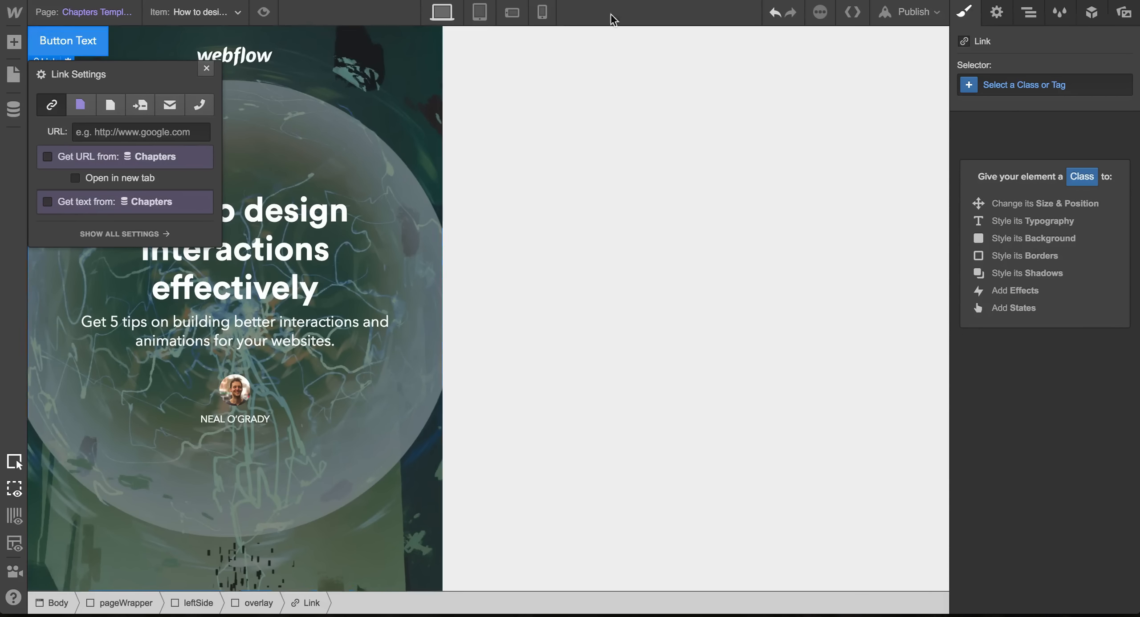
{"action": "left_click", "coordinate": [1031, 85]}
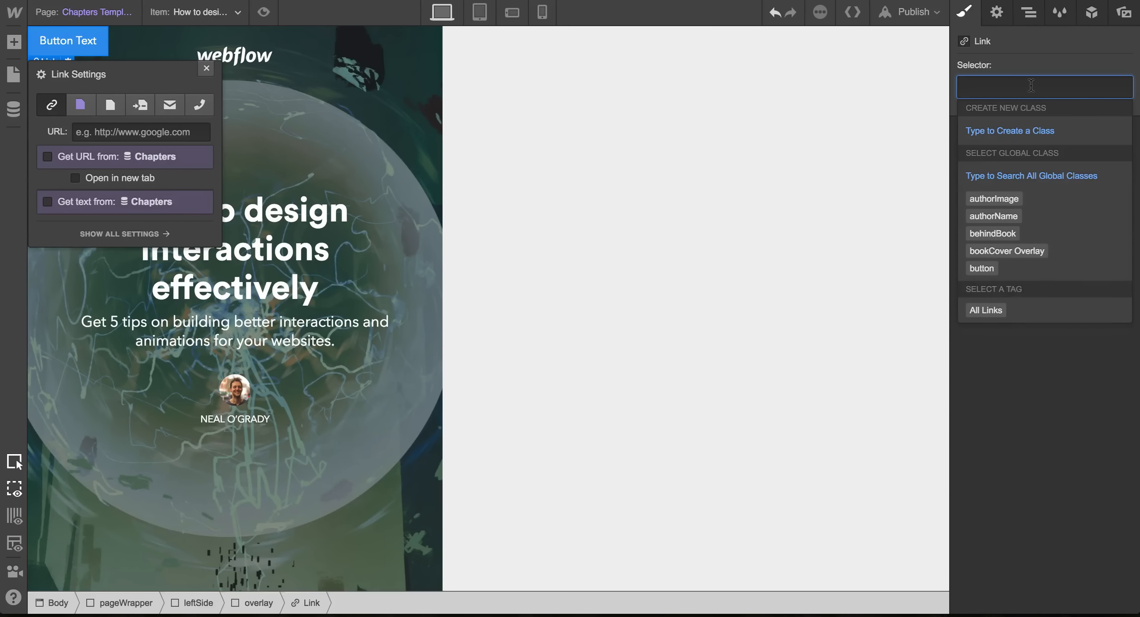
{"action": "type", "text": "chaptersLink"}
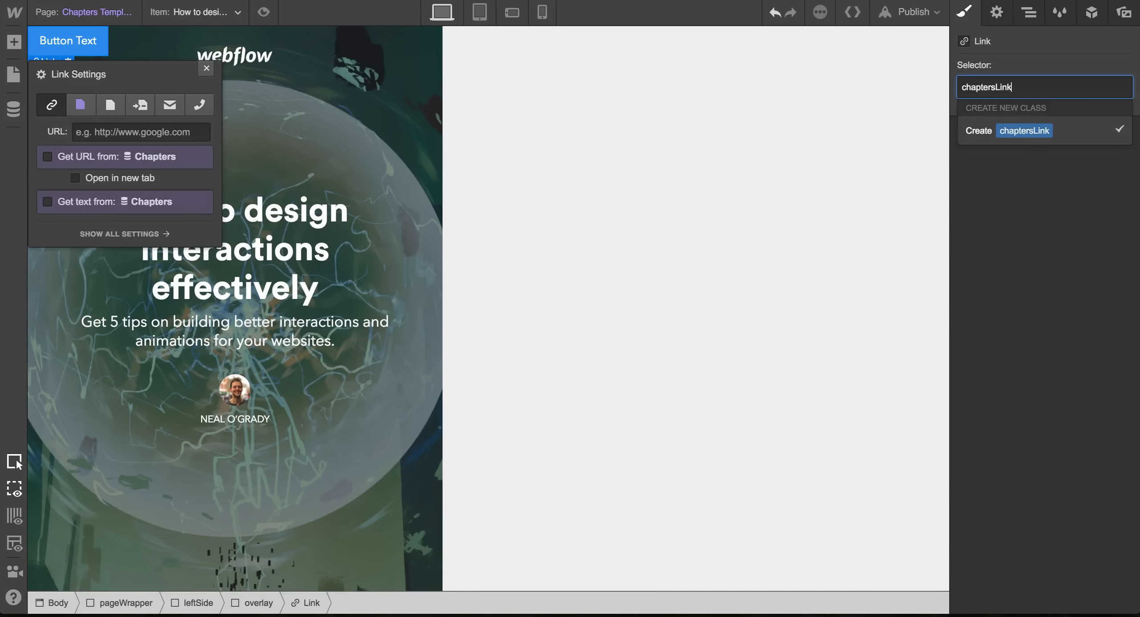
{"action": "key", "text": "Return"}
Position the chaptersLink button absolutely with the bottom-left preset.
{"action": "scroll", "coordinate": [1058, 345], "scroll_direction": "down", "scroll_amount": 2}
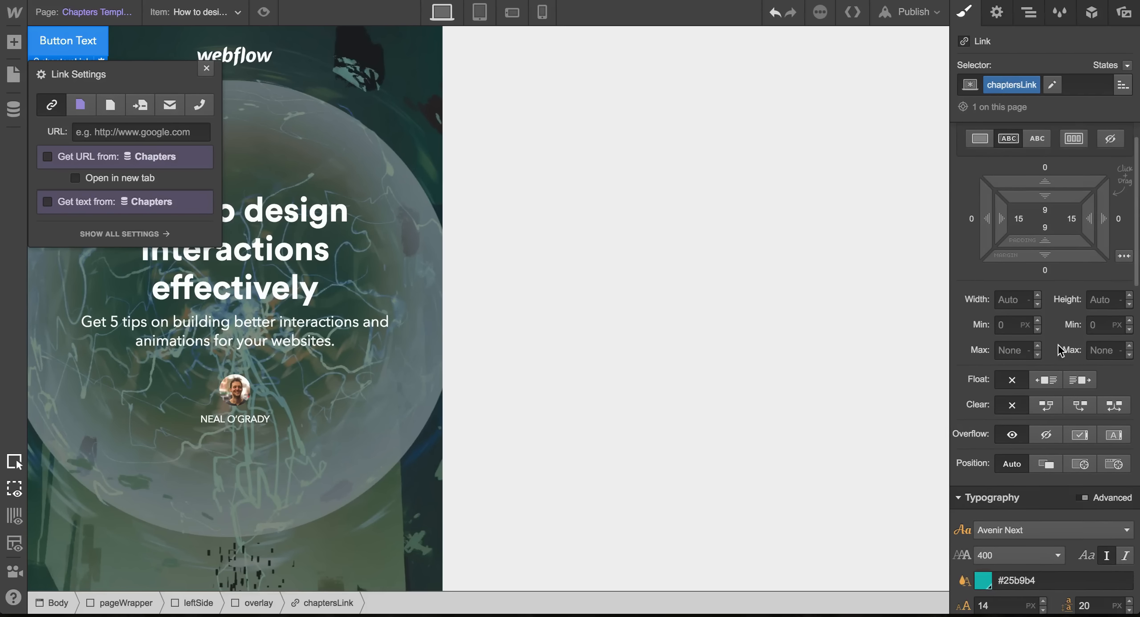
{"action": "left_click", "coordinate": [1080, 464]}
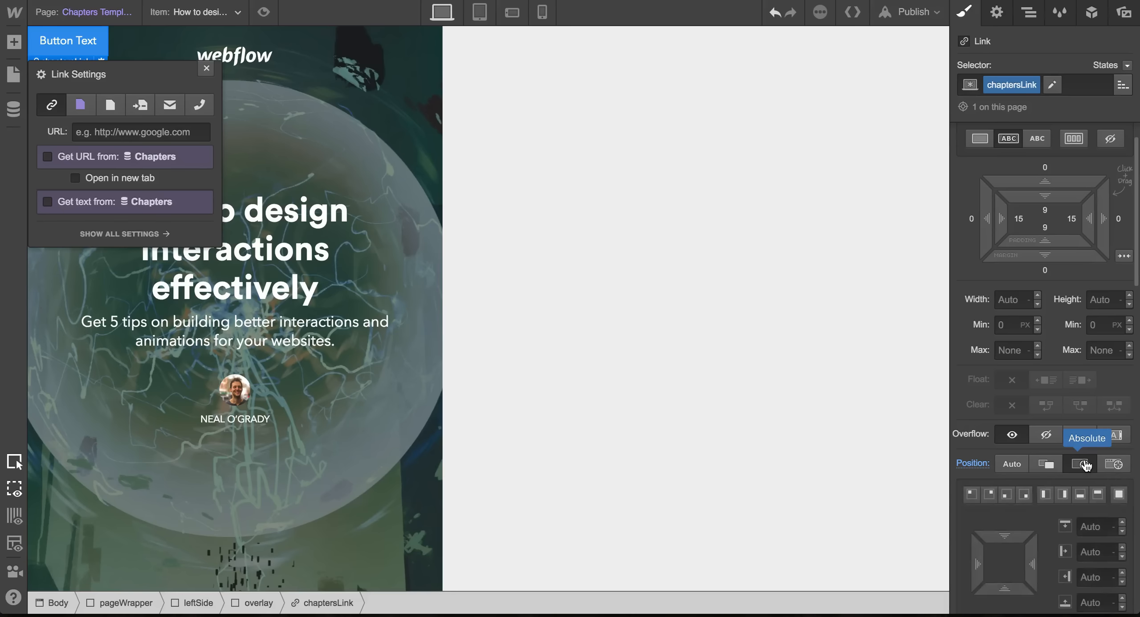
{"action": "left_click", "coordinate": [1008, 496]}
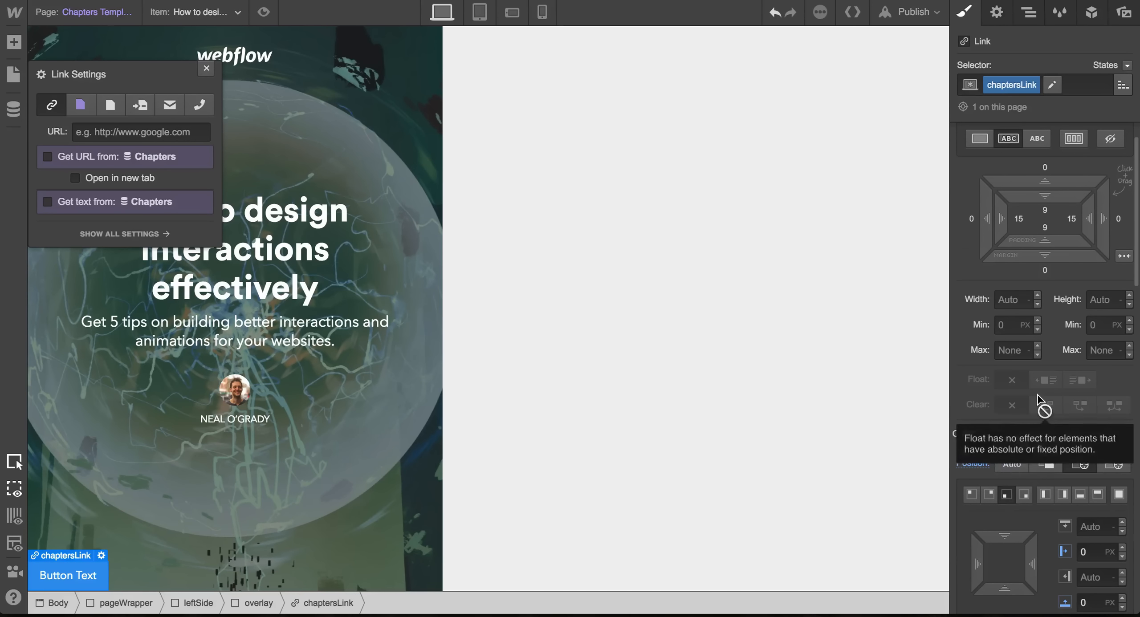
Offset the chaptersLink button 4% from the left and 4% from the bottom of overlay.
{"action": "scroll", "coordinate": [1040, 401], "scroll_direction": "down", "scroll_amount": 4}
{"action": "scroll", "coordinate": [1040, 400], "scroll_direction": "down", "scroll_amount": 1}
{"action": "left_click", "coordinate": [1087, 358]}
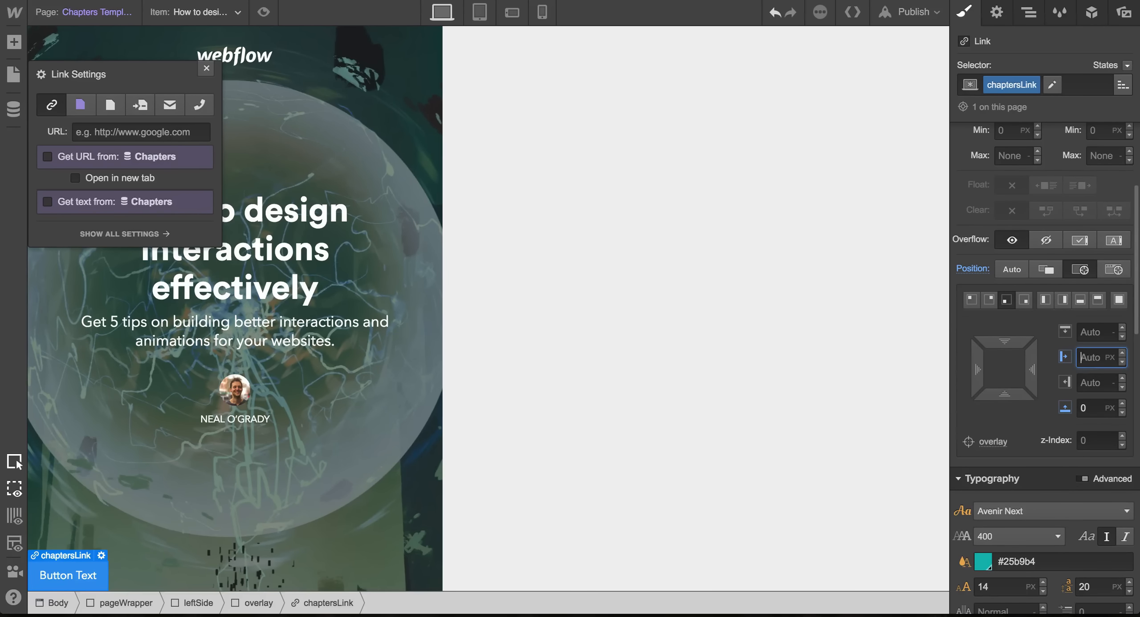
{"action": "type", "text": "3%"}
{"action": "key", "text": "Return"}
{"action": "left_click", "coordinate": [1087, 408]}
{"action": "key", "text": "BackSpace"}
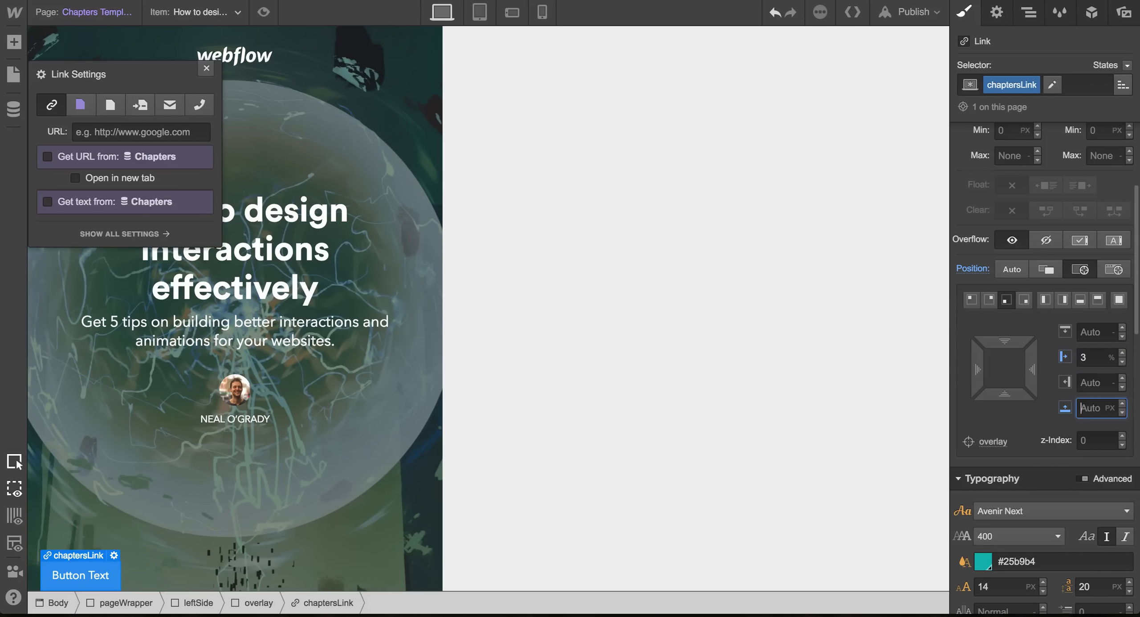
{"action": "key", "text": "Return"}
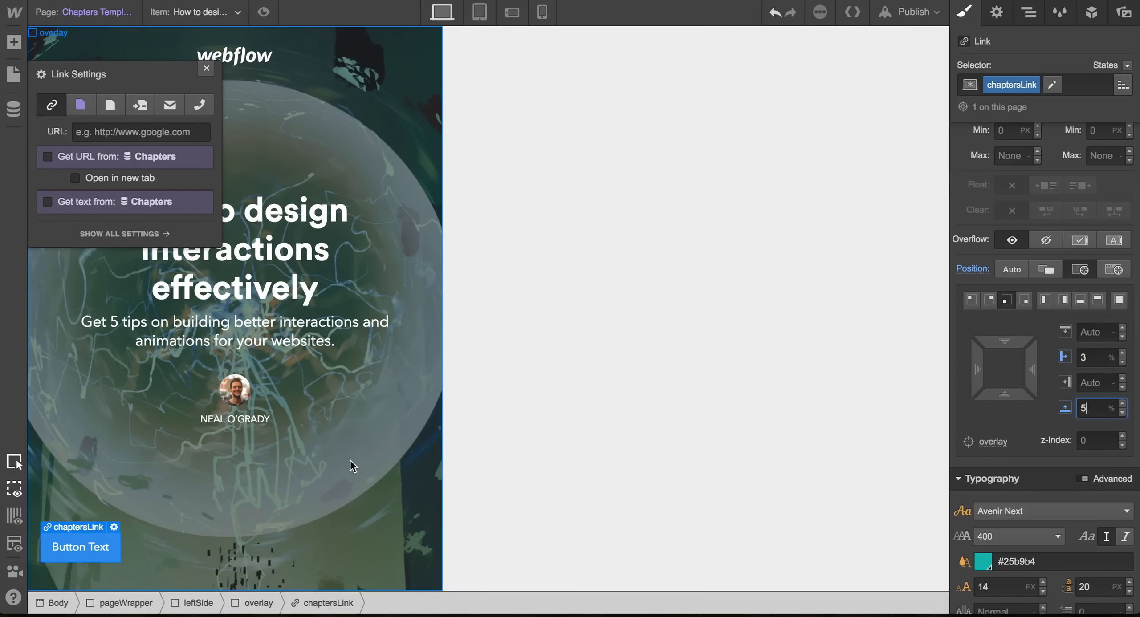
{"action": "left_click", "coordinate": [1121, 354]}
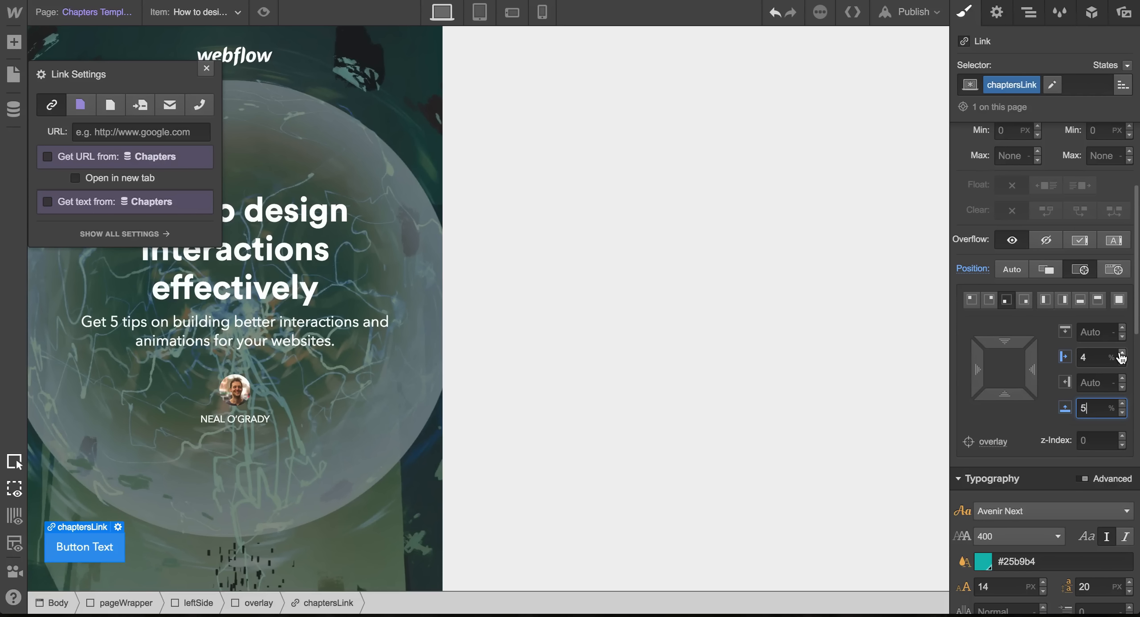
{"action": "left_click", "coordinate": [1122, 413]}
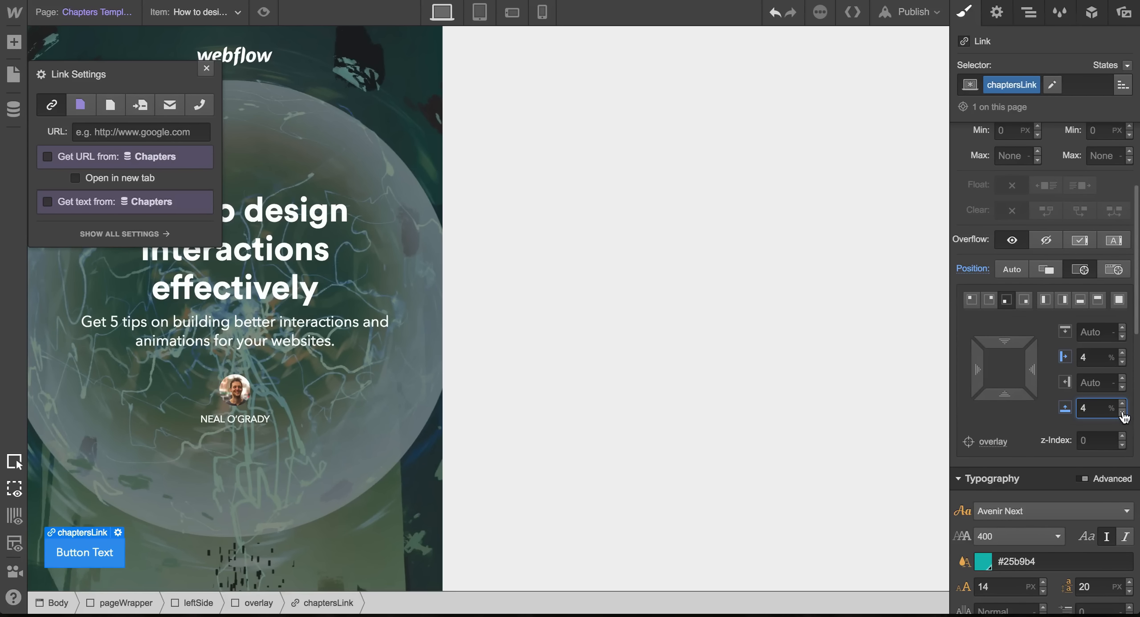
Set the chaptersLink button's background color to white at 100% opacity.
{"action": "scroll", "coordinate": [1050, 256], "scroll_direction": "up", "scroll_amount": 3}
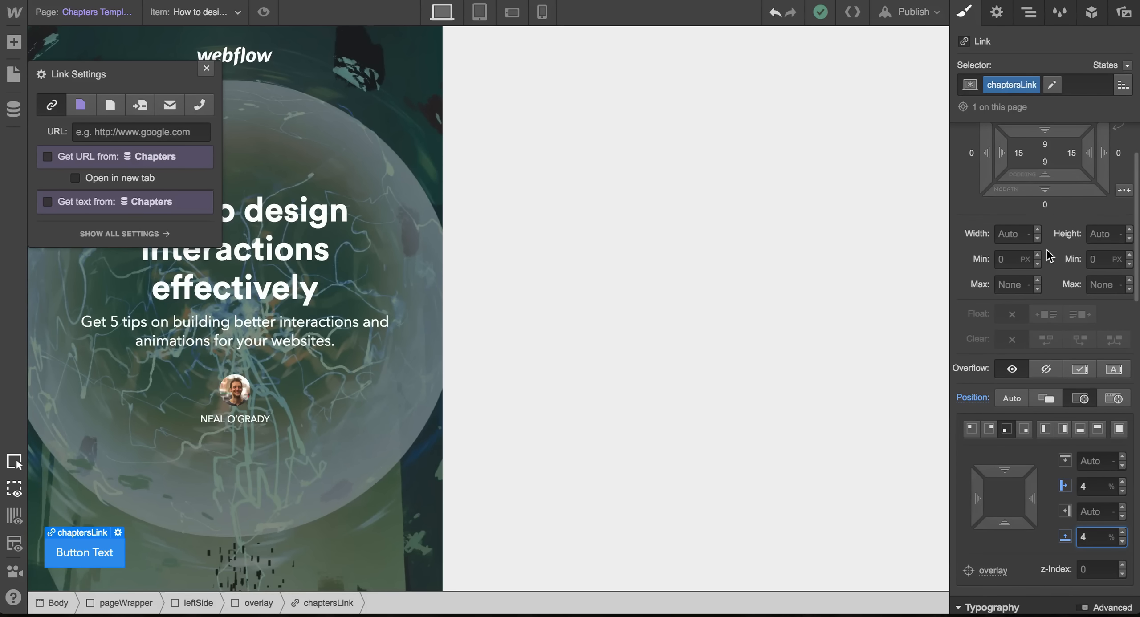
{"action": "scroll", "coordinate": [1049, 256], "scroll_direction": "down", "scroll_amount": 10}
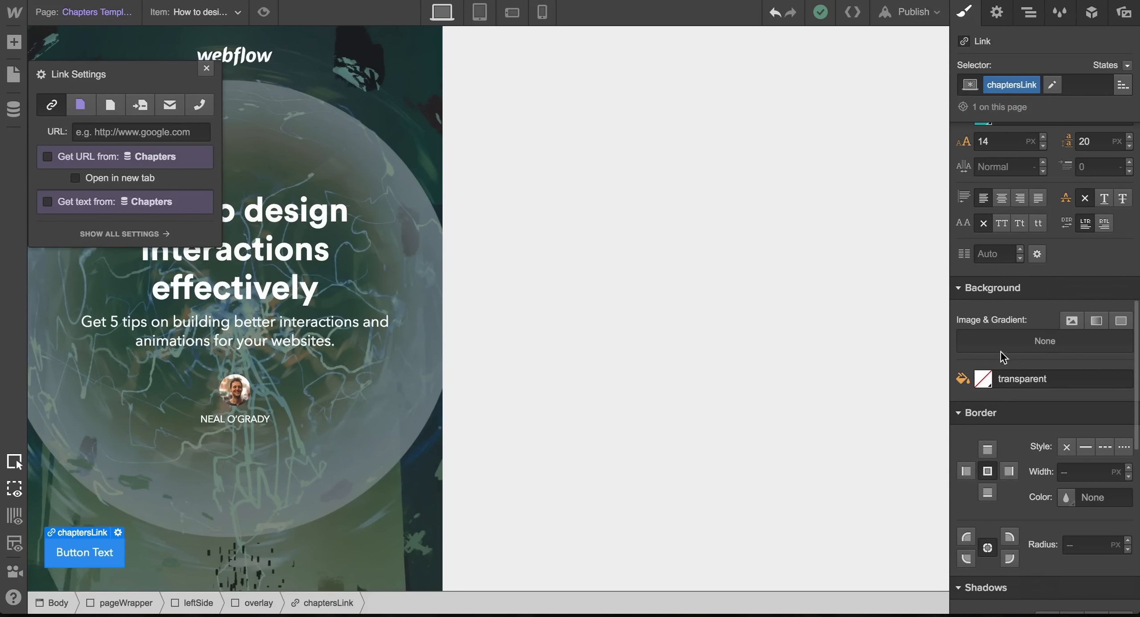
{"action": "left_click", "coordinate": [984, 379]}
{"action": "left_click", "coordinate": [986, 151]}
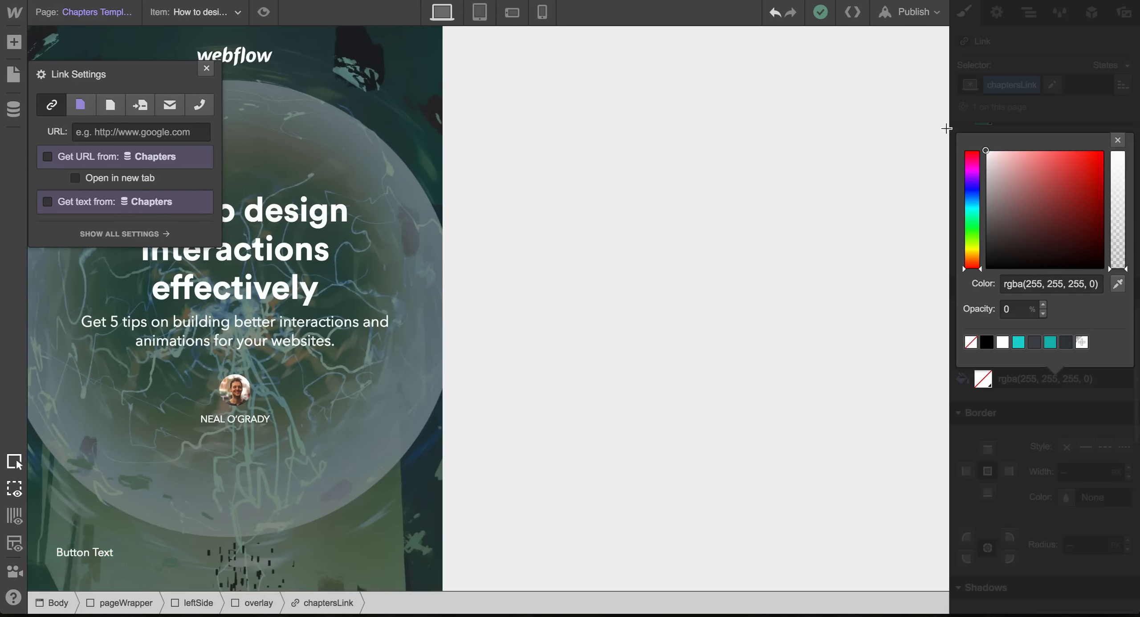
{"action": "left_click_drag", "start_coordinate": [1124, 183], "coordinate": [1120, 150]}
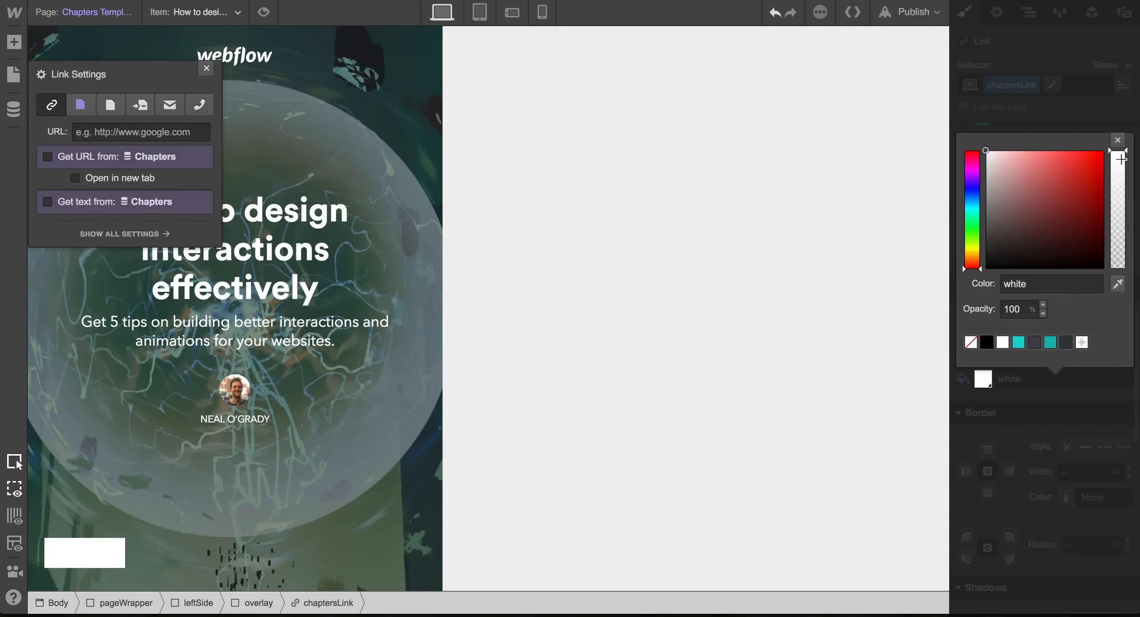
{"action": "left_click", "coordinate": [1118, 140]}
Set the chaptersLink button's text color to #313131 and its left padding to 50 px.
{"action": "scroll", "coordinate": [1088, 254], "scroll_direction": "up", "scroll_amount": 5}
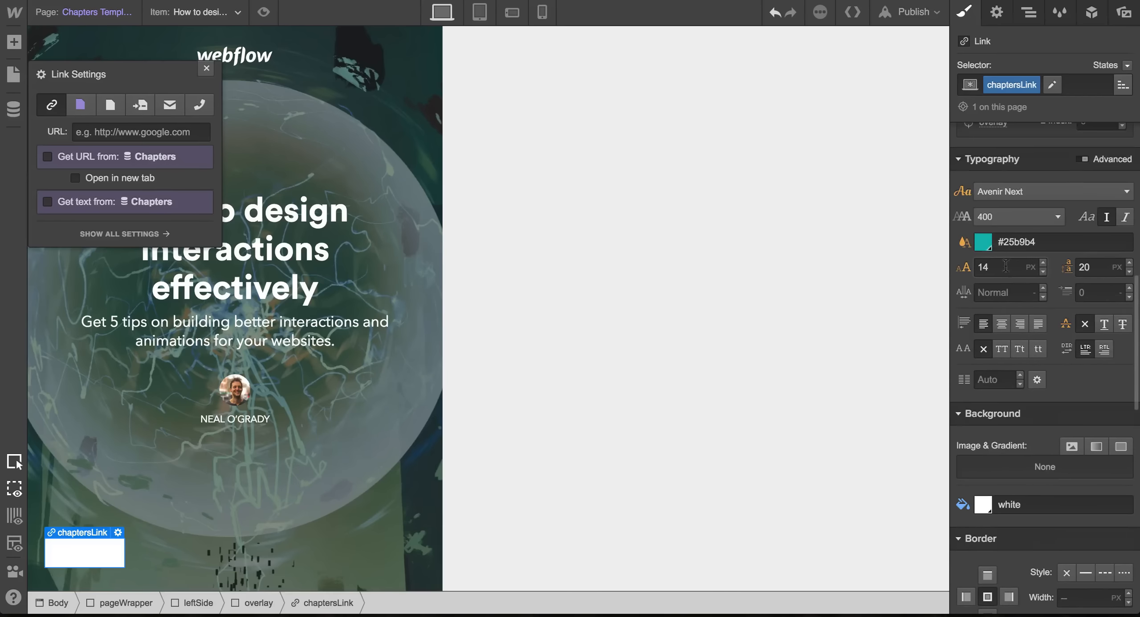
{"action": "left_click", "coordinate": [983, 243]}
{"action": "left_click", "coordinate": [985, 359]}
{"action": "left_click_drag", "start_coordinate": [974, 361], "coordinate": [962, 379]}
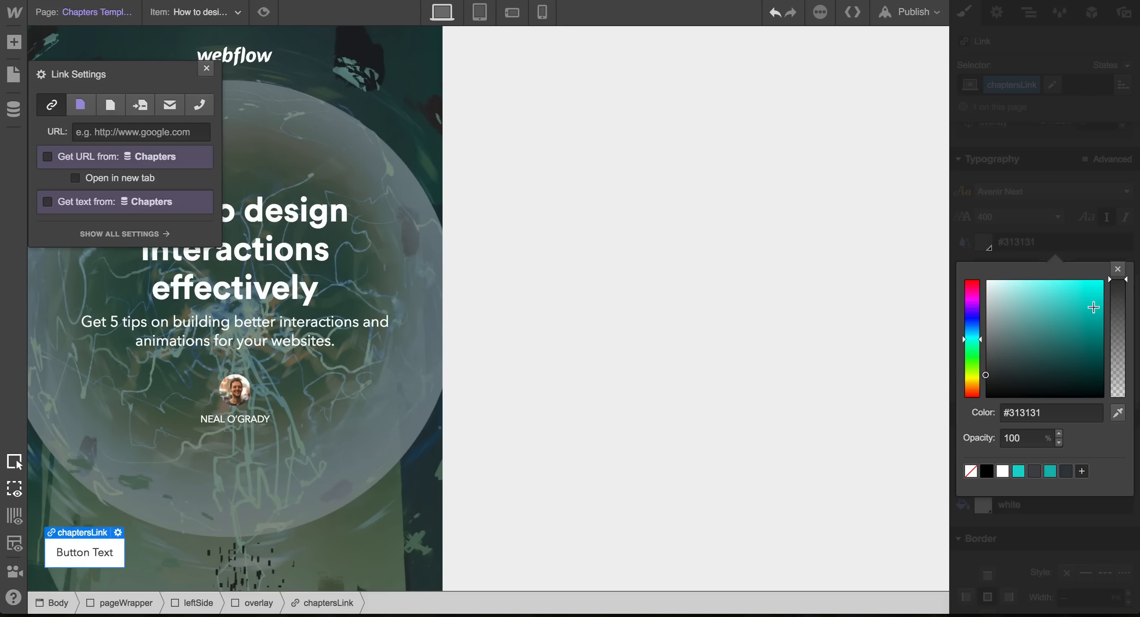
{"action": "left_click", "coordinate": [1117, 270]}
{"action": "scroll", "coordinate": [1069, 273], "scroll_direction": "up", "scroll_amount": 5}
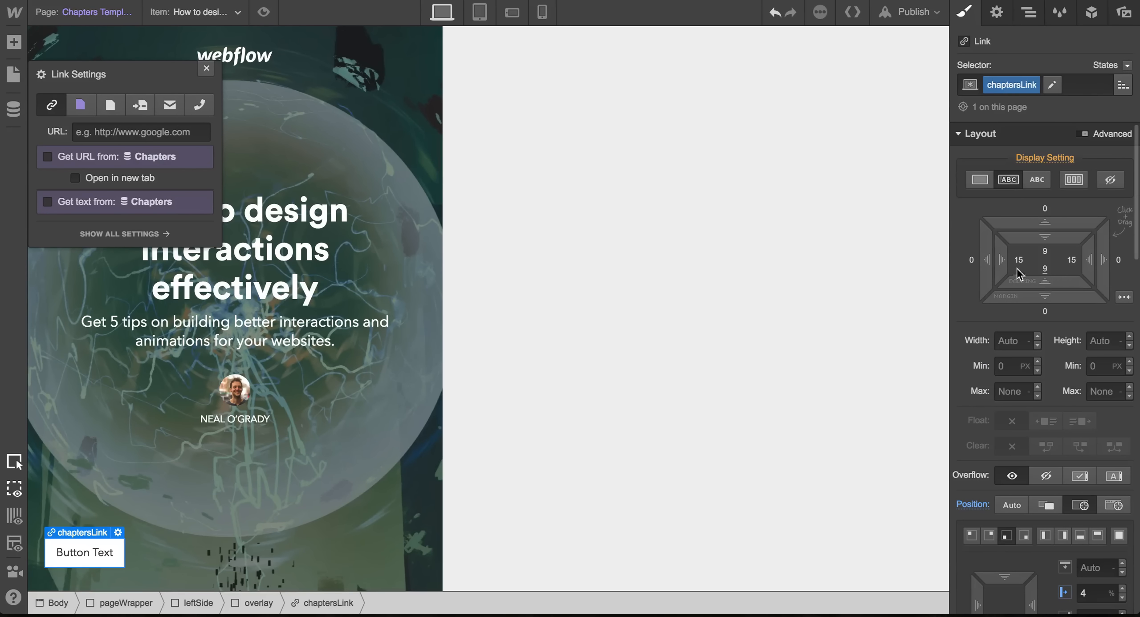
{"action": "left_click_drag", "start_coordinate": [1040, 259], "coordinate": [1087, 264]}
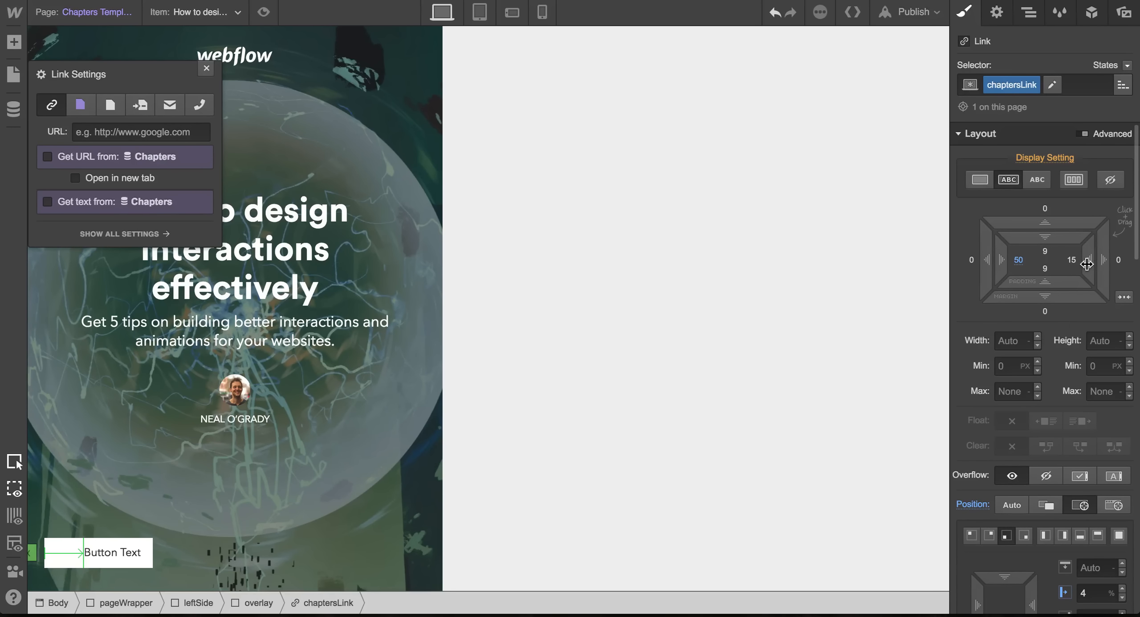
Add menu-dark.svg as the chaptersLink button's background image.
{"action": "scroll", "coordinate": [1060, 399], "scroll_direction": "down", "scroll_amount": 8}
{"action": "scroll", "coordinate": [1060, 399], "scroll_direction": "down", "scroll_amount": 6}
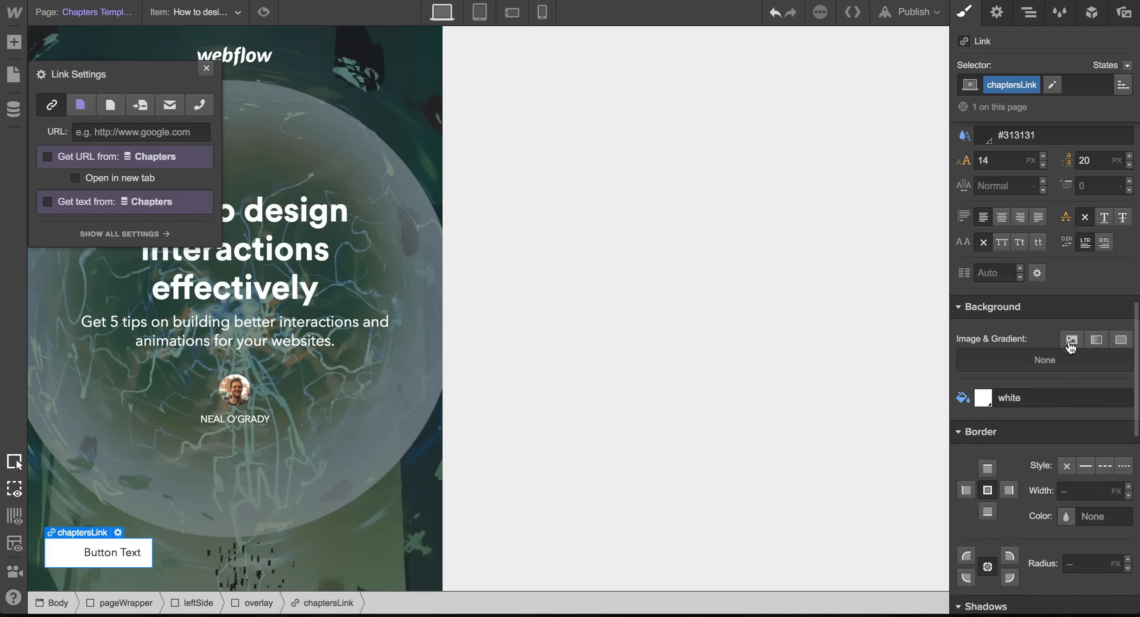
{"action": "left_click", "coordinate": [1071, 341]}
{"action": "left_click", "coordinate": [1022, 174]}
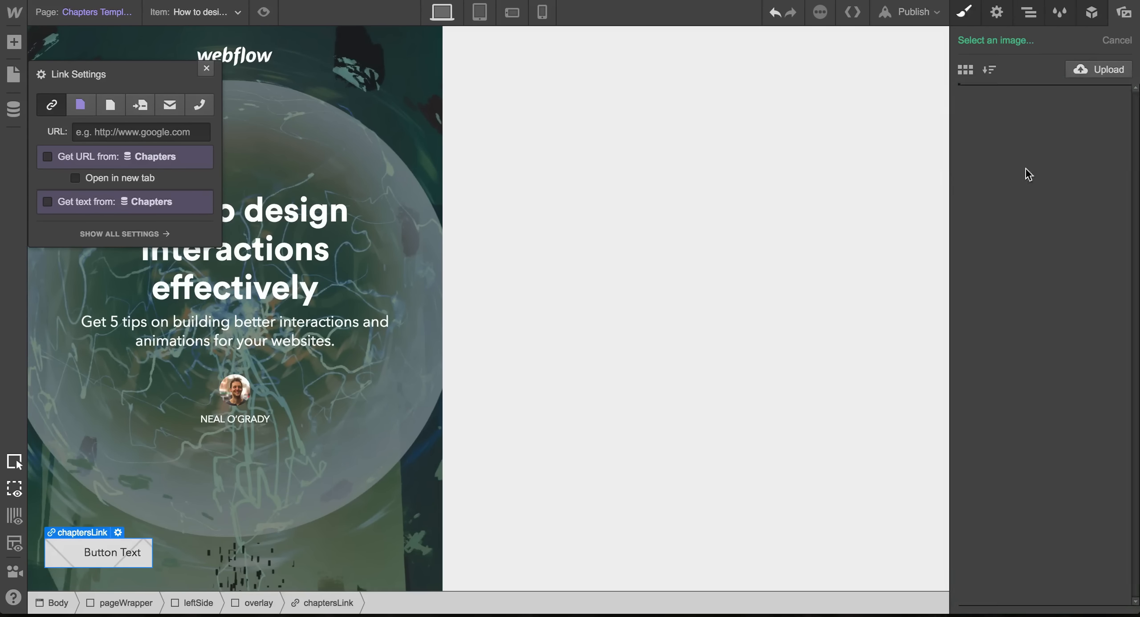
{"action": "scroll", "coordinate": [1051, 374], "scroll_direction": "down", "scroll_amount": 5}
{"action": "scroll", "coordinate": [1051, 374], "scroll_direction": "down", "scroll_amount": 2}
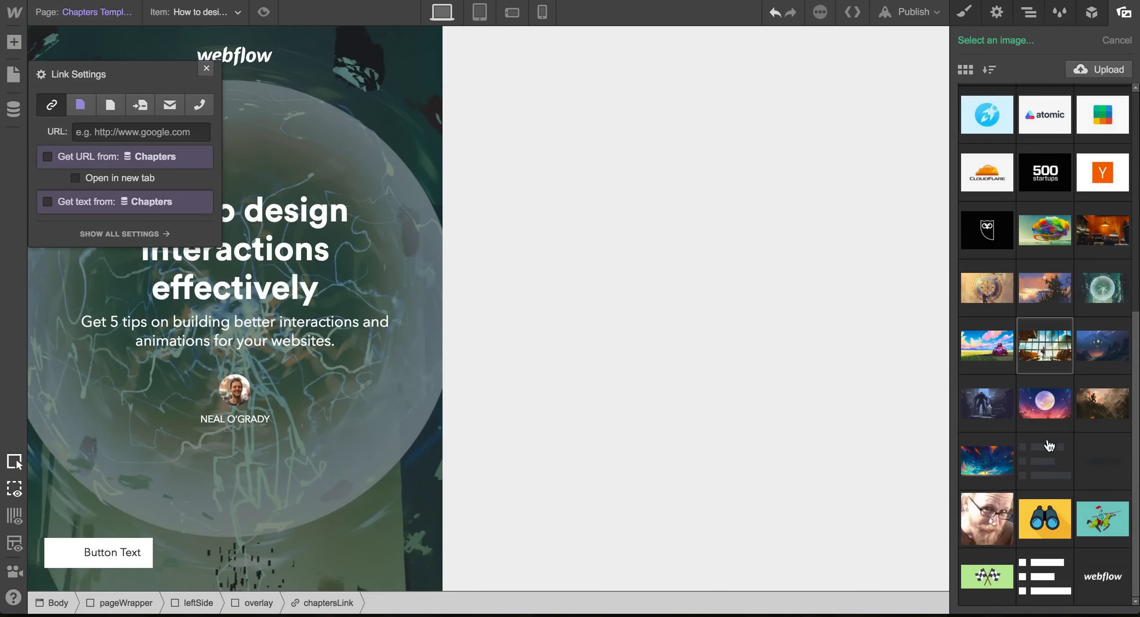
{"action": "left_click", "coordinate": [1047, 463]}
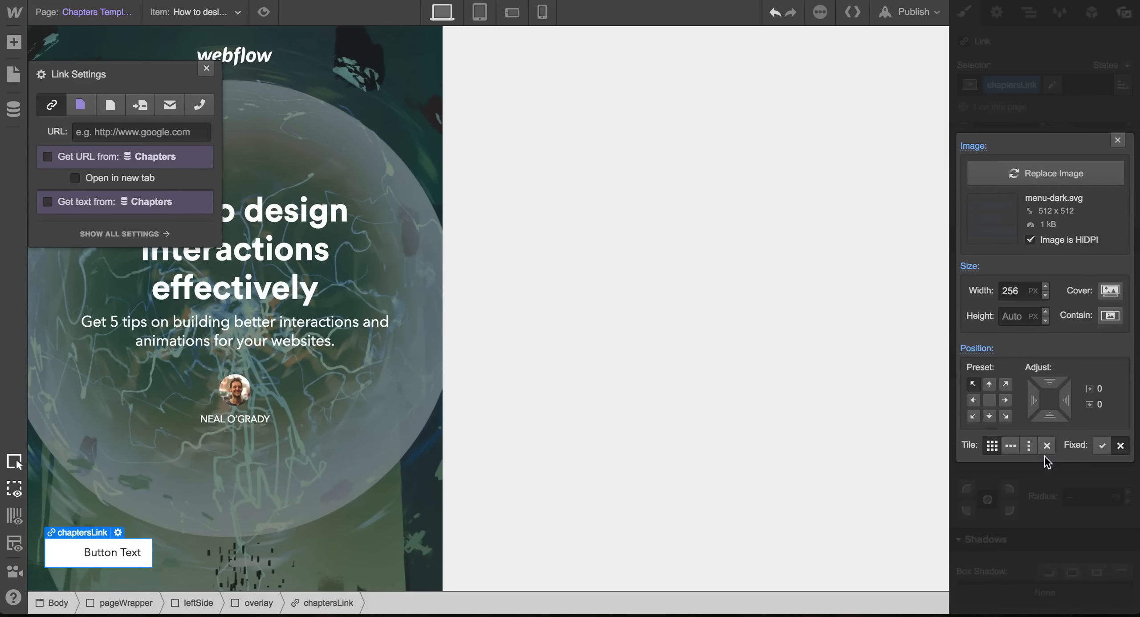
Set the menu icon background to 15 px wide, not repeating, vertically centered and 15 px from the button's left edge.
{"action": "left_click", "coordinate": [974, 400]}
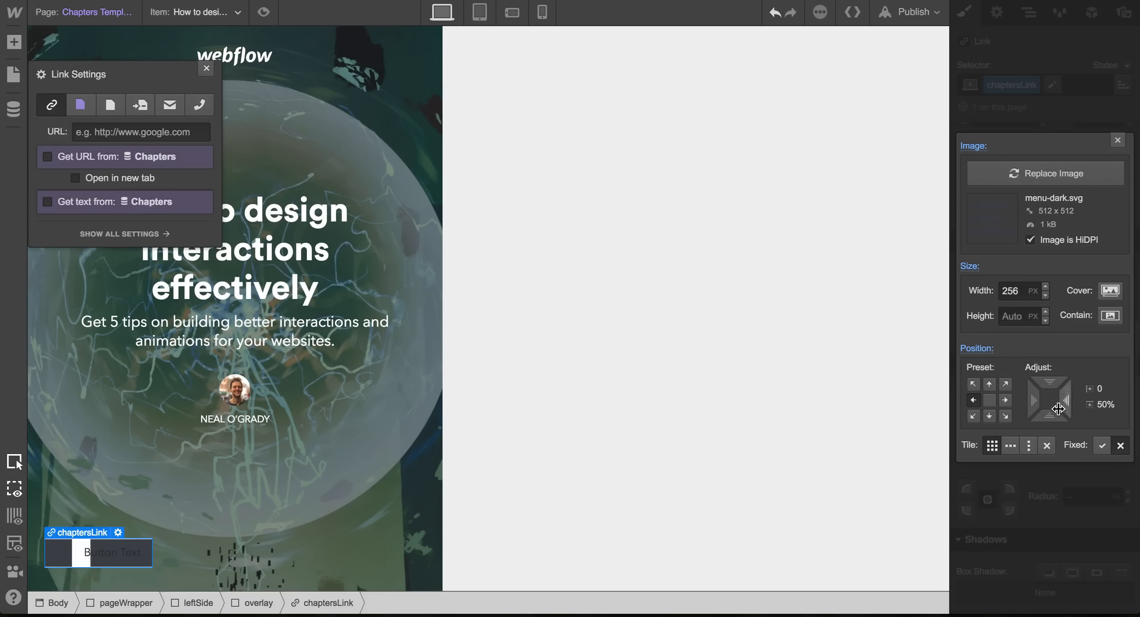
{"action": "left_click", "coordinate": [1047, 446]}
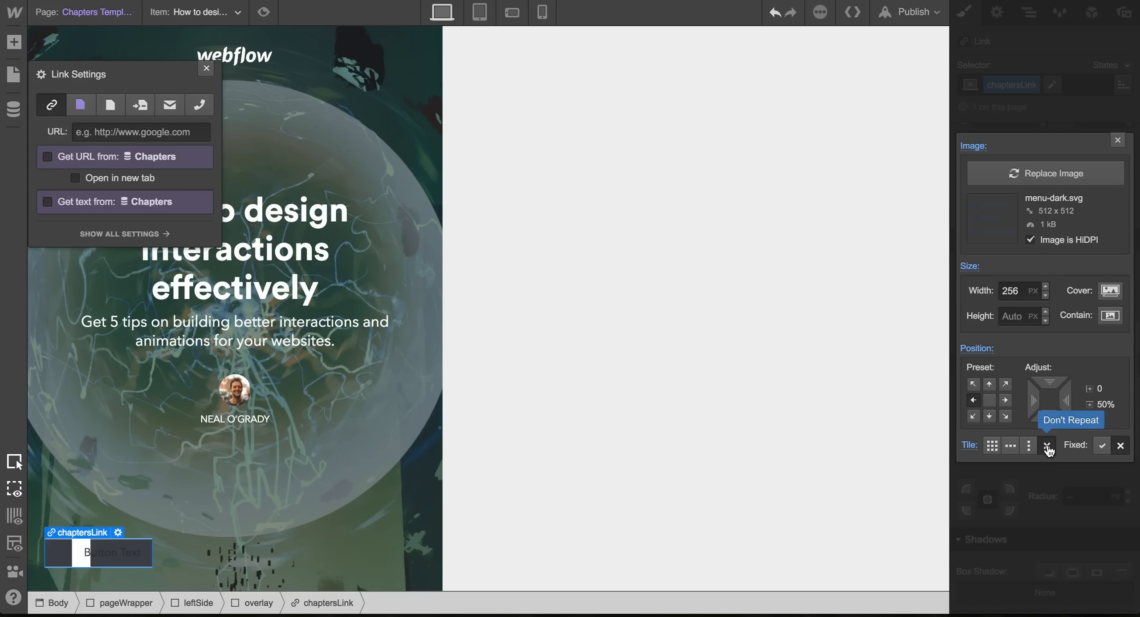
{"action": "left_click", "coordinate": [1020, 292]}
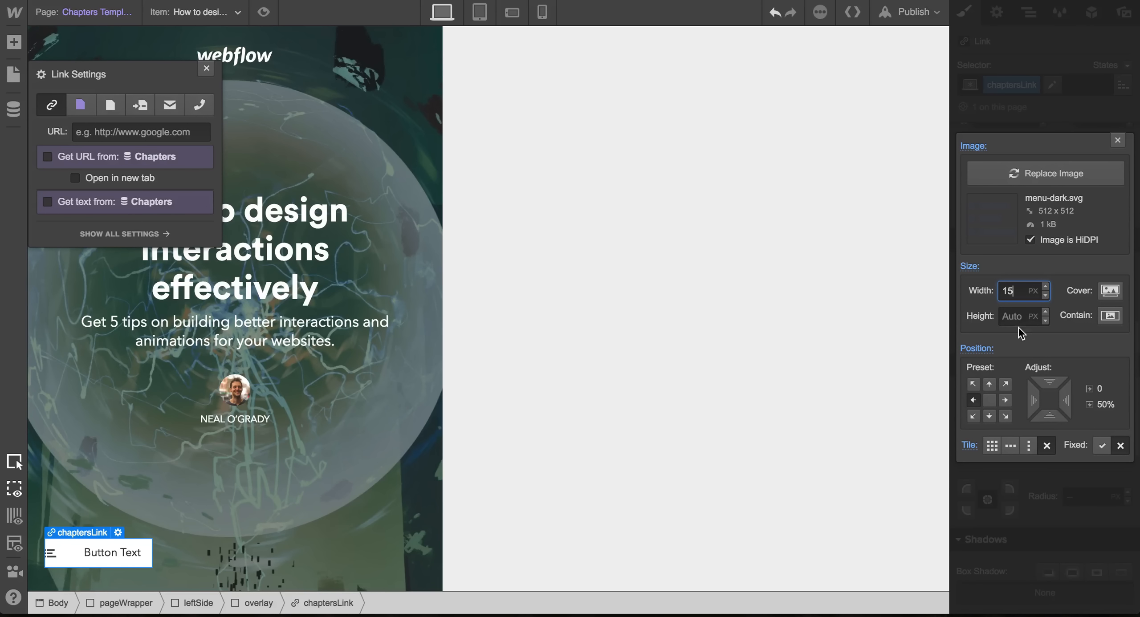
{"action": "left_click_drag", "start_coordinate": [1034, 403], "coordinate": [1071, 400]}
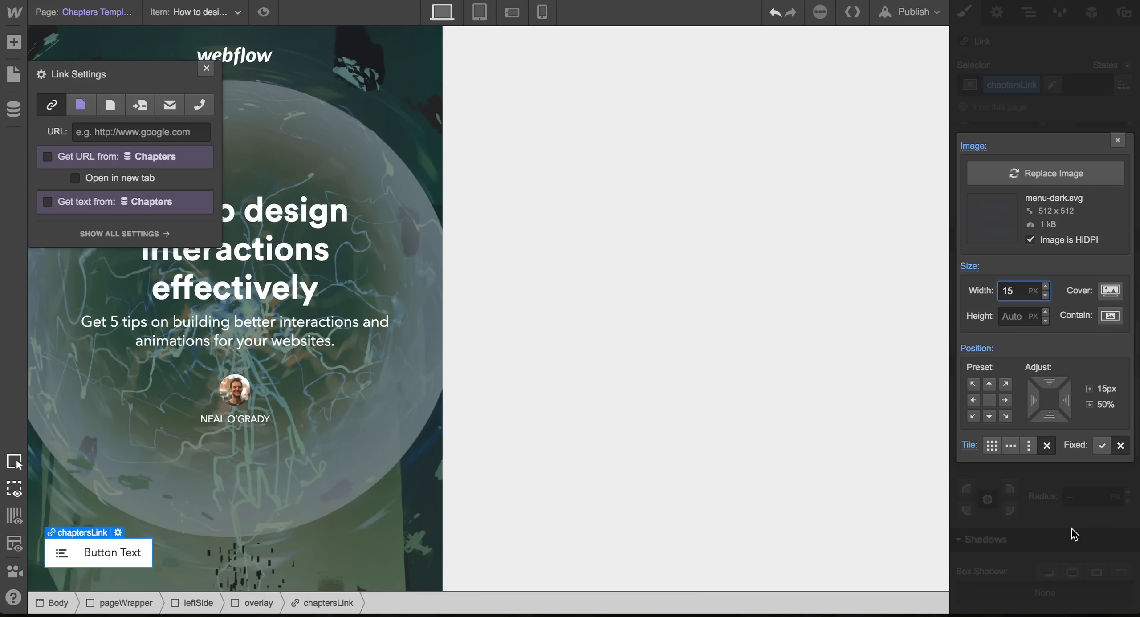
{"action": "left_click", "coordinate": [1118, 140]}
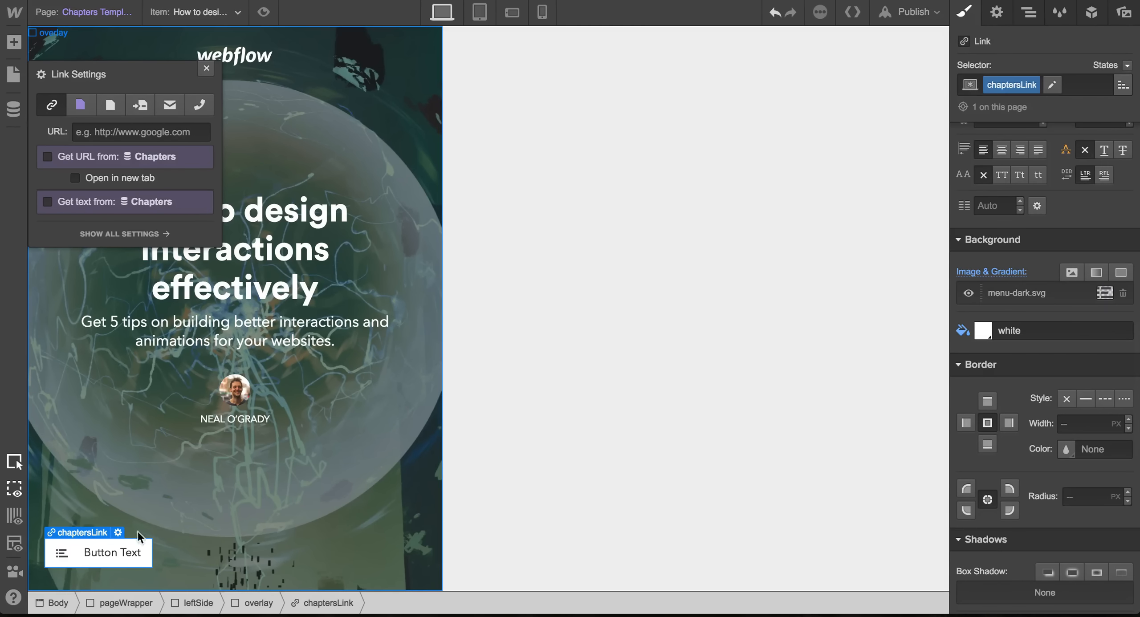
Replace the chaptersLink button's text with "View all chapters".
{"action": "double_click", "coordinate": [119, 553]}
{"action": "type", "text": "V"}
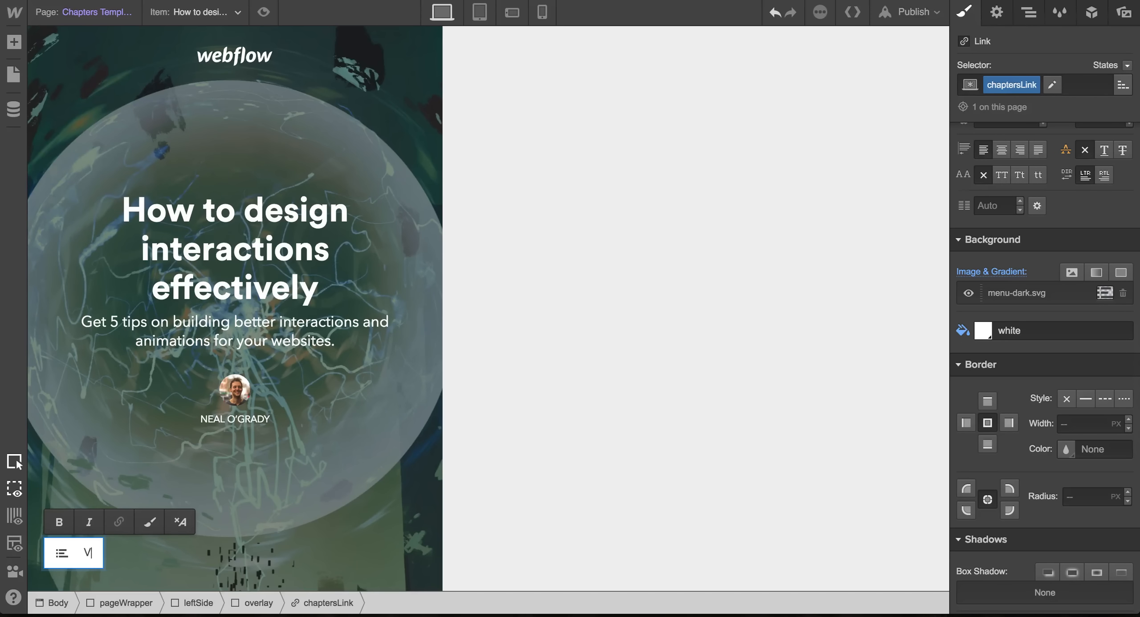
{"action": "type", "text": "iew all cha"}
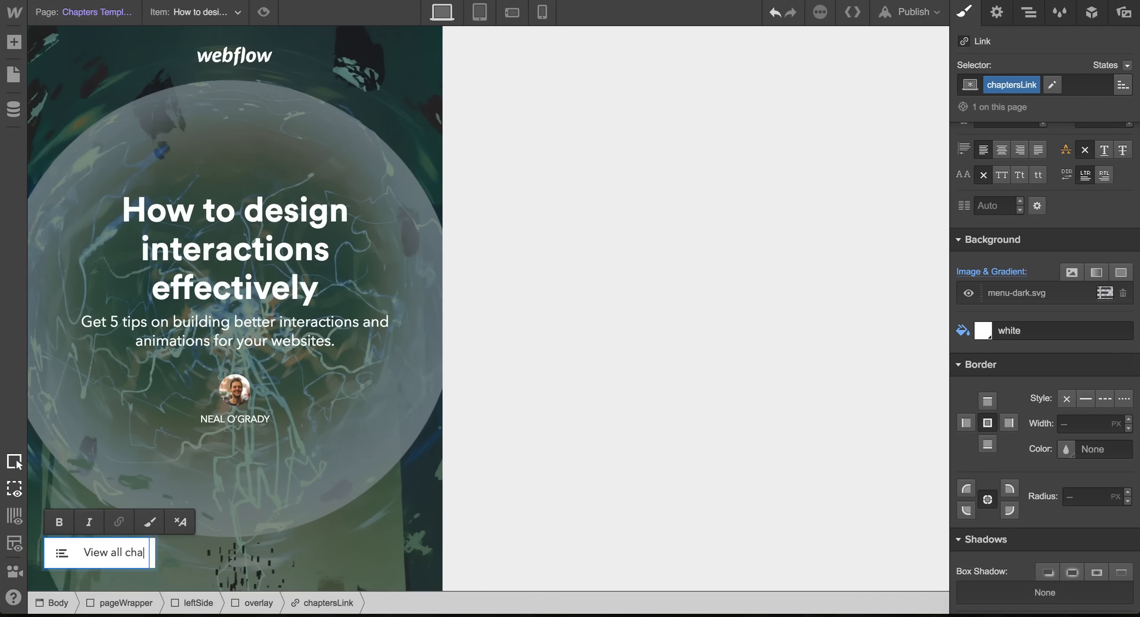
{"action": "type", "text": "pters"}
{"action": "left_click", "coordinate": [241, 537]}
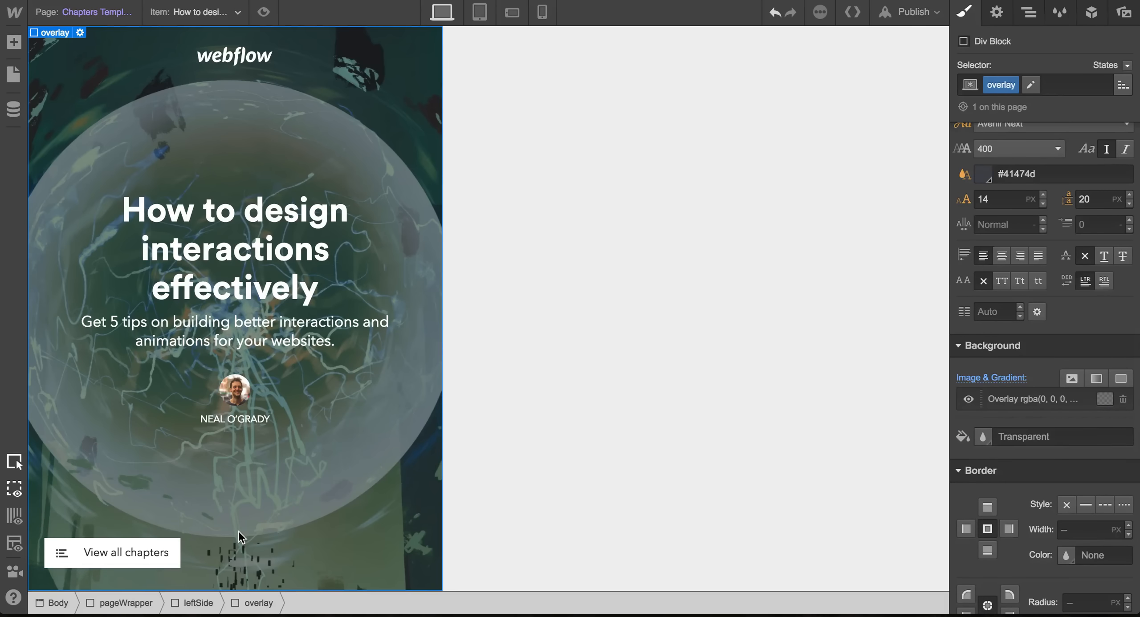
{"action": "left_click", "coordinate": [161, 553]}
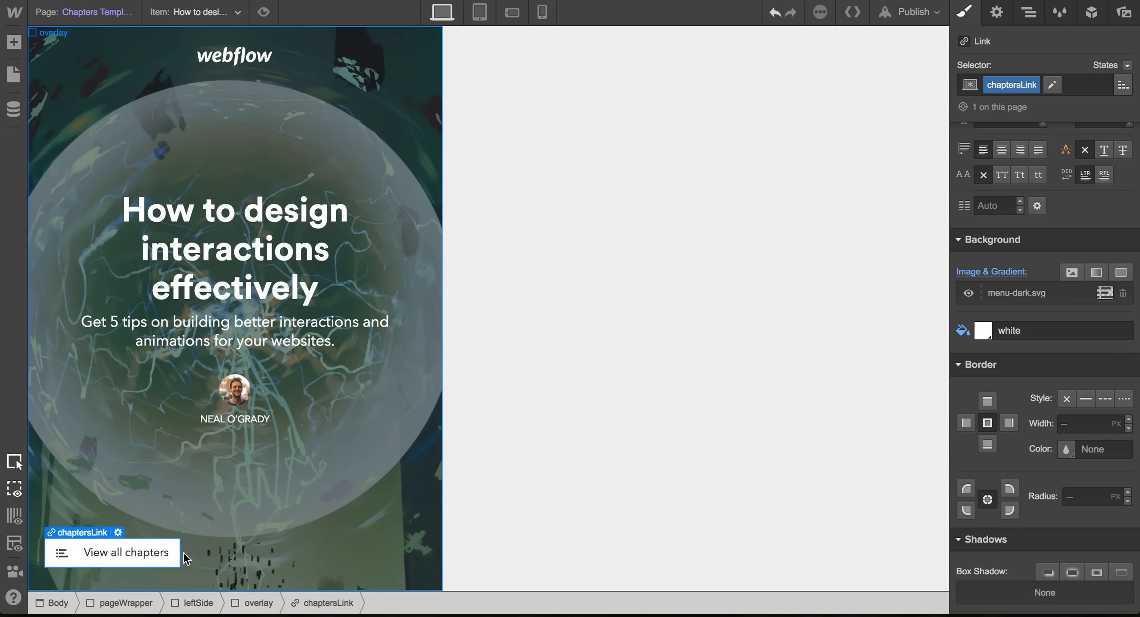
Open the chapters list on the published ebook page to examine its layout, and close it again.
{"action": "left_click", "coordinate": [180, 514]}
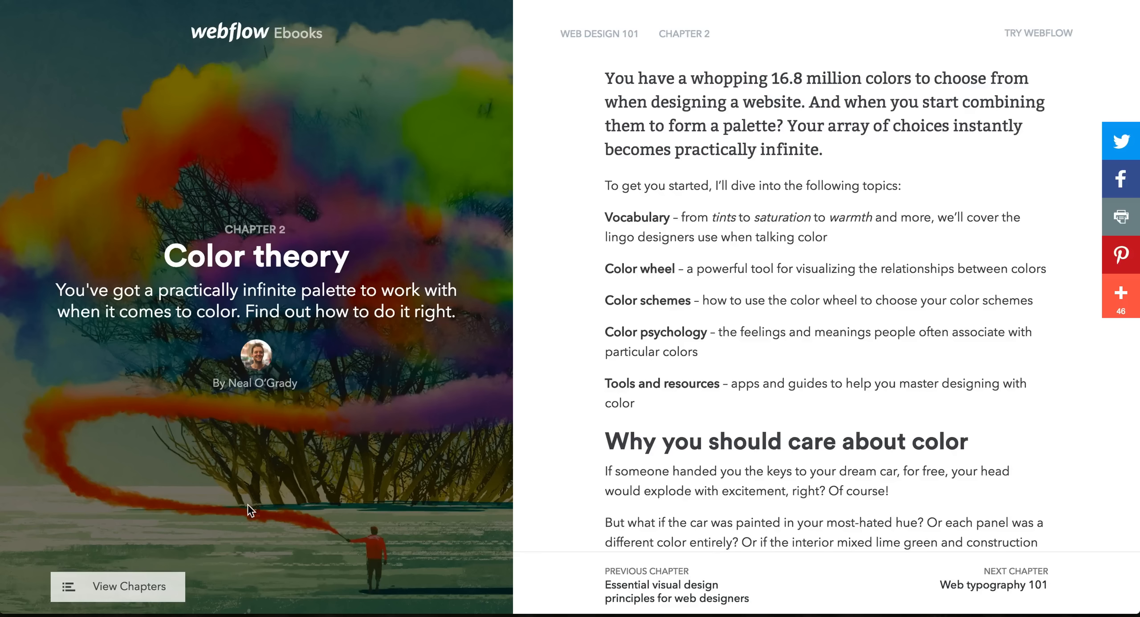
{"action": "left_click", "coordinate": [121, 585]}
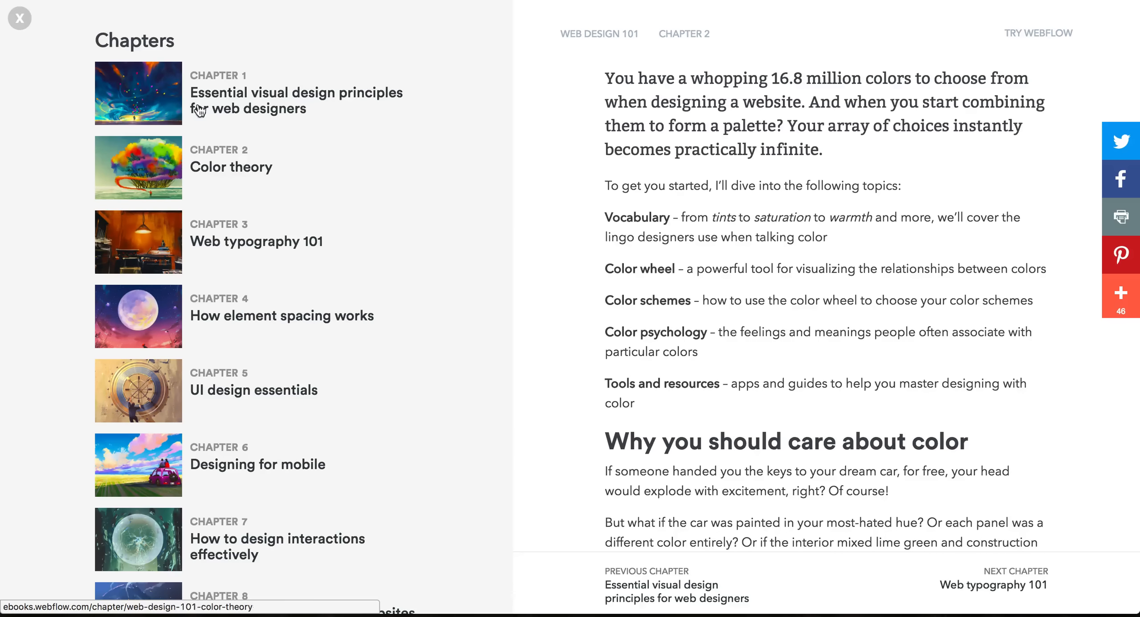
{"action": "left_click", "coordinate": [19, 19]}
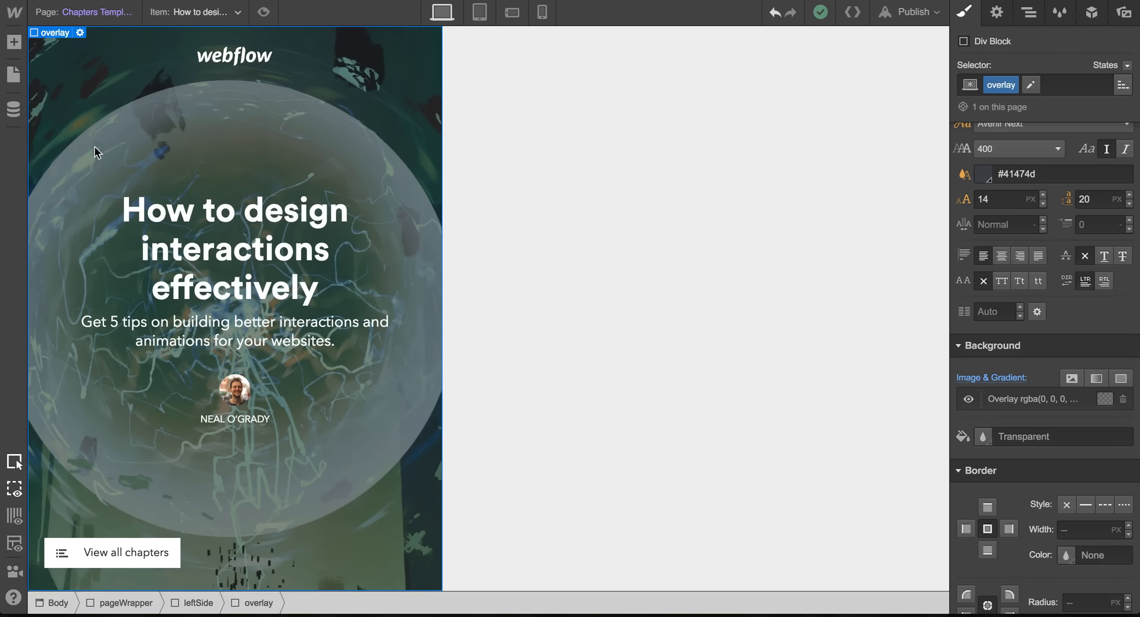
Add a div block to the page and move it inside pageWrapper, ahead of leftSide.
{"action": "left_click", "coordinate": [16, 45]}
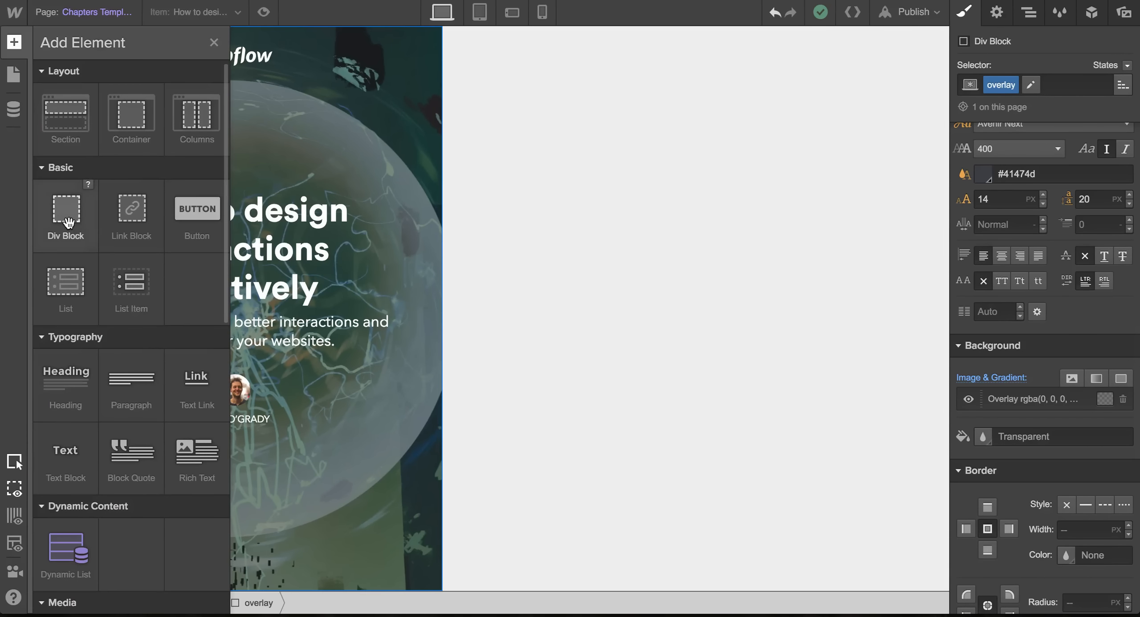
{"action": "left_click_drag", "start_coordinate": [69, 223], "coordinate": [615, 187]}
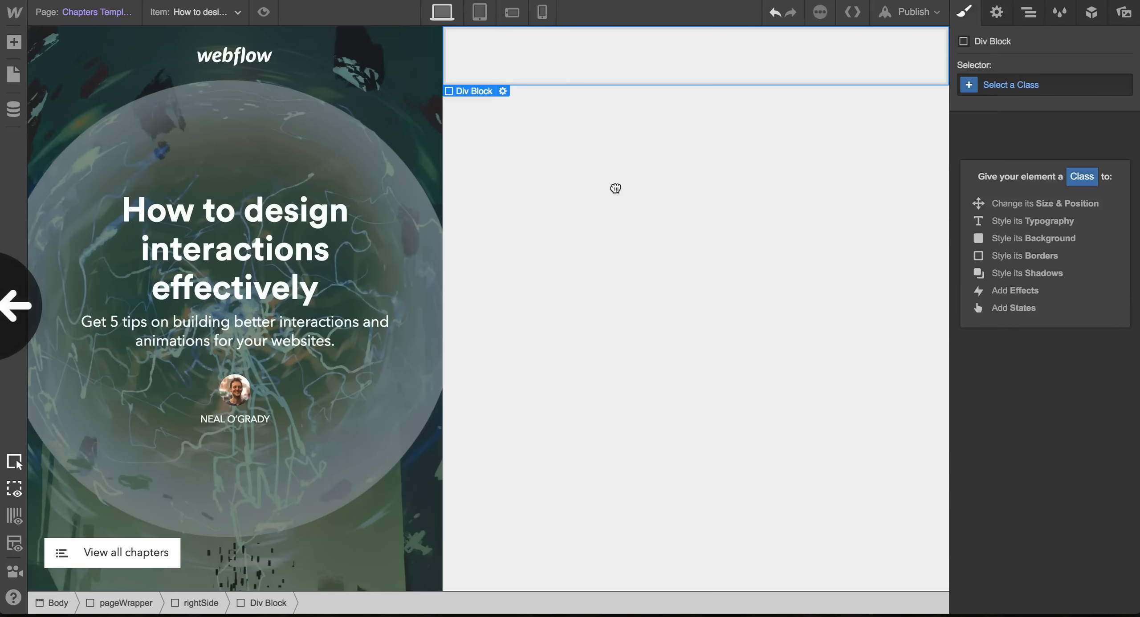
{"action": "left_click_drag", "start_coordinate": [641, 38], "coordinate": [1016, 95]}
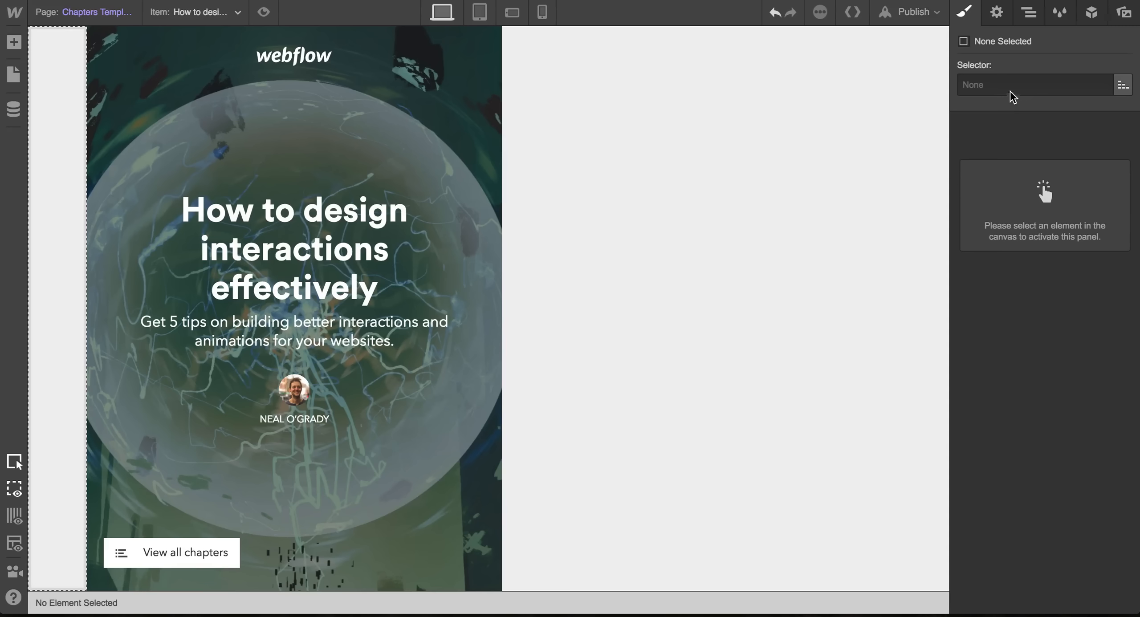
Give the new div block beside the cover side the new class chapterWrapper.
{"action": "left_click", "coordinate": [44, 176]}
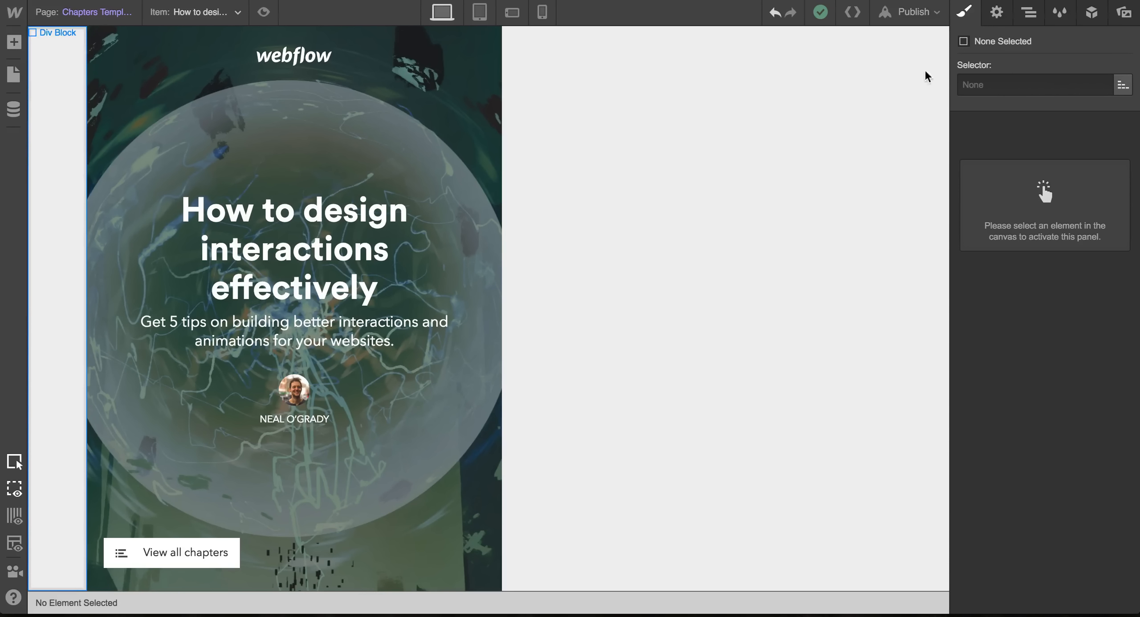
{"action": "left_click", "coordinate": [1029, 78]}
{"action": "type", "text": "chap"}
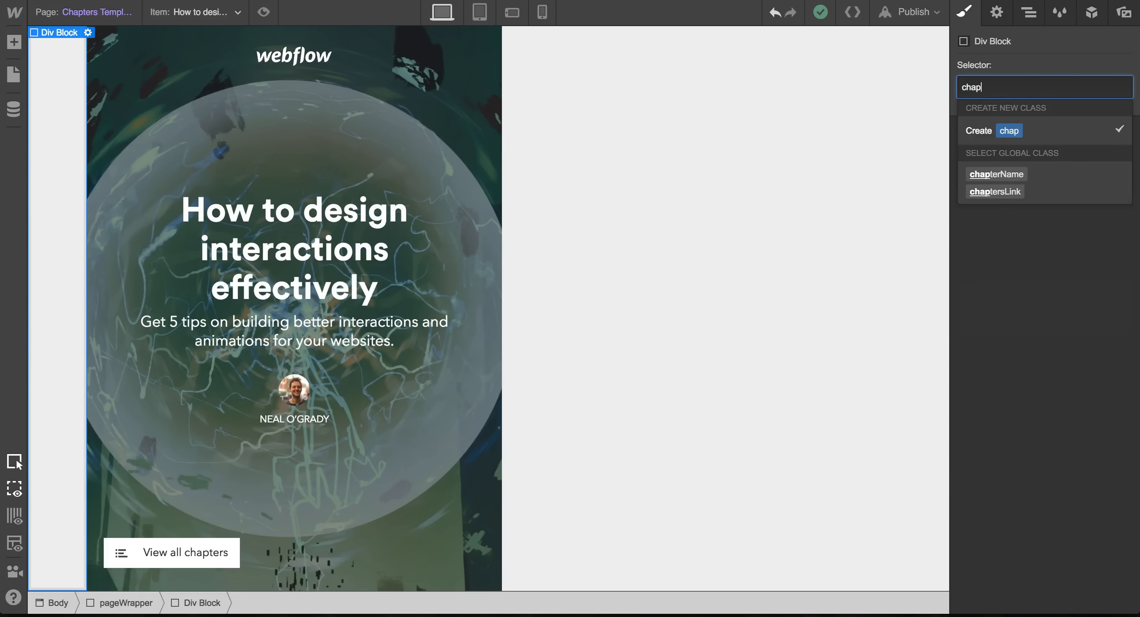
{"action": "type", "text": "terWrapper"}
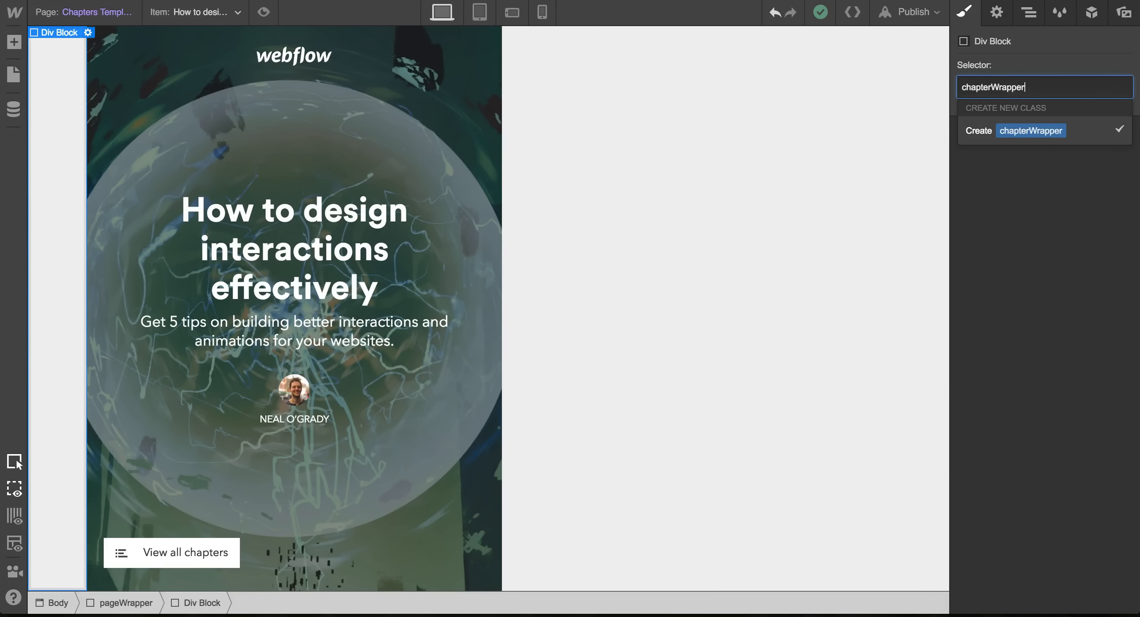
{"action": "key", "text": "Return"}
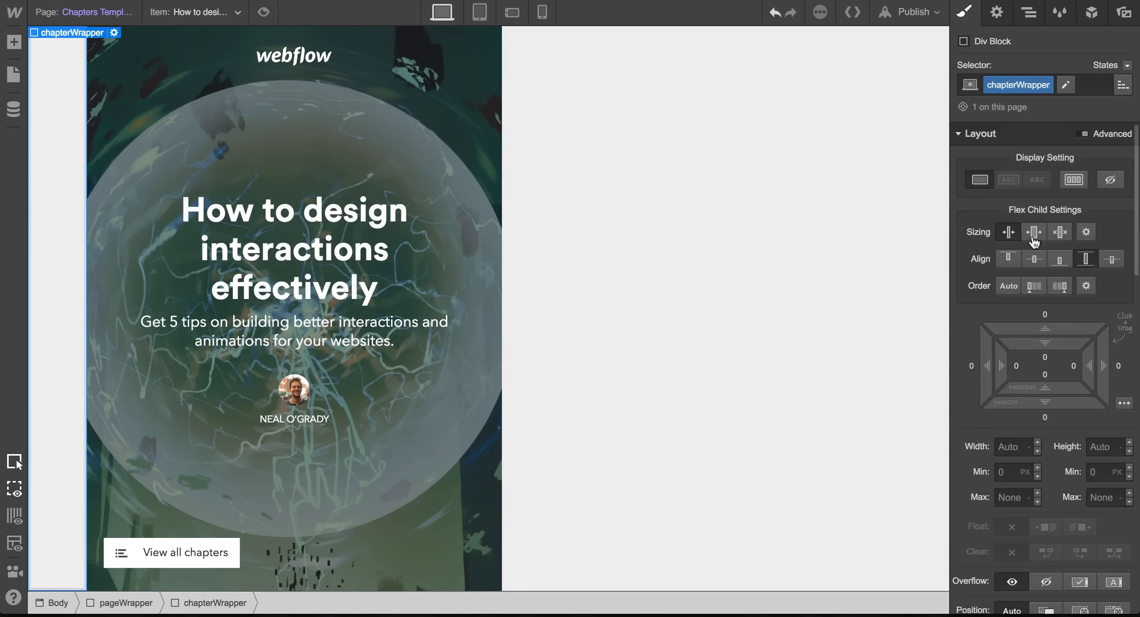
Set the chapterWrapper div's width to 45%.
{"action": "scroll", "coordinate": [1047, 272], "scroll_direction": "down", "scroll_amount": 2}
{"action": "scroll", "coordinate": [1047, 273], "scroll_direction": "down", "scroll_amount": 1}
{"action": "left_click", "coordinate": [1010, 365]}
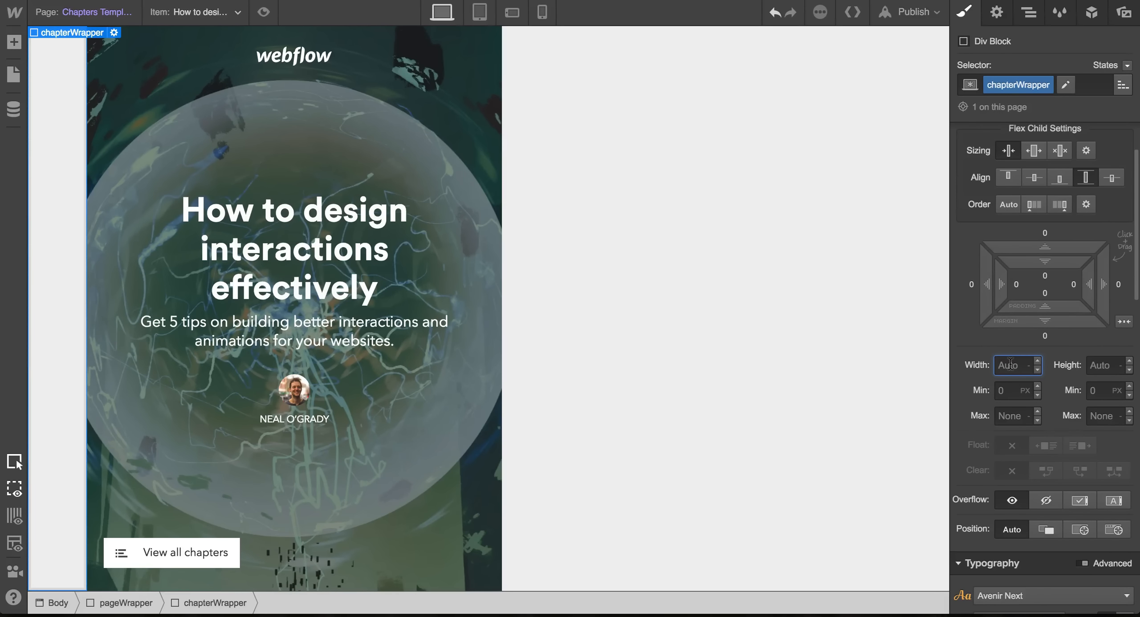
{"action": "type", "text": "45%"}
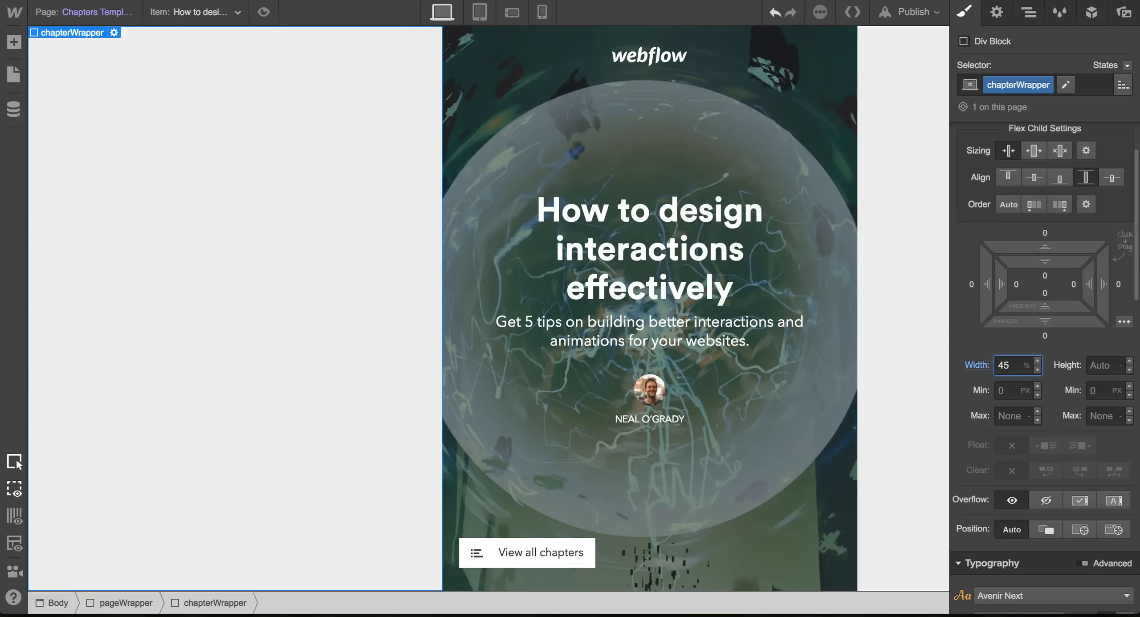
Make chapterWrapper fixed in position with the Left preset and set its z-index to 999.
{"action": "scroll", "coordinate": [1048, 426], "scroll_direction": "down", "scroll_amount": 3}
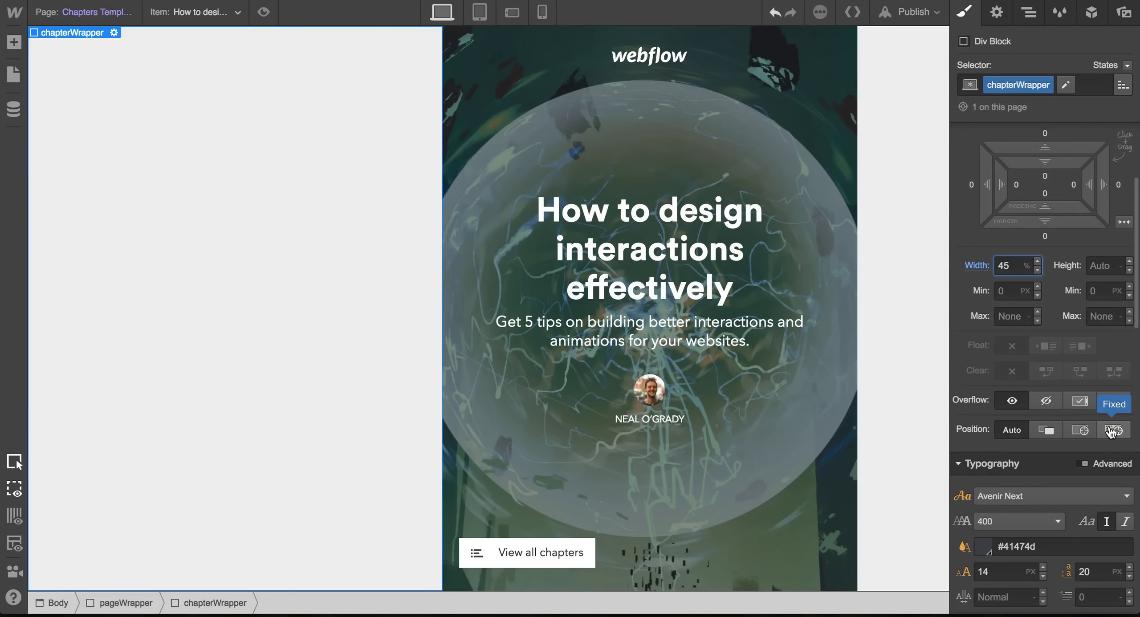
{"action": "left_click", "coordinate": [1112, 431]}
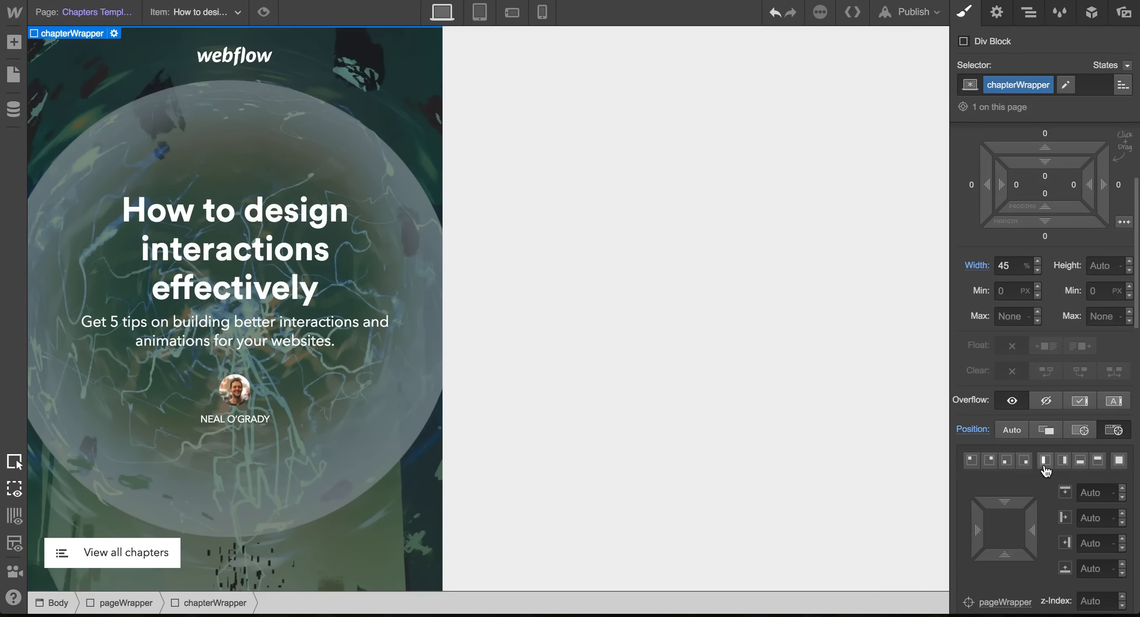
{"action": "scroll", "coordinate": [1046, 471], "scroll_direction": "down", "scroll_amount": 10}
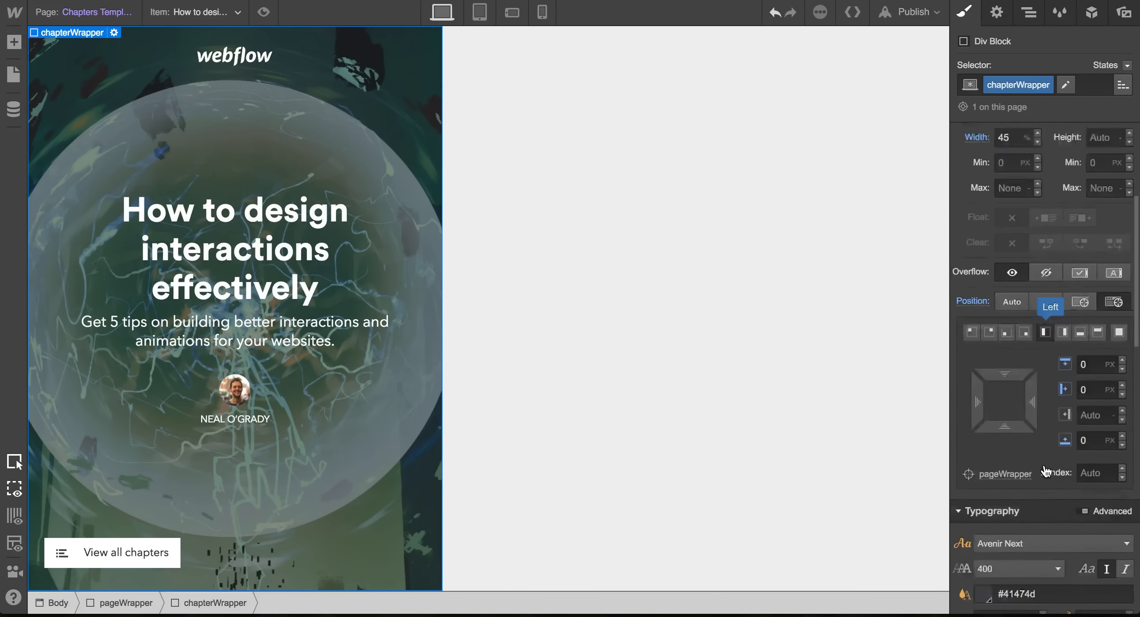
{"action": "left_click", "coordinate": [1097, 218]}
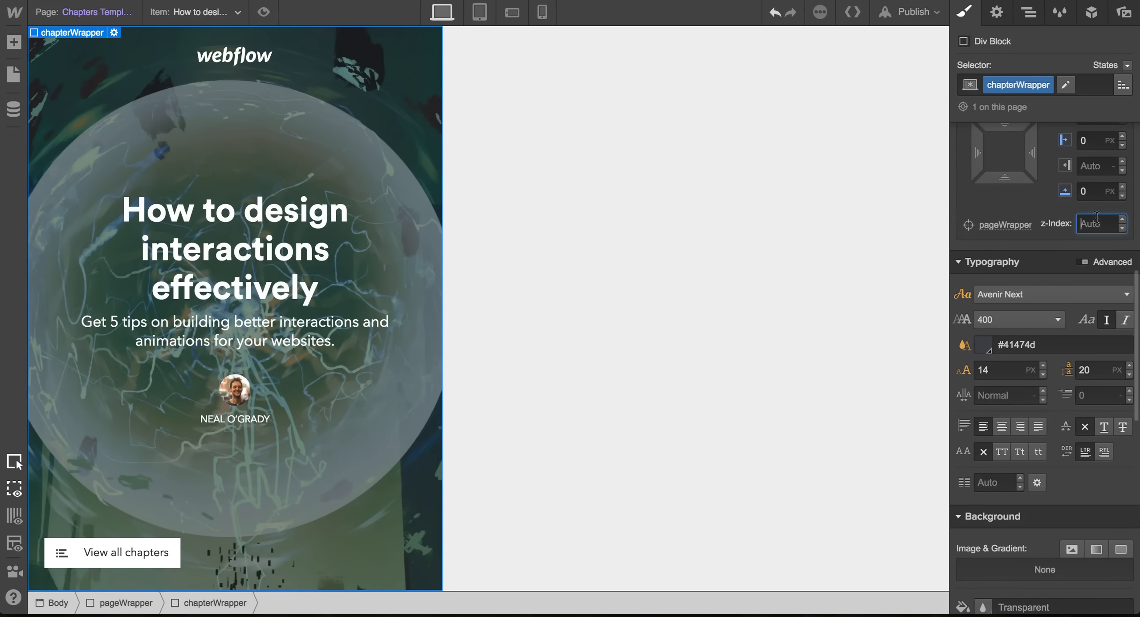
{"action": "type", "text": "999"}
{"action": "scroll", "coordinate": [1096, 218], "scroll_direction": "up", "scroll_amount": 4}
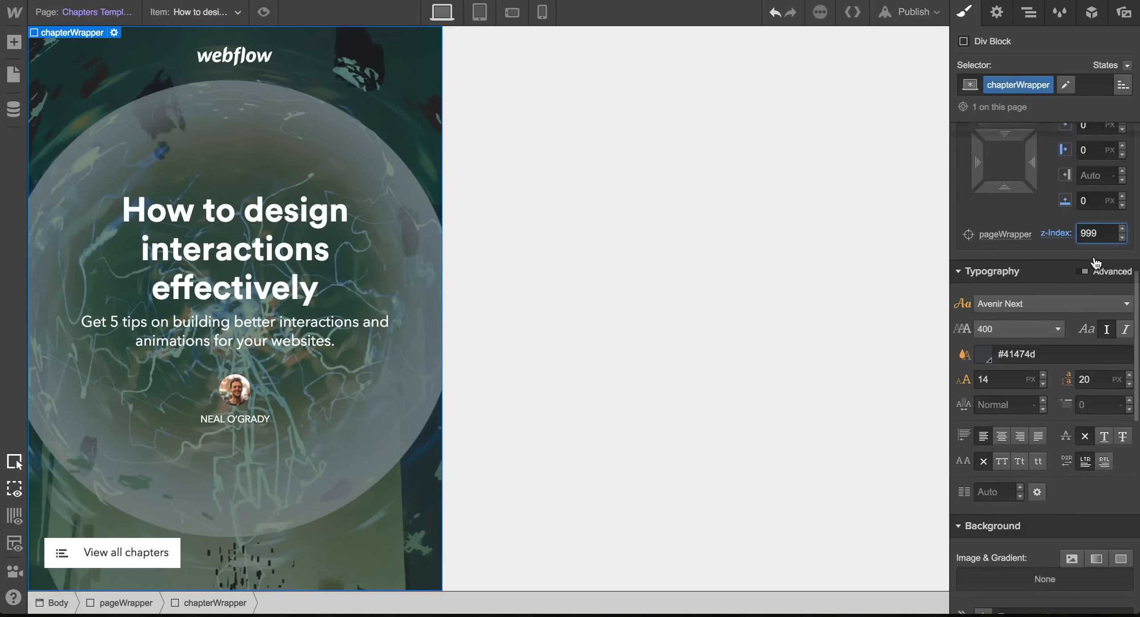
Set chapterWrapper's background color to white at 100% opacity.
{"action": "scroll", "coordinate": [1061, 343], "scroll_direction": "down", "scroll_amount": 10}
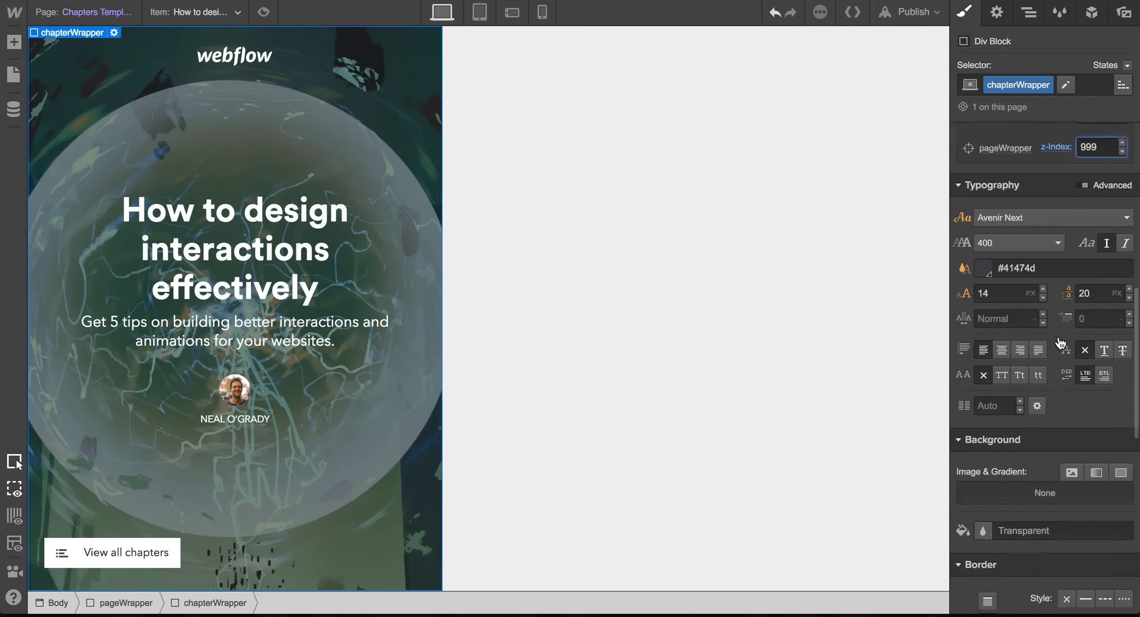
{"action": "left_click", "coordinate": [990, 395]}
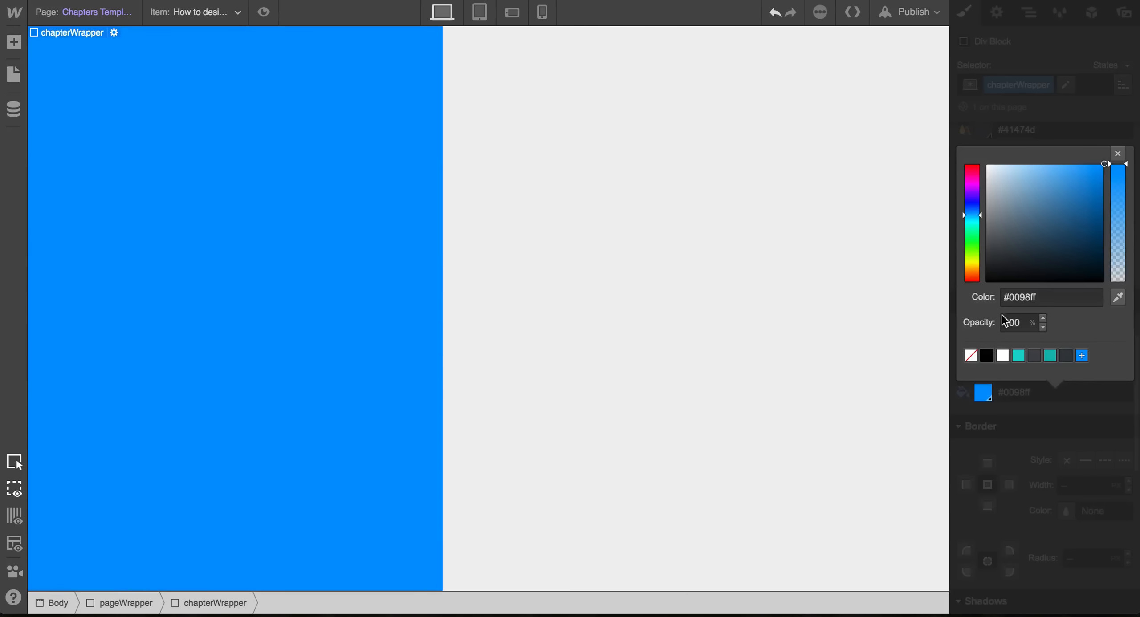
{"action": "left_click_drag", "start_coordinate": [1018, 216], "coordinate": [937, 137]}
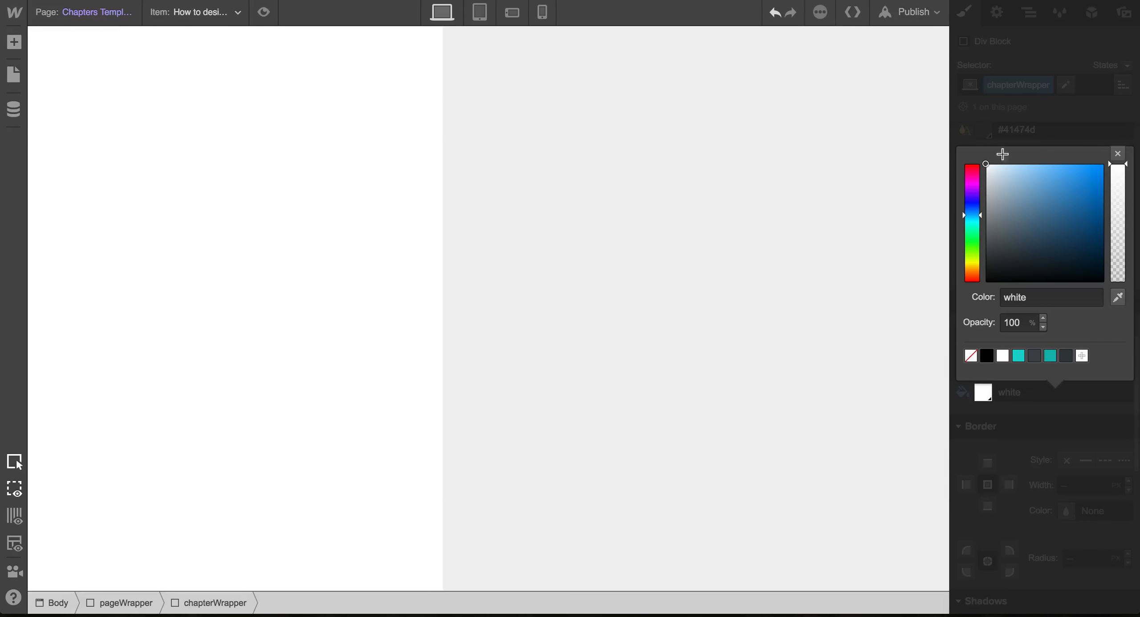
{"action": "left_click", "coordinate": [1118, 154]}
Set chapterWrapper's padding to 3% on all four sides.
{"action": "scroll", "coordinate": [1103, 240], "scroll_direction": "up", "scroll_amount": 10}
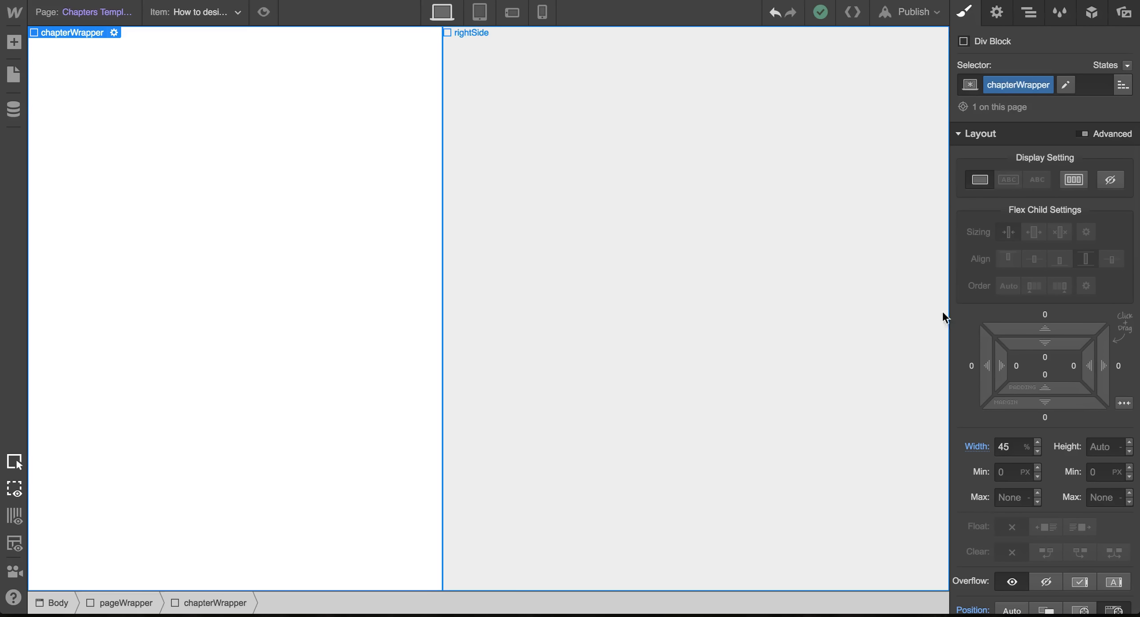
{"action": "left_click", "coordinate": [1017, 366]}
{"action": "type", "text": "3"}
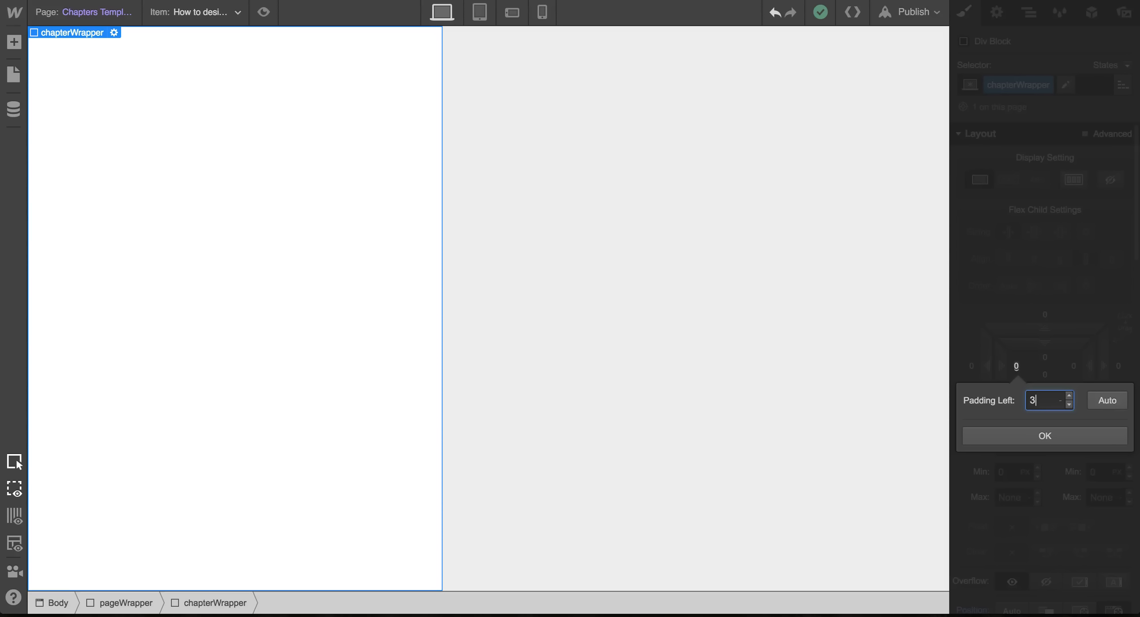
{"action": "key", "text": "Return"}
{"action": "left_click_drag", "start_coordinate": [1000, 364], "coordinate": [1042, 393]}
{"action": "key", "text": "shift"}
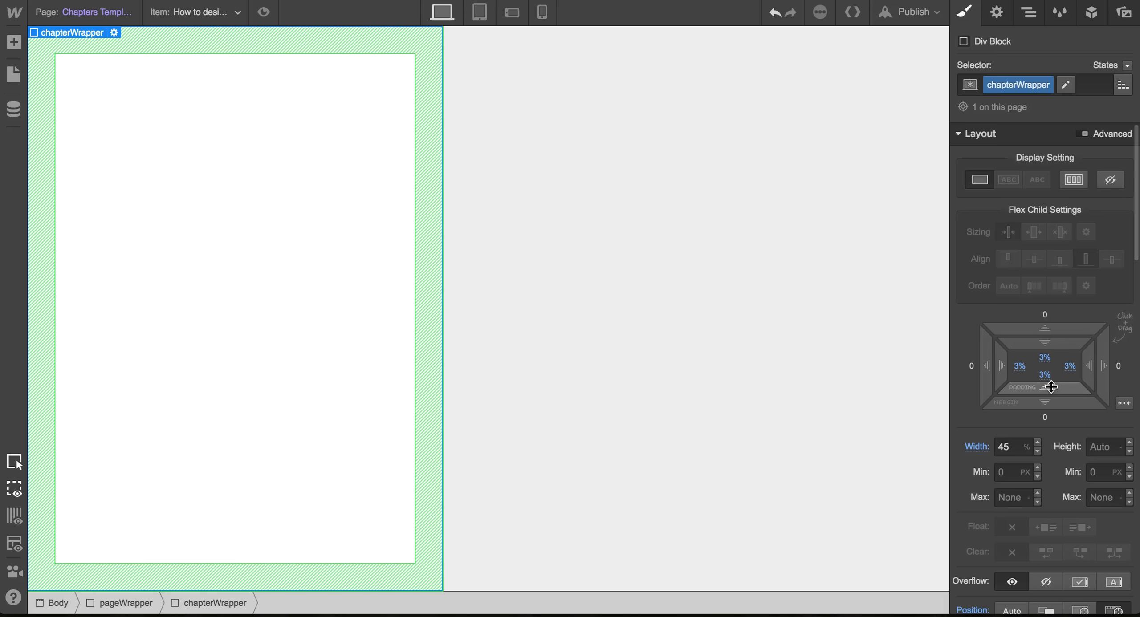
Add a div block inside chapterWrapper and apply the existing contentWrapper class to it.
{"action": "left_click", "coordinate": [14, 42]}
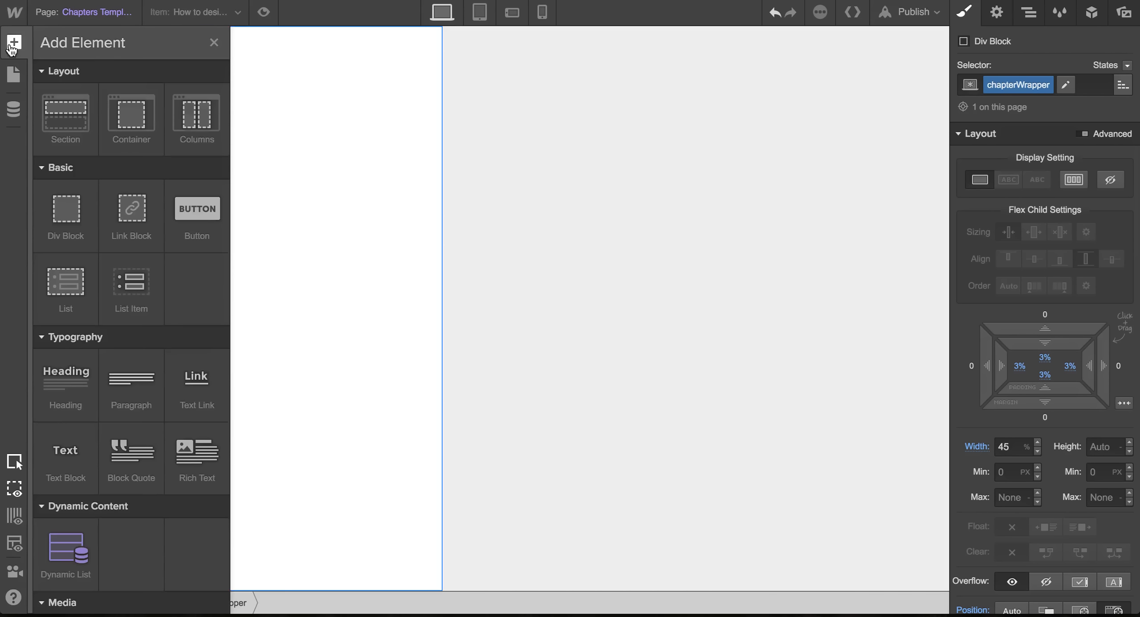
{"action": "left_click_drag", "start_coordinate": [59, 218], "coordinate": [222, 128]}
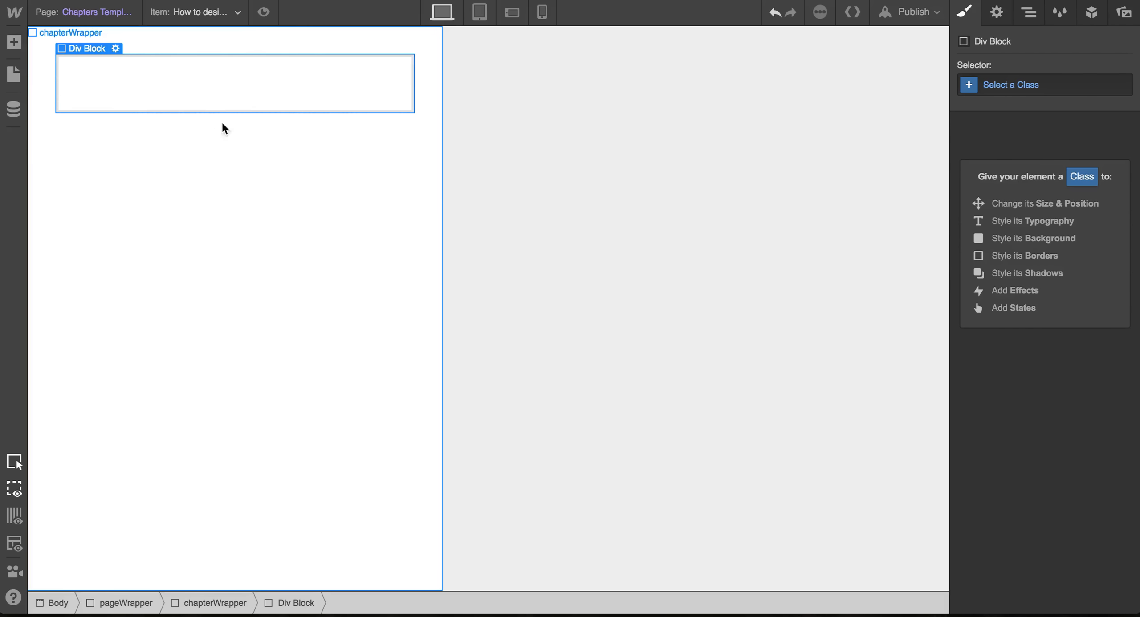
{"action": "left_click", "coordinate": [1009, 94]}
{"action": "type", "text": "cont"}
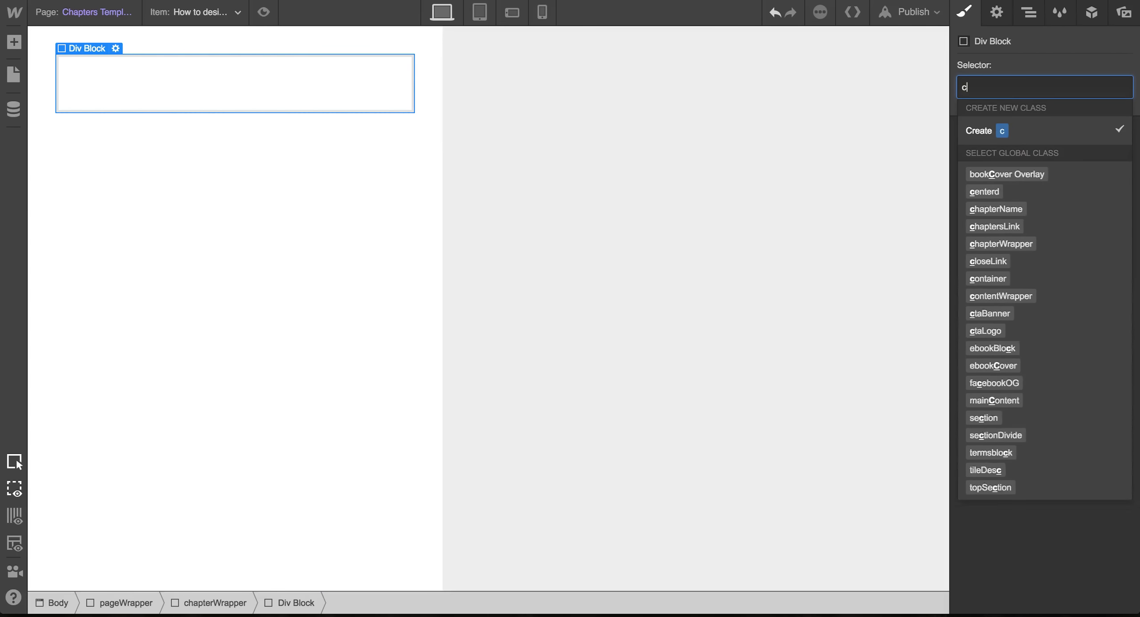
{"action": "left_click", "coordinate": [1001, 192]}
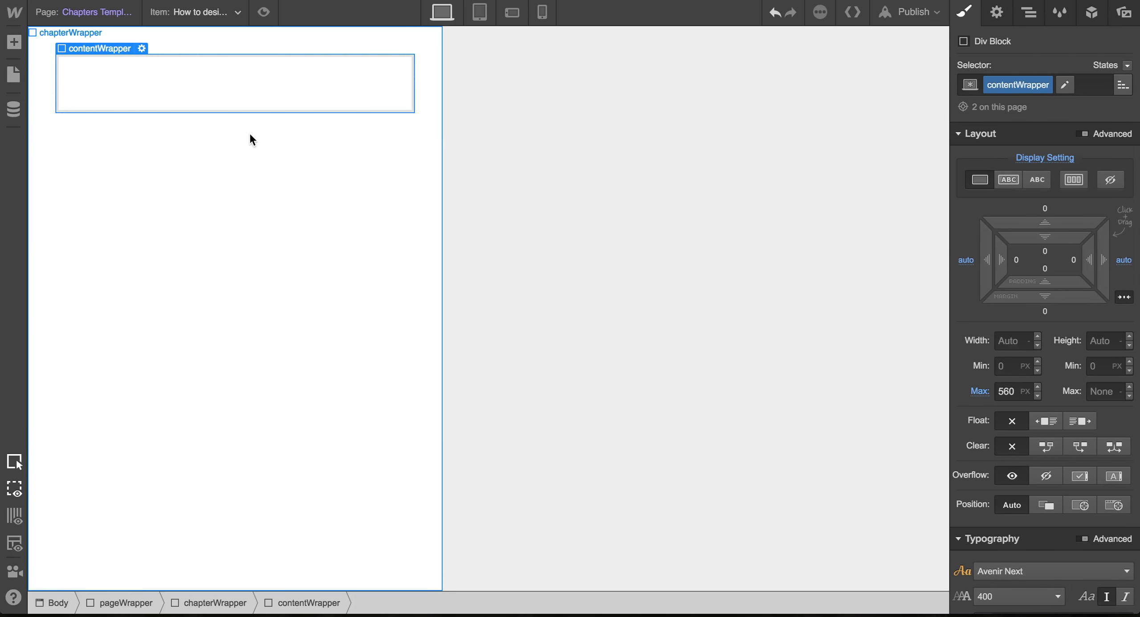
Add an H4 heading inside chapterWrapper's contentWrapper and change its text to "Chapters".
{"action": "left_click", "coordinate": [9, 44]}
{"action": "scroll", "coordinate": [65, 281], "scroll_direction": "down", "scroll_amount": 3}
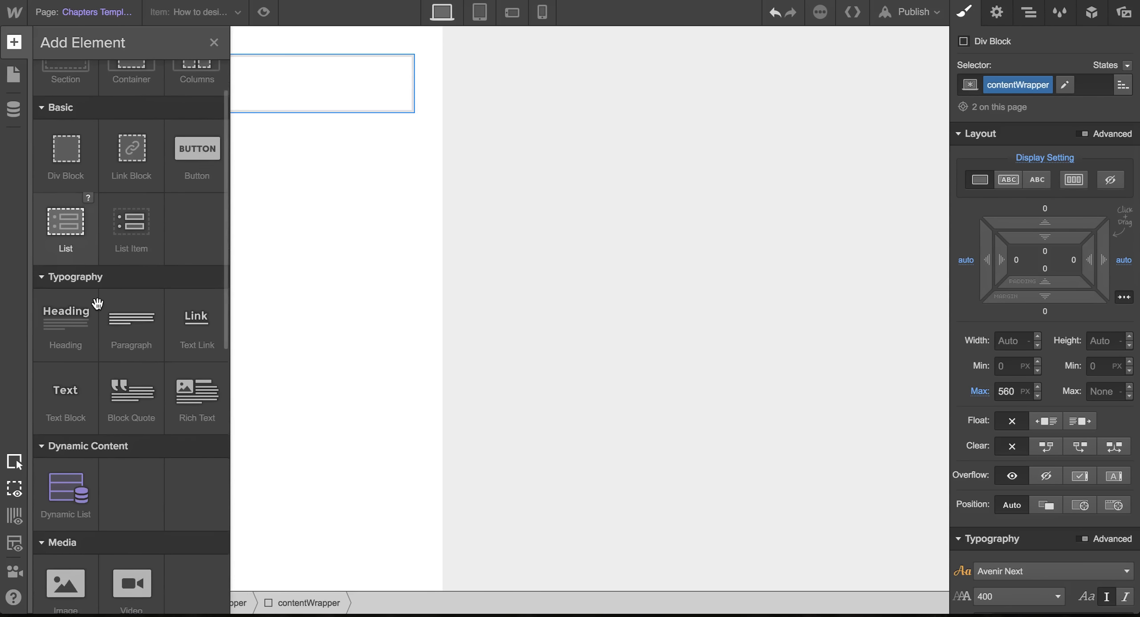
{"action": "left_click_drag", "start_coordinate": [274, 103], "coordinate": [287, 76]}
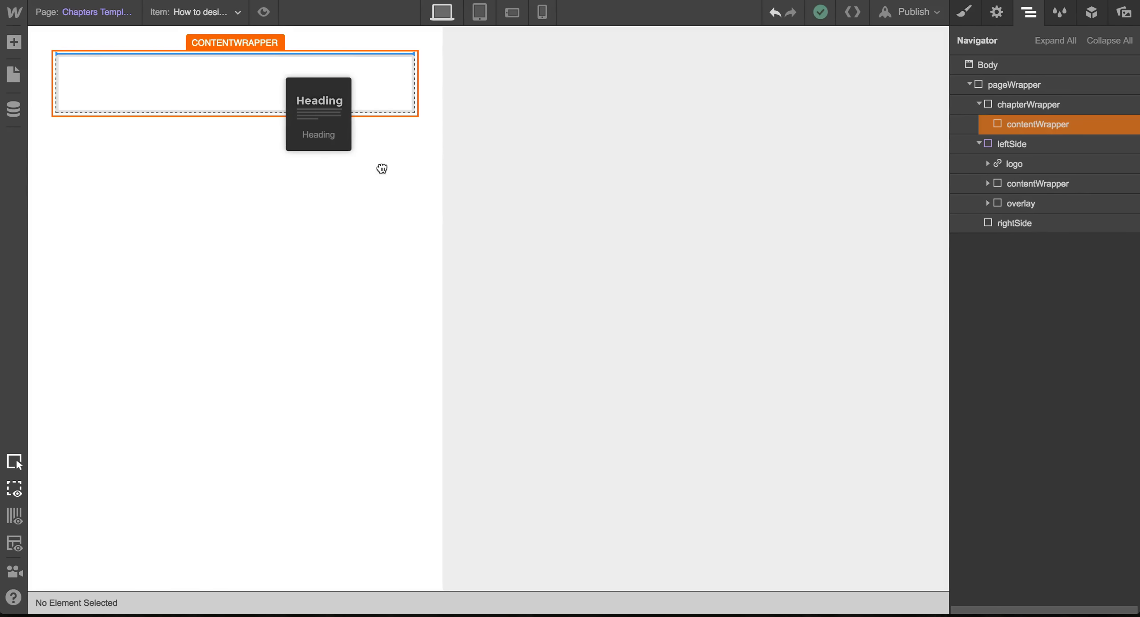
{"action": "left_click", "coordinate": [167, 151]}
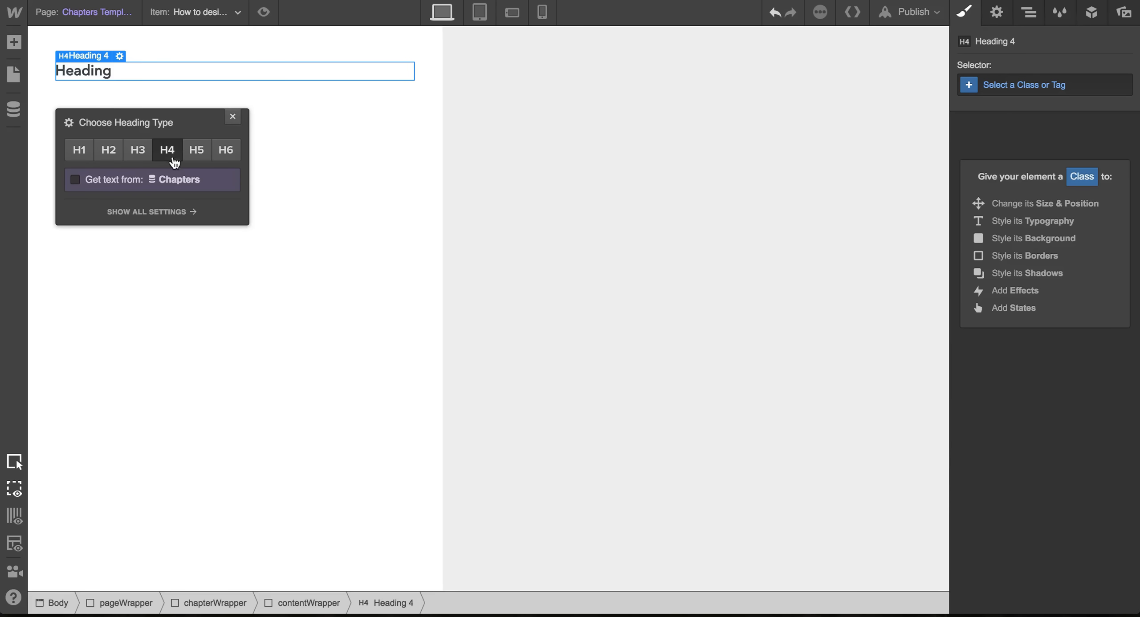
{"action": "left_click", "coordinate": [98, 72]}
{"action": "double_click", "coordinate": [98, 71]}
{"action": "type", "text": "Chapters"}
{"action": "key", "text": "Escape"}
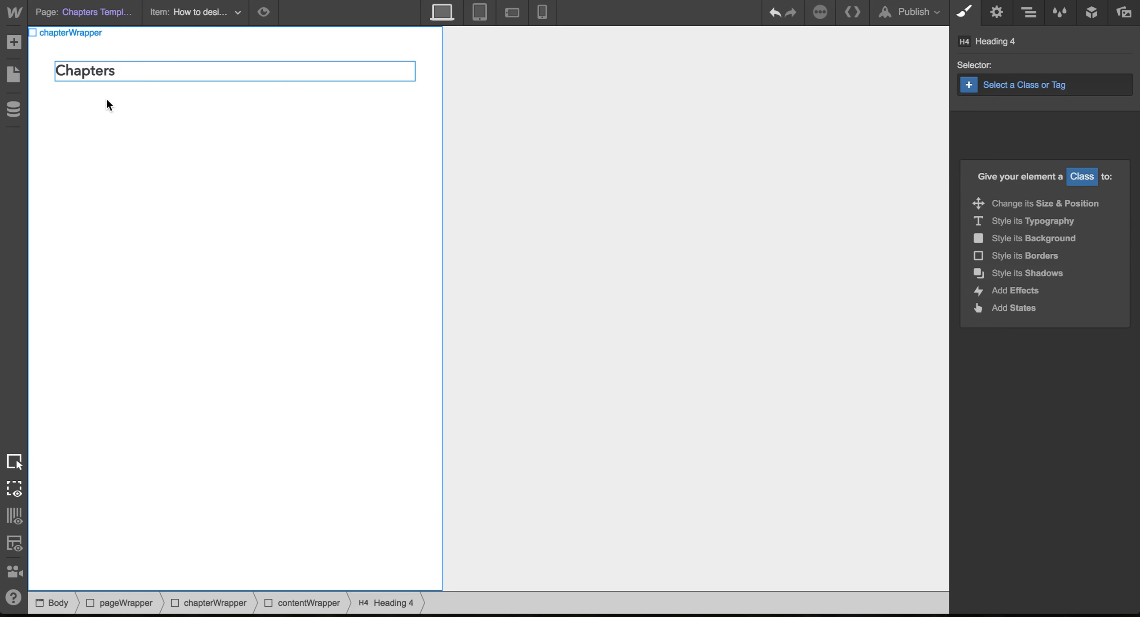
Add a dynamic list below the "Chapters" heading in contentWrapper and connect it to the Chapters collection.
{"action": "left_click", "coordinate": [106, 101]}
{"action": "left_click", "coordinate": [56, 58]}
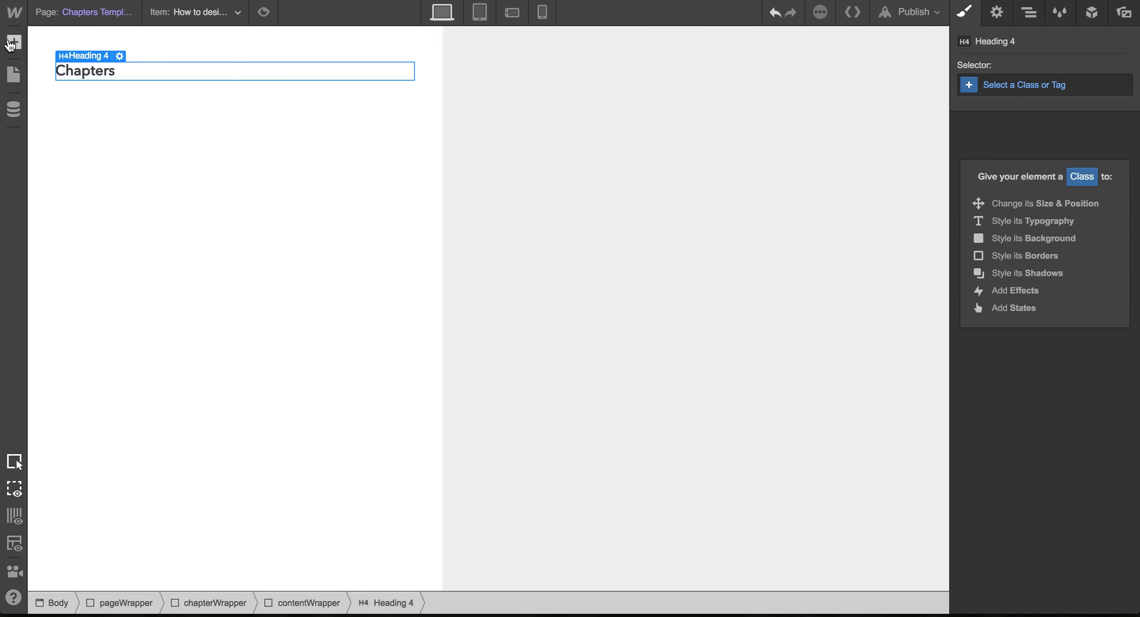
{"action": "left_click", "coordinate": [10, 42]}
{"action": "scroll", "coordinate": [107, 294], "scroll_direction": "down", "scroll_amount": 2}
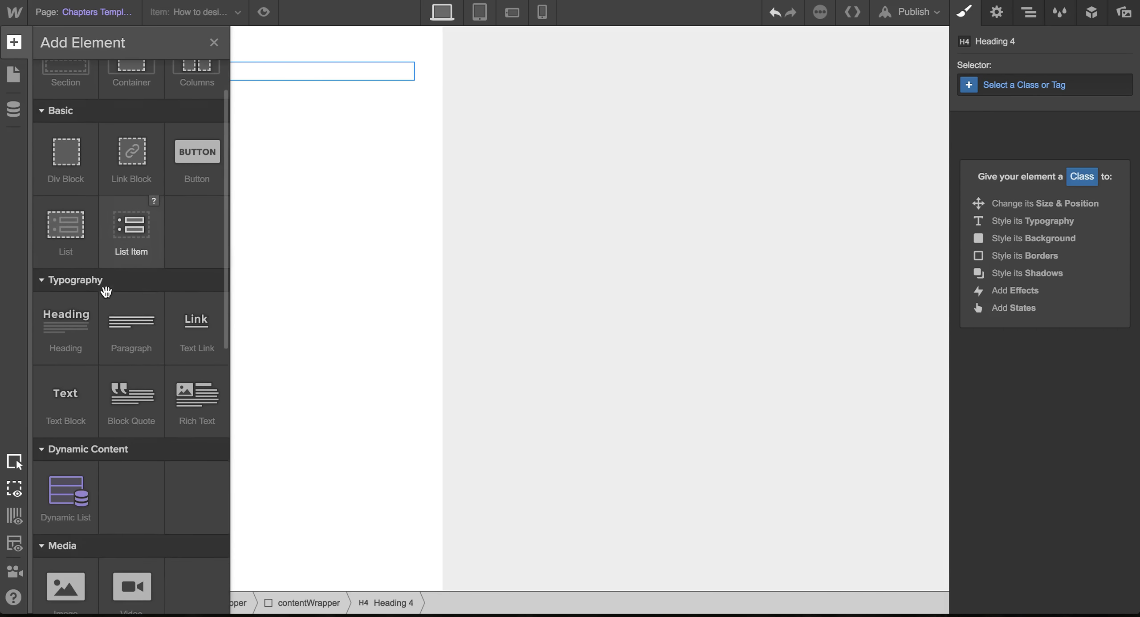
{"action": "left_click", "coordinate": [79, 503]}
{"action": "left_click", "coordinate": [212, 328]}
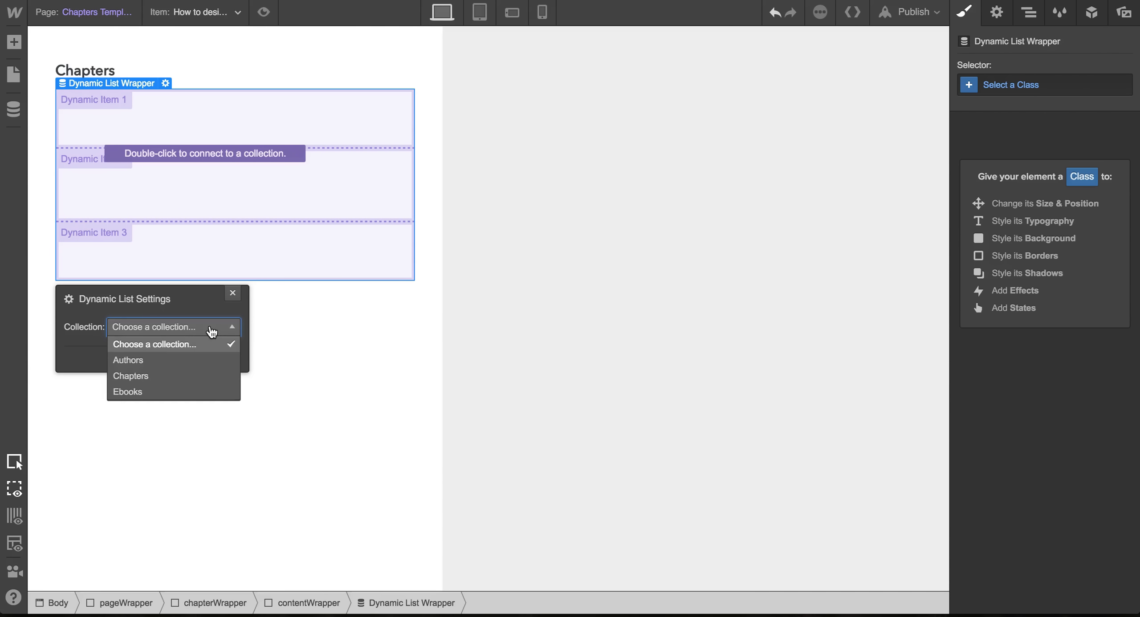
{"action": "left_click", "coordinate": [135, 381]}
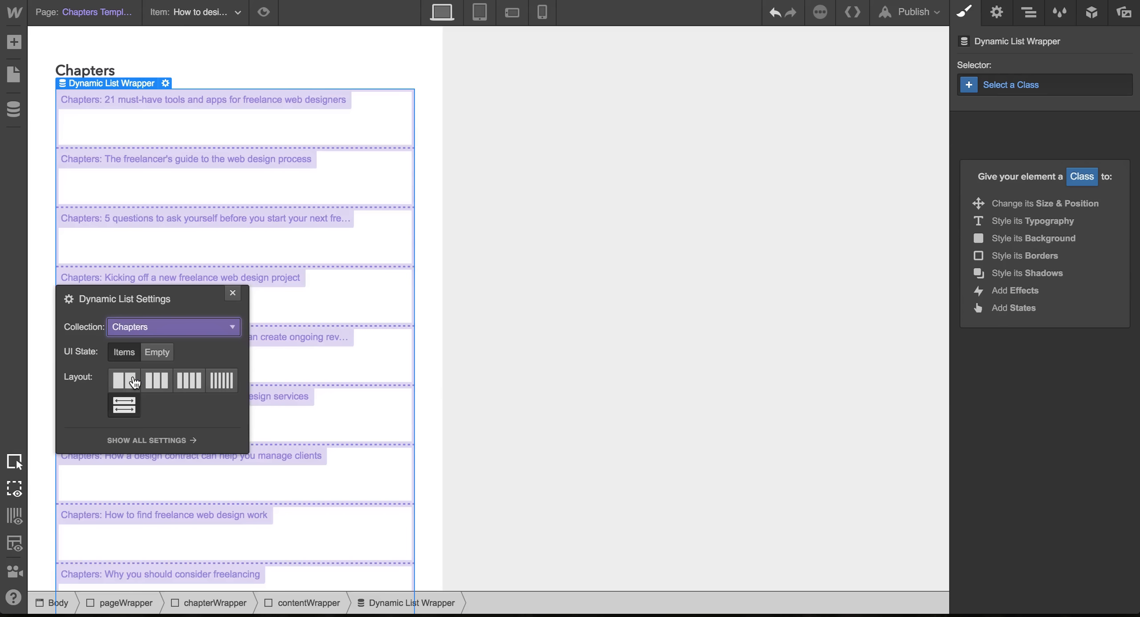
{"action": "left_click", "coordinate": [233, 293]}
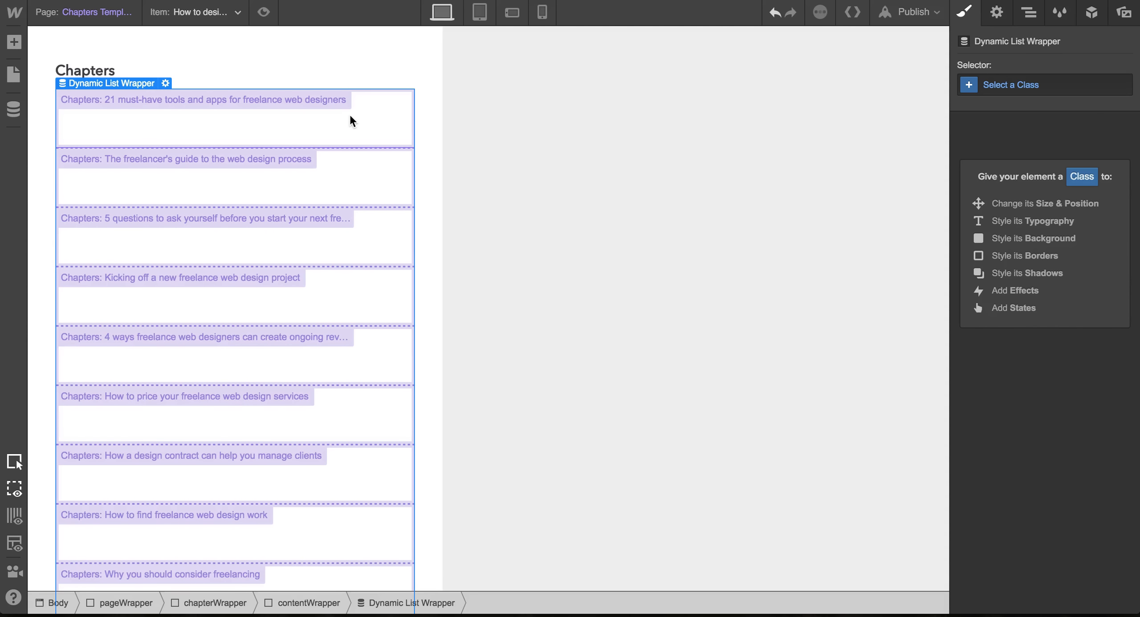
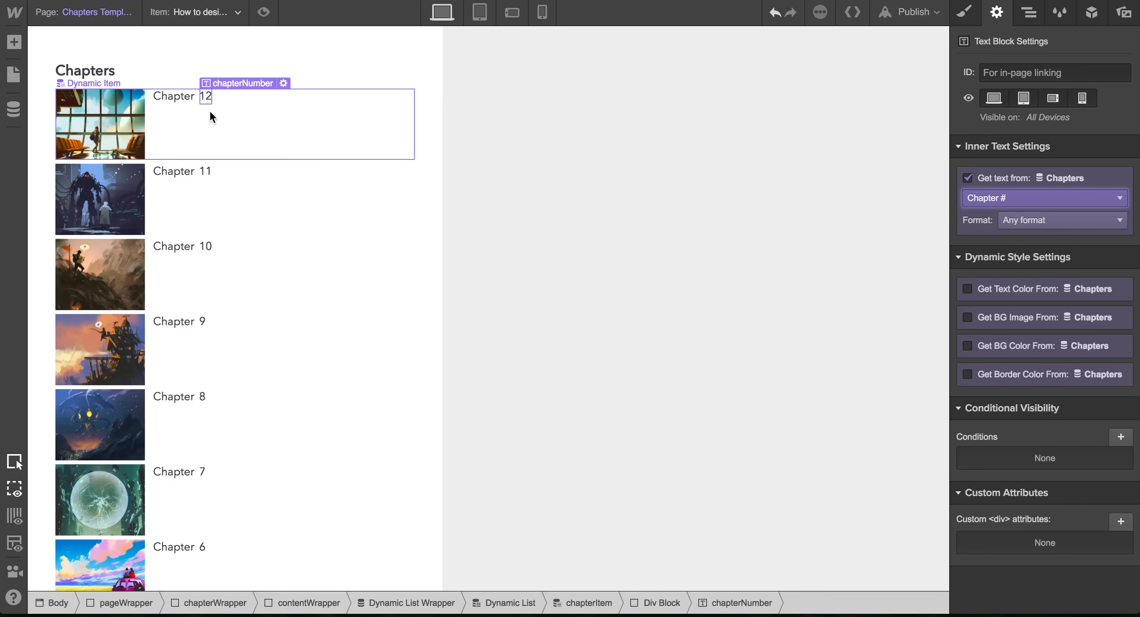
Sort the chapters dynamic list by Chapter #, smallest to largest, and check the order down the list.
{"action": "scroll", "coordinate": [282, 157], "scroll_direction": "down", "scroll_amount": 10}
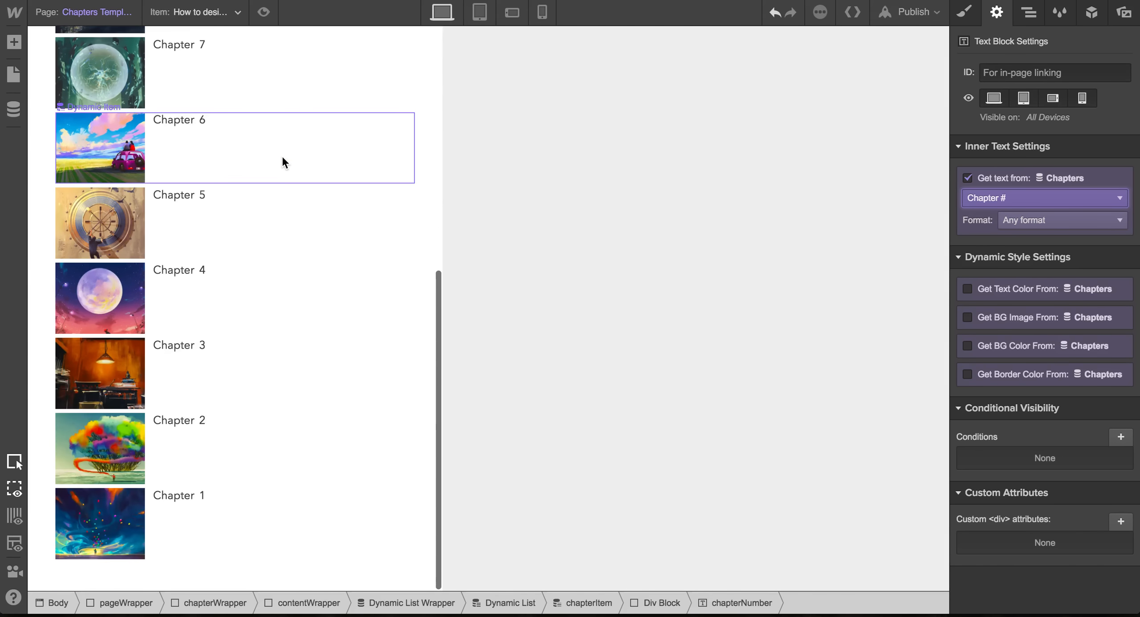
{"action": "scroll", "coordinate": [282, 158], "scroll_direction": "up", "scroll_amount": 10}
{"action": "left_click", "coordinate": [219, 129]}
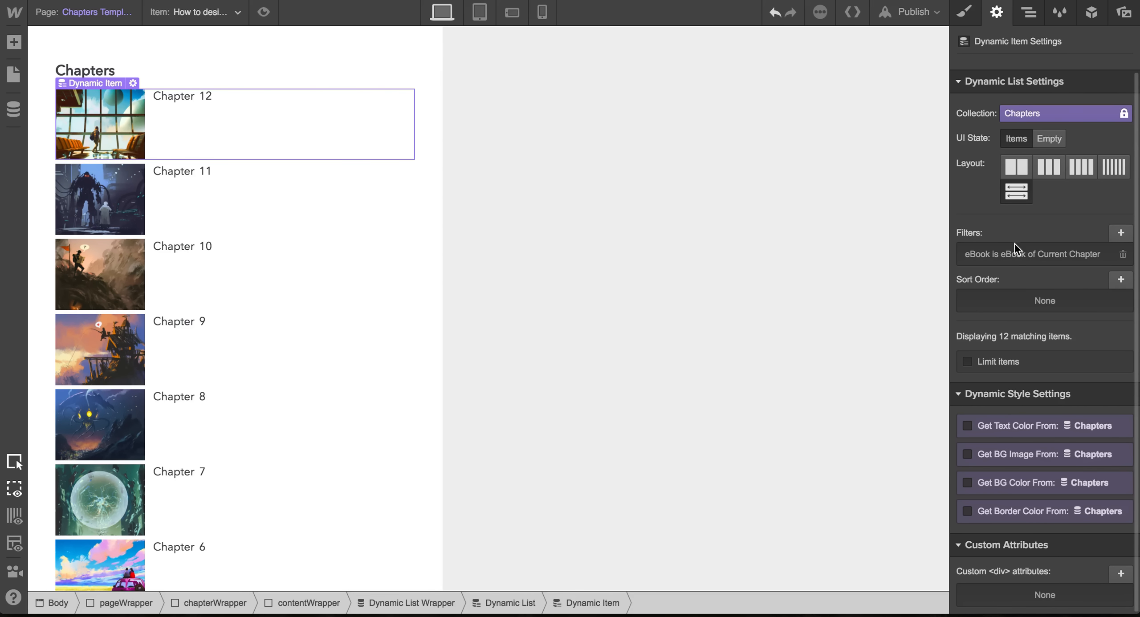
{"action": "left_click", "coordinate": [1124, 279]}
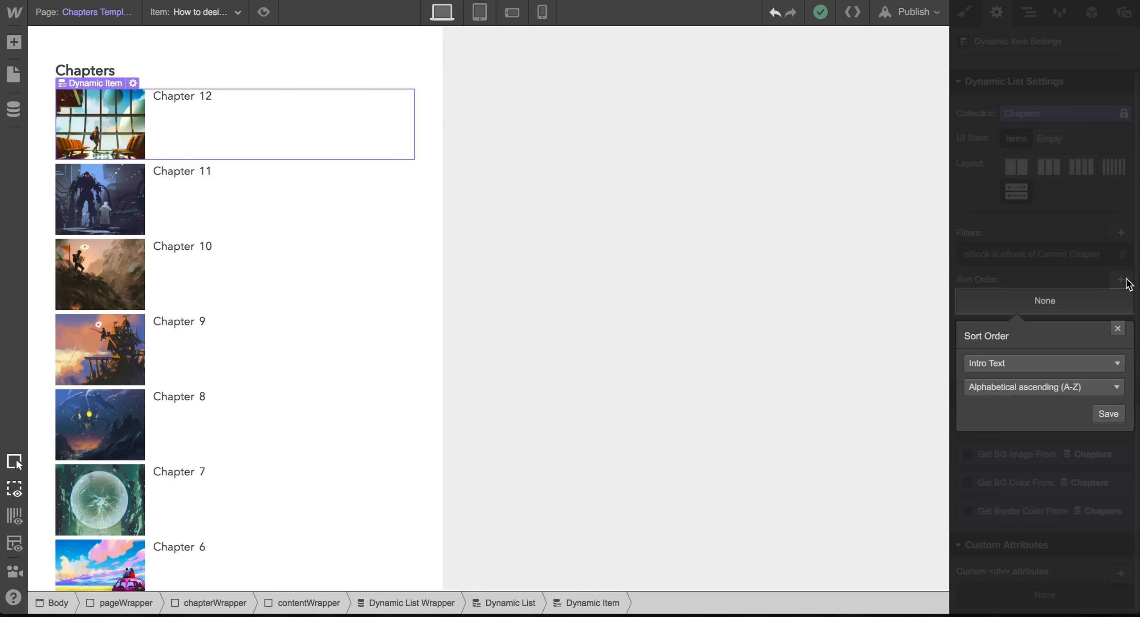
{"action": "left_click", "coordinate": [1059, 364]}
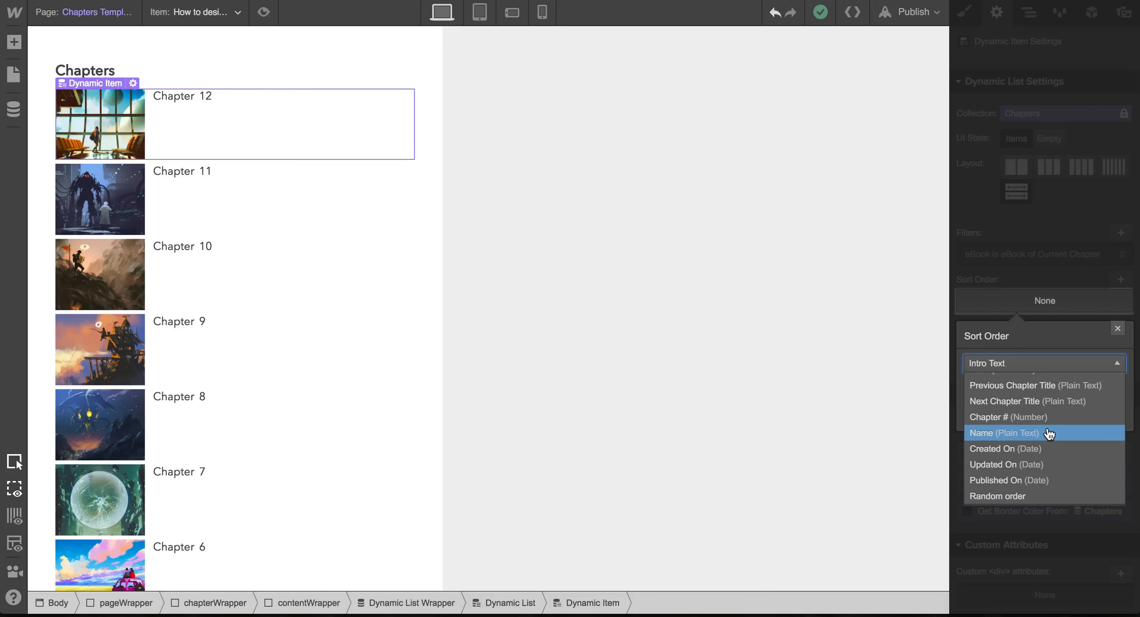
{"action": "left_click", "coordinate": [1001, 417]}
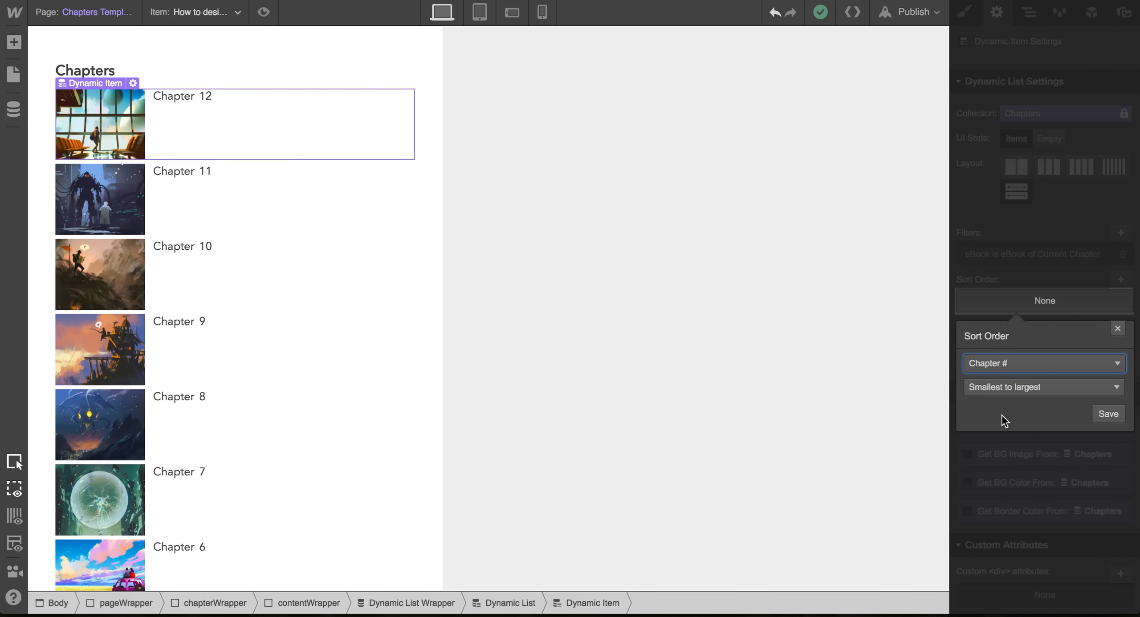
{"action": "left_click", "coordinate": [1113, 416]}
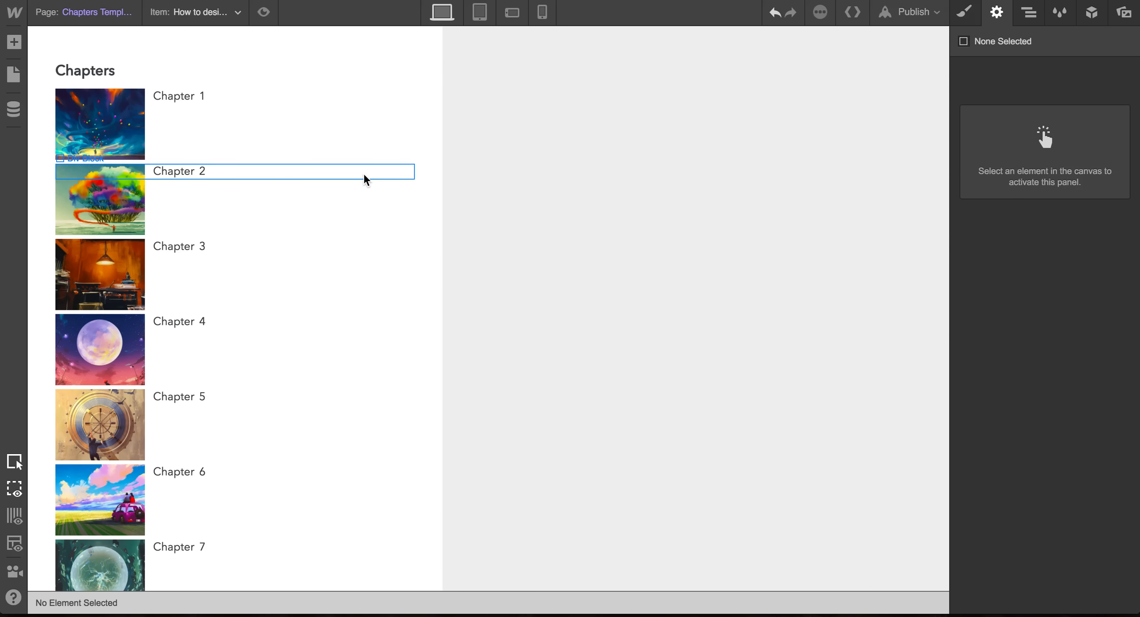
{"action": "scroll", "coordinate": [323, 136], "scroll_direction": "down", "scroll_amount": 10}
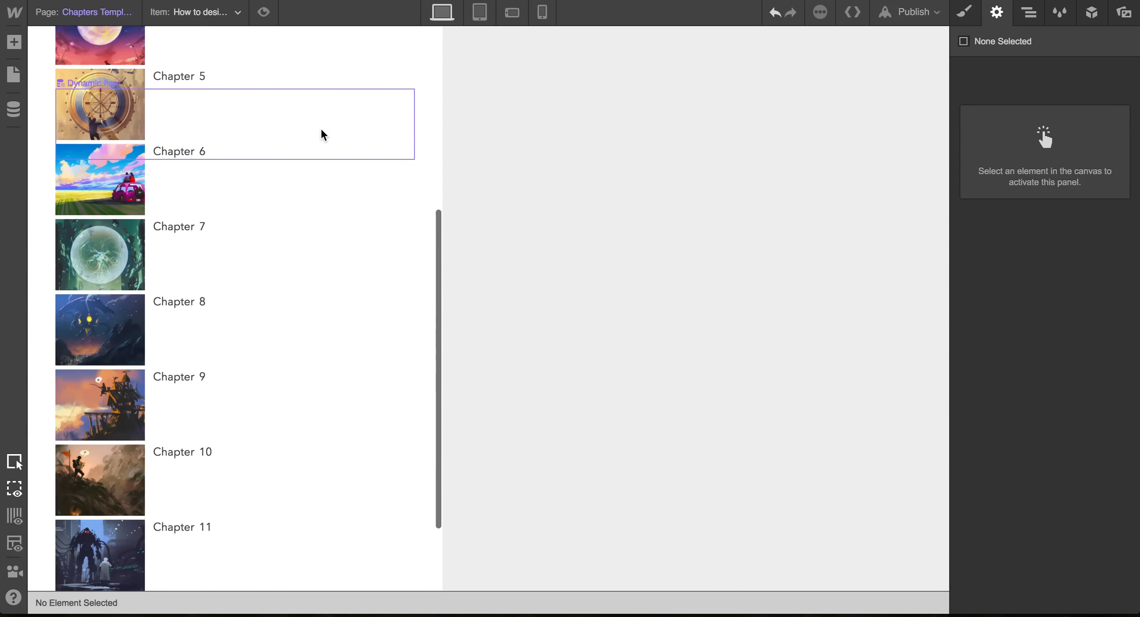
{"action": "scroll", "coordinate": [323, 136], "scroll_direction": "up", "scroll_amount": 10}
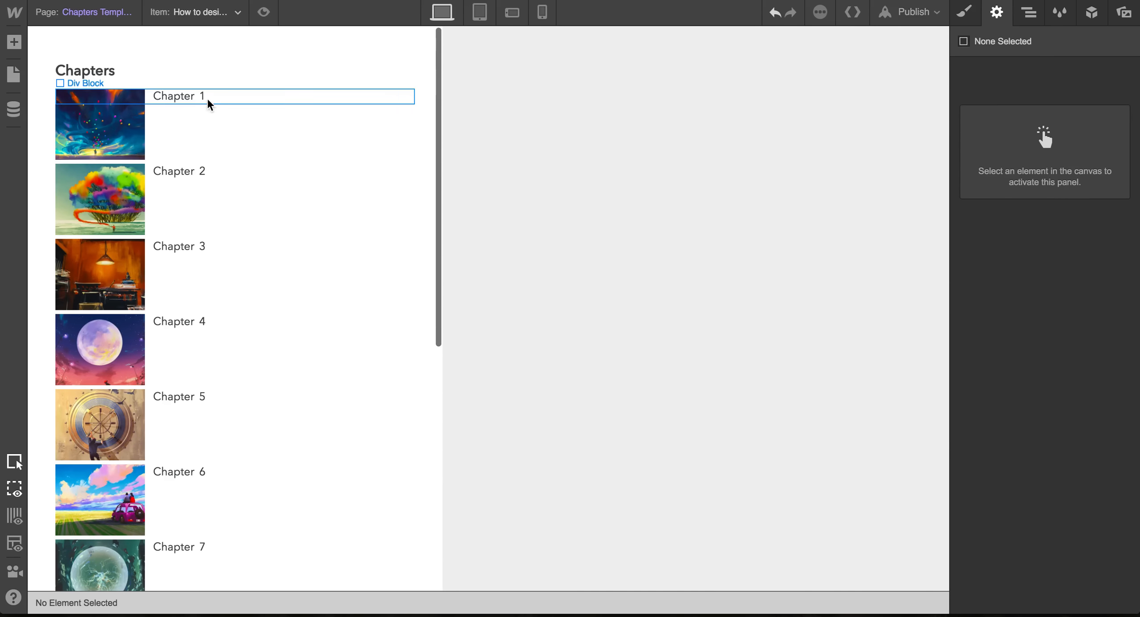
Open the typography styles of the chapterNumber text block holding the word "Chapter" in the first list item.
{"action": "left_click", "coordinate": [216, 98]}
{"action": "left_click", "coordinate": [224, 96]}
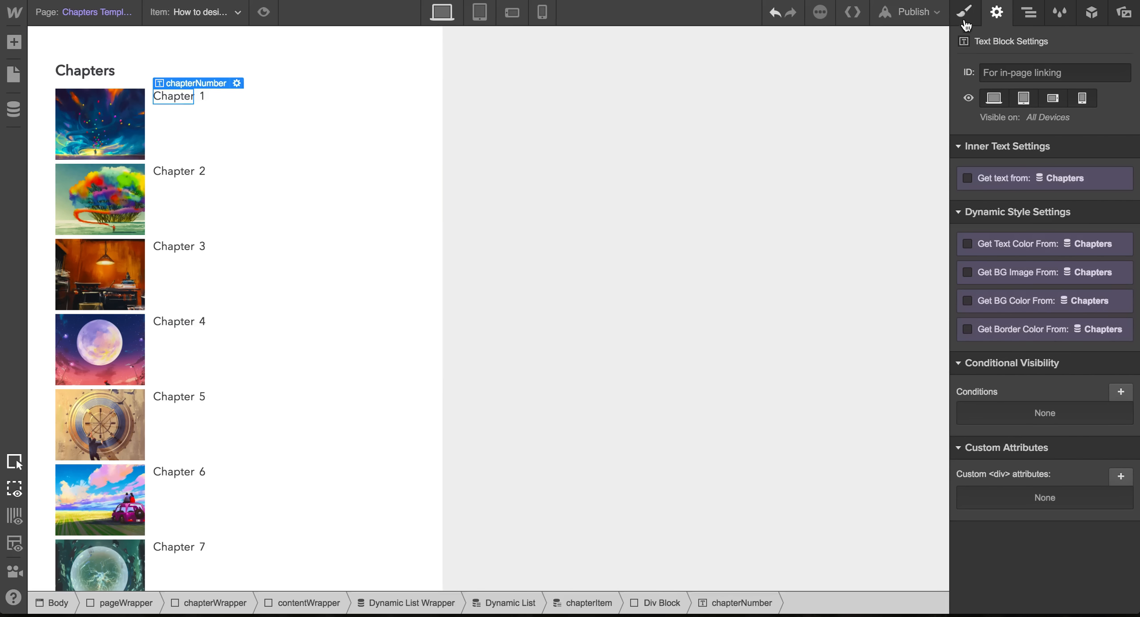
{"action": "key", "text": "s"}
{"action": "scroll", "coordinate": [1024, 334], "scroll_direction": "down", "scroll_amount": 4}
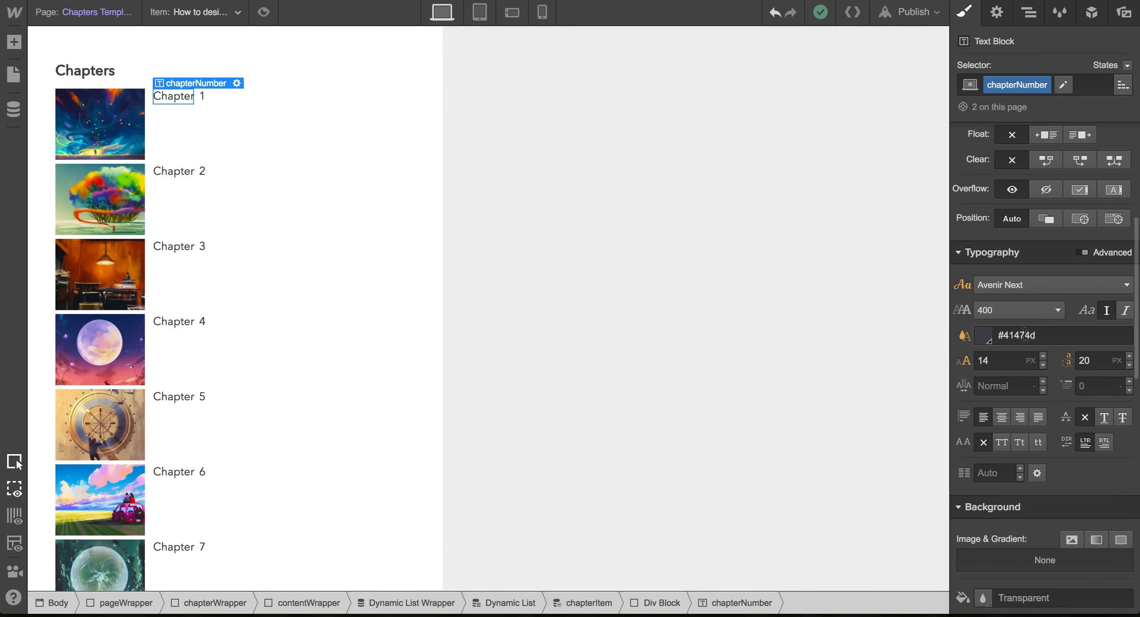
Set the chapterNumber text to 500 - Medium weight and all uppercase.
{"action": "left_click", "coordinate": [1051, 311]}
{"action": "left_click", "coordinate": [1020, 387]}
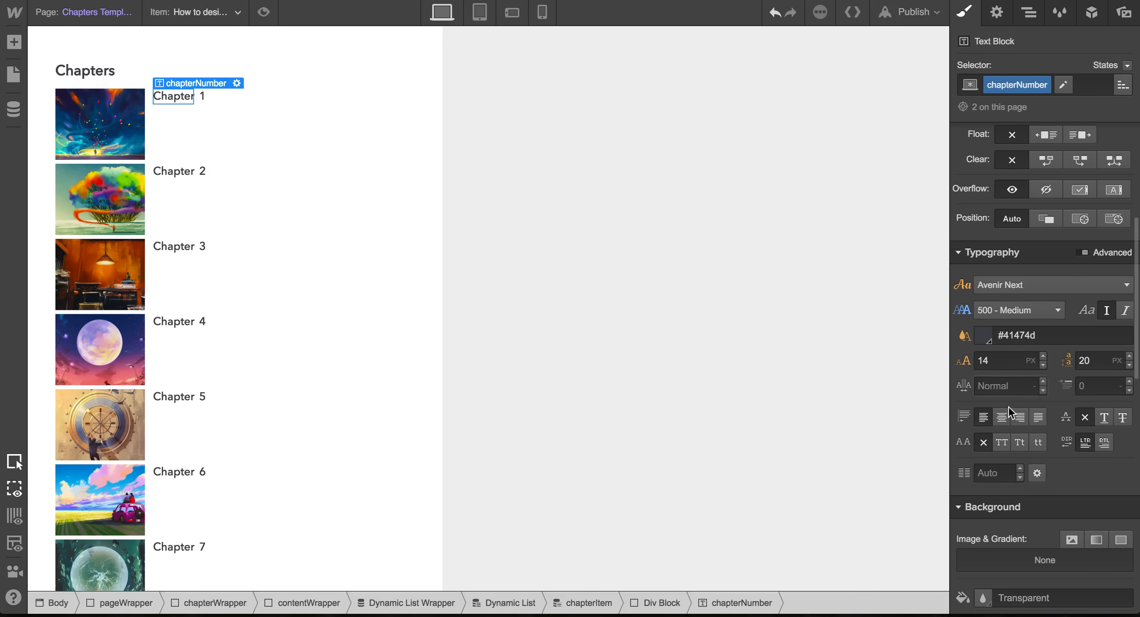
{"action": "left_click", "coordinate": [1002, 443]}
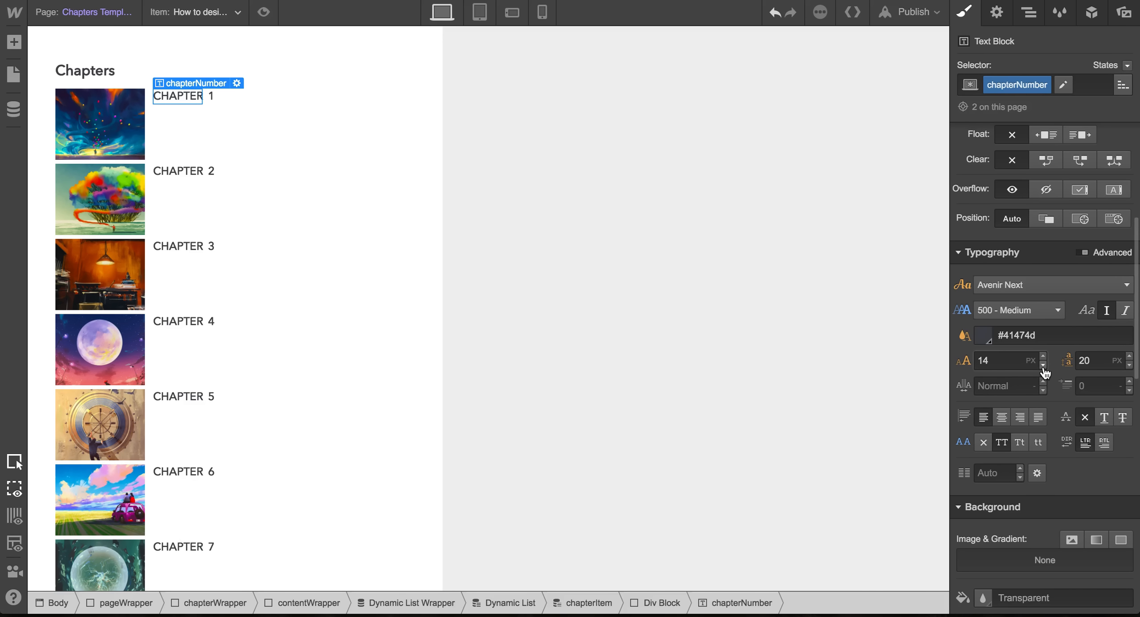
Set the chapterNumber text's font size to 12 px and its colour to grey #797979.
{"action": "left_click", "coordinate": [1043, 365]}
{"action": "left_click", "coordinate": [1043, 365]}
{"action": "left_click", "coordinate": [983, 341]}
{"action": "left_click", "coordinate": [996, 435]}
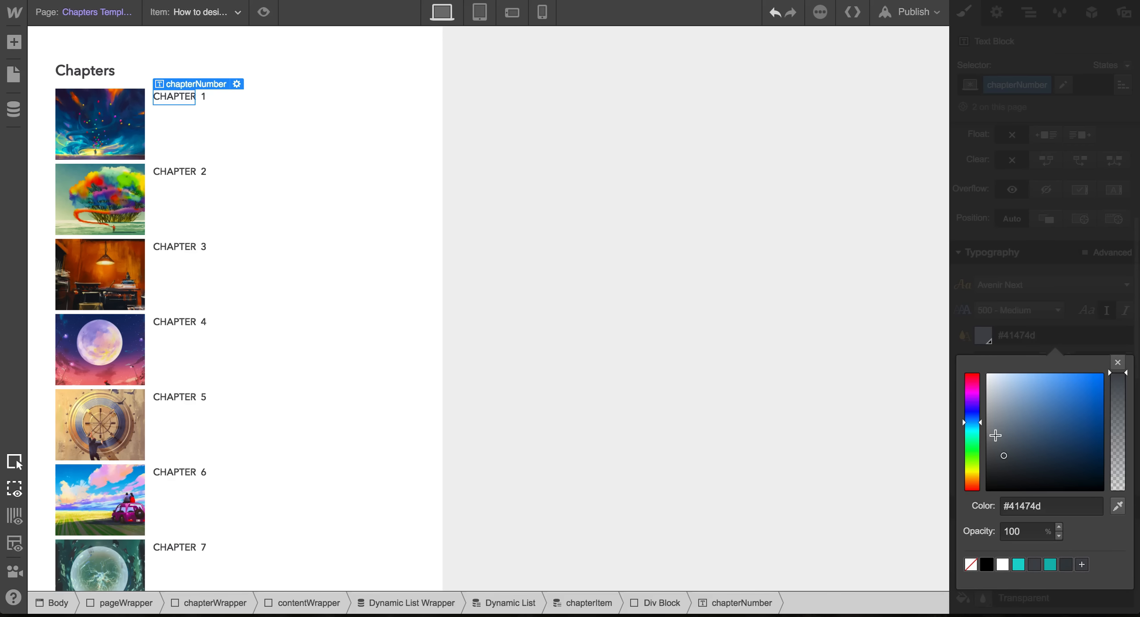
{"action": "left_click", "coordinate": [1118, 363]}
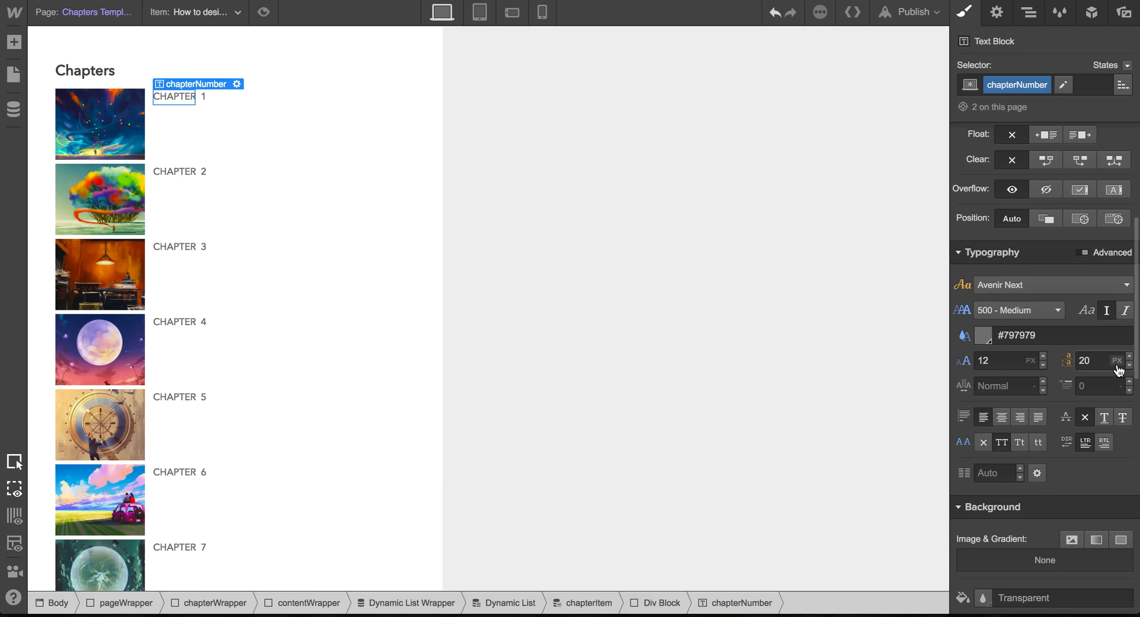
Add a text block below the chapter number in the div block and get its text from the Chapters Name field.
{"action": "left_click", "coordinate": [230, 101]}
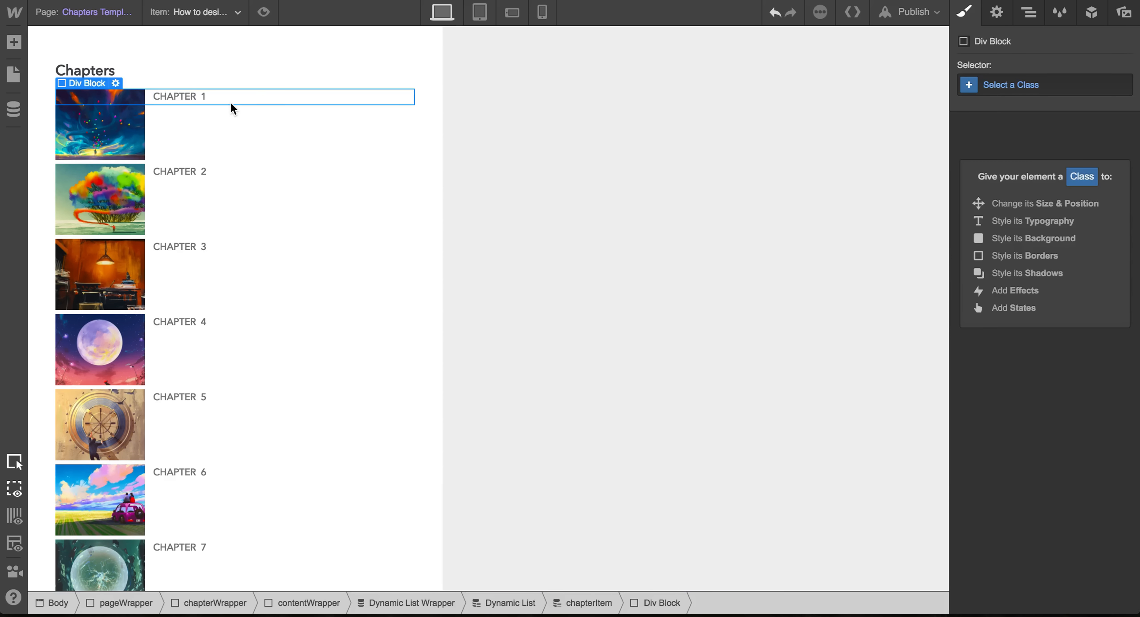
{"action": "left_click", "coordinate": [12, 43]}
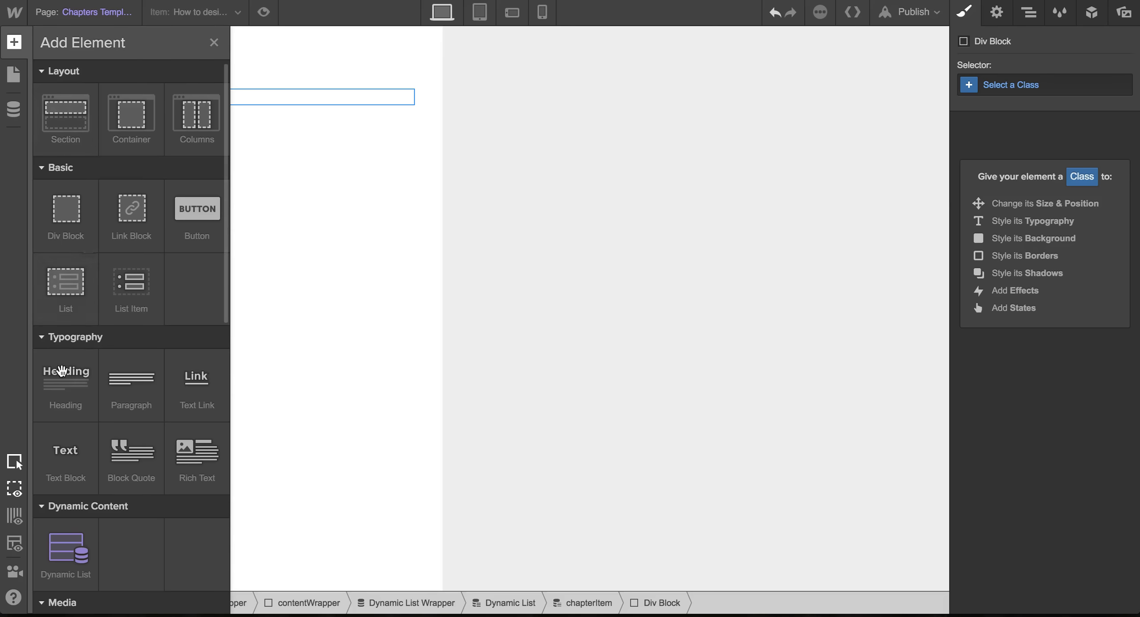
{"action": "left_click", "coordinate": [69, 458]}
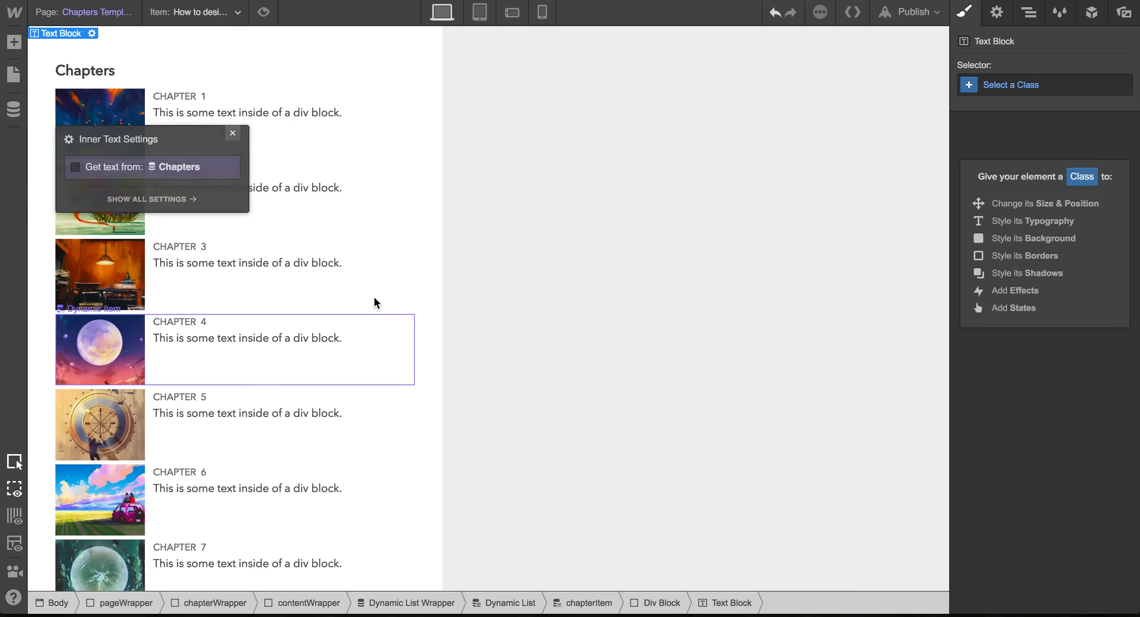
{"action": "left_click", "coordinate": [125, 173]}
{"action": "left_click", "coordinate": [123, 186]}
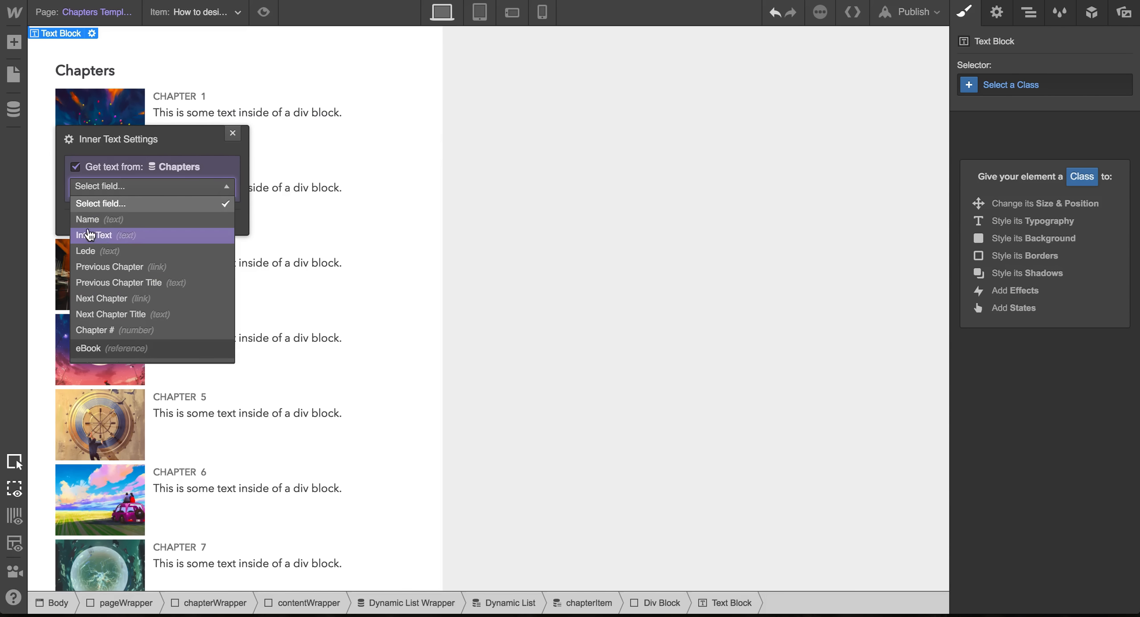
{"action": "left_click", "coordinate": [89, 227]}
{"action": "left_click", "coordinate": [232, 133]}
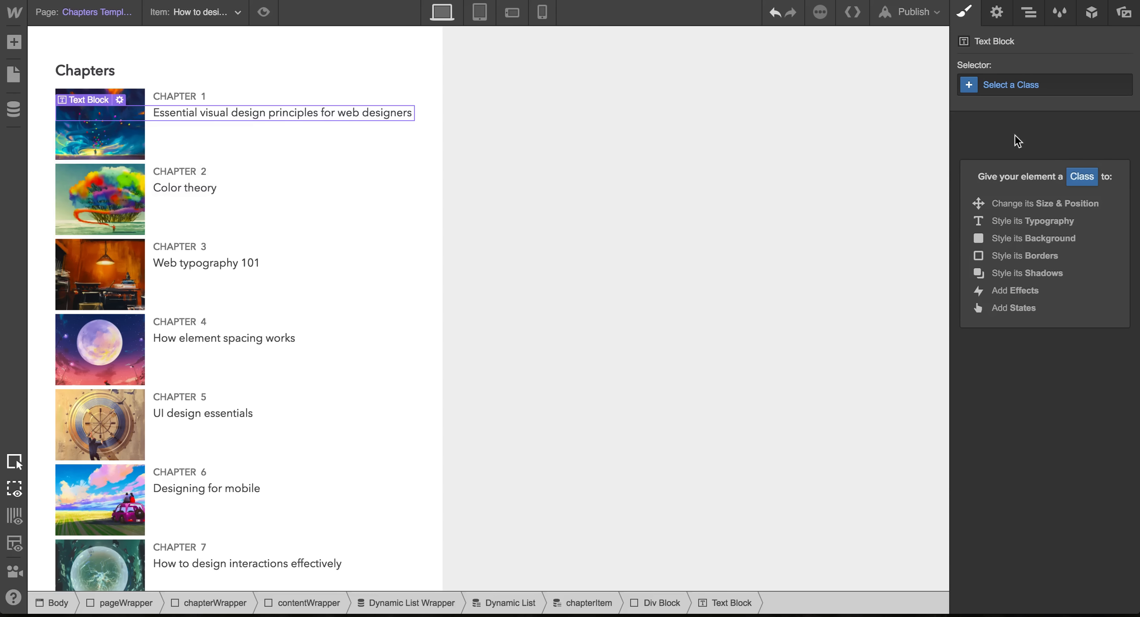
Give the new chapter title text block the class chapterNames.
{"action": "left_click", "coordinate": [1013, 86]}
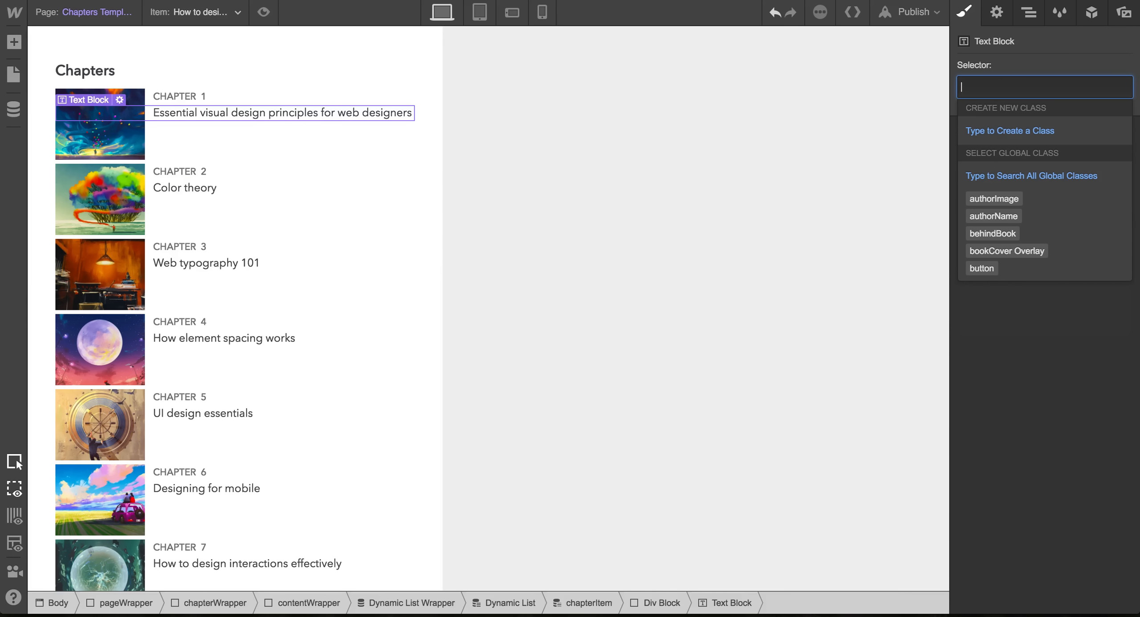
{"action": "type", "text": "chapterName"}
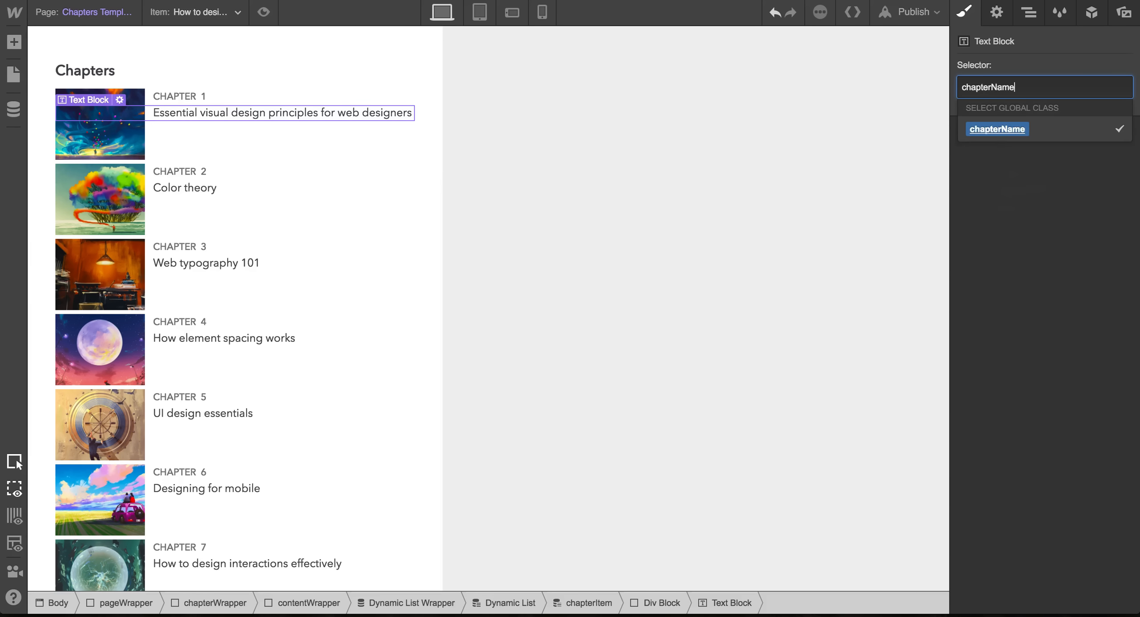
{"action": "type", "text": "s"}
{"action": "key", "text": "Return"}
Set the chapterNames typography to 17 px size, 22 px line height and 500 - Medium weight.
{"action": "scroll", "coordinate": [996, 425], "scroll_direction": "down", "scroll_amount": 5}
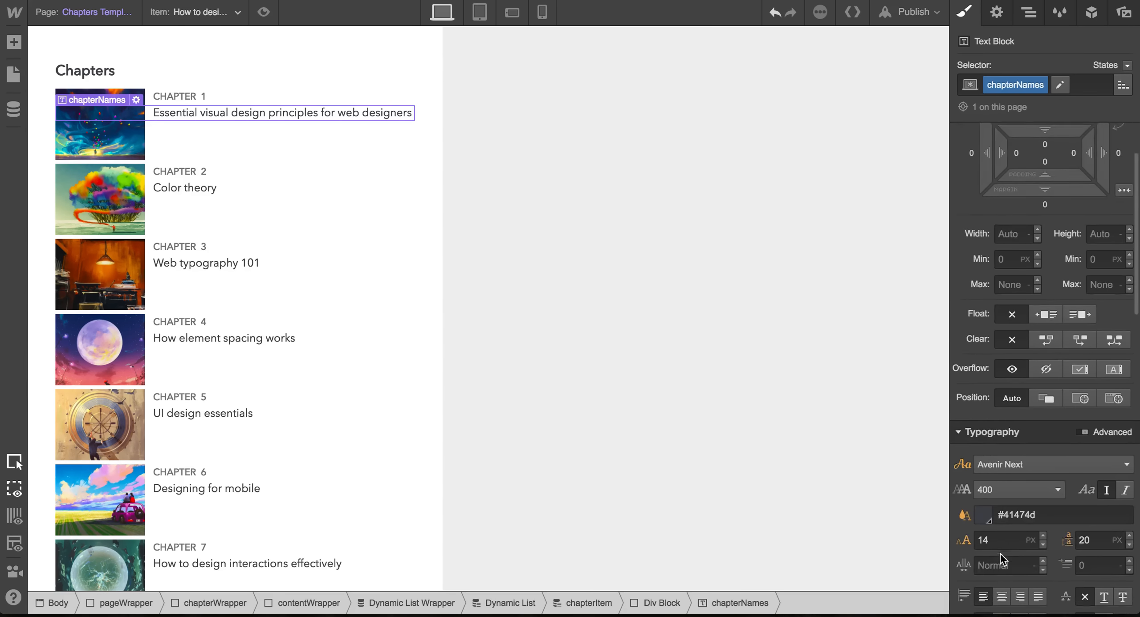
{"action": "left_click", "coordinate": [1043, 462]}
{"action": "left_click", "coordinate": [1044, 462]}
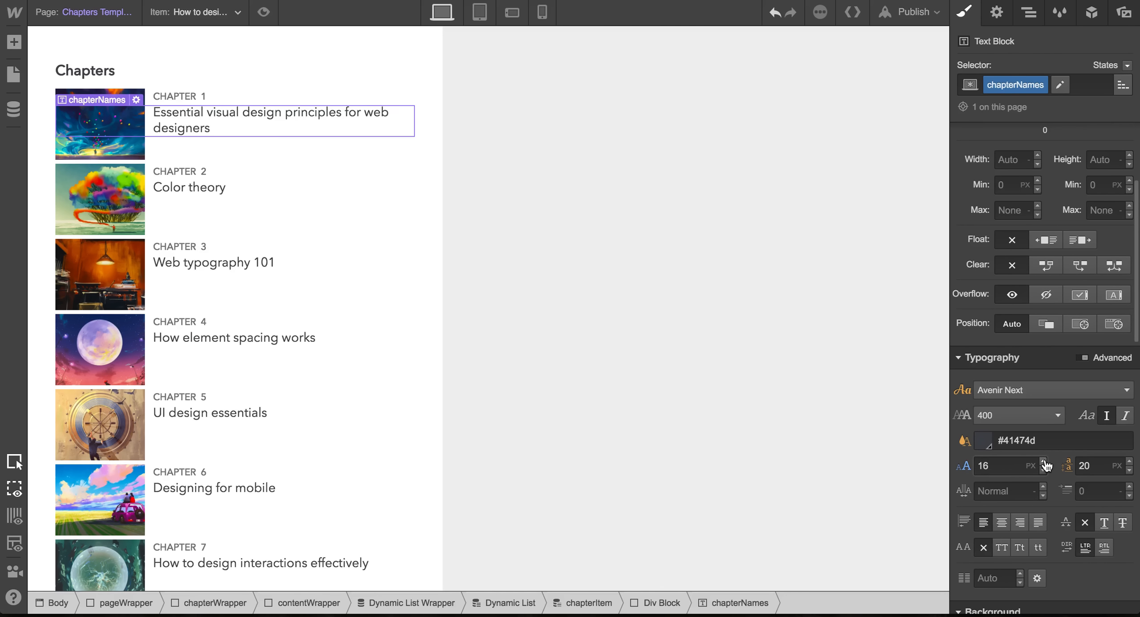
{"action": "left_click", "coordinate": [1043, 462]}
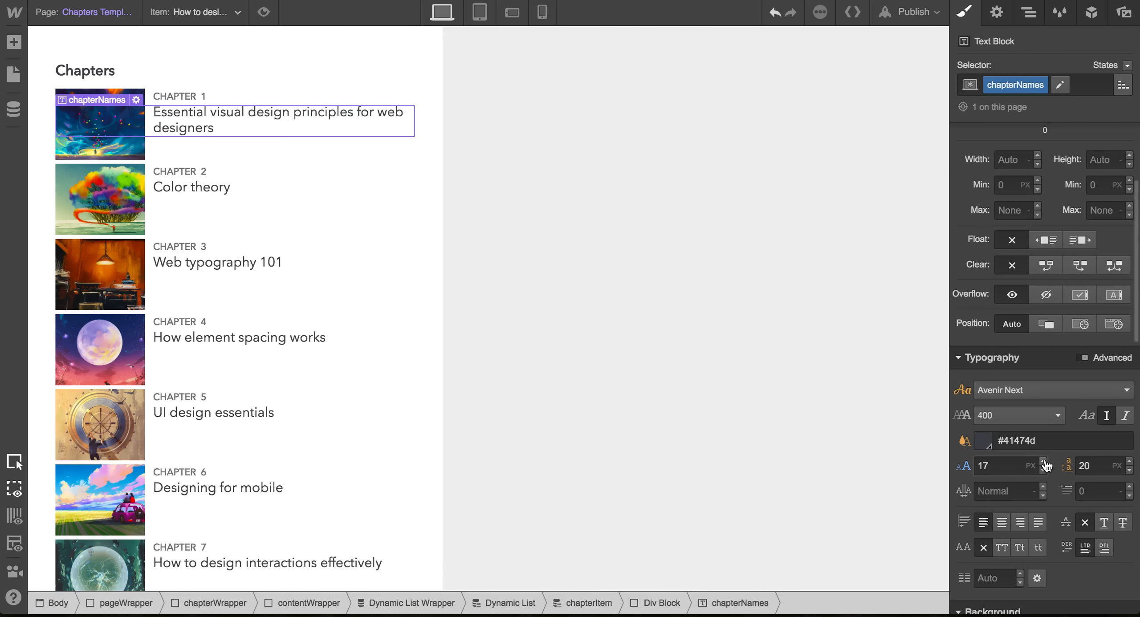
{"action": "left_click", "coordinate": [1129, 463]}
{"action": "left_click", "coordinate": [1129, 462]}
{"action": "left_click", "coordinate": [1035, 420]}
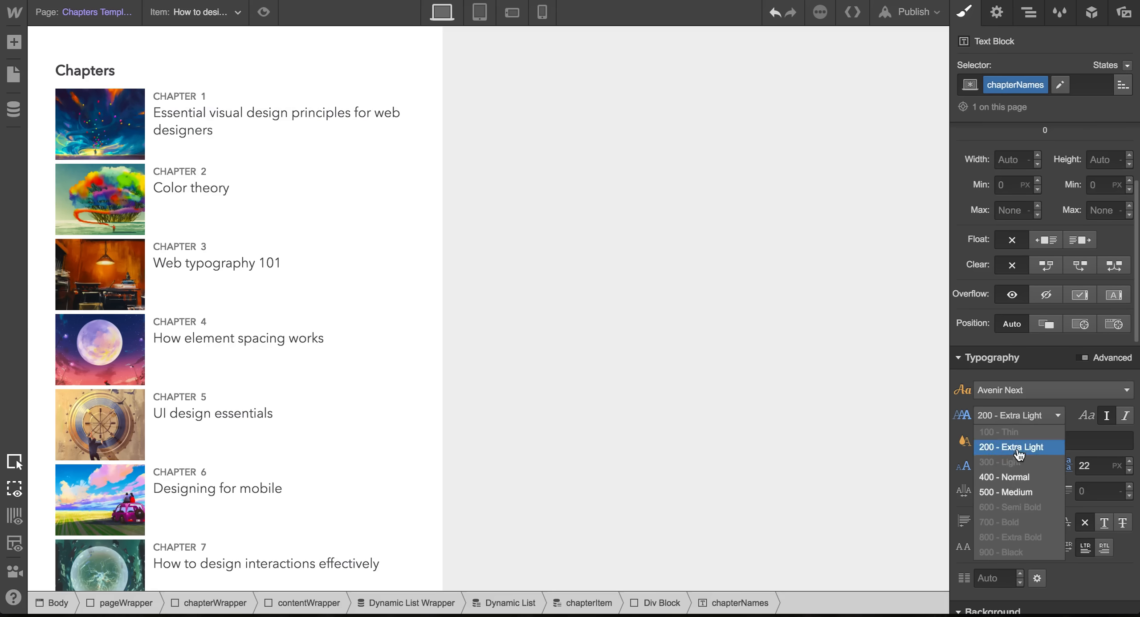
{"action": "left_click", "coordinate": [1007, 492]}
Review the styled chapter list on the canvas and in preview mode.
{"action": "scroll", "coordinate": [213, 239], "scroll_direction": "down", "scroll_amount": 2}
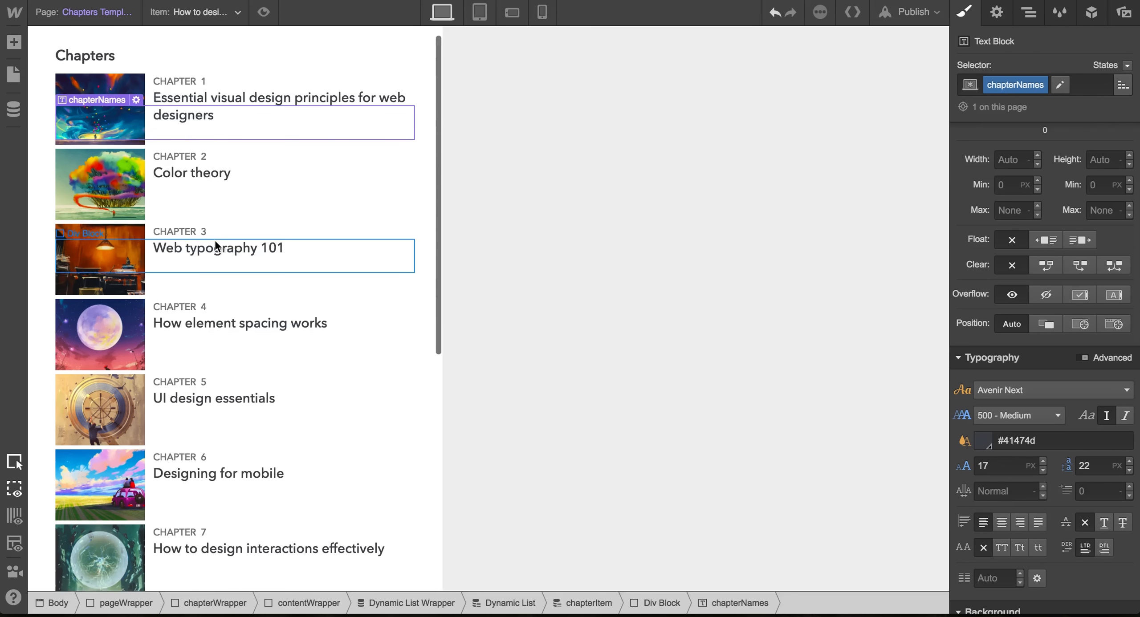
{"action": "scroll", "coordinate": [285, 150], "scroll_direction": "up", "scroll_amount": 2}
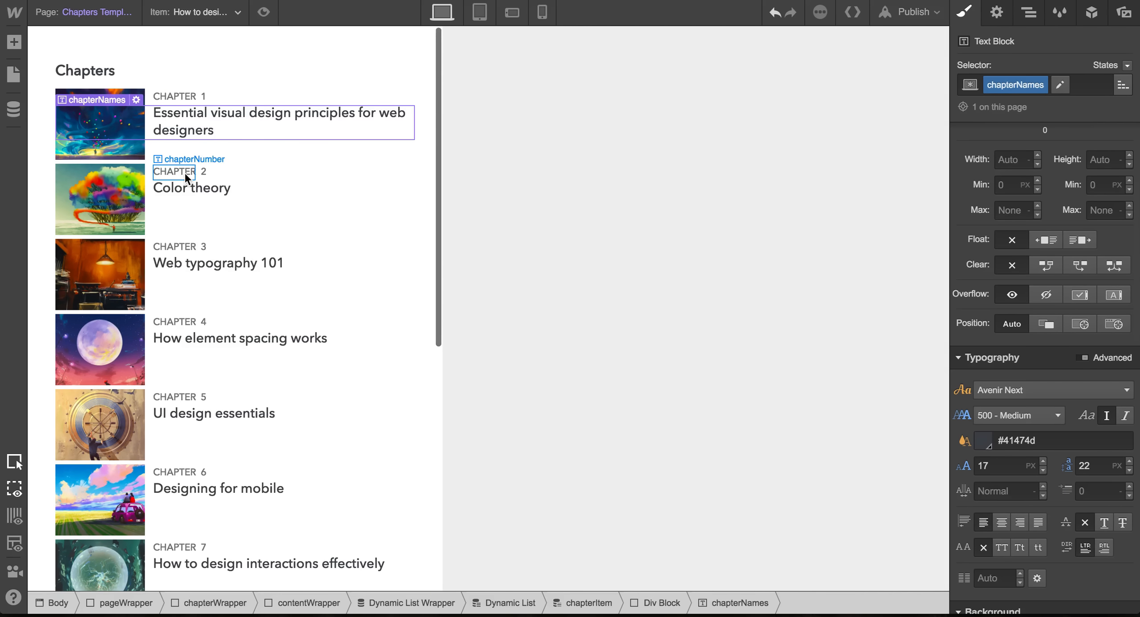
{"action": "left_click", "coordinate": [214, 226]}
{"action": "scroll", "coordinate": [264, 264], "scroll_direction": "down", "scroll_amount": 10}
{"action": "scroll", "coordinate": [263, 263], "scroll_direction": "up", "scroll_amount": 9}
{"action": "scroll", "coordinate": [264, 264], "scroll_direction": "up", "scroll_amount": 1}
{"action": "left_click", "coordinate": [264, 12]}
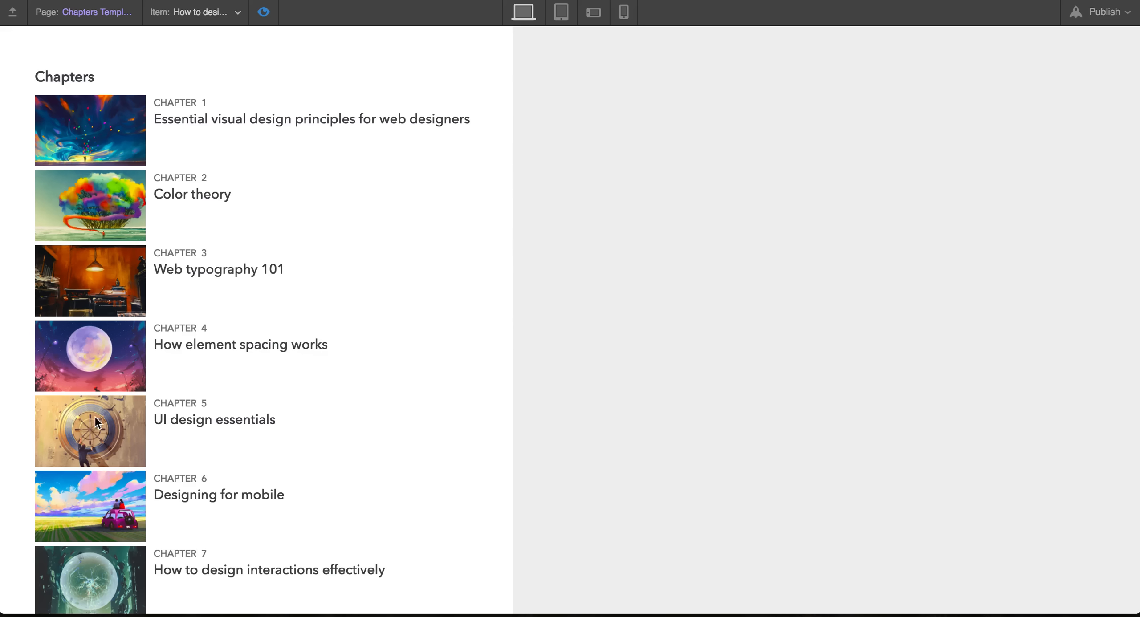
{"action": "left_click", "coordinate": [264, 12]}
Add a link block inside chapterItem and nest the chapterThumbnail and the text Div Block in it.
{"action": "left_click", "coordinate": [245, 150]}
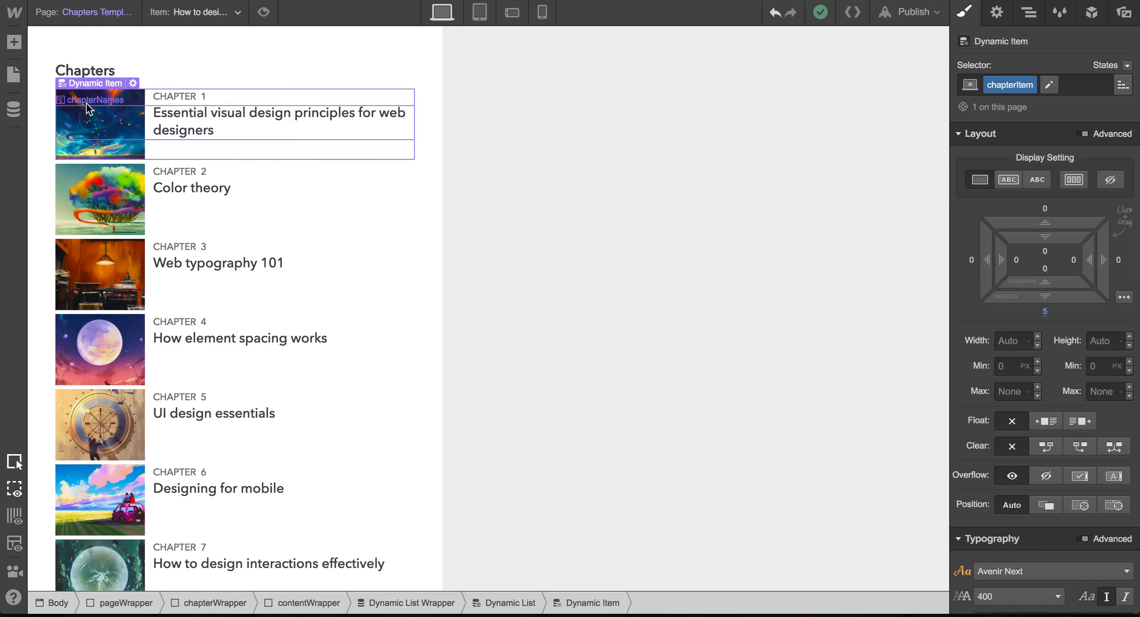
{"action": "left_click", "coordinate": [12, 42]}
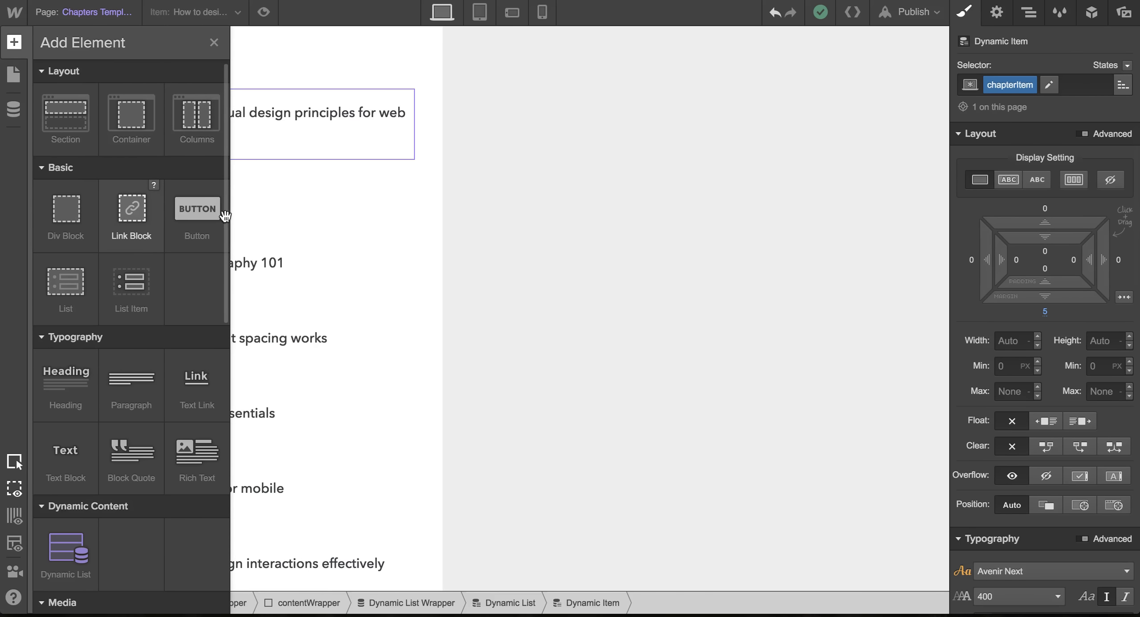
{"action": "left_click_drag", "start_coordinate": [225, 216], "coordinate": [1054, 259]}
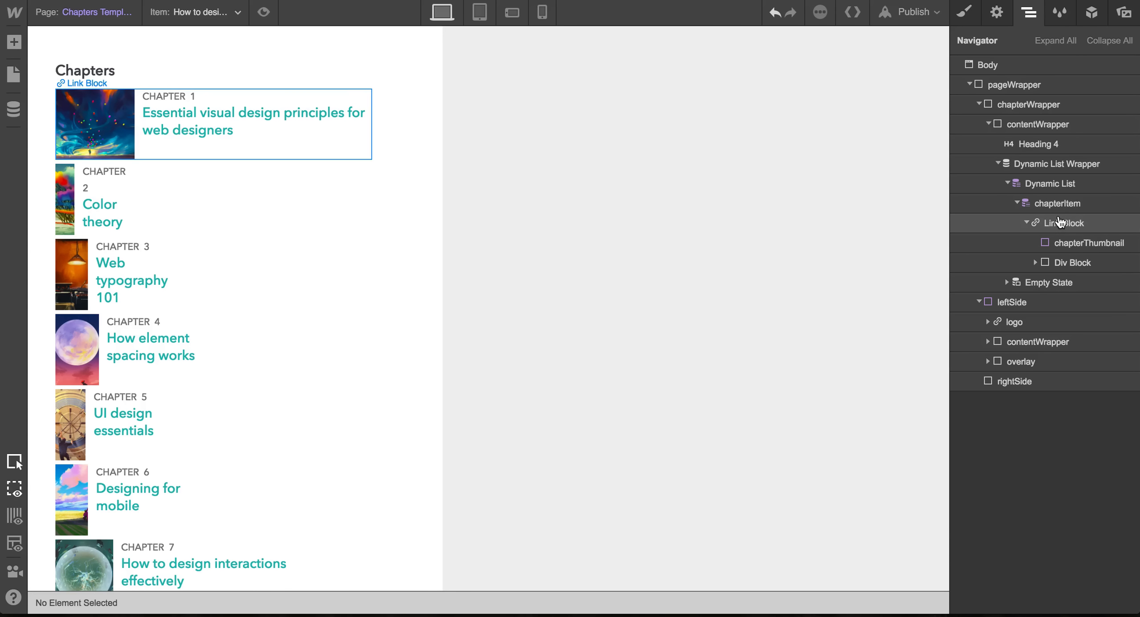
Give the link block the new class chapterLink Item and set its display to block.
{"action": "left_click", "coordinate": [1060, 222]}
{"action": "left_click", "coordinate": [964, 12]}
{"action": "left_click", "coordinate": [1012, 84]}
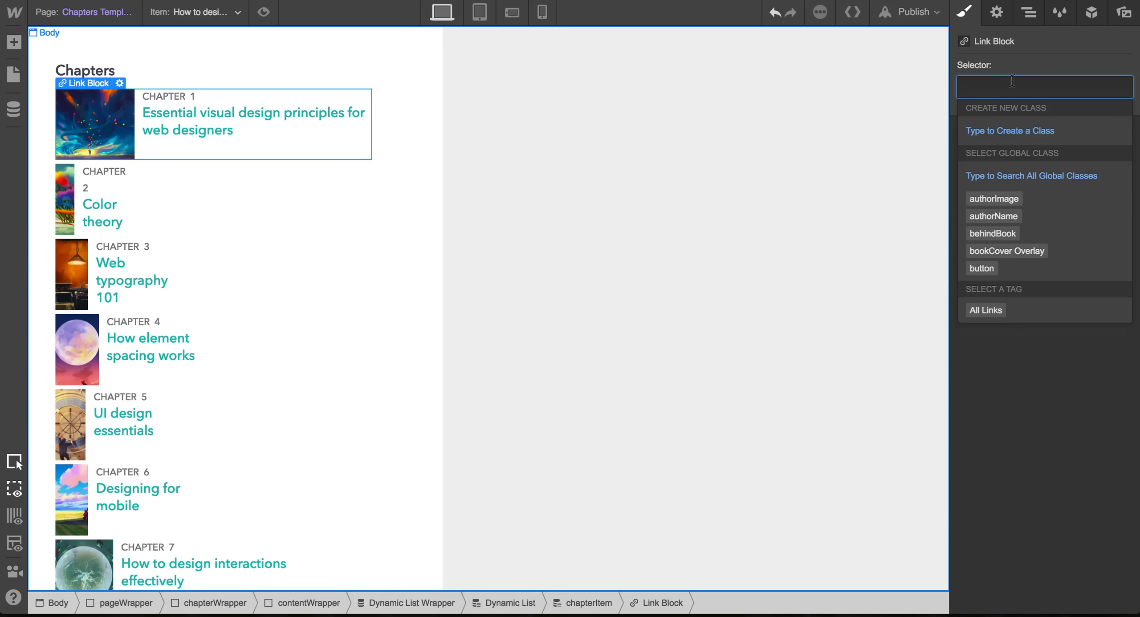
{"action": "type", "text": "chapterLink"}
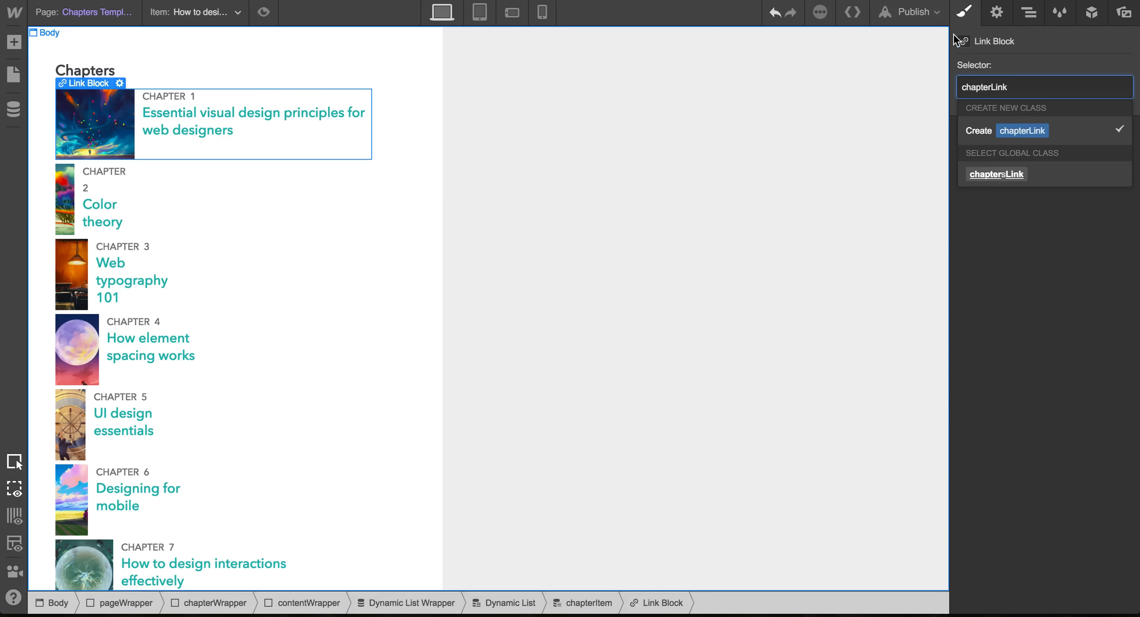
{"action": "type", "text": " Item"}
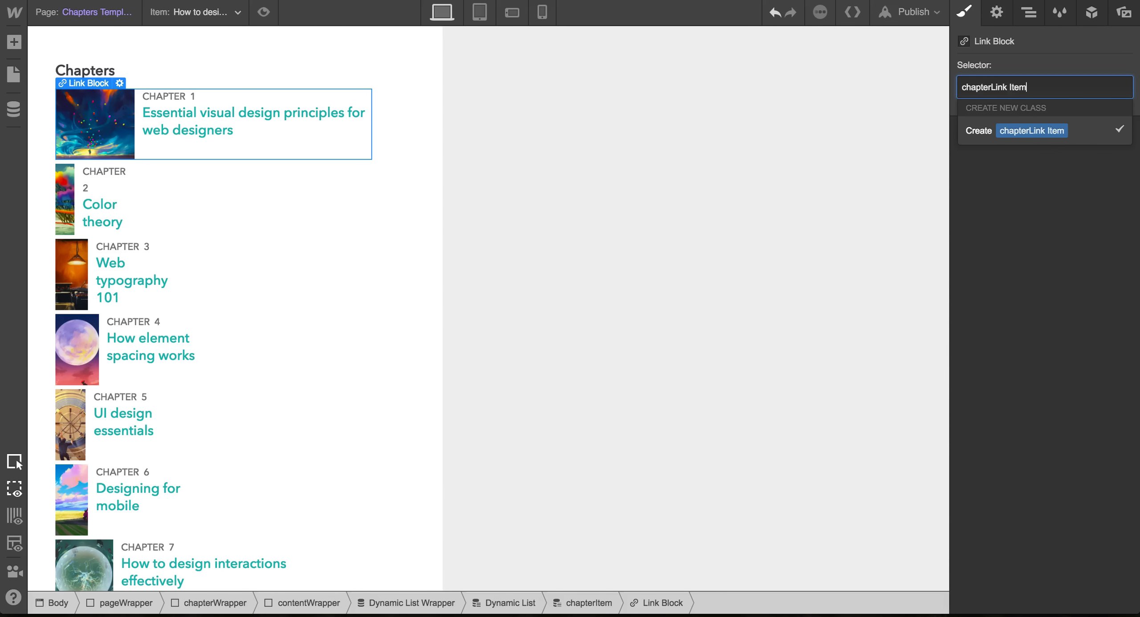
{"action": "key", "text": "Return"}
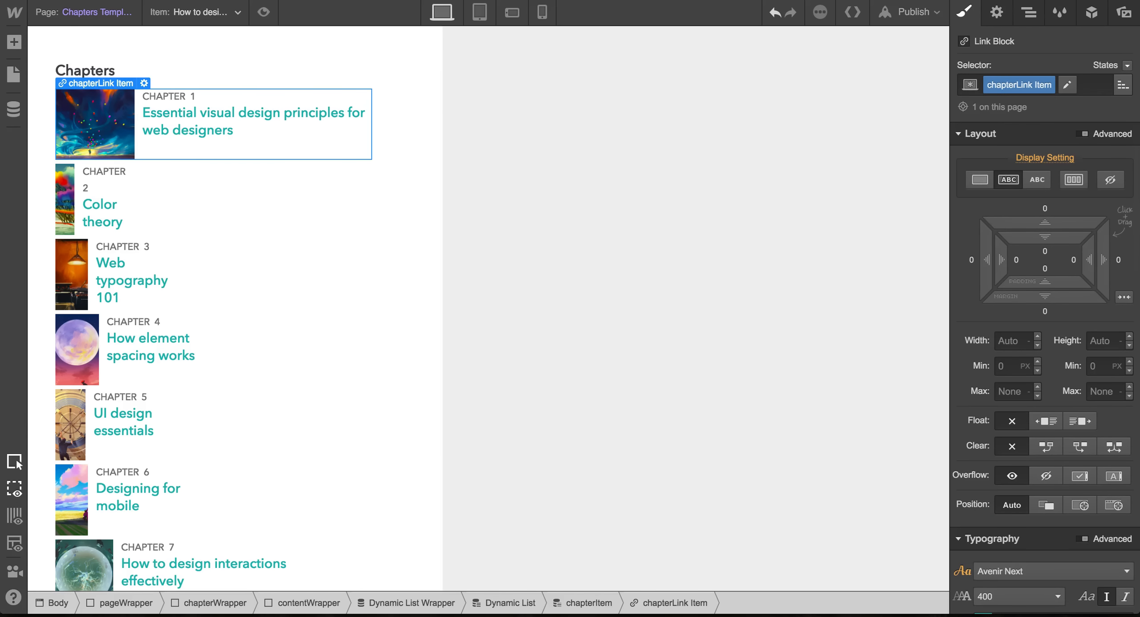
{"action": "left_click", "coordinate": [978, 180]}
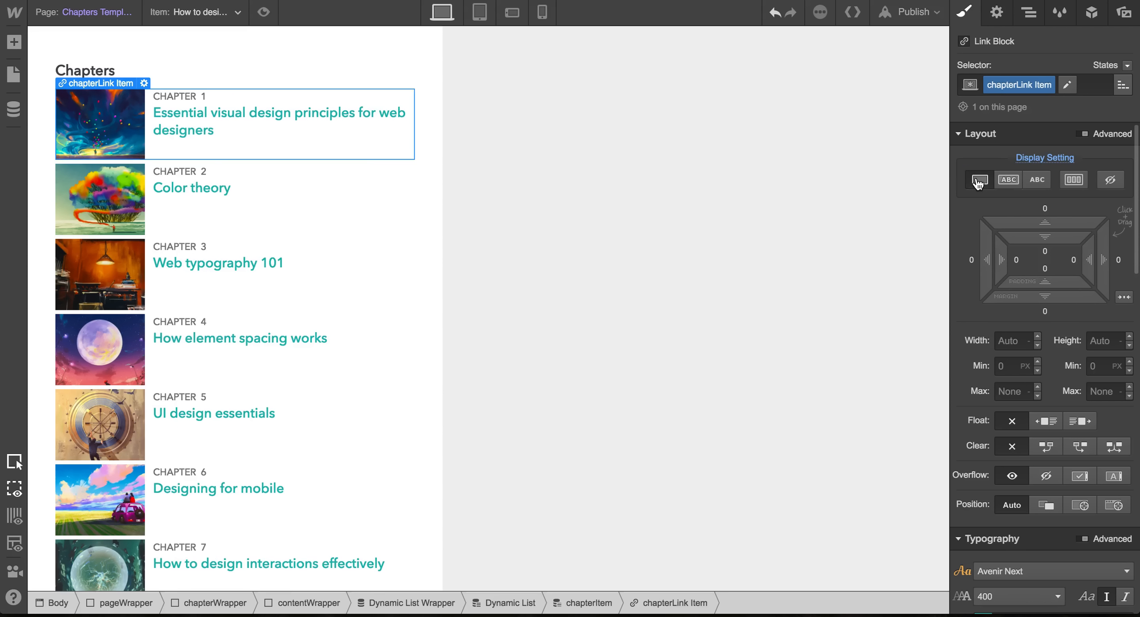
Check how the linked chapter items look on the canvas and how they react in preview mode.
{"action": "scroll", "coordinate": [287, 236], "scroll_direction": "down", "scroll_amount": 5}
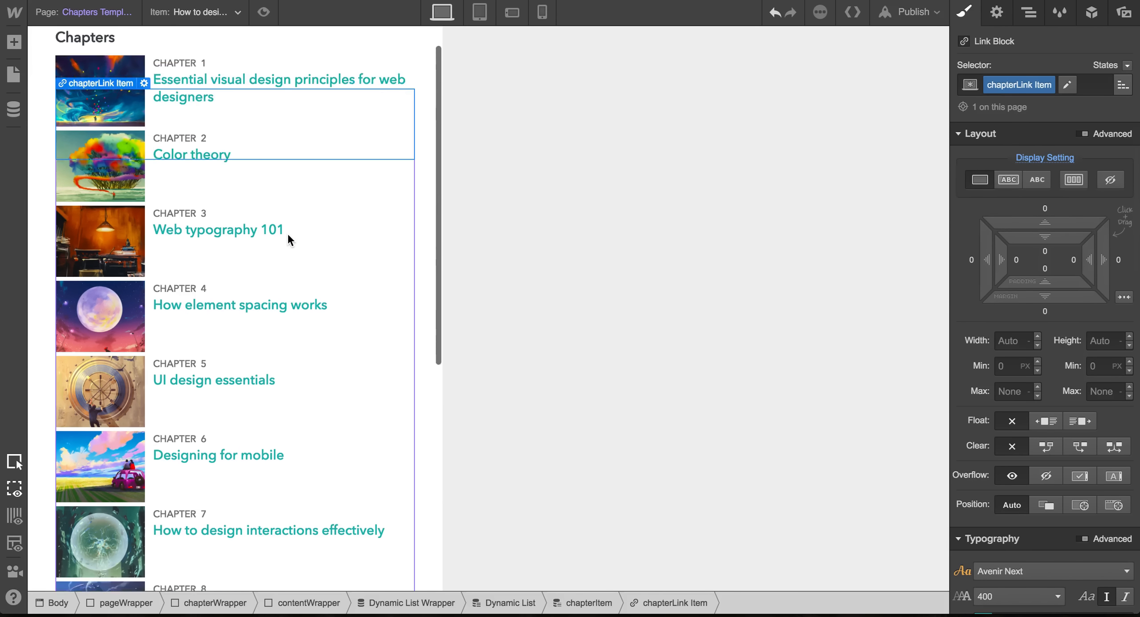
{"action": "scroll", "coordinate": [288, 235], "scroll_direction": "down", "scroll_amount": 4}
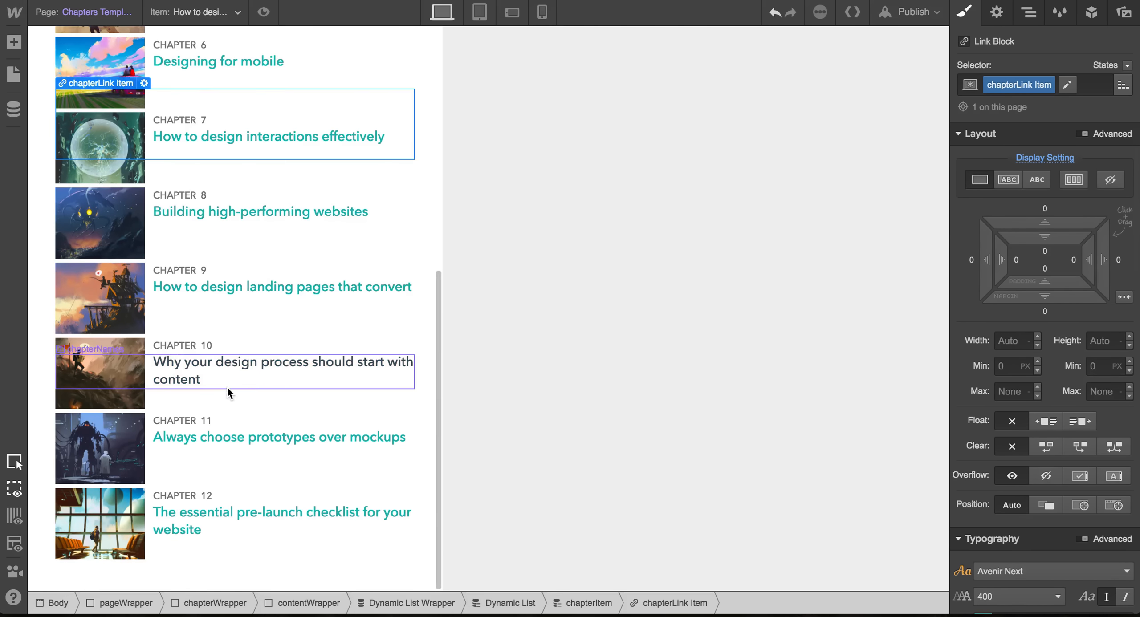
{"action": "scroll", "coordinate": [226, 185], "scroll_direction": "up", "scroll_amount": 9}
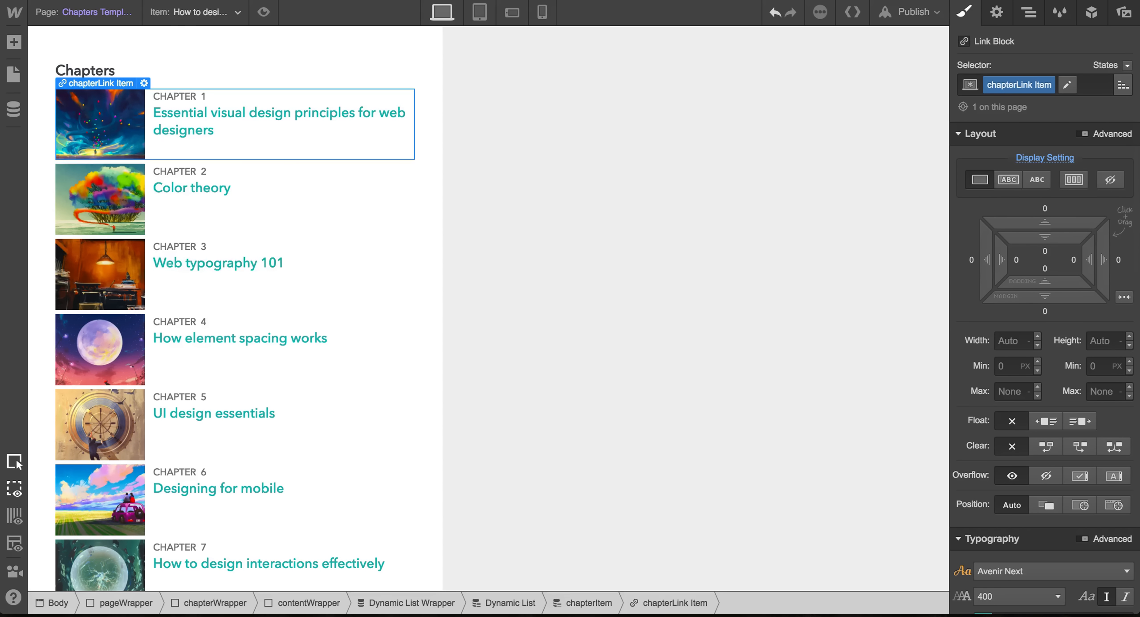
{"action": "left_click", "coordinate": [265, 12]}
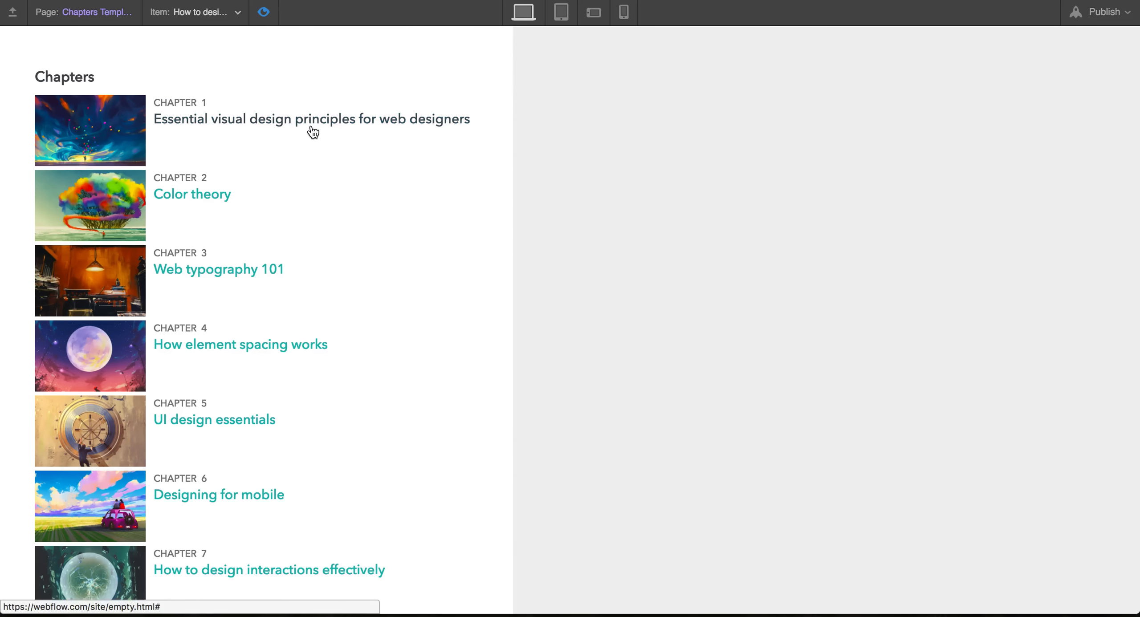
{"action": "scroll", "coordinate": [217, 458], "scroll_direction": "down", "scroll_amount": 1}
{"action": "scroll", "coordinate": [217, 459], "scroll_direction": "down", "scroll_amount": 3}
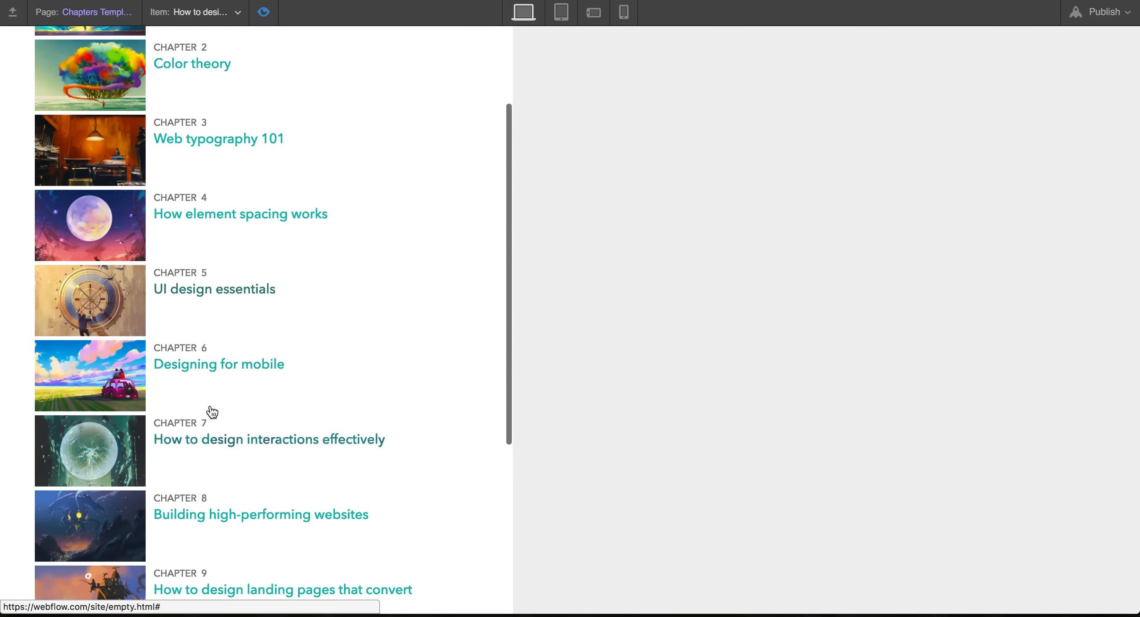
{"action": "scroll", "coordinate": [209, 369], "scroll_direction": "up", "scroll_amount": 3}
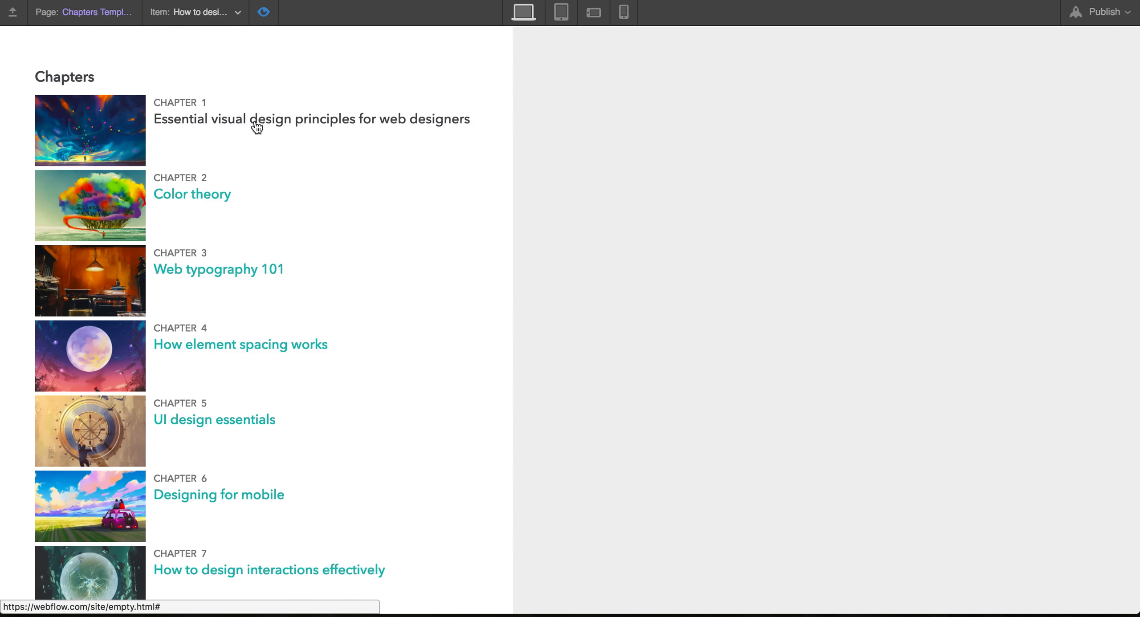
{"action": "left_click", "coordinate": [263, 12]}
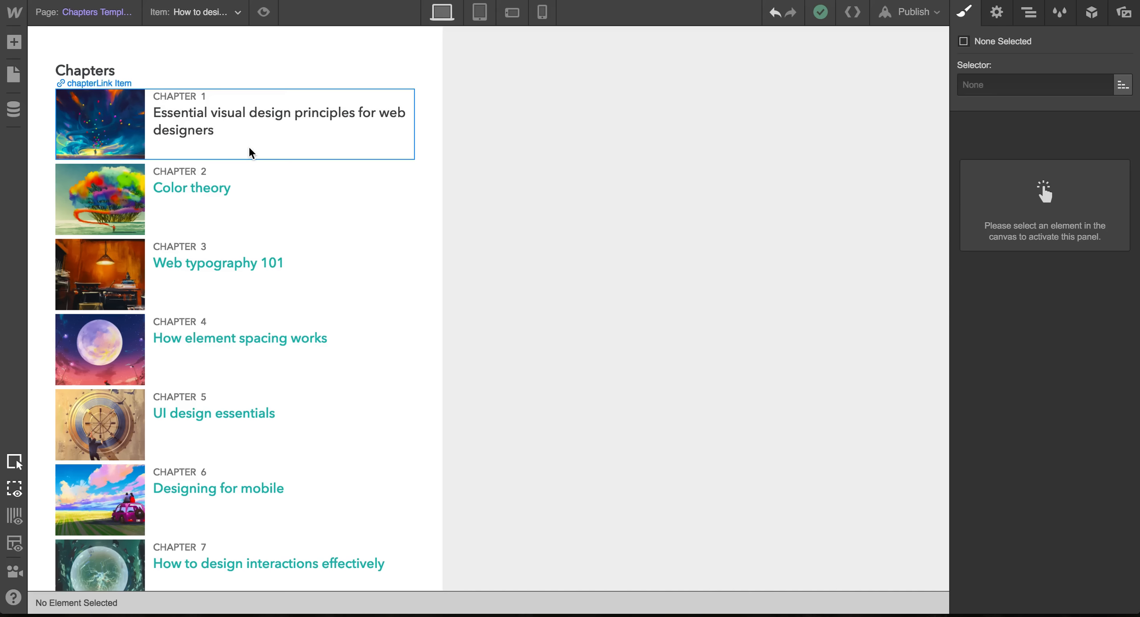
Link the chapterLink Item block in the chapter list to the Current Chapter detail page.
{"action": "left_click", "coordinate": [299, 141]}
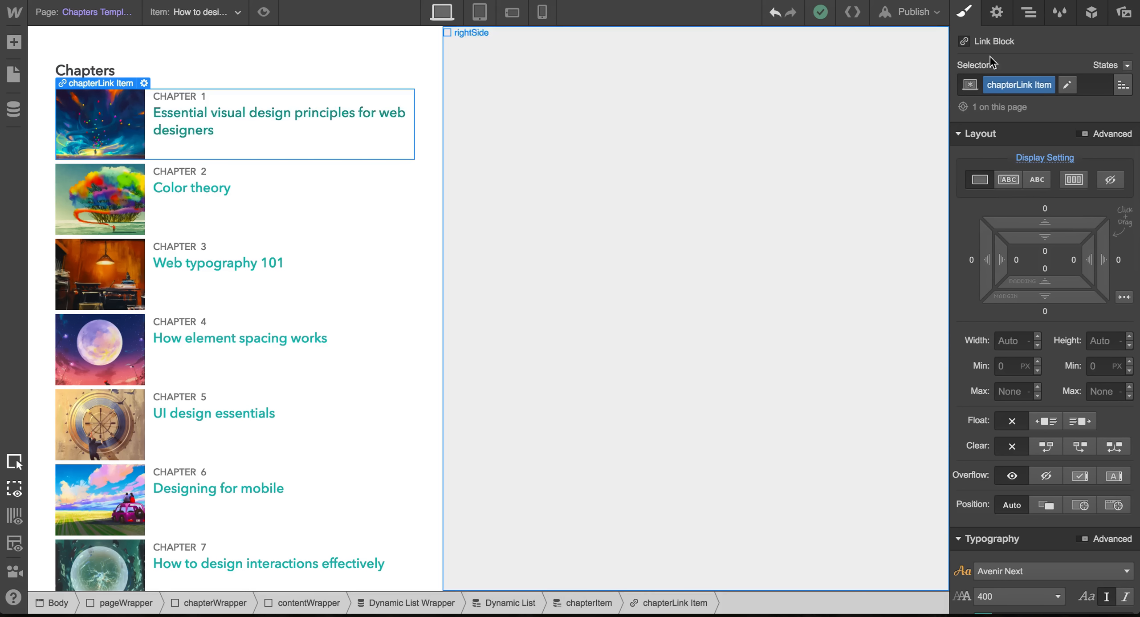
{"action": "left_click", "coordinate": [1002, 16]}
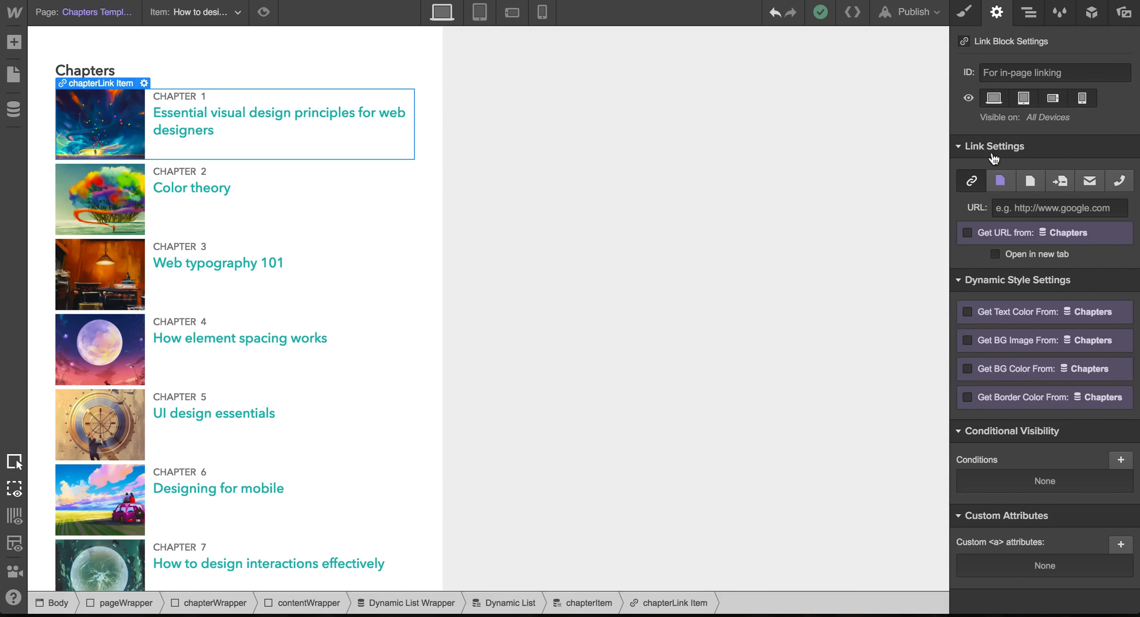
{"action": "left_click", "coordinate": [1000, 180]}
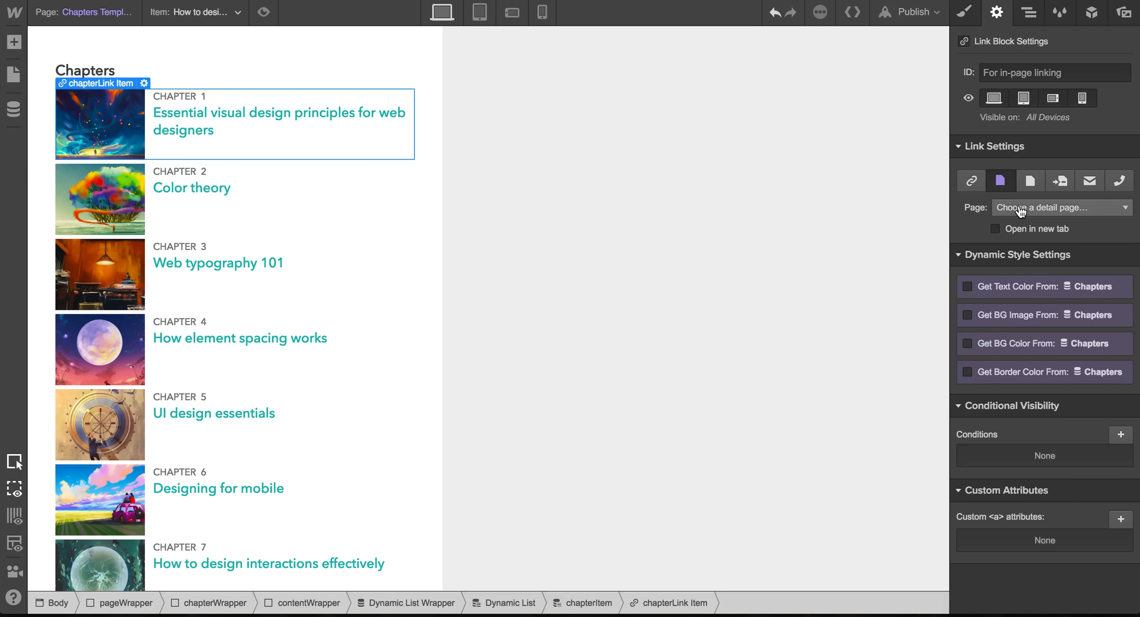
{"action": "left_click", "coordinate": [1020, 211]}
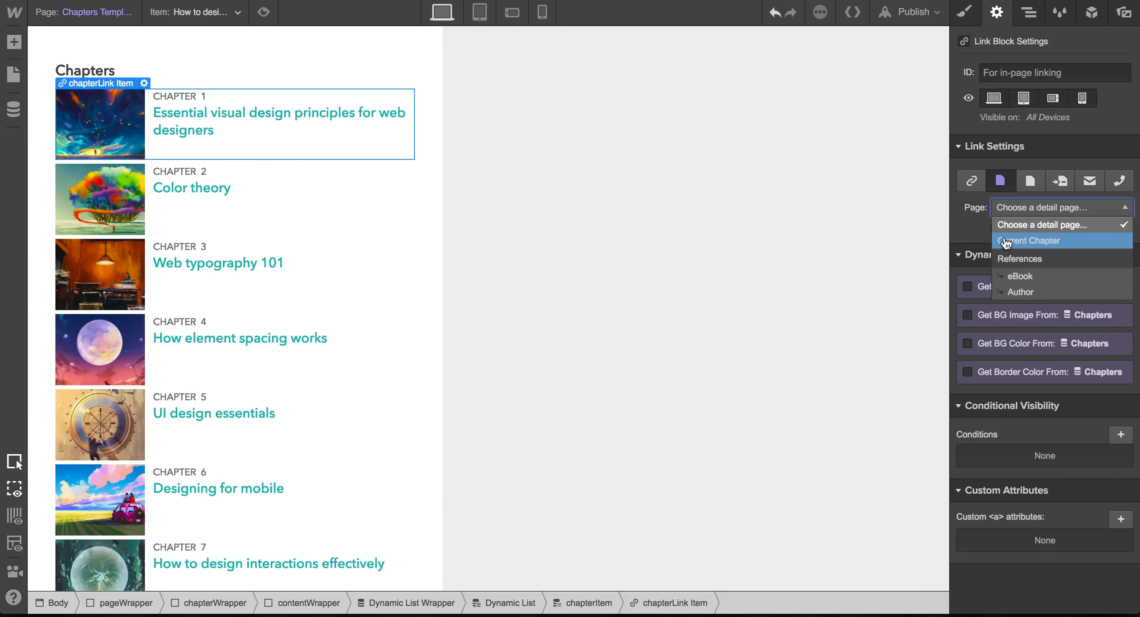
{"action": "left_click", "coordinate": [1049, 246]}
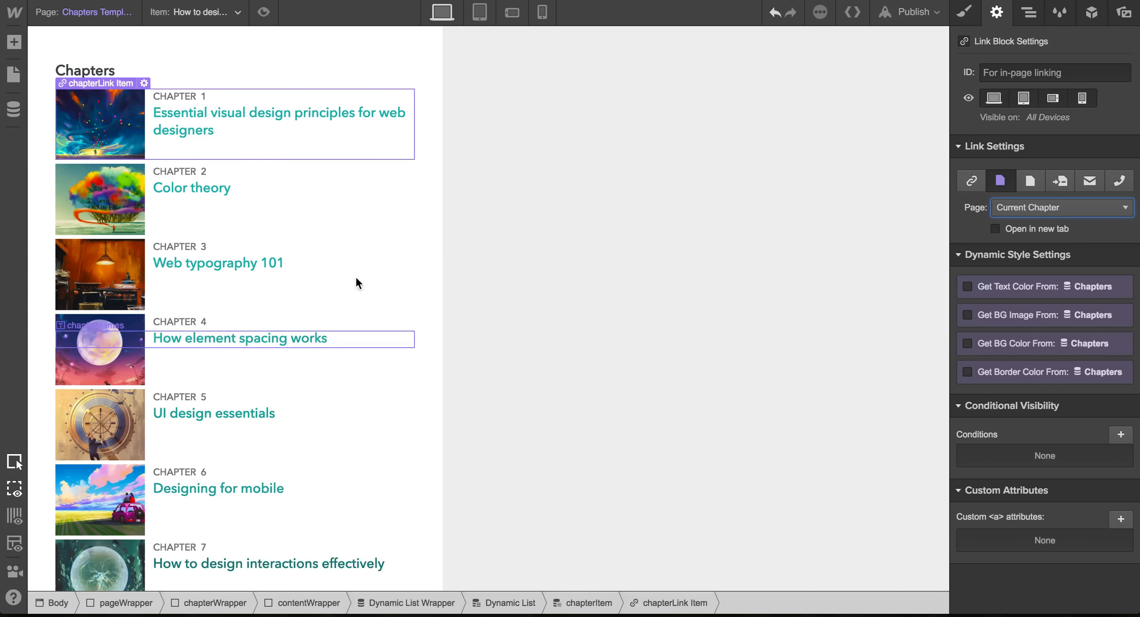
Add a text link inside chapterWrapper, above the content wrapper that holds the Chapters heading.
{"action": "left_click", "coordinate": [369, 43]}
{"action": "scroll", "coordinate": [355, 228], "scroll_direction": "down", "scroll_amount": 10}
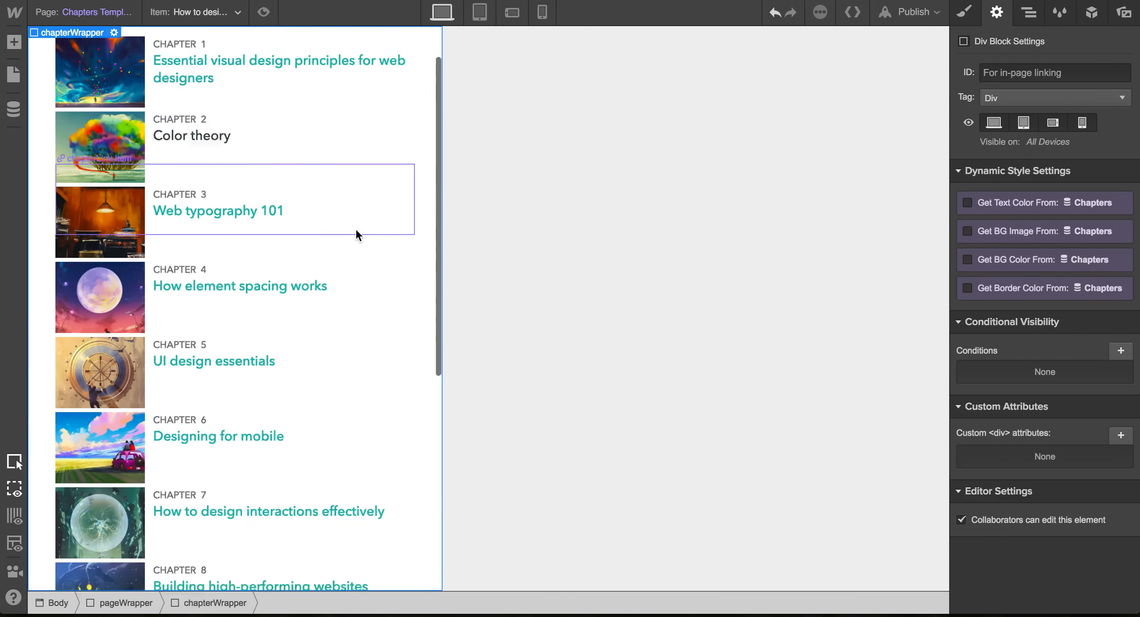
{"action": "scroll", "coordinate": [355, 228], "scroll_direction": "up", "scroll_amount": 9}
{"action": "scroll", "coordinate": [355, 228], "scroll_direction": "up", "scroll_amount": 2}
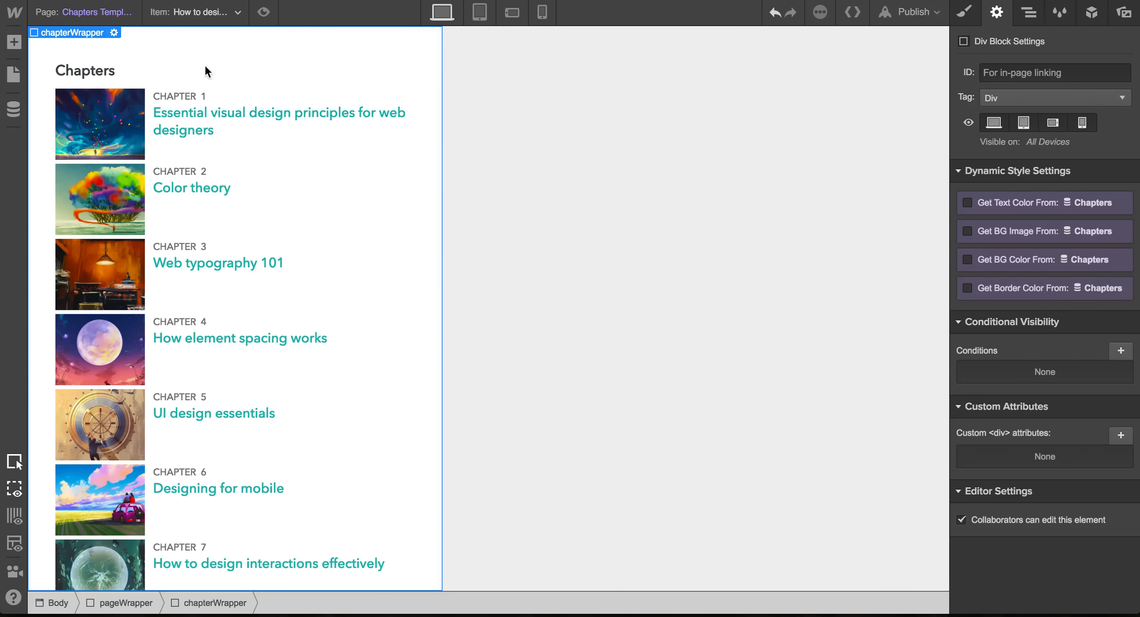
{"action": "left_click", "coordinate": [15, 42]}
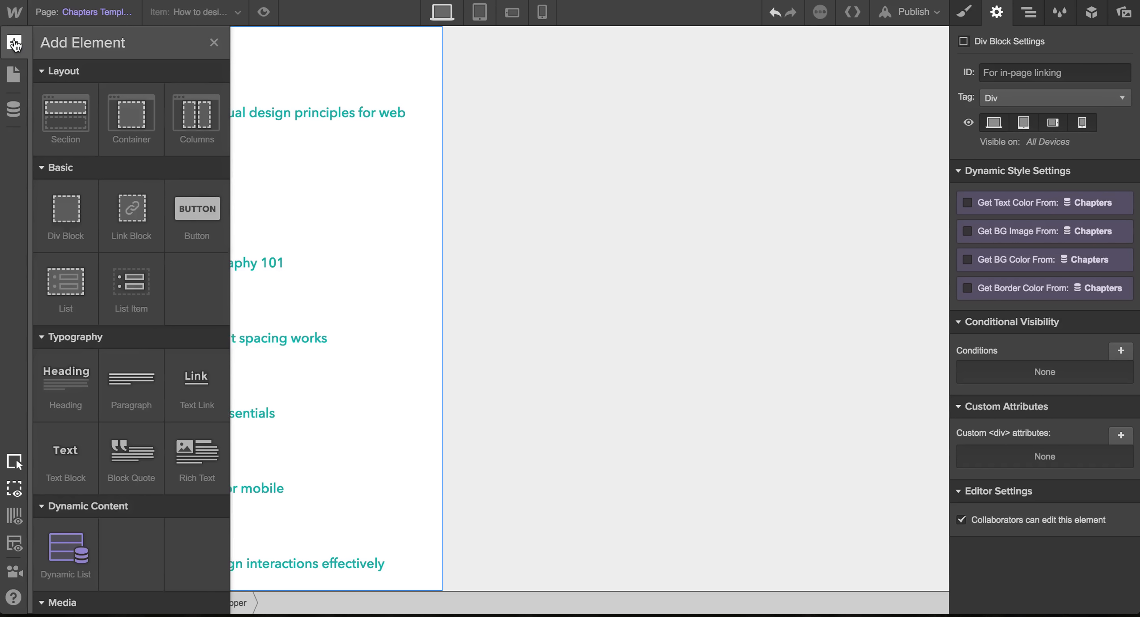
{"action": "scroll", "coordinate": [192, 320], "scroll_direction": "down", "scroll_amount": 2}
{"action": "left_click_drag", "start_coordinate": [193, 341], "coordinate": [90, 48]}
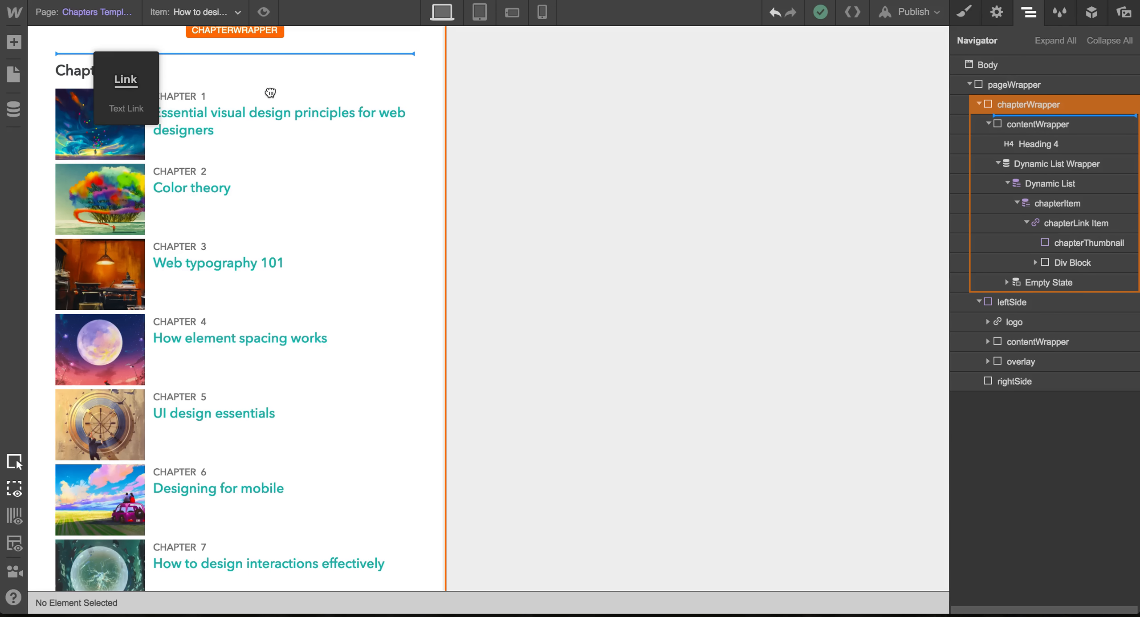
{"action": "left_click_drag", "start_coordinate": [270, 93], "coordinate": [272, 93]}
Give the text link the new class closex and change its text to CLOSE X.
{"action": "left_click", "coordinate": [1004, 79]}
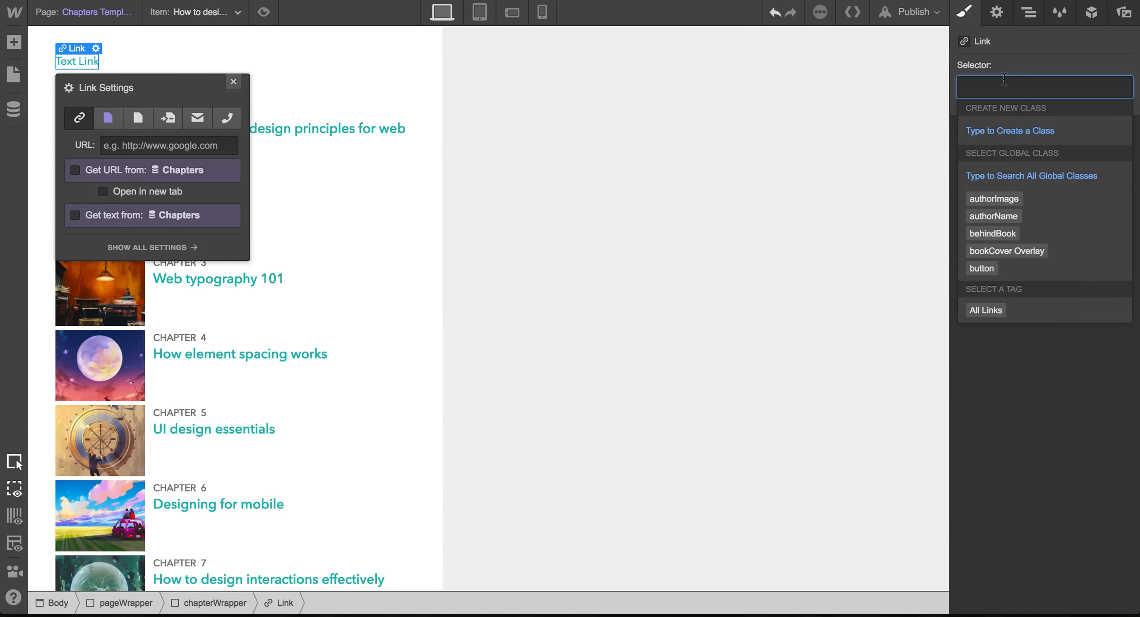
{"action": "type", "text": "closel"}
{"action": "key", "text": "BackSpace"}
{"action": "type", "text": "x"}
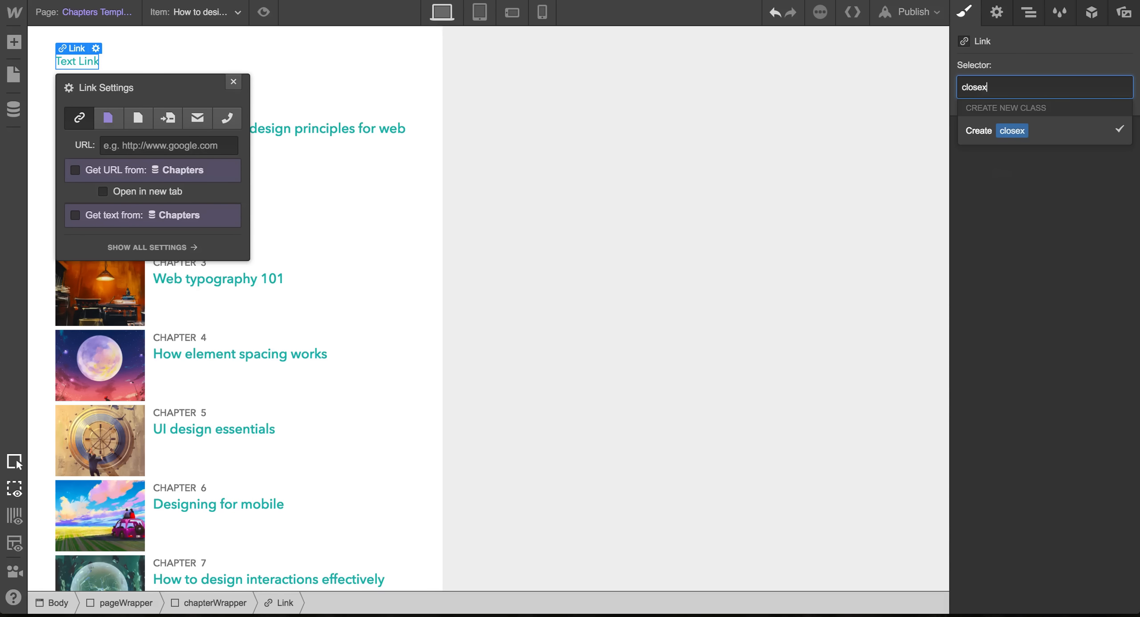
{"action": "key", "text": "Return"}
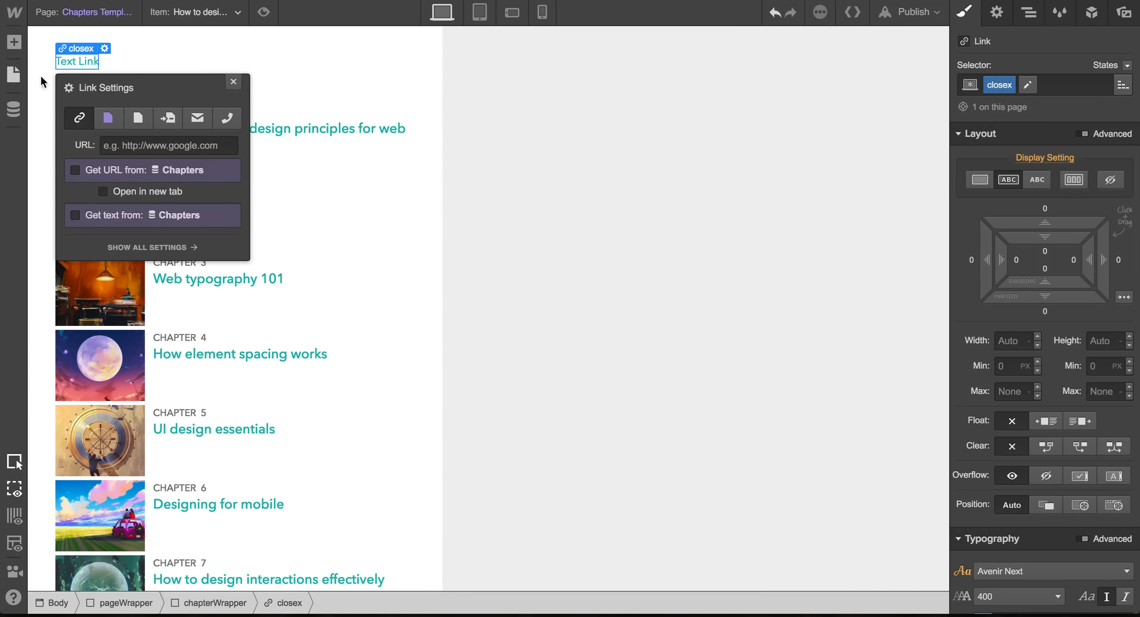
{"action": "double_click", "coordinate": [69, 62]}
{"action": "type", "text": "CLOSE X"}
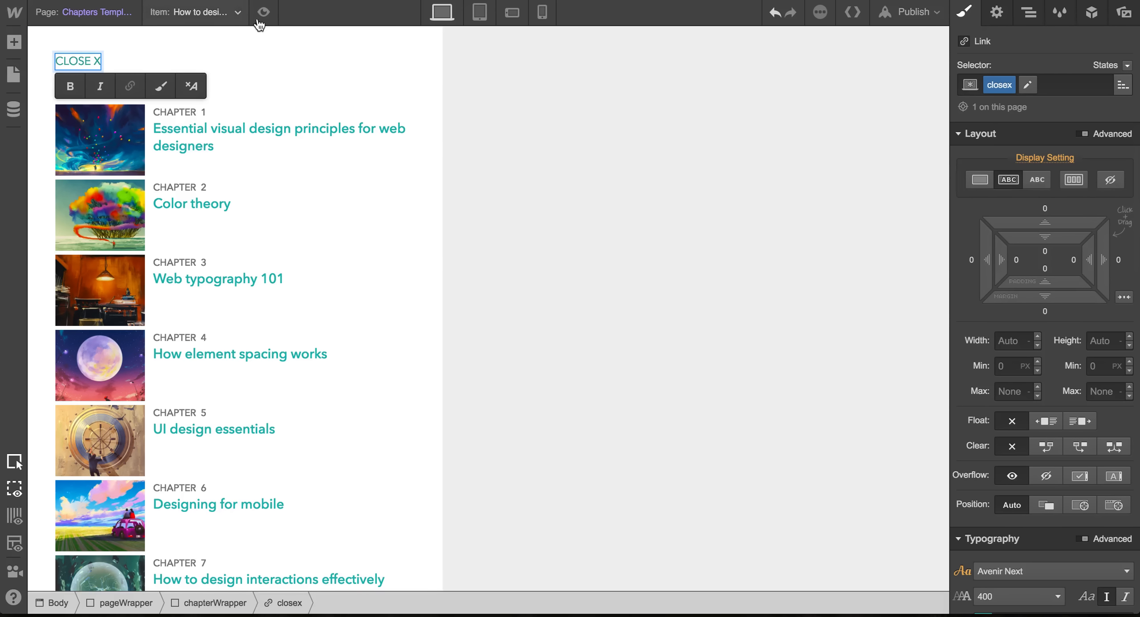
{"action": "left_click", "coordinate": [257, 46]}
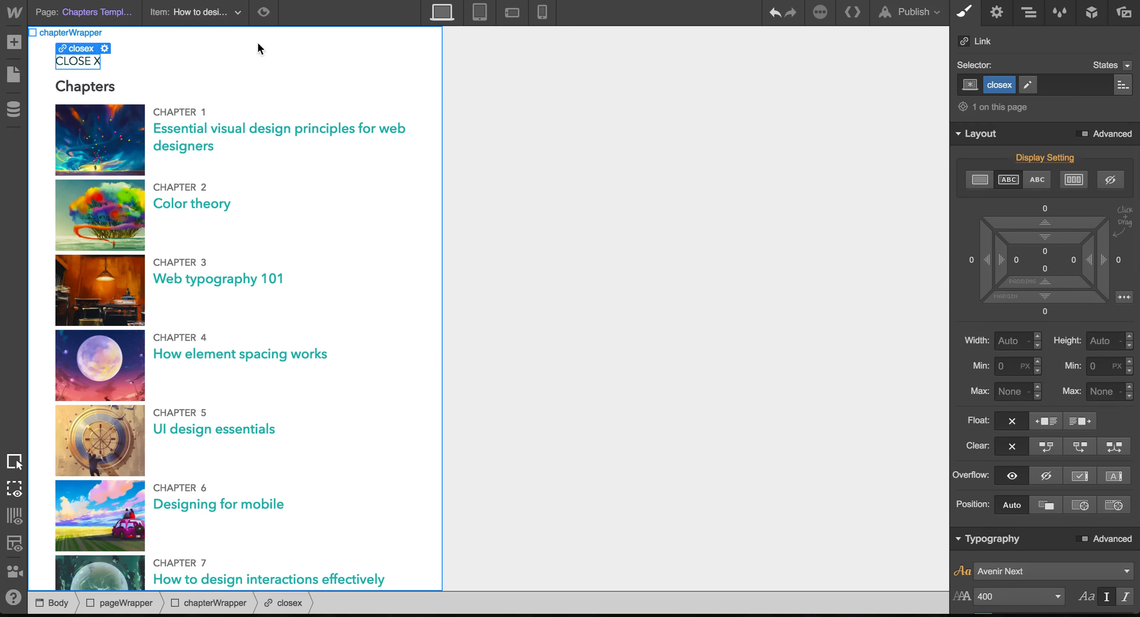
Reduce chapterWrapper's top padding to 2% and give the CLOSE X link a bottom margin of 13 px.
{"action": "left_click", "coordinate": [95, 65]}
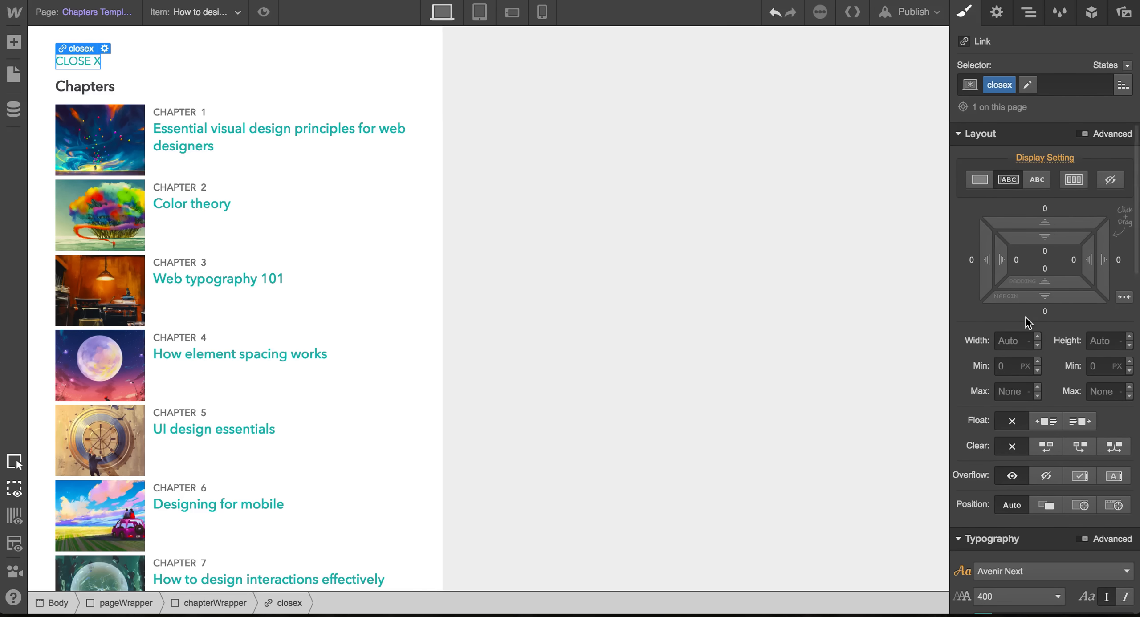
{"action": "scroll", "coordinate": [1029, 321], "scroll_direction": "down", "scroll_amount": 3}
{"action": "left_click", "coordinate": [263, 12]}
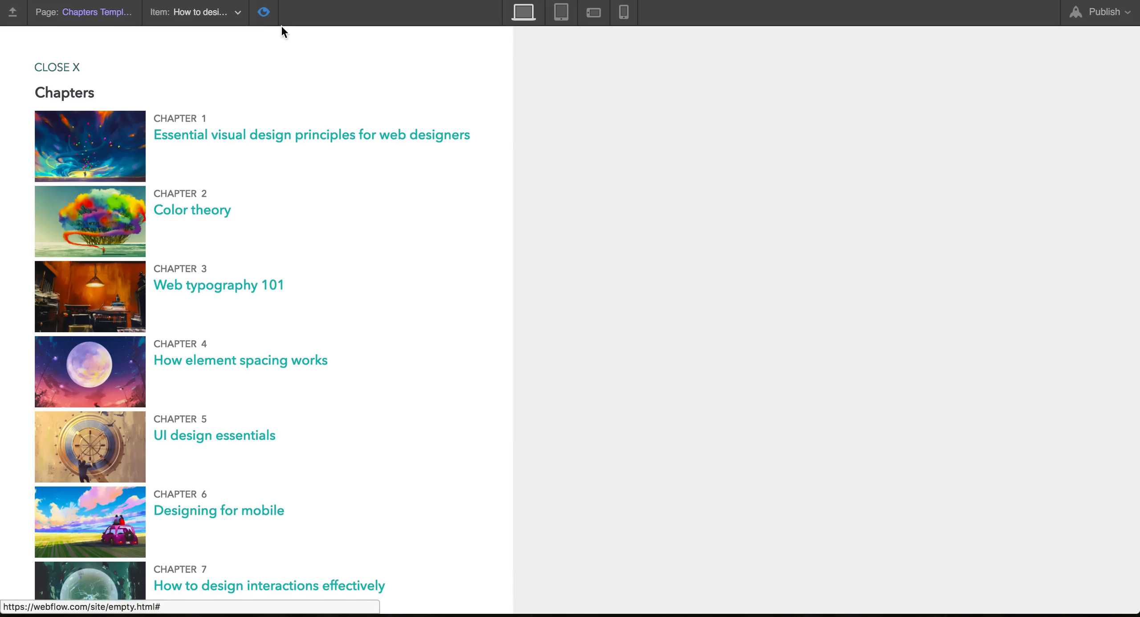
{"action": "left_click", "coordinate": [264, 13]}
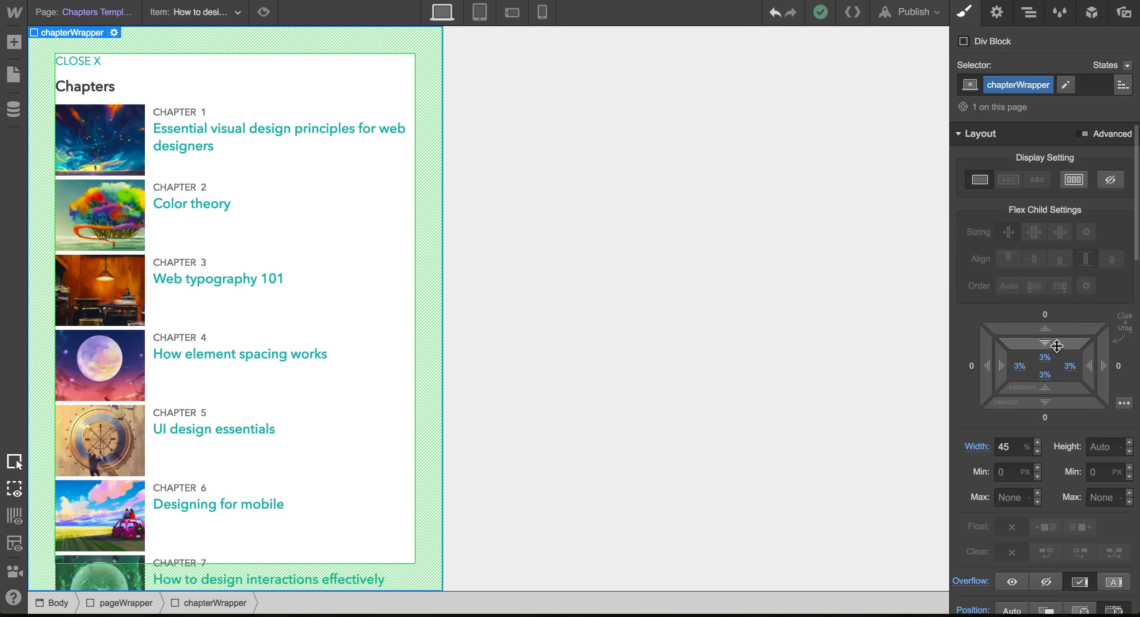
{"action": "left_click_drag", "start_coordinate": [1056, 346], "coordinate": [1057, 345]}
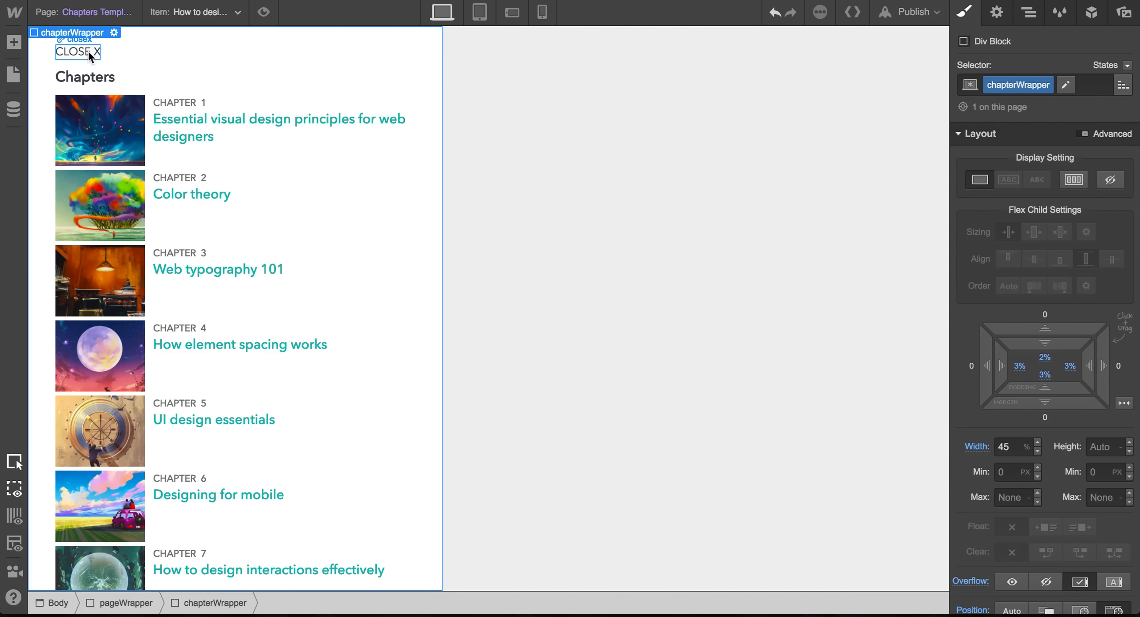
{"action": "left_click_drag", "start_coordinate": [1048, 300], "coordinate": [1049, 325]}
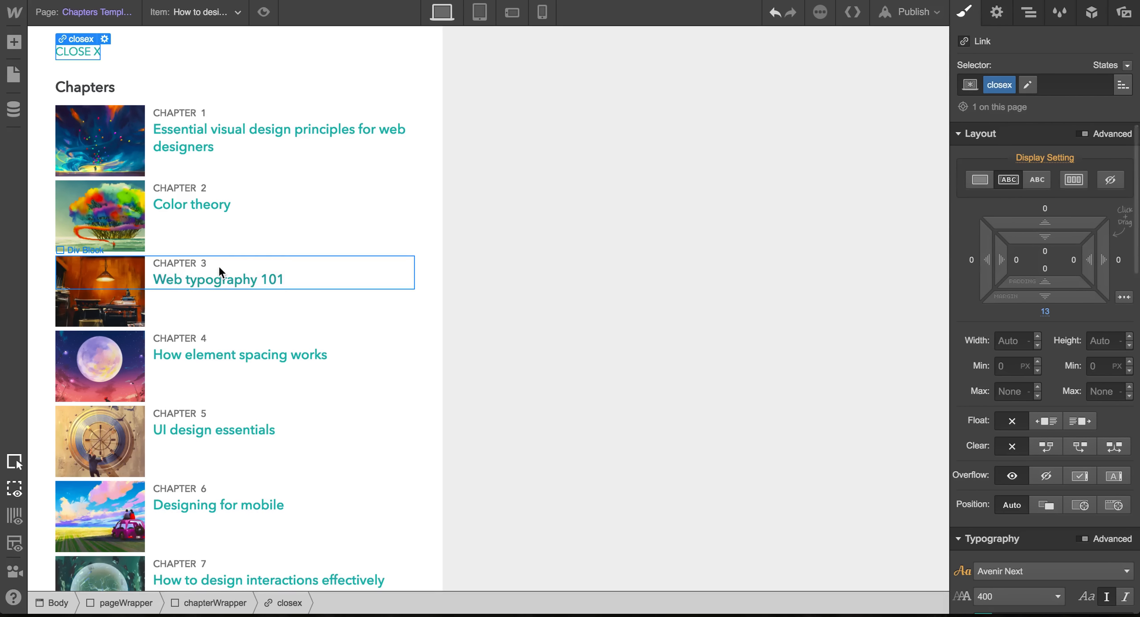
{"action": "left_click", "coordinate": [123, 67]}
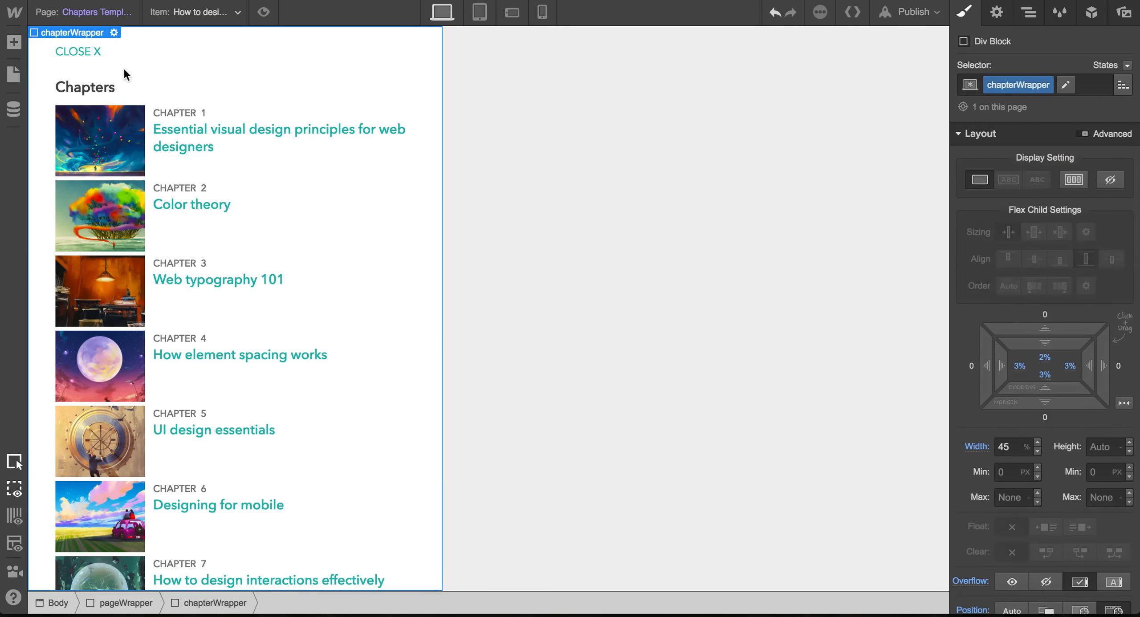
{"action": "left_click", "coordinate": [78, 55]}
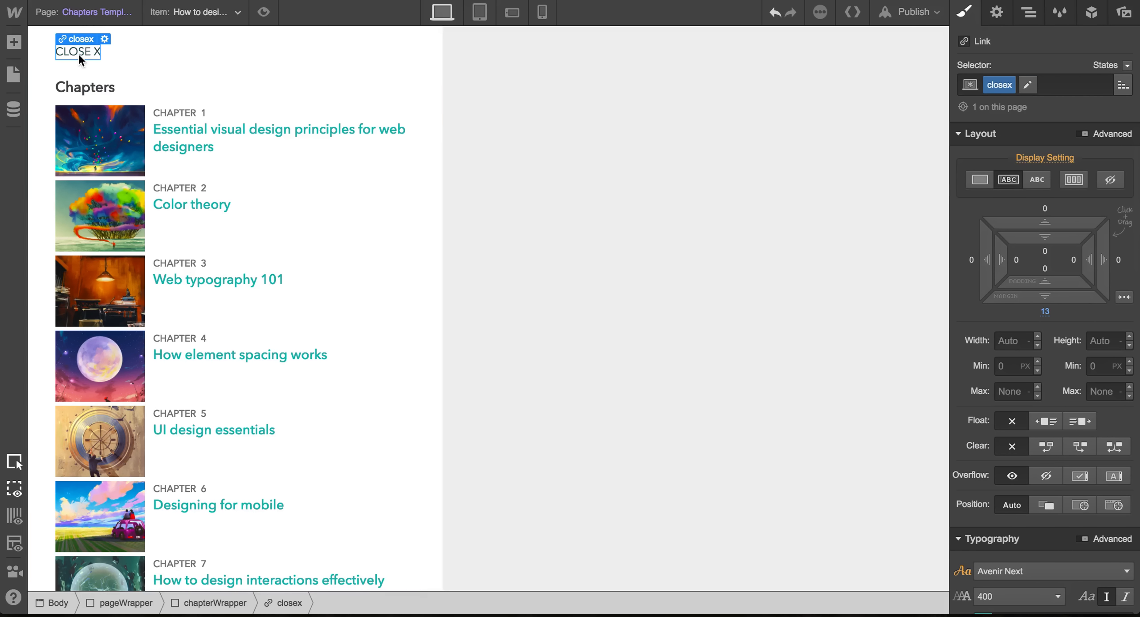
Add a Move transform to chapterWrapper that shifts it -100% along the X axis.
{"action": "left_click", "coordinate": [300, 58]}
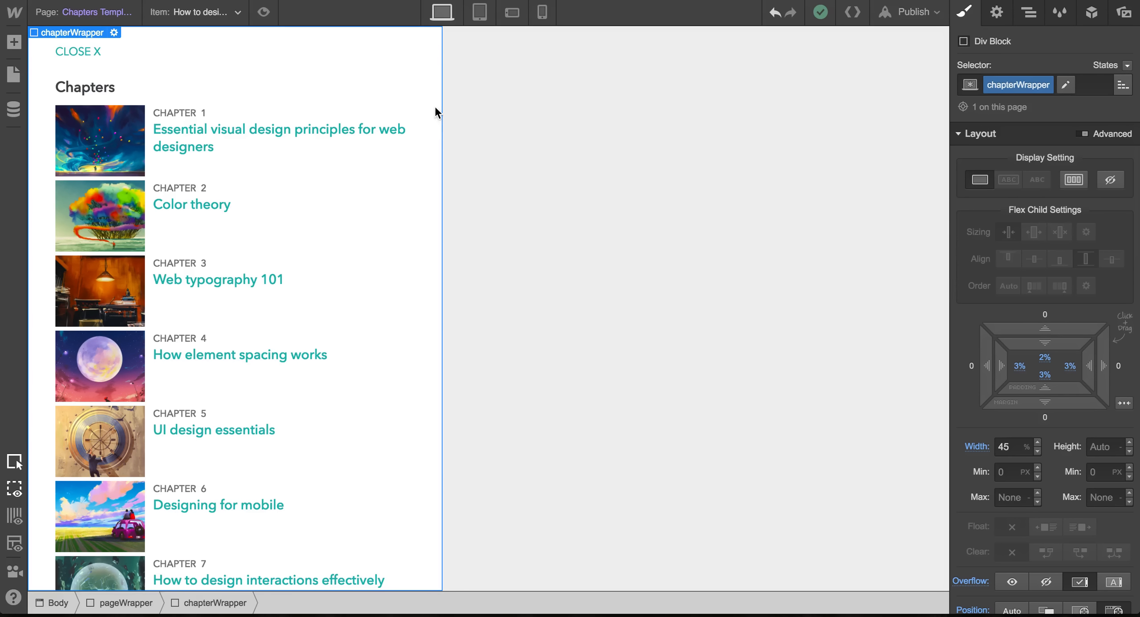
{"action": "scroll", "coordinate": [1074, 439], "scroll_direction": "down", "scroll_amount": 8}
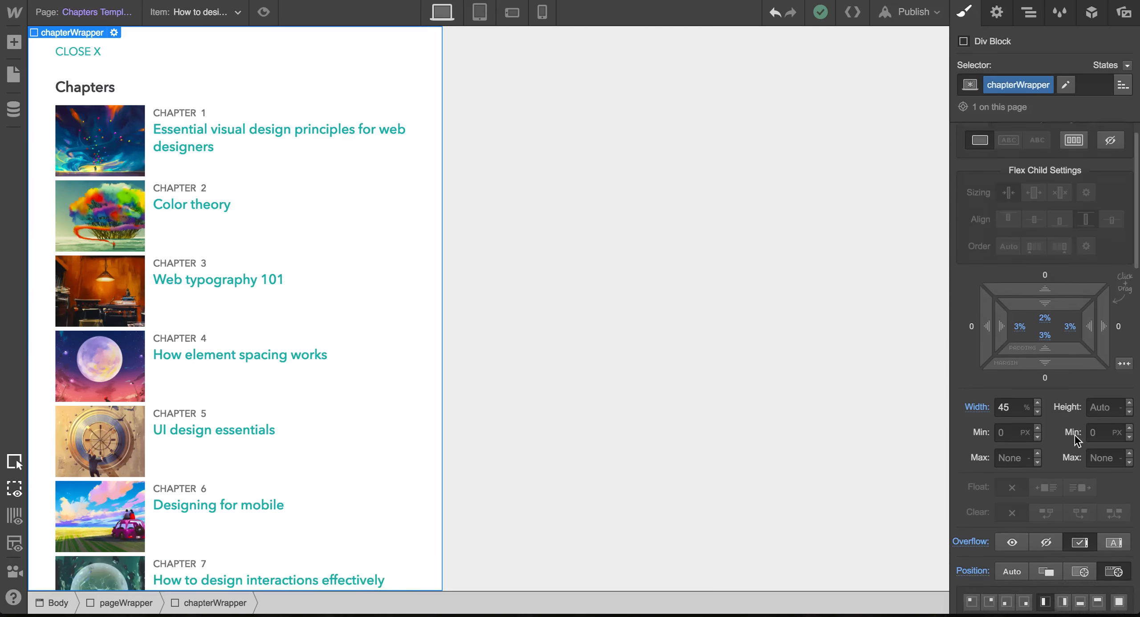
{"action": "scroll", "coordinate": [1000, 437], "scroll_direction": "down", "scroll_amount": 15}
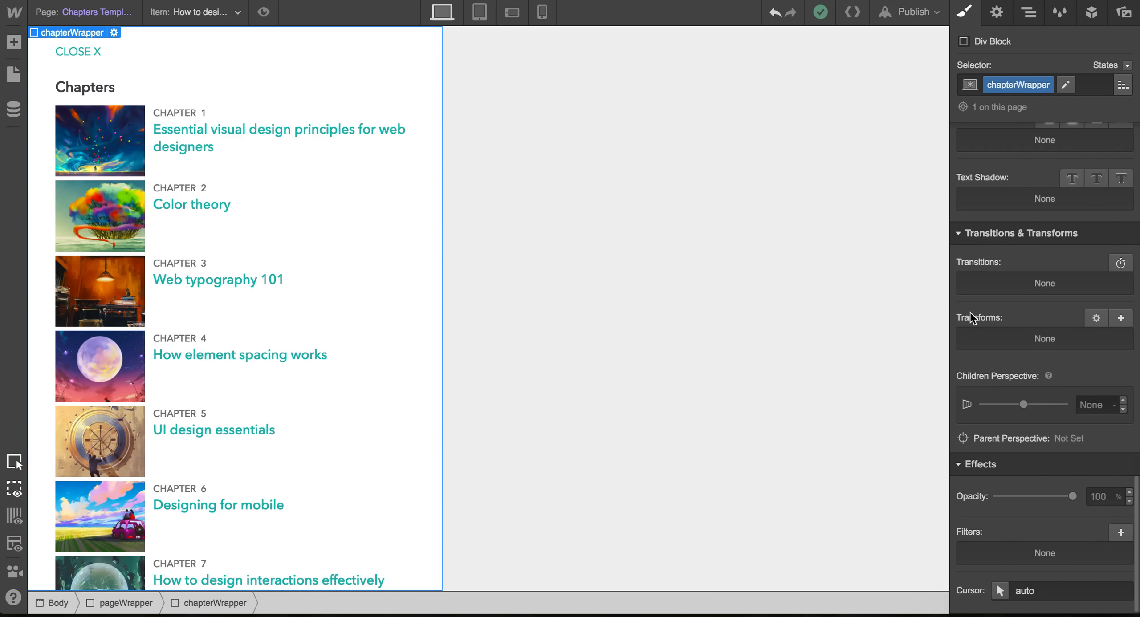
{"action": "left_click", "coordinate": [1122, 319]}
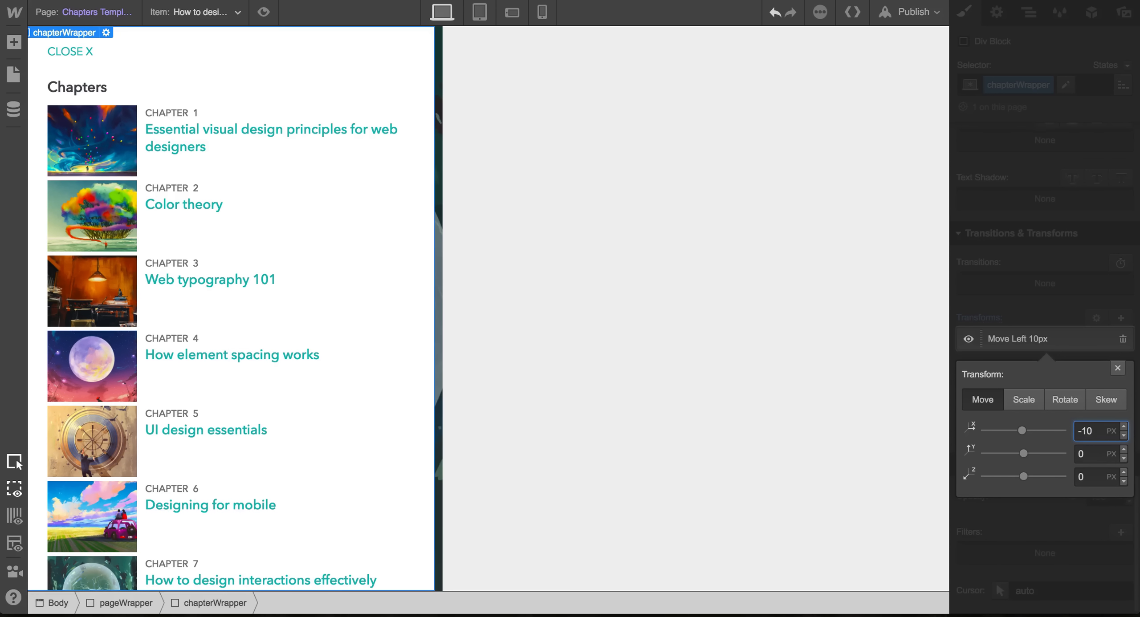
{"action": "key", "text": "shift+Down"}
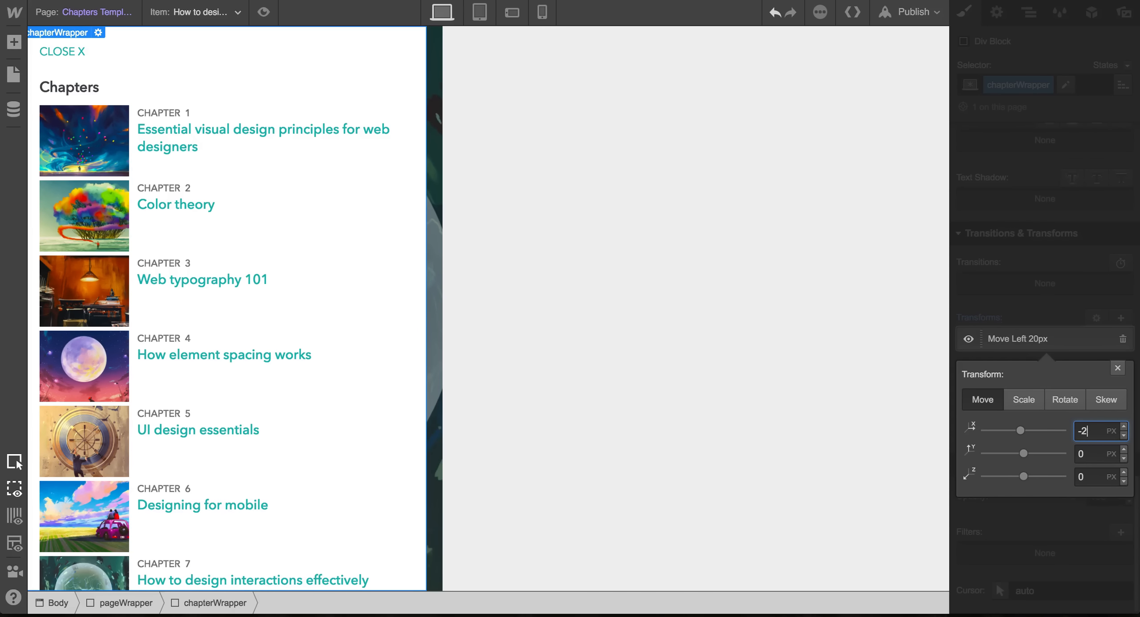
{"action": "key", "text": "Return"}
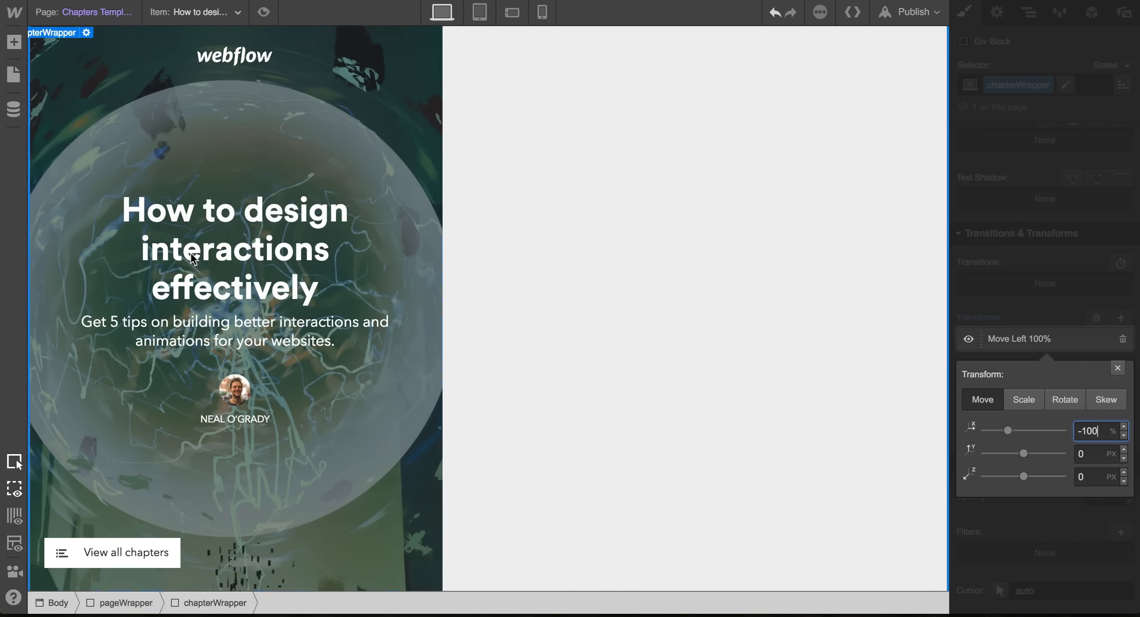
{"action": "left_click", "coordinate": [1118, 368]}
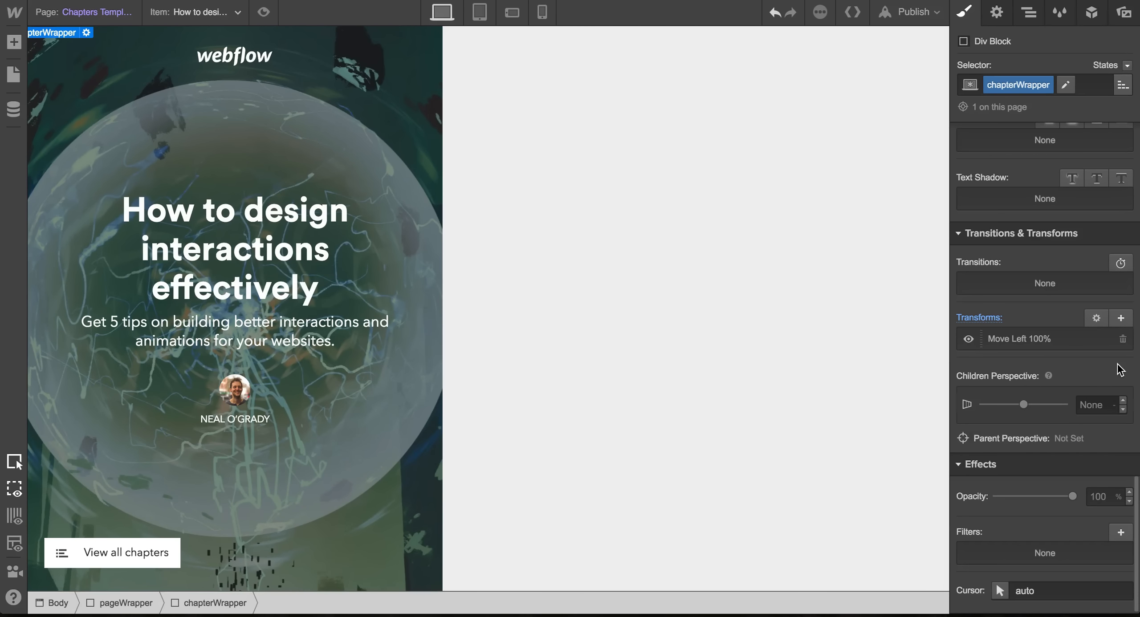
Hide chapterWrapper by setting its display to none.
{"action": "scroll", "coordinate": [1118, 368], "scroll_direction": "up", "scroll_amount": 15}
{"action": "mouse_move", "coordinate": [1073, 246]}
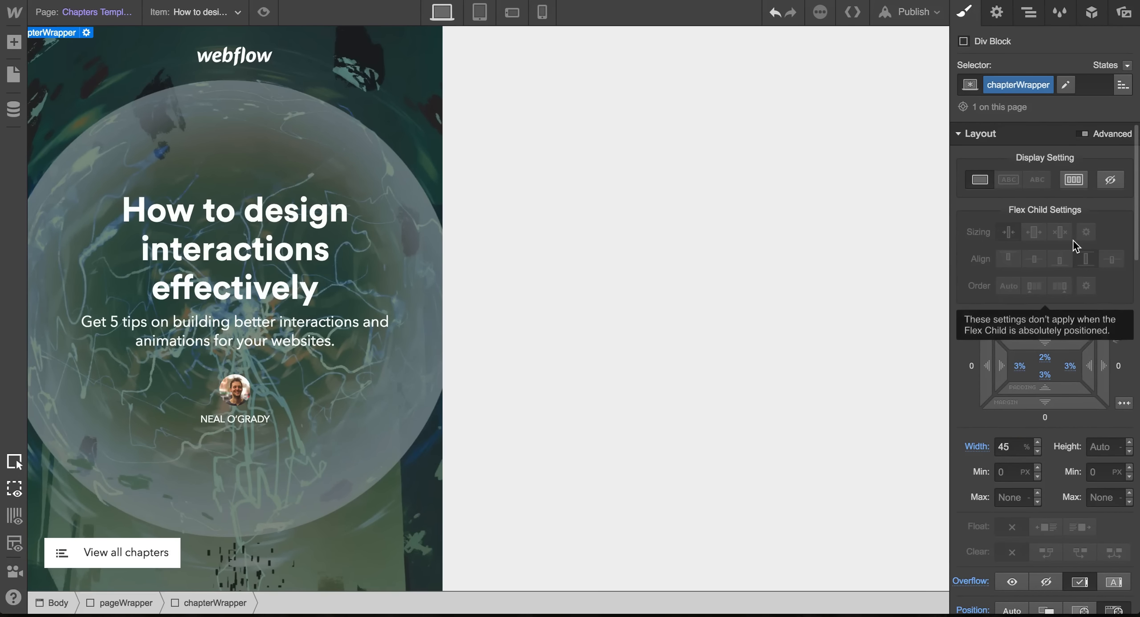
{"action": "left_click", "coordinate": [1110, 181]}
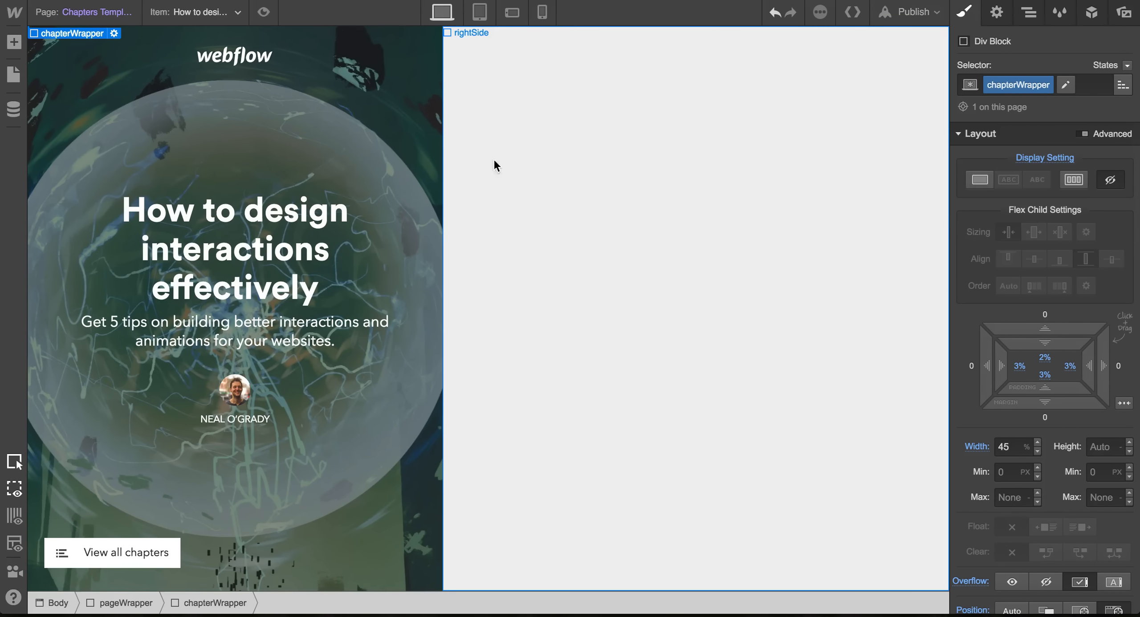
Create a new interaction named Chapter Slide for the View all chapters link.
{"action": "left_click", "coordinate": [389, 503]}
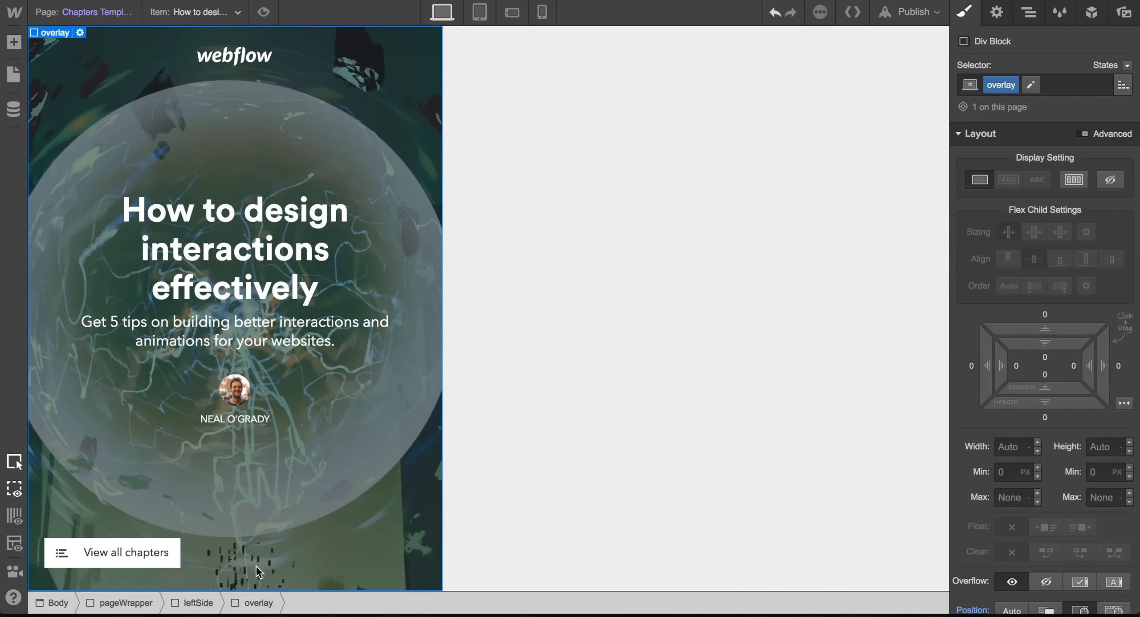
{"action": "left_click", "coordinate": [118, 552]}
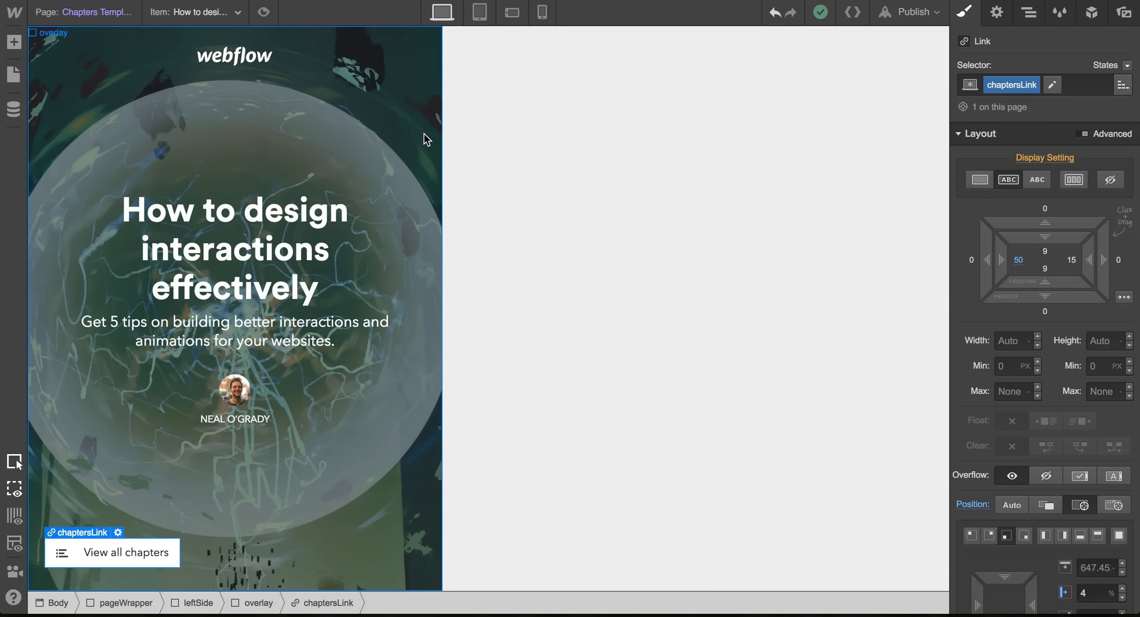
{"action": "left_click", "coordinate": [1090, 14]}
{"action": "left_click", "coordinate": [1119, 315]}
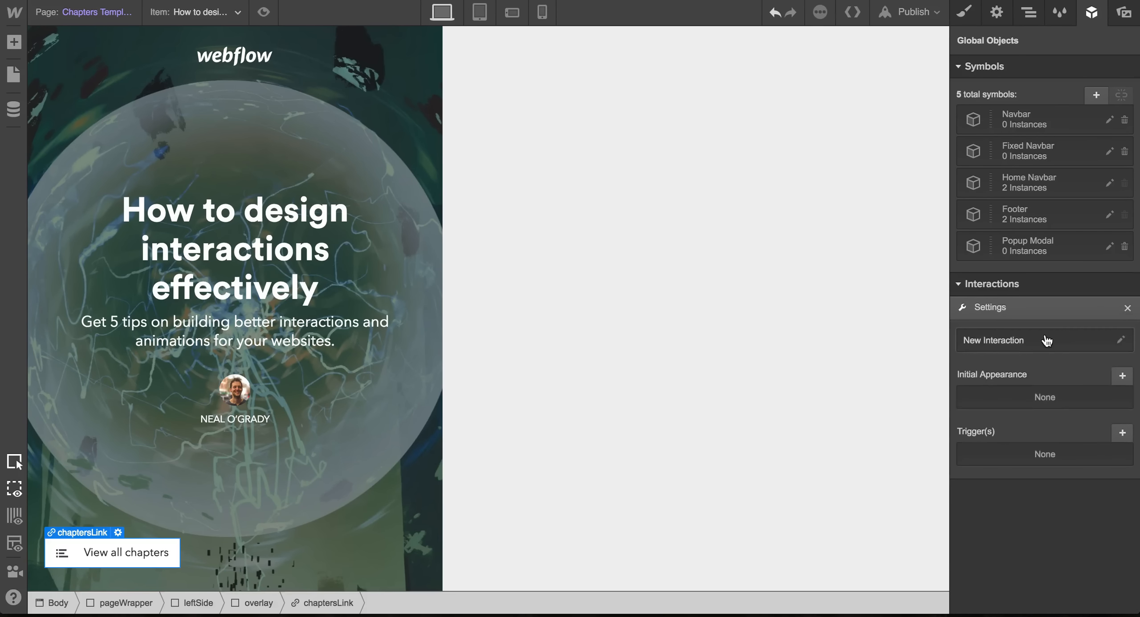
{"action": "left_click", "coordinate": [1046, 340]}
{"action": "type", "text": "Slide"}
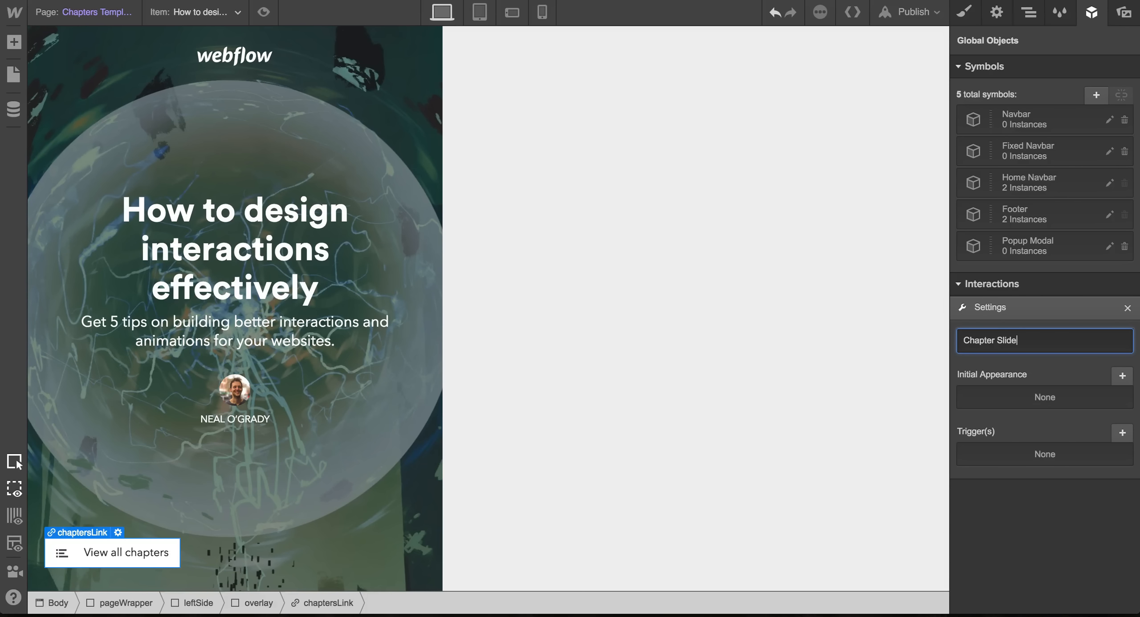
{"action": "key", "text": "Return"}
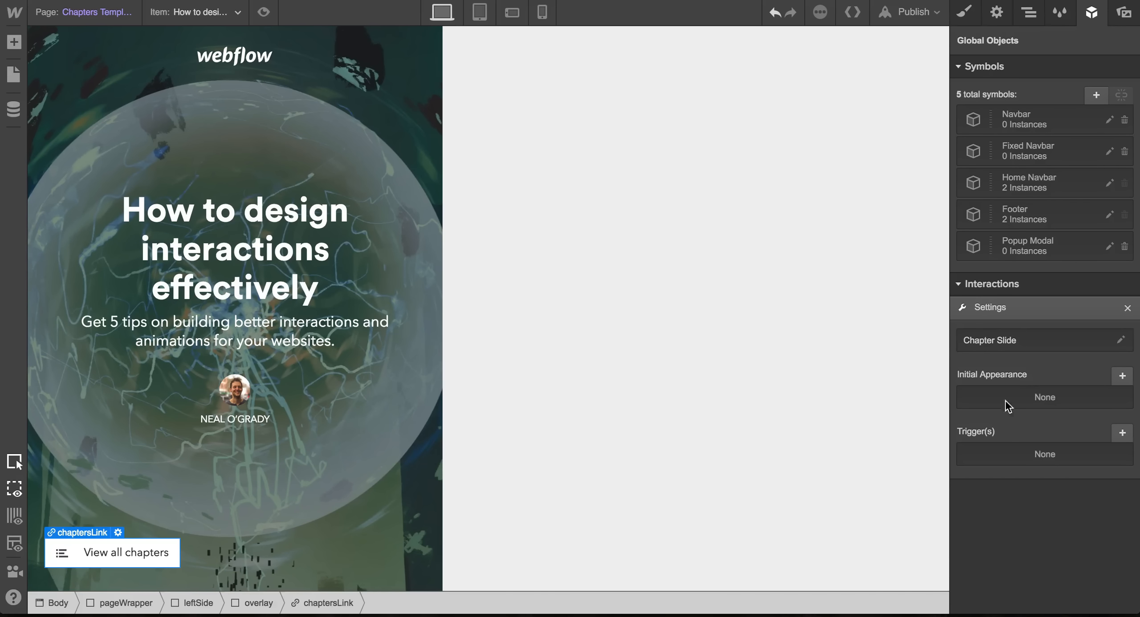
Add a Click trigger to the Chapter Slide interaction and make it affect the chapterWrapper element.
{"action": "left_click", "coordinate": [1123, 433]}
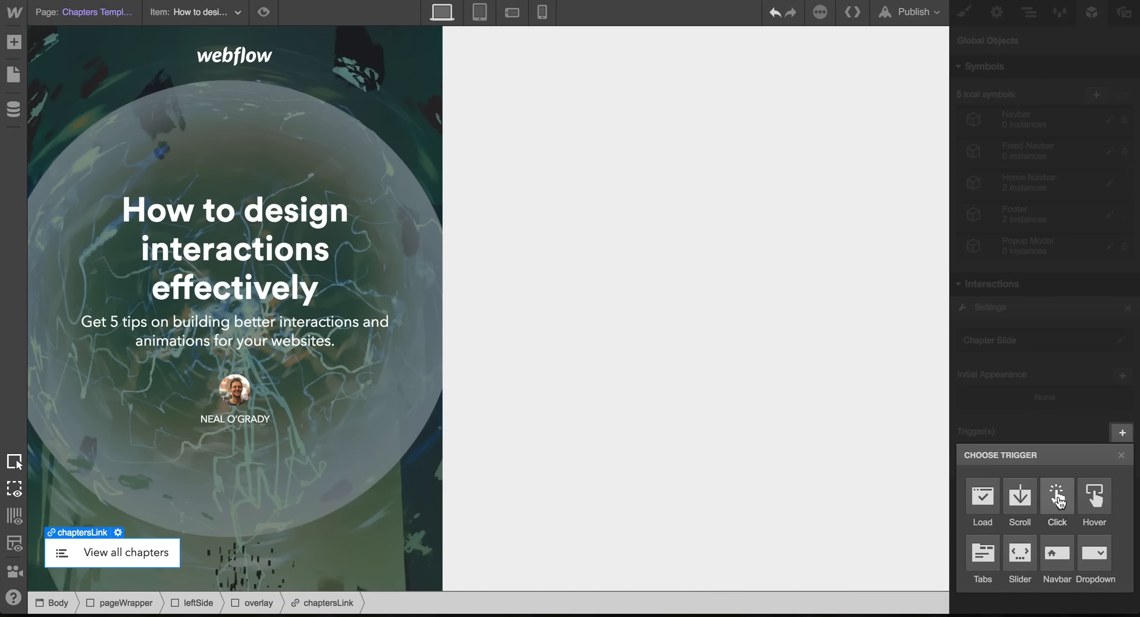
{"action": "left_click", "coordinate": [1058, 498]}
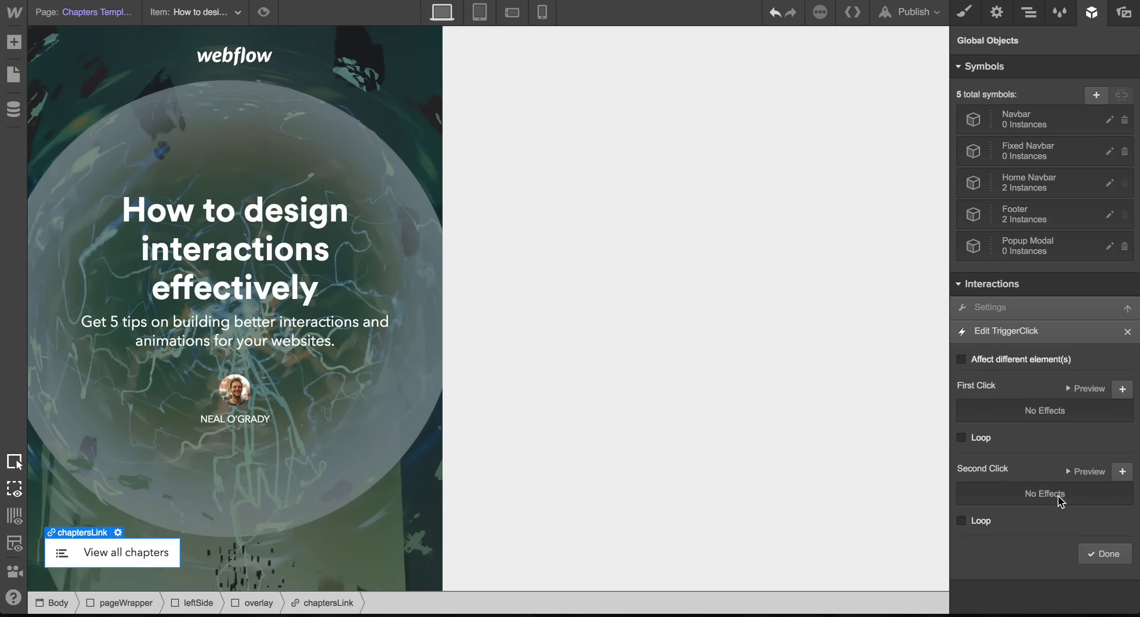
{"action": "left_click", "coordinate": [1005, 363]}
{"action": "type", "text": "ch"}
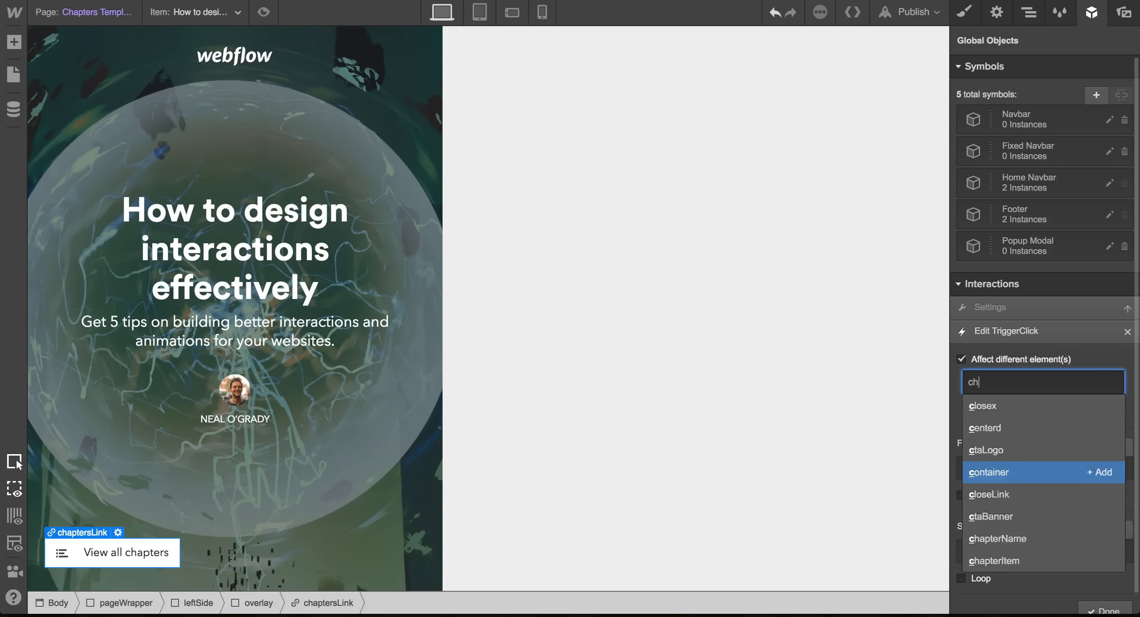
{"action": "type", "text": "apter"}
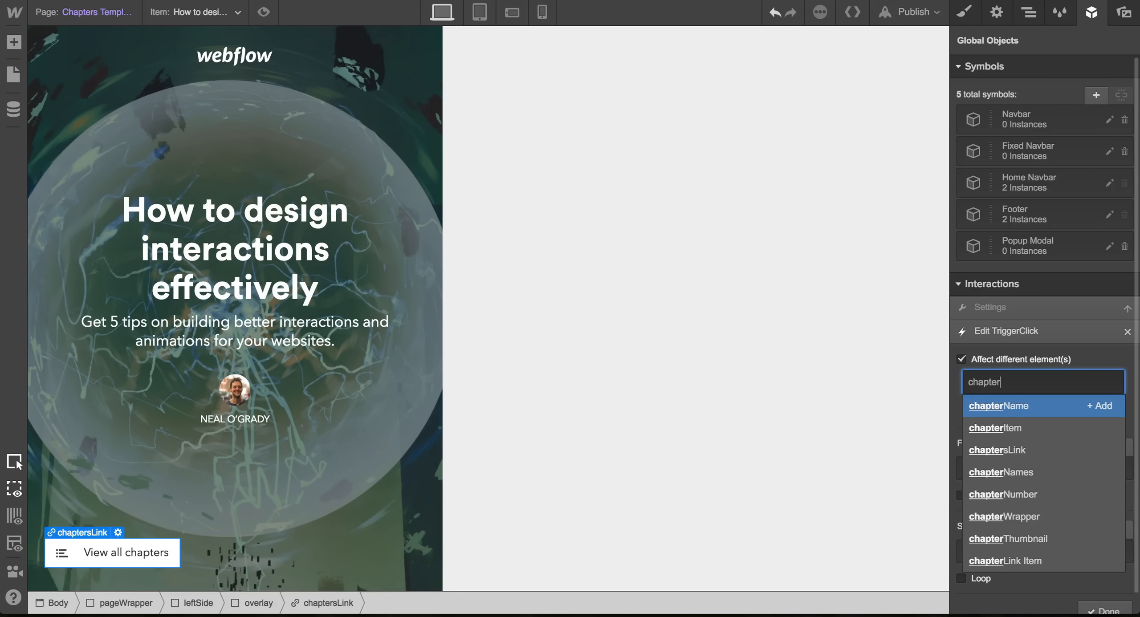
{"action": "type", "text": "wr"}
{"action": "left_click", "coordinate": [994, 409]}
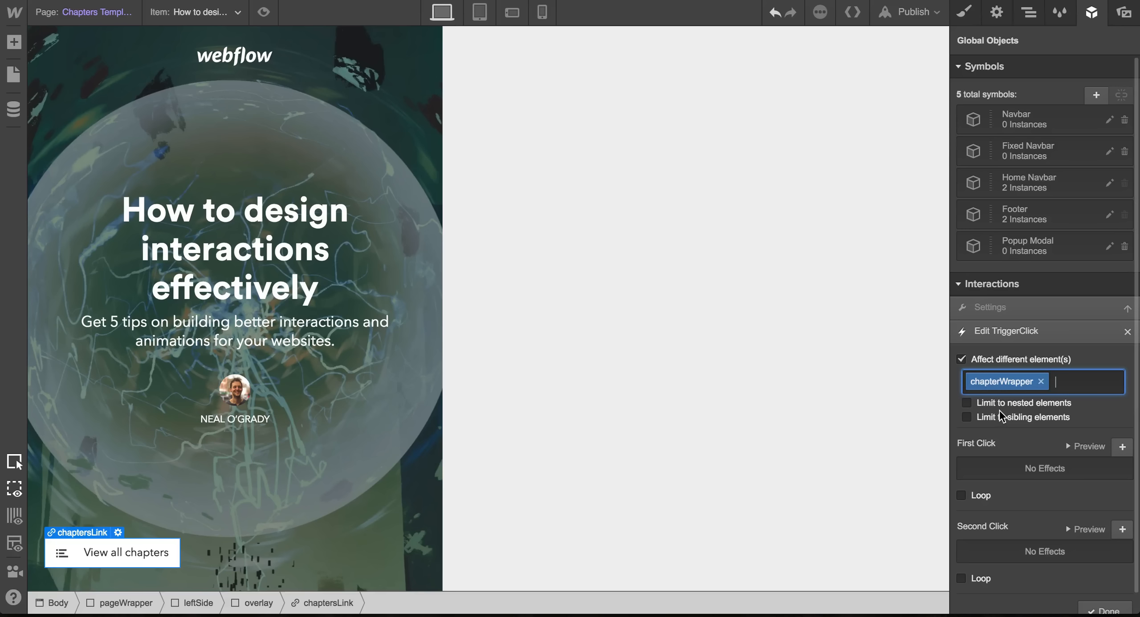
Add a first-click step with a Move transform that returns chapterWrapper to its origin.
{"action": "left_click", "coordinate": [1122, 446]}
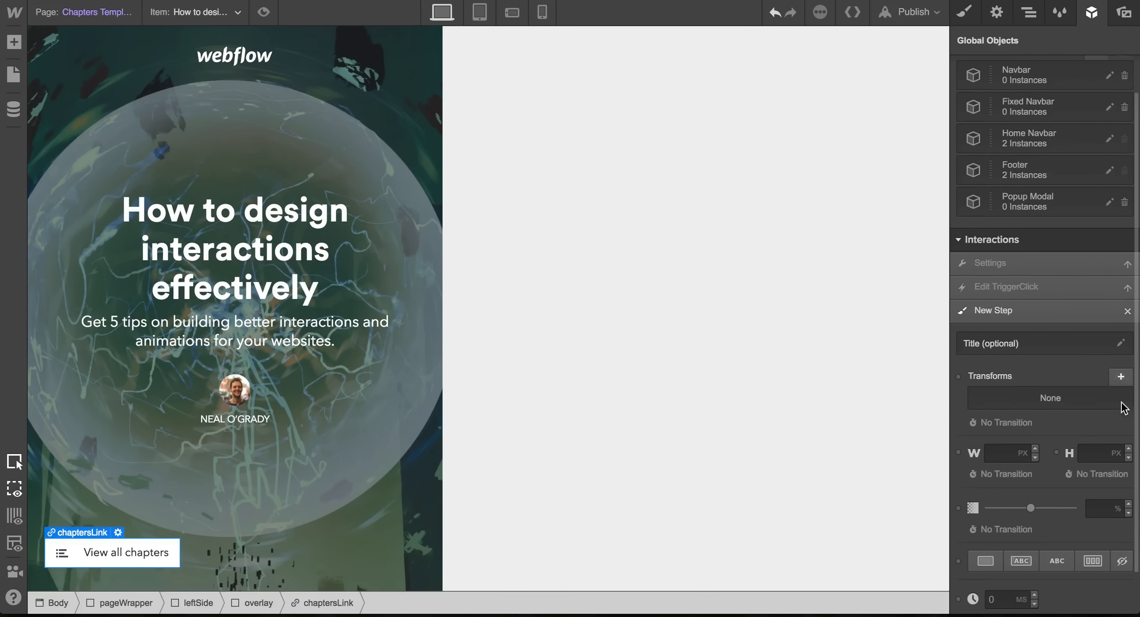
{"action": "left_click", "coordinate": [1122, 379]}
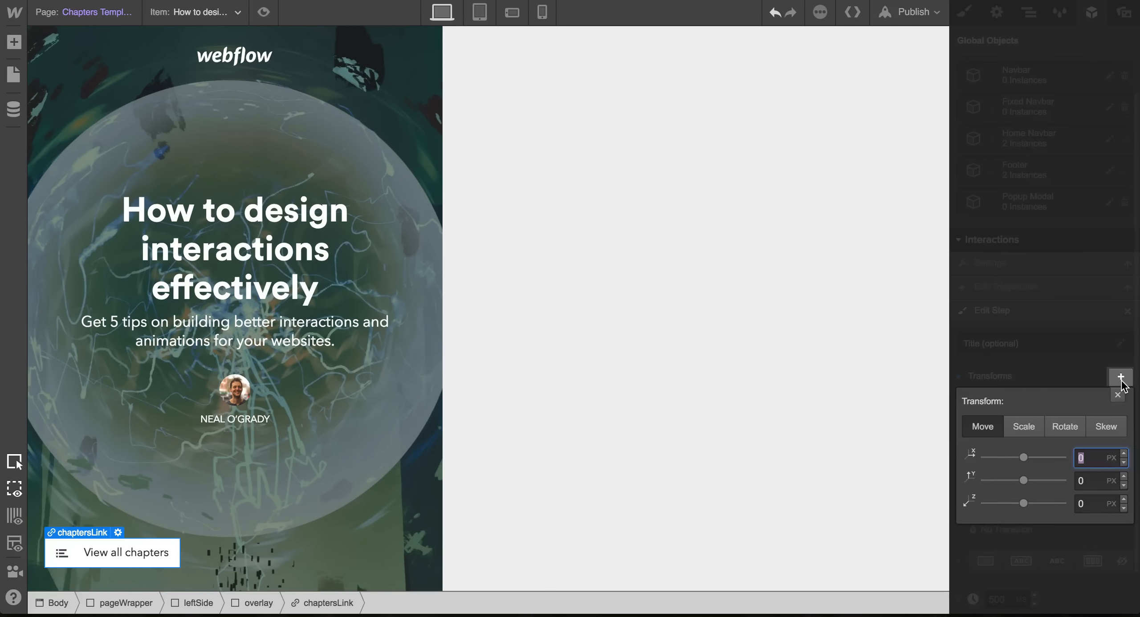
{"action": "left_click", "coordinate": [1080, 376]}
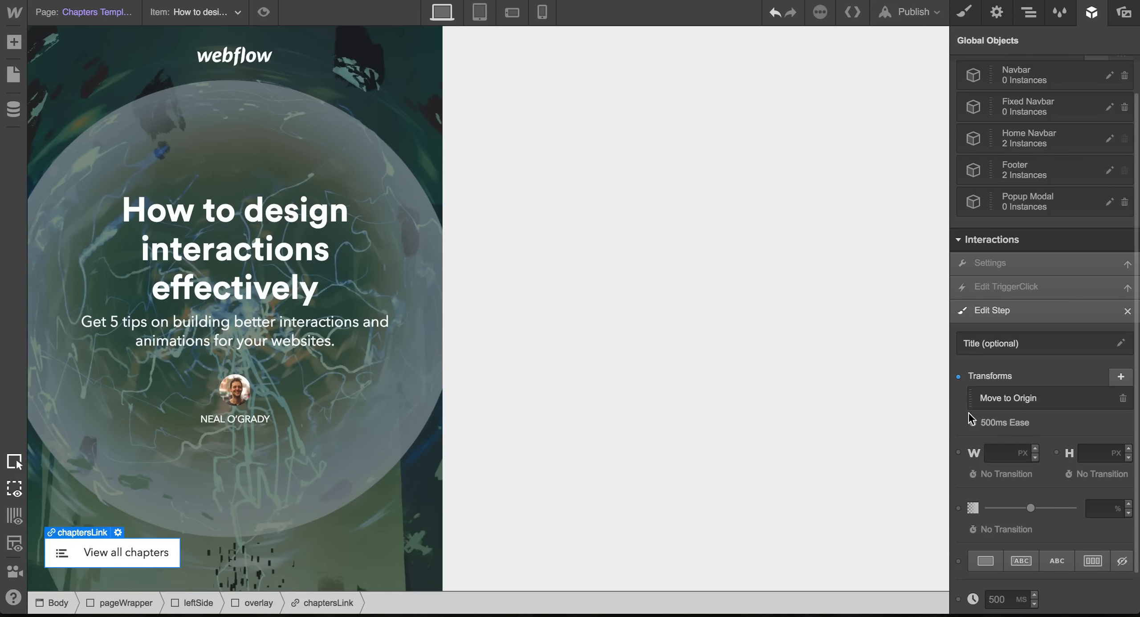
{"action": "scroll", "coordinate": [1044, 410], "scroll_direction": "down", "scroll_amount": 2}
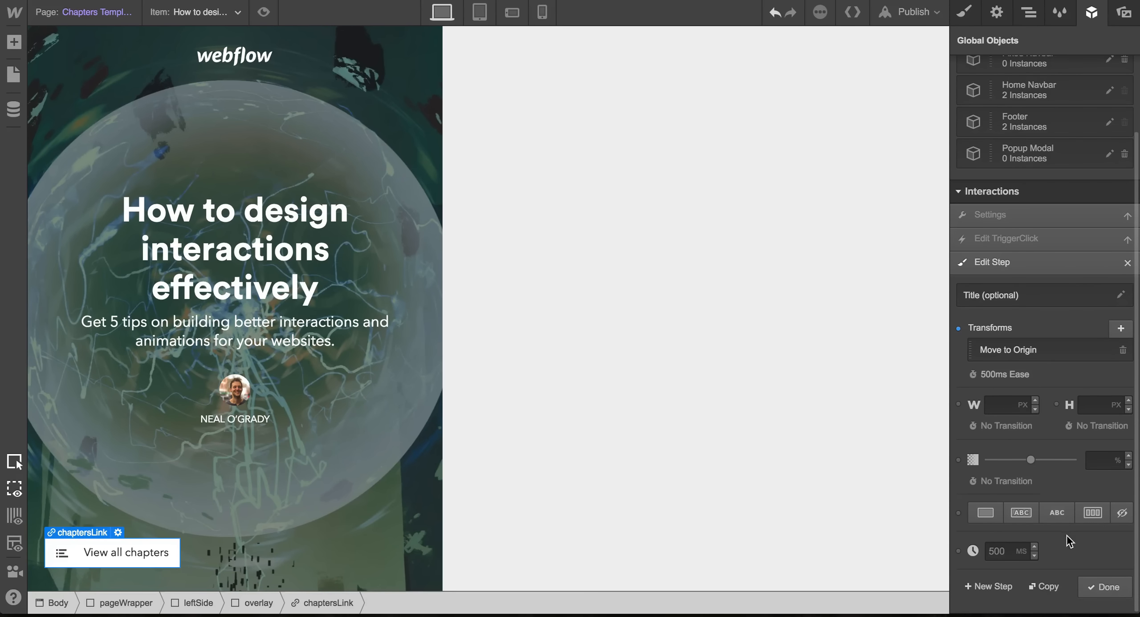
{"action": "left_click", "coordinate": [1100, 588]}
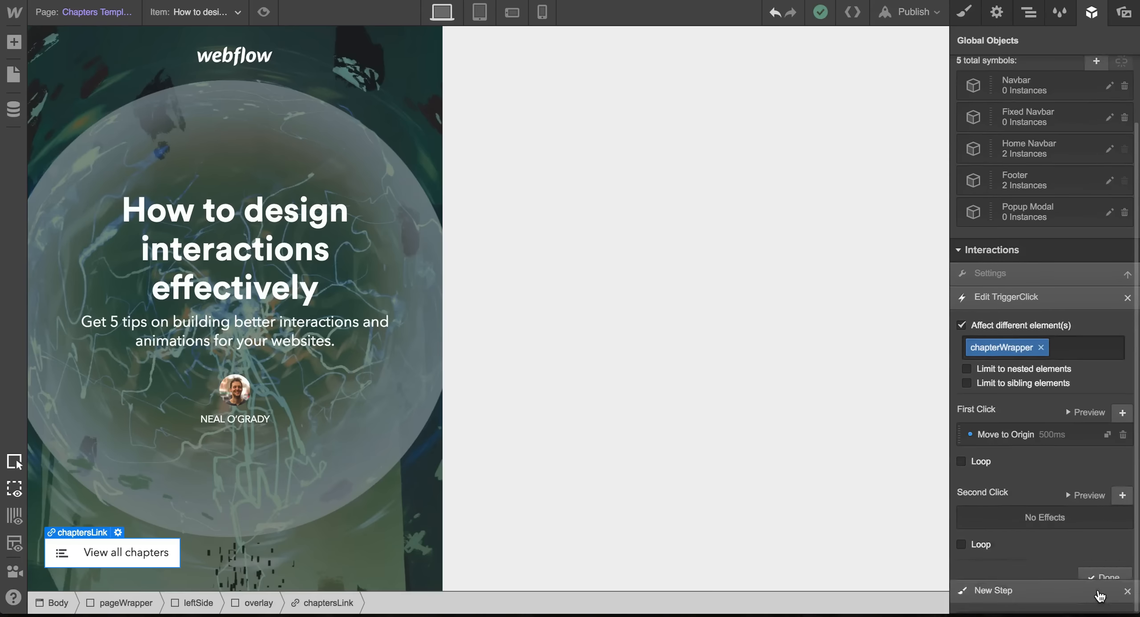
Add a first-click step setting chapterWrapper to display block, place it before the Move to Origin step, and finish the trigger.
{"action": "left_click", "coordinate": [1120, 425]}
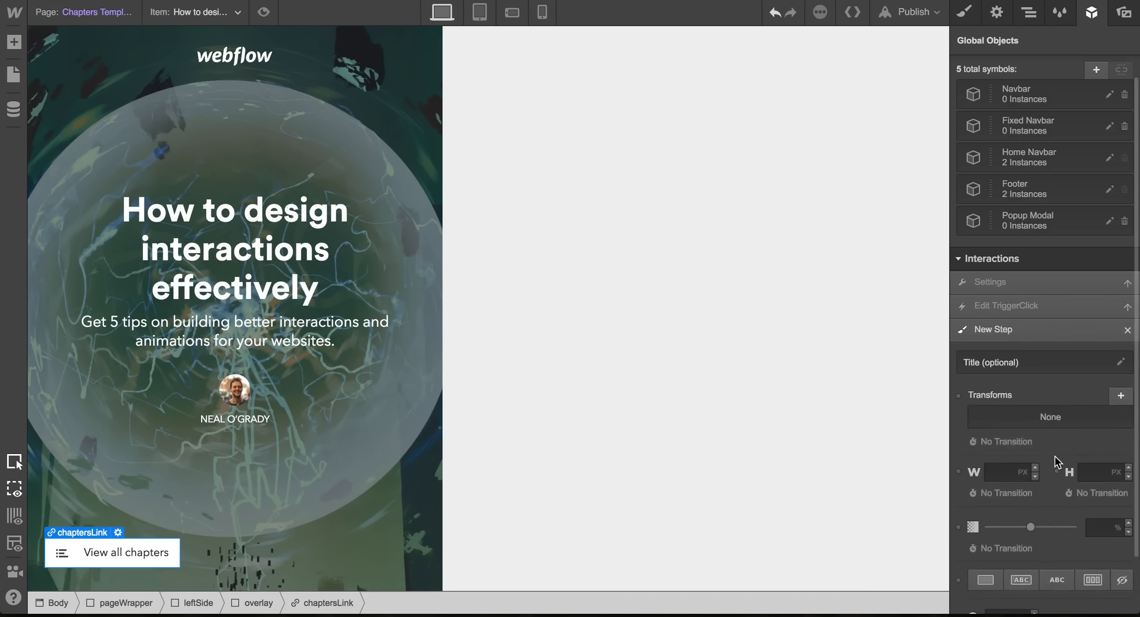
{"action": "scroll", "coordinate": [1056, 464], "scroll_direction": "down", "scroll_amount": 3}
{"action": "left_click", "coordinate": [984, 513]}
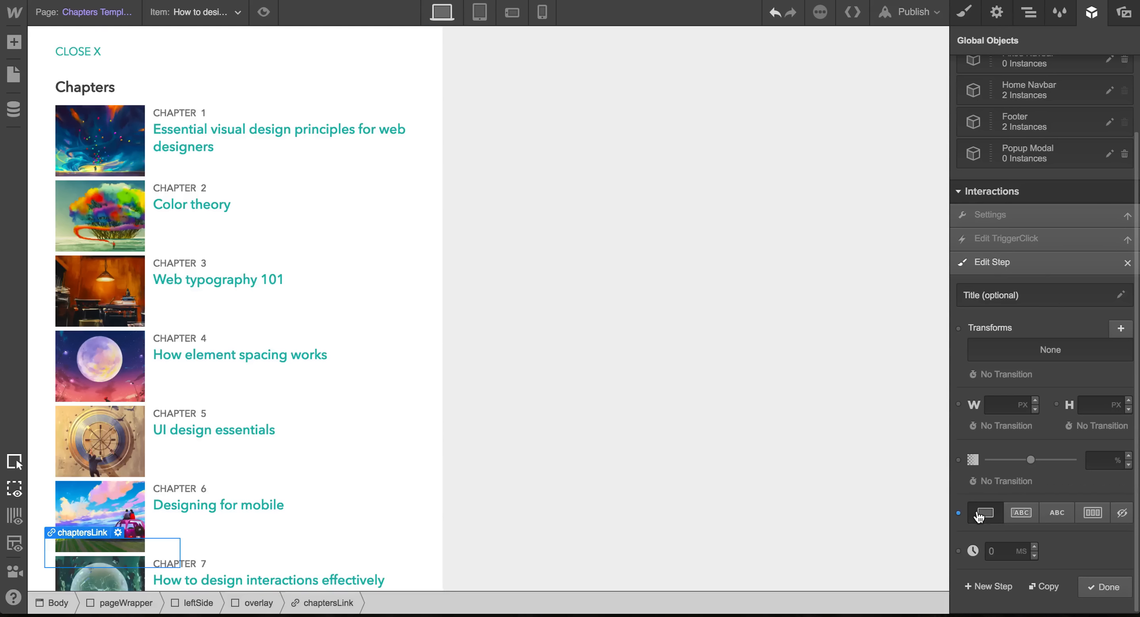
{"action": "left_click", "coordinate": [1105, 587]}
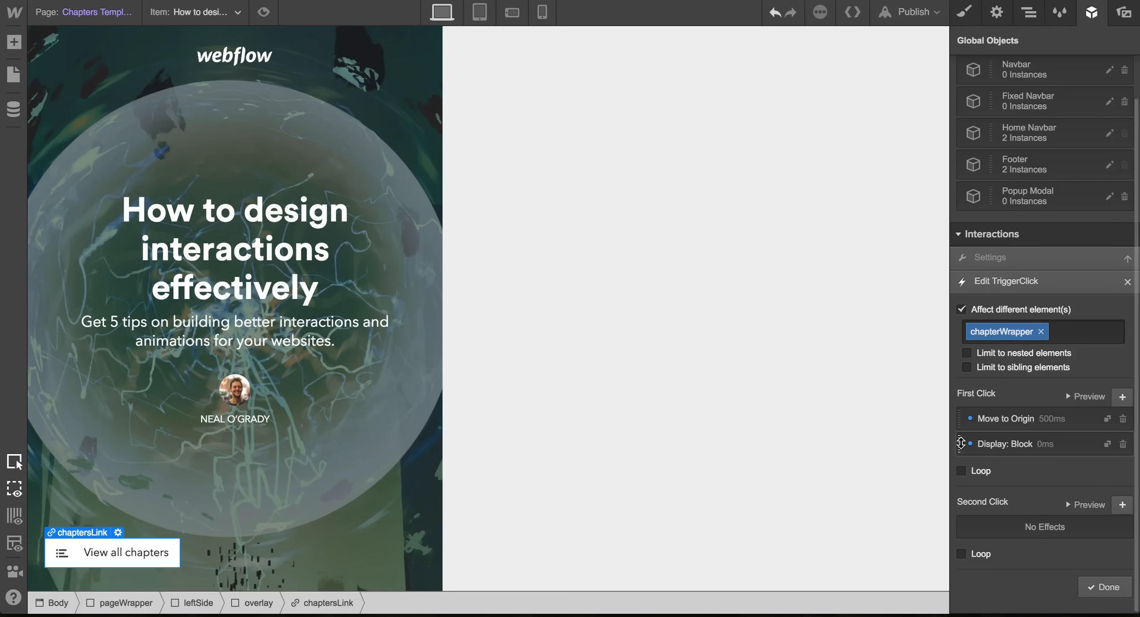
{"action": "left_click_drag", "start_coordinate": [960, 444], "coordinate": [969, 418]}
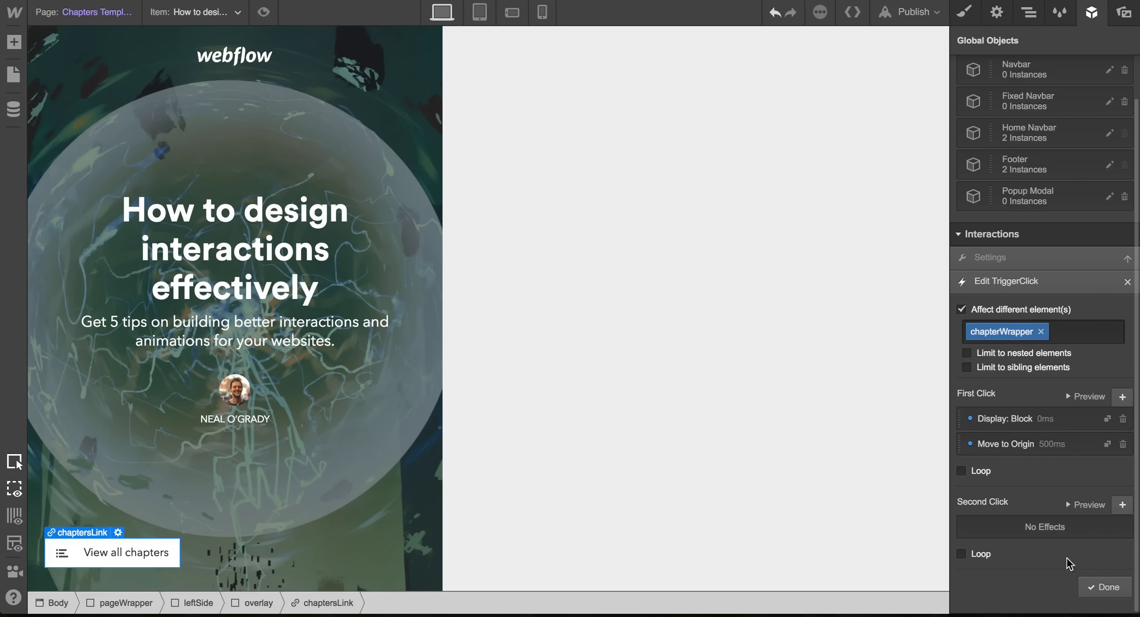
{"action": "left_click", "coordinate": [1100, 586]}
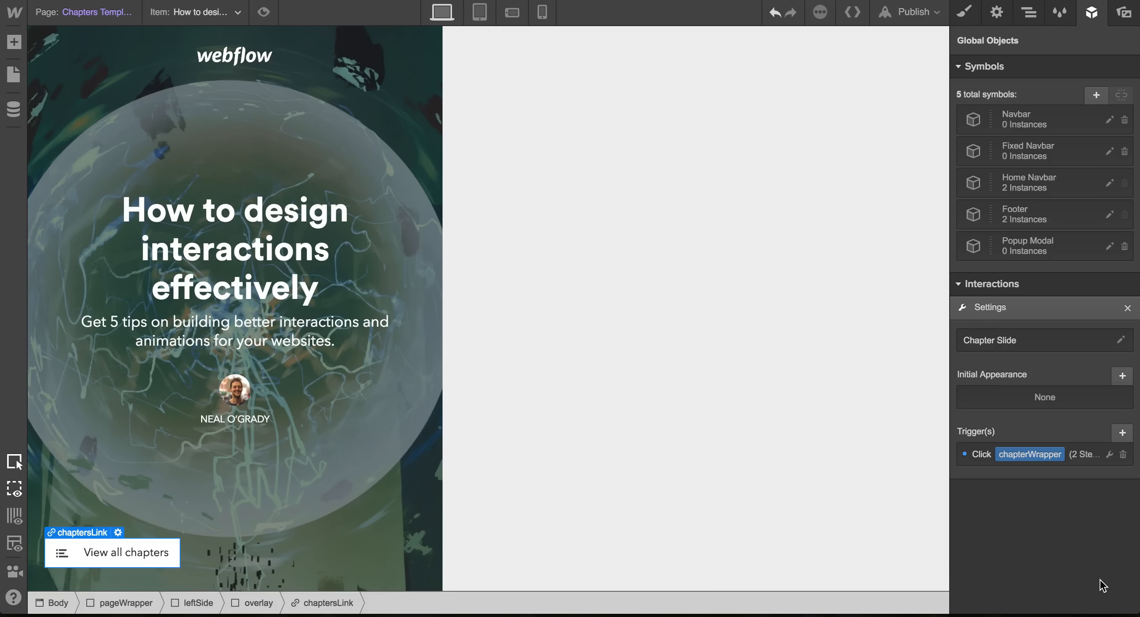
Preview the page to test the View all chapters link and look through the chapter list.
{"action": "left_click", "coordinate": [264, 13]}
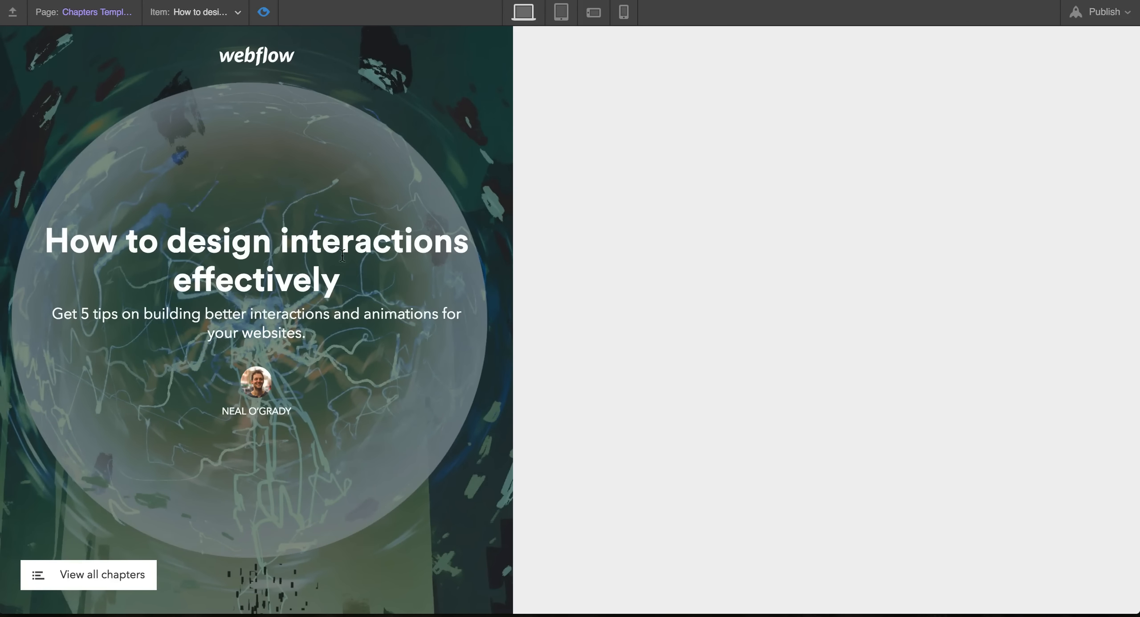
{"action": "left_click", "coordinate": [111, 575]}
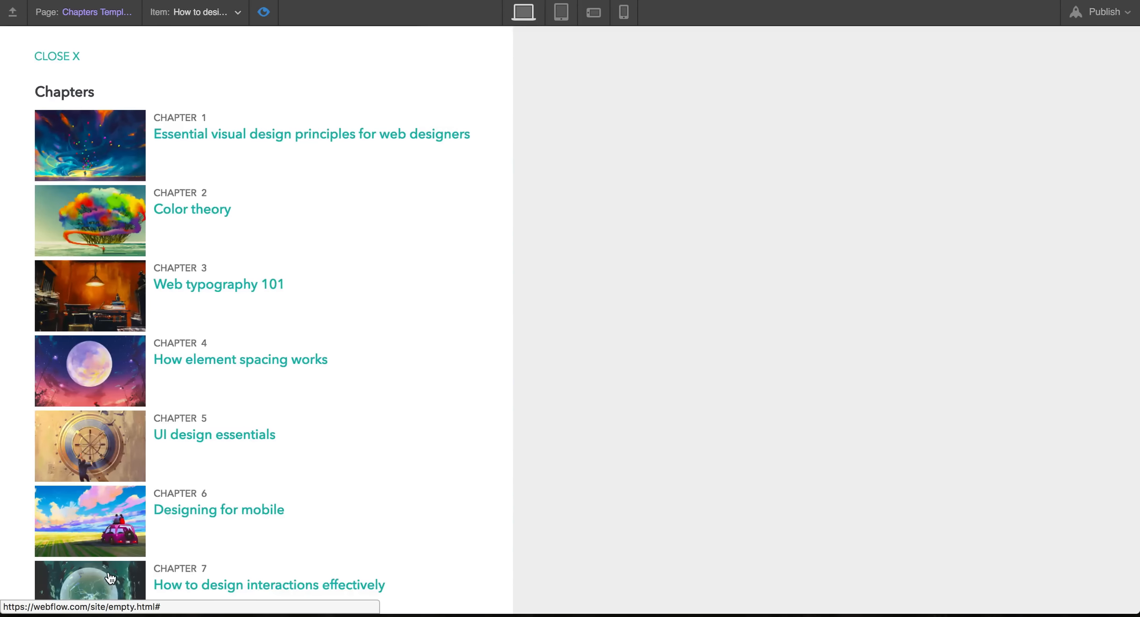
{"action": "scroll", "coordinate": [183, 345], "scroll_direction": "down", "scroll_amount": 10}
{"action": "scroll", "coordinate": [183, 346], "scroll_direction": "up", "scroll_amount": 10}
{"action": "left_click", "coordinate": [264, 18]}
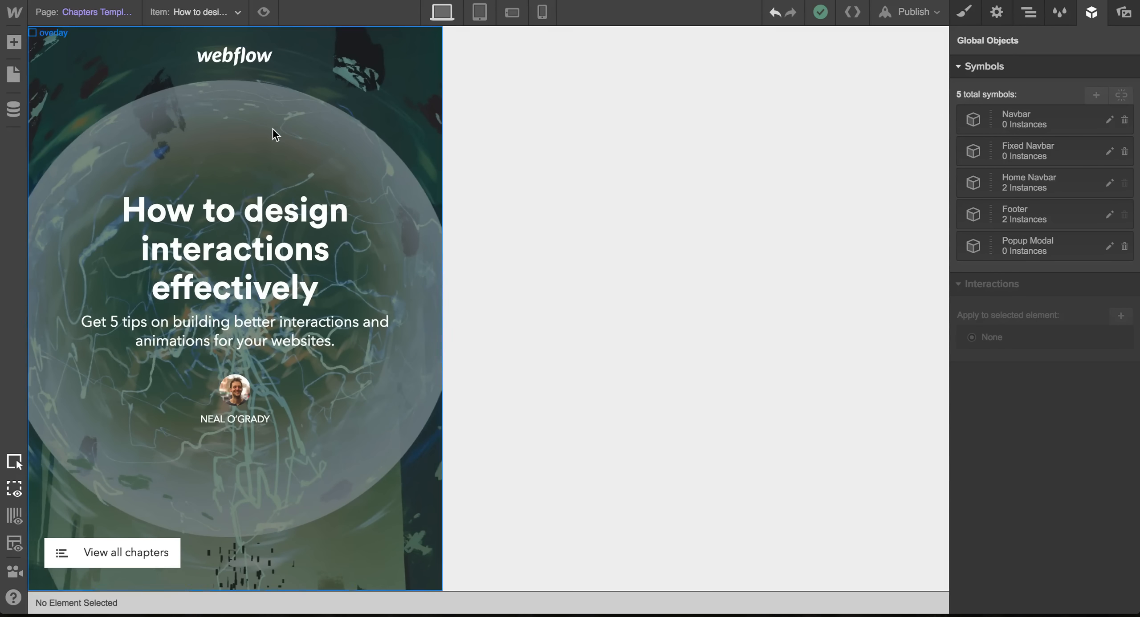
Create a new interaction named Close Chapter Slide for the closex link inside chapterWrapper.
{"action": "left_click", "coordinate": [1030, 13]}
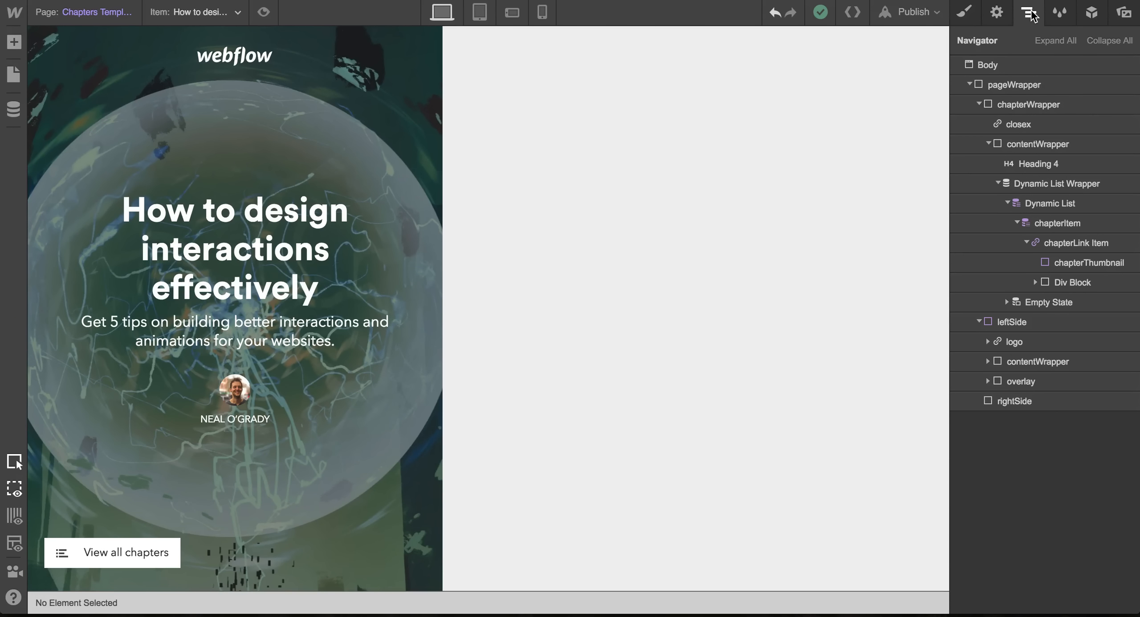
{"action": "left_click", "coordinate": [1031, 129]}
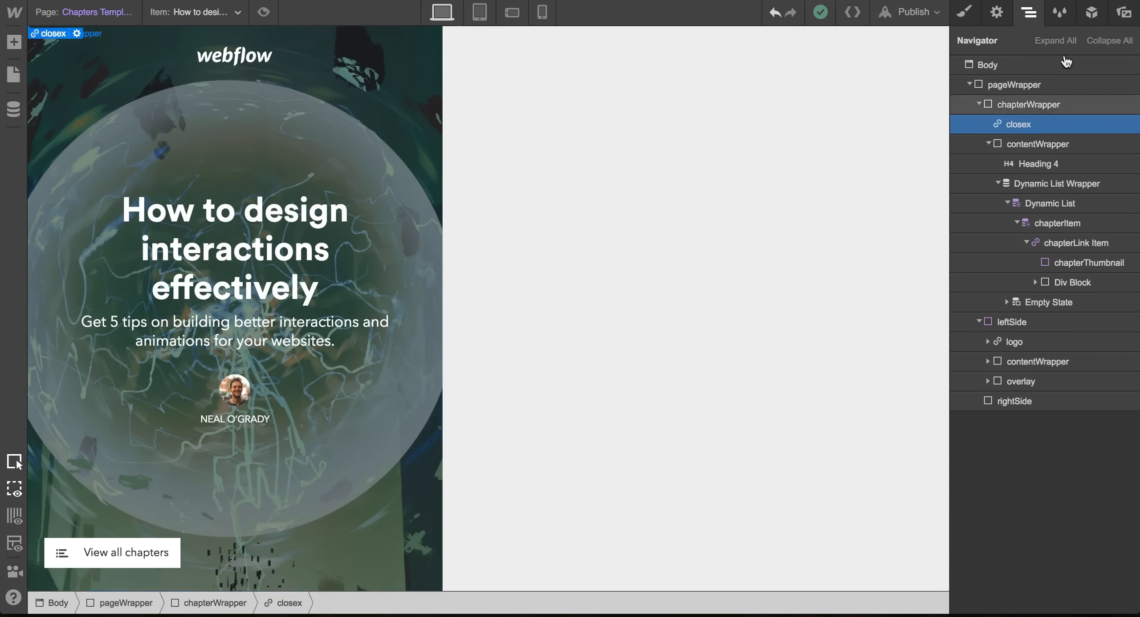
{"action": "left_click", "coordinate": [1091, 12]}
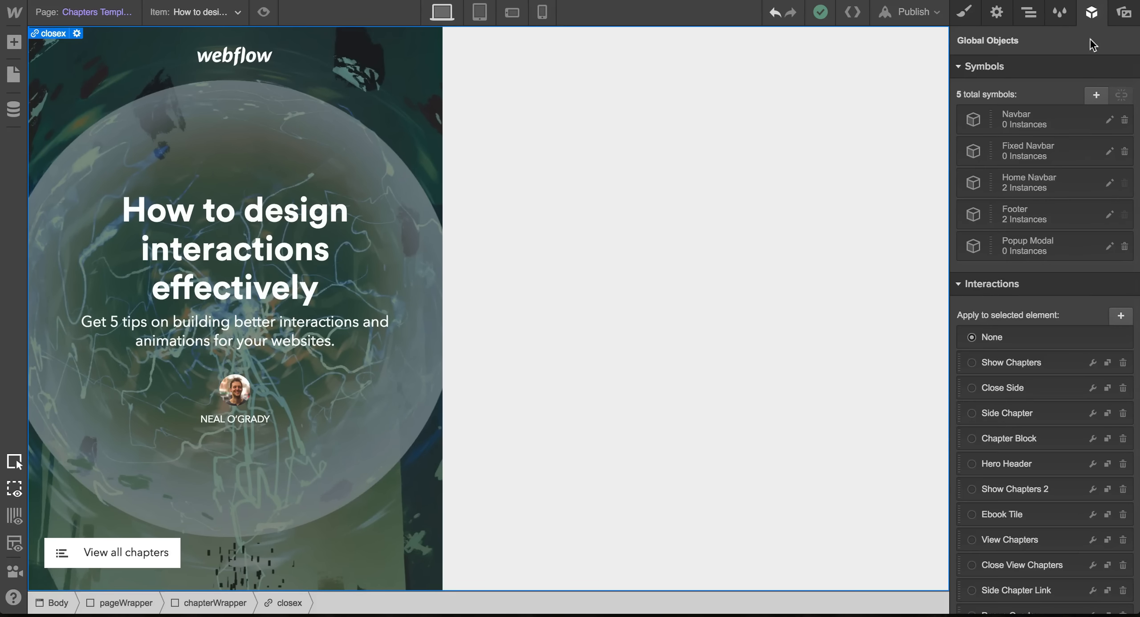
{"action": "left_click", "coordinate": [1121, 317]}
{"action": "left_click", "coordinate": [1071, 344]}
{"action": "type", "text": "Close C"}
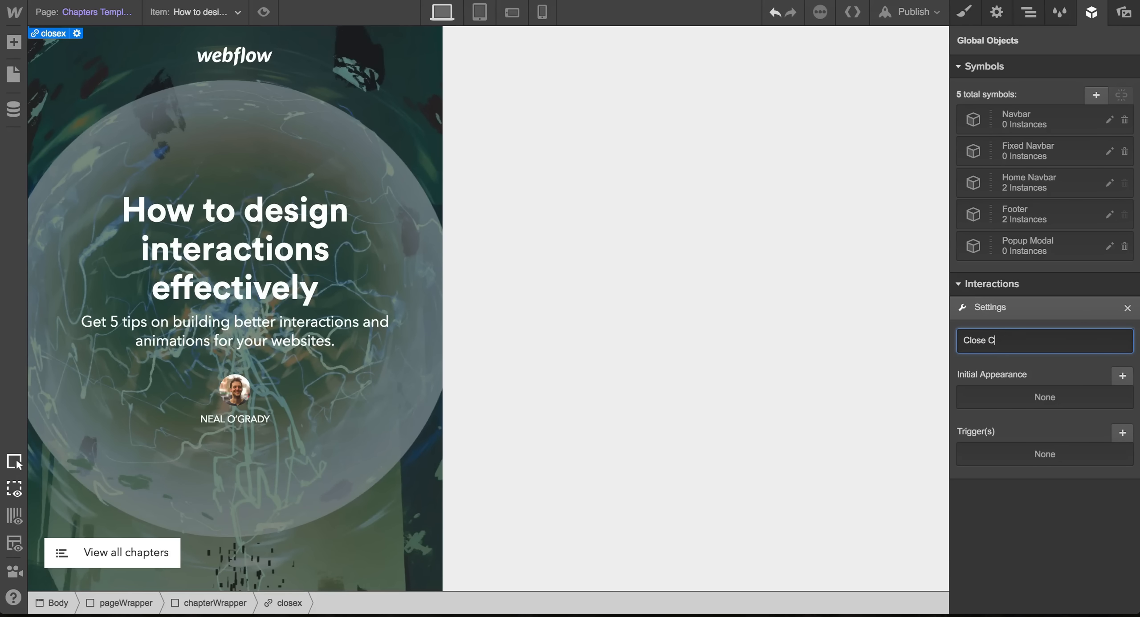
{"action": "type", "text": "hapter Slide"}
{"action": "key", "text": "Return"}
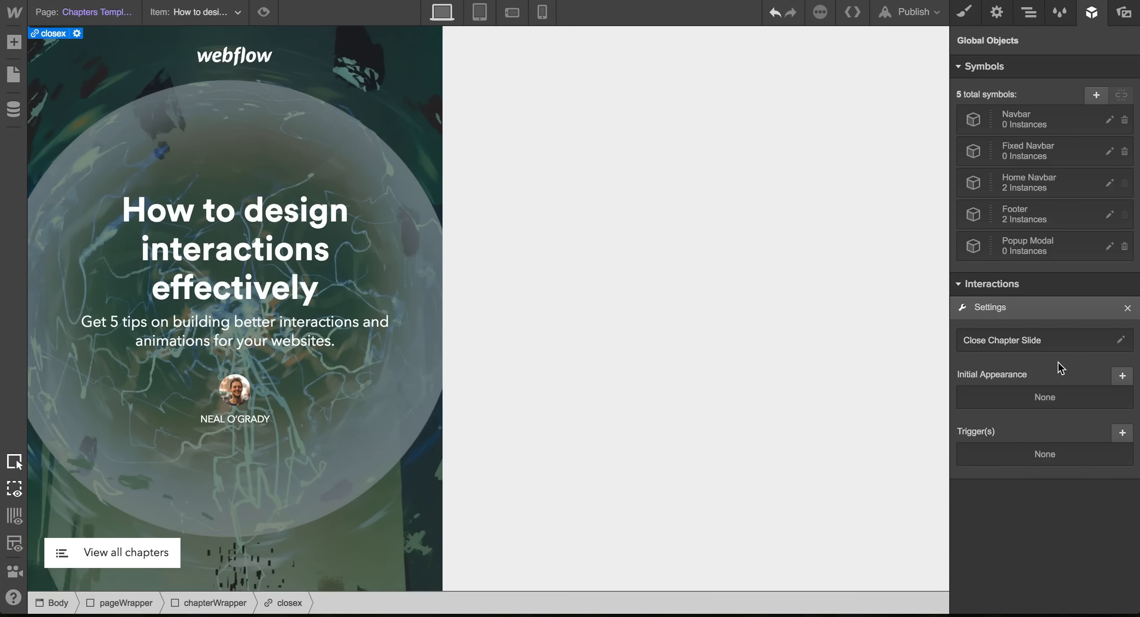
Add a Click trigger to the Close Chapter Slide interaction and target chapterWrapper as the affected element.
{"action": "left_click", "coordinate": [1122, 433]}
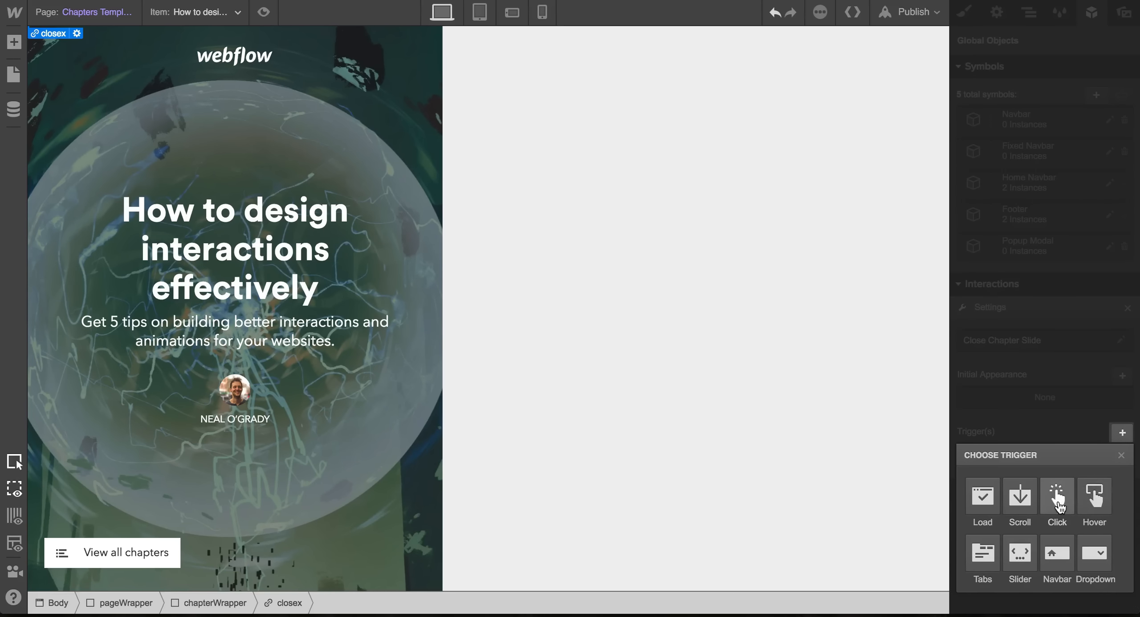
{"action": "left_click", "coordinate": [1058, 501]}
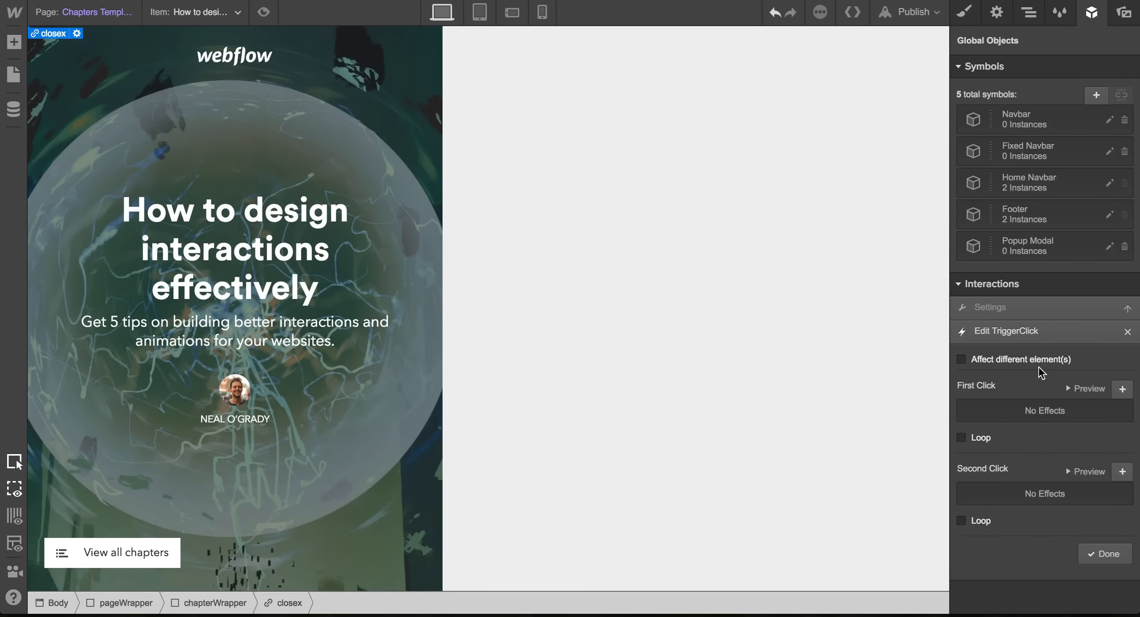
{"action": "left_click", "coordinate": [1021, 361]}
{"action": "type", "text": "chapterw"}
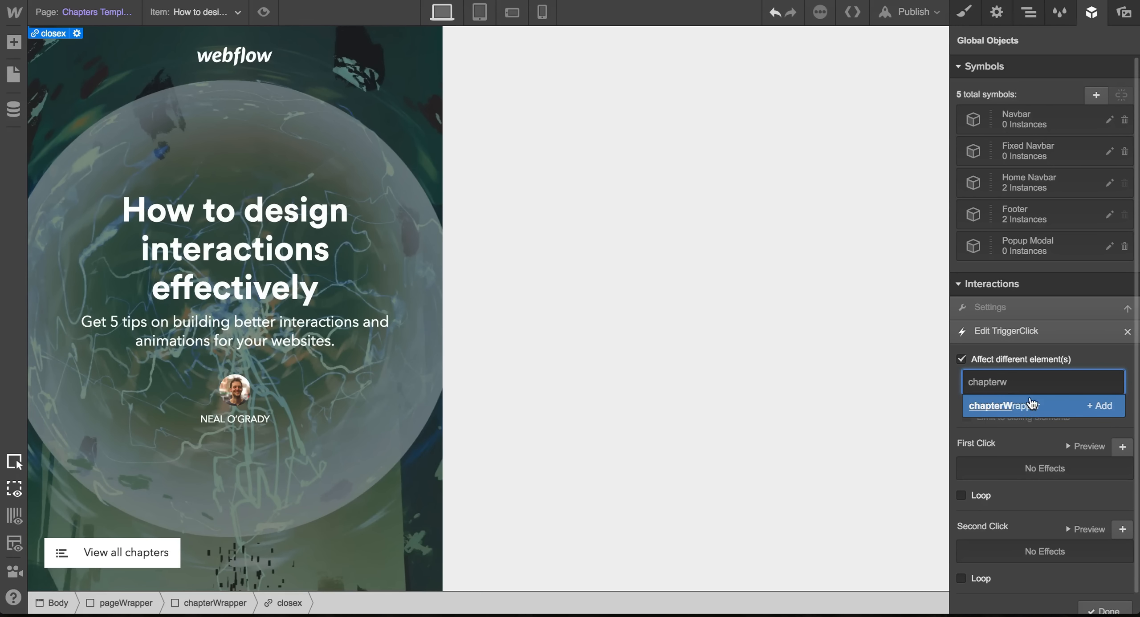
{"action": "left_click", "coordinate": [1032, 405]}
Add a first-click step that moves chapterWrapper -100% along the X axis.
{"action": "scroll", "coordinate": [1031, 403], "scroll_direction": "down", "scroll_amount": 1}
{"action": "left_click", "coordinate": [1121, 422]}
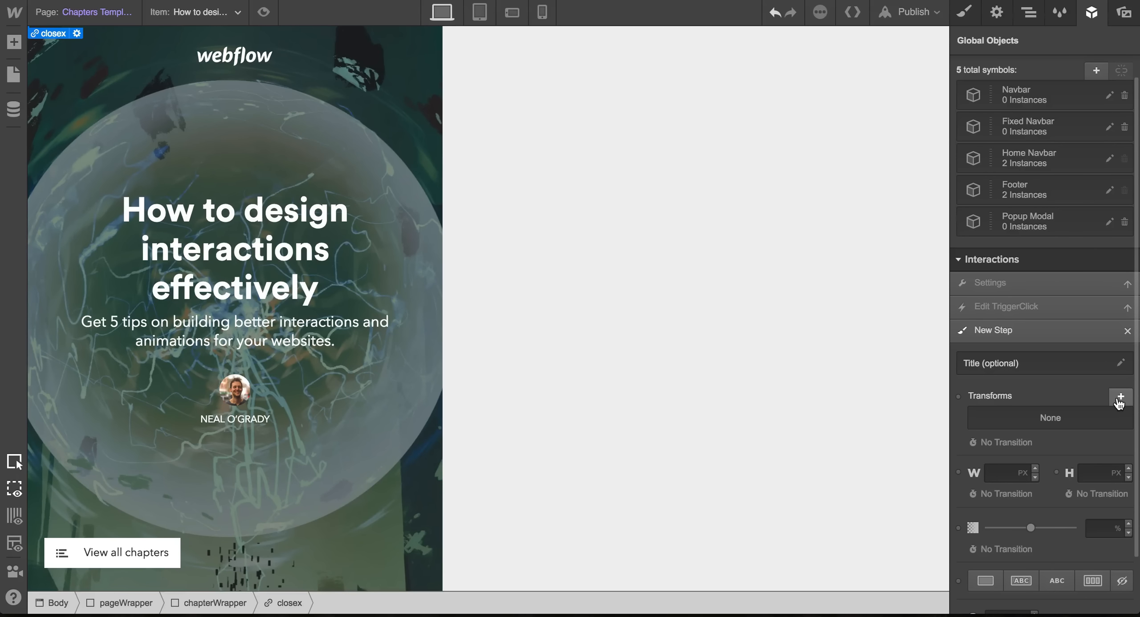
{"action": "left_click", "coordinate": [1119, 400]}
{"action": "left_click", "coordinate": [1103, 481]}
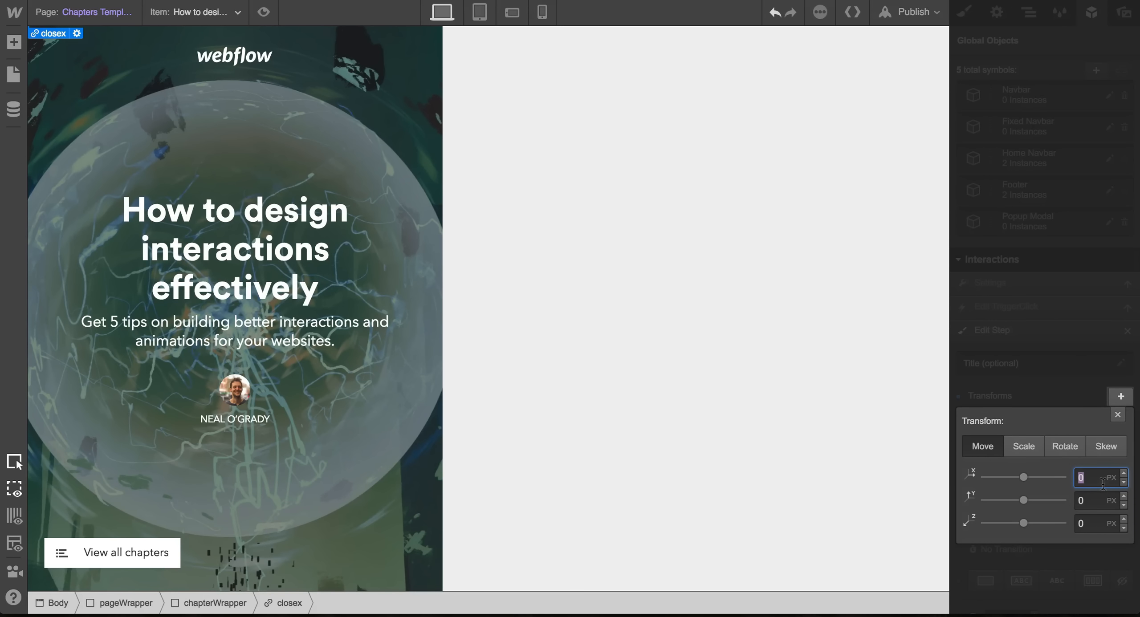
{"action": "type", "text": "-100"}
{"action": "key", "text": "Return"}
{"action": "scroll", "coordinate": [1107, 501], "scroll_direction": "down", "scroll_amount": 3}
{"action": "left_click", "coordinate": [1113, 590]}
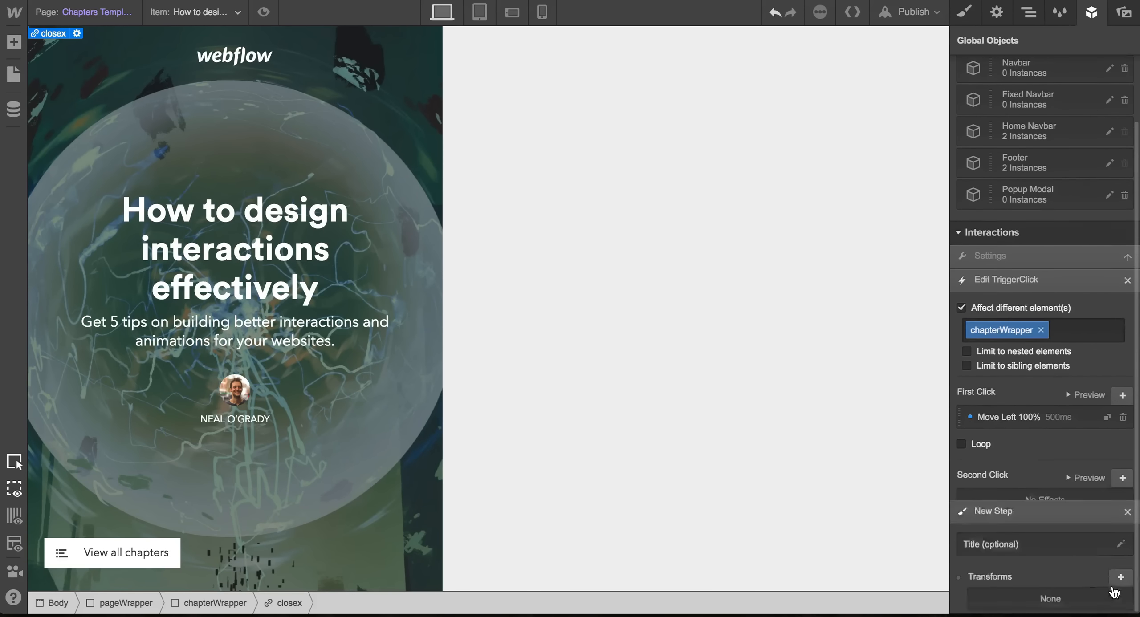
Add a following first-click step that sets chapterWrapper's display to none, and finish the Close Chapter Slide trigger.
{"action": "left_click", "coordinate": [1122, 422]}
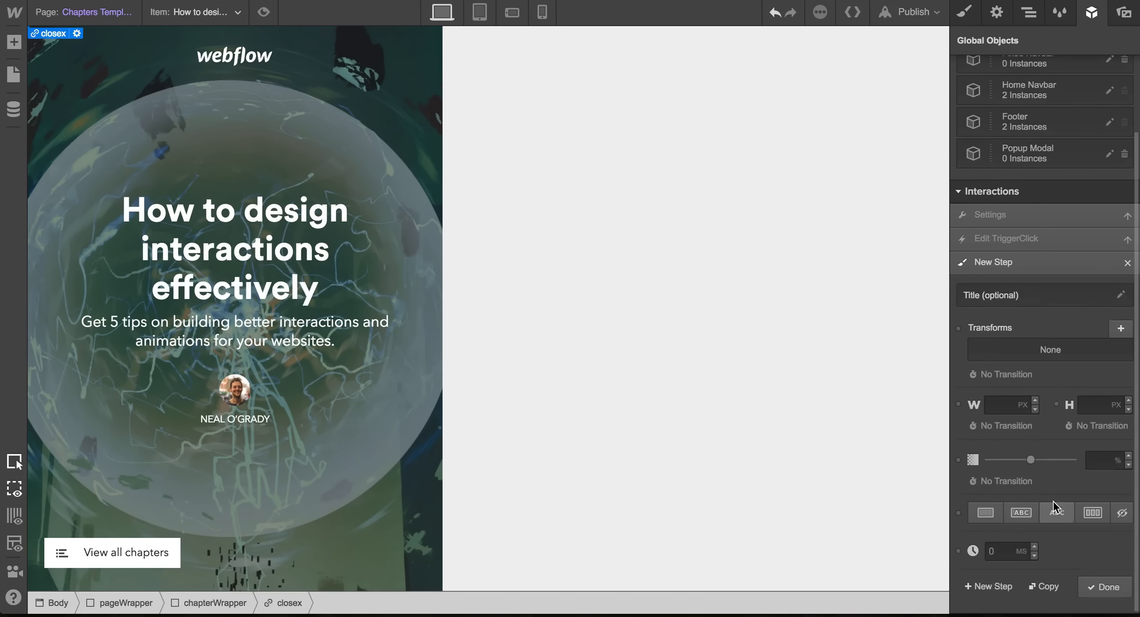
{"action": "left_click", "coordinate": [1122, 513]}
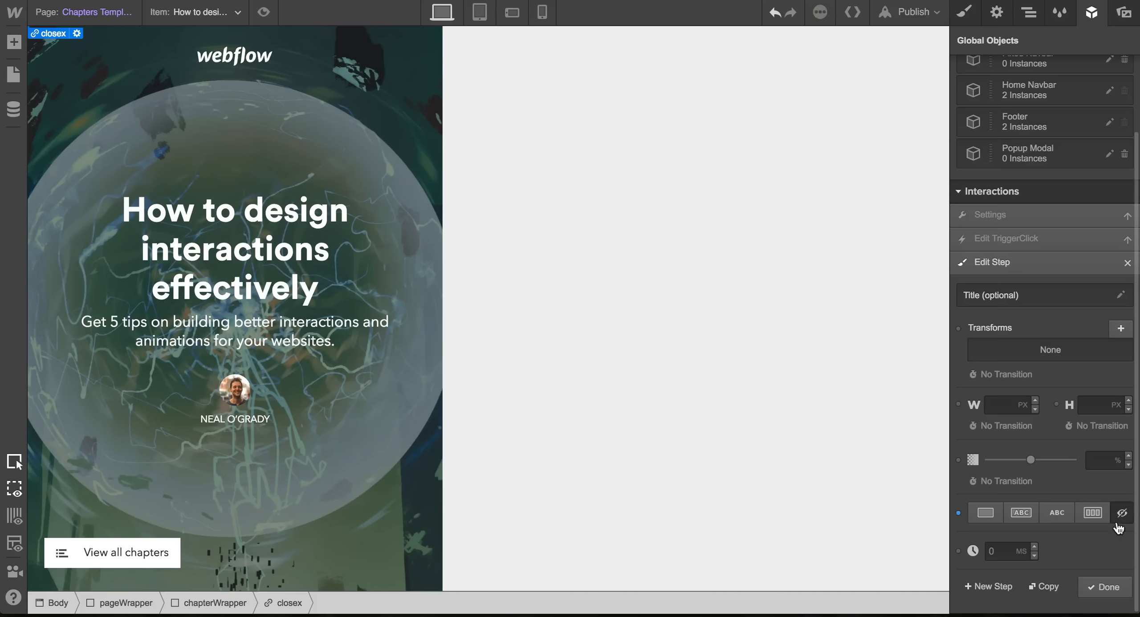
{"action": "left_click", "coordinate": [1099, 596]}
{"action": "left_click", "coordinate": [1100, 589]}
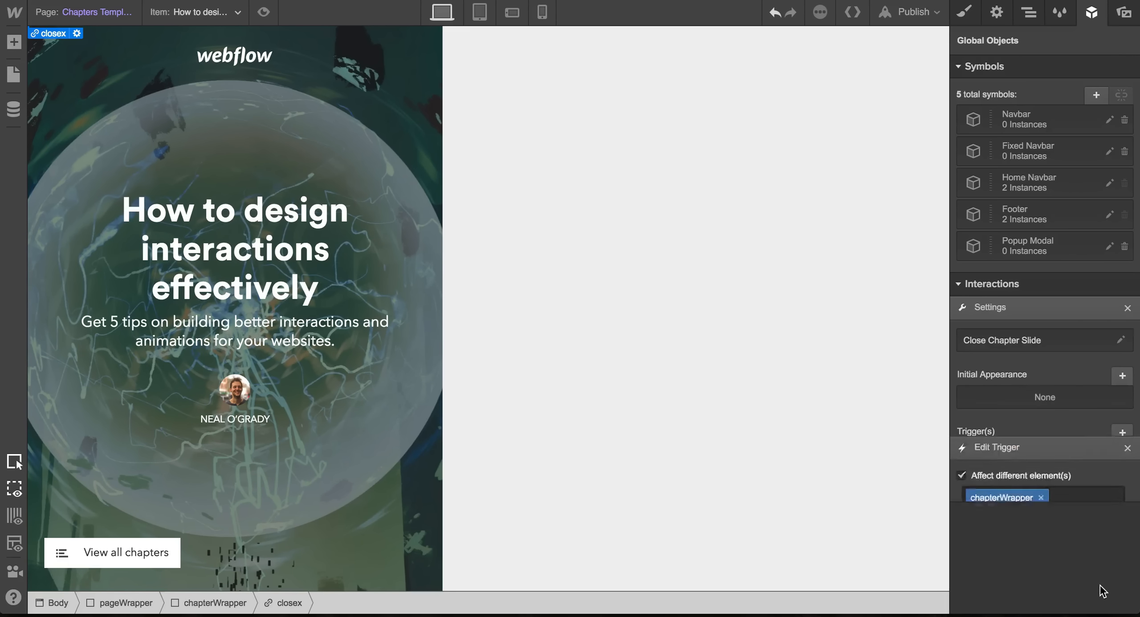
Preview the page and test opening the chapter list from View all chapters, scrolling it, and closing it with CLOSE X.
{"action": "left_click", "coordinate": [262, 14]}
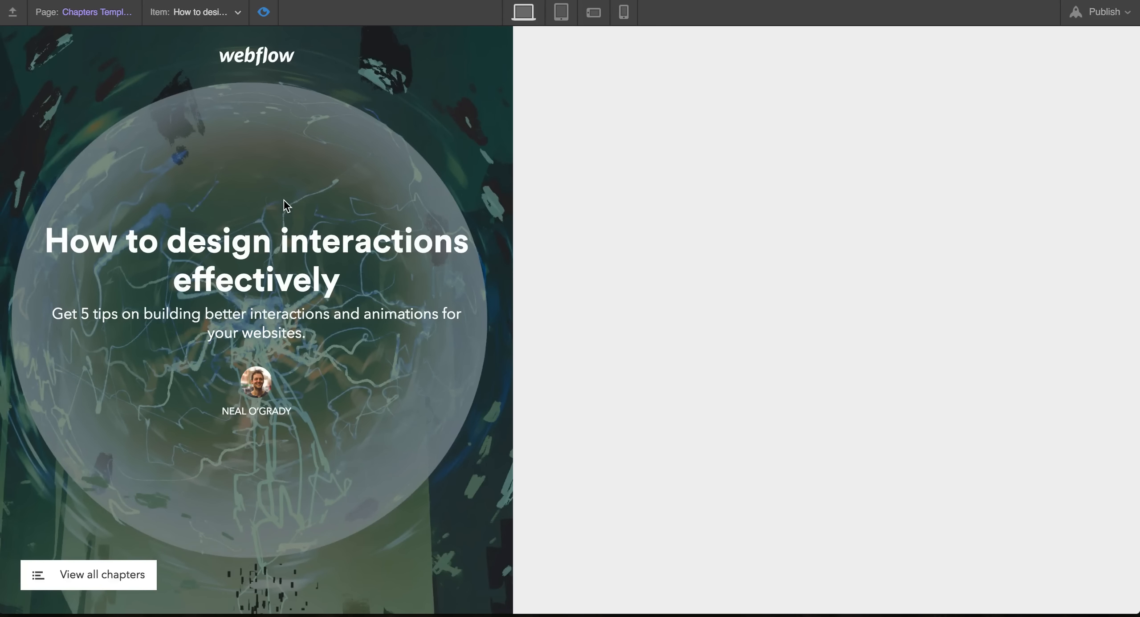
{"action": "left_click", "coordinate": [119, 582]}
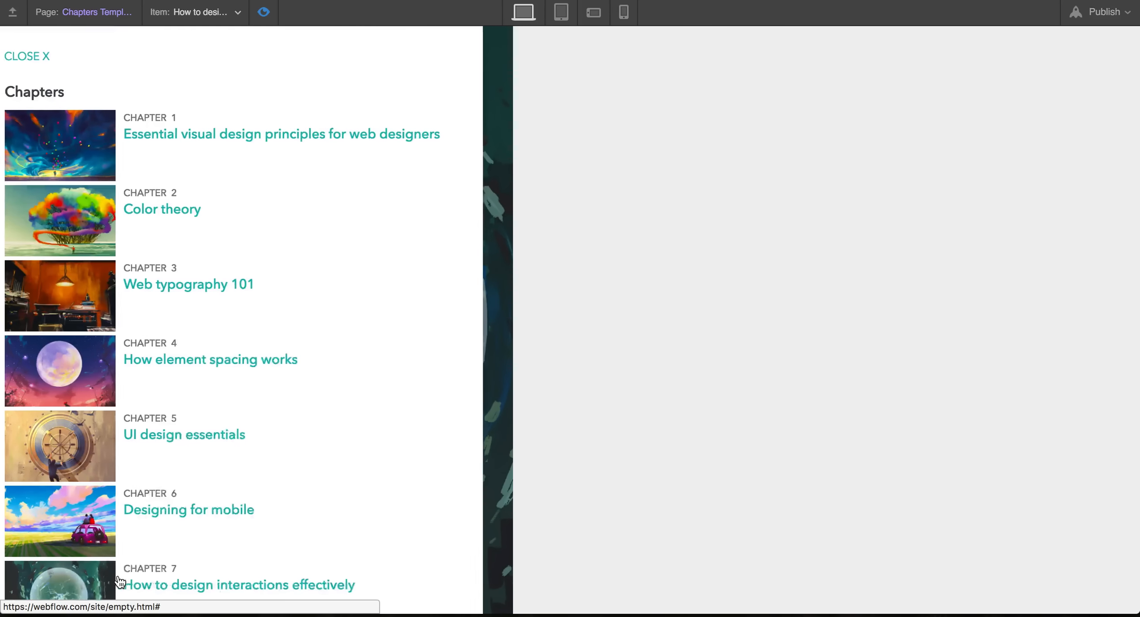
{"action": "scroll", "coordinate": [234, 307], "scroll_direction": "down", "scroll_amount": 10}
{"action": "scroll", "coordinate": [233, 308], "scroll_direction": "up", "scroll_amount": 10}
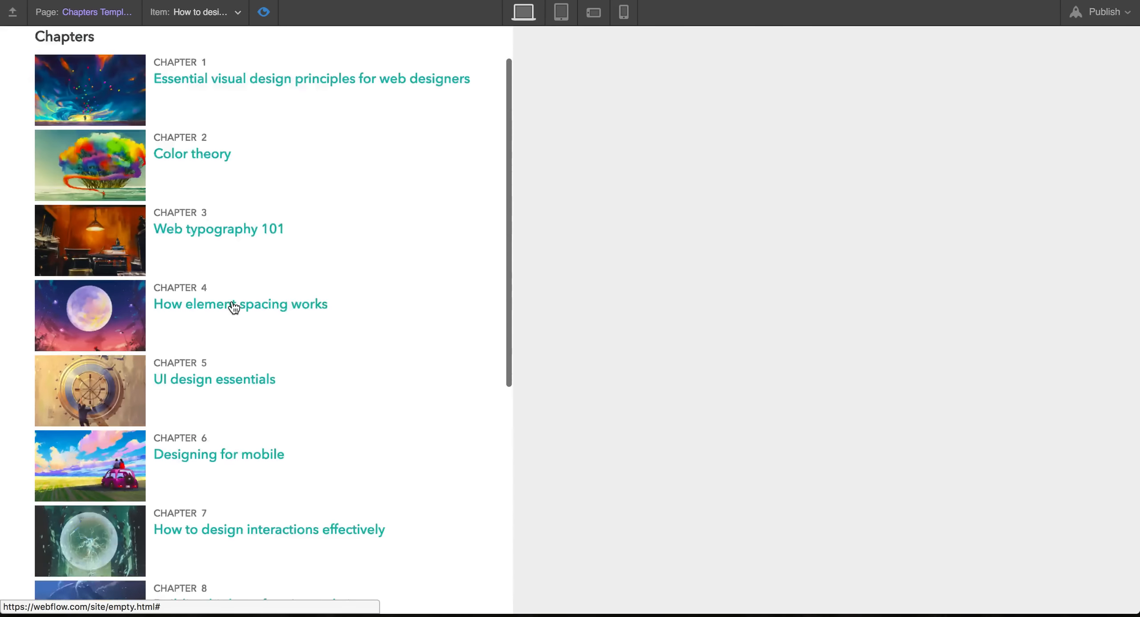
{"action": "left_click", "coordinate": [52, 63]}
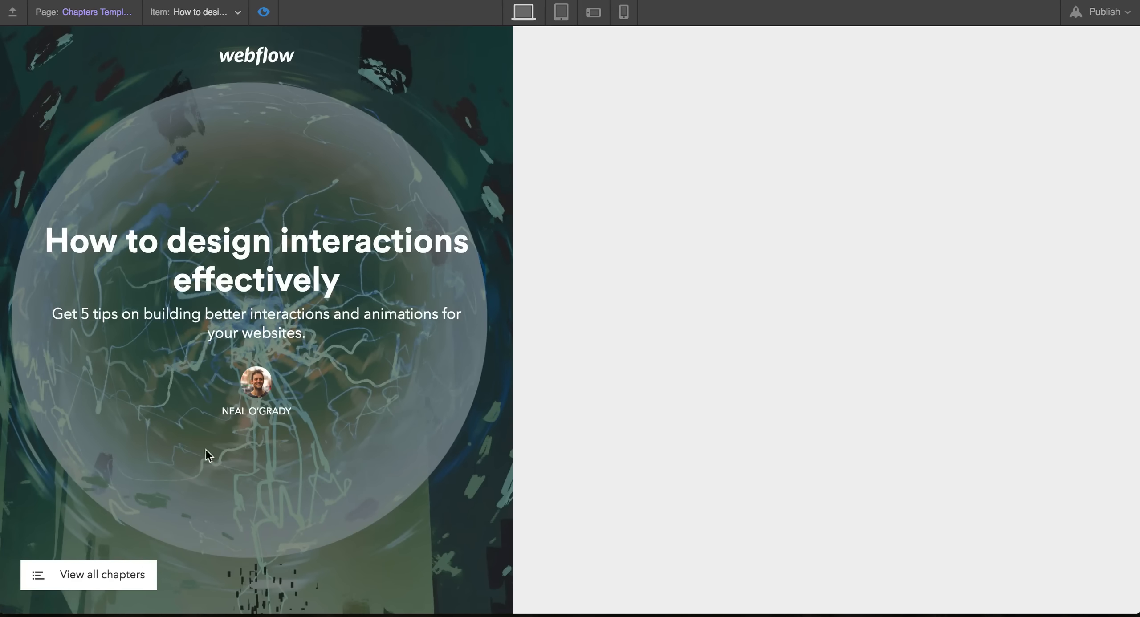
{"action": "left_click", "coordinate": [122, 577]}
{"action": "left_click", "coordinate": [71, 64]}
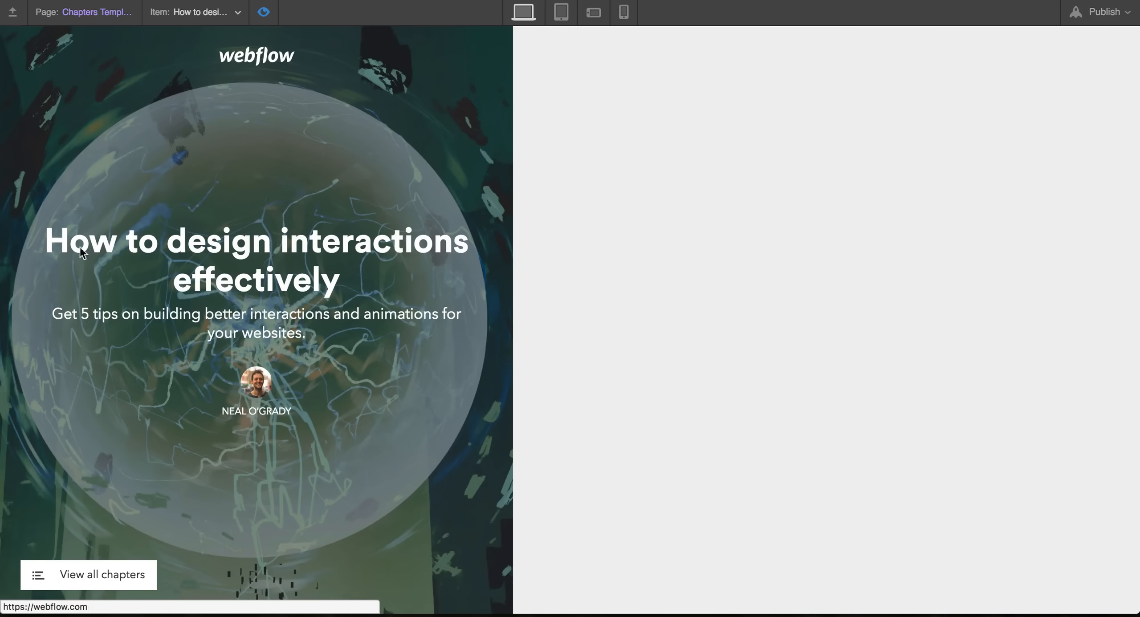
Switch the previewed item to UI design essentials, test opening and closing its chapter list, and exit the preview.
{"action": "left_click", "coordinate": [218, 18]}
{"action": "left_click", "coordinate": [190, 73]}
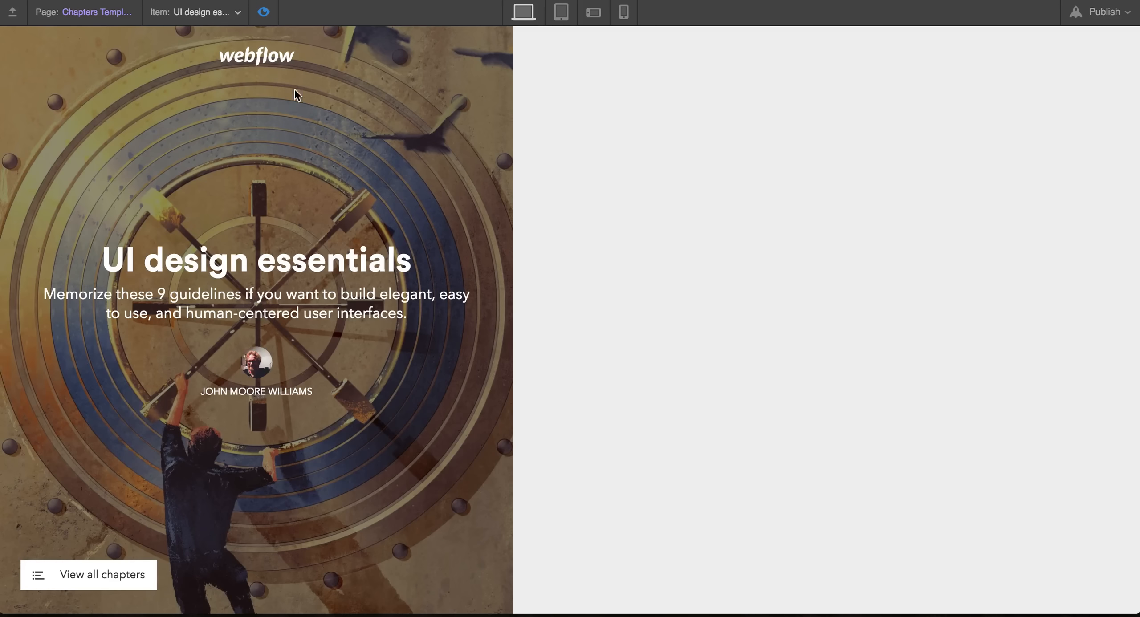
{"action": "left_click", "coordinate": [115, 563]}
{"action": "scroll", "coordinate": [261, 281], "scroll_direction": "down", "scroll_amount": 8}
{"action": "scroll", "coordinate": [261, 281], "scroll_direction": "up", "scroll_amount": 8}
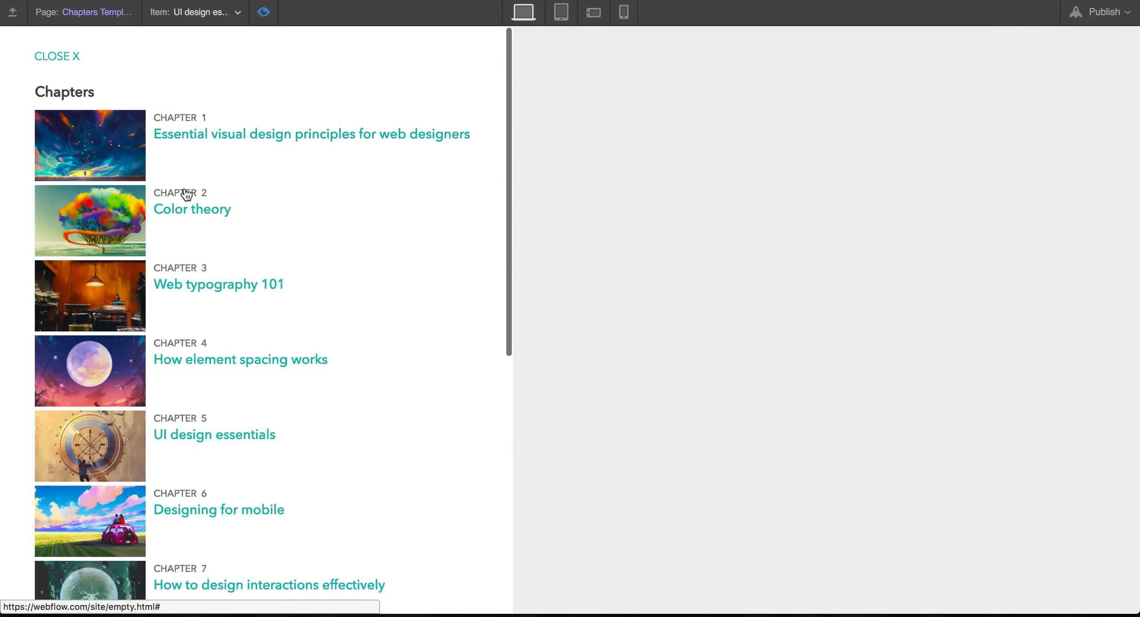
{"action": "left_click", "coordinate": [59, 52]}
{"action": "left_click", "coordinate": [264, 12]}
{"action": "left_click", "coordinate": [264, 12]}
{"action": "left_click", "coordinate": [115, 590]}
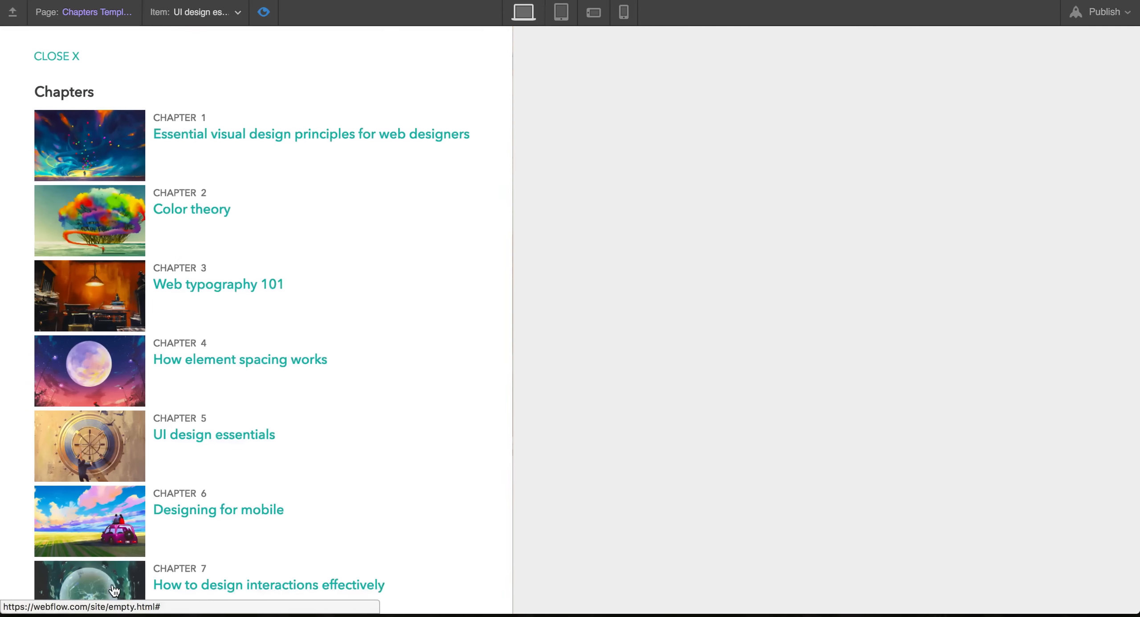
{"action": "left_click", "coordinate": [71, 53]}
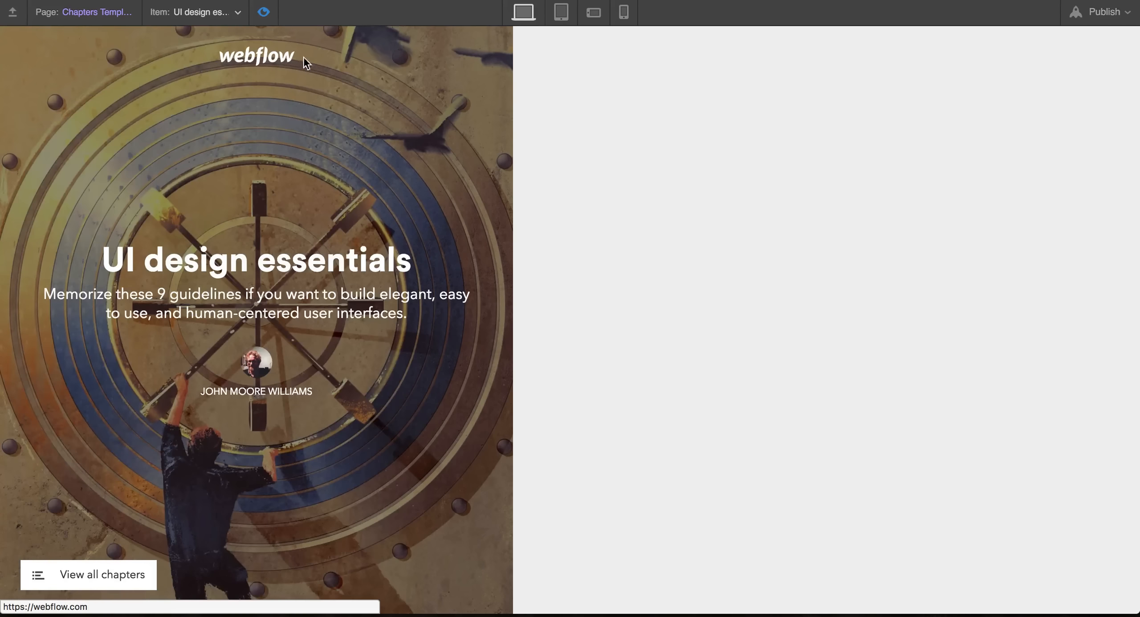
{"action": "left_click", "coordinate": [263, 13]}
{"action": "left_click", "coordinate": [284, 165]}
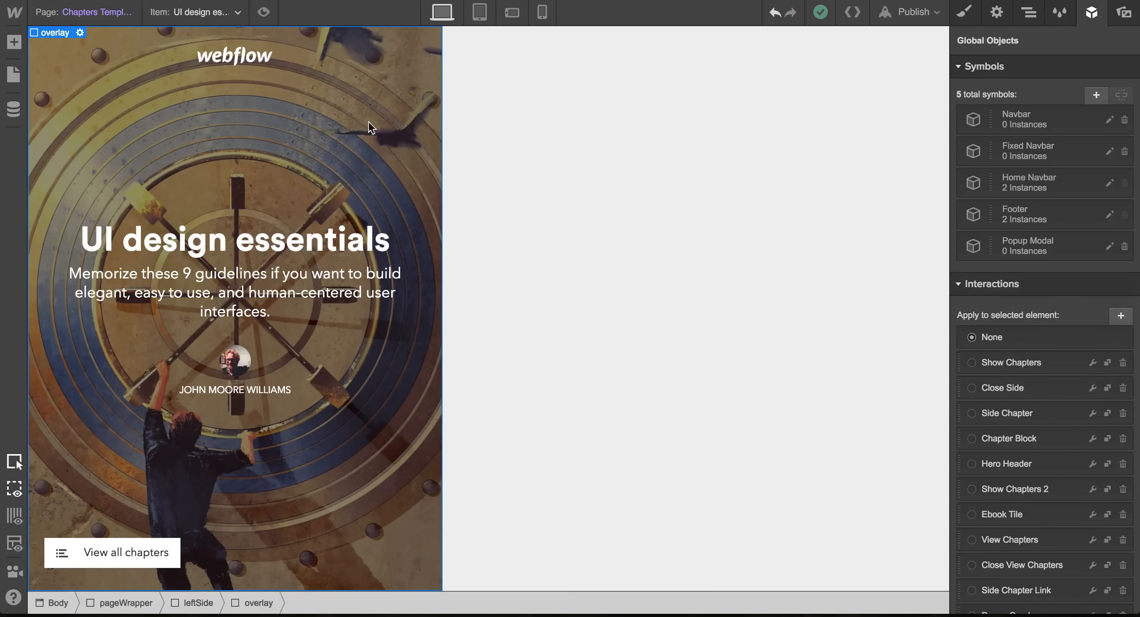
Consult the live Color theory chapter as reference, and add a div block with the existing contentWrapper class inside rightSide.
{"action": "left_click", "coordinate": [535, 141]}
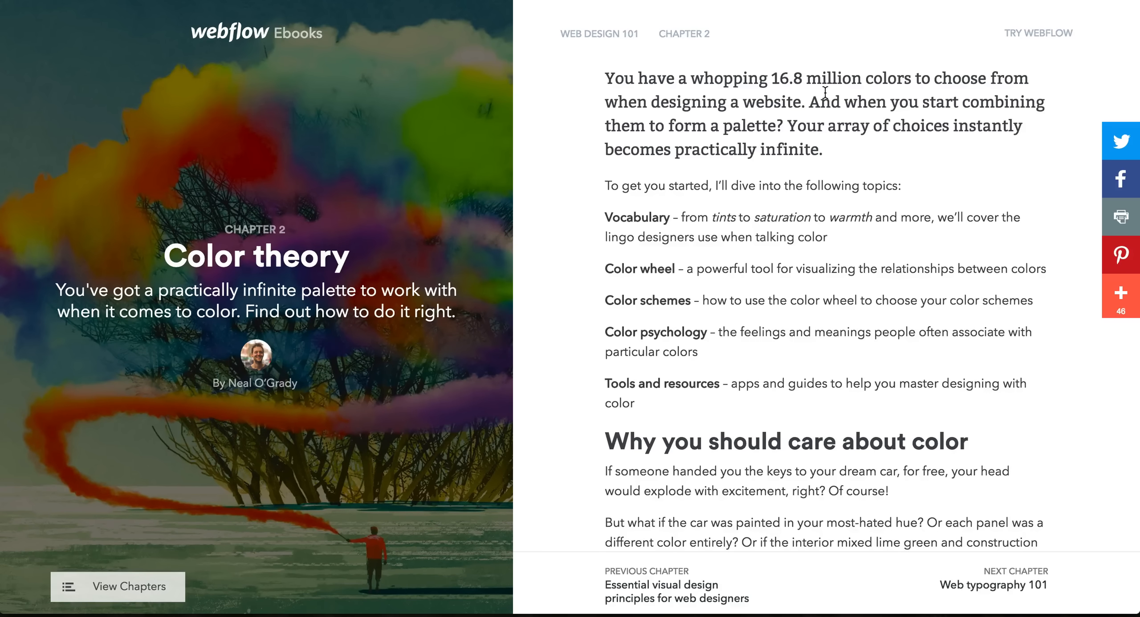
{"action": "scroll", "coordinate": [824, 92], "scroll_direction": "down", "scroll_amount": 20}
{"action": "scroll", "coordinate": [824, 92], "scroll_direction": "down", "scroll_amount": 20}
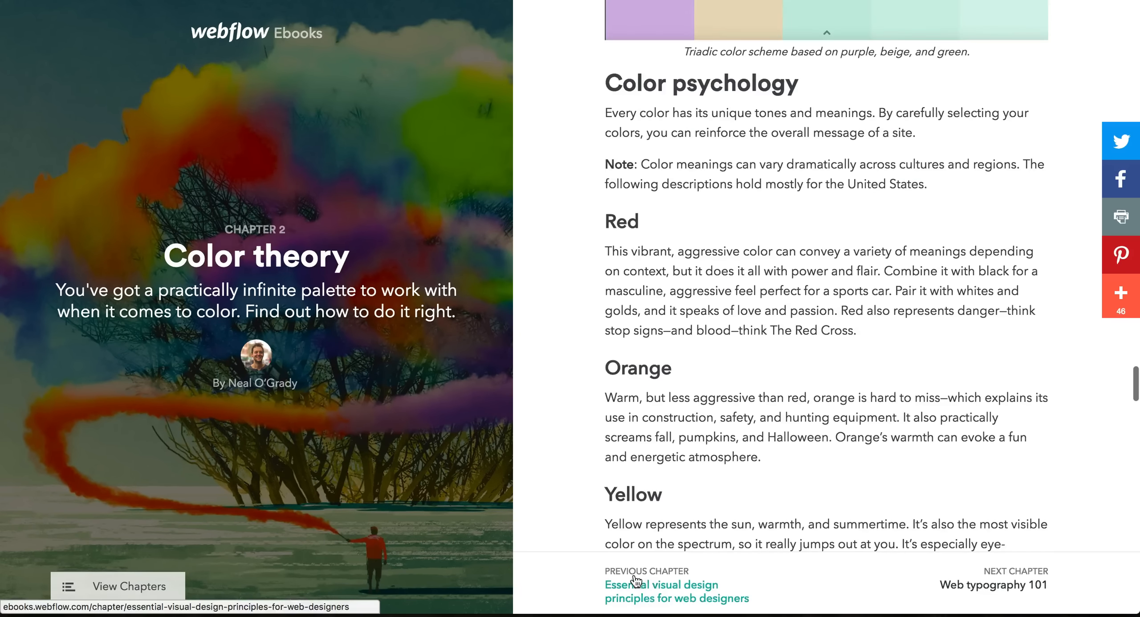
{"action": "scroll", "coordinate": [862, 287], "scroll_direction": "up", "scroll_amount": 15}
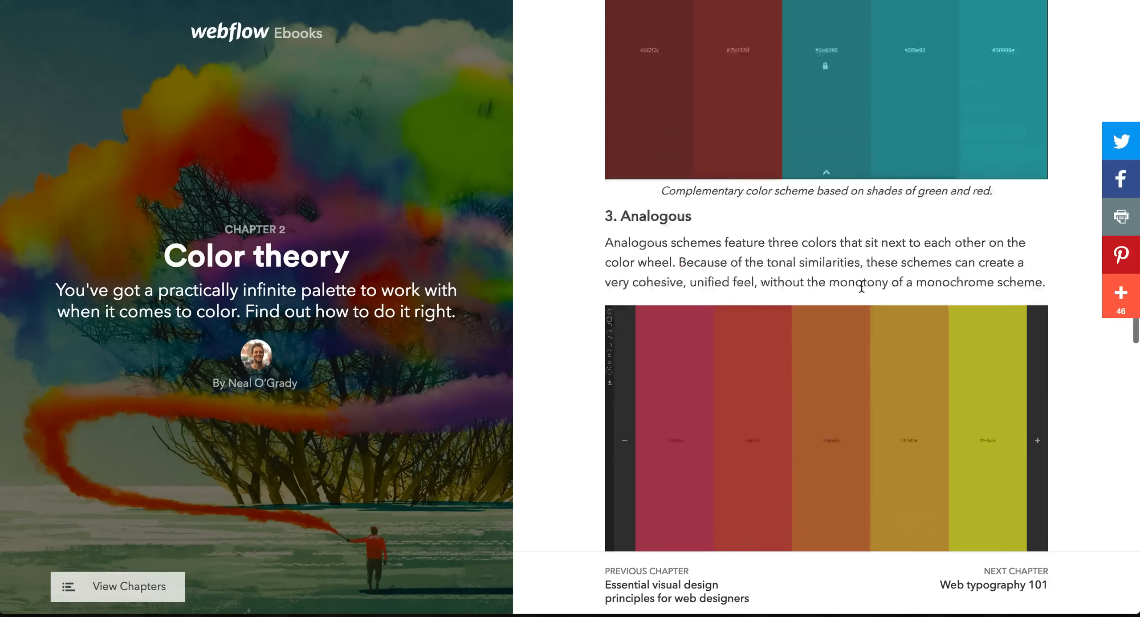
{"action": "scroll", "coordinate": [862, 287], "scroll_direction": "up", "scroll_amount": 4}
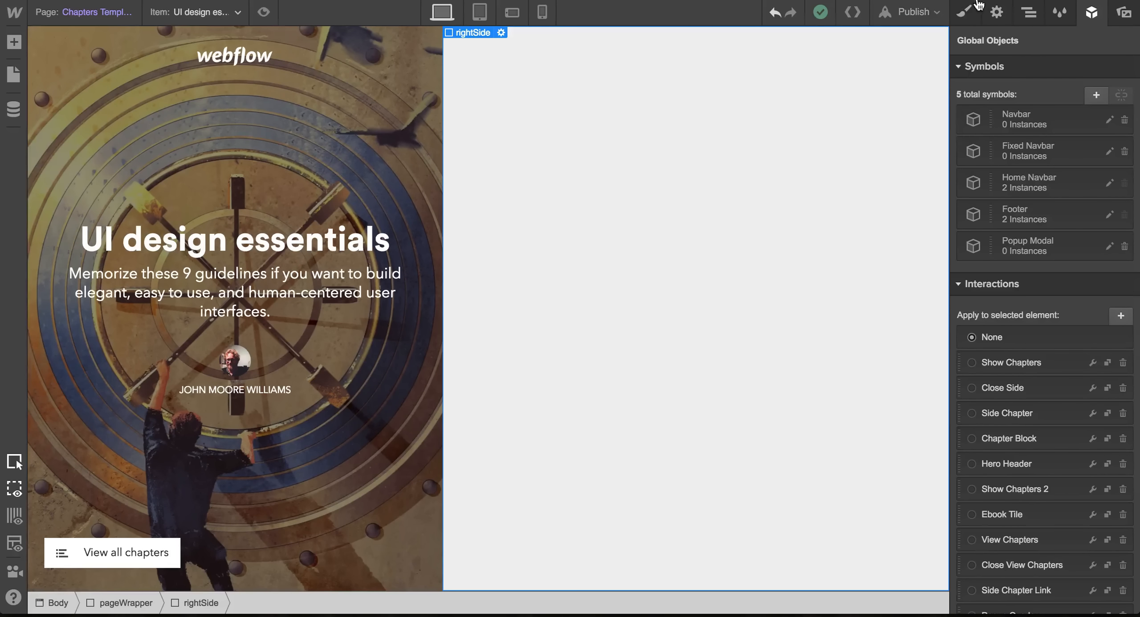
{"action": "left_click", "coordinate": [966, 10]}
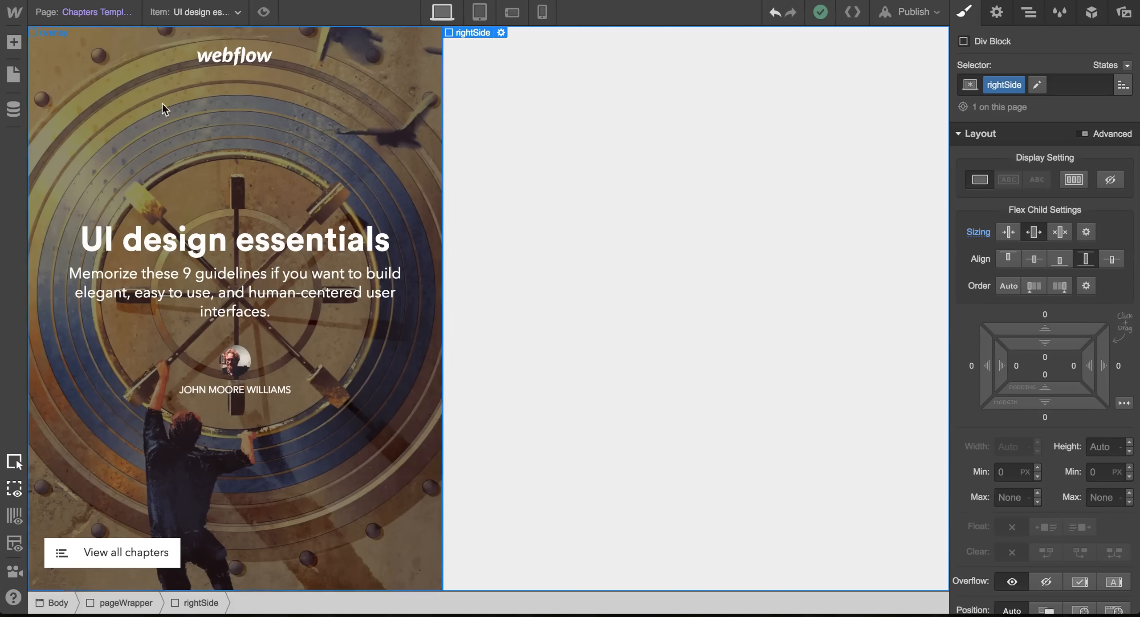
{"action": "left_click", "coordinate": [14, 42]}
{"action": "left_click_drag", "start_coordinate": [52, 209], "coordinate": [552, 232]}
{"action": "left_click_drag", "start_coordinate": [684, 313], "coordinate": [686, 312]}
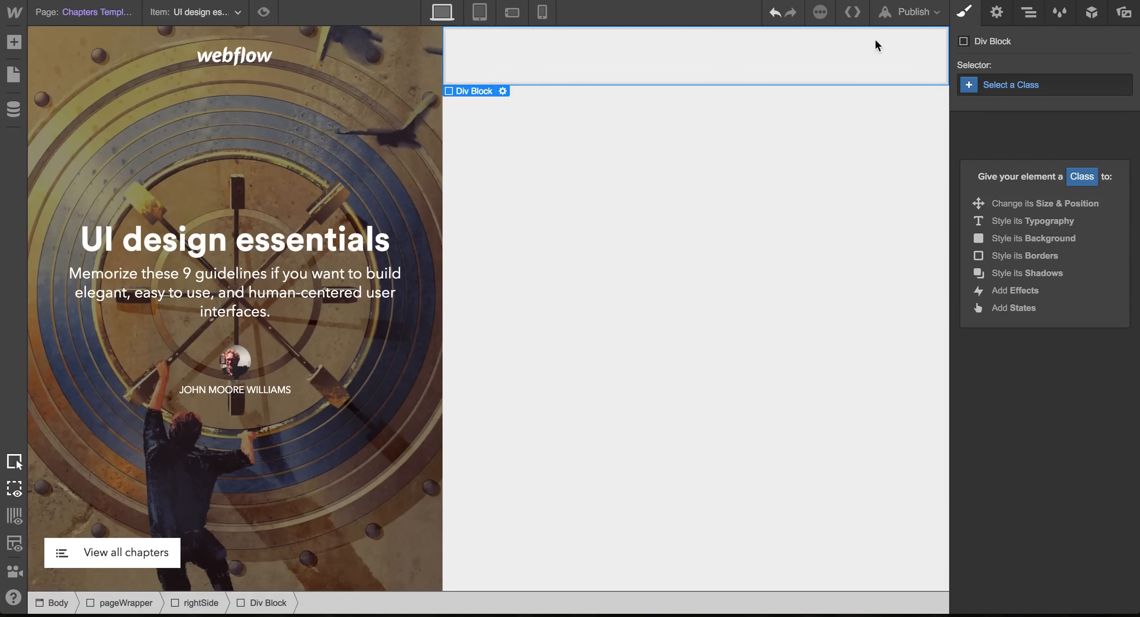
{"action": "left_click", "coordinate": [1019, 87]}
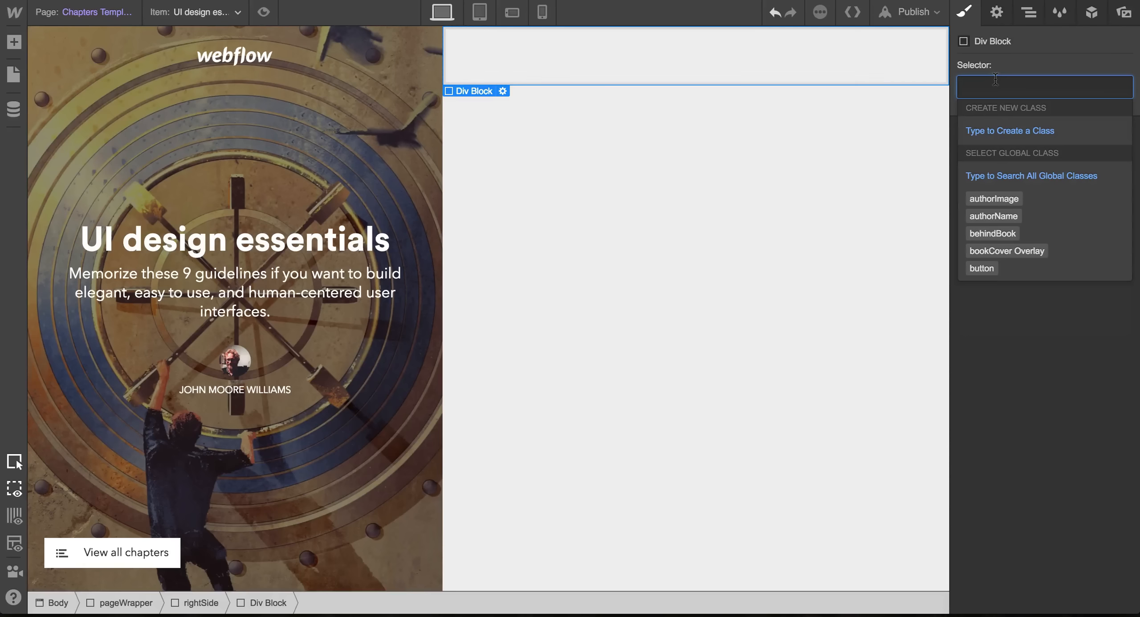
{"action": "type", "text": "conte"}
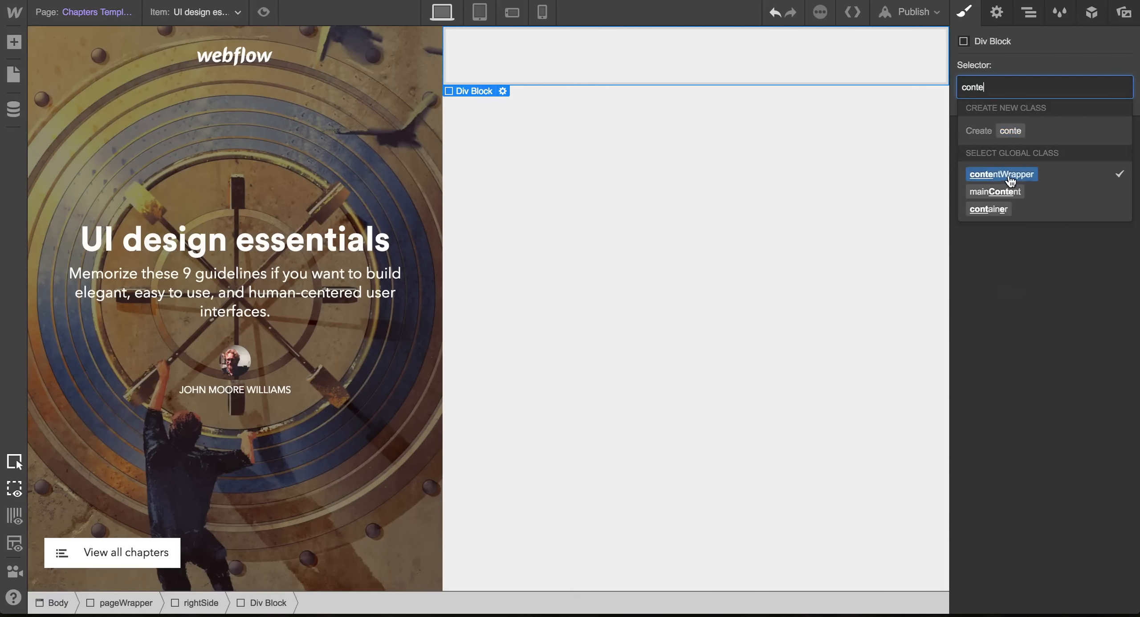
{"action": "left_click", "coordinate": [1010, 180]}
Set the padding of rightSide to 3% on all four sides.
{"action": "left_click", "coordinate": [574, 322]}
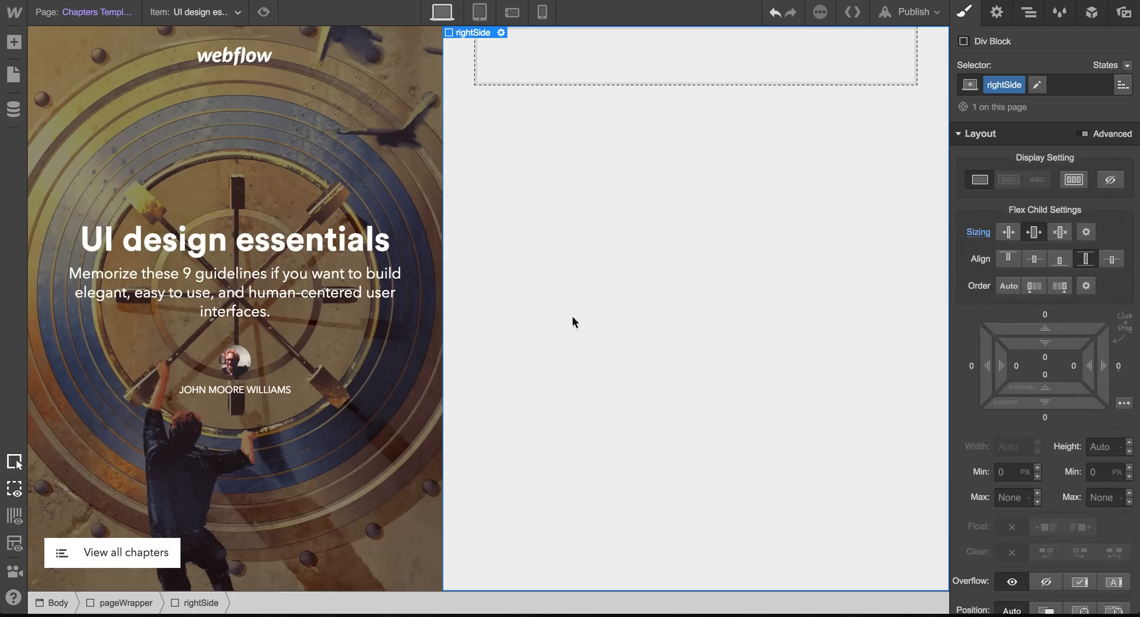
{"action": "left_click", "coordinate": [1016, 367]}
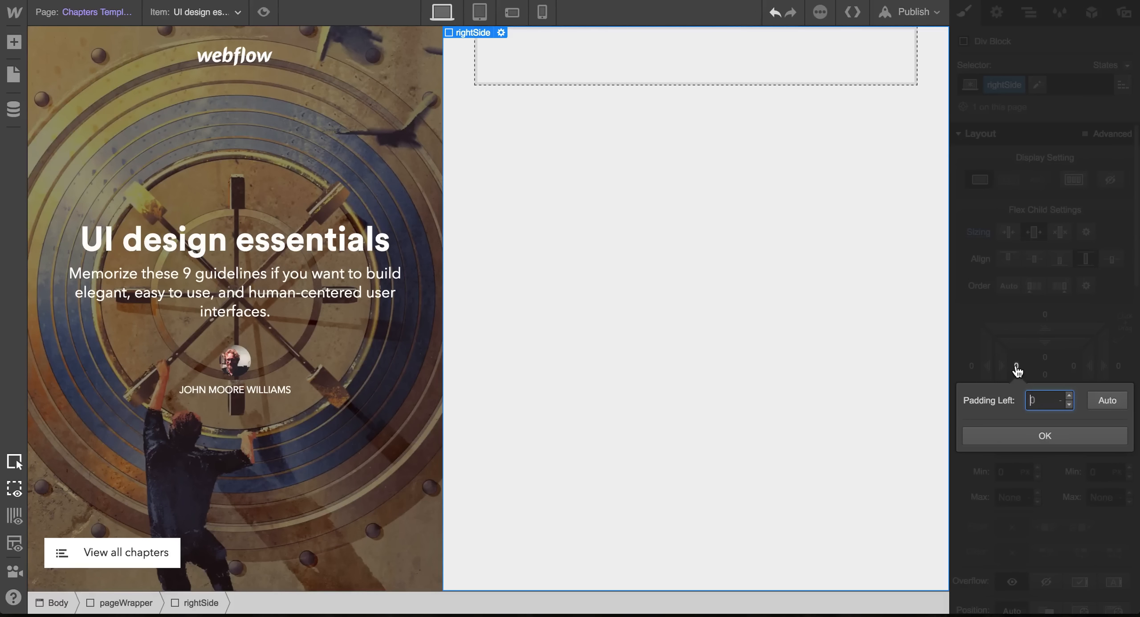
{"action": "key", "text": "Return"}
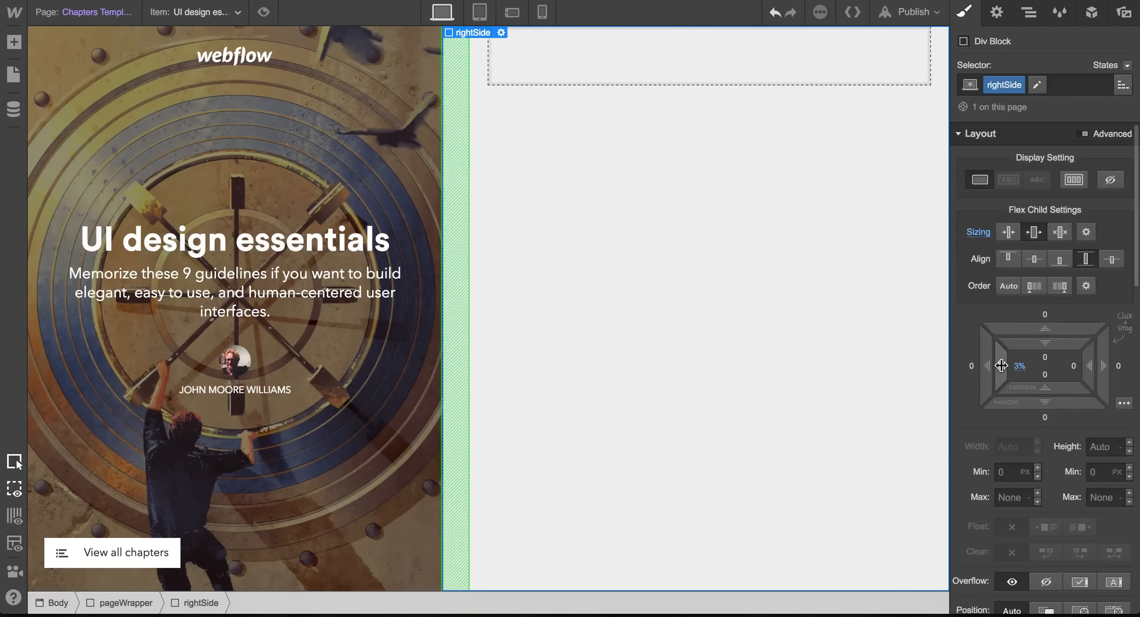
{"action": "left_click_drag", "start_coordinate": [999, 366], "coordinate": [1002, 417]}
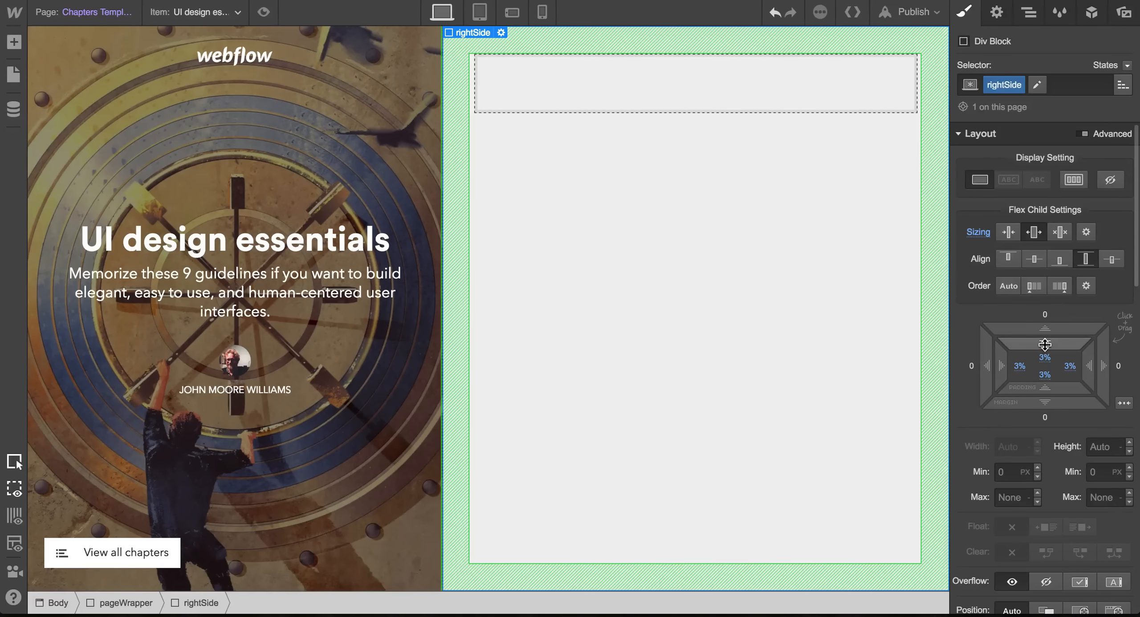
Add a div block inside contentWrapper, give it the new class topContent, and set its bottom margin to 29 px.
{"action": "left_click", "coordinate": [602, 104]}
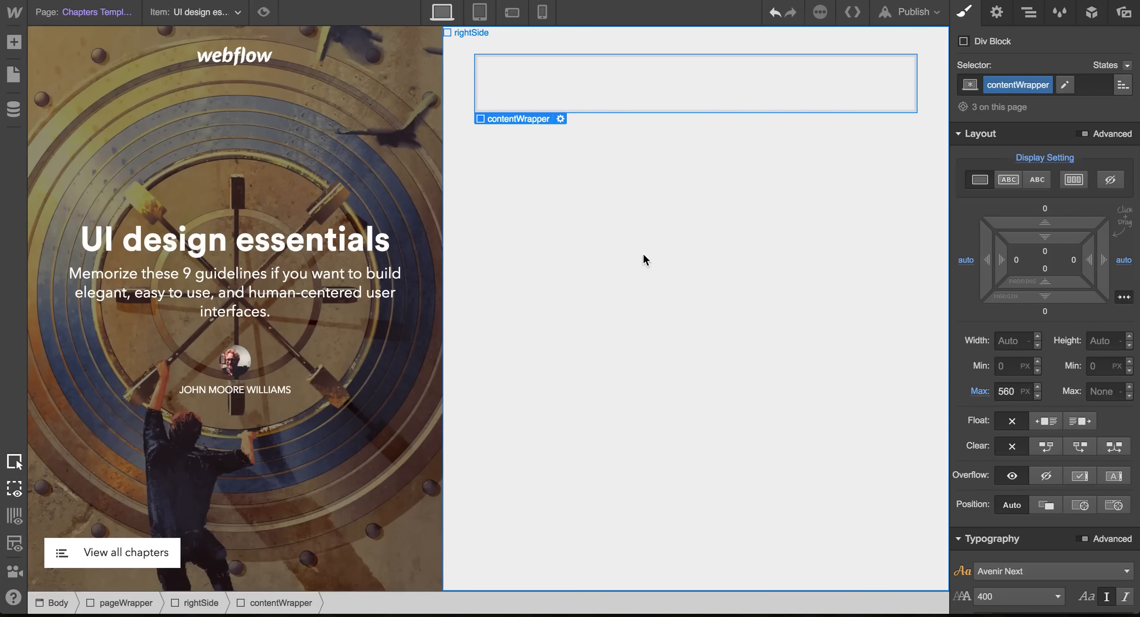
{"action": "left_click", "coordinate": [14, 41]}
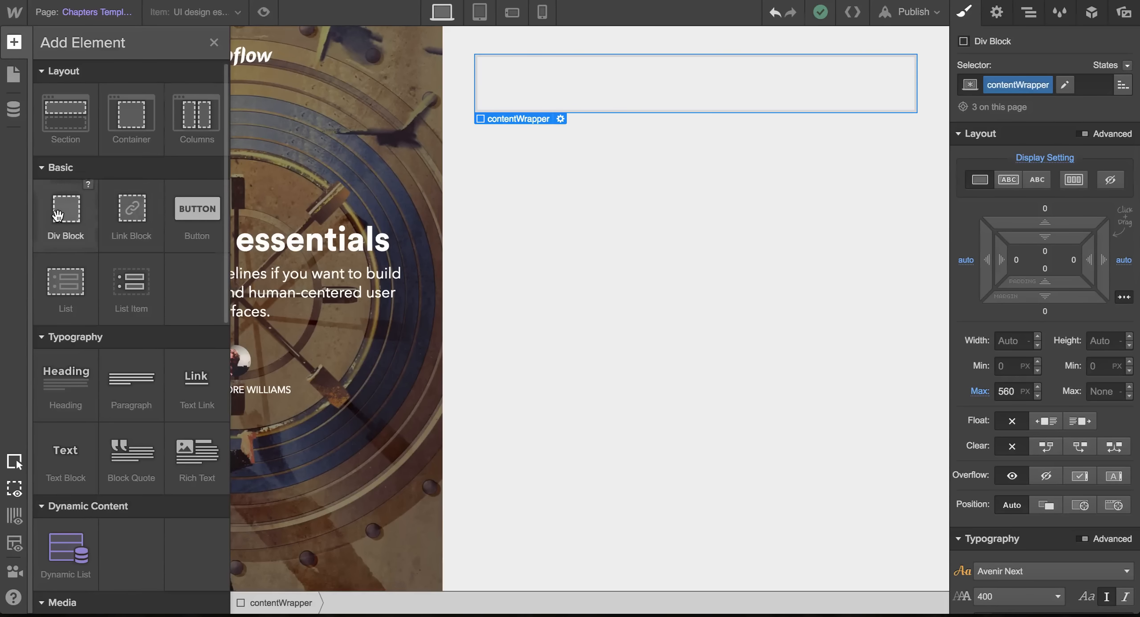
{"action": "left_click_drag", "start_coordinate": [339, 146], "coordinate": [534, 94]}
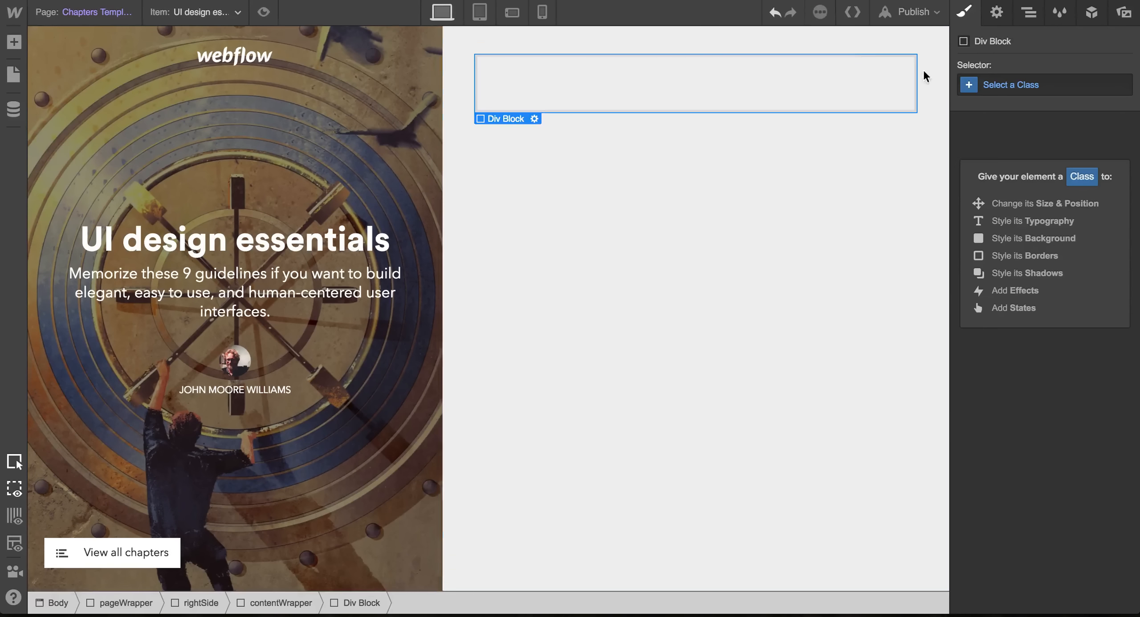
{"action": "left_click", "coordinate": [1008, 92]}
{"action": "type", "text": "top"}
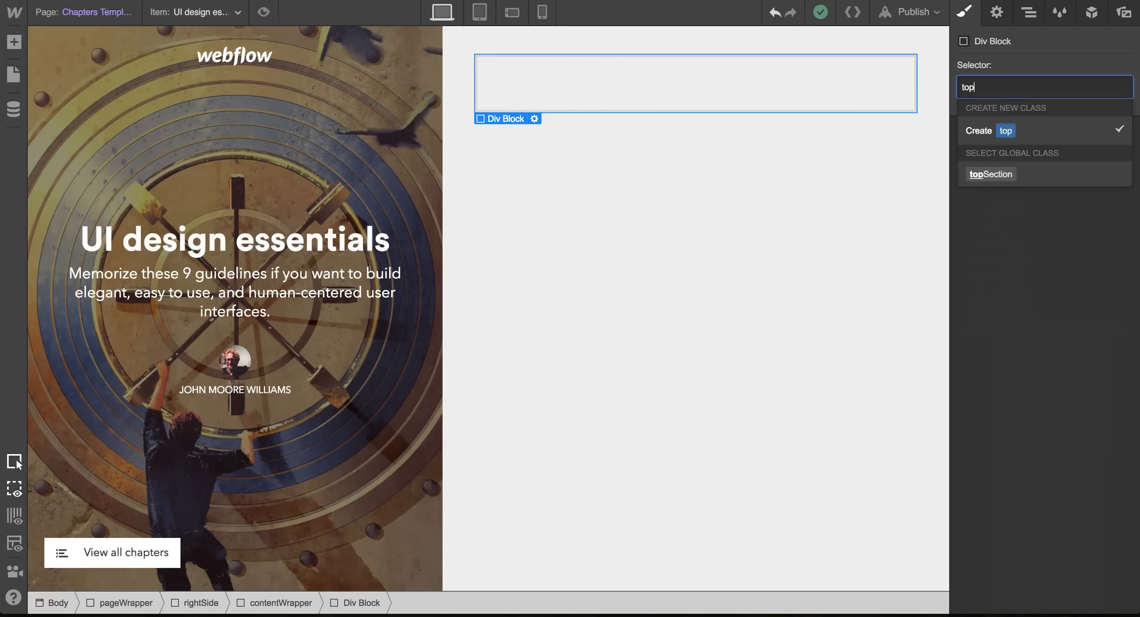
{"action": "type", "text": "Content"}
{"action": "key", "text": "Return"}
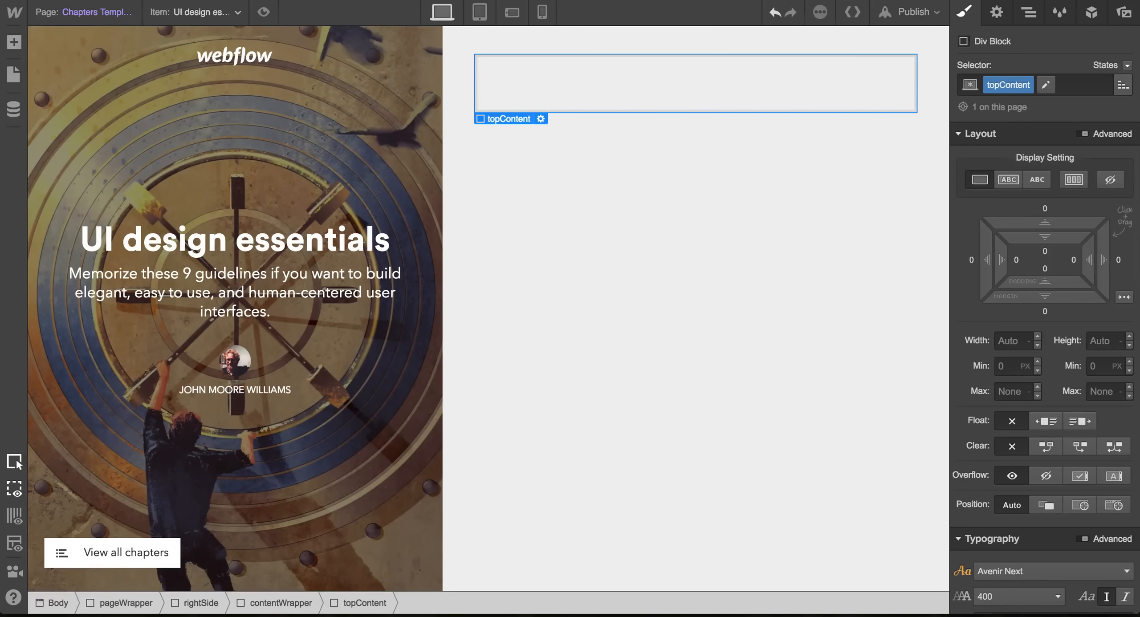
{"action": "left_click_drag", "start_coordinate": [1047, 293], "coordinate": [1050, 363]}
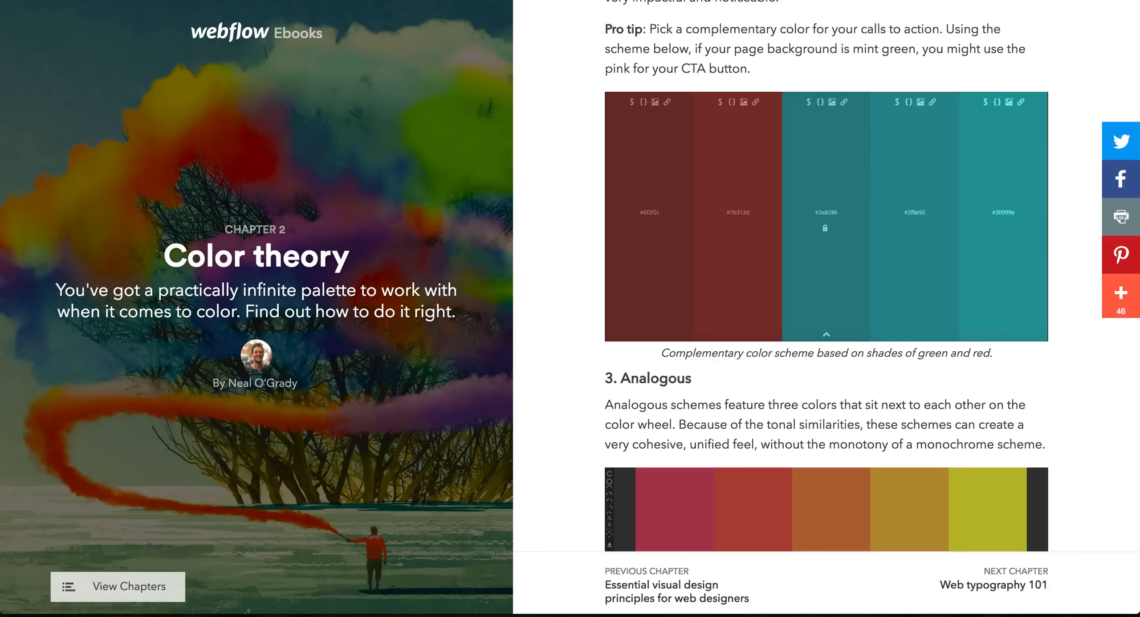
Add a text link inside topContent, give it the new class topLink, and set its right margin to 16 px.
{"action": "scroll", "coordinate": [711, 217], "scroll_direction": "up", "scroll_amount": 10}
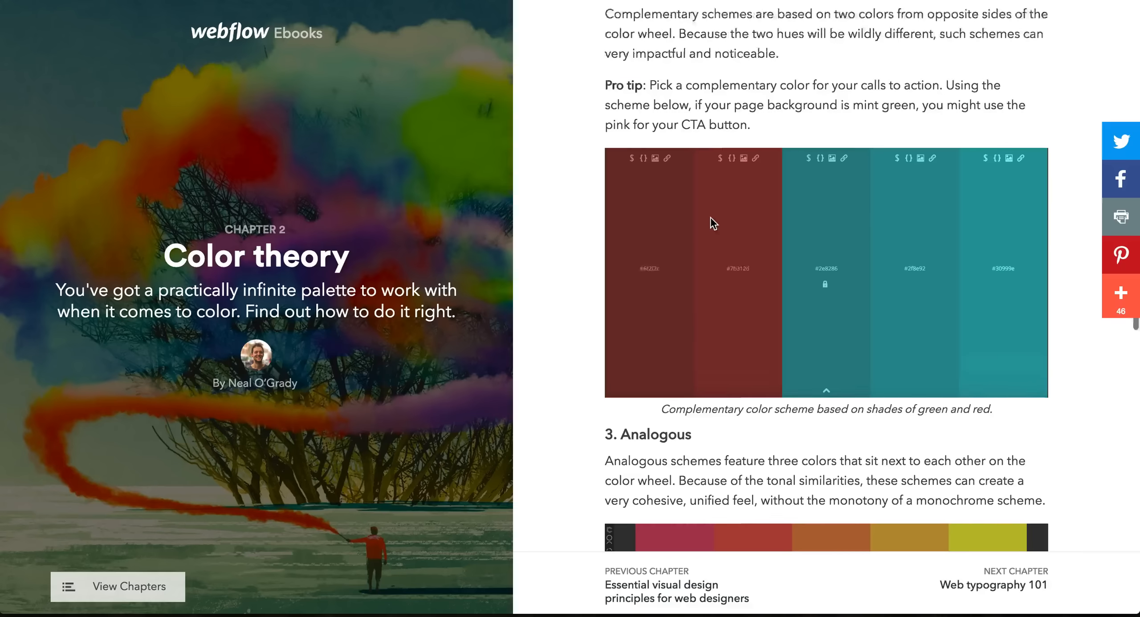
{"action": "scroll", "coordinate": [711, 217], "scroll_direction": "up", "scroll_amount": 15}
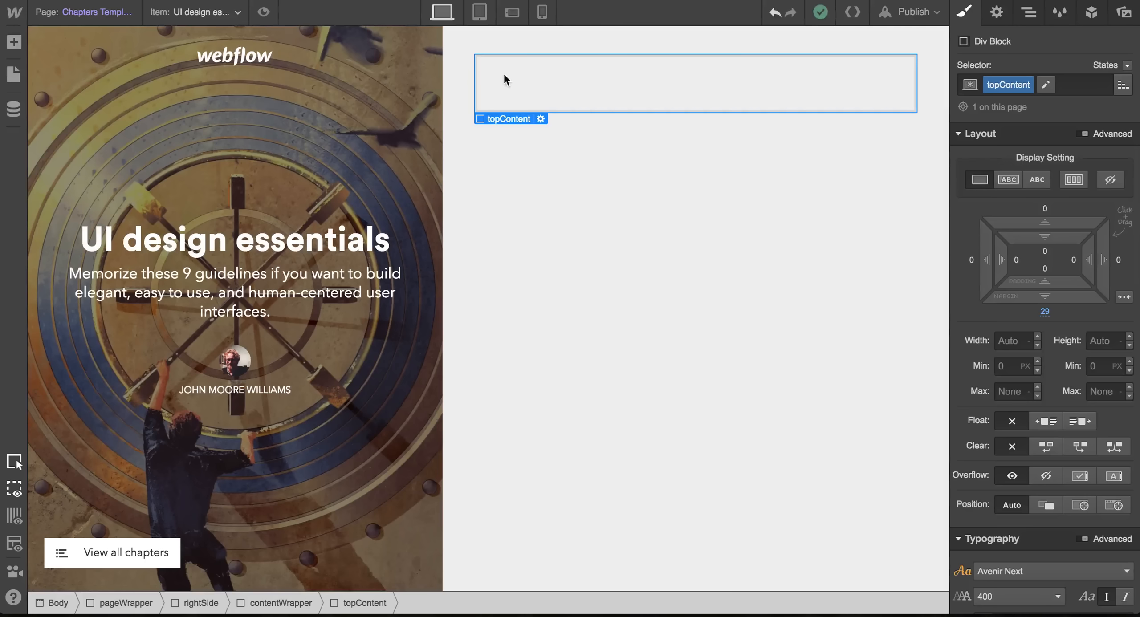
{"action": "key", "text": "a"}
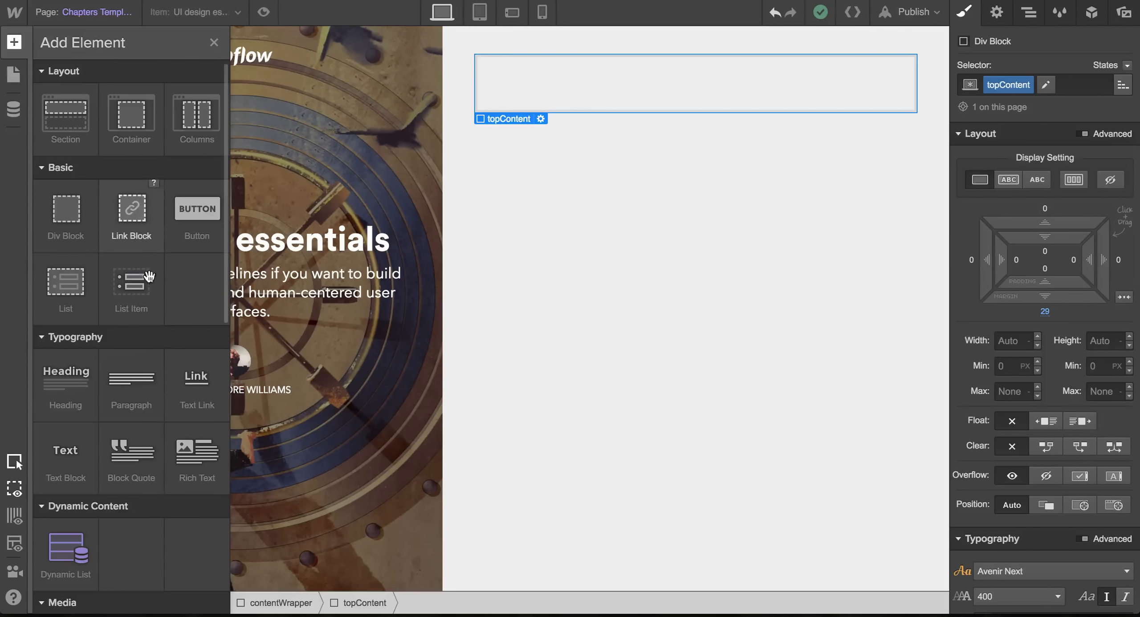
{"action": "left_click_drag", "start_coordinate": [179, 384], "coordinate": [466, 177]}
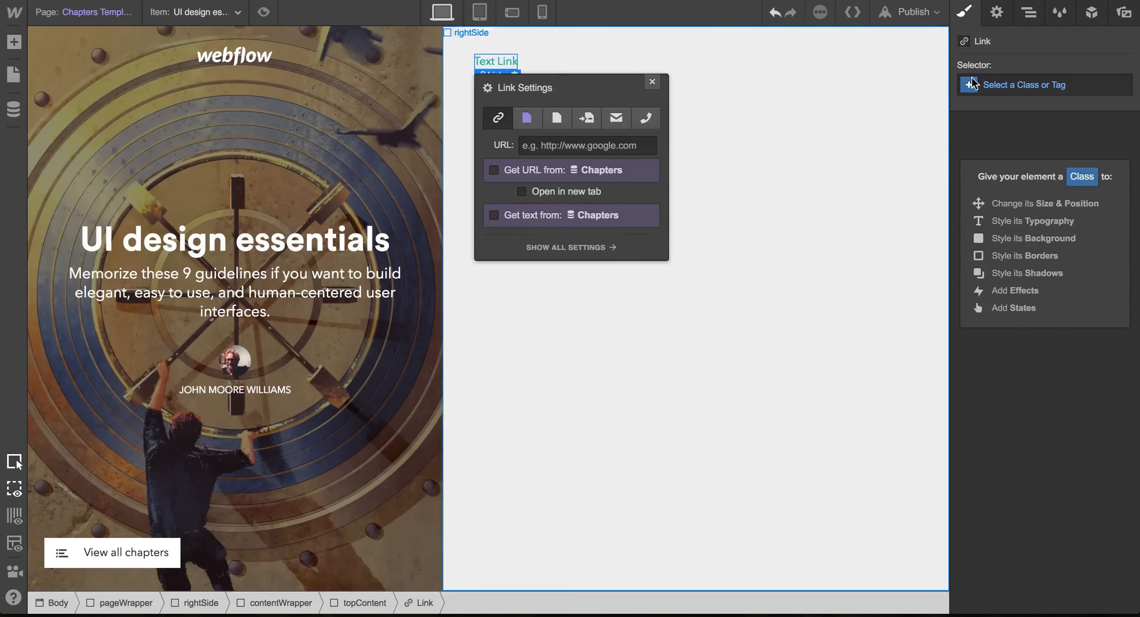
{"action": "left_click", "coordinate": [1026, 85]}
{"action": "type", "text": "topL"}
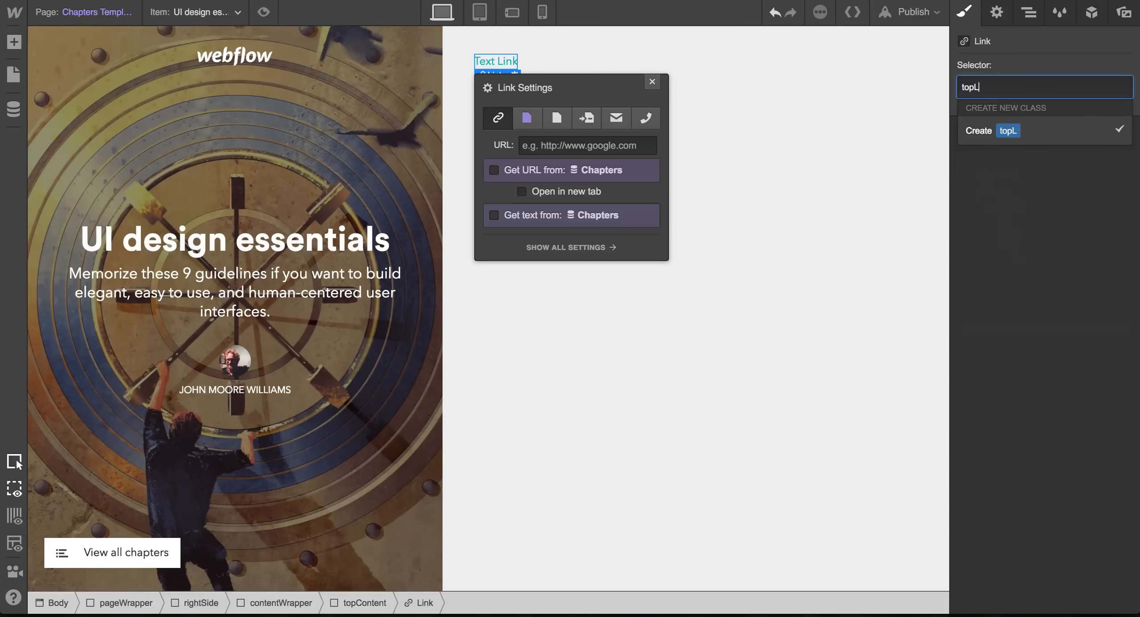
{"action": "type", "text": "ink"}
{"action": "key", "text": "Return"}
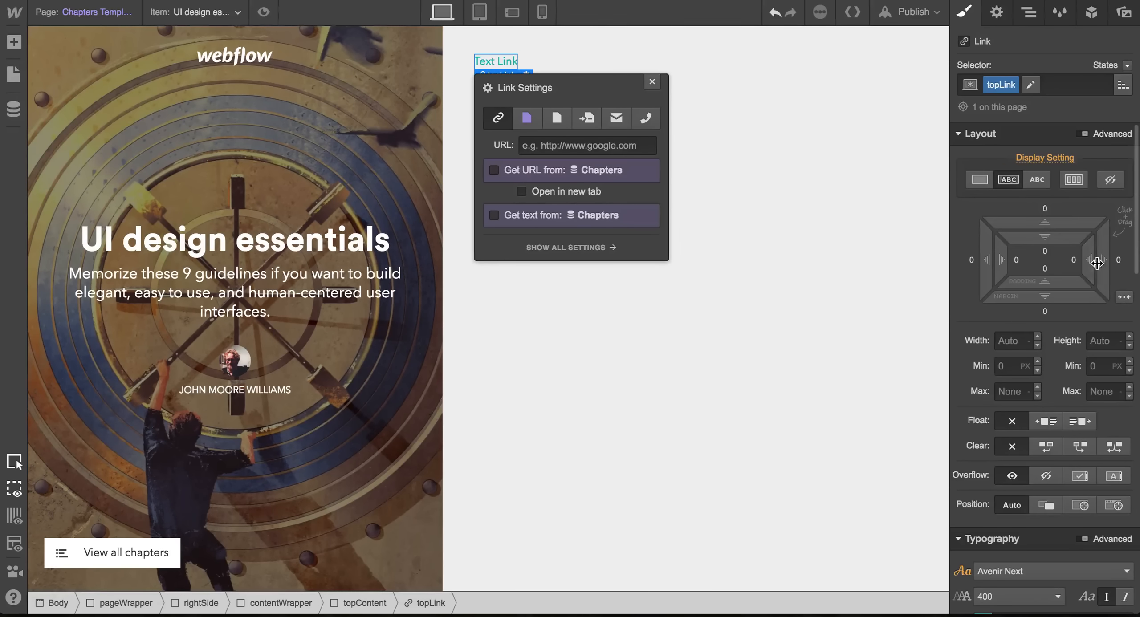
{"action": "left_click_drag", "start_coordinate": [1116, 269], "coordinate": [1137, 274]}
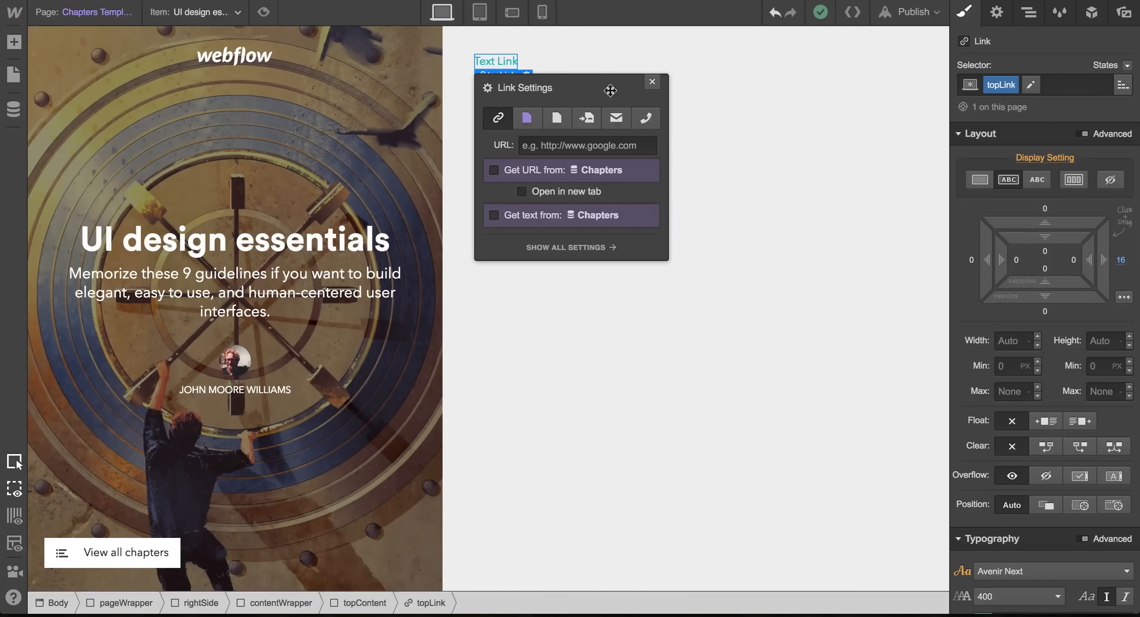
Point the new topLink text link at the referenced eBook detail page.
{"action": "left_click_drag", "start_coordinate": [585, 92], "coordinate": [589, 191]}
{"action": "left_click", "coordinate": [528, 217]}
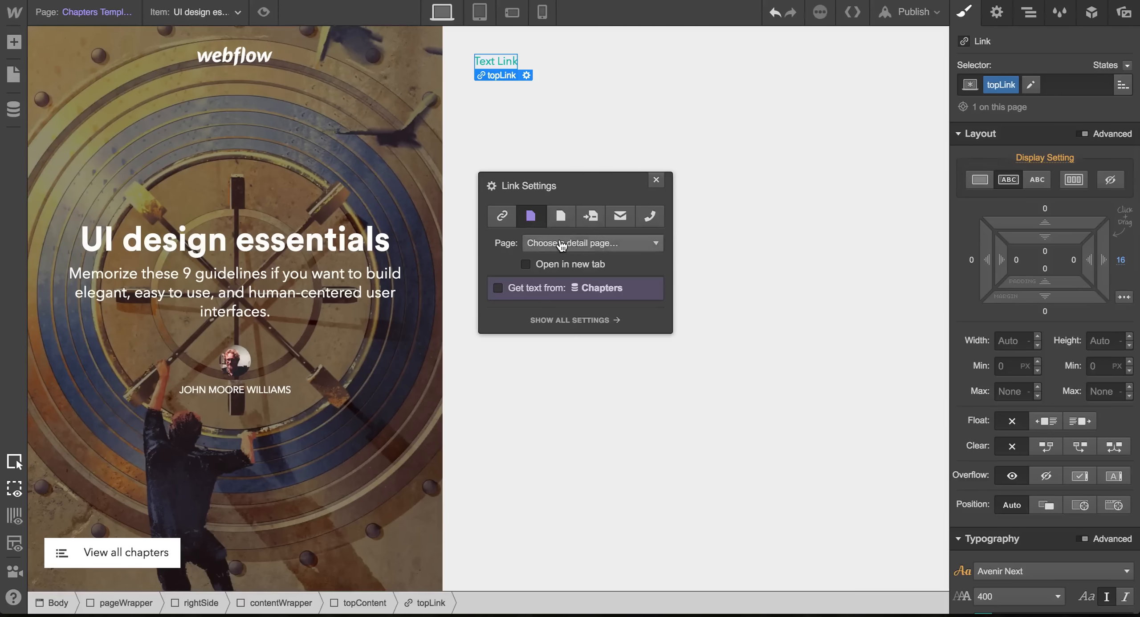
{"action": "left_click", "coordinate": [561, 244]}
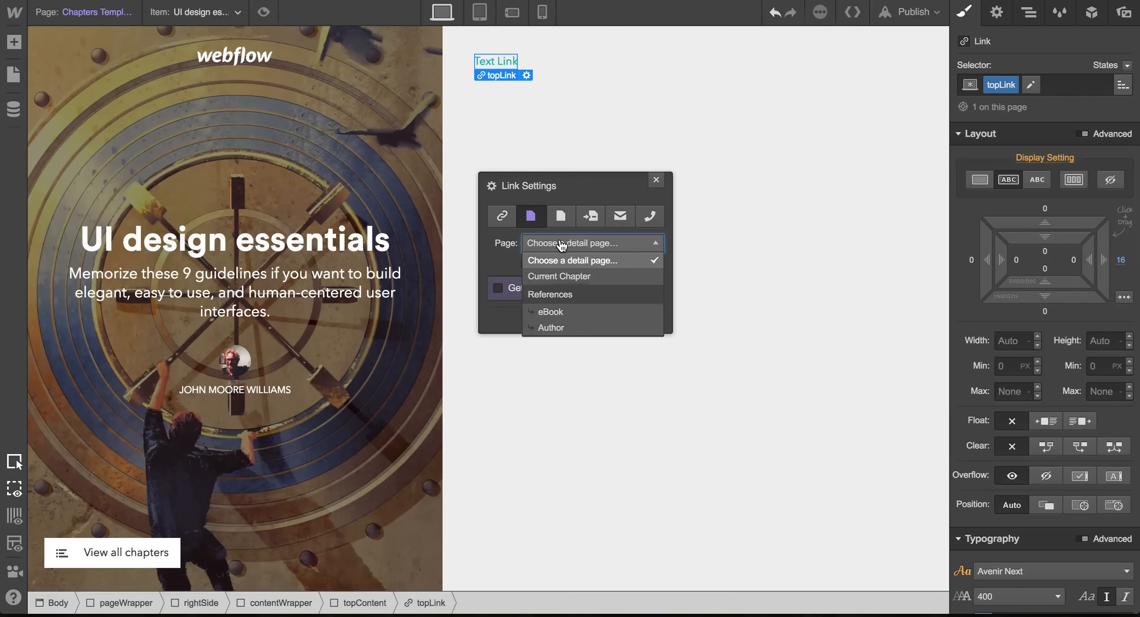
{"action": "left_click", "coordinate": [560, 319]}
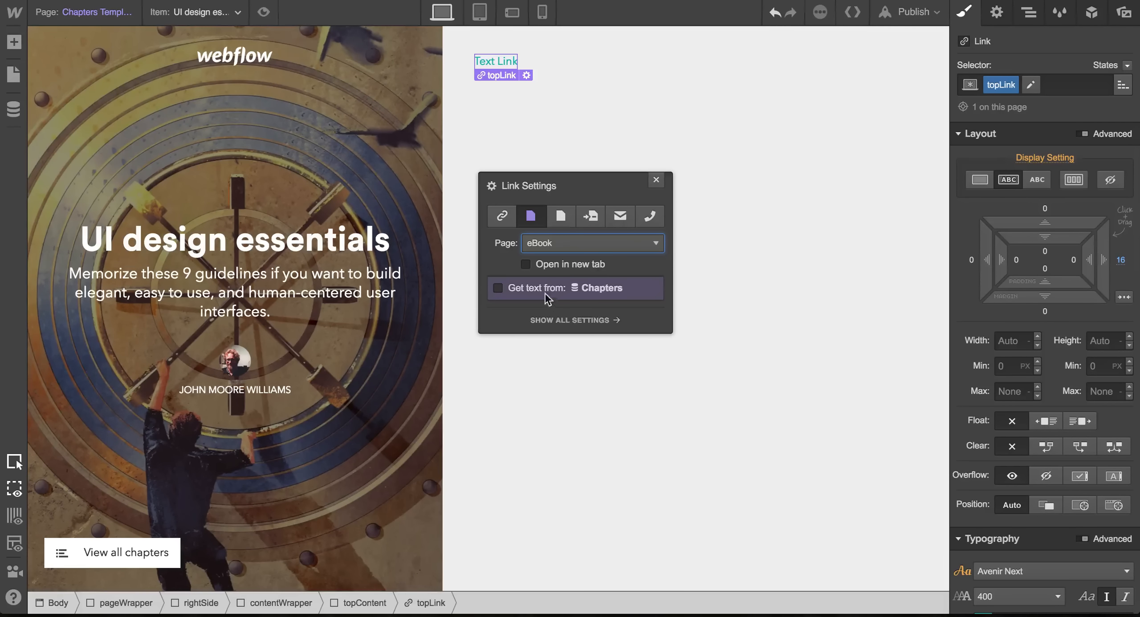
Have the link get its text from the Chapters collection's eBook Name field.
{"action": "left_click", "coordinate": [542, 293]}
{"action": "left_click", "coordinate": [563, 317]}
{"action": "scroll", "coordinate": [557, 378], "scroll_direction": "down", "scroll_amount": 3}
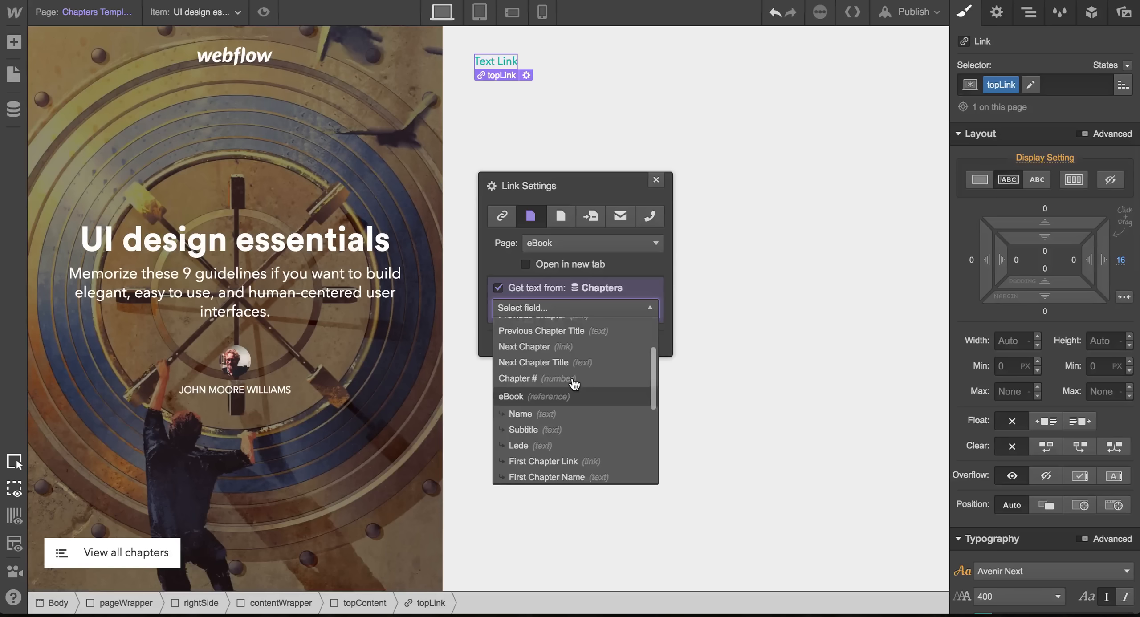
{"action": "left_click", "coordinate": [533, 425]}
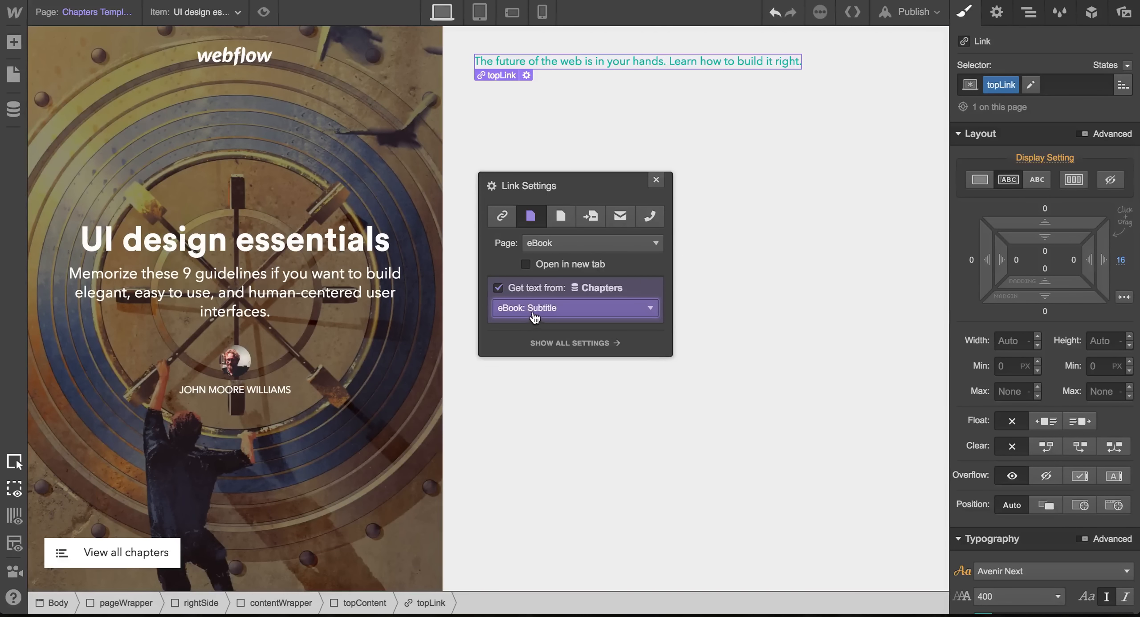
{"action": "left_click", "coordinate": [535, 316]}
{"action": "left_click", "coordinate": [532, 411]}
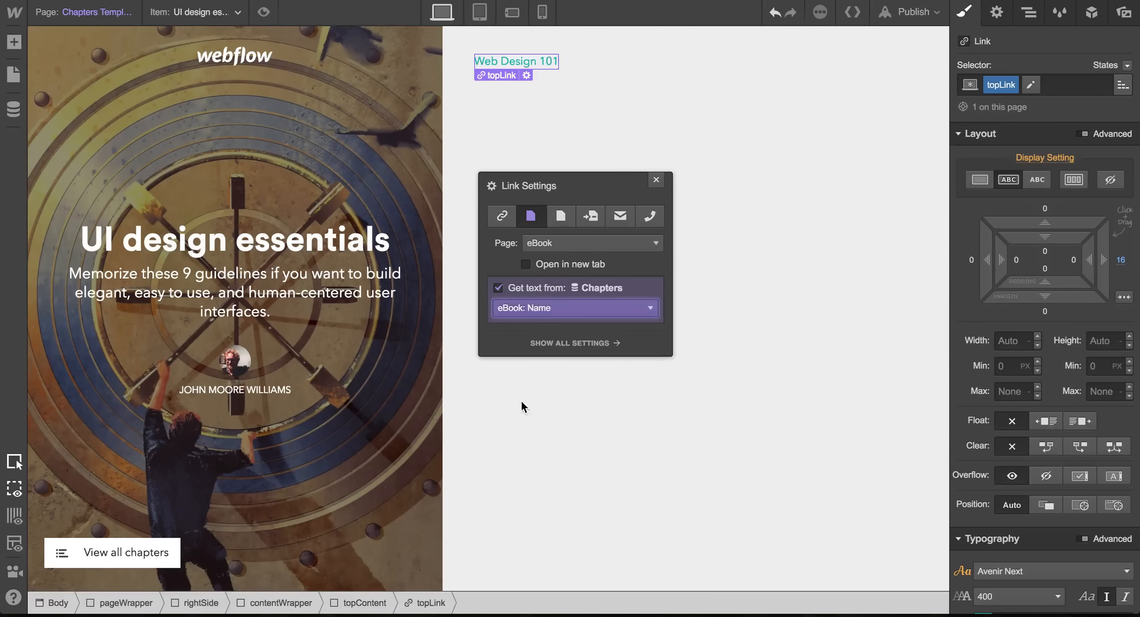
{"action": "left_click", "coordinate": [655, 180]}
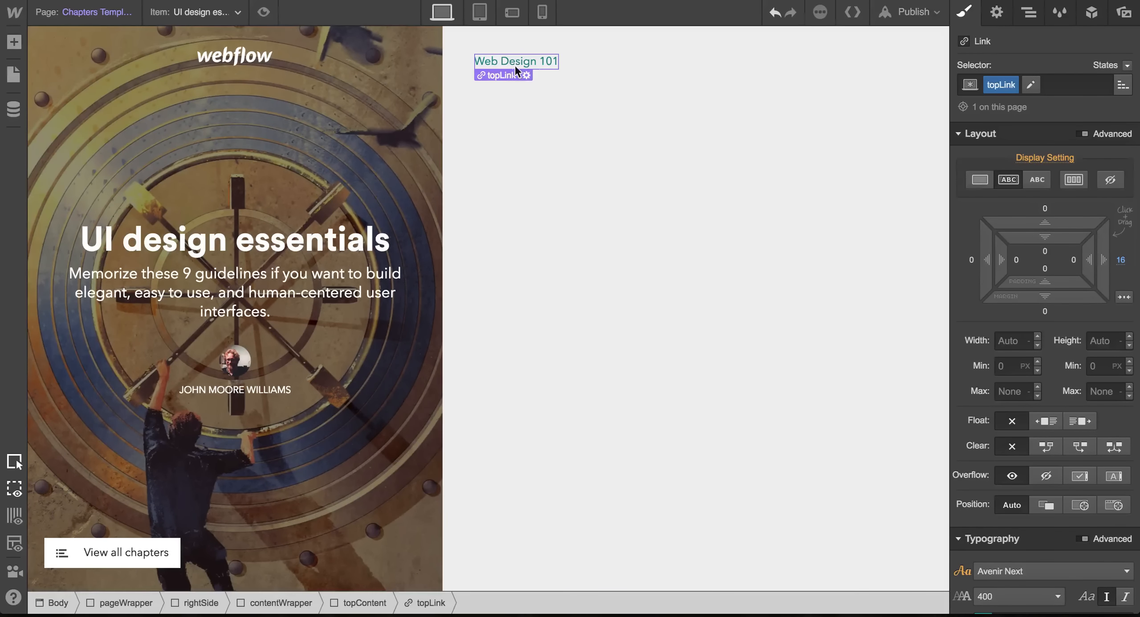
Style the topLink text in grey #929292, all uppercase, with the 500 - Medium weight.
{"action": "scroll", "coordinate": [1056, 369], "scroll_direction": "down", "scroll_amount": 10}
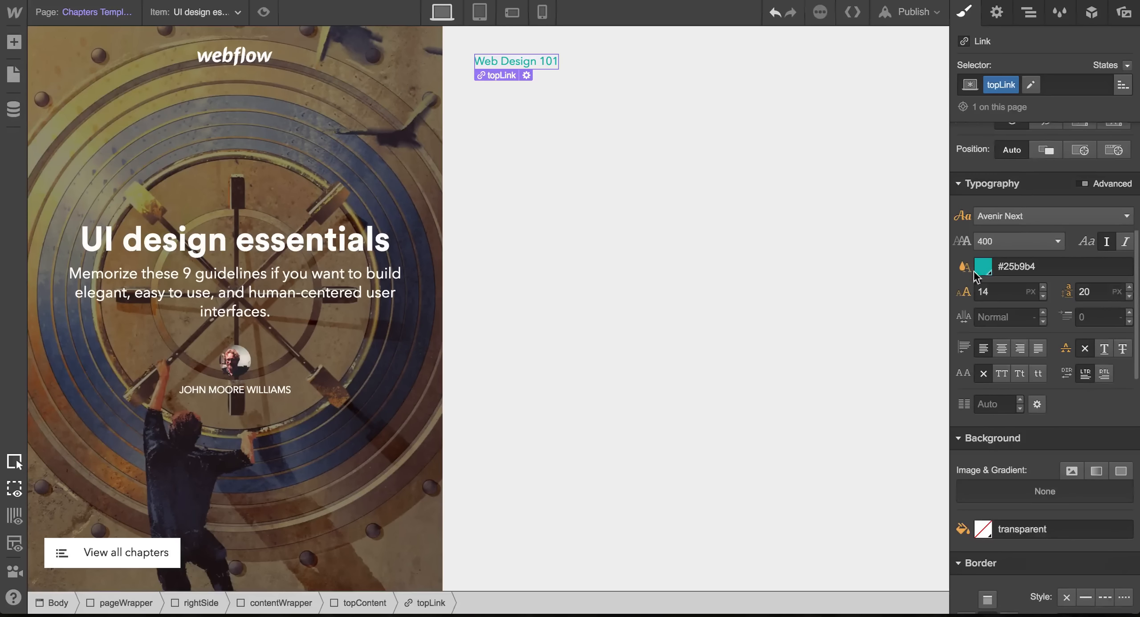
{"action": "left_click", "coordinate": [983, 267]}
{"action": "mouse_move", "coordinate": [990, 374]}
{"action": "left_mouse_down"}
{"action": "mouse_move", "coordinate": [949, 381]}
{"action": "mouse_move", "coordinate": [934, 353]}
{"action": "left_mouse_up"}
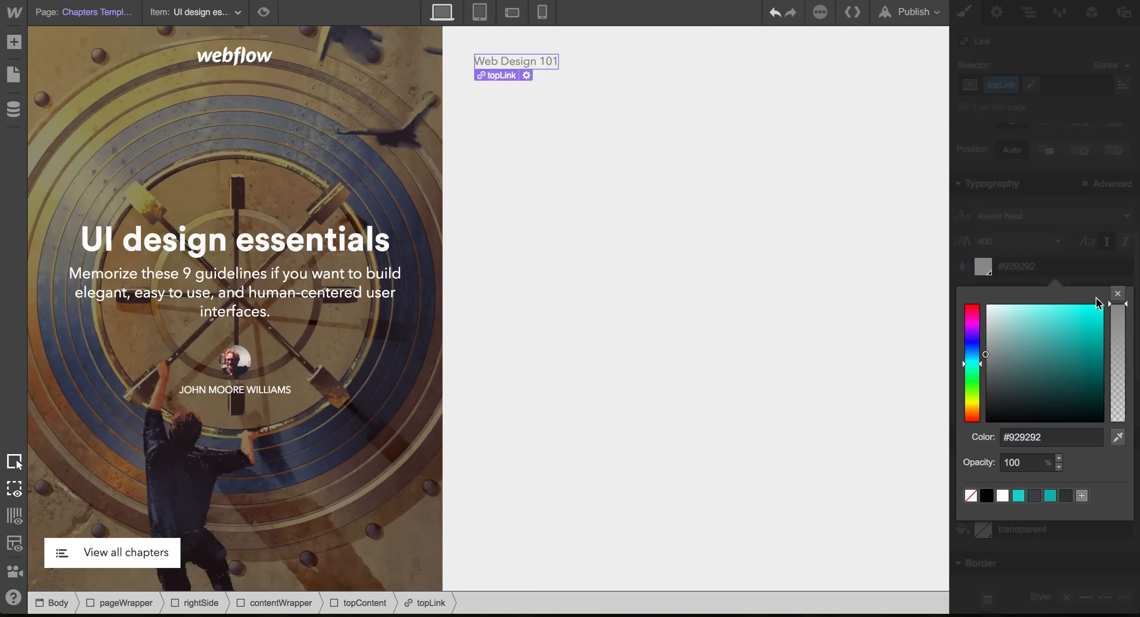
{"action": "left_click", "coordinate": [1117, 294]}
{"action": "left_click", "coordinate": [1002, 375]}
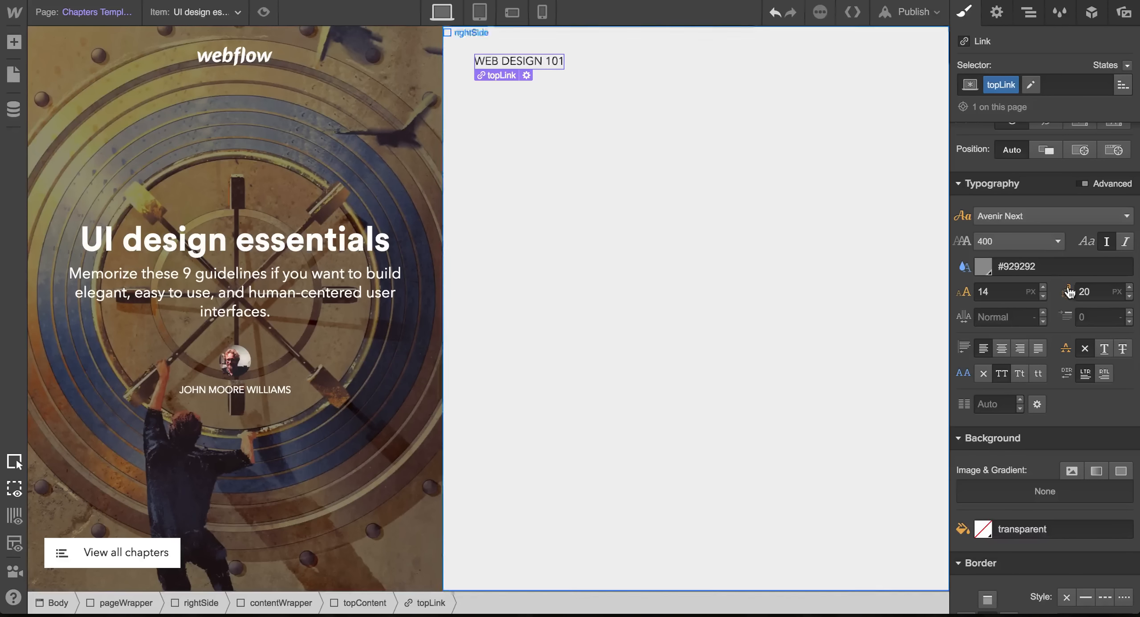
{"action": "left_click", "coordinate": [1038, 242]}
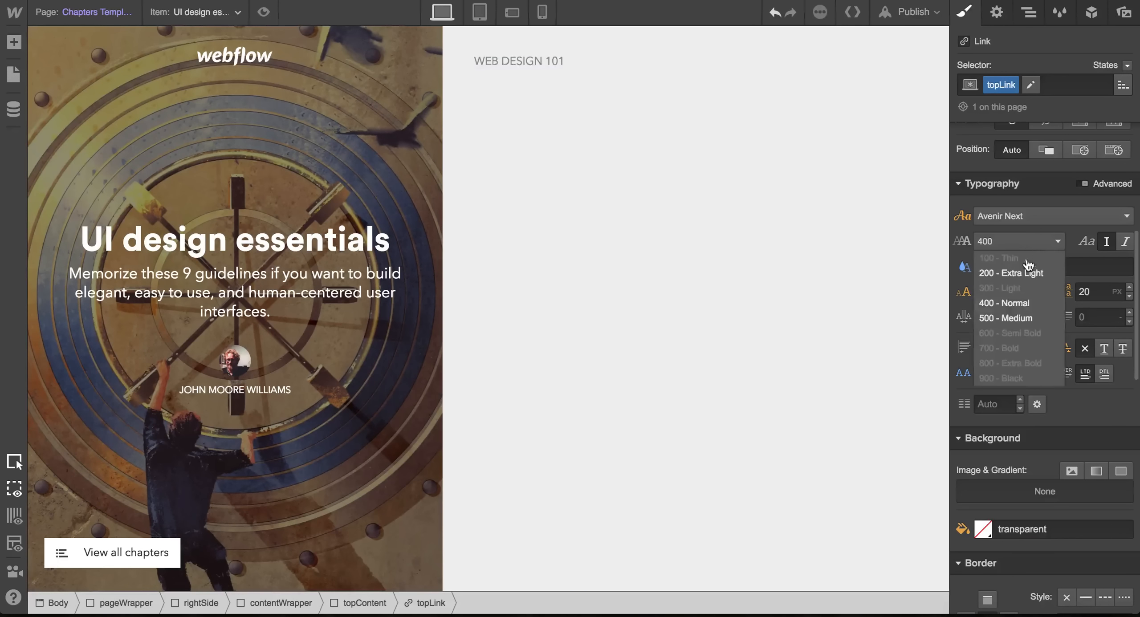
{"action": "left_click", "coordinate": [1008, 319]}
{"action": "scroll", "coordinate": [1101, 324], "scroll_direction": "up", "scroll_amount": 5}
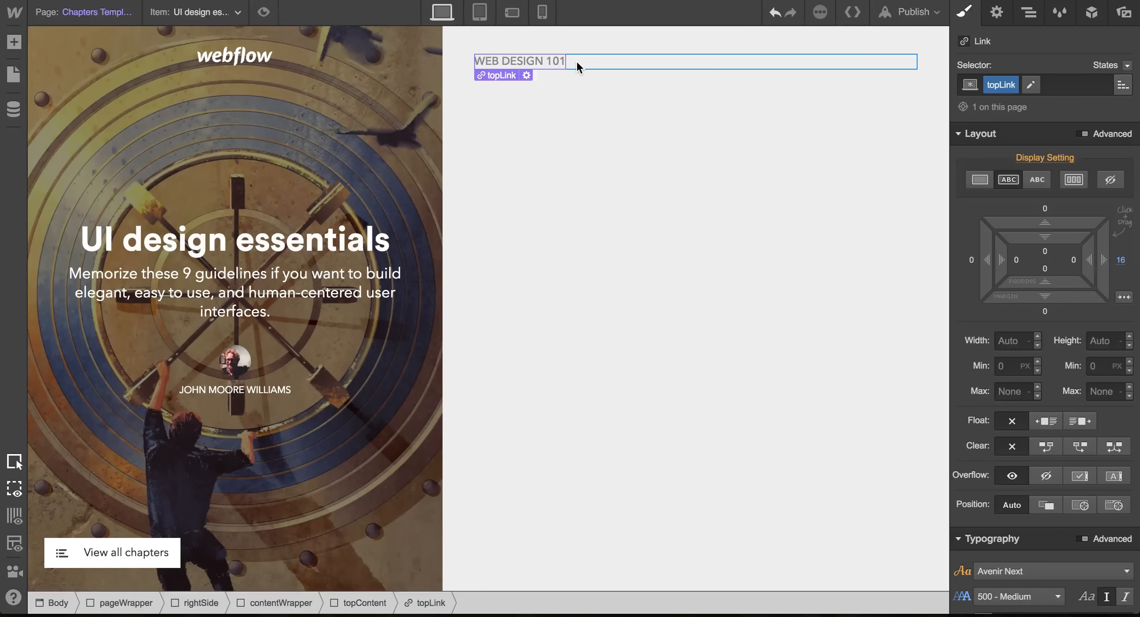
Duplicate the topLink link inside topContent and give the copy the new combo class tryWebflow.
{"action": "key", "text": "ctrl+c"}
{"action": "key", "text": "ctrl+v"}
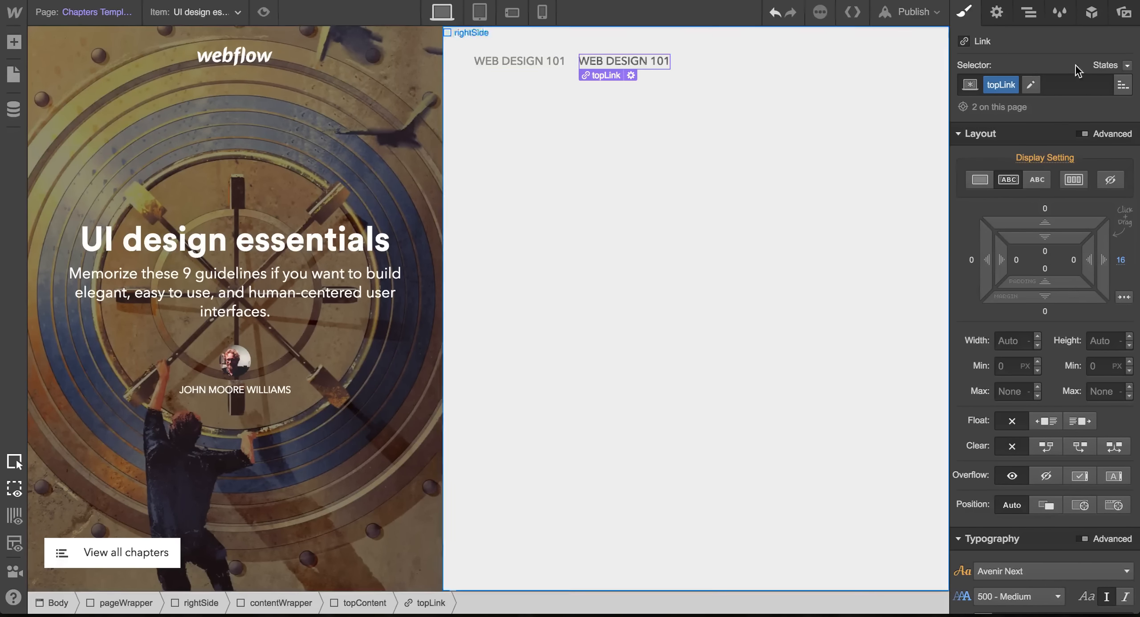
{"action": "left_click", "coordinate": [1075, 80]}
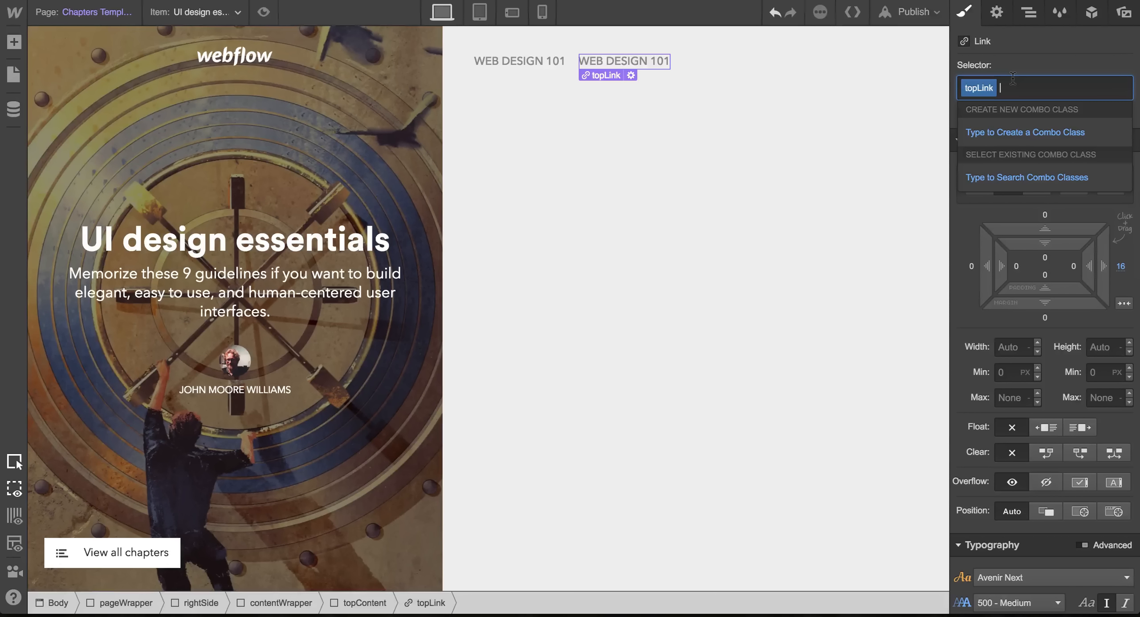
{"action": "type", "text": "tryWebf"}
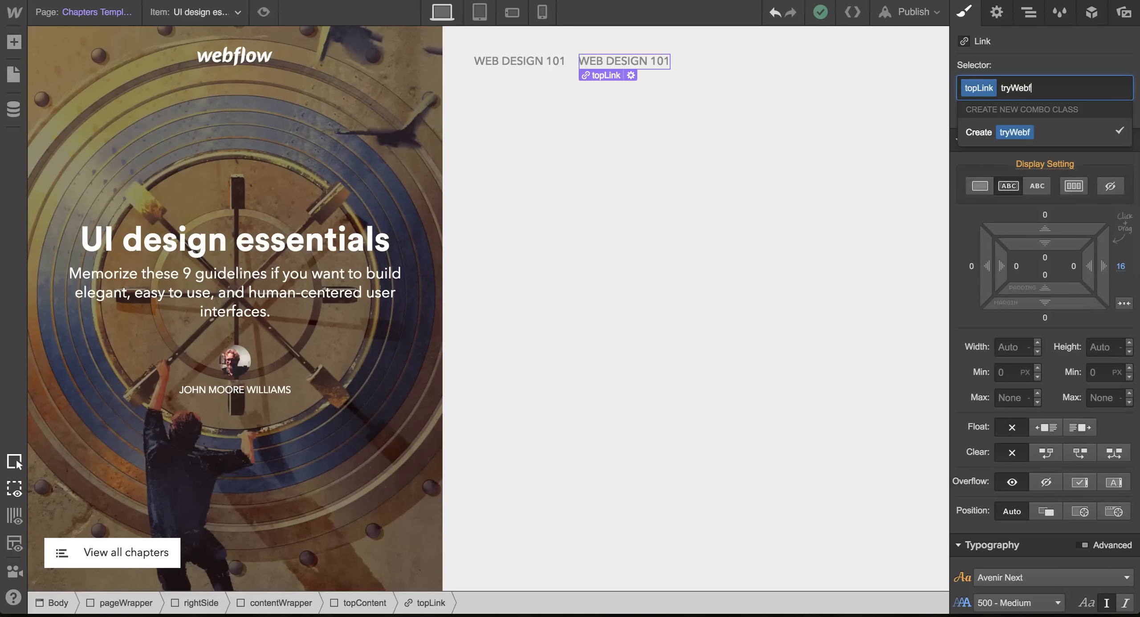
{"action": "type", "text": "low"}
{"action": "key", "text": "Return"}
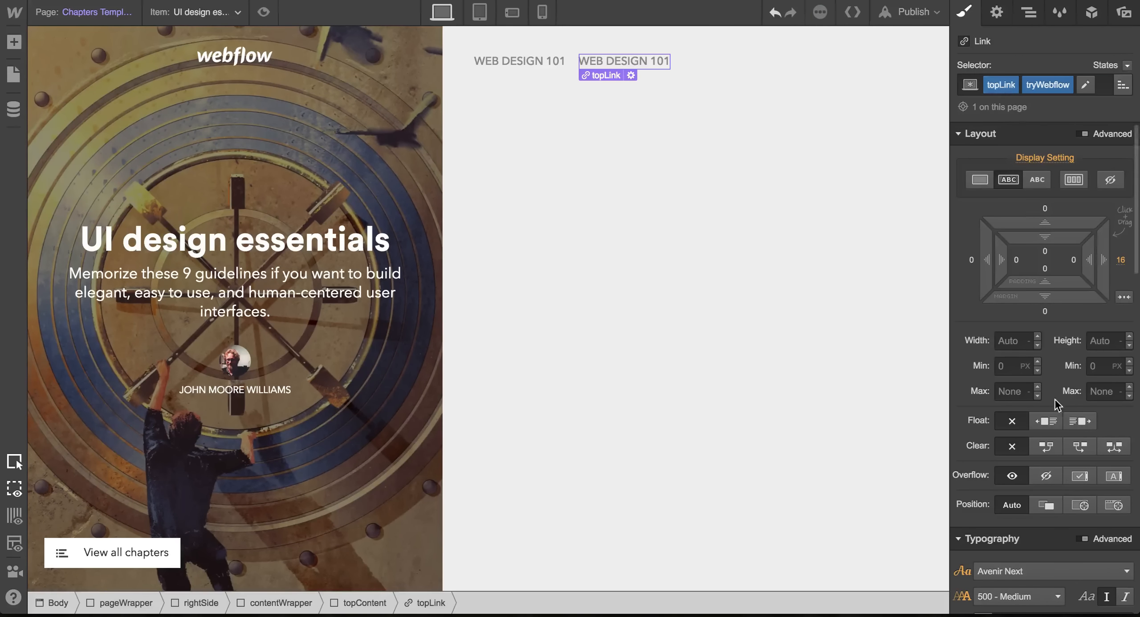
Float the tryWebflow link to the right and set its text colour to the teal swatch #25b9b4.
{"action": "left_click", "coordinate": [1078, 422]}
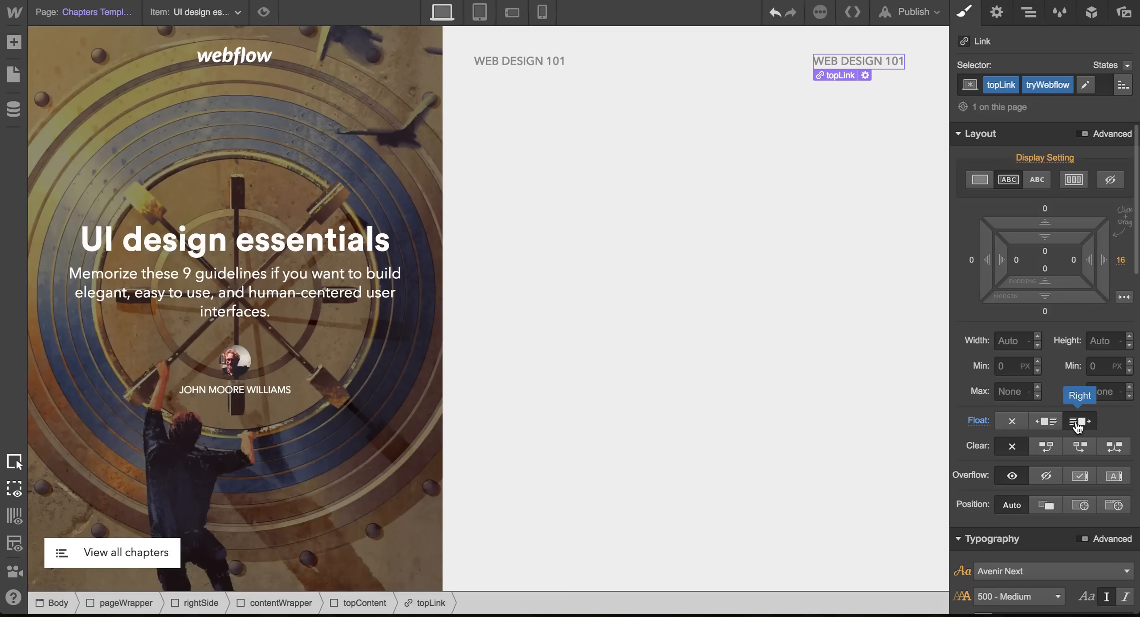
{"action": "scroll", "coordinate": [1069, 401], "scroll_direction": "down", "scroll_amount": 8}
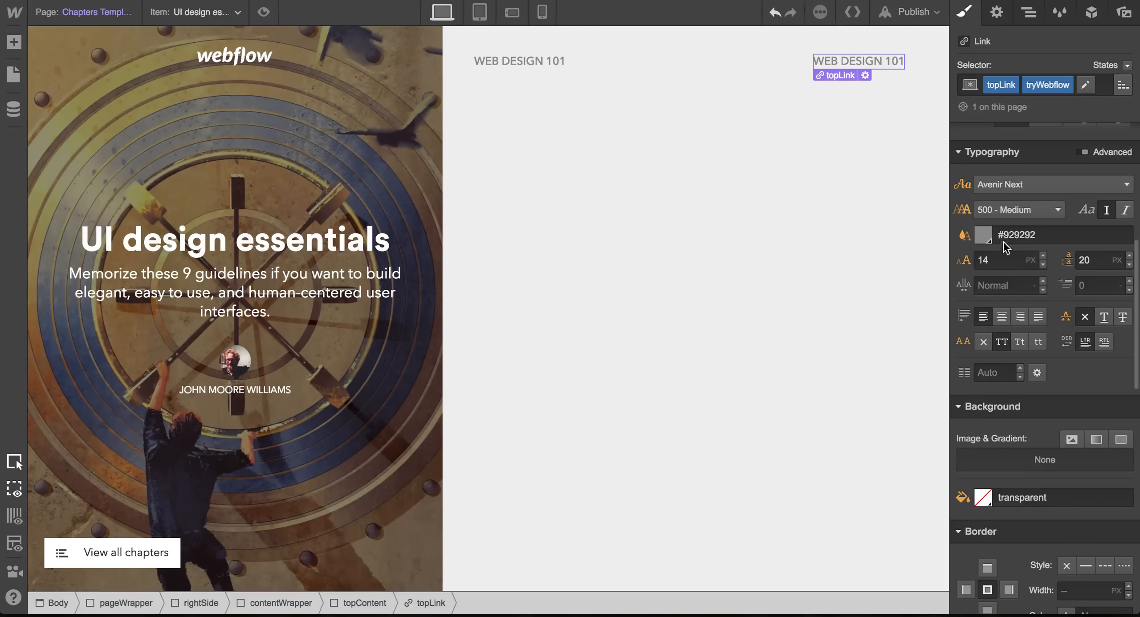
{"action": "left_click", "coordinate": [983, 235]}
{"action": "left_click", "coordinate": [1018, 464]}
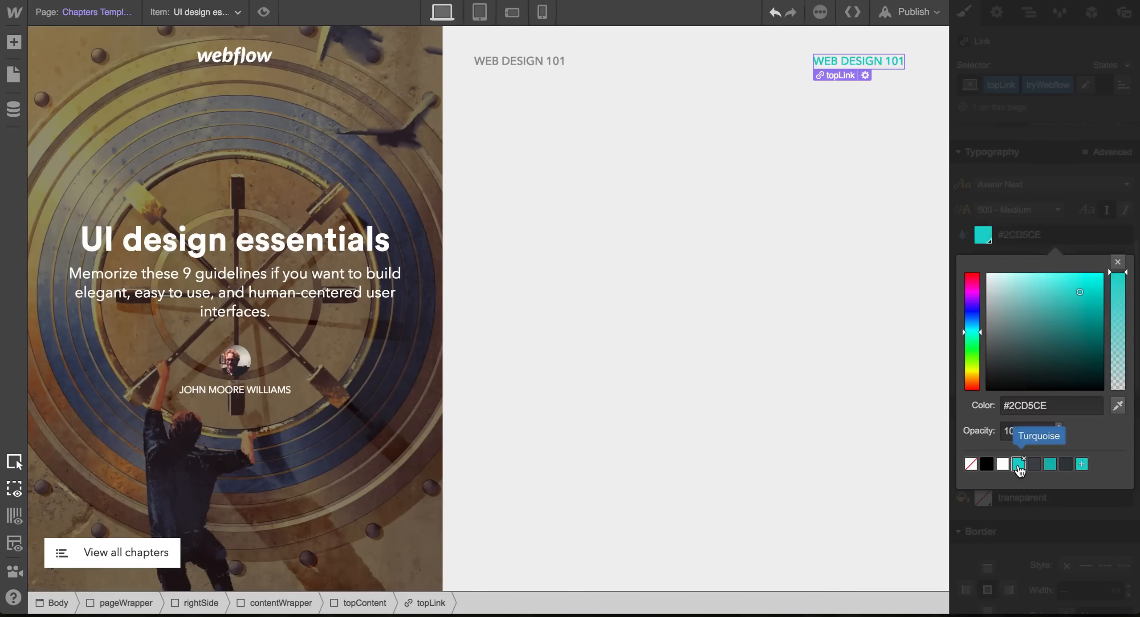
{"action": "left_click", "coordinate": [1050, 464]}
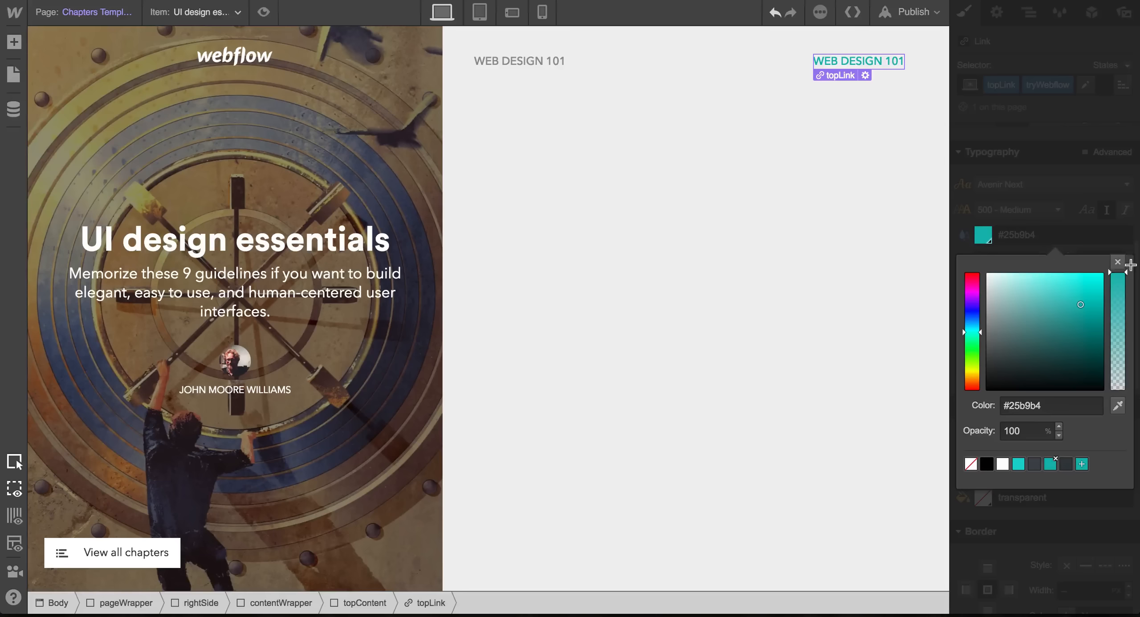
{"action": "left_click", "coordinate": [1118, 262]}
{"action": "left_click", "coordinate": [808, 215]}
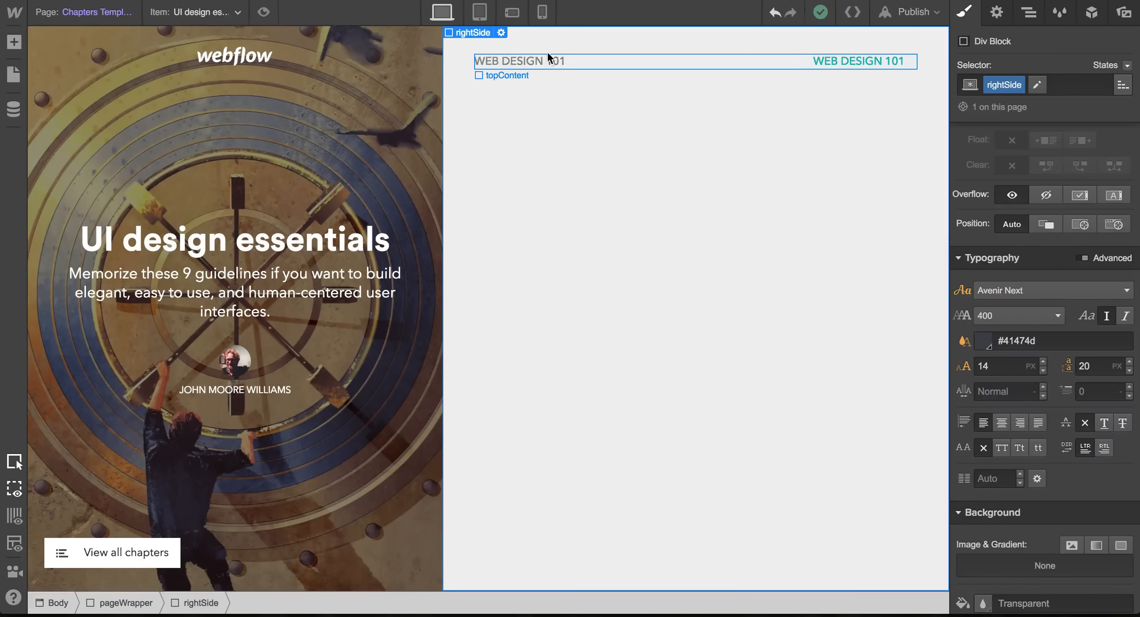
Add a text block between the two links in topContent and apply the existing topLink class to it.
{"action": "left_click", "coordinate": [535, 58]}
{"action": "left_click", "coordinate": [540, 63]}
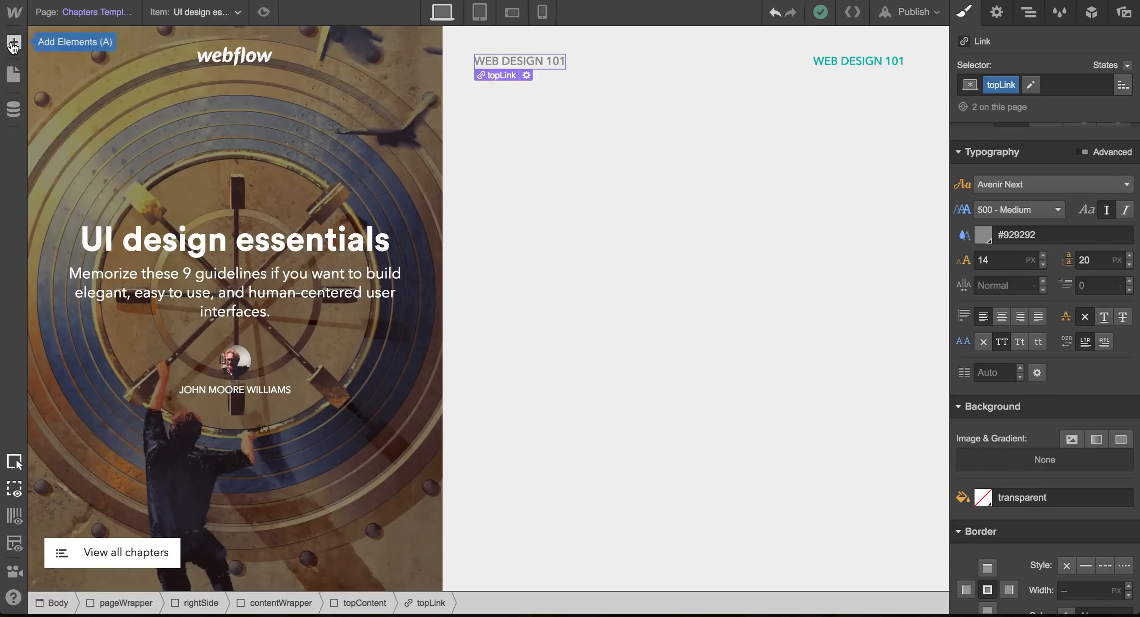
{"action": "left_click", "coordinate": [14, 42]}
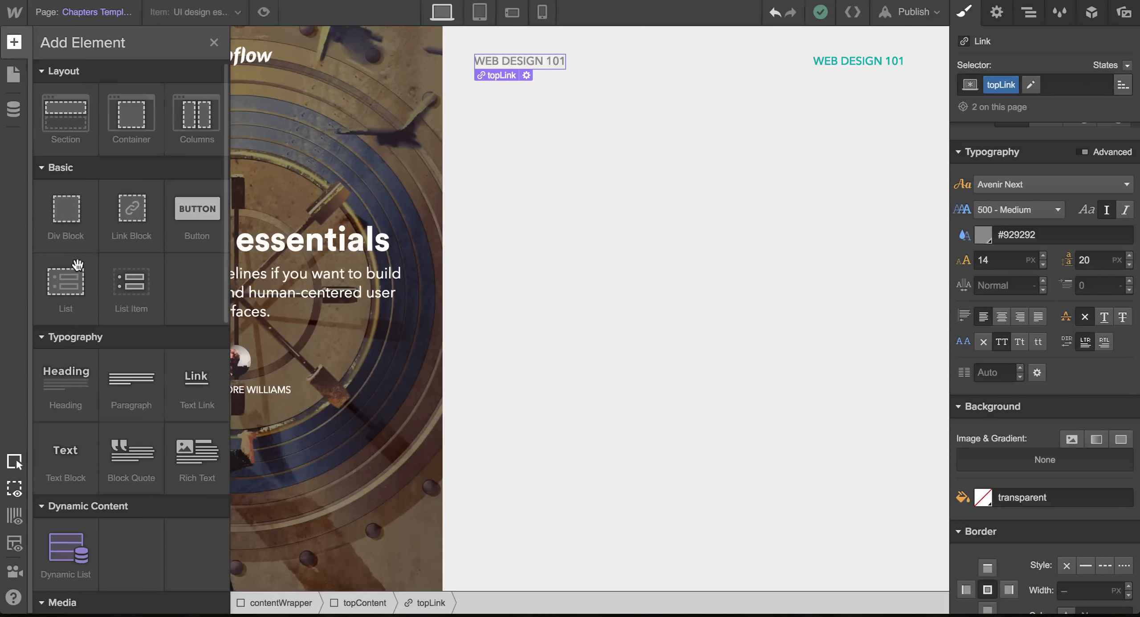
{"action": "left_click_drag", "start_coordinate": [69, 457], "coordinate": [696, 97]}
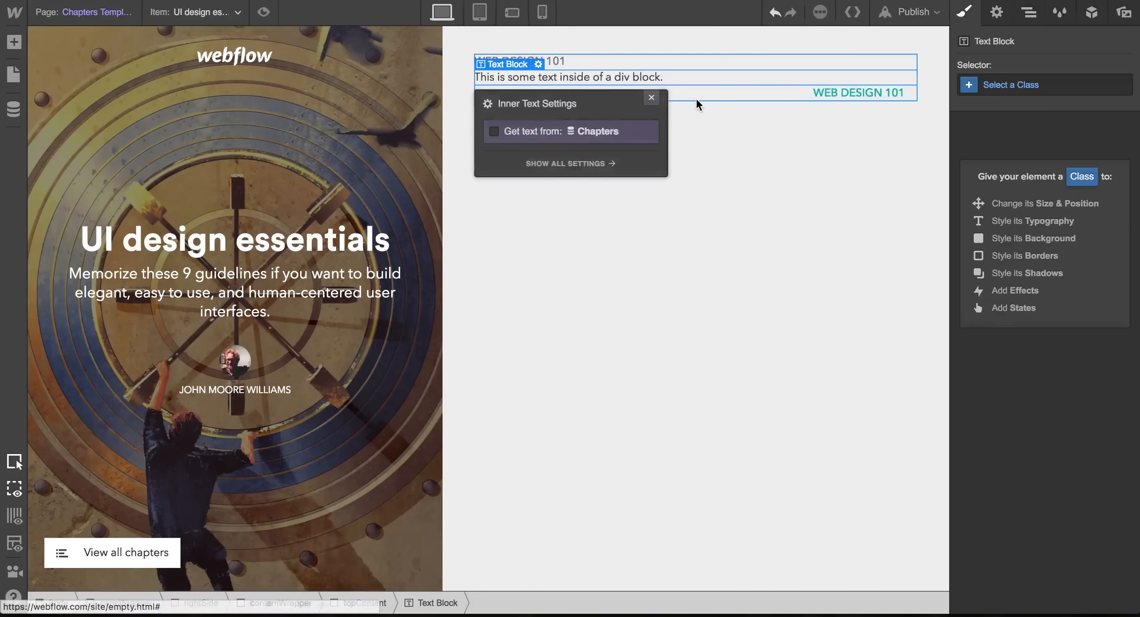
{"action": "left_click", "coordinate": [1008, 94]}
{"action": "type", "text": "toplin"}
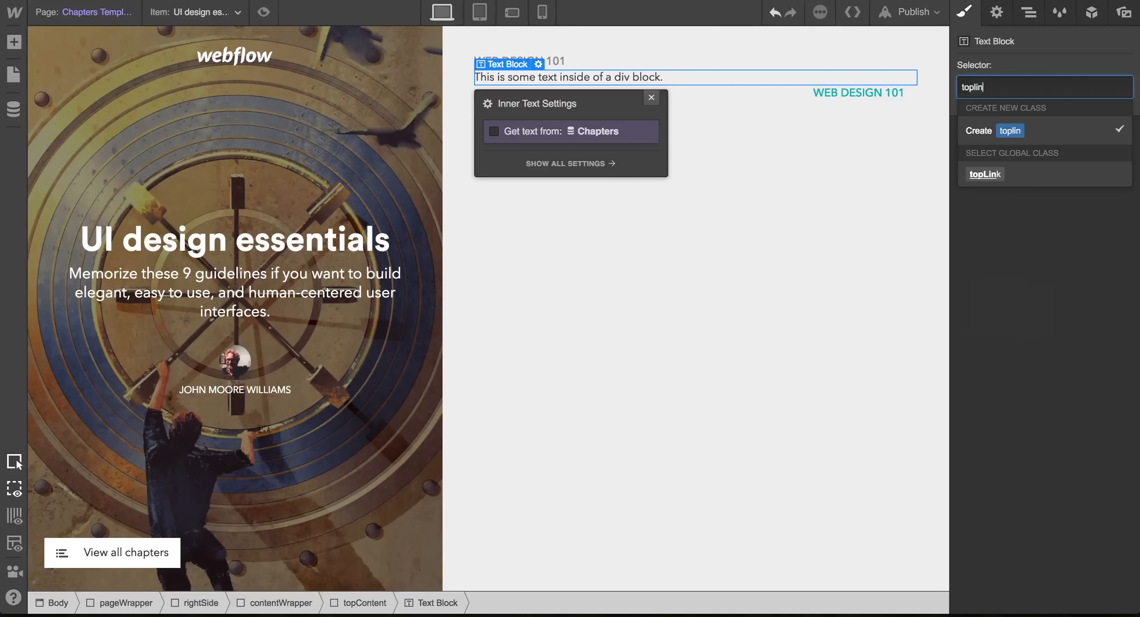
{"action": "left_click", "coordinate": [985, 174]}
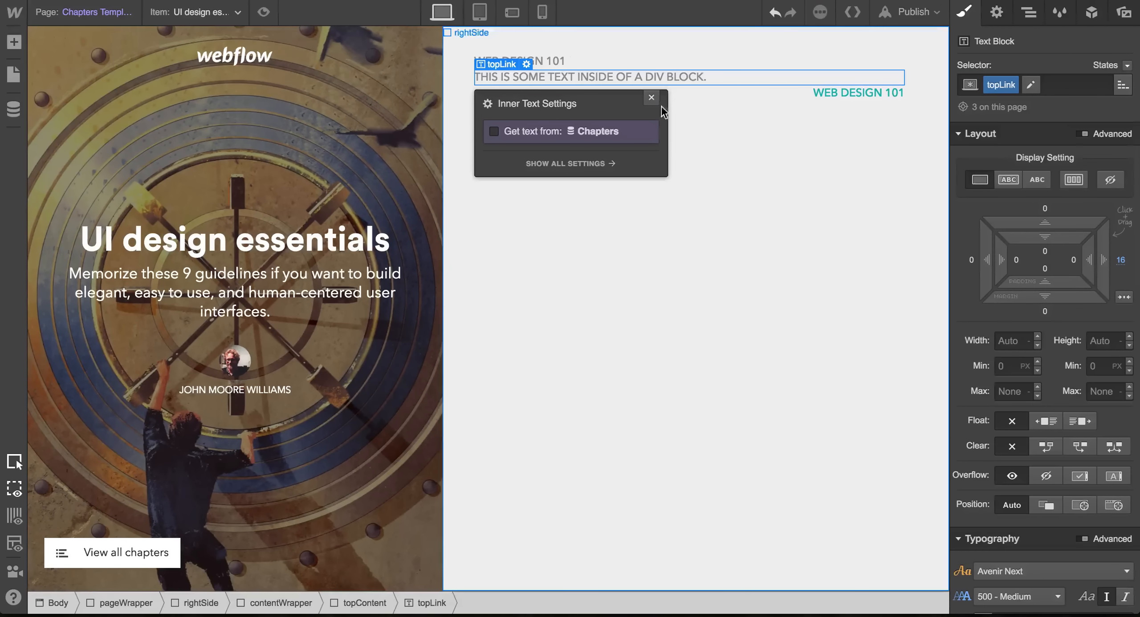
{"action": "left_click", "coordinate": [651, 99]}
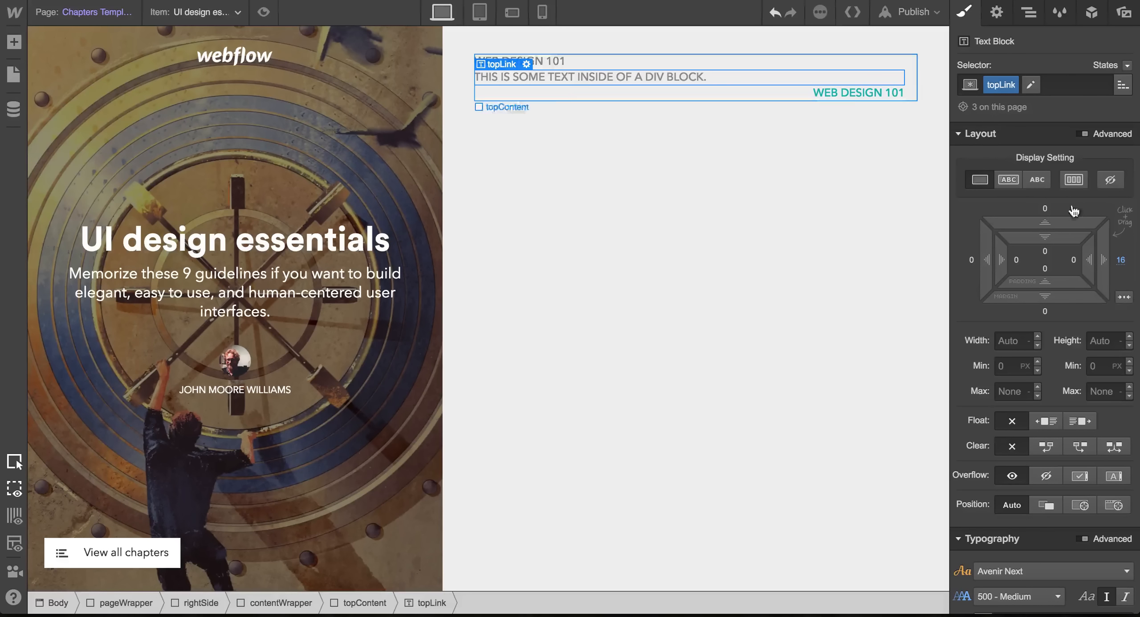
Set the text block's display to inline-block and replace its placeholder text with CHAPTER.
{"action": "left_click", "coordinate": [1009, 180]}
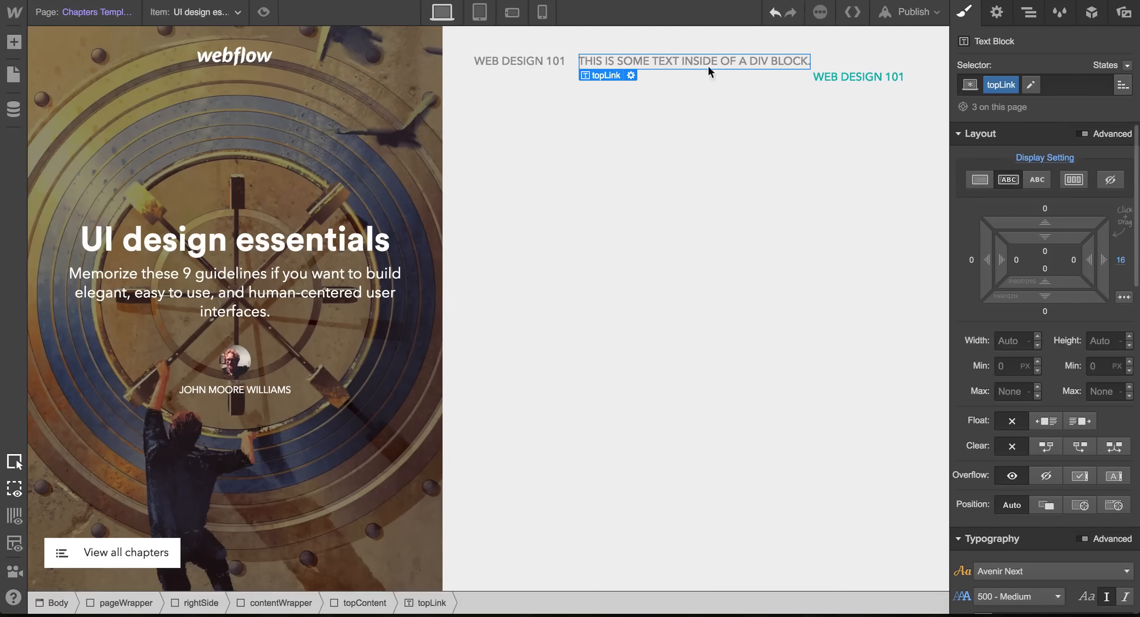
{"action": "triple_click", "coordinate": [666, 61]}
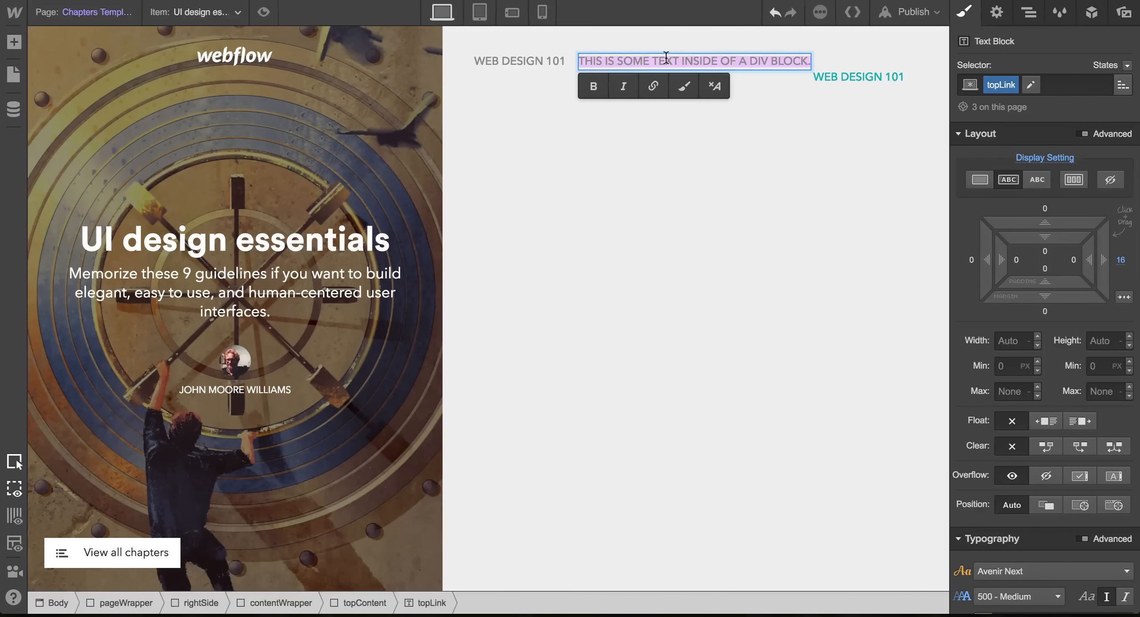
{"action": "type", "text": "CHAPTER"}
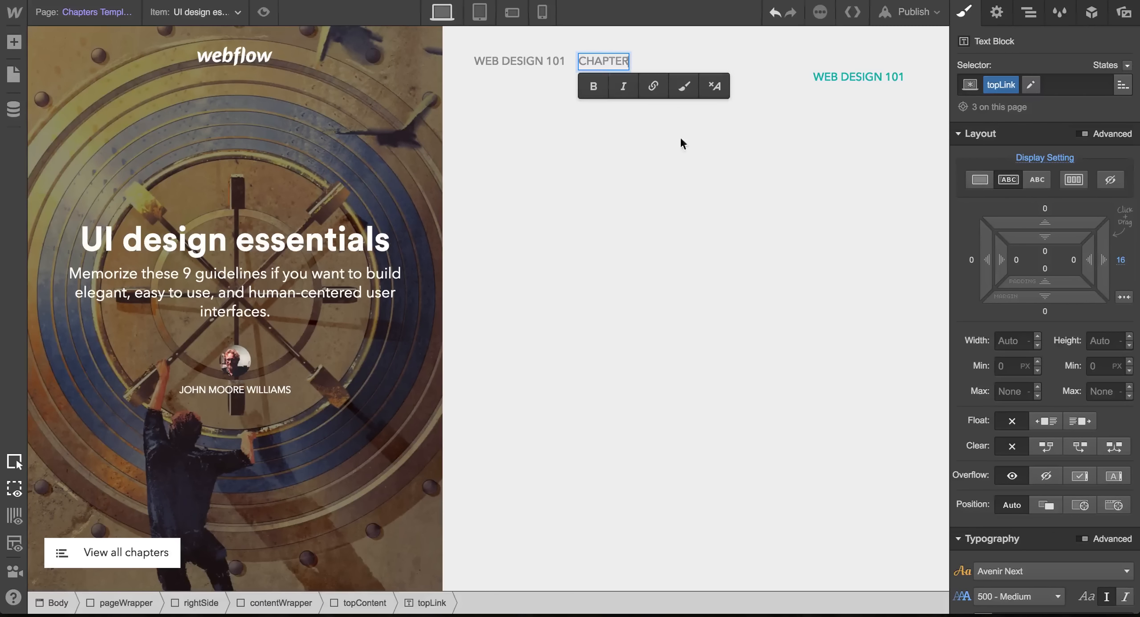
{"action": "left_click", "coordinate": [692, 172]}
Duplicate the CHAPTER text block and have the copy get its text from the Chapter # field.
{"action": "left_click", "coordinate": [605, 60]}
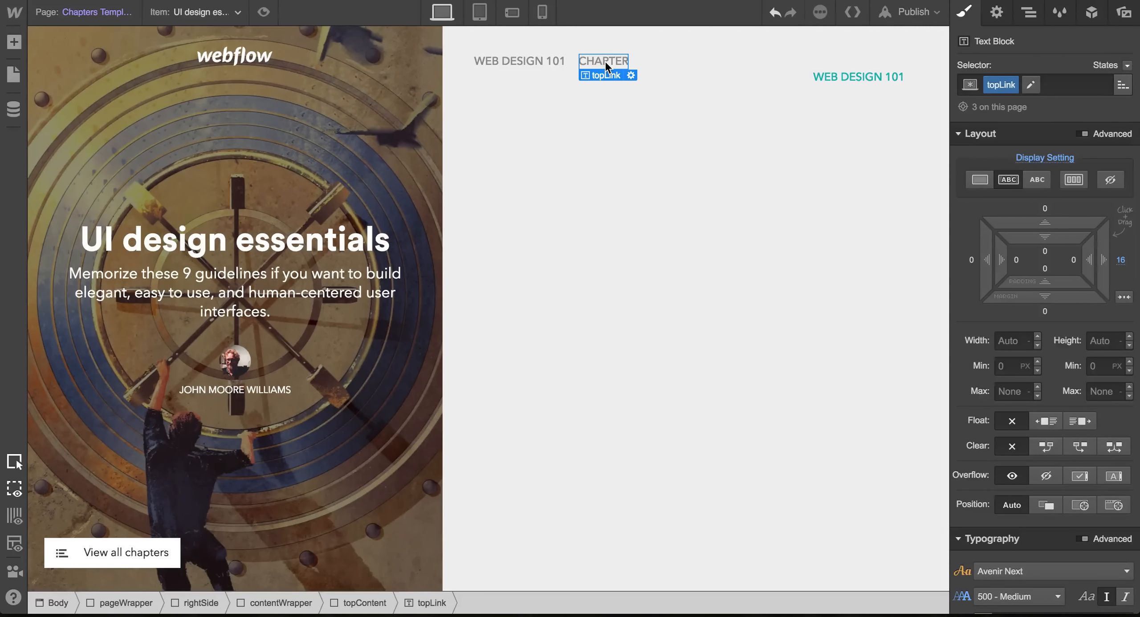
{"action": "key", "text": "ctrl+v"}
{"action": "left_click", "coordinate": [661, 56]}
{"action": "left_click", "coordinate": [997, 11]}
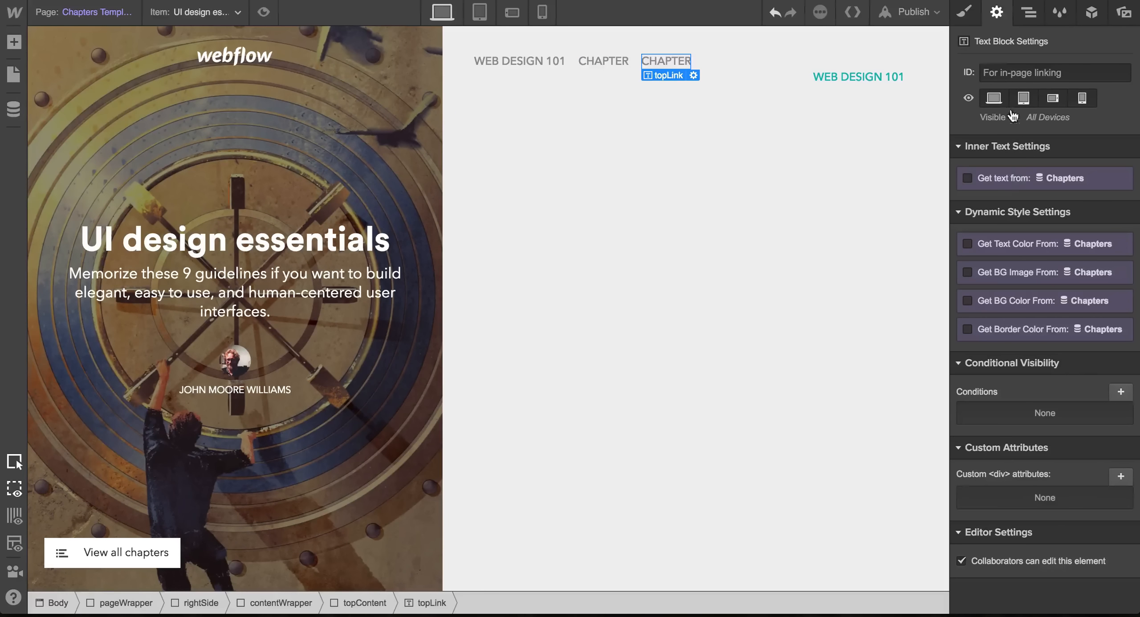
{"action": "left_click", "coordinate": [987, 180]}
{"action": "left_click", "coordinate": [1015, 198]}
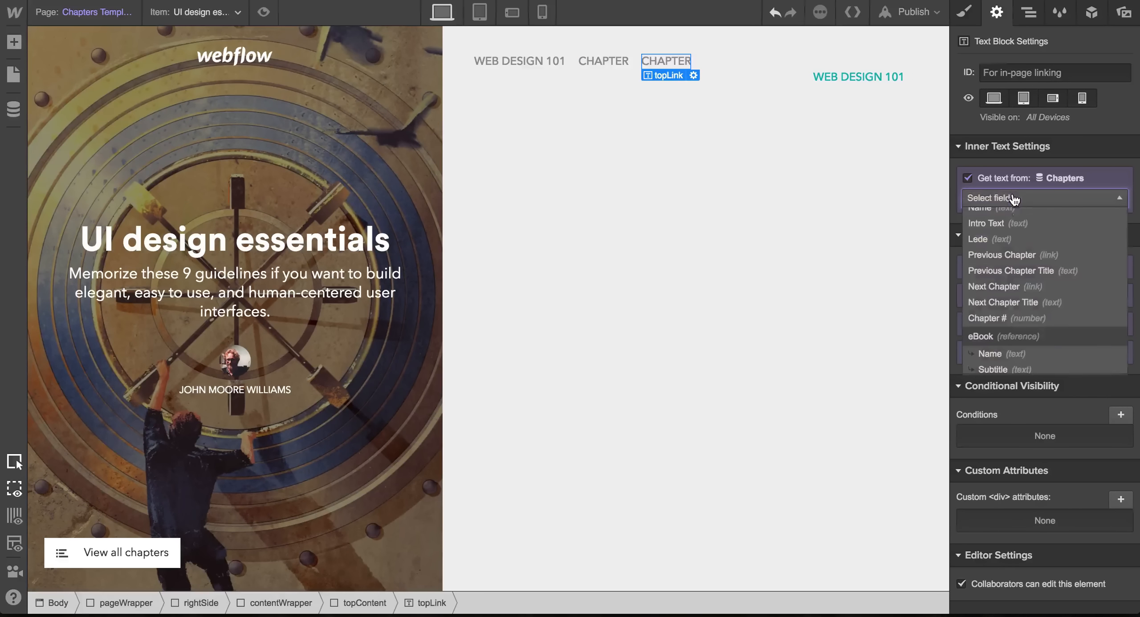
{"action": "left_click", "coordinate": [1018, 318]}
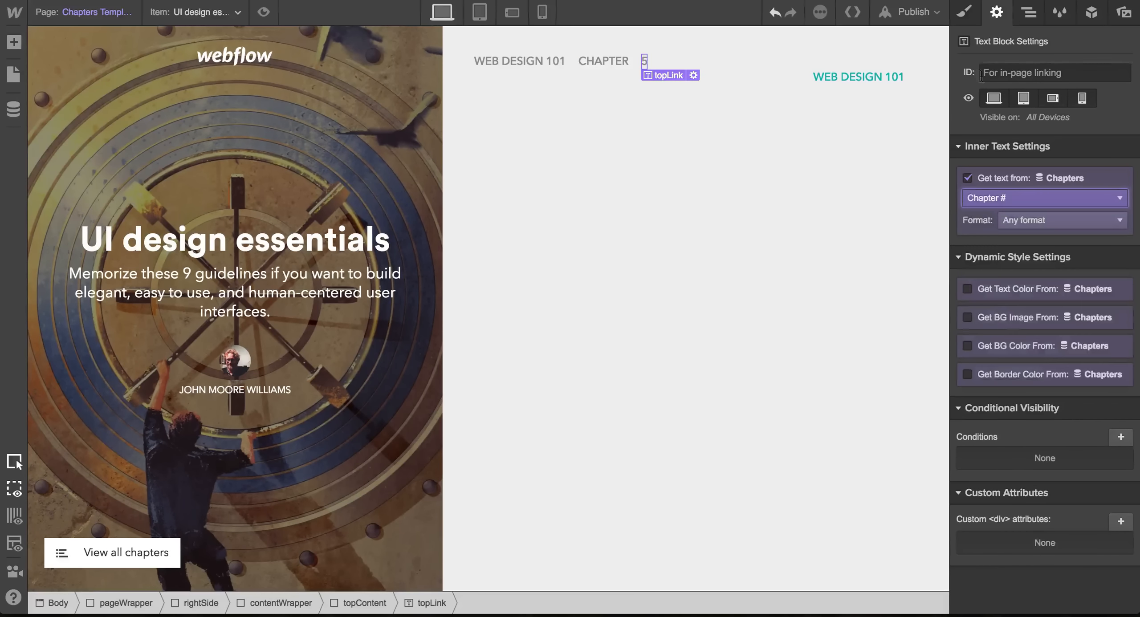
{"action": "left_click", "coordinate": [964, 12]}
{"action": "left_click", "coordinate": [606, 60]}
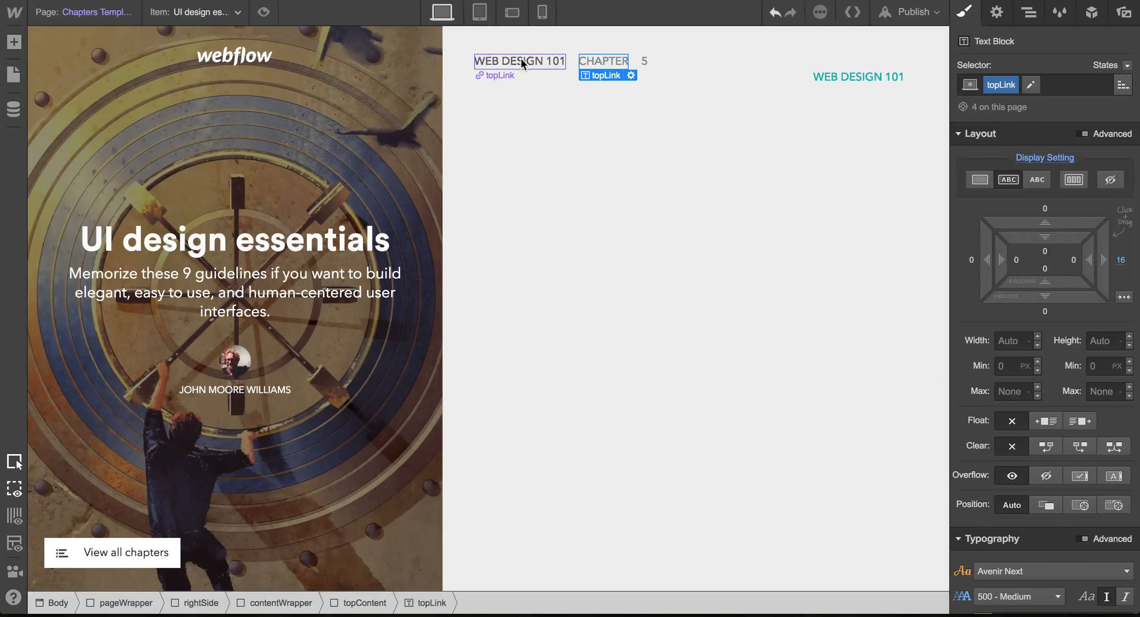
Add the combo class chapter to the CHAPTER text block and set its right margin to 8 px.
{"action": "left_click", "coordinate": [556, 62]}
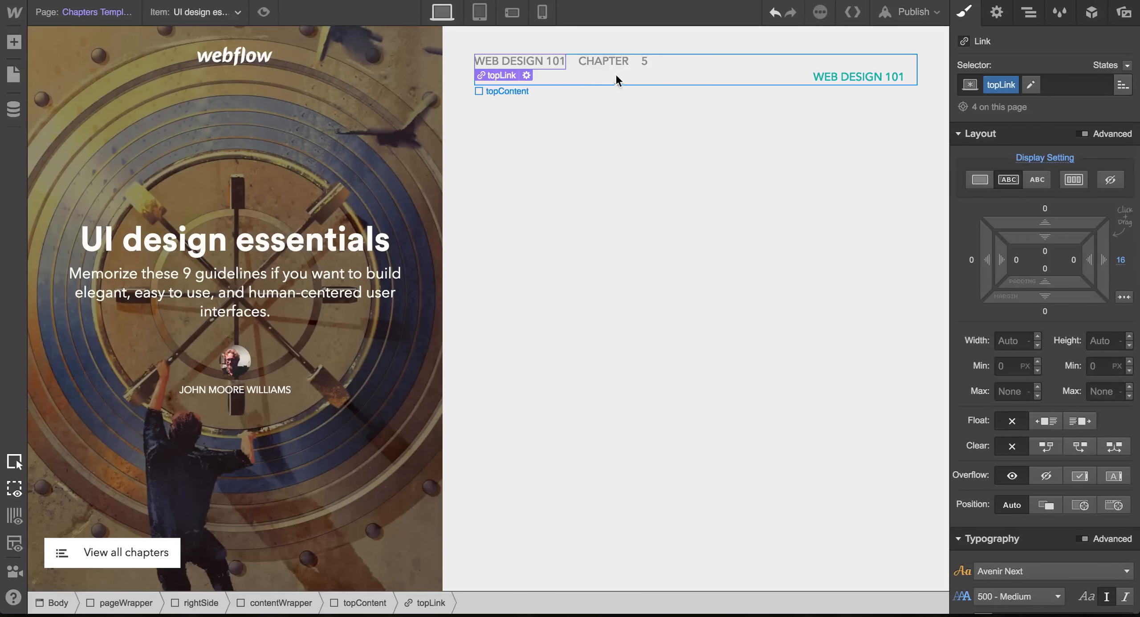
{"action": "left_click", "coordinate": [604, 62]}
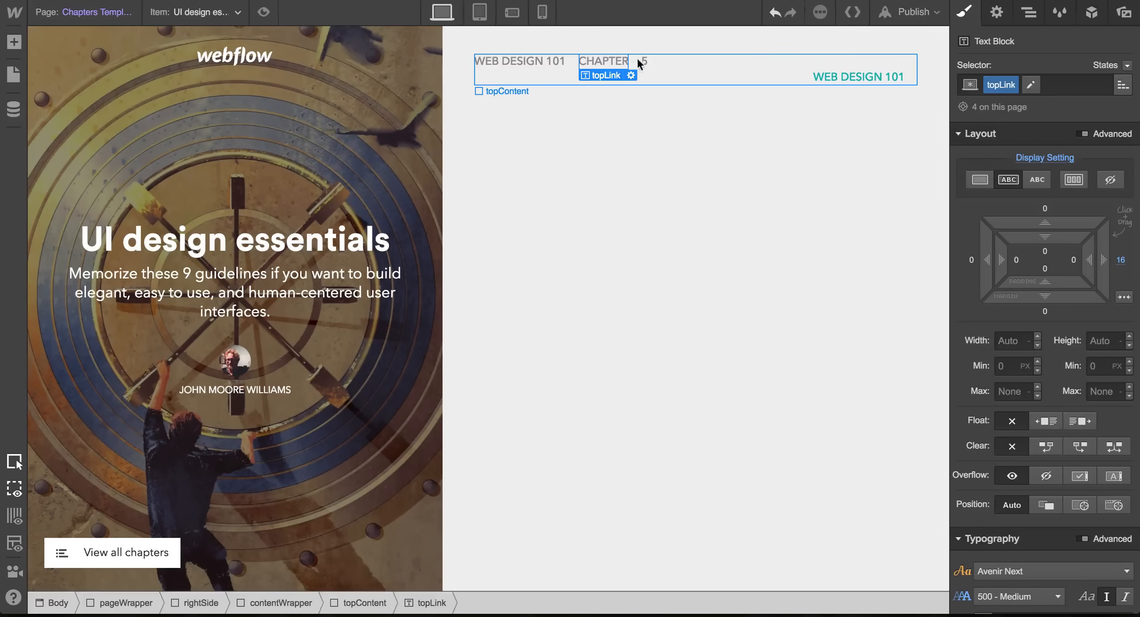
{"action": "left_click", "coordinate": [1062, 84]}
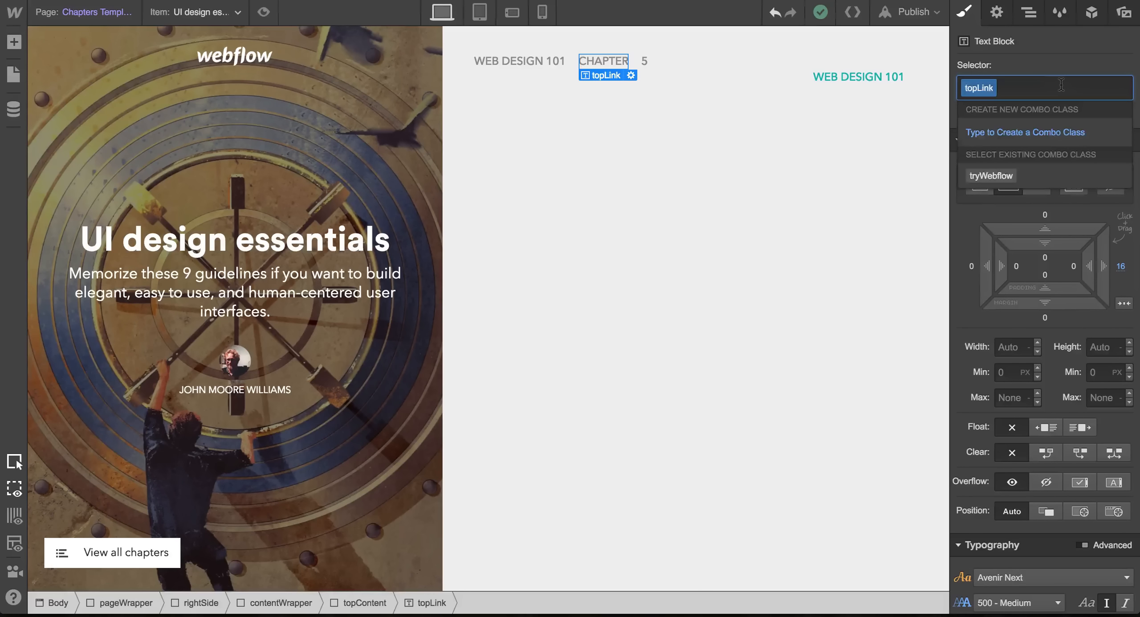
{"action": "type", "text": "chapter"}
{"action": "key", "text": "Return"}
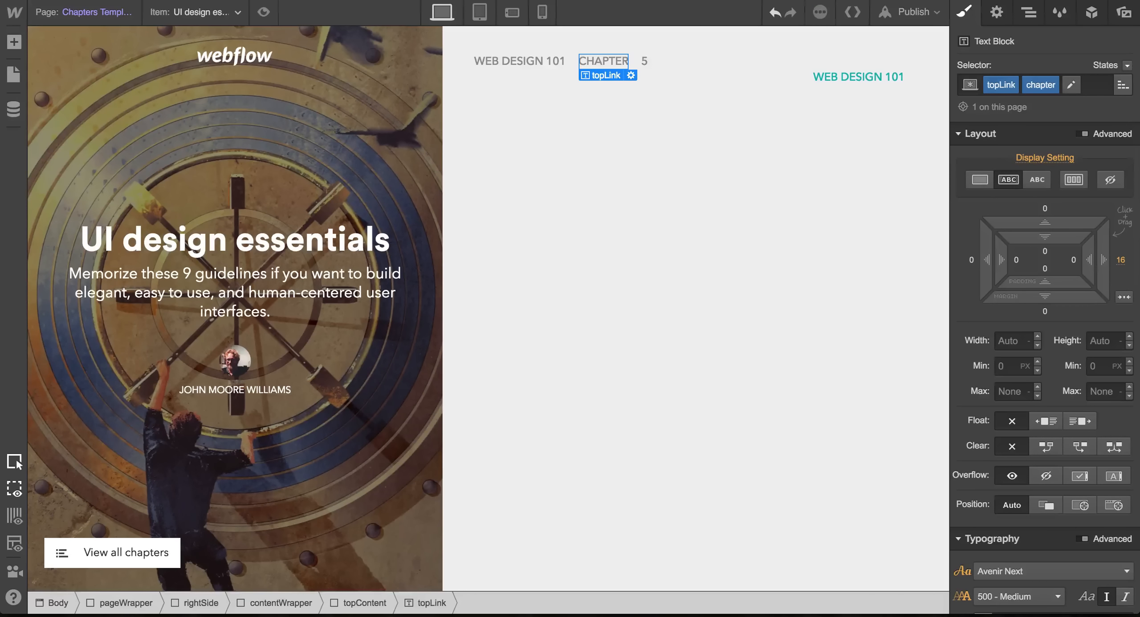
{"action": "left_click_drag", "start_coordinate": [1107, 259], "coordinate": [1088, 260]}
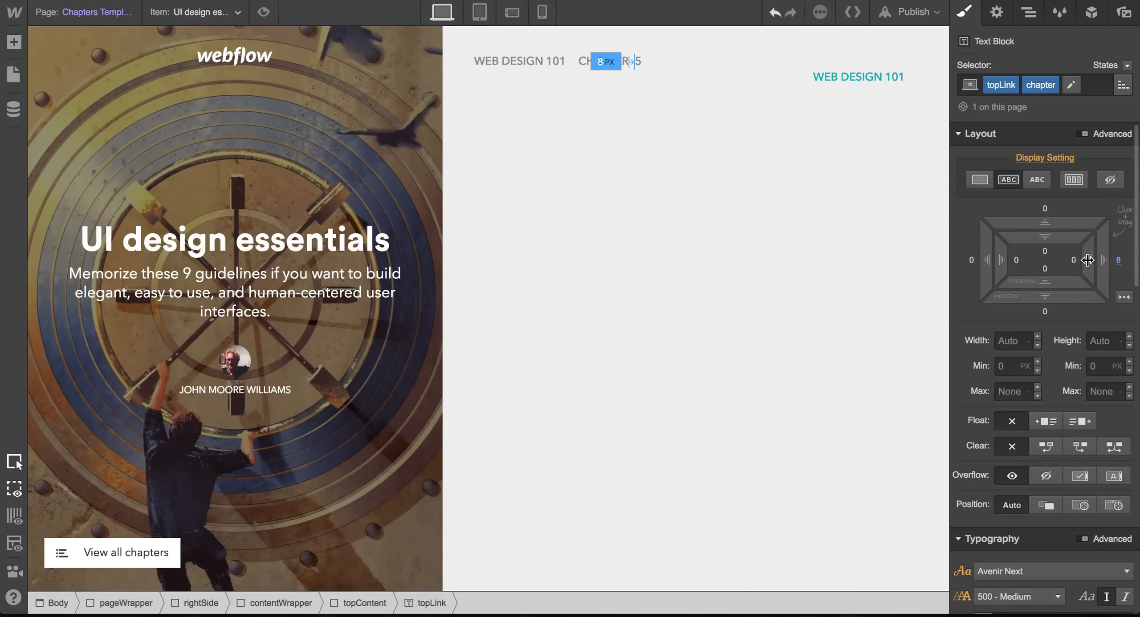
Set the right margin of the topLink class to 28 px and float the class to the left.
{"action": "left_click", "coordinate": [520, 62]}
{"action": "left_click_drag", "start_coordinate": [1100, 264], "coordinate": [1129, 266]}
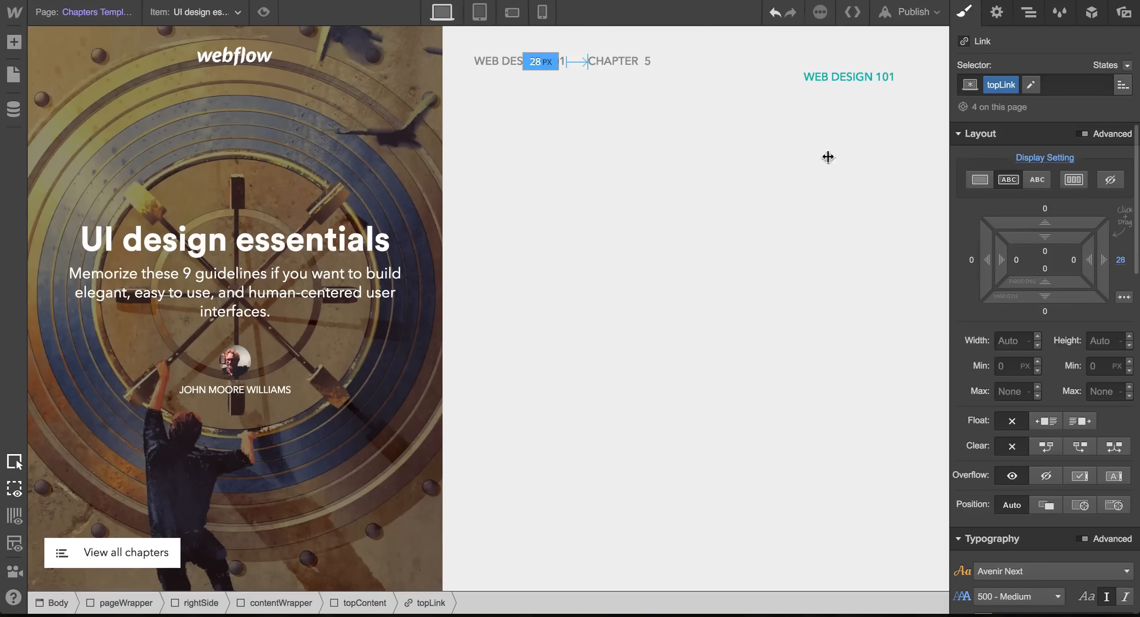
{"action": "left_click", "coordinate": [830, 77]}
{"action": "key", "text": "z"}
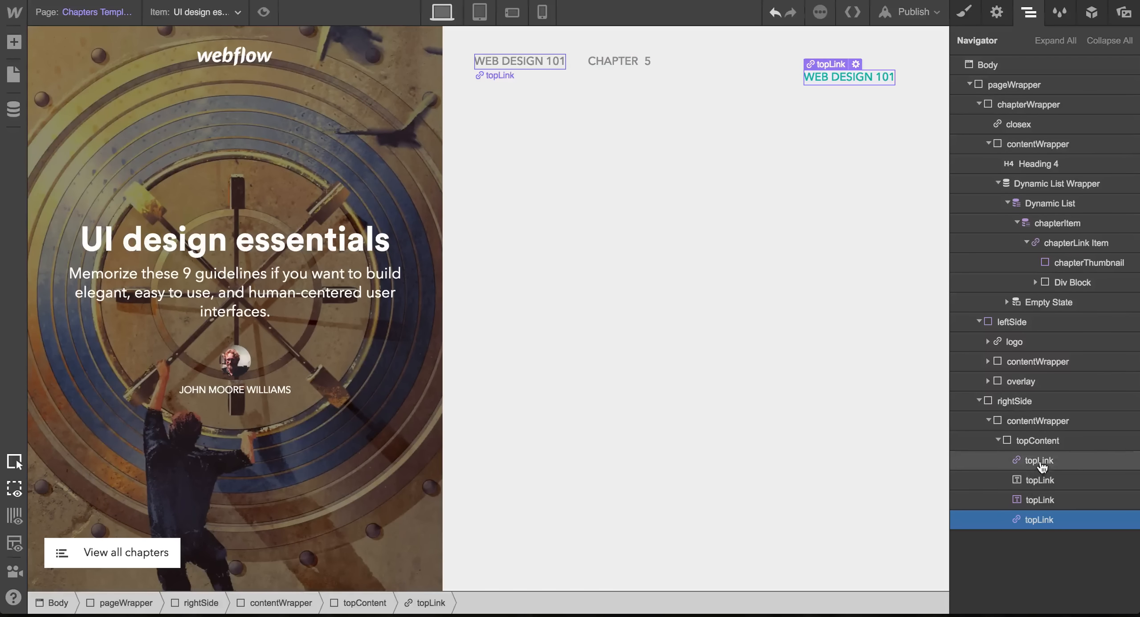
{"action": "left_click", "coordinate": [1042, 481]}
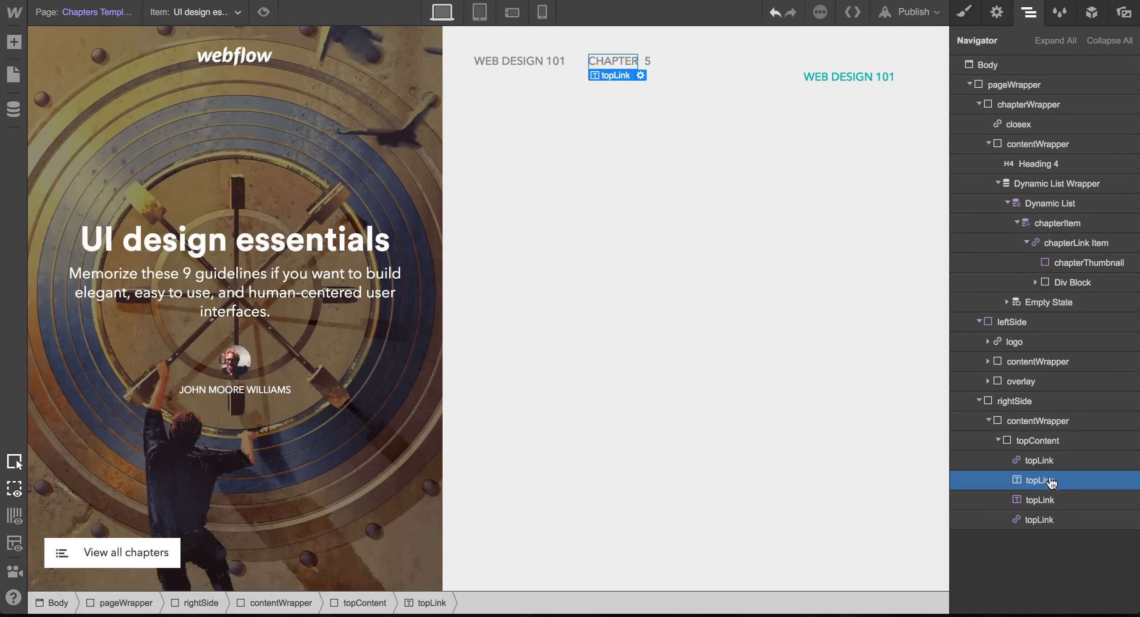
{"action": "left_click", "coordinate": [1046, 499]}
{"action": "key", "text": "s"}
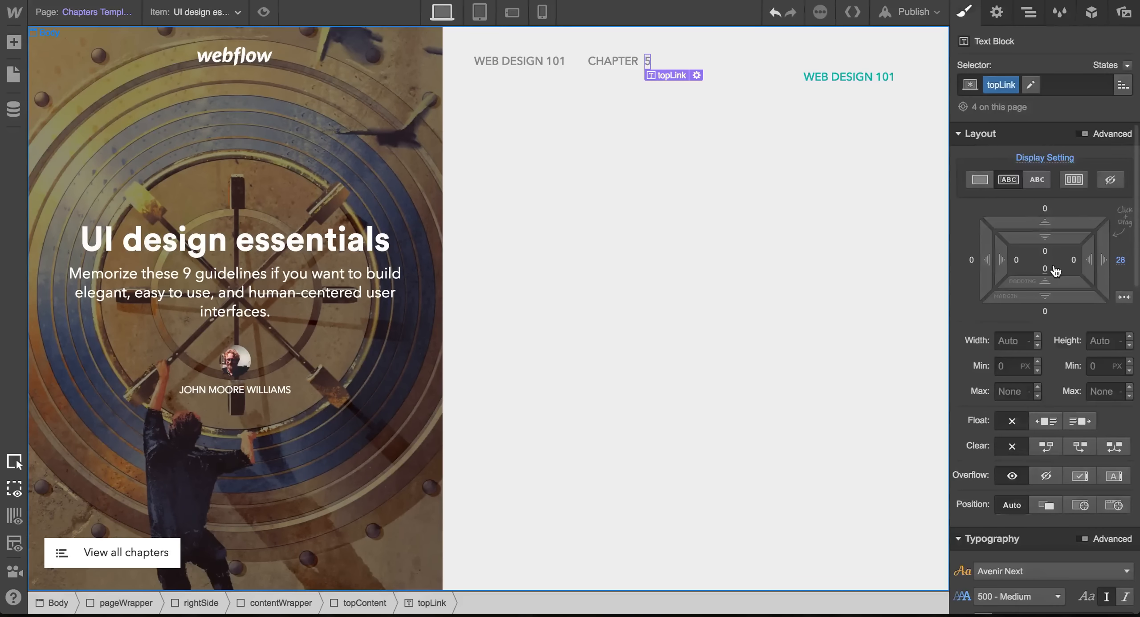
{"action": "left_click", "coordinate": [1042, 423]}
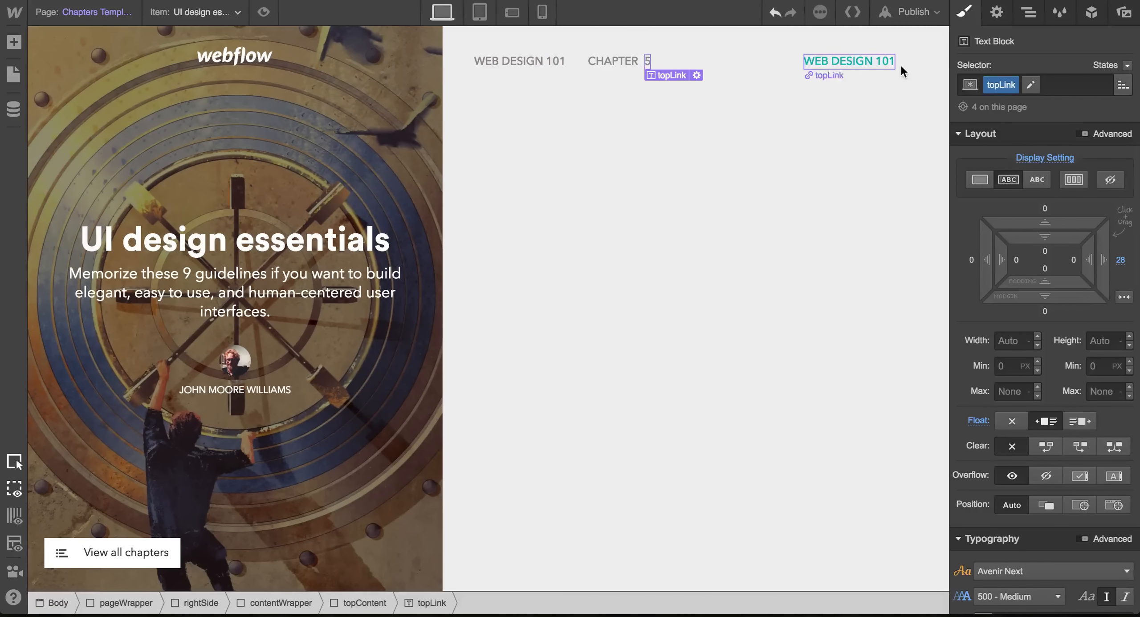
Change the teal tryWebflow link to a URL link and stop it getting its text from the Chapters collection.
{"action": "left_click", "coordinate": [875, 60]}
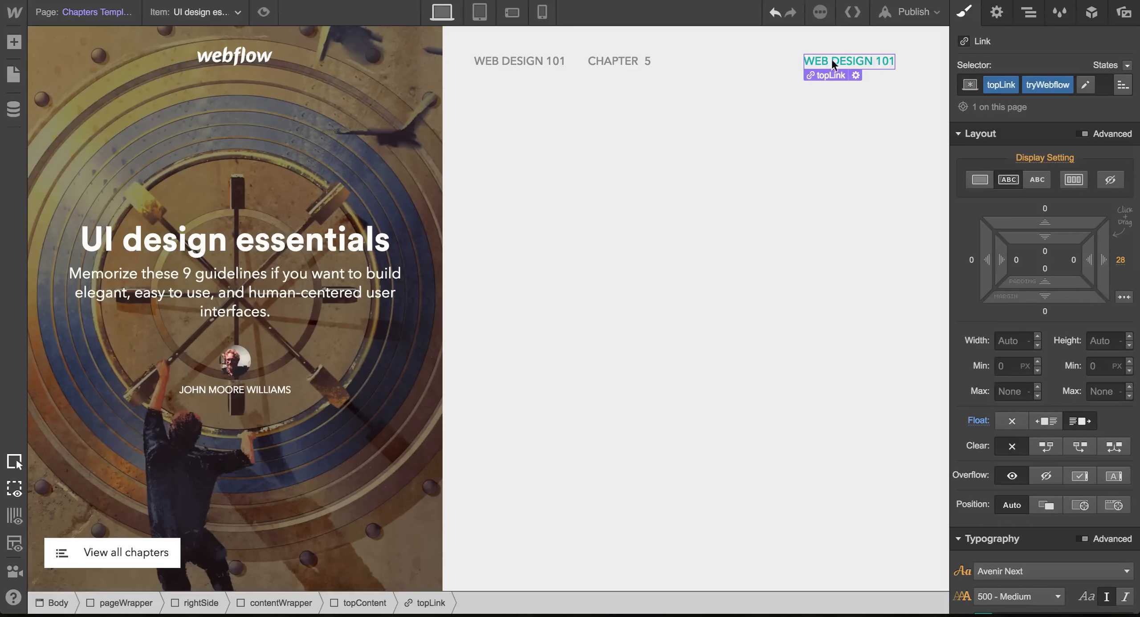
{"action": "double_click", "coordinate": [858, 60]}
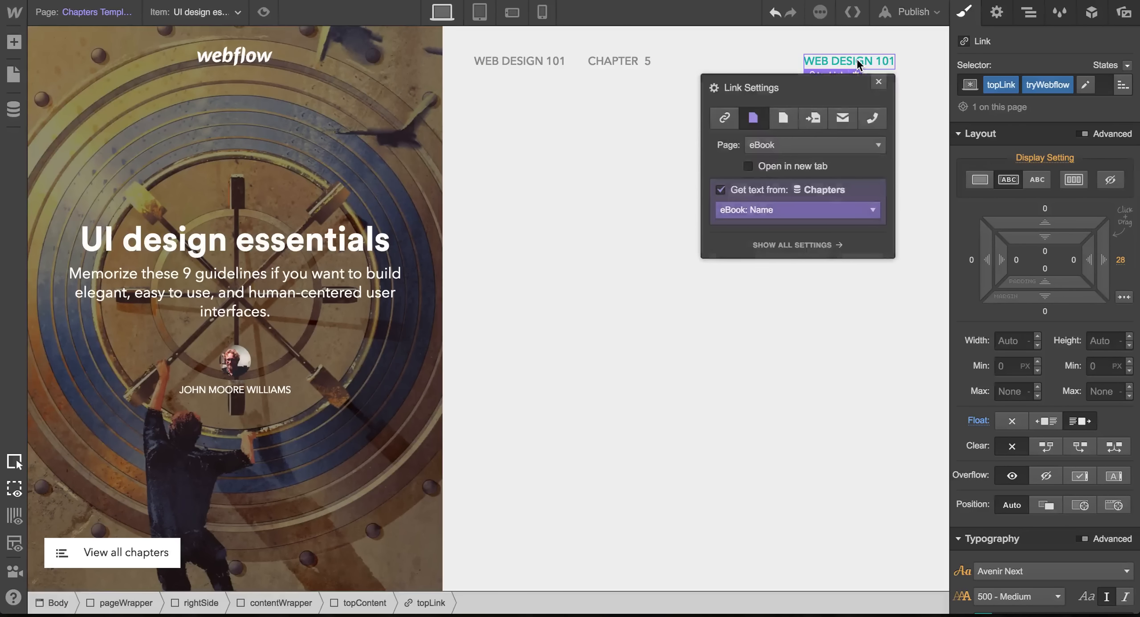
{"action": "left_click", "coordinate": [878, 83]}
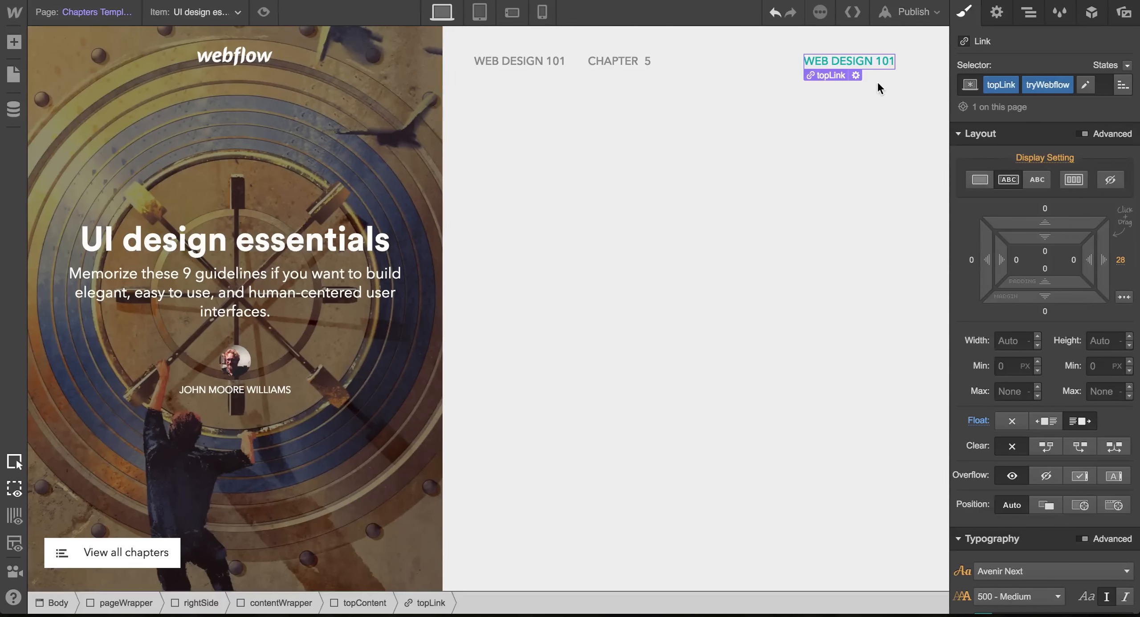
{"action": "left_click", "coordinate": [995, 15]}
{"action": "left_click", "coordinate": [972, 181]}
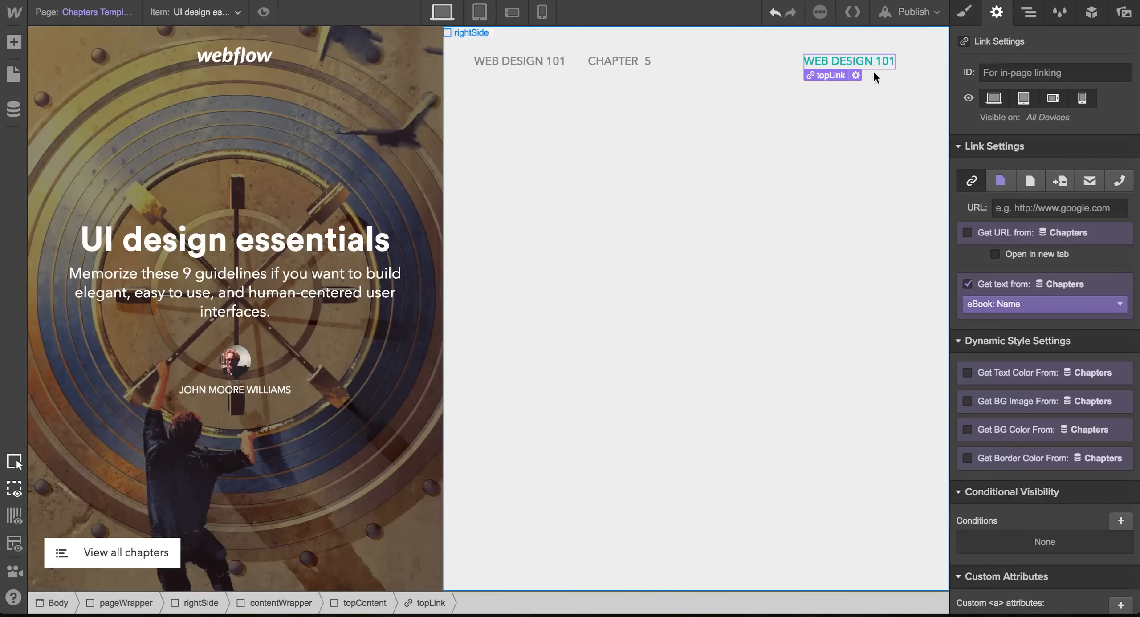
{"action": "double_click", "coordinate": [867, 61]}
{"action": "left_click", "coordinate": [968, 284]}
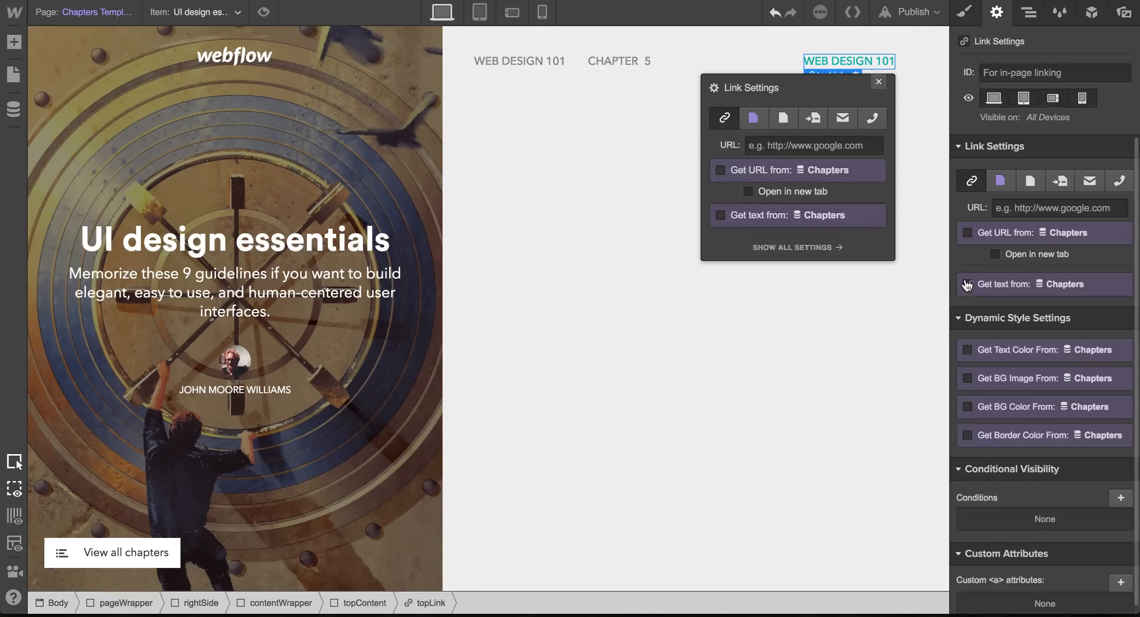
Replace the teal link's text with TRY WEBFLOW.
{"action": "double_click", "coordinate": [858, 58]}
{"action": "type", "text": "T"}
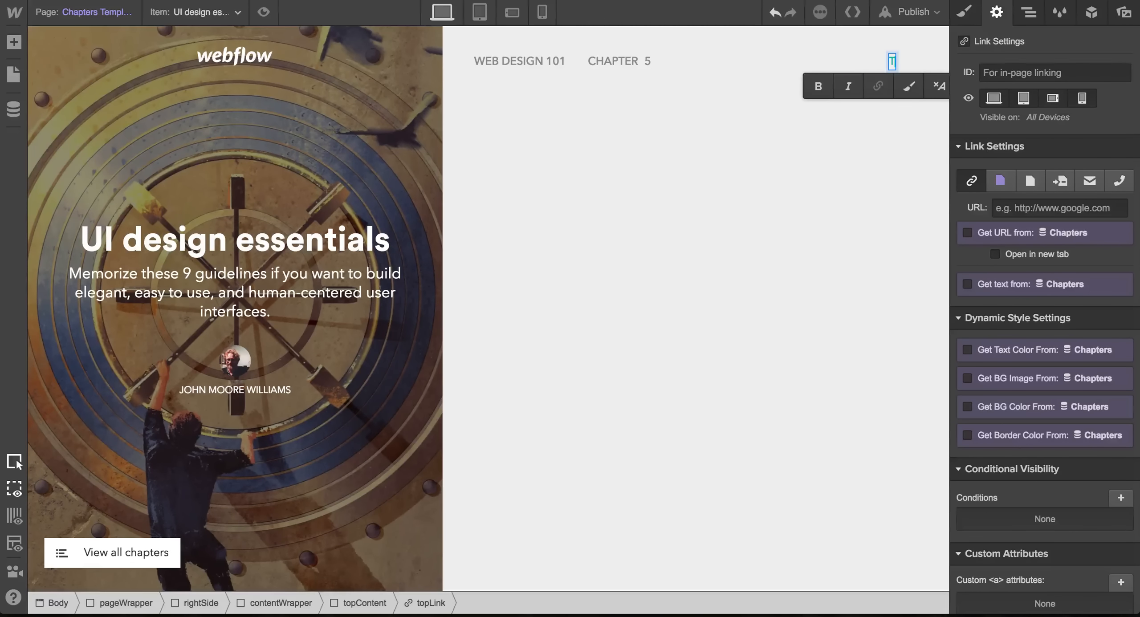
{"action": "type", "text": "RY WEBFLOW"}
{"action": "left_click", "coordinate": [851, 240]}
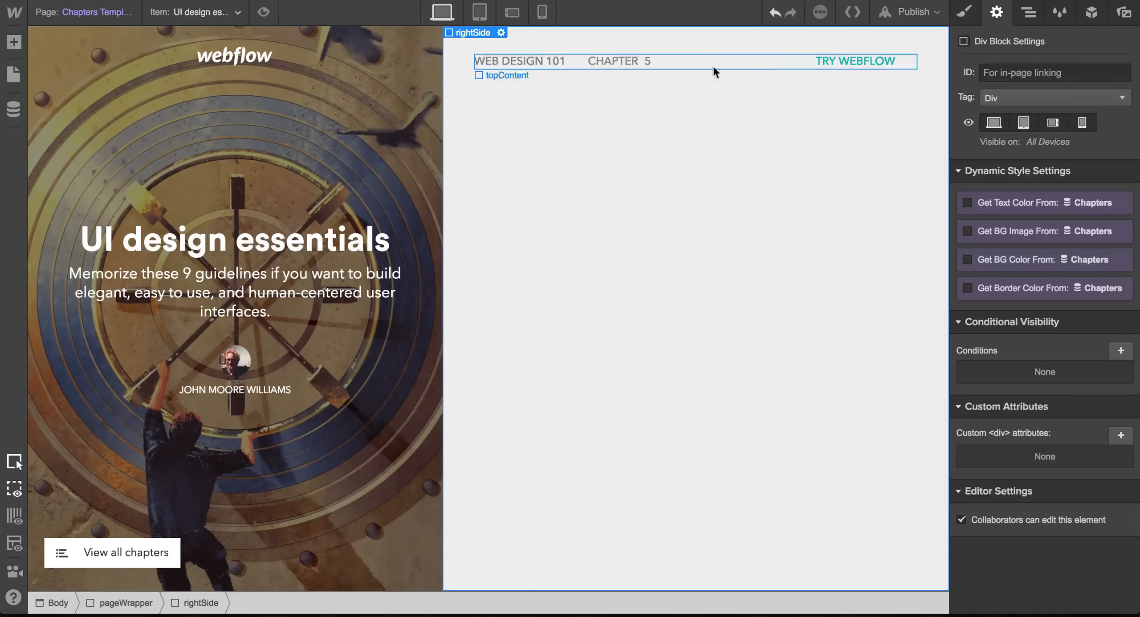
{"action": "left_click", "coordinate": [828, 60]}
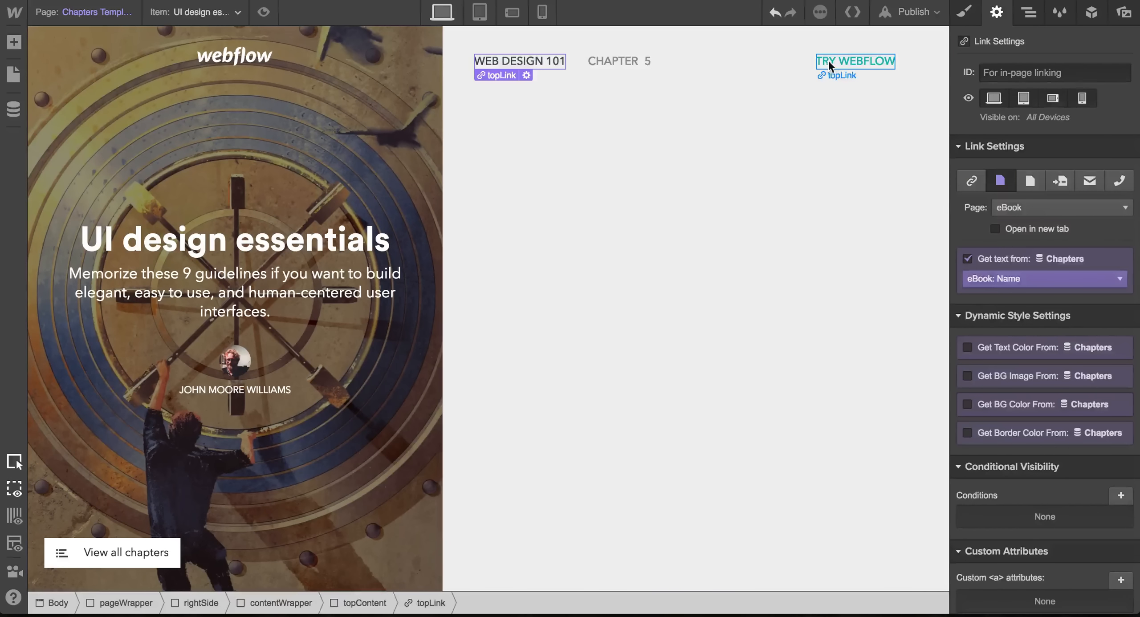
{"action": "left_click", "coordinate": [1010, 201]}
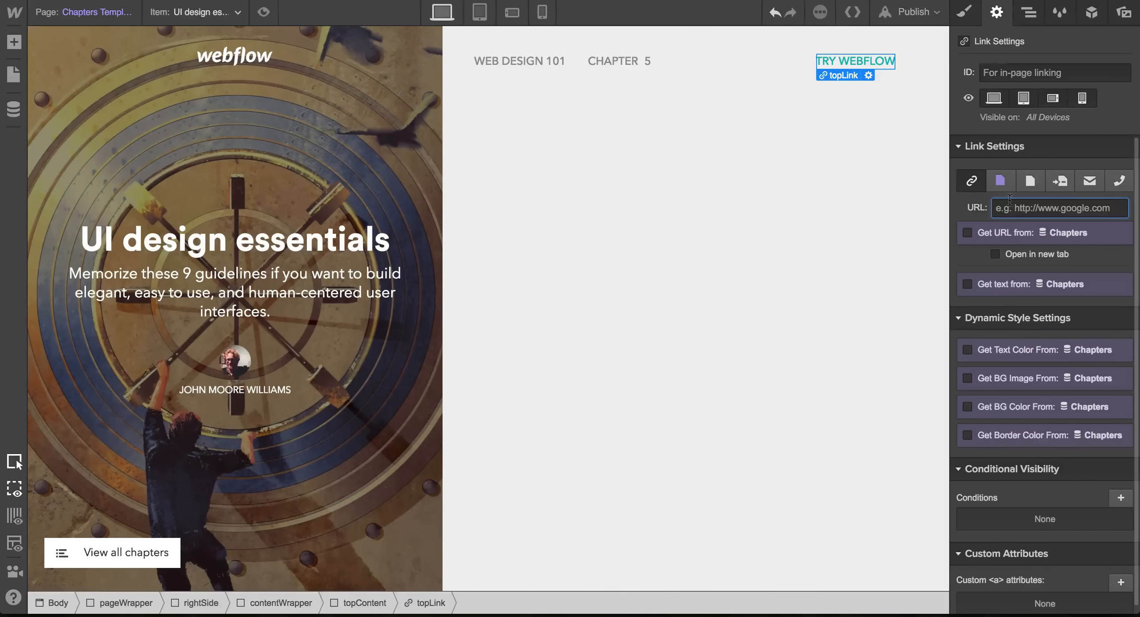
{"action": "type", "text": "www,"}
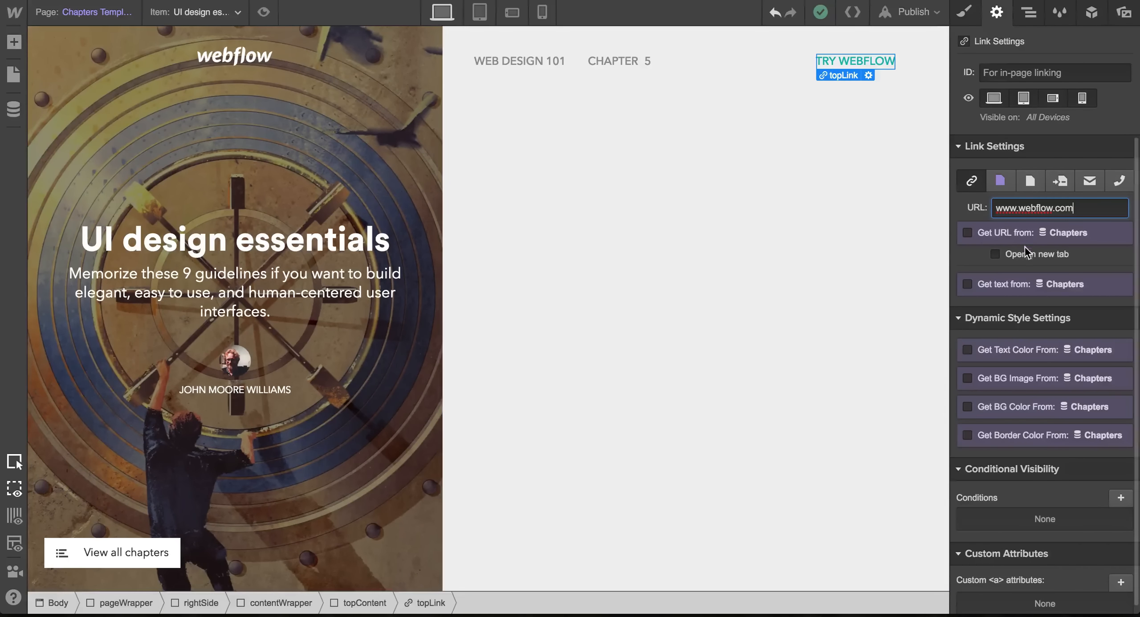
{"action": "left_click", "coordinate": [807, 136]}
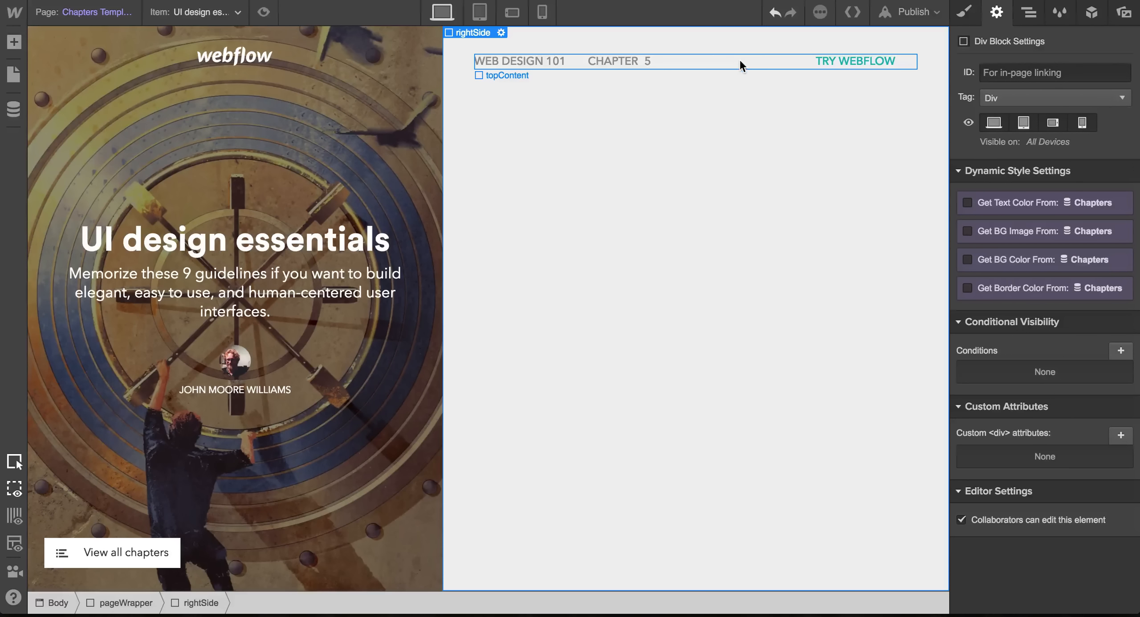
Add a div block and move it out of topContent so it sits directly below it in the right side's contentWrapper.
{"action": "left_click", "coordinate": [739, 59]}
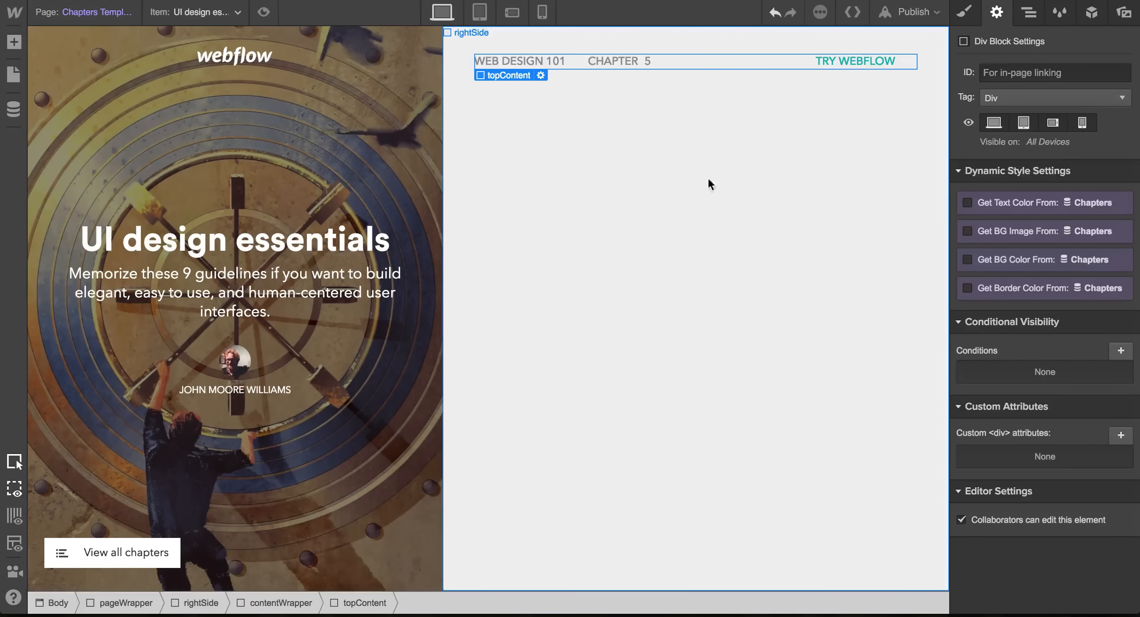
{"action": "left_click", "coordinate": [14, 46]}
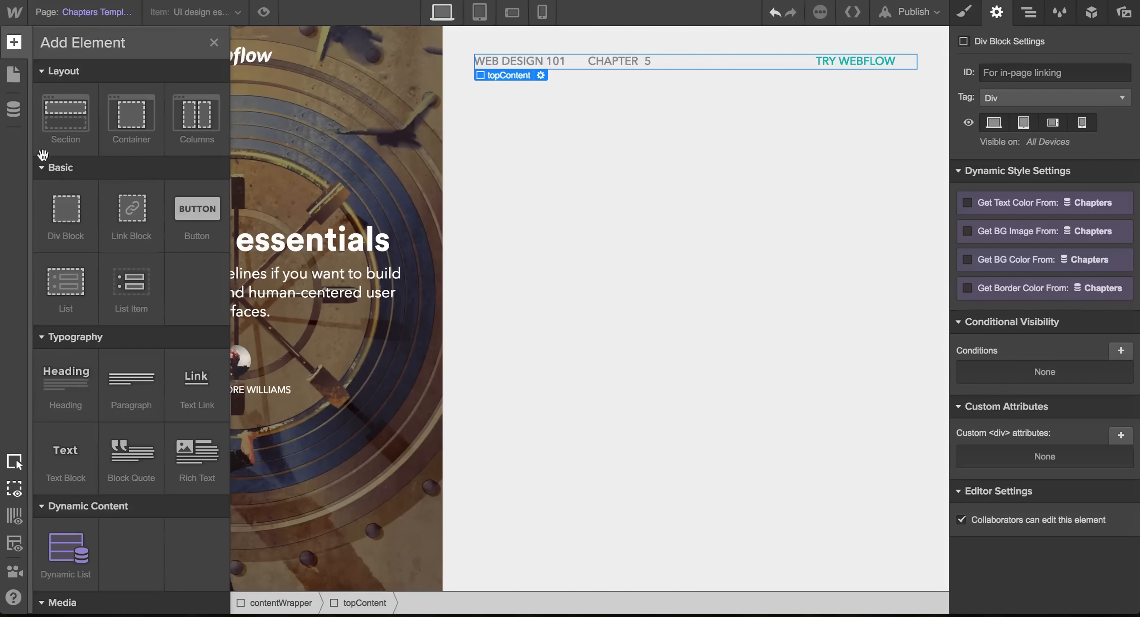
{"action": "left_click", "coordinate": [92, 206]}
{"action": "left_click", "coordinate": [1043, 15]}
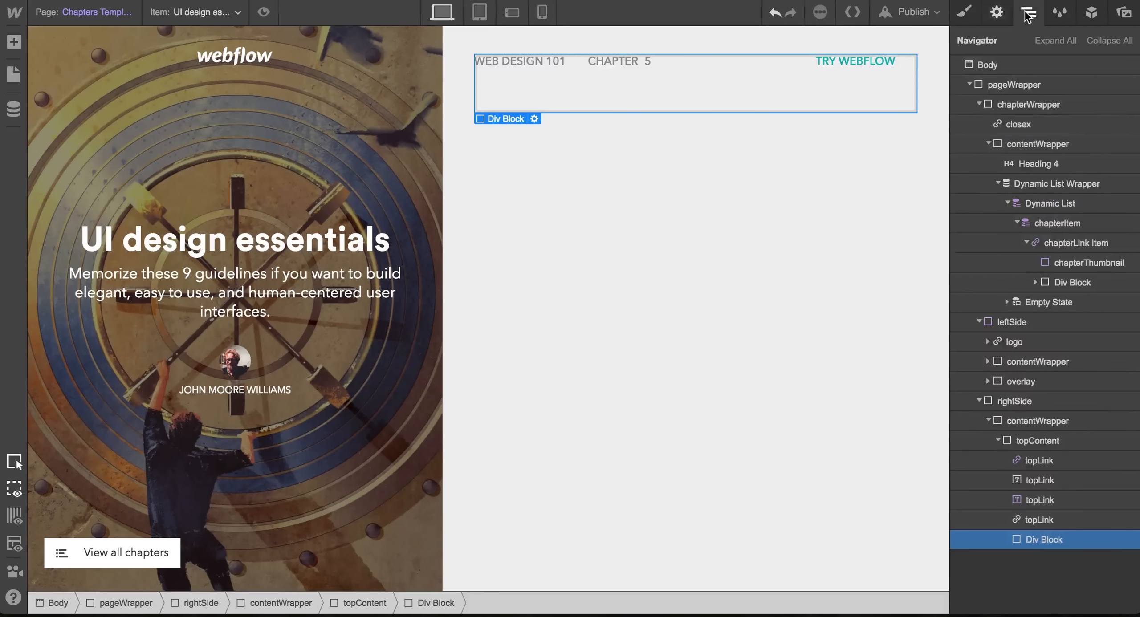
{"action": "left_click", "coordinate": [999, 441]}
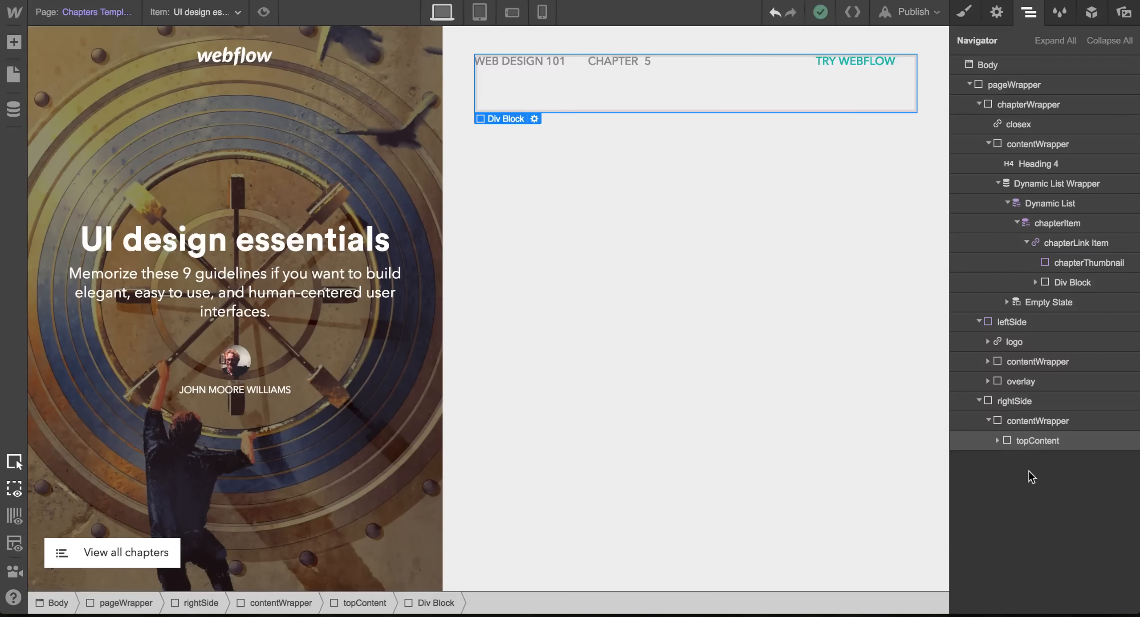
{"action": "left_click", "coordinate": [1003, 441]}
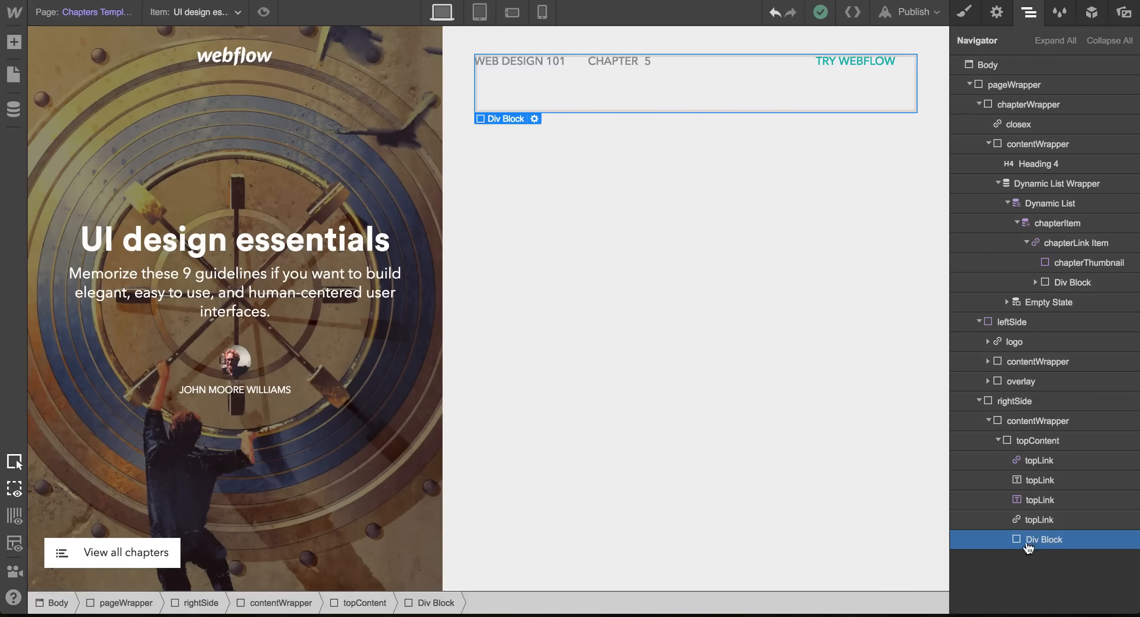
{"action": "left_click_drag", "start_coordinate": [1029, 548], "coordinate": [998, 546]}
{"action": "left_click_drag", "start_coordinate": [1127, 559], "coordinate": [1131, 561]}
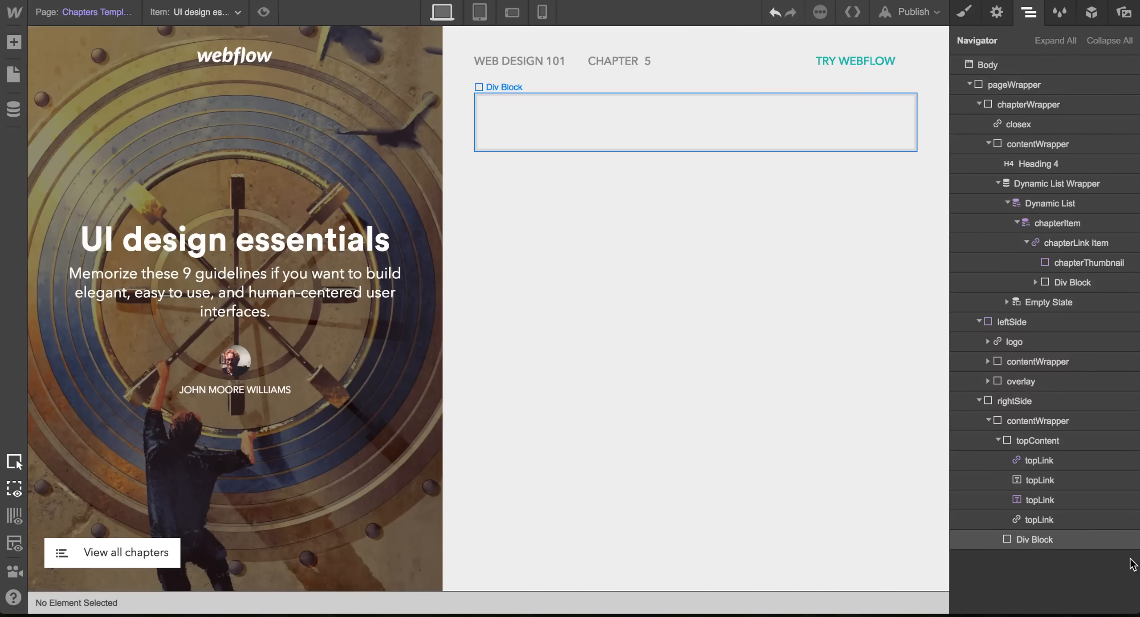
Add a text block inside the new div block and give it the class lede.
{"action": "left_click", "coordinate": [737, 126]}
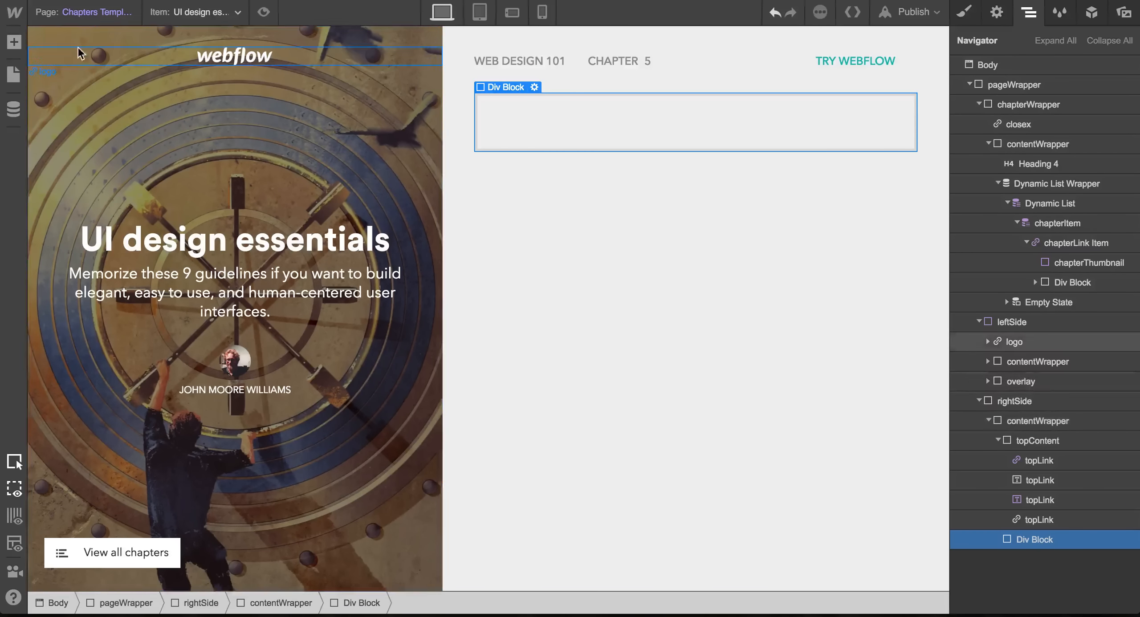
{"action": "left_click", "coordinate": [13, 41]}
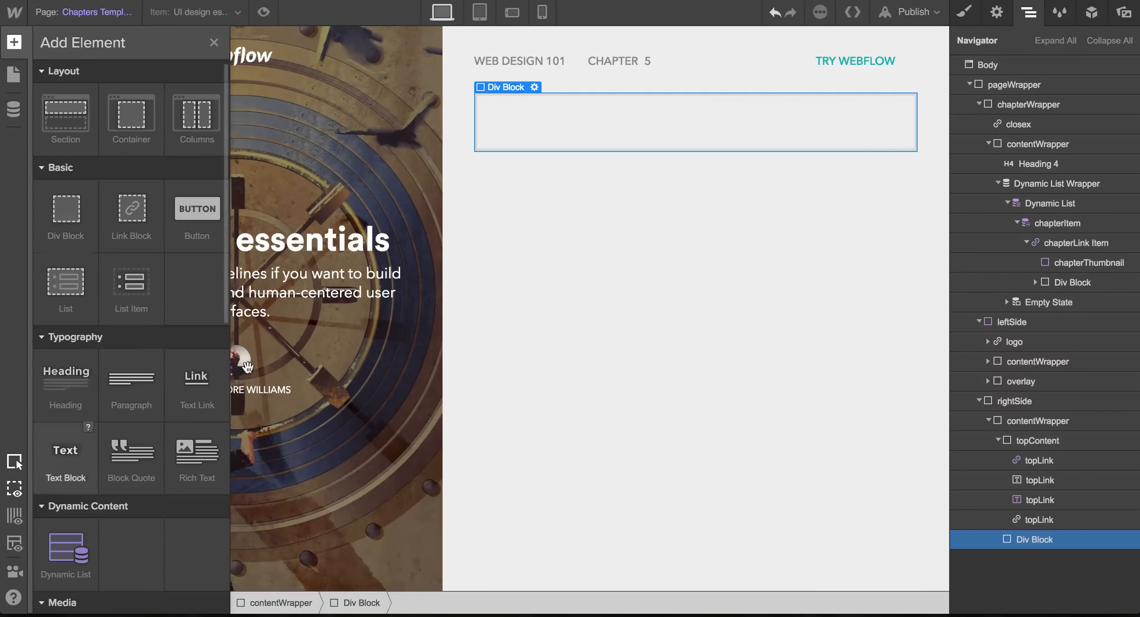
{"action": "left_click_drag", "start_coordinate": [249, 367], "coordinate": [677, 147]}
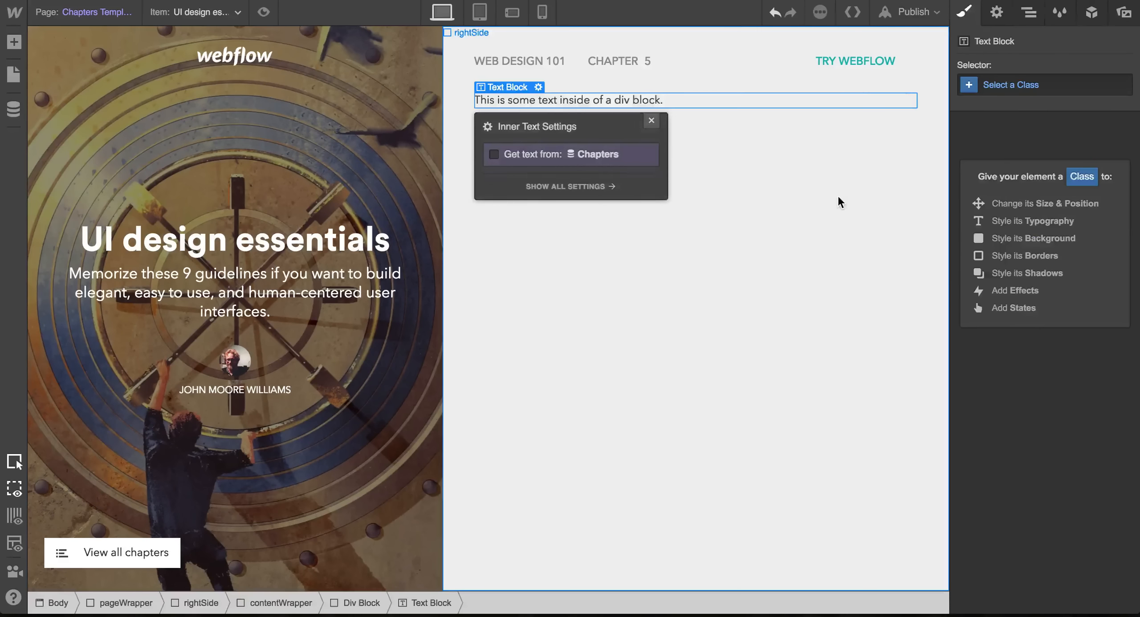
{"action": "left_click", "coordinate": [1013, 85]}
{"action": "type", "text": "lede"}
{"action": "key", "text": "Return"}
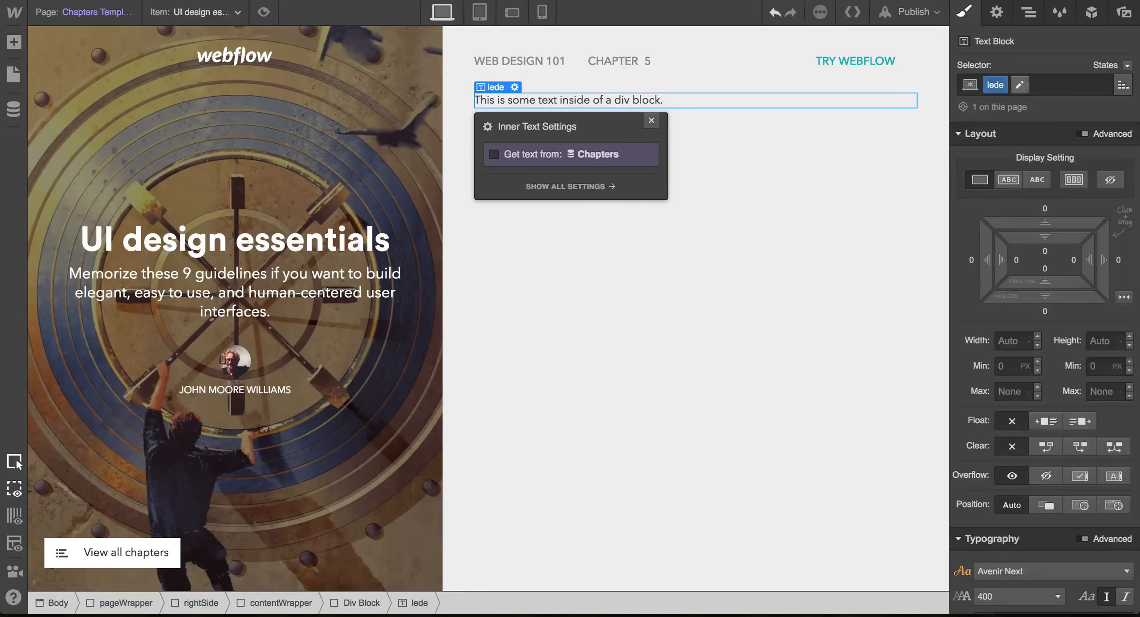
Set the lede text's font size to 20 px and its line height to 24 px.
{"action": "scroll", "coordinate": [1030, 352], "scroll_direction": "down", "scroll_amount": 5}
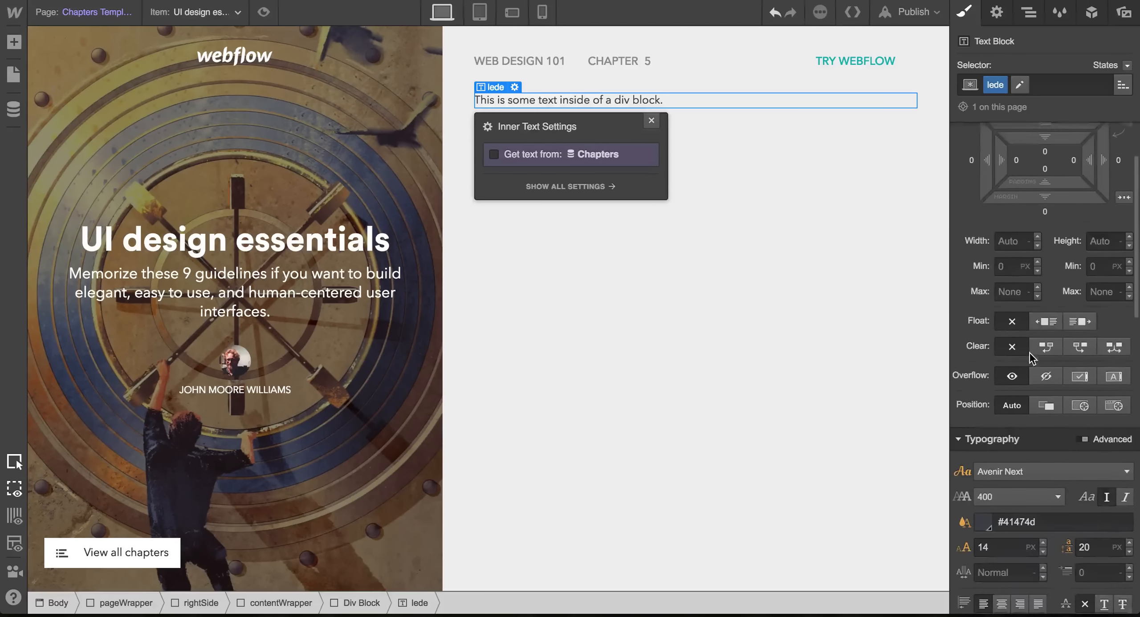
{"action": "left_click", "coordinate": [1043, 531]}
{"action": "left_click", "coordinate": [1043, 531]}
{"action": "left_click", "coordinate": [1043, 531]}
{"action": "left_click", "coordinate": [1043, 531]}
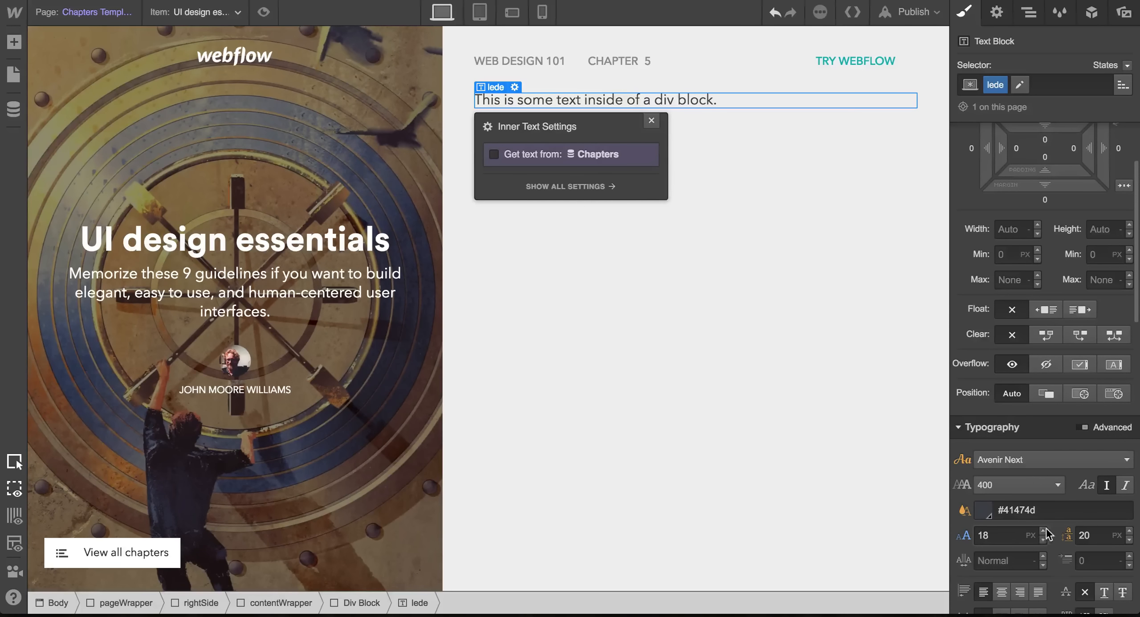
{"action": "left_click", "coordinate": [1043, 532]}
{"action": "left_click", "coordinate": [1043, 531]}
{"action": "left_click", "coordinate": [1129, 531]}
{"action": "left_click", "coordinate": [1129, 531]}
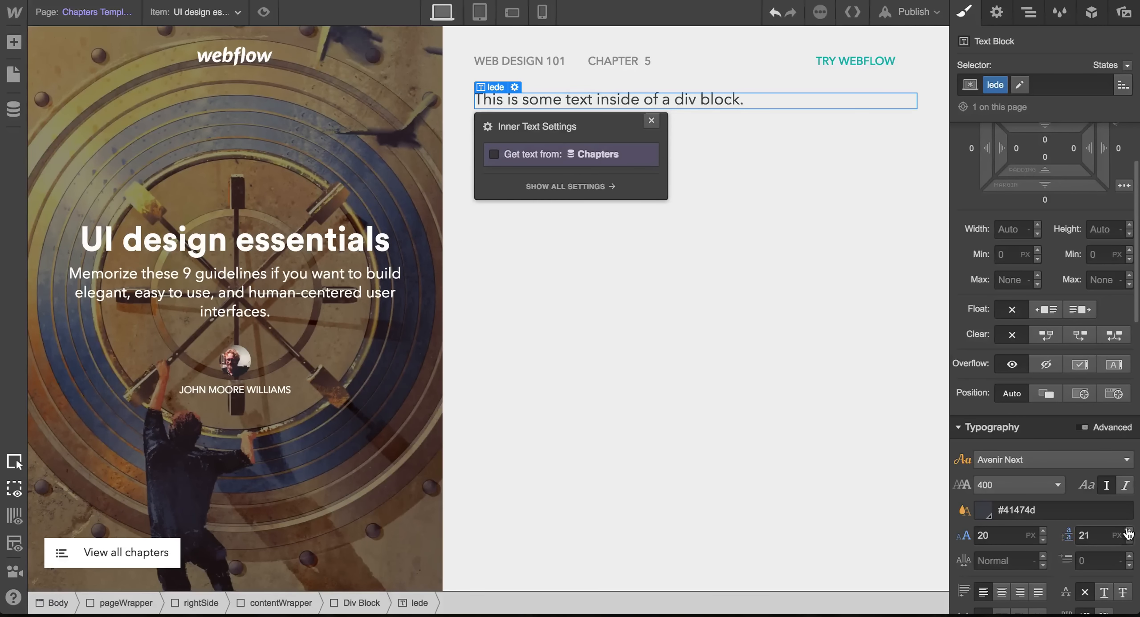
{"action": "left_click", "coordinate": [1129, 531]}
{"action": "left_click", "coordinate": [1129, 531]}
{"action": "scroll", "coordinate": [1069, 478], "scroll_direction": "down", "scroll_amount": 2}
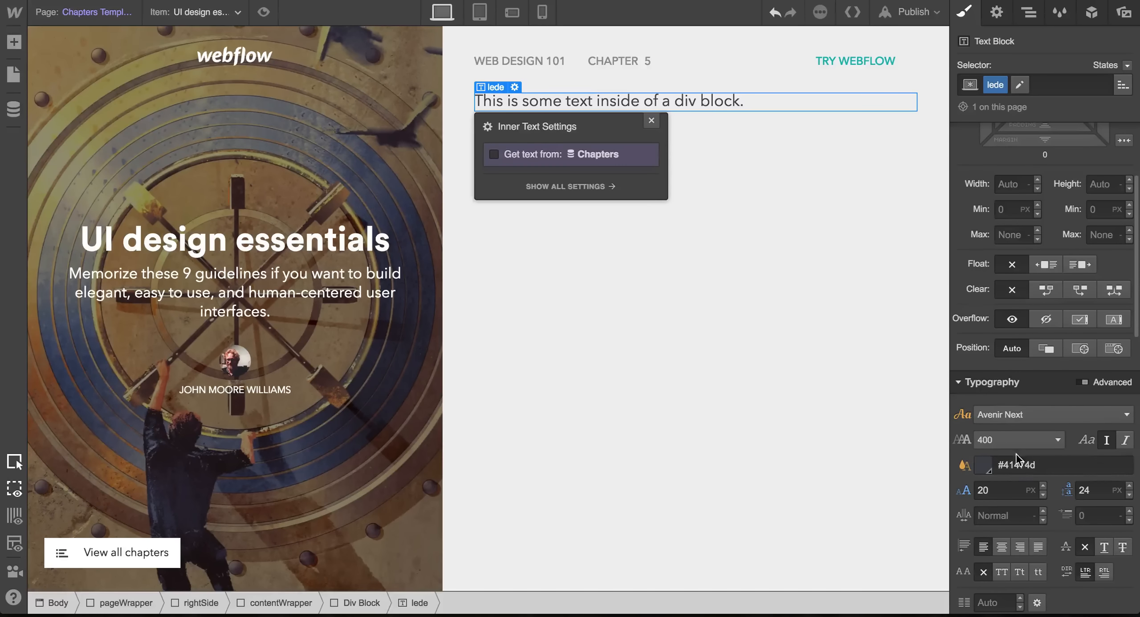
Set the lede text's weight to 500 - Medium and get its text from the Lede field of Chapters.
{"action": "left_click", "coordinate": [1005, 449]}
{"action": "left_click", "coordinate": [997, 560]}
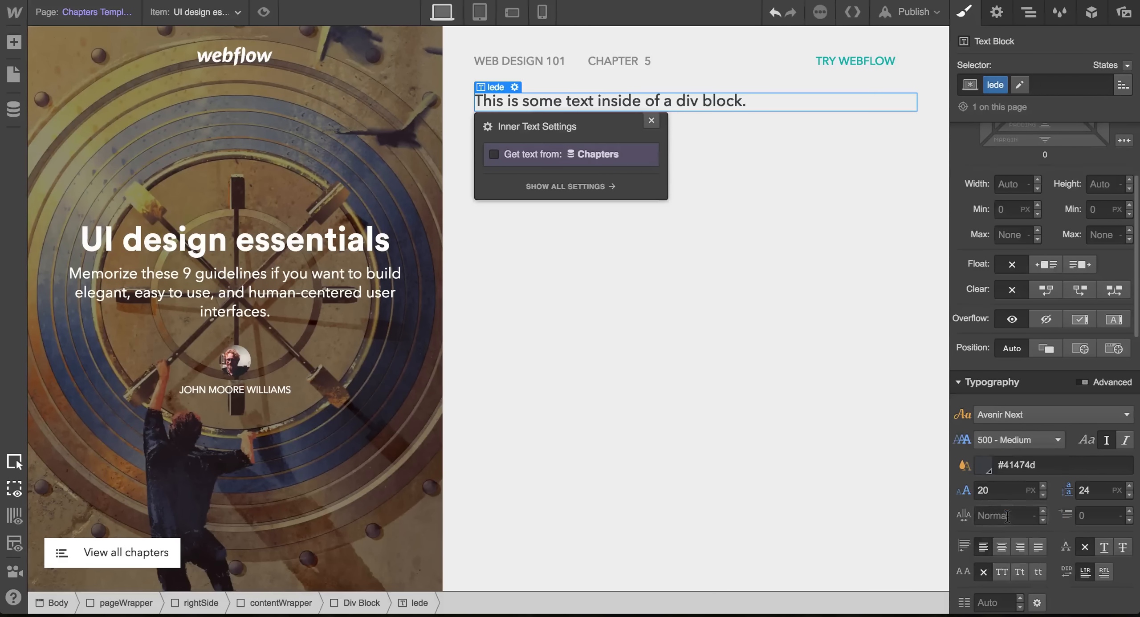
{"action": "left_click", "coordinate": [547, 156]}
{"action": "left_click", "coordinate": [529, 178]}
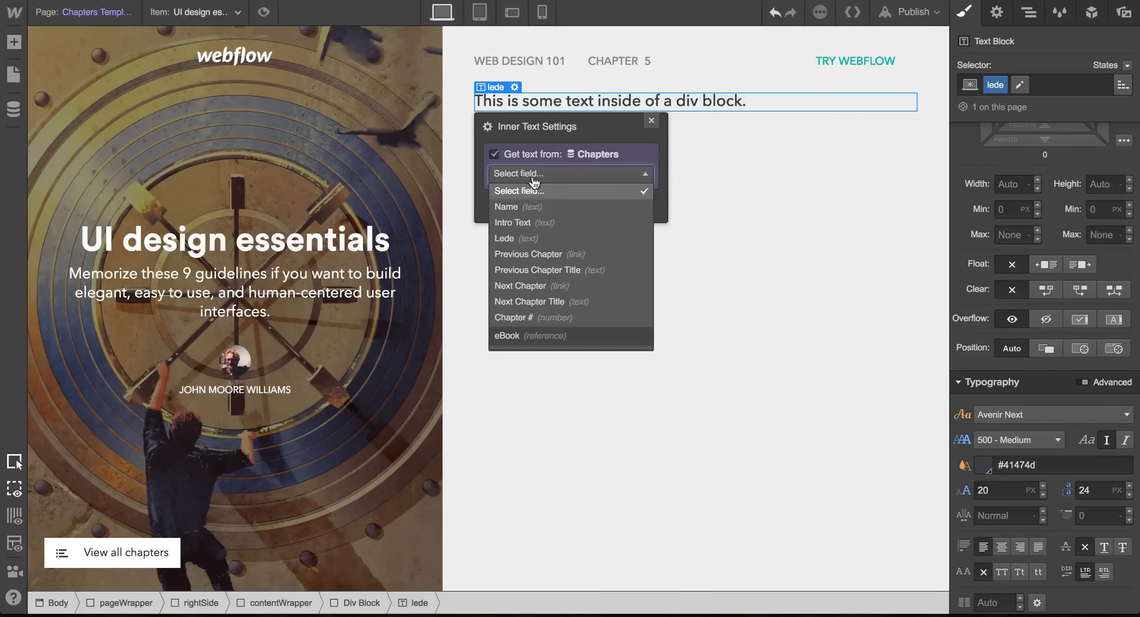
{"action": "left_click", "coordinate": [516, 239]}
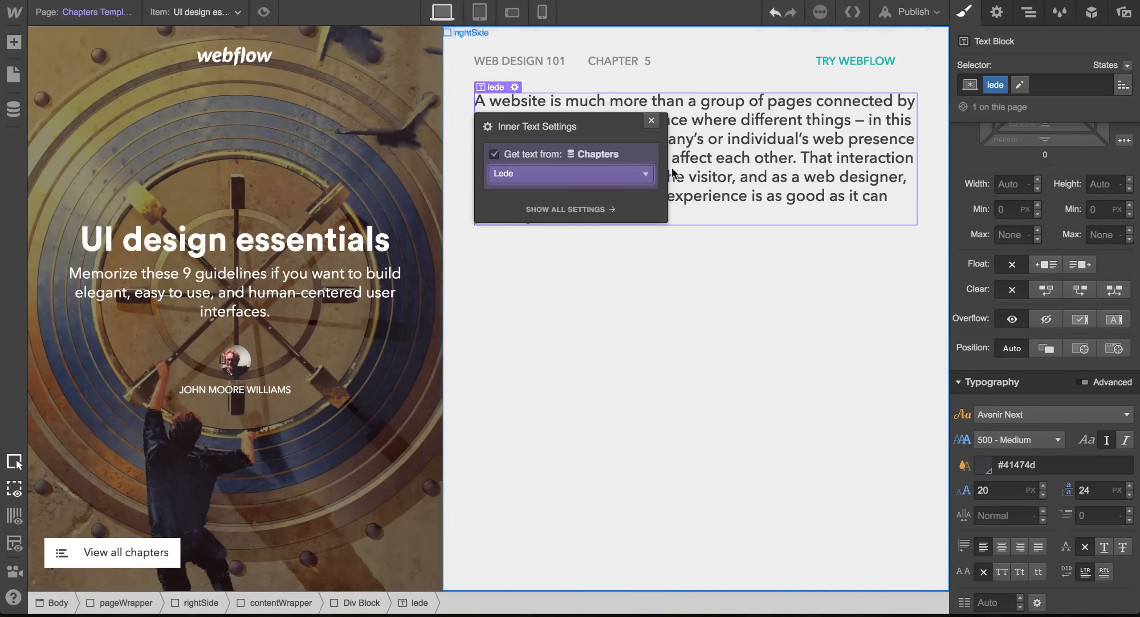
{"action": "left_click", "coordinate": [651, 121]}
Set the lede text's font size to 18 px and make it italic.
{"action": "scroll", "coordinate": [1092, 373], "scroll_direction": "down", "scroll_amount": 2}
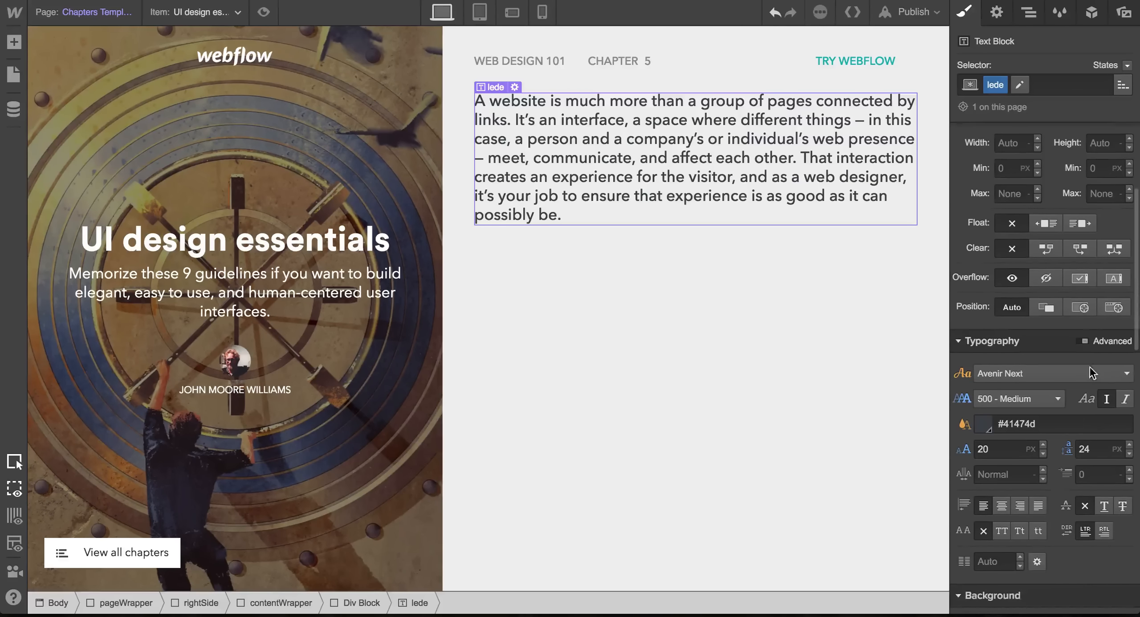
{"action": "left_click", "coordinate": [1043, 454]}
{"action": "left_click", "coordinate": [1043, 454]}
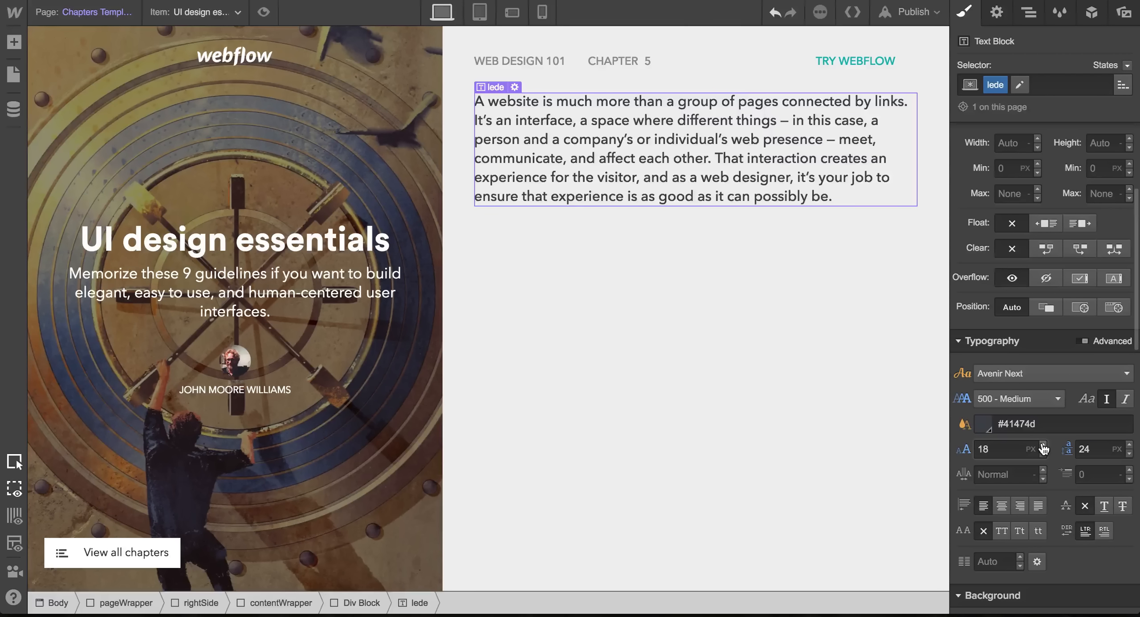
{"action": "left_click", "coordinate": [1043, 445]}
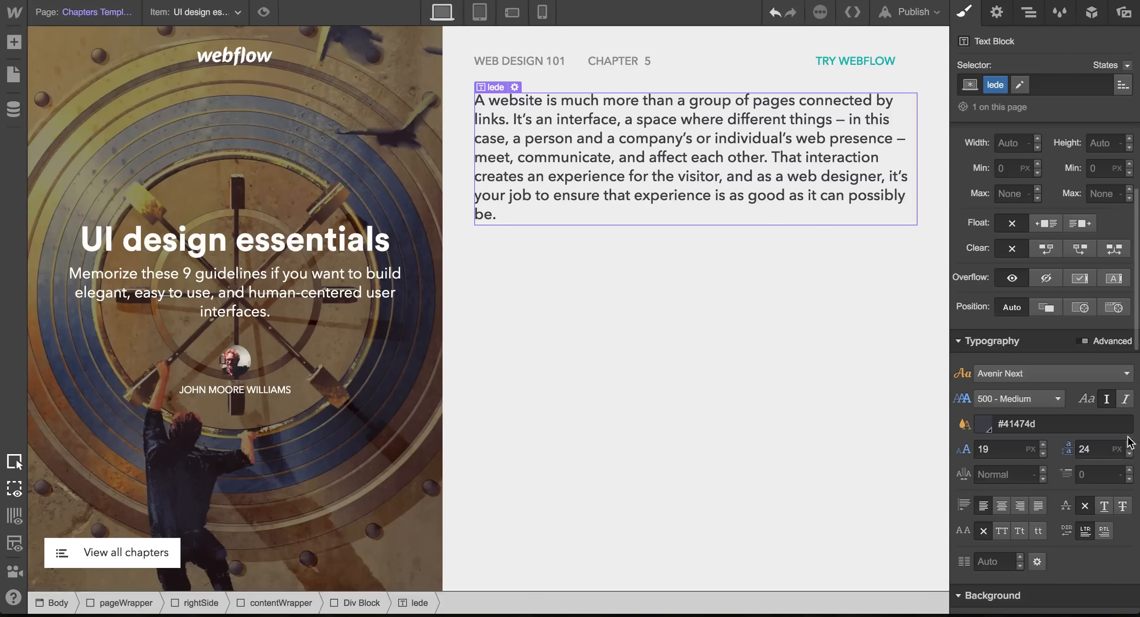
{"action": "left_click", "coordinate": [1125, 405]}
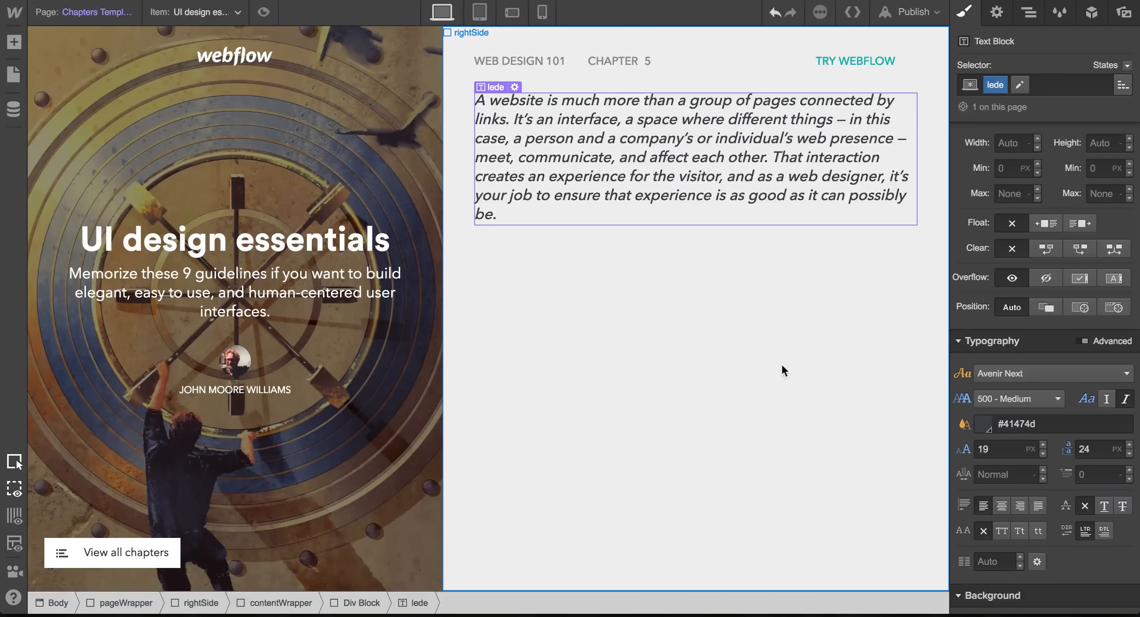
{"action": "left_click", "coordinate": [623, 243]}
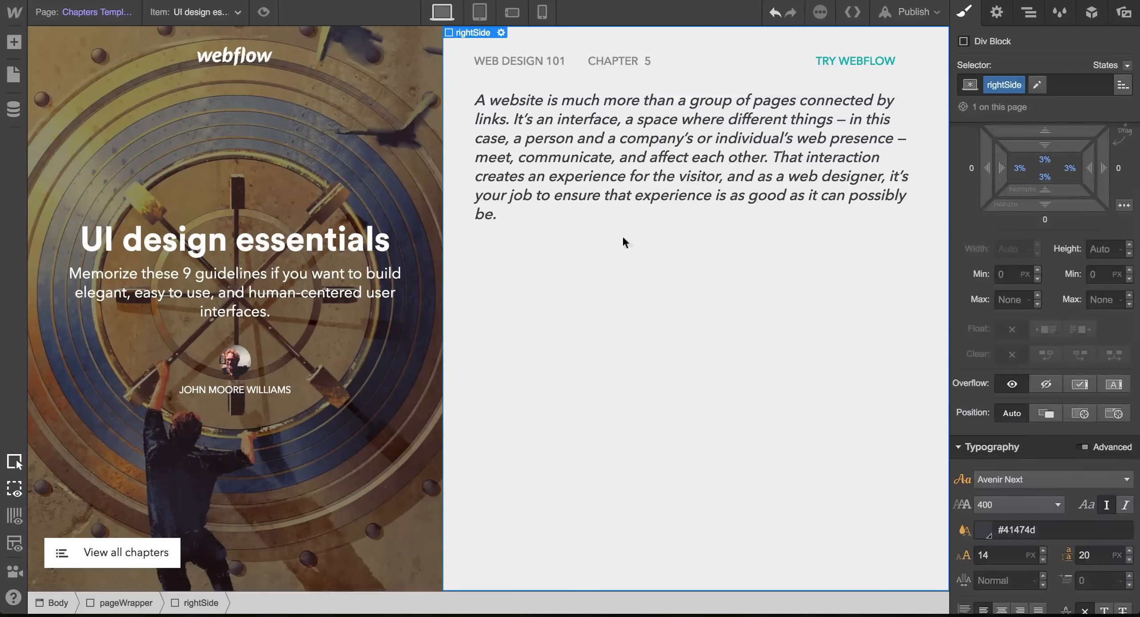
{"action": "left_click", "coordinate": [712, 171]}
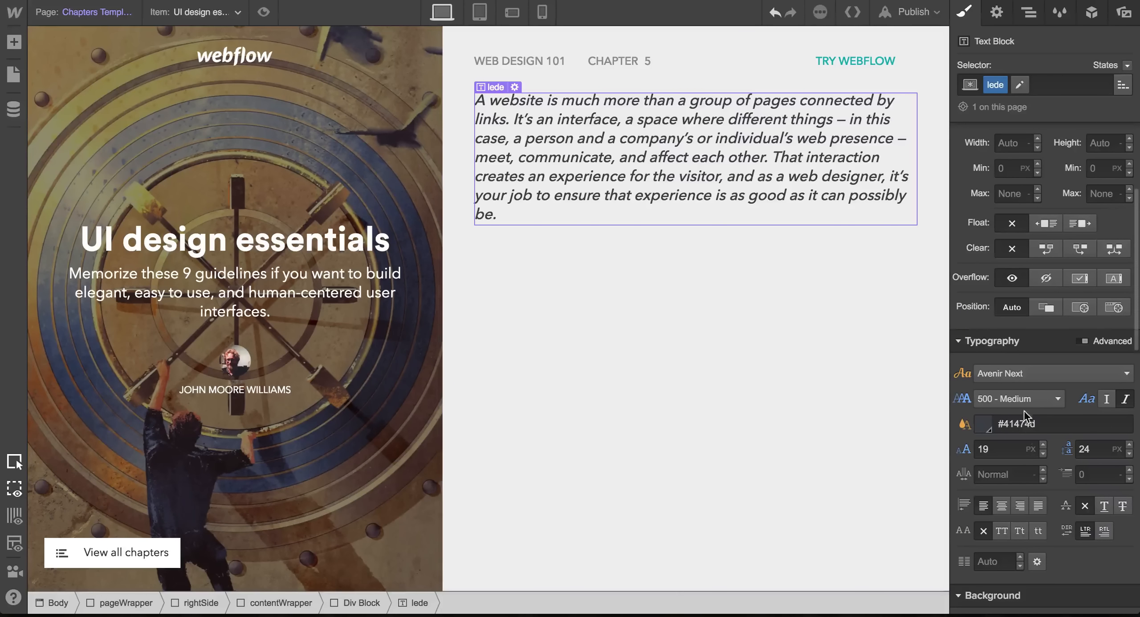
{"action": "left_click", "coordinate": [1043, 455]}
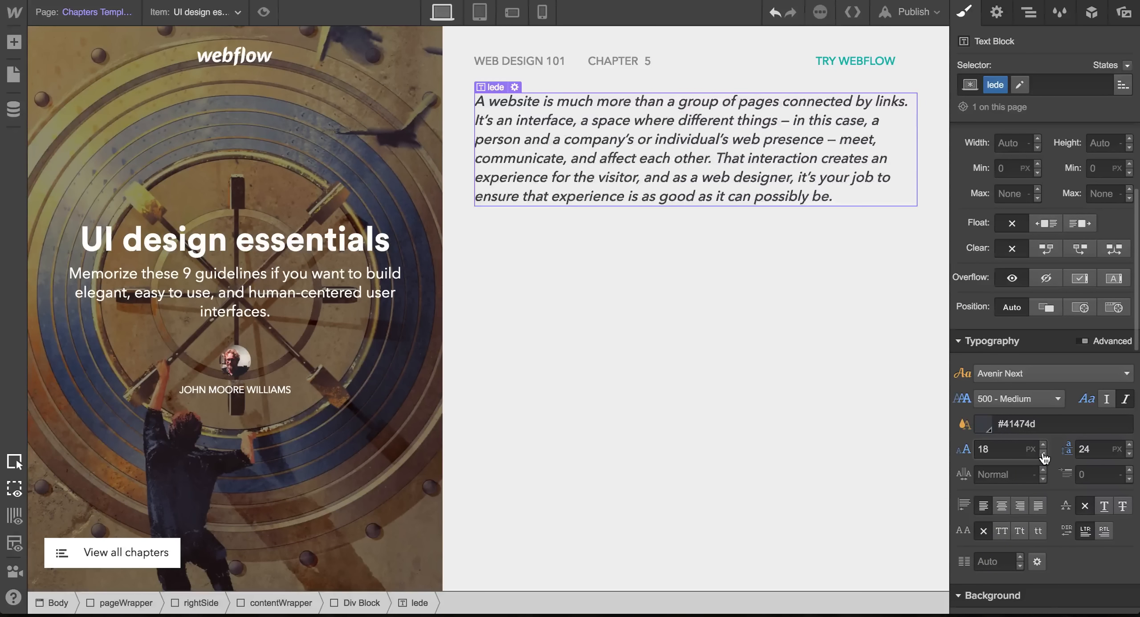
{"action": "left_click", "coordinate": [819, 346]}
Give the lede text block a bottom margin of 20 px.
{"action": "left_click", "coordinate": [751, 187]}
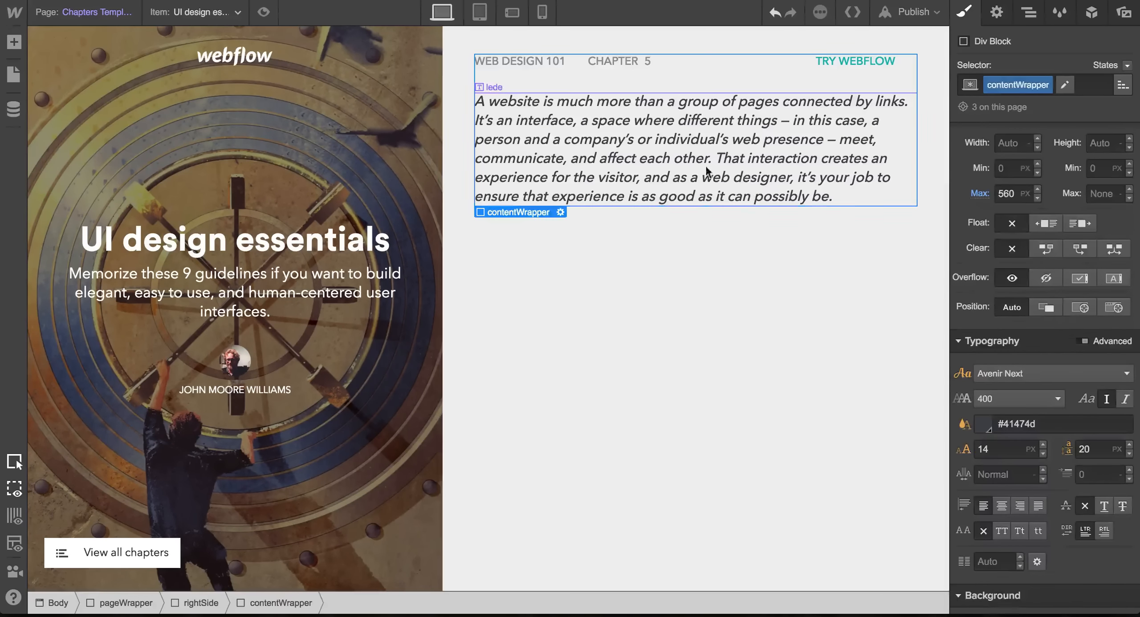
{"action": "left_click", "coordinate": [706, 164]}
{"action": "scroll", "coordinate": [1017, 251], "scroll_direction": "up", "scroll_amount": 5}
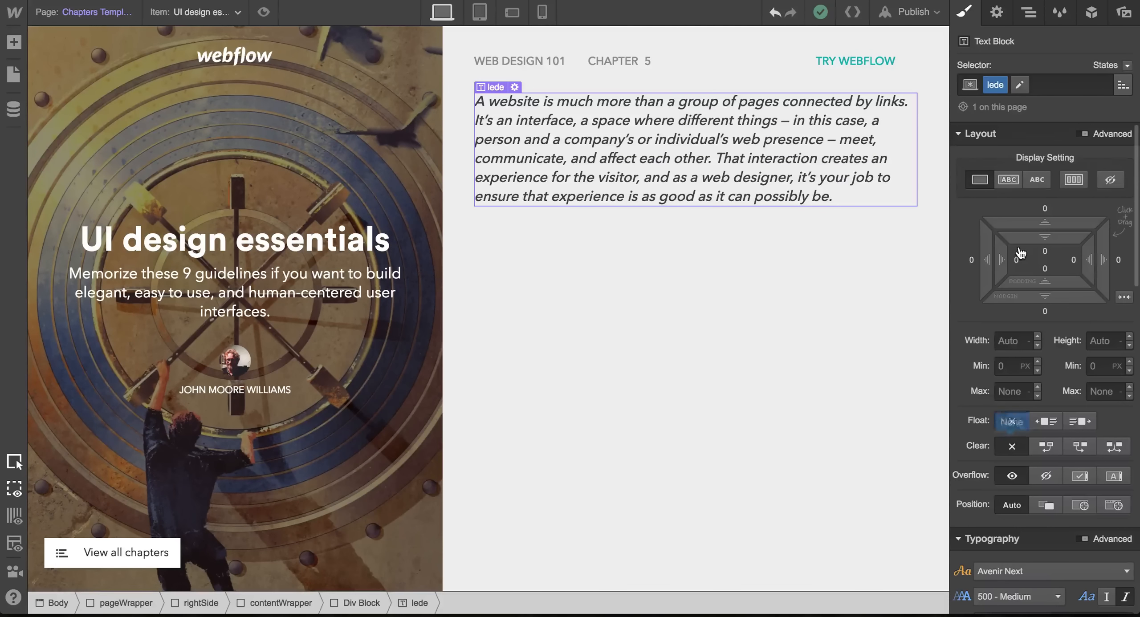
{"action": "left_click_drag", "start_coordinate": [1045, 308], "coordinate": [1051, 348]}
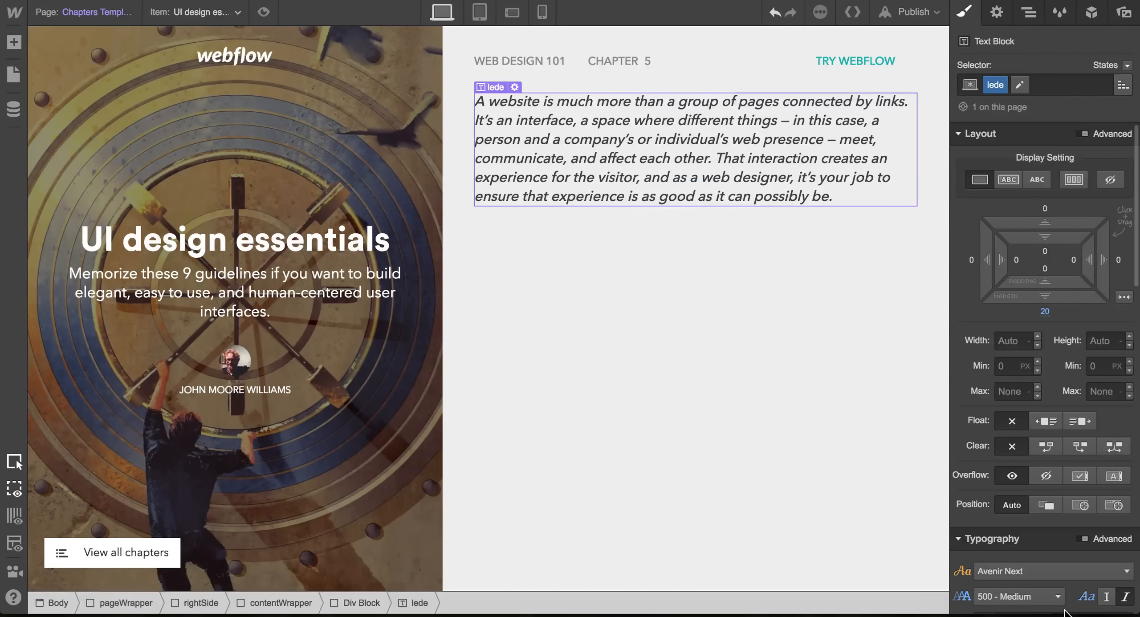
Add a rich text block below the lede in rightSide and get its text from the Chapters field Full Article.
{"action": "left_click", "coordinate": [11, 44]}
{"action": "scroll", "coordinate": [178, 356], "scroll_direction": "down", "scroll_amount": 2}
{"action": "left_click_drag", "start_coordinate": [203, 406], "coordinate": [604, 211]}
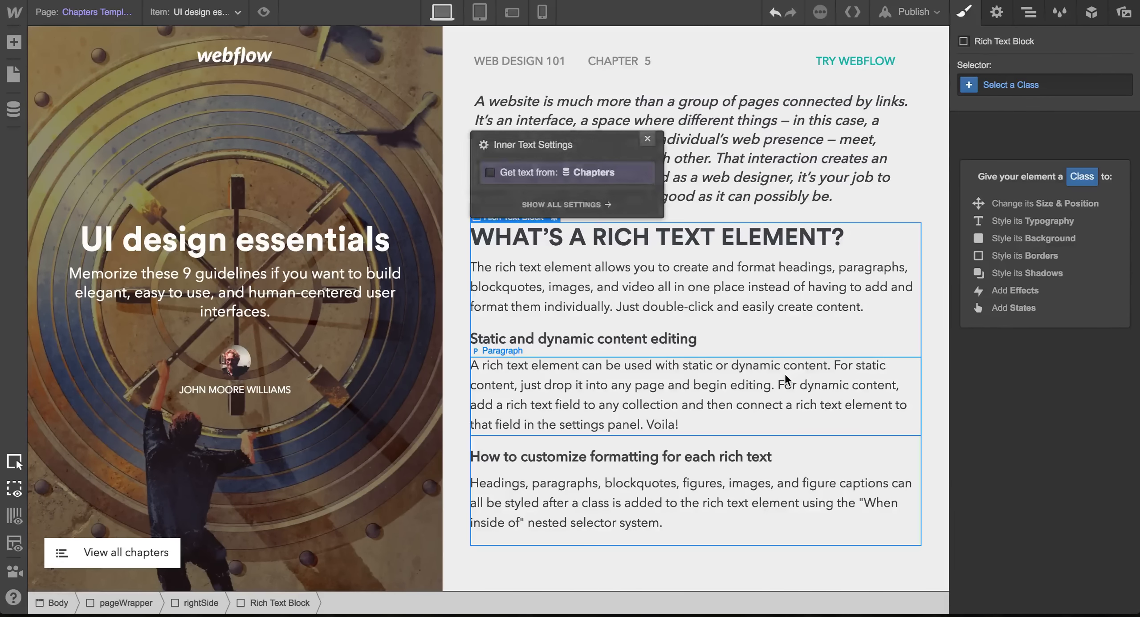
{"action": "left_click", "coordinate": [525, 174]}
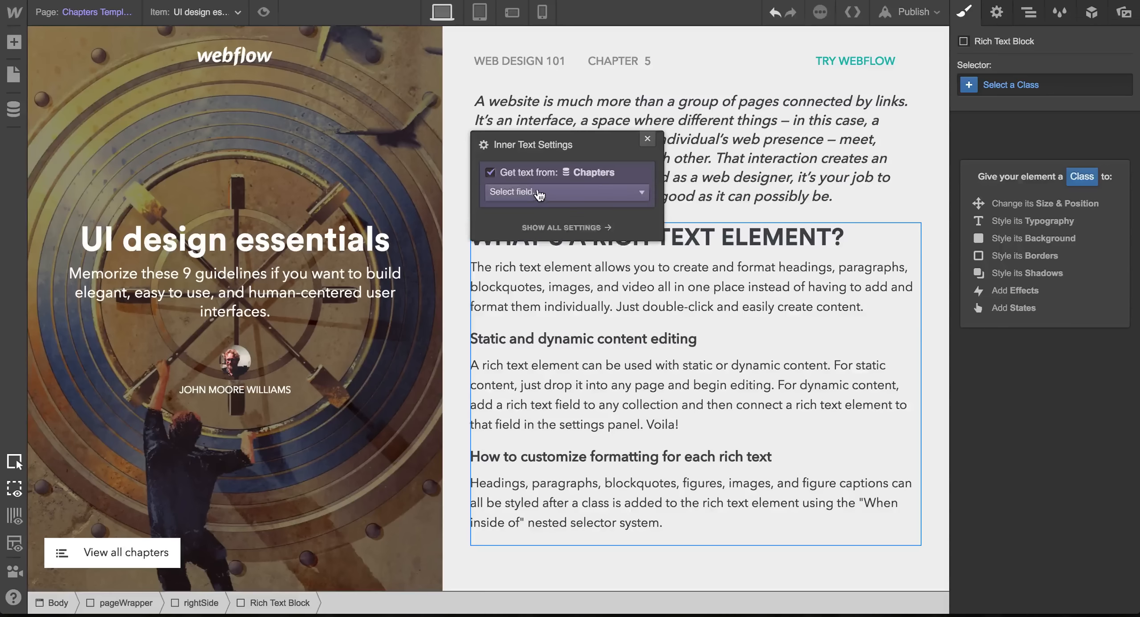
{"action": "left_click", "coordinate": [539, 194]}
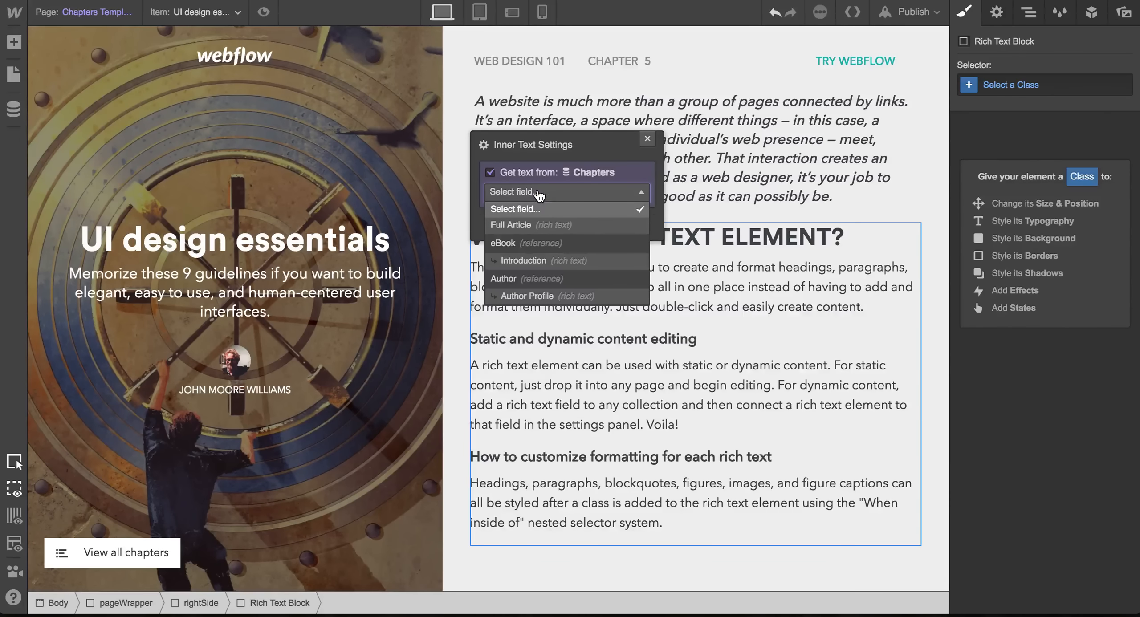
{"action": "left_click", "coordinate": [512, 226]}
{"action": "left_click", "coordinate": [647, 139]}
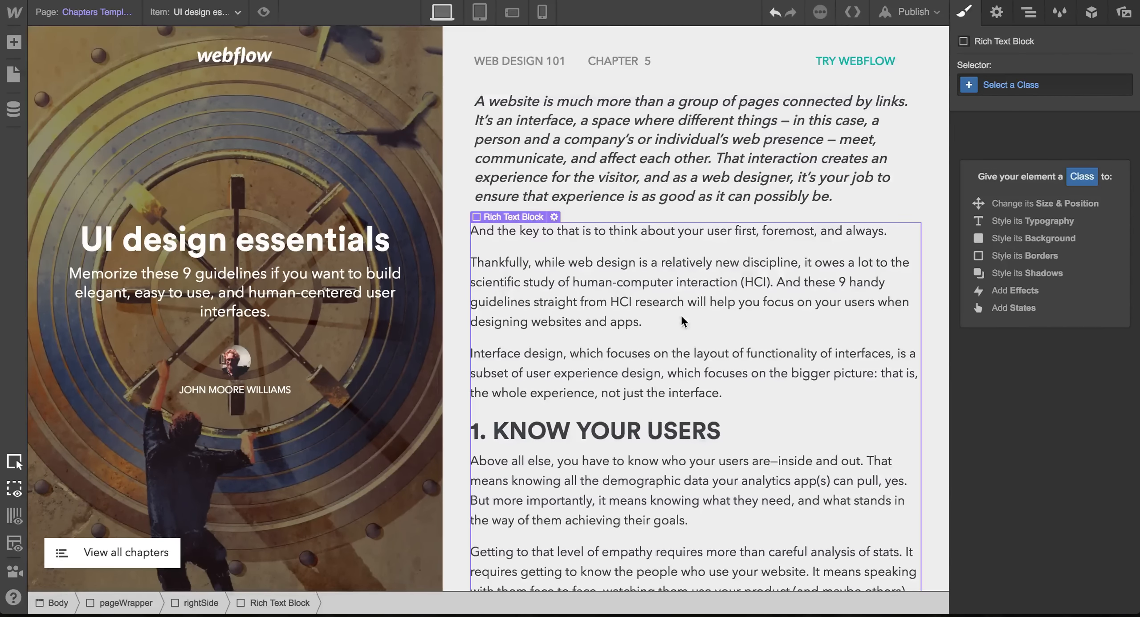
{"action": "scroll", "coordinate": [681, 314], "scroll_direction": "down", "scroll_amount": 3}
{"action": "scroll", "coordinate": [680, 315], "scroll_direction": "down", "scroll_amount": 20}
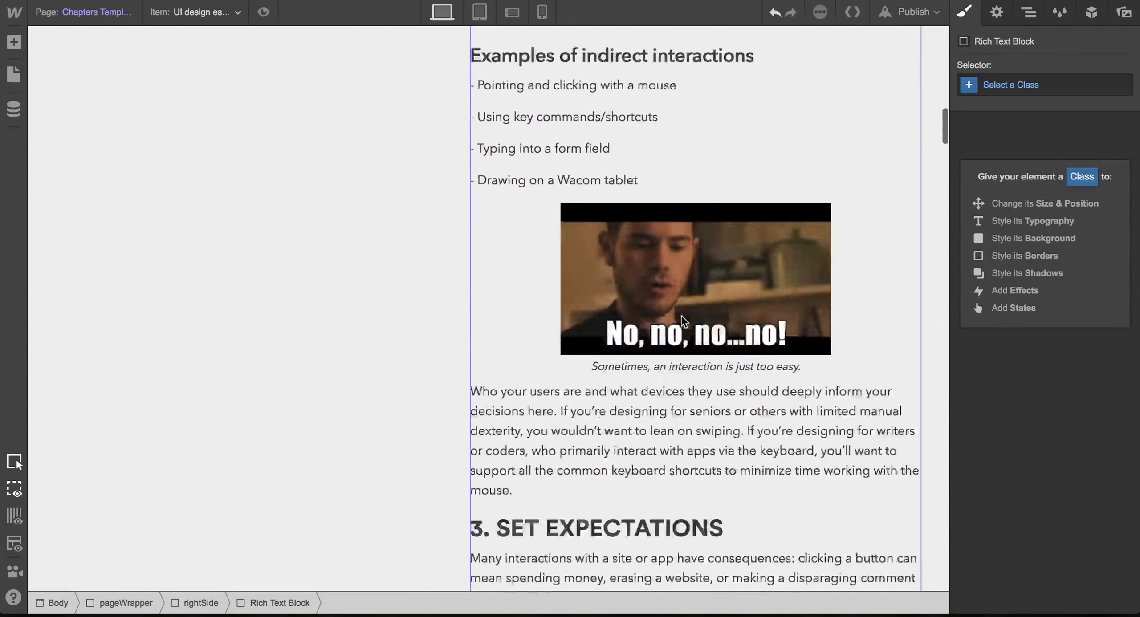
{"action": "scroll", "coordinate": [680, 313], "scroll_direction": "down", "scroll_amount": 20}
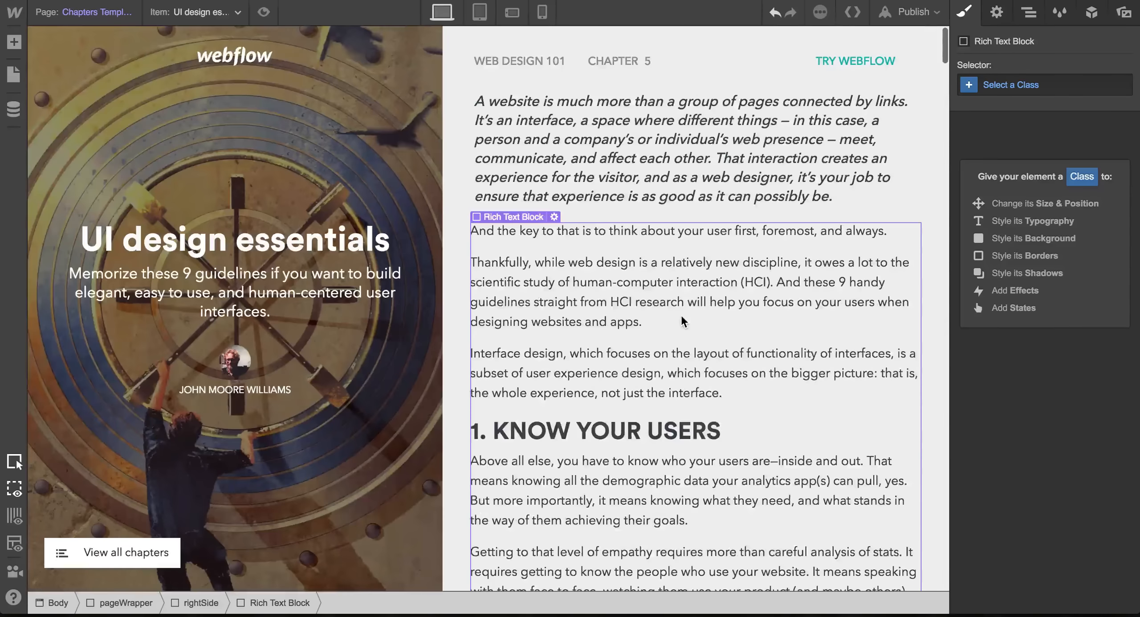
Set the rightSide div block's position to Fixed and its overflow to Scroll.
{"action": "left_click", "coordinate": [455, 220]}
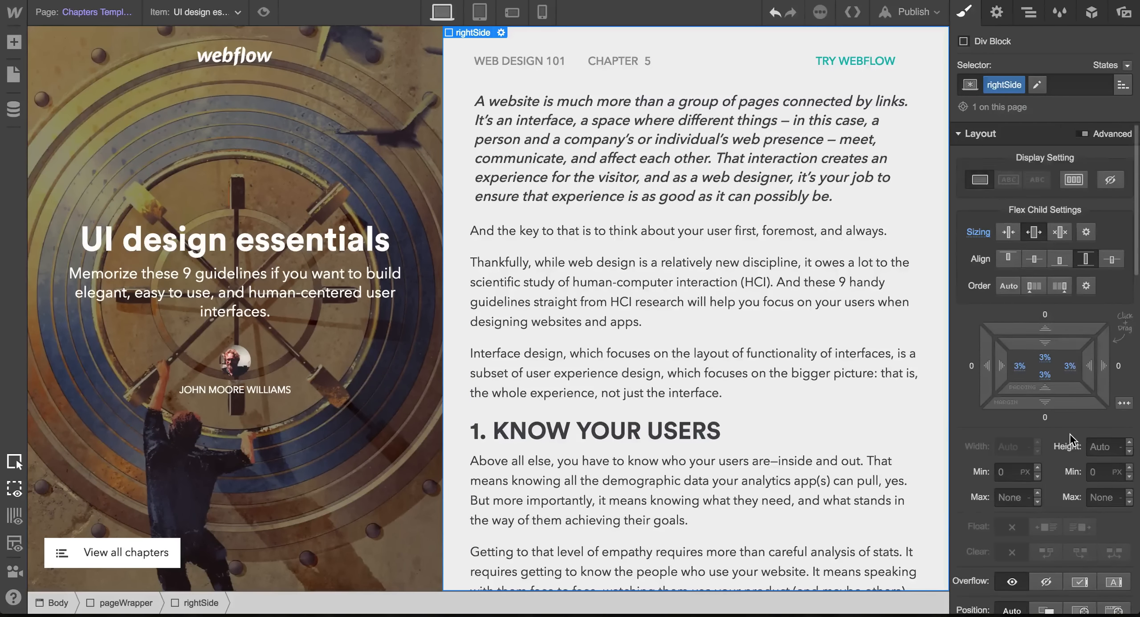
{"action": "scroll", "coordinate": [1071, 435], "scroll_direction": "down", "scroll_amount": 2}
{"action": "scroll", "coordinate": [758, 242], "scroll_direction": "down", "scroll_amount": 1}
{"action": "scroll", "coordinate": [758, 243], "scroll_direction": "down", "scroll_amount": 2}
{"action": "scroll", "coordinate": [758, 242], "scroll_direction": "up", "scroll_amount": 3}
{"action": "scroll", "coordinate": [758, 242], "scroll_direction": "down", "scroll_amount": 4}
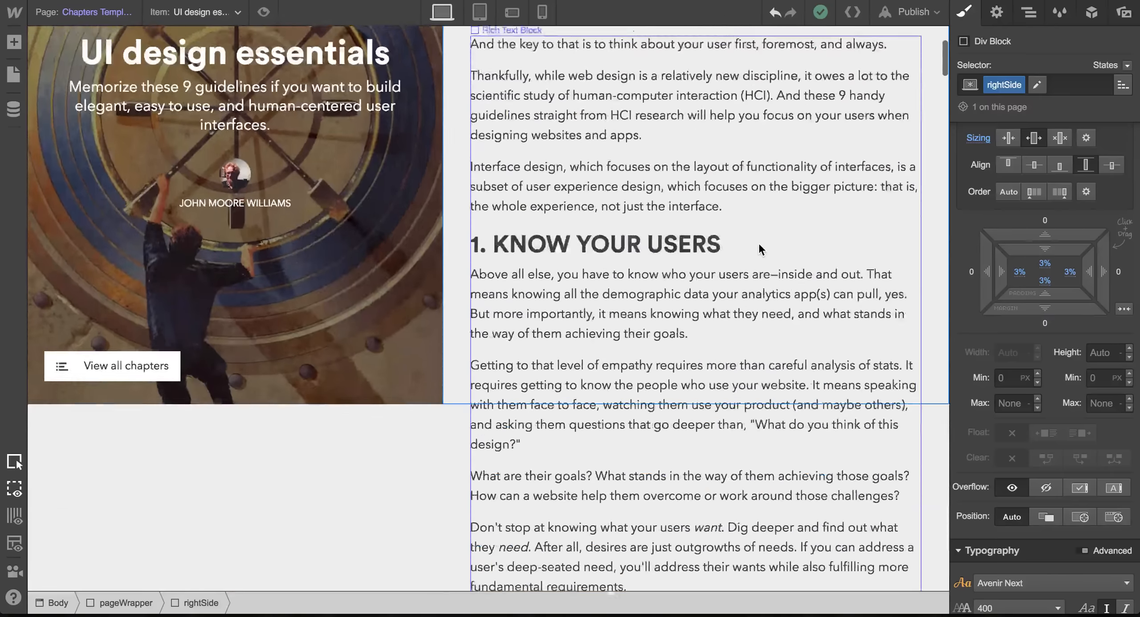
{"action": "scroll", "coordinate": [758, 242], "scroll_direction": "up", "scroll_amount": 4}
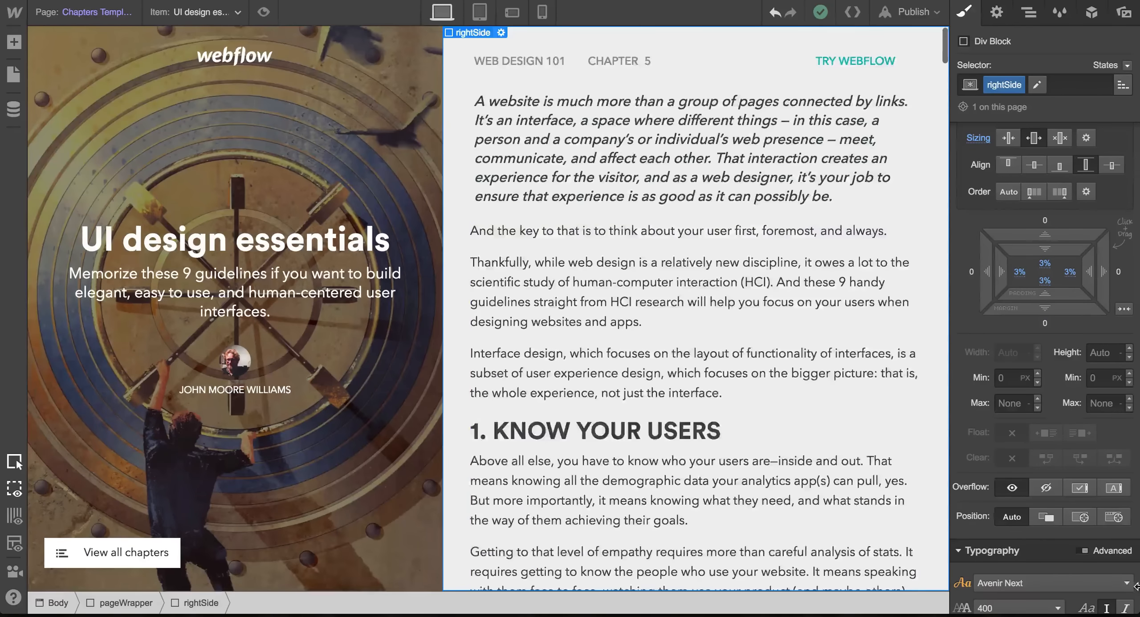
{"action": "left_click", "coordinate": [1116, 518]}
{"action": "scroll", "coordinate": [1116, 523], "scroll_direction": "down", "scroll_amount": 2}
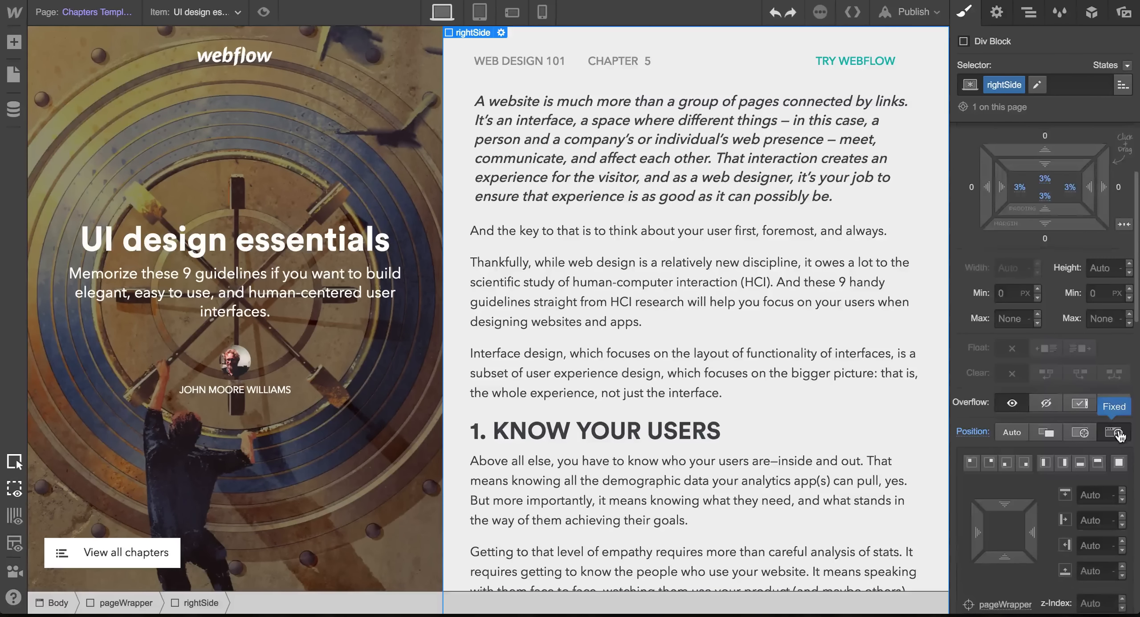
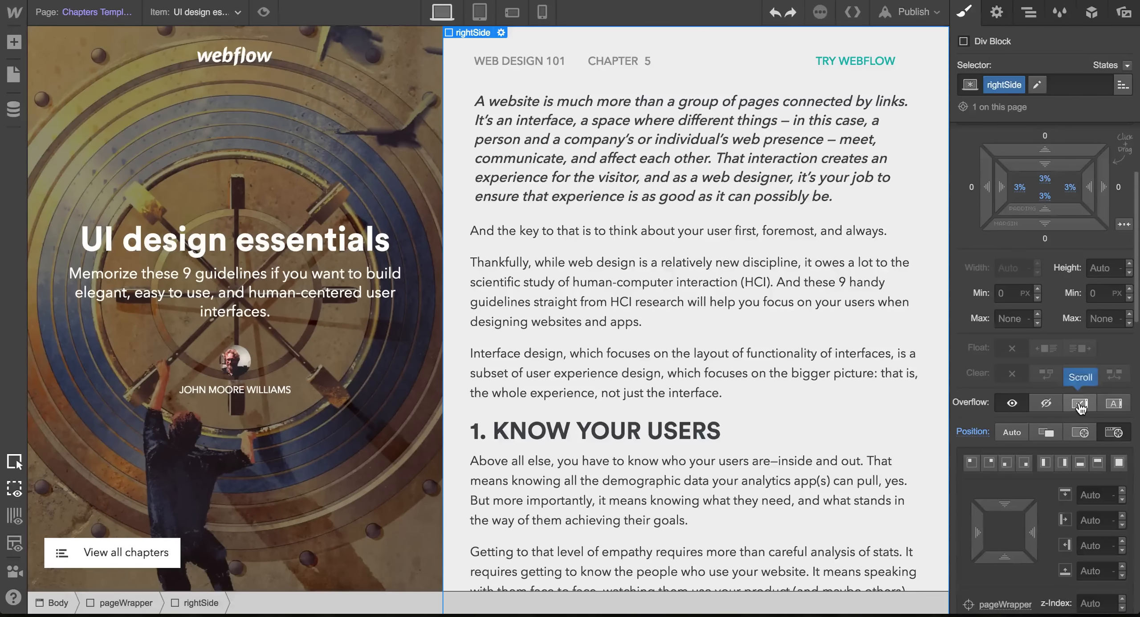
{"action": "left_click", "coordinate": [1080, 404]}
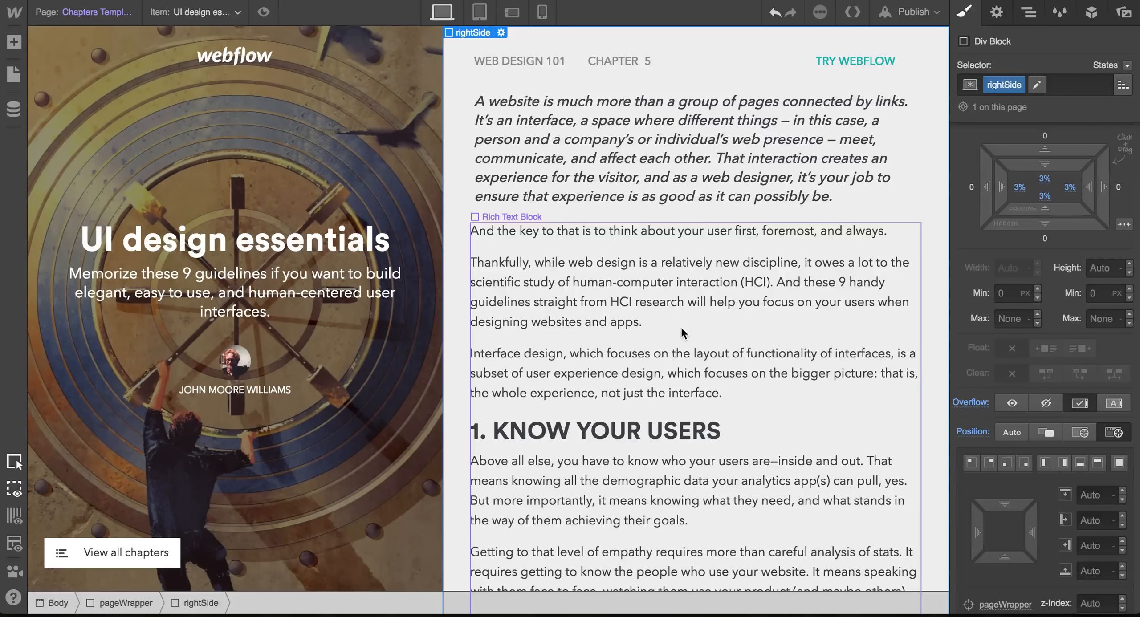
Set the rightSide div block's height to 100 VH.
{"action": "left_click", "coordinate": [265, 12]}
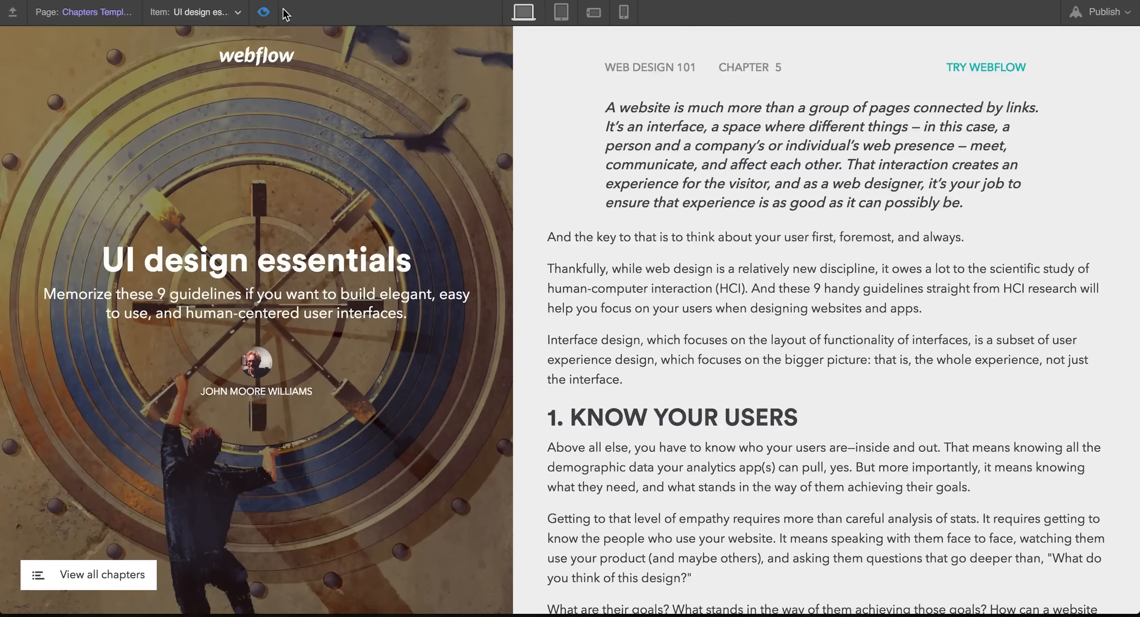
{"action": "left_click", "coordinate": [265, 13]}
{"action": "left_click", "coordinate": [455, 80]}
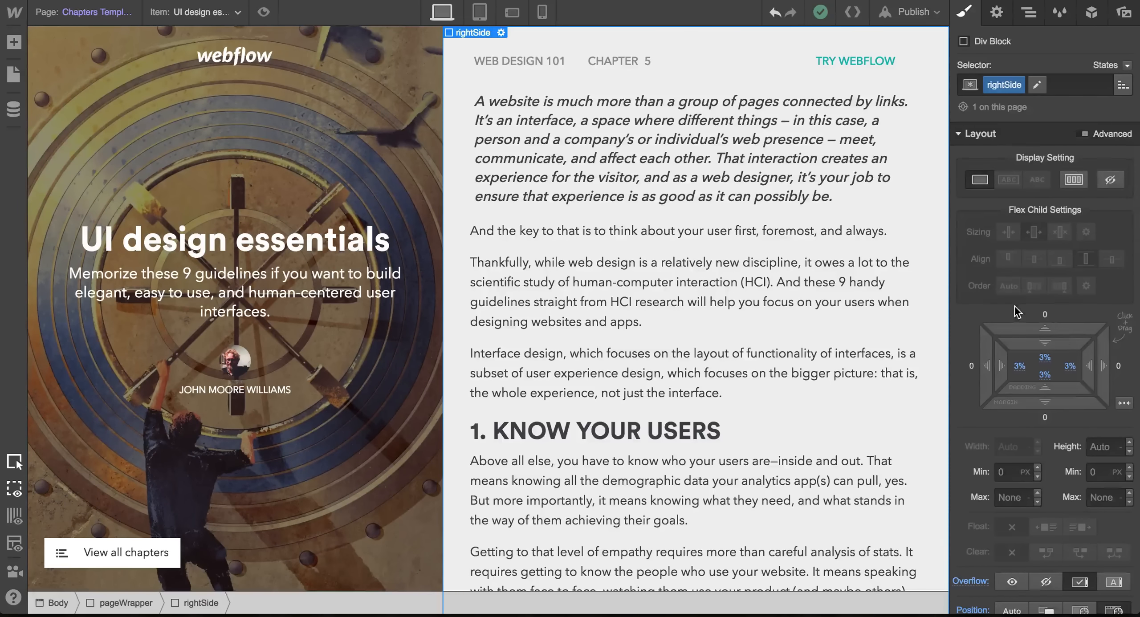
{"action": "scroll", "coordinate": [1097, 396], "scroll_direction": "down", "scroll_amount": 2}
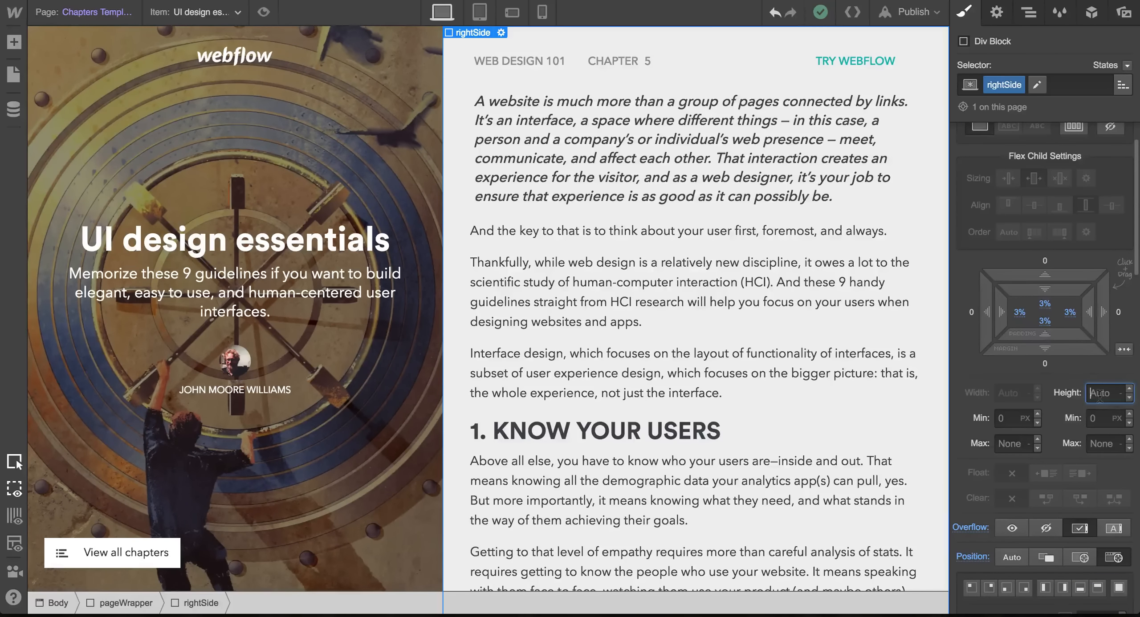
{"action": "type", "text": "100vh"}
{"action": "key", "text": "Return"}
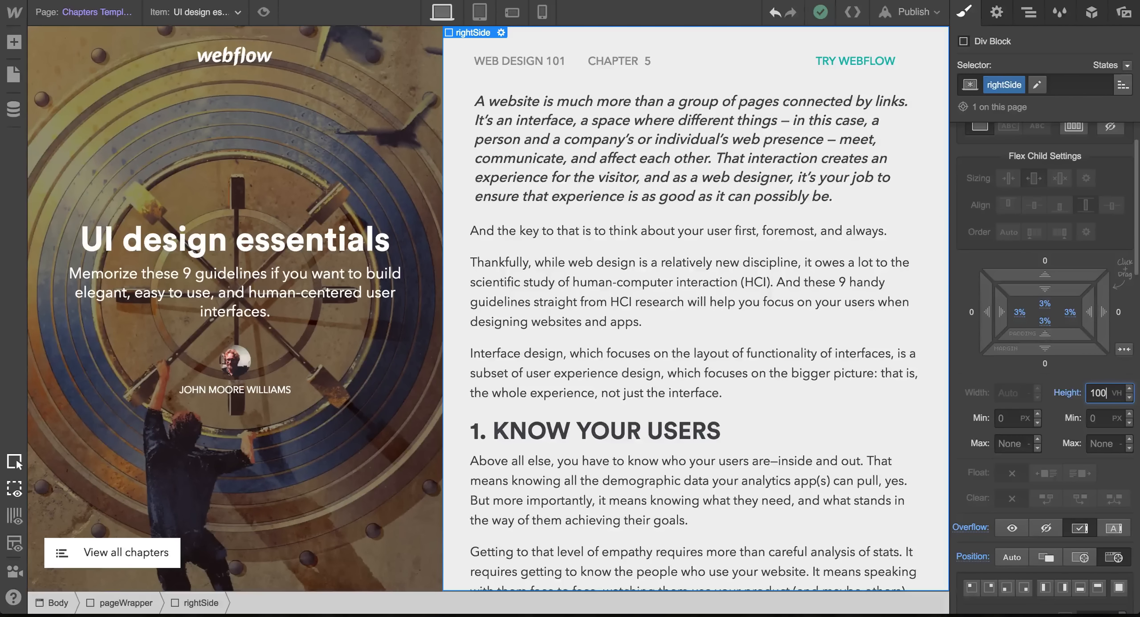
{"action": "scroll", "coordinate": [757, 425], "scroll_direction": "down", "scroll_amount": 10}
{"action": "scroll", "coordinate": [756, 424], "scroll_direction": "up", "scroll_amount": 15}
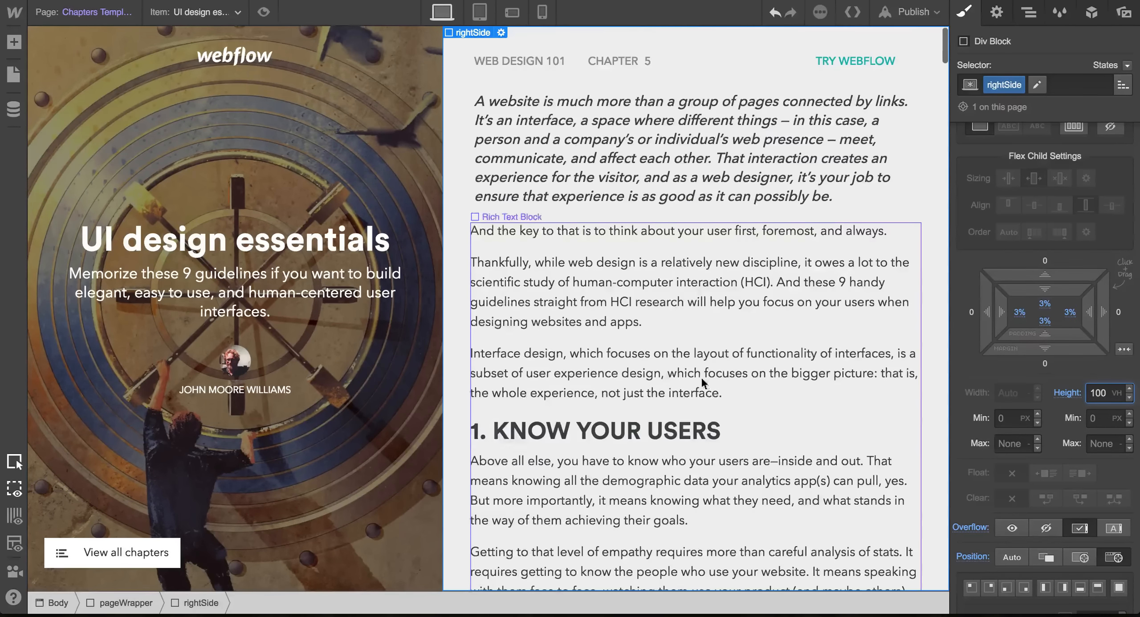
Preview the page and check how the article scrolls beside the chapter cover and how its width compares with the lede.
{"action": "left_click", "coordinate": [264, 12]}
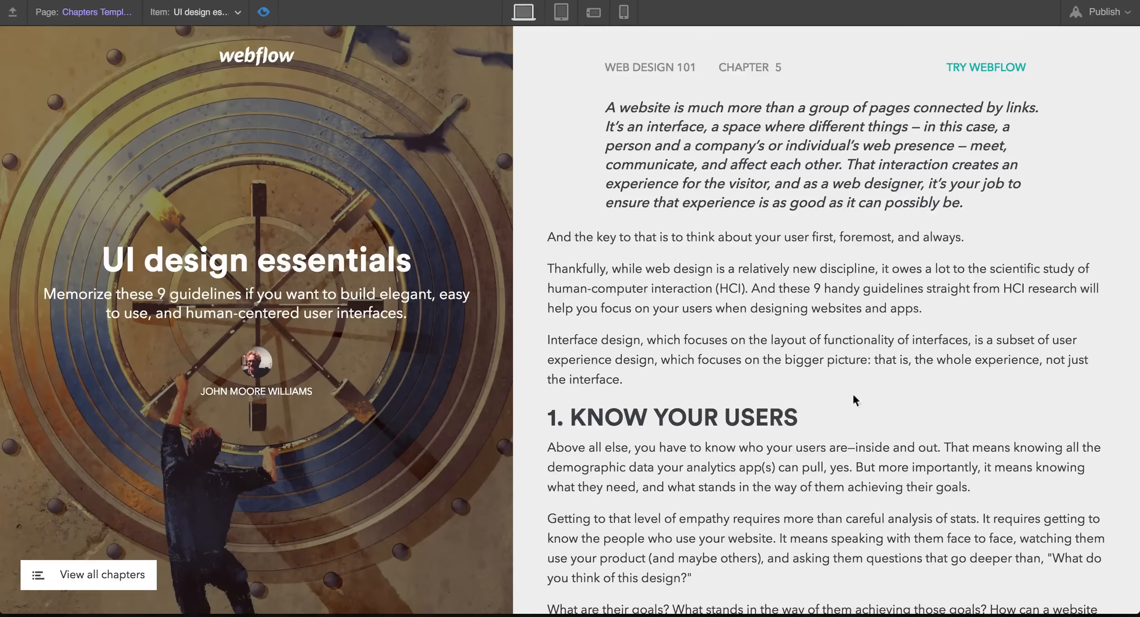
{"action": "scroll", "coordinate": [1025, 401], "scroll_direction": "down", "scroll_amount": 15}
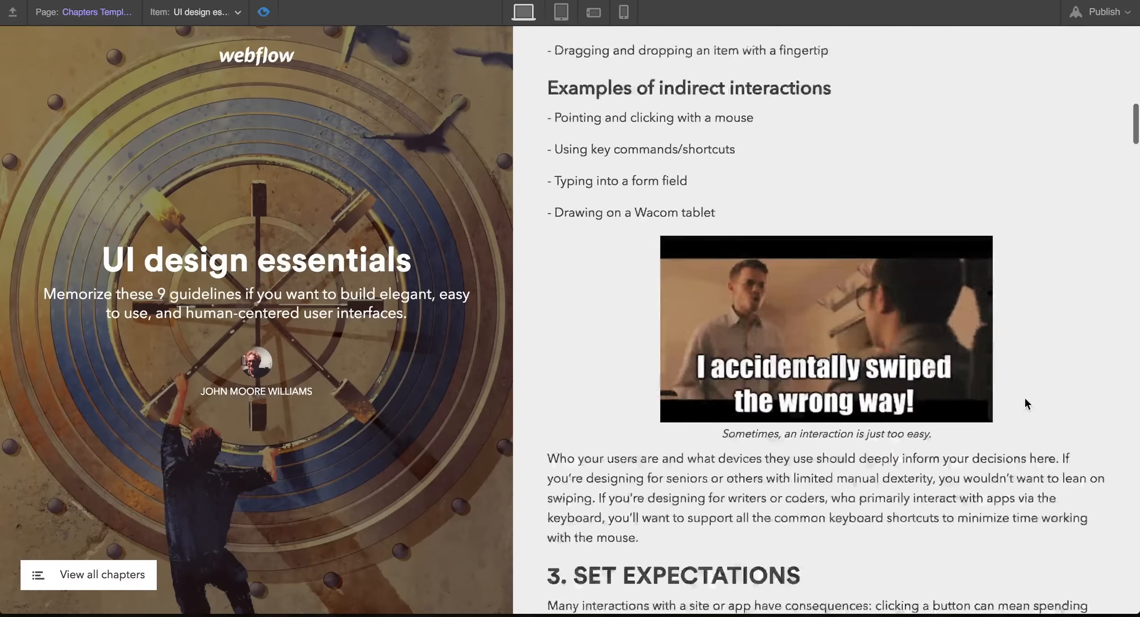
{"action": "scroll", "coordinate": [1025, 399], "scroll_direction": "down", "scroll_amount": 8}
{"action": "scroll", "coordinate": [1025, 399], "scroll_direction": "up", "scroll_amount": 20}
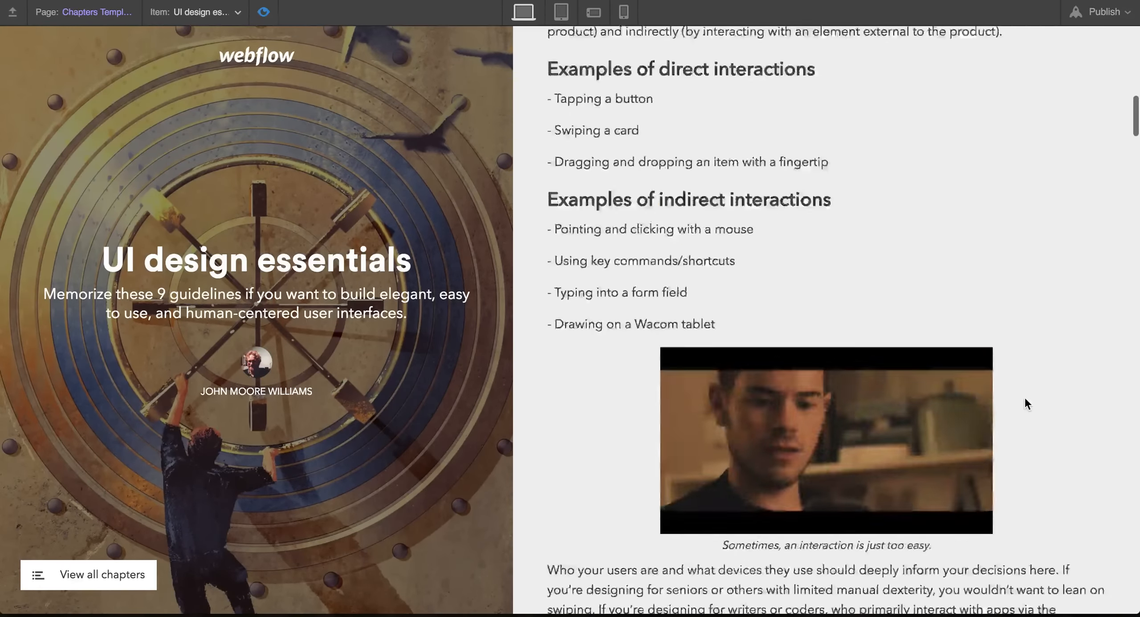
{"action": "left_click", "coordinate": [264, 13]}
{"action": "left_click", "coordinate": [266, 13]}
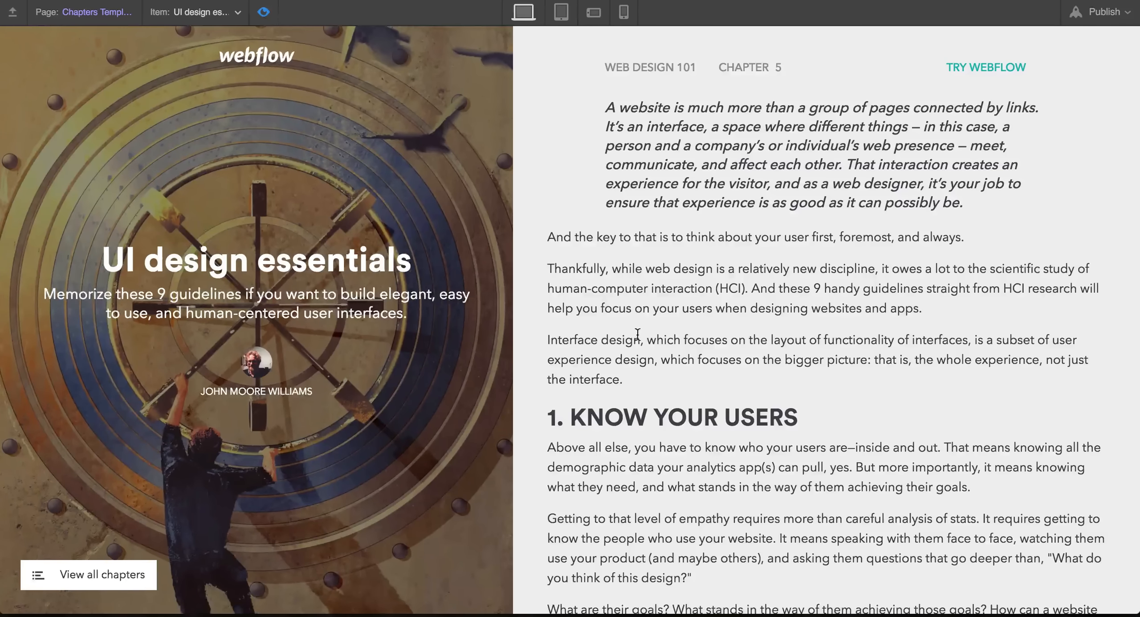
{"action": "left_click", "coordinate": [264, 12]}
Move the article's rich text block into rightSide's contentWrapper, directly below the lede's div block.
{"action": "left_click", "coordinate": [478, 231]}
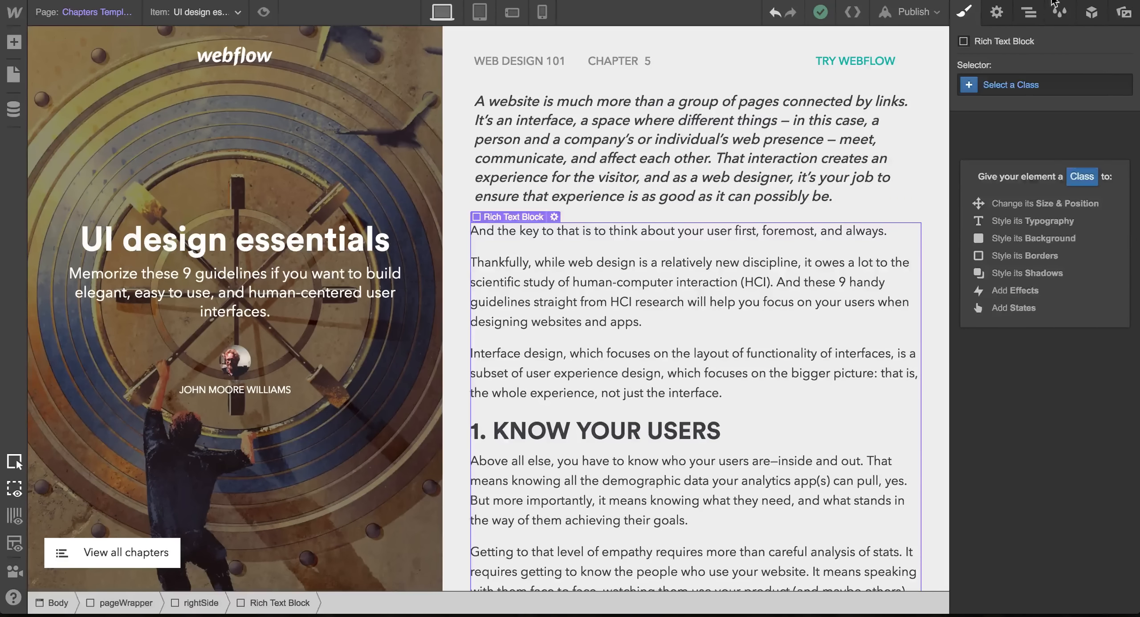
{"action": "left_click", "coordinate": [1028, 15]}
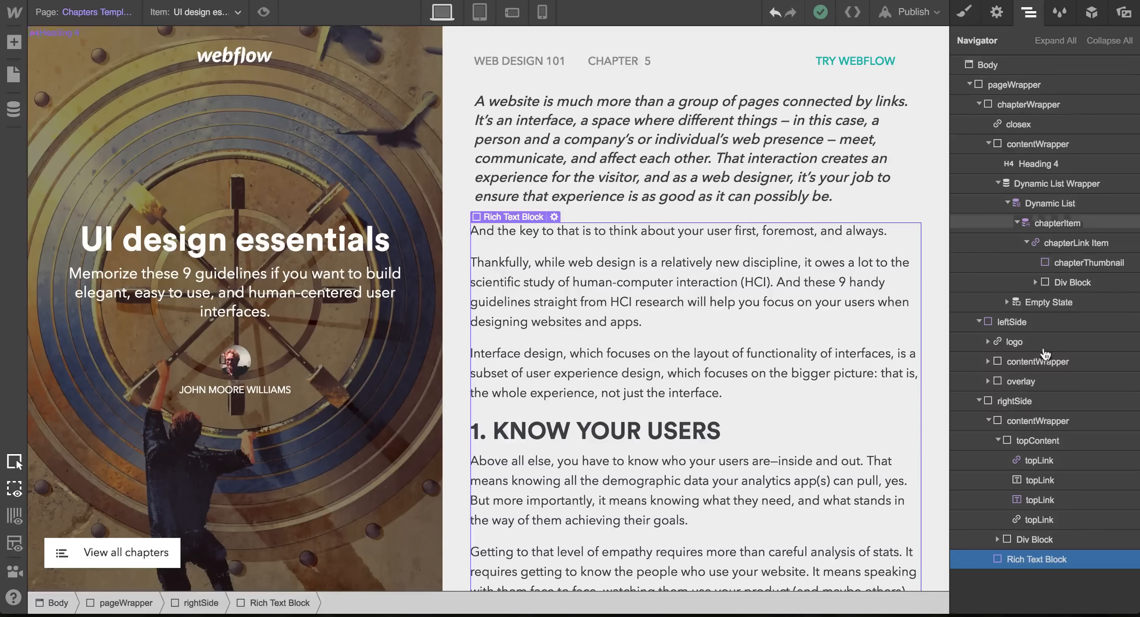
{"action": "left_click", "coordinate": [998, 442]}
{"action": "left_click_drag", "start_coordinate": [1025, 481], "coordinate": [1015, 471]}
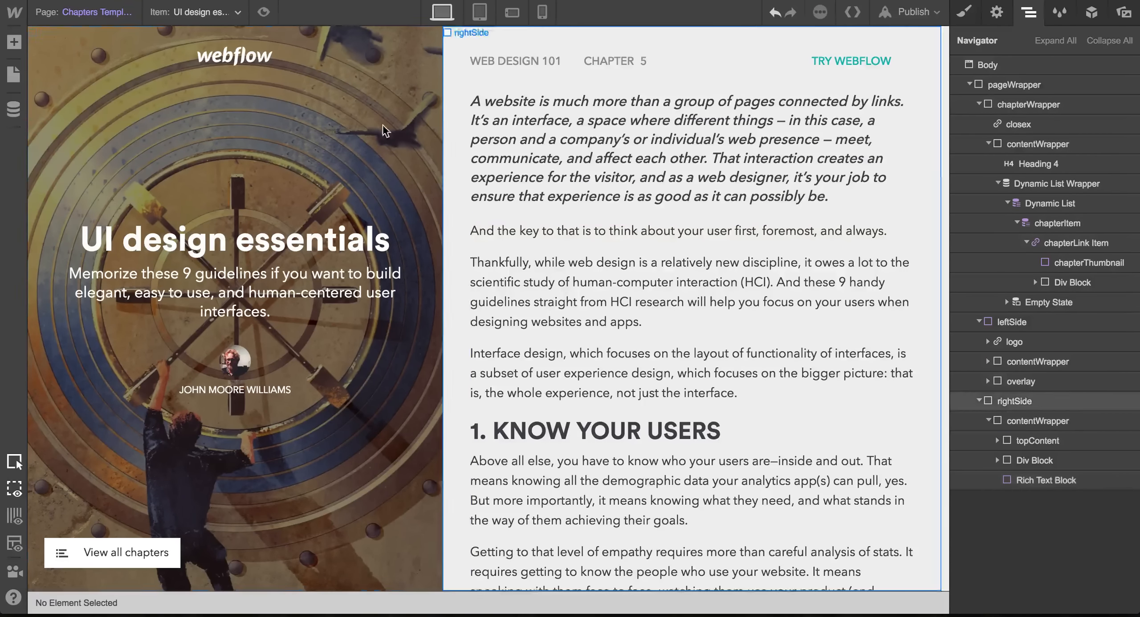
Preview the page and check the article's width and scrolling, and how far rightSide's contentWrapper extends around the article.
{"action": "left_click", "coordinate": [264, 13]}
{"action": "scroll", "coordinate": [616, 210], "scroll_direction": "down", "scroll_amount": 10}
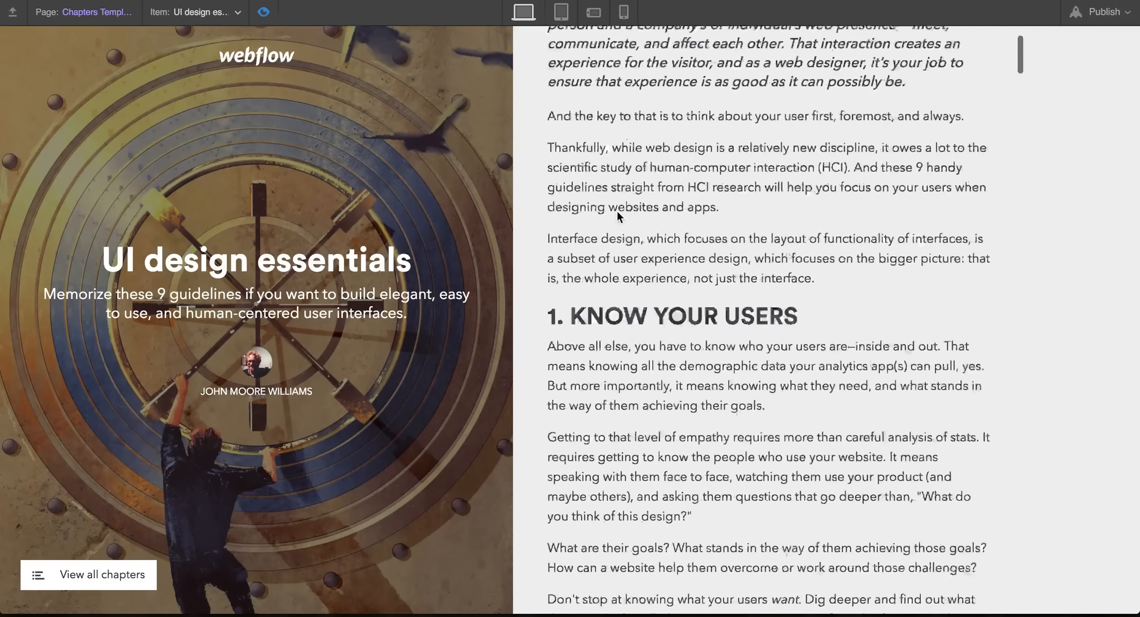
{"action": "scroll", "coordinate": [617, 209], "scroll_direction": "up", "scroll_amount": 10}
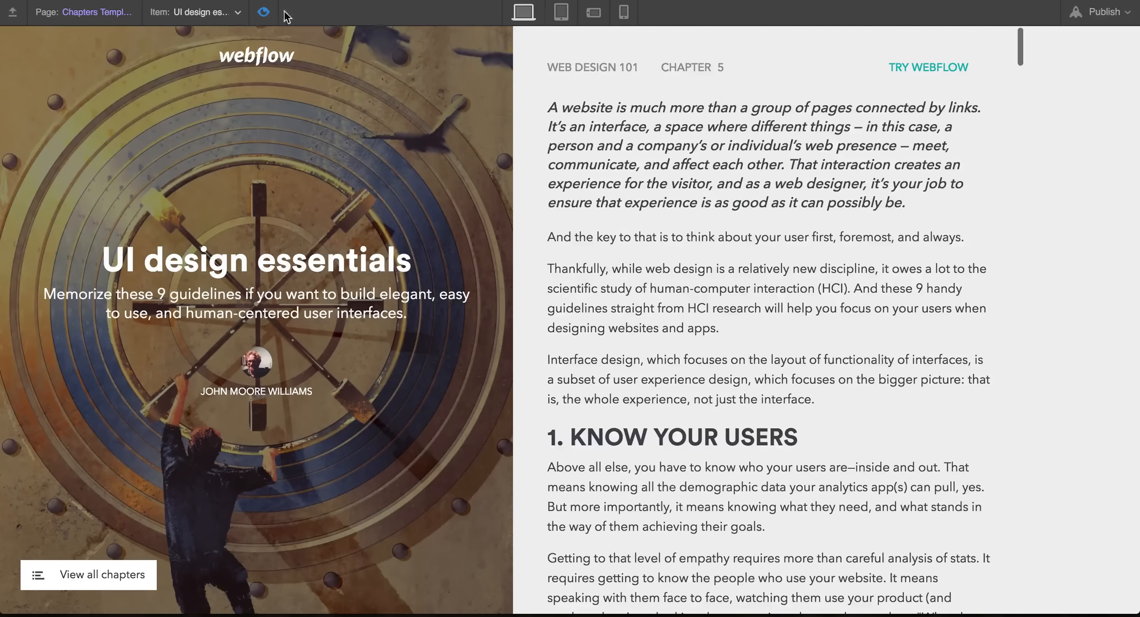
{"action": "left_click", "coordinate": [263, 12]}
{"action": "left_click", "coordinate": [889, 80]}
{"action": "scroll", "coordinate": [889, 80], "scroll_direction": "down", "scroll_amount": 15}
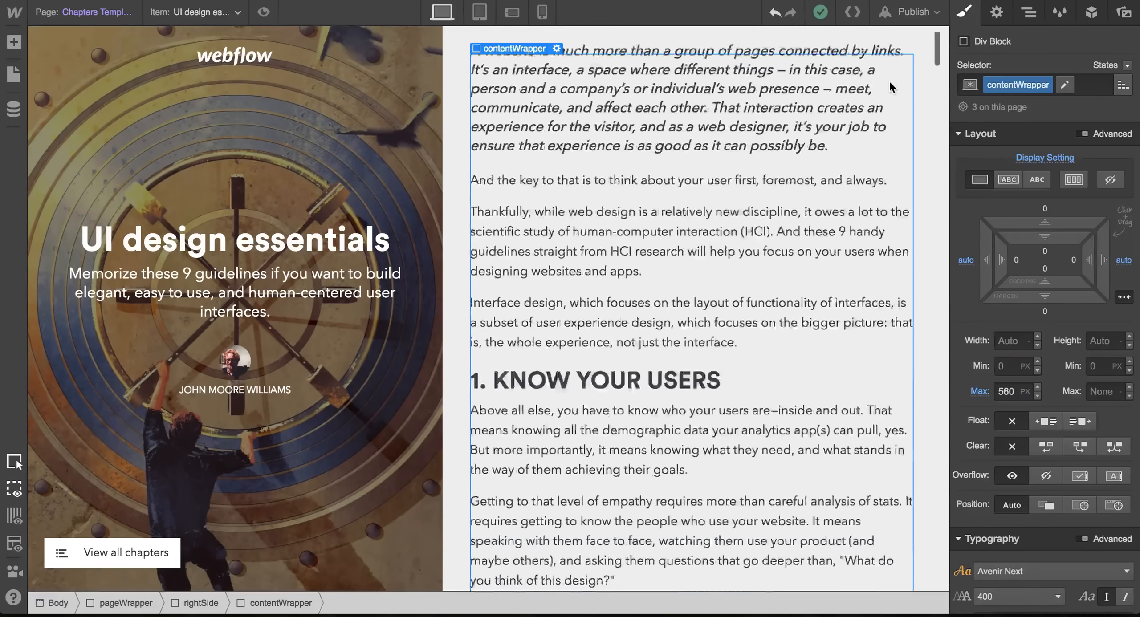
{"action": "scroll", "coordinate": [889, 80], "scroll_direction": "down", "scroll_amount": 5}
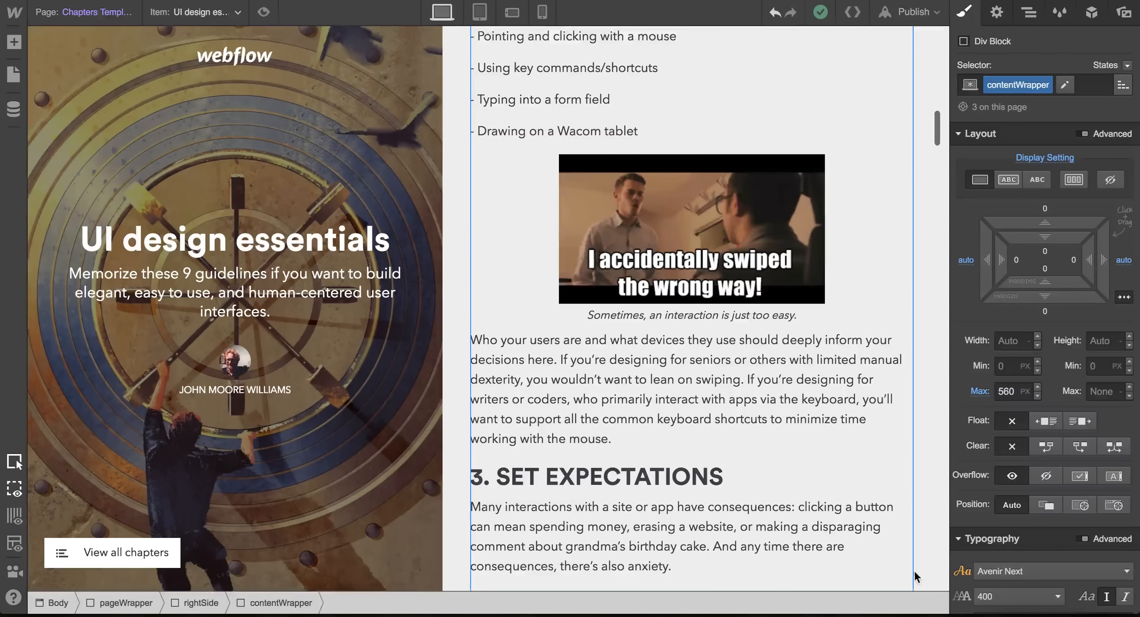
{"action": "scroll", "coordinate": [562, 488], "scroll_direction": "up", "scroll_amount": 20}
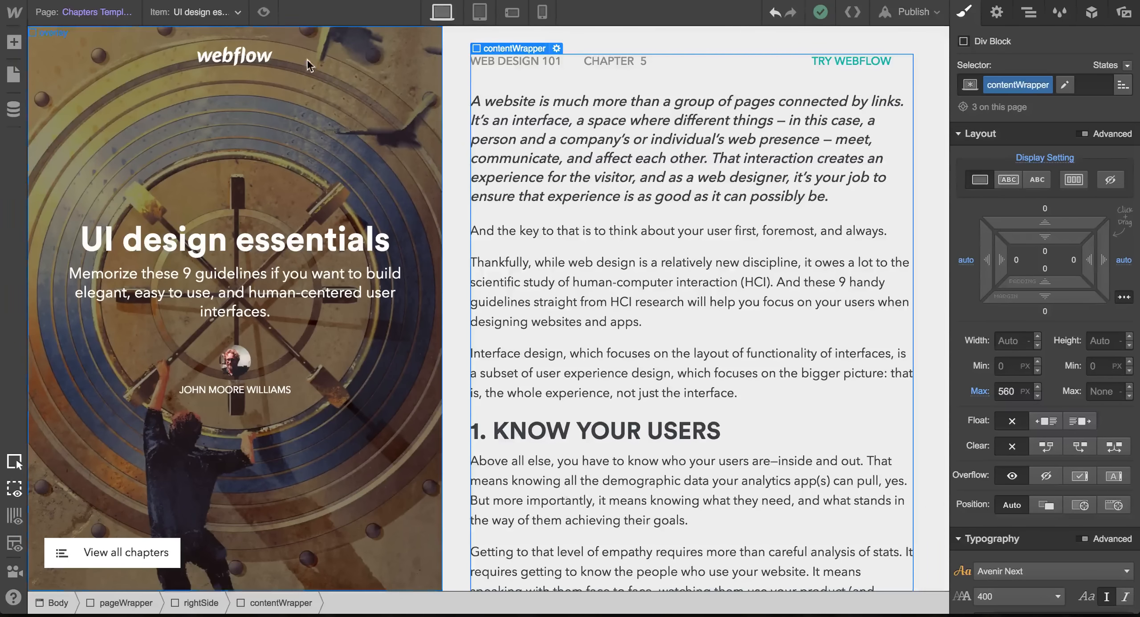
{"action": "left_click", "coordinate": [263, 11]}
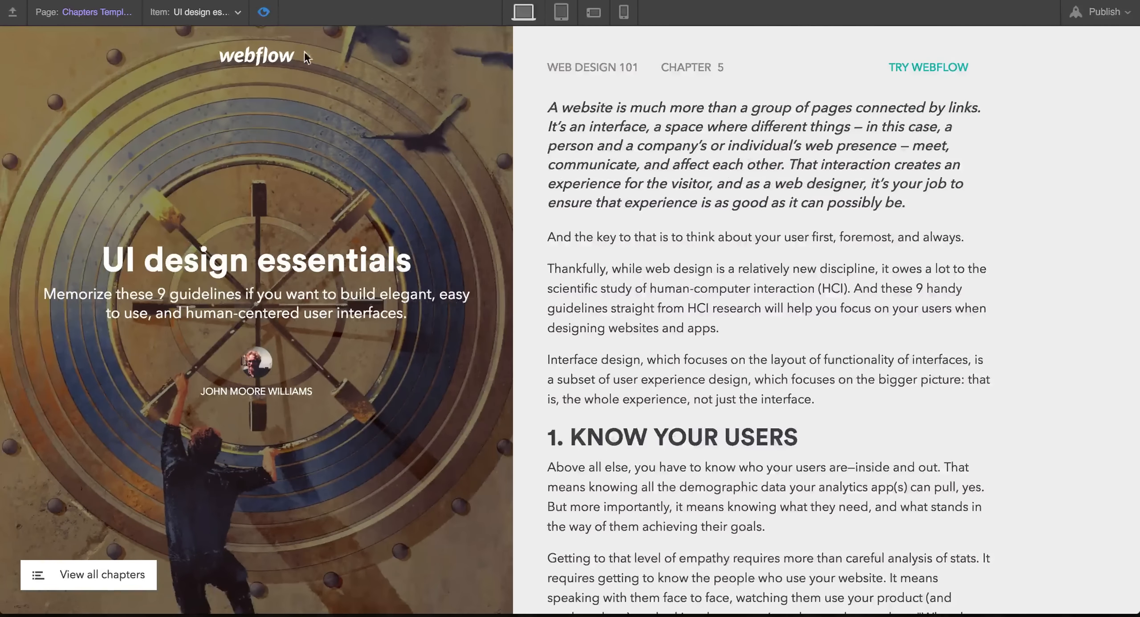
{"action": "left_click", "coordinate": [265, 14]}
Add a div block inside rightSide above its contentWrapper and give it the new class chapterNav.
{"action": "left_click", "coordinate": [15, 45]}
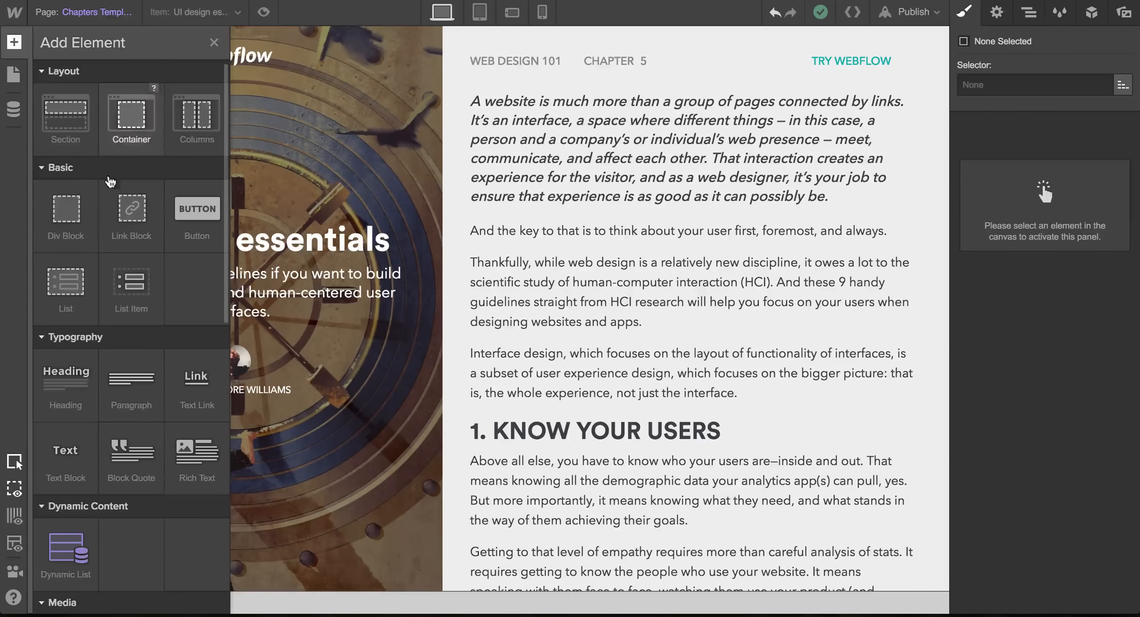
{"action": "left_click_drag", "start_coordinate": [56, 221], "coordinate": [1022, 480]}
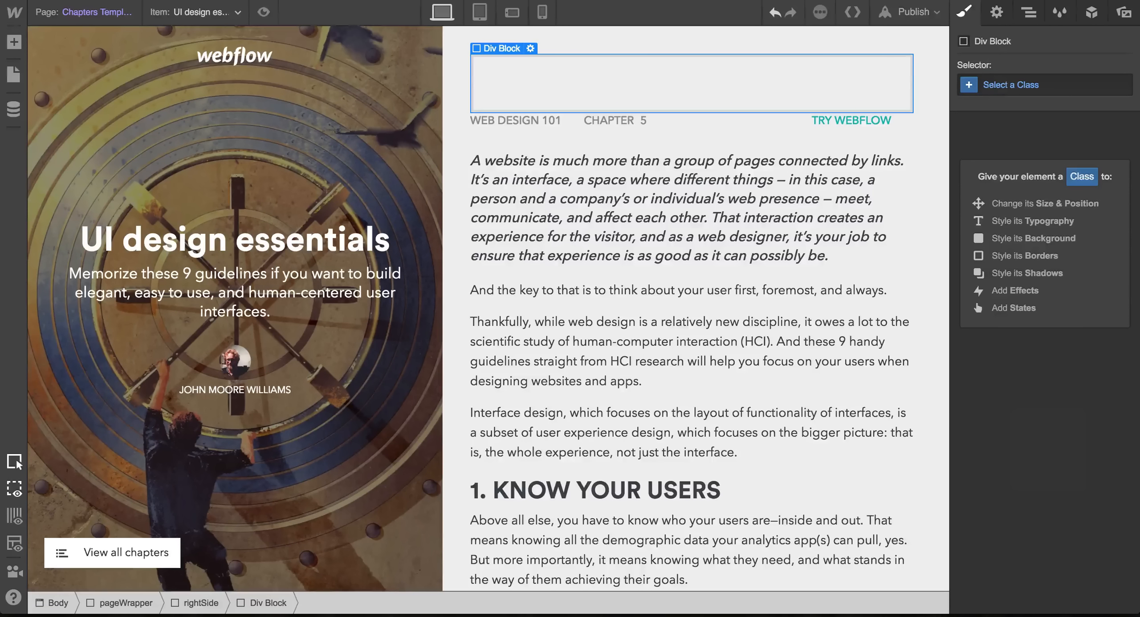
{"action": "left_click", "coordinate": [997, 83]}
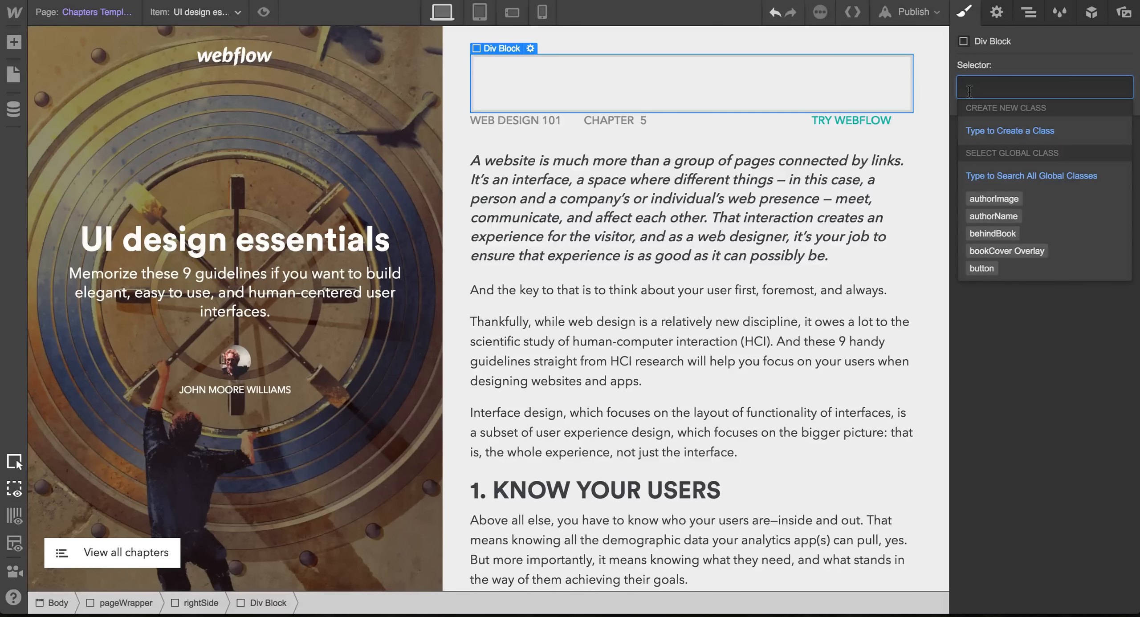
{"action": "type", "text": "chapter"}
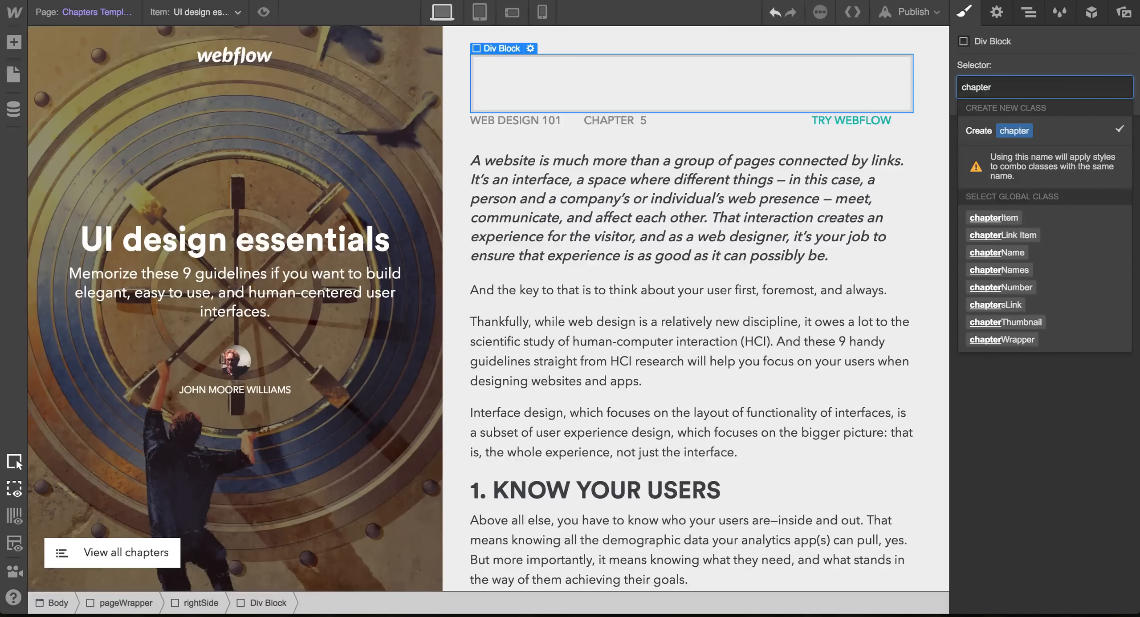
{"action": "type", "text": "Nav"}
{"action": "key", "text": "Return"}
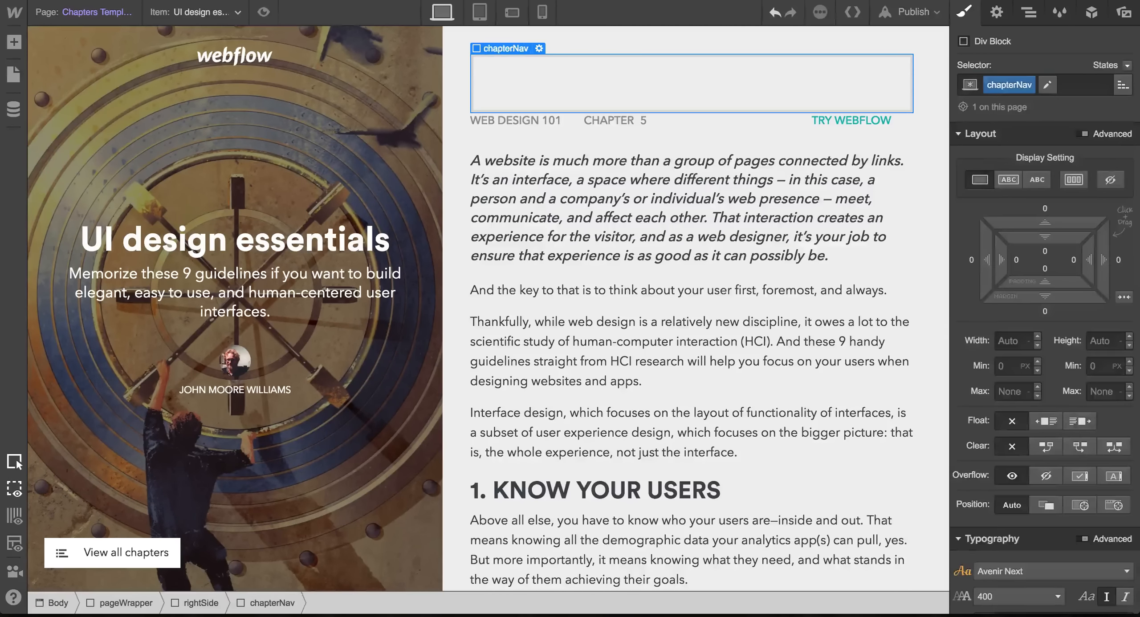
Set chapterNav's position to Fixed at the bottom right and its width to 55%.
{"action": "scroll", "coordinate": [1078, 365], "scroll_direction": "down", "scroll_amount": 5}
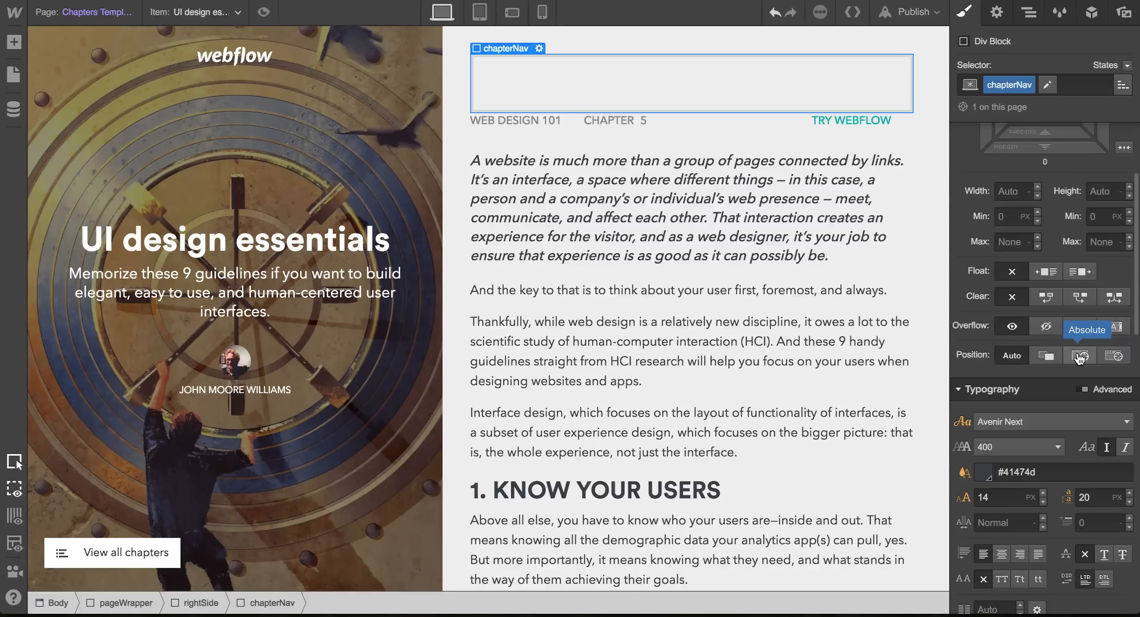
{"action": "left_click", "coordinate": [1110, 355]}
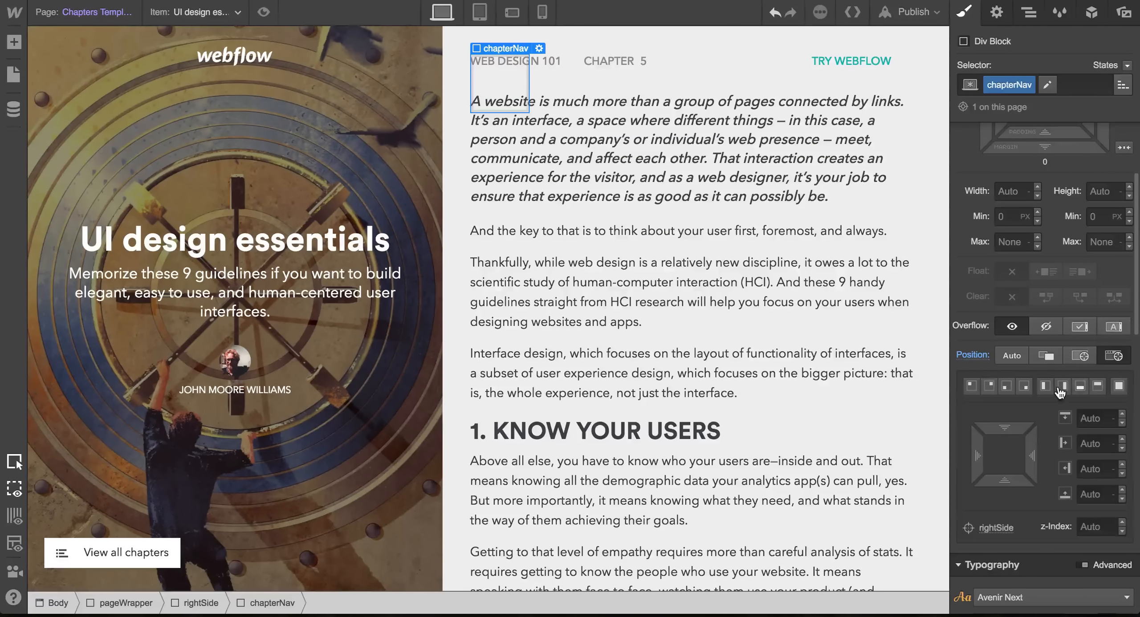
{"action": "left_click", "coordinate": [1025, 386]}
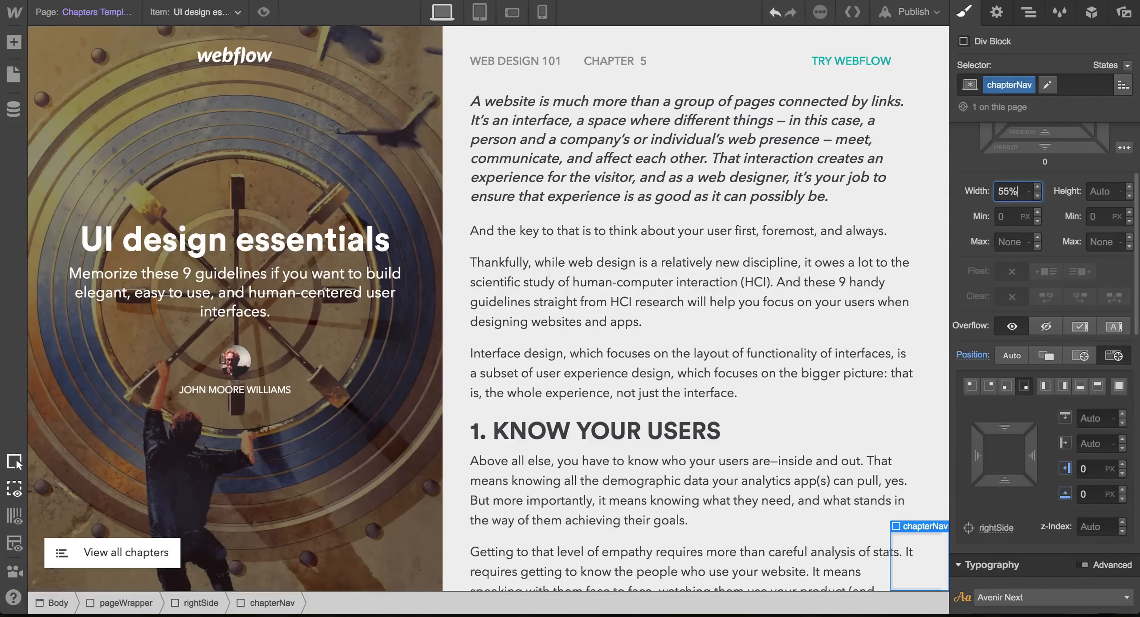
{"action": "key", "text": "Return"}
{"action": "scroll", "coordinate": [812, 294], "scroll_direction": "down", "scroll_amount": 3}
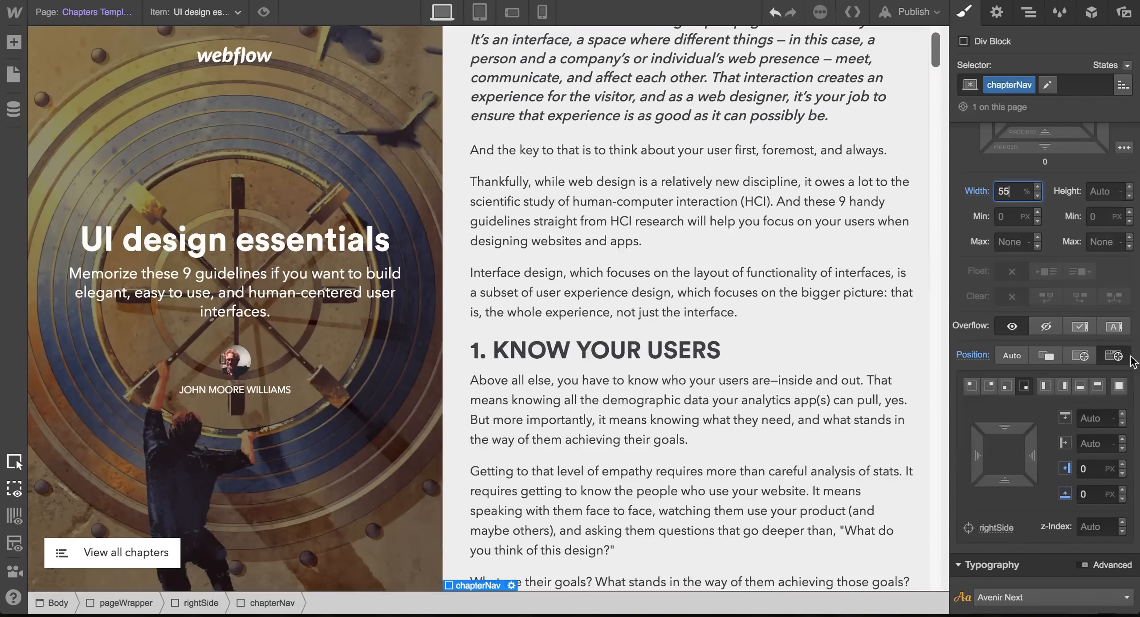
Give chapterNav 8 px of top and bottom padding and a white background.
{"action": "scroll", "coordinate": [1085, 390], "scroll_direction": "down", "scroll_amount": 5}
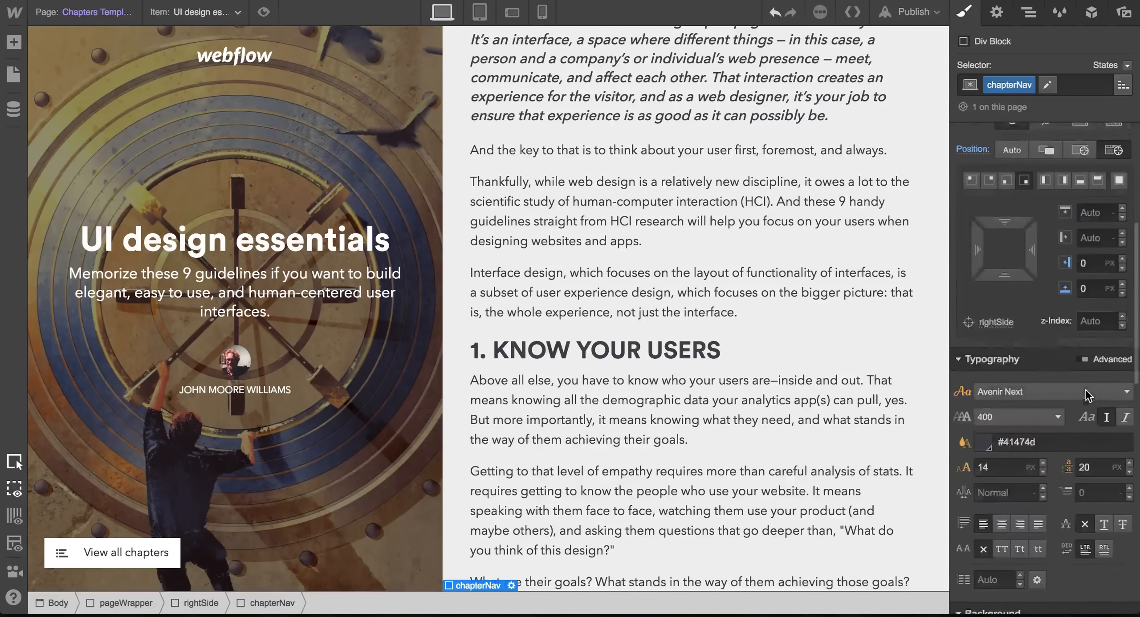
{"action": "scroll", "coordinate": [1086, 390], "scroll_direction": "up", "scroll_amount": 8}
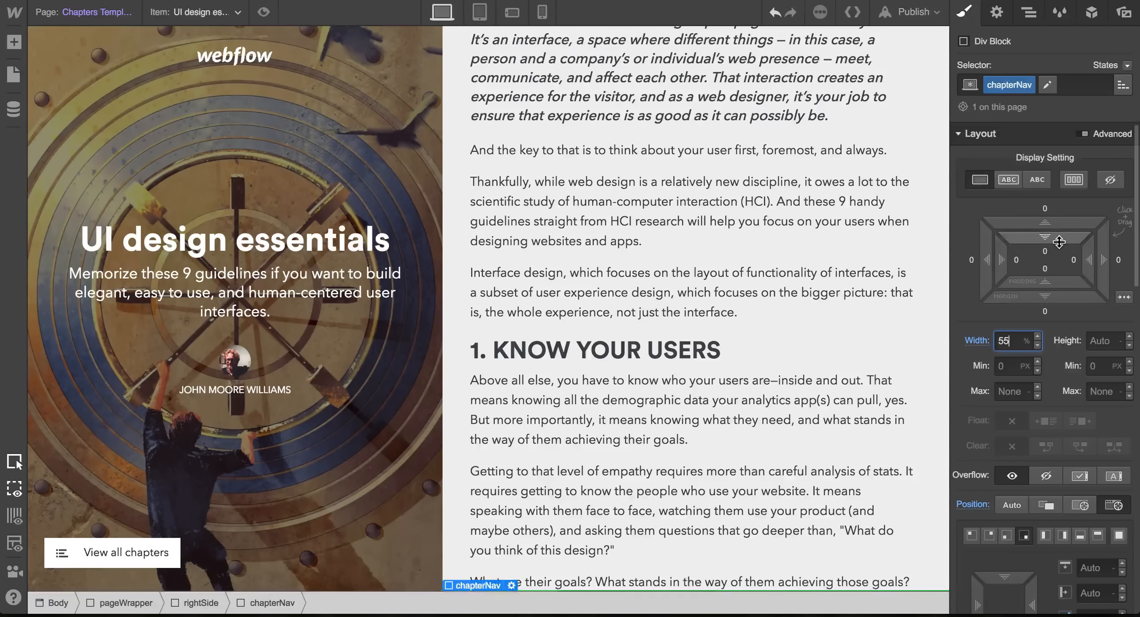
{"action": "left_click_drag", "start_coordinate": [1059, 242], "coordinate": [1064, 259]}
{"action": "scroll", "coordinate": [1048, 415], "scroll_direction": "down", "scroll_amount": 10}
{"action": "scroll", "coordinate": [1055, 392], "scroll_direction": "down", "scroll_amount": 2}
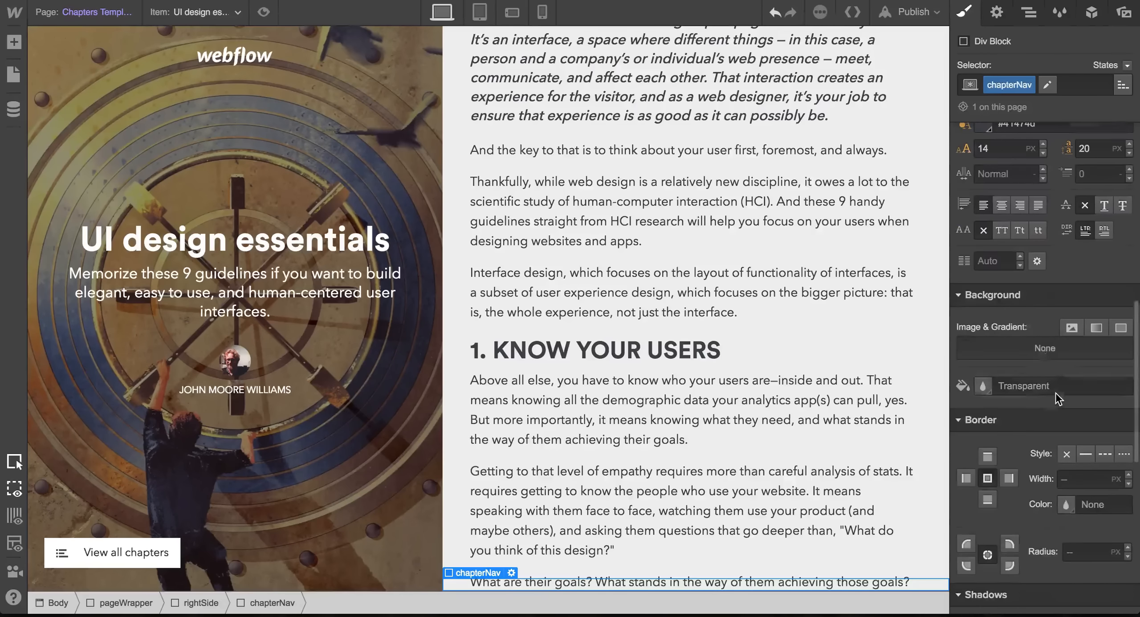
{"action": "left_click", "coordinate": [983, 383]}
{"action": "left_click_drag", "start_coordinate": [1034, 215], "coordinate": [954, 142]}
{"action": "left_click", "coordinate": [1117, 147]}
Add a solid top border in #d8d8d8 to chapterNav.
{"action": "scroll", "coordinate": [987, 418], "scroll_direction": "down", "scroll_amount": 2}
{"action": "left_click", "coordinate": [1086, 415]}
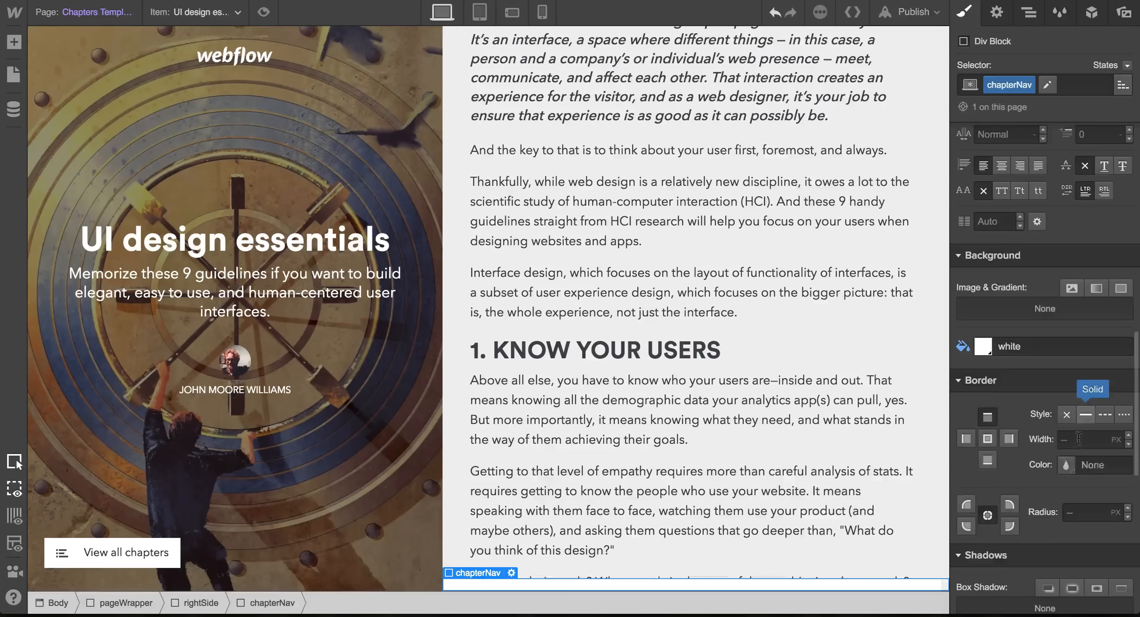
{"action": "left_click", "coordinate": [1066, 465]}
{"action": "left_click", "coordinate": [1030, 281]}
{"action": "left_click_drag", "start_coordinate": [983, 270], "coordinate": [964, 255]}
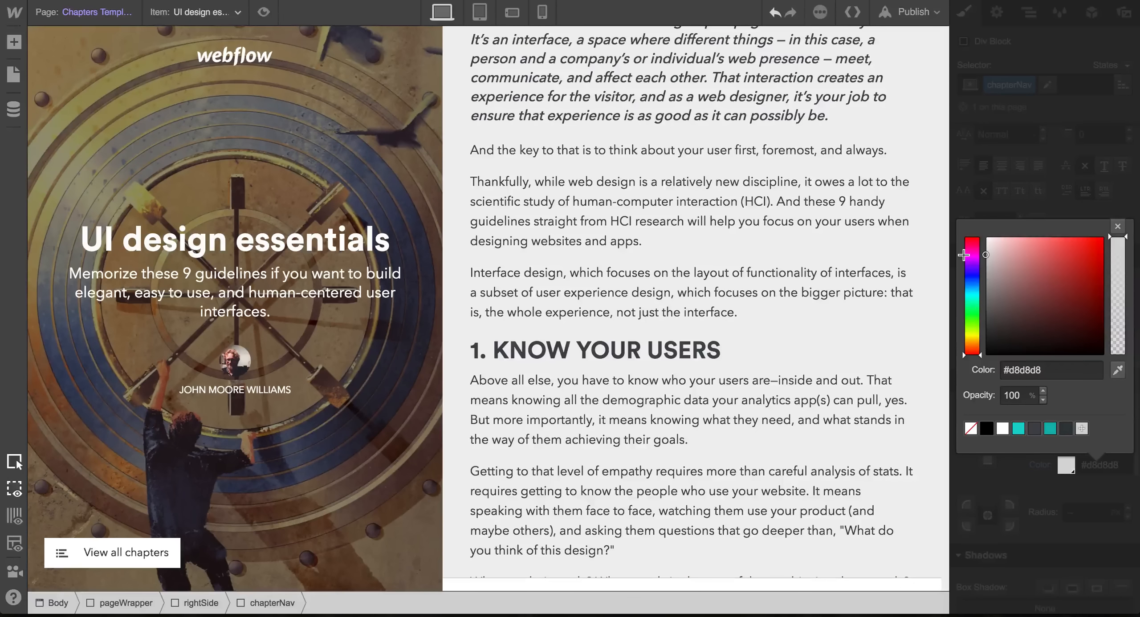
{"action": "left_click", "coordinate": [1116, 231]}
Add a row with three equal columns inside chapterNav.
{"action": "scroll", "coordinate": [1096, 311], "scroll_direction": "up", "scroll_amount": 10}
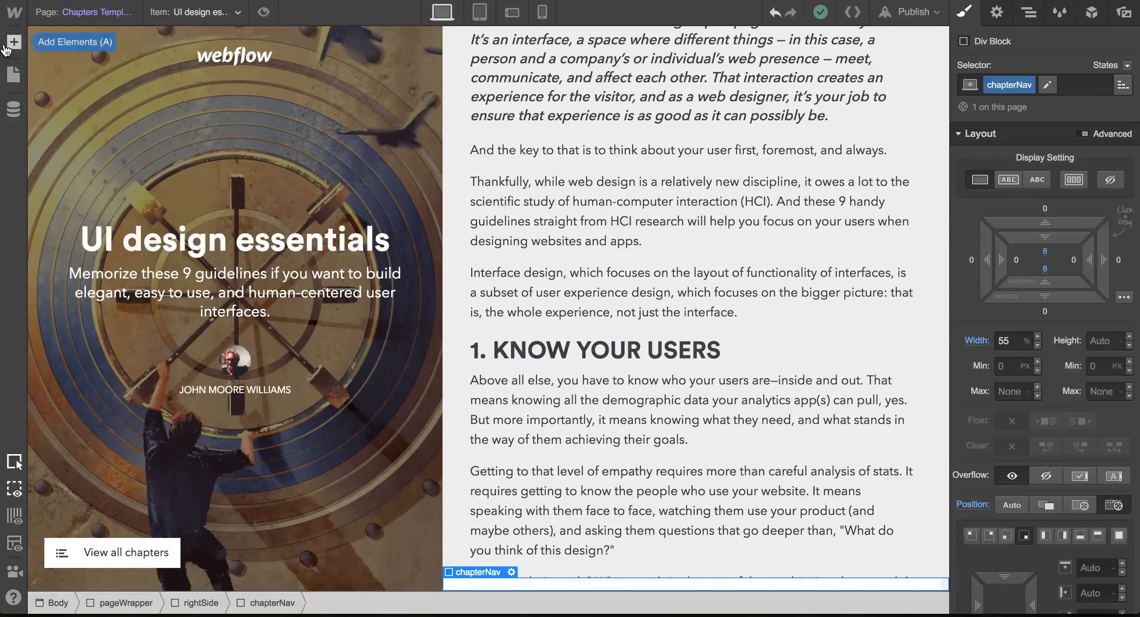
{"action": "left_click", "coordinate": [13, 42]}
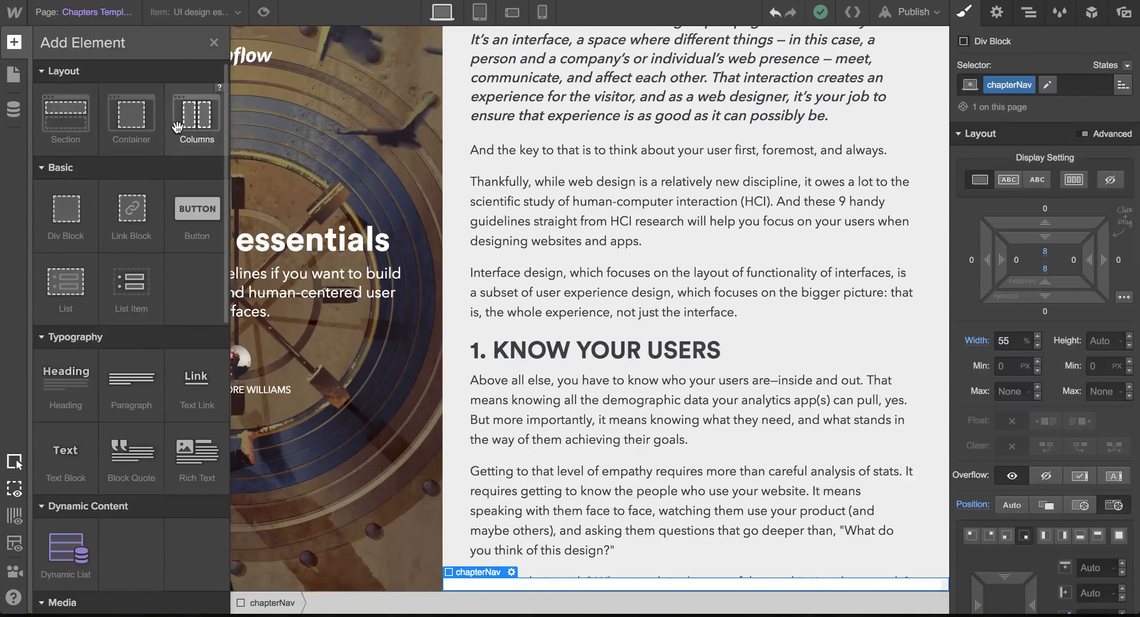
{"action": "left_click_drag", "start_coordinate": [177, 127], "coordinate": [556, 581]}
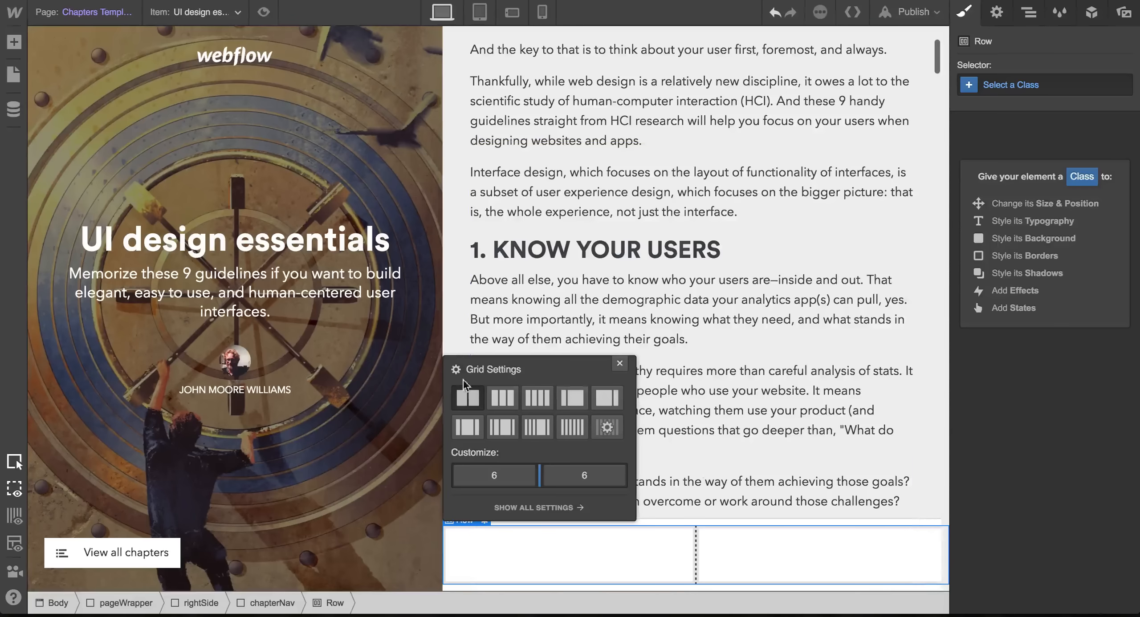
{"action": "left_click", "coordinate": [503, 397]}
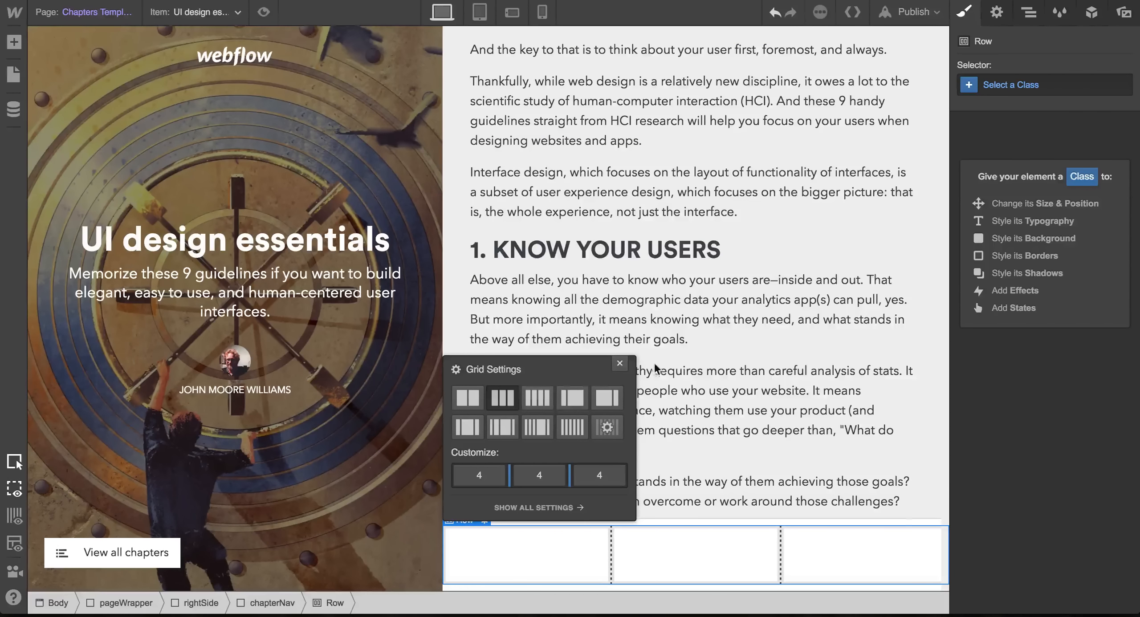
{"action": "left_click", "coordinate": [619, 363]}
Move chapterNav out of rightSide so it sits directly in pageWrapper, and inspect its columns.
{"action": "scroll", "coordinate": [844, 348], "scroll_direction": "down", "scroll_amount": 4}
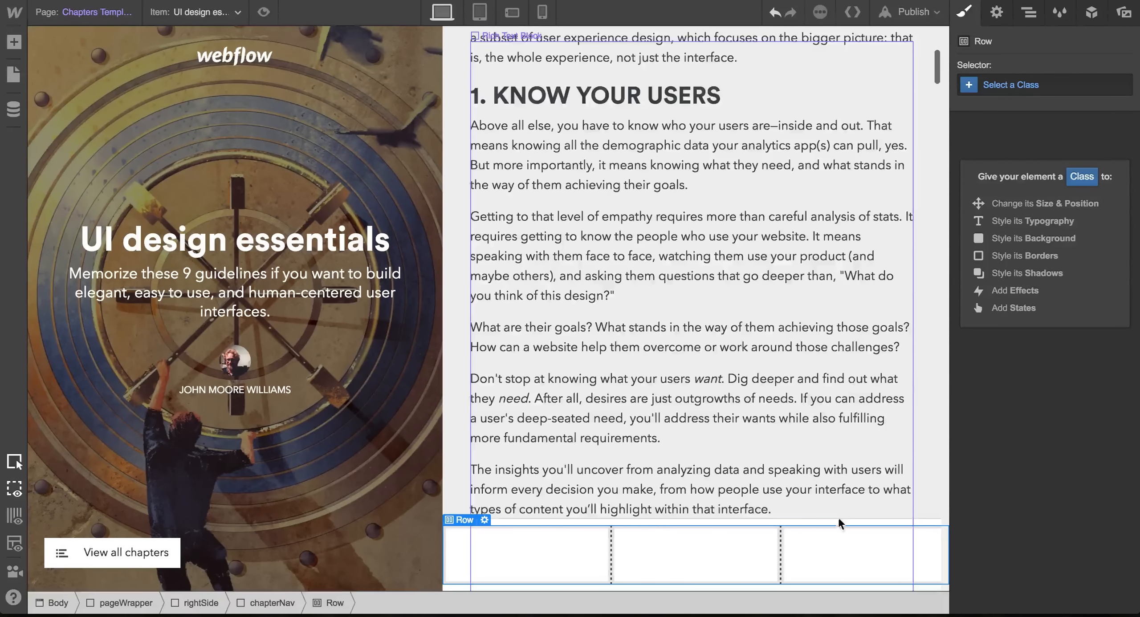
{"action": "left_click", "coordinate": [930, 557]}
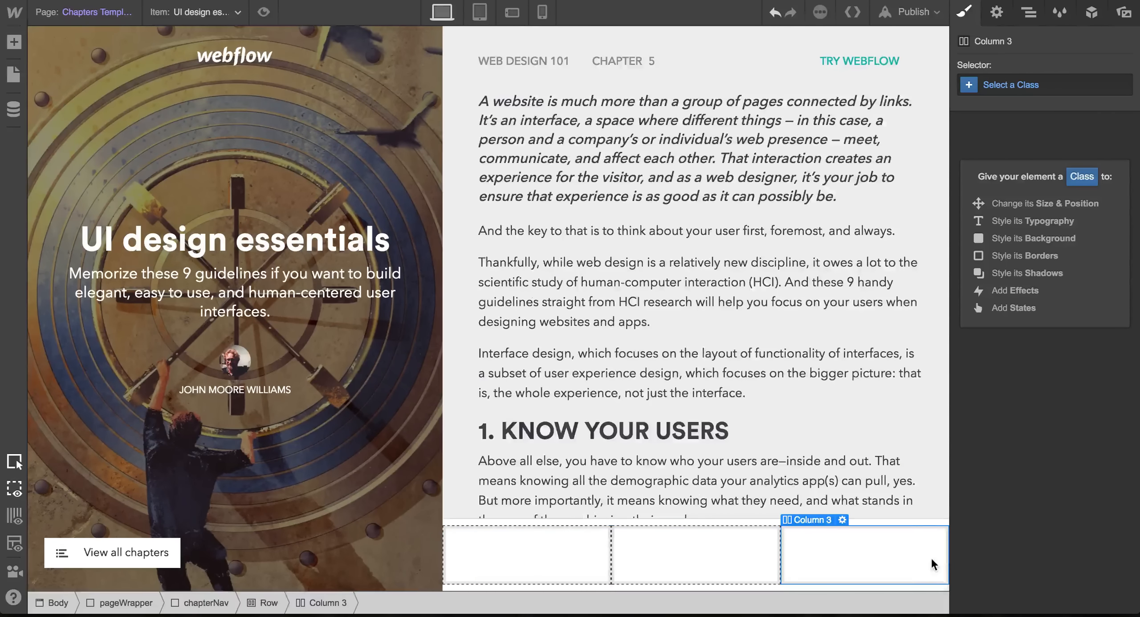
{"action": "left_click", "coordinate": [693, 565]}
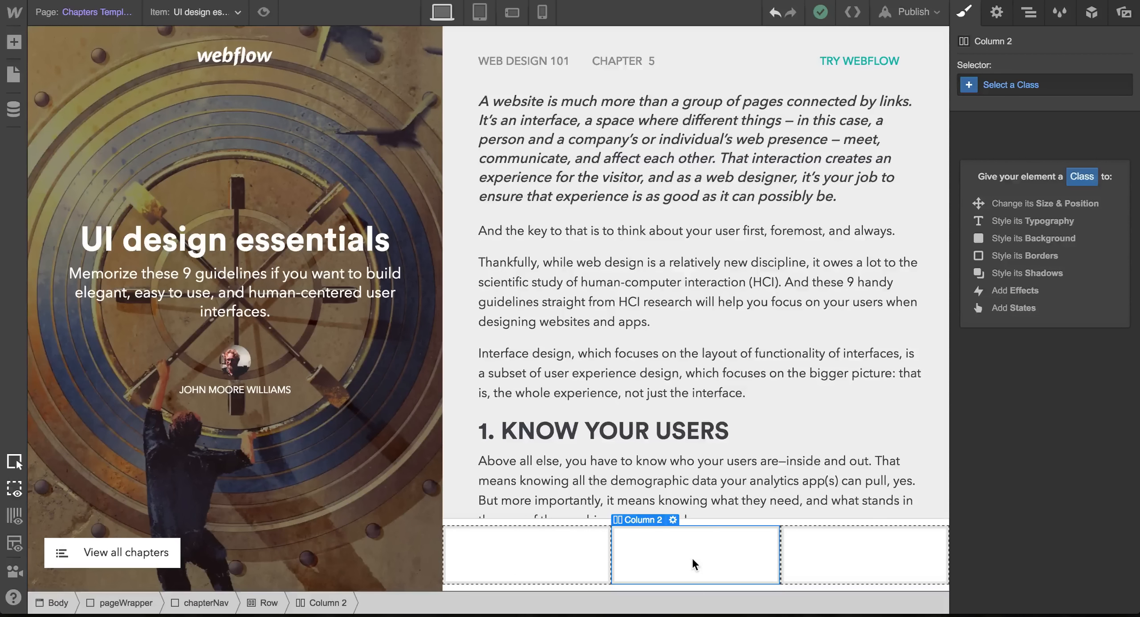
Add a div block inside the first column of the chapterNav row.
{"action": "left_click", "coordinate": [541, 551]}
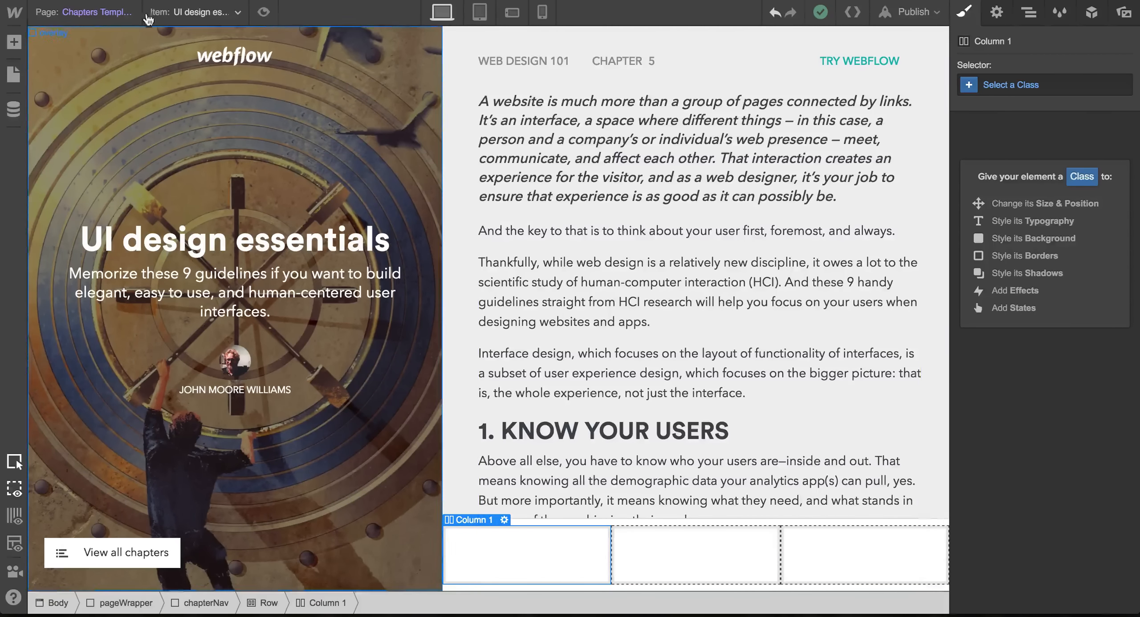
{"action": "left_click", "coordinate": [14, 42]}
{"action": "scroll", "coordinate": [66, 204], "scroll_direction": "down", "scroll_amount": 1}
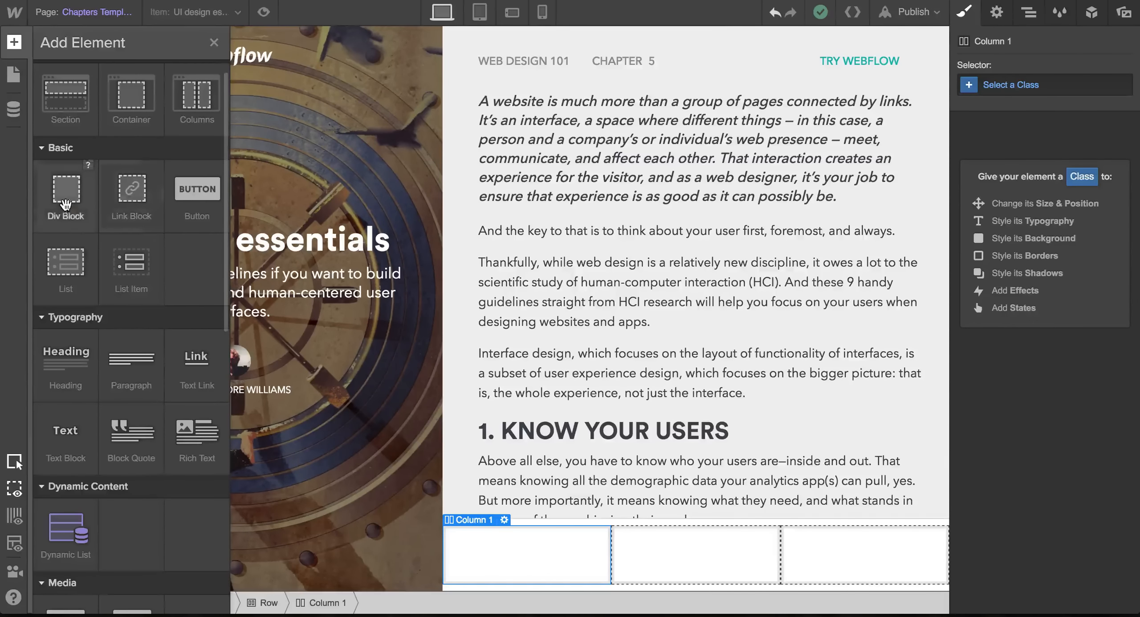
{"action": "left_click_drag", "start_coordinate": [66, 204], "coordinate": [523, 557]}
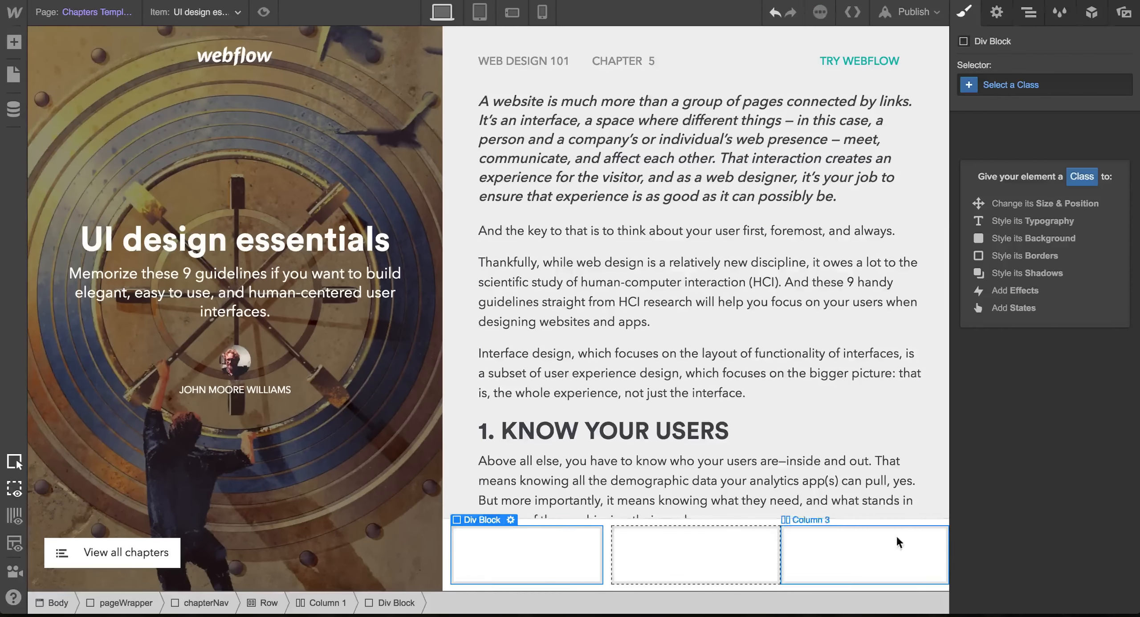
Add a text block reading "Previous Chapter" inside the div block in chapterNav's first column.
{"action": "key", "text": "a"}
{"action": "left_click", "coordinate": [558, 565]}
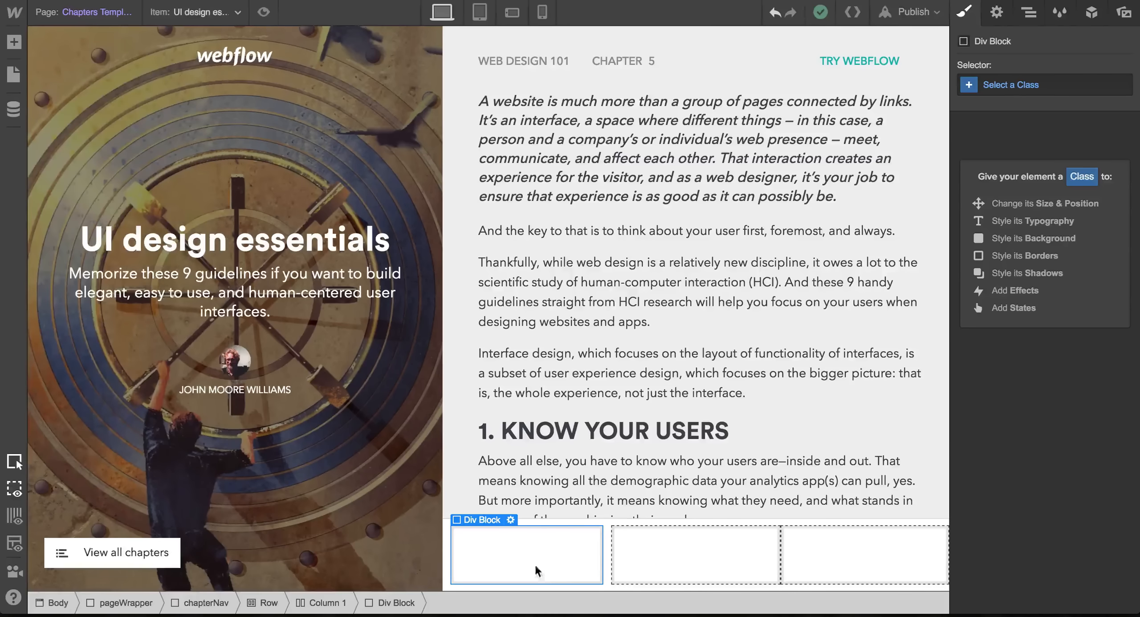
{"action": "left_click", "coordinate": [14, 42]}
{"action": "scroll", "coordinate": [66, 311], "scroll_direction": "down", "scroll_amount": 1}
{"action": "left_click_drag", "start_coordinate": [67, 494], "coordinate": [516, 552]}
{"action": "double_click", "coordinate": [505, 535]}
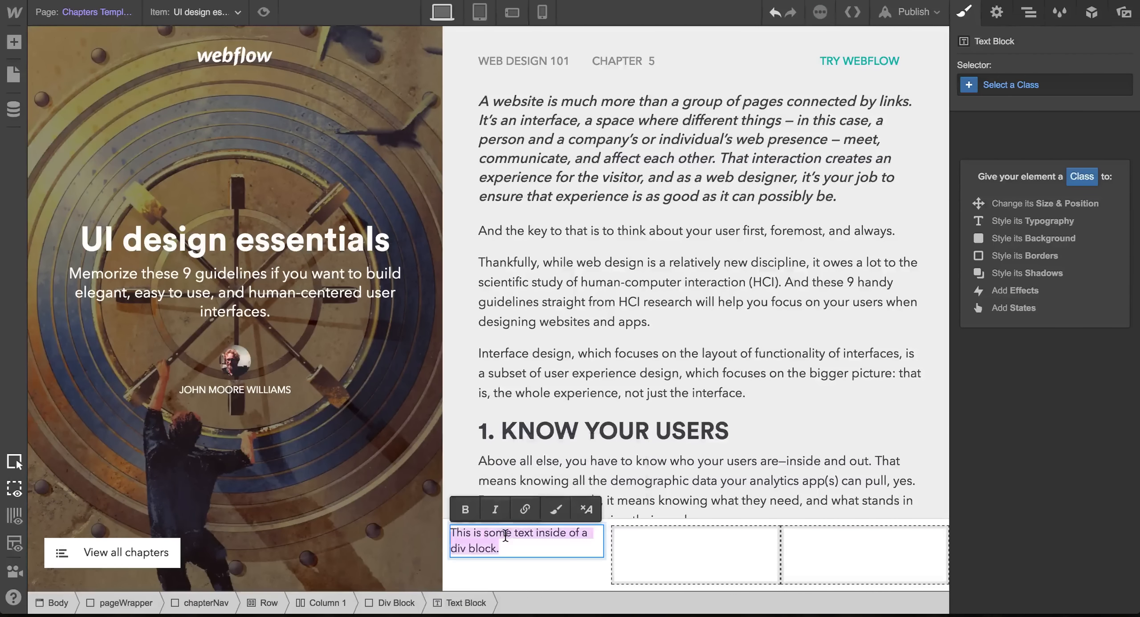
{"action": "type", "text": "Previous Chapter"}
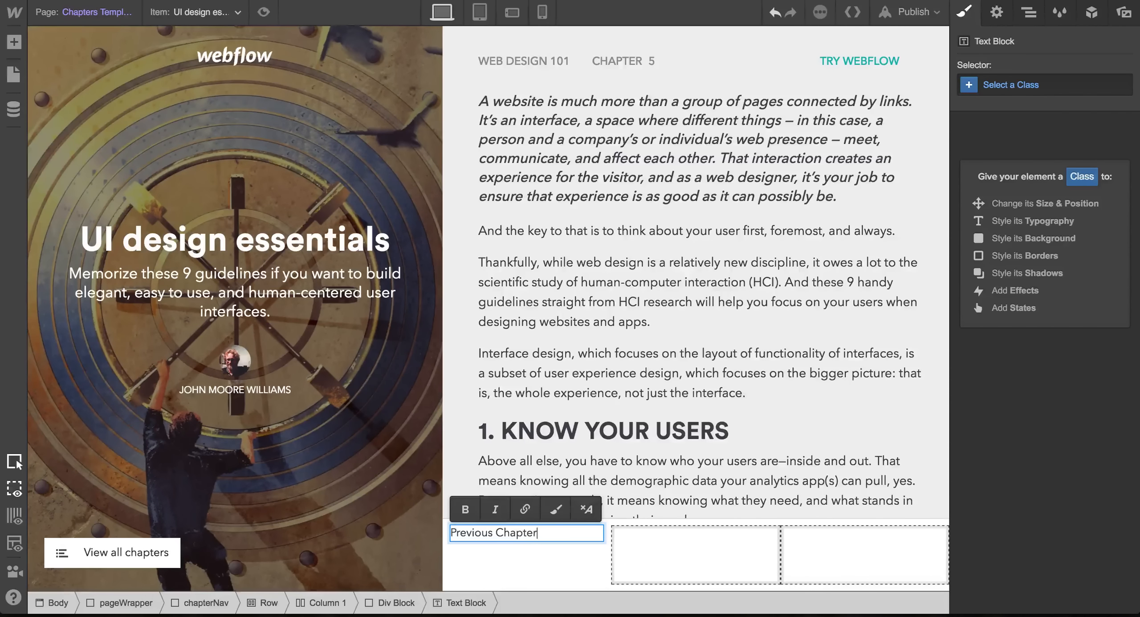
{"action": "left_click", "coordinate": [537, 569]}
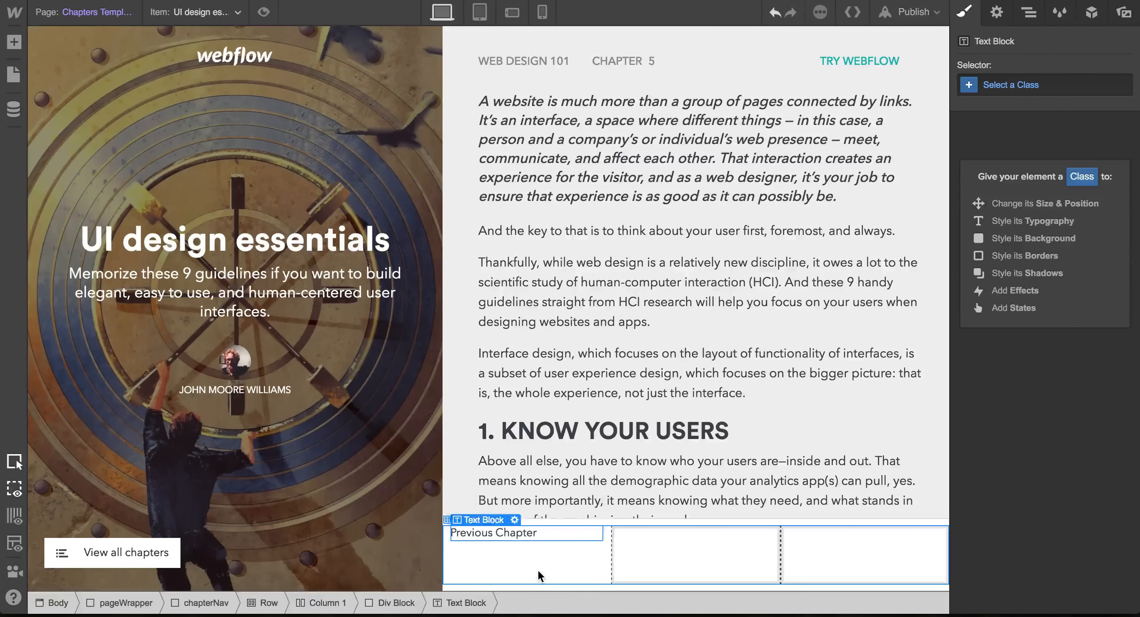
Give the "Previous Chapter" text block a new class named prevnext.
{"action": "left_click", "coordinate": [502, 532]}
{"action": "left_click", "coordinate": [1026, 96]}
{"action": "type", "text": "pre"}
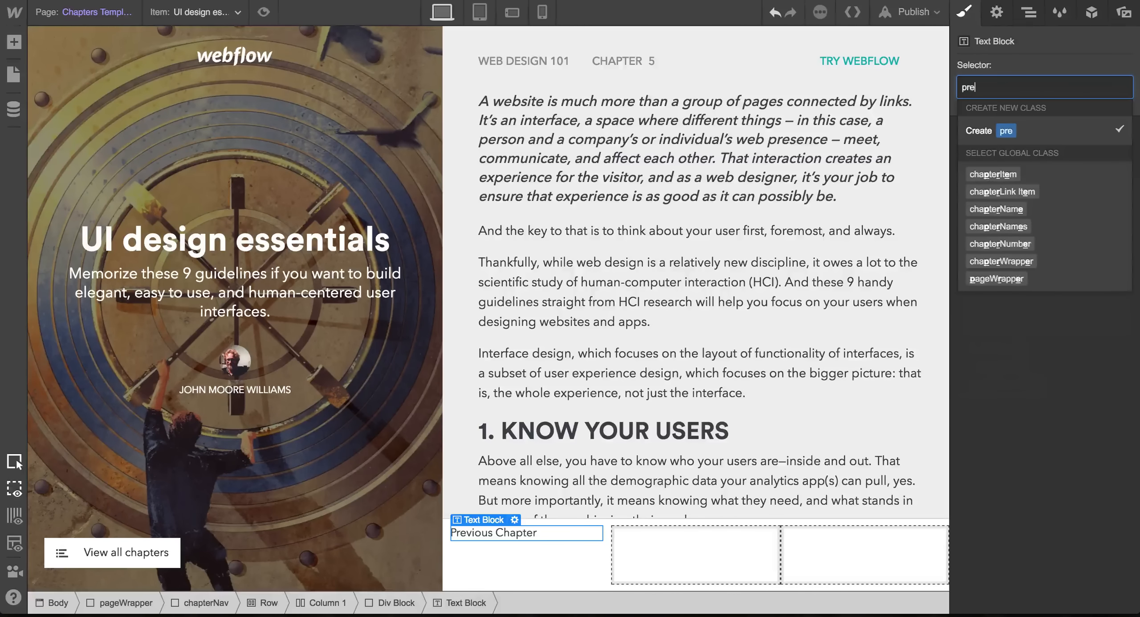
{"action": "type", "text": "vnext"}
{"action": "key", "text": "Return"}
Style prevnext as uppercase 12 px text, weight 500 - Medium, color #7a7a7a, with a 3 px bottom margin.
{"action": "scroll", "coordinate": [1062, 359], "scroll_direction": "down", "scroll_amount": 5}
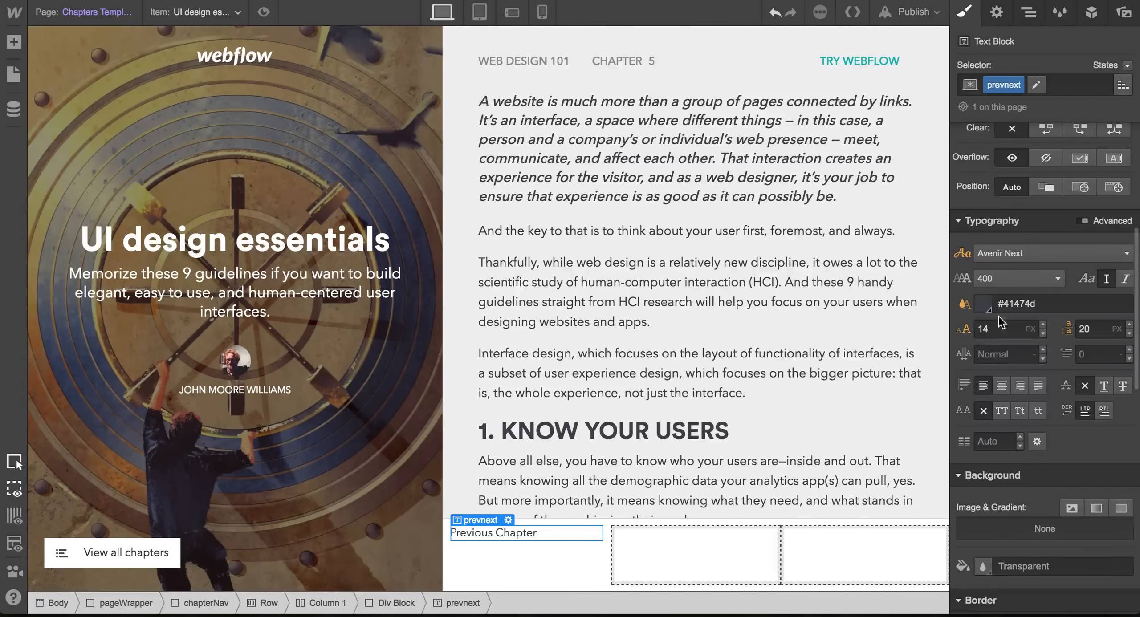
{"action": "left_click", "coordinate": [1002, 411]}
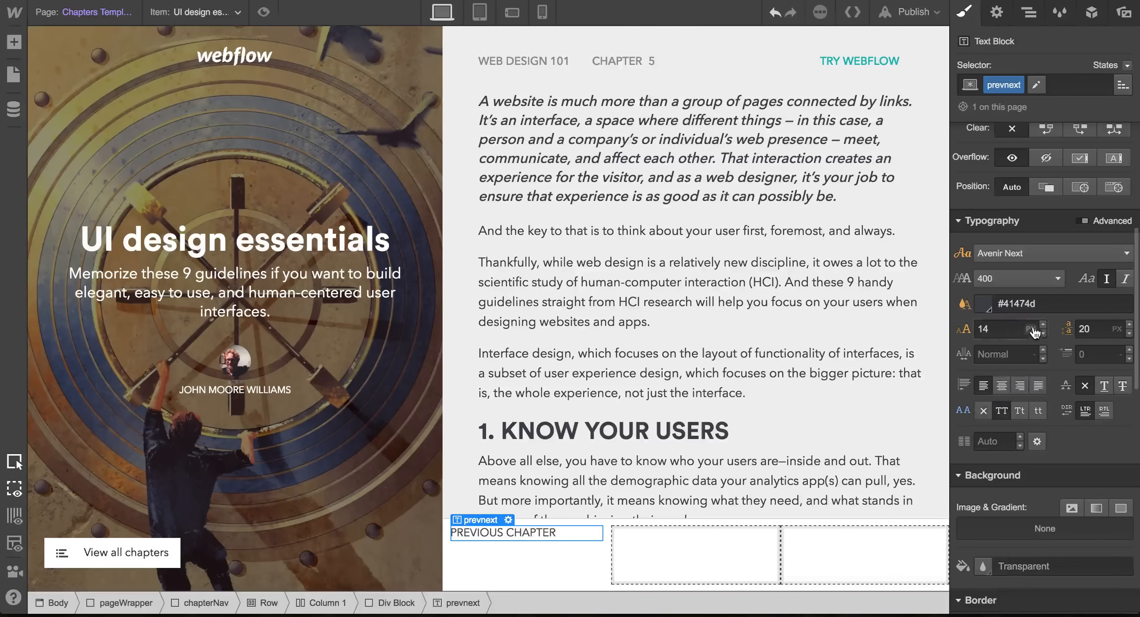
{"action": "left_click", "coordinate": [1043, 333]}
{"action": "left_click", "coordinate": [1043, 333]}
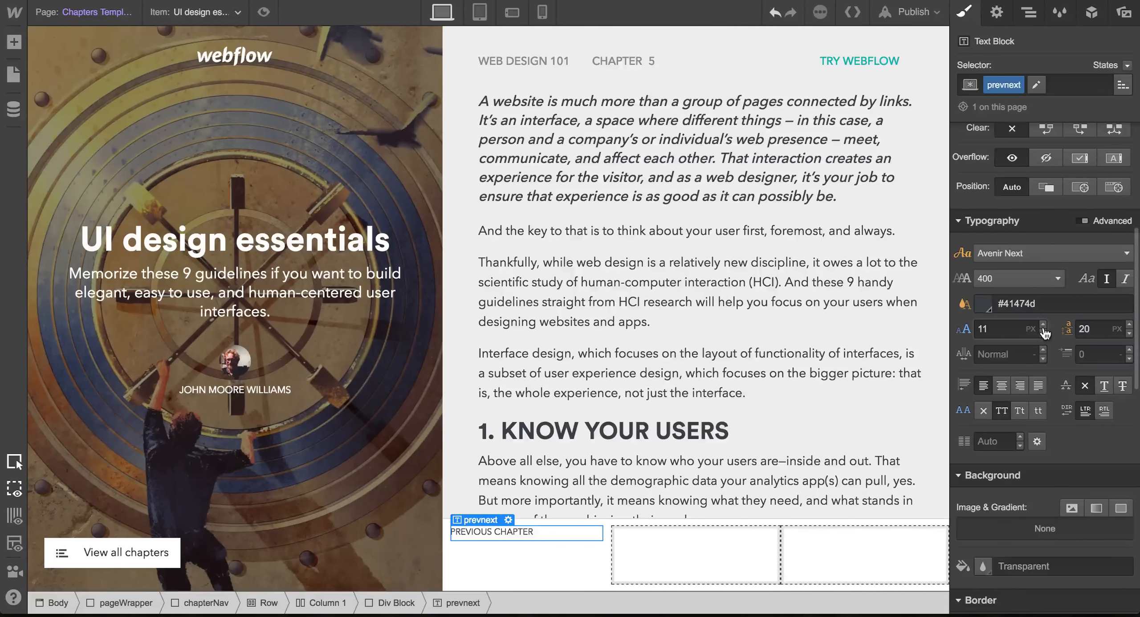
{"action": "left_click", "coordinate": [1023, 280]}
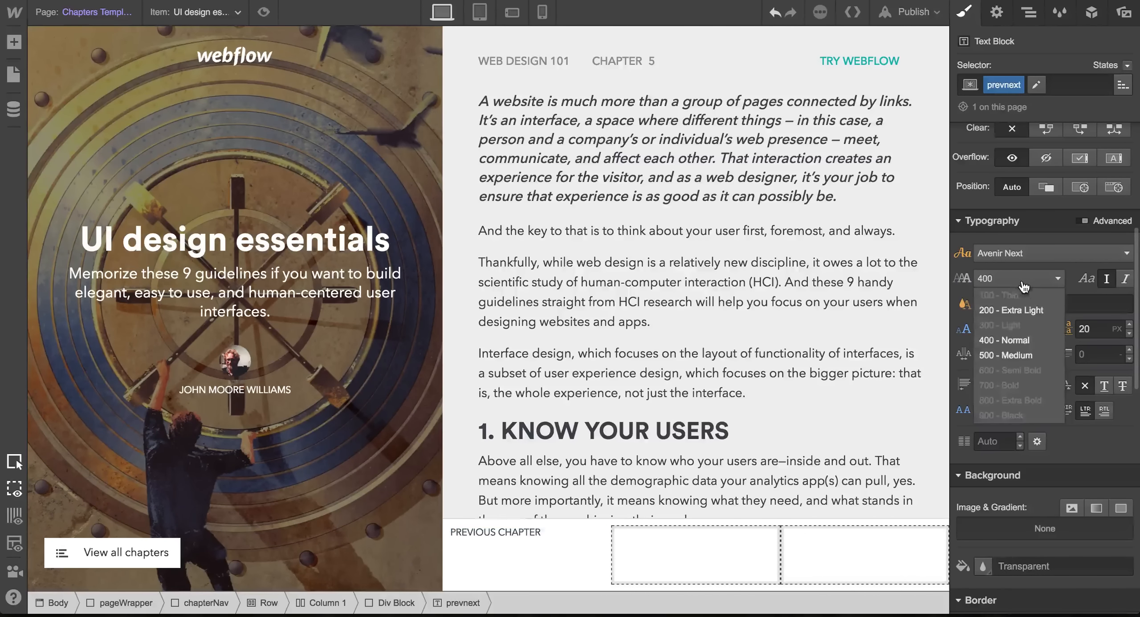
{"action": "left_click", "coordinate": [1007, 354]}
{"action": "left_click", "coordinate": [983, 304]}
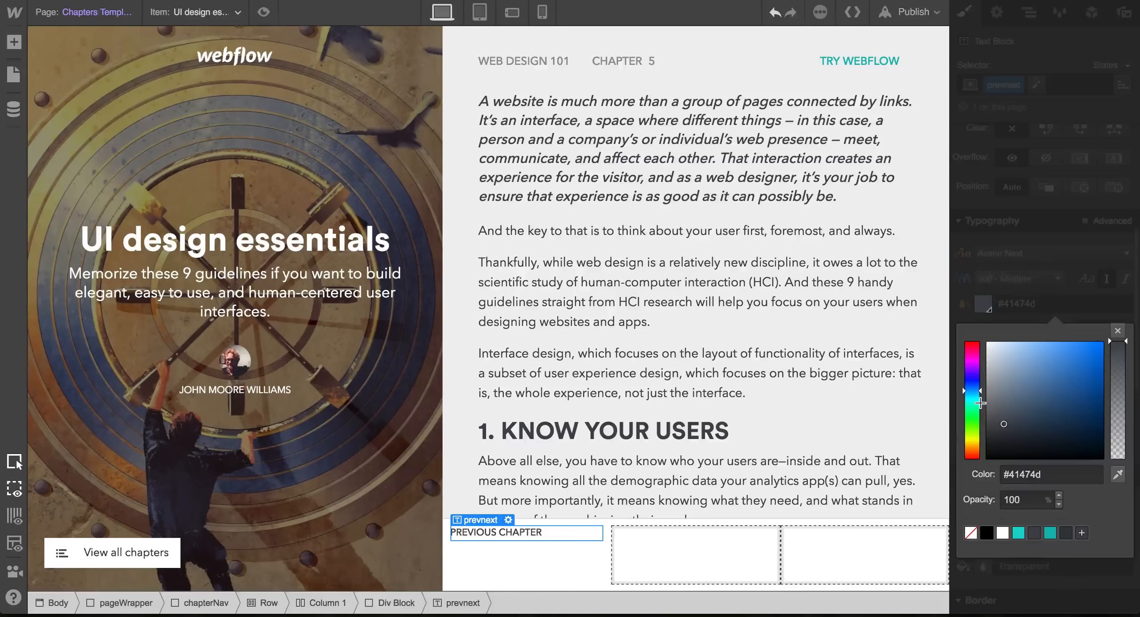
{"action": "left_click", "coordinate": [986, 403]}
{"action": "left_click", "coordinate": [1120, 332]}
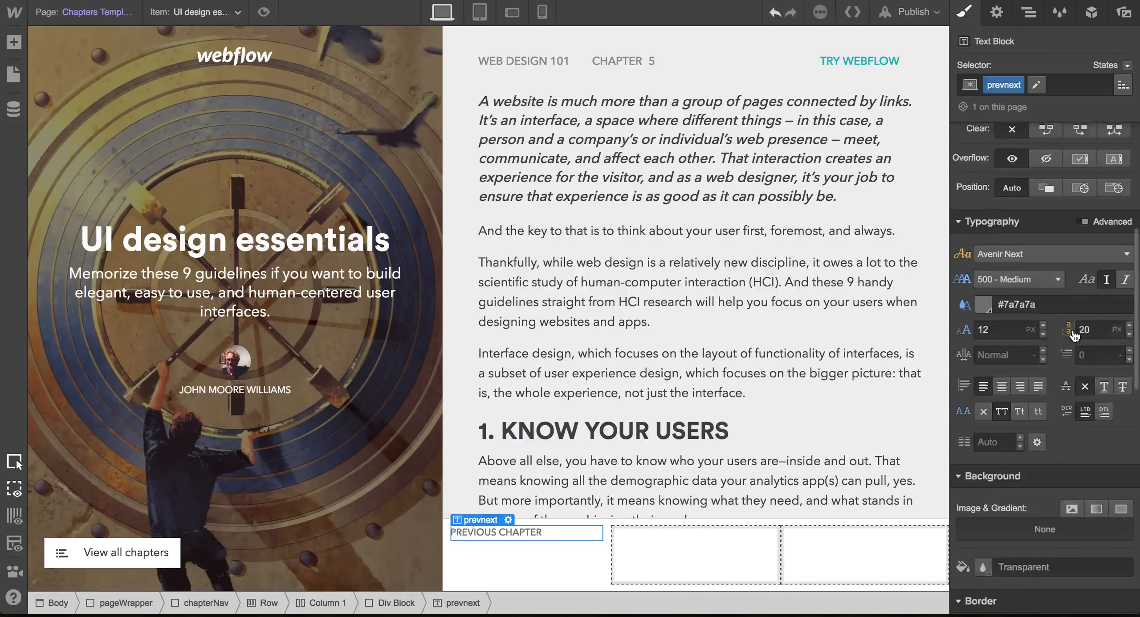
{"action": "scroll", "coordinate": [1076, 337], "scroll_direction": "up", "scroll_amount": 5}
{"action": "left_click_drag", "start_coordinate": [1056, 306], "coordinate": [1055, 308]}
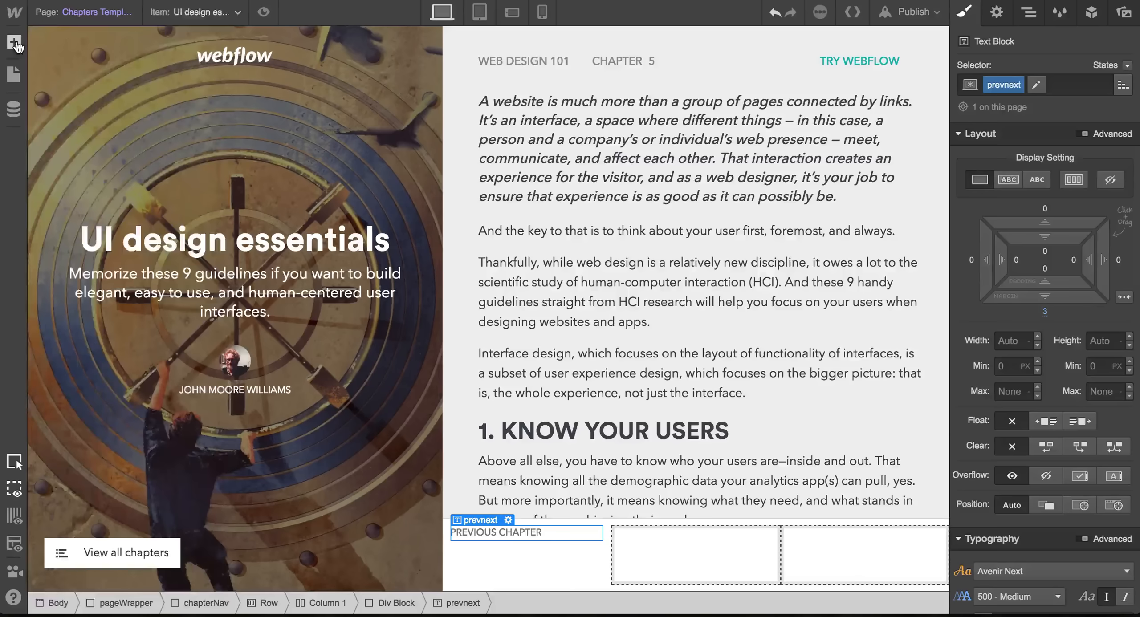
Add a second text block under "Previous Chapter" and give it the class chapterName Link.
{"action": "left_click", "coordinate": [13, 41]}
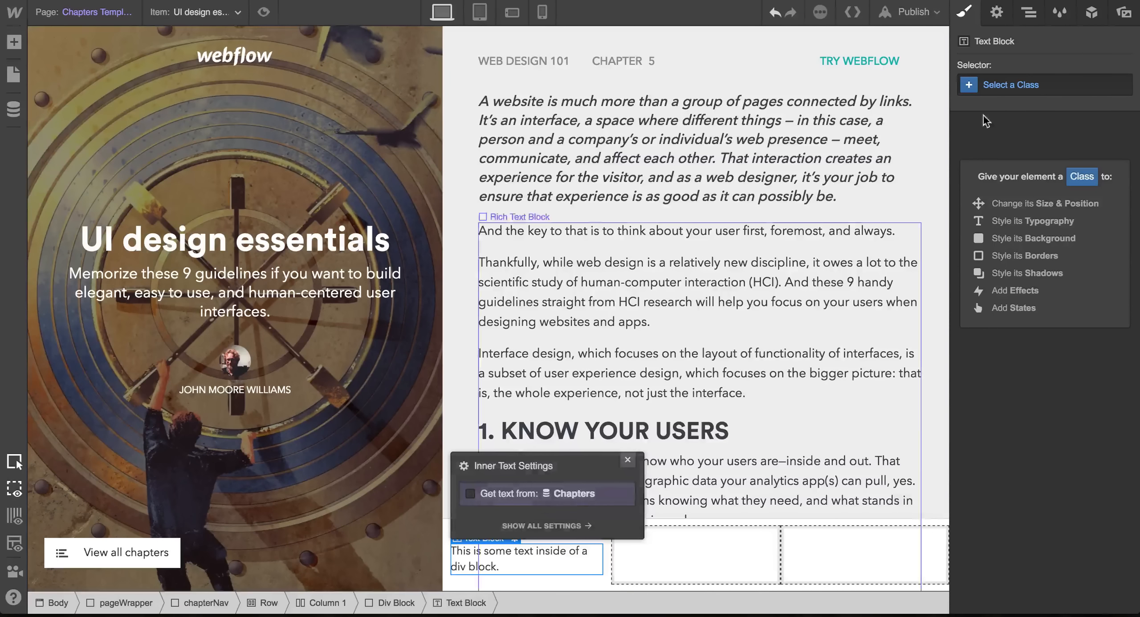
{"action": "left_click", "coordinate": [1022, 88]}
{"action": "type", "text": "chapt"}
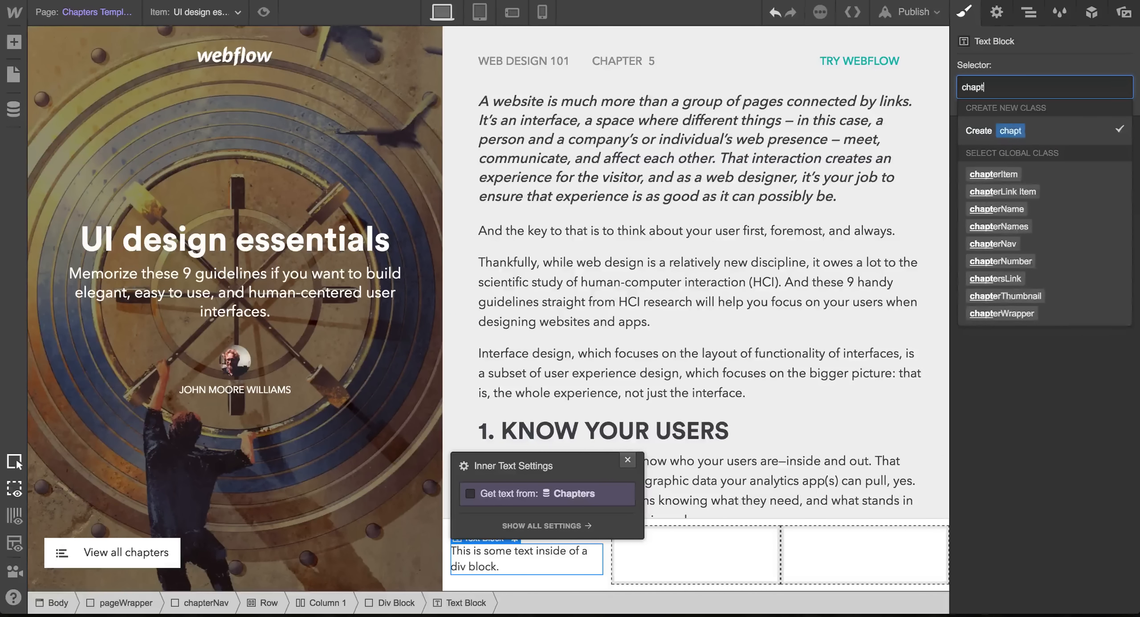
{"action": "type", "text": "erName Li"}
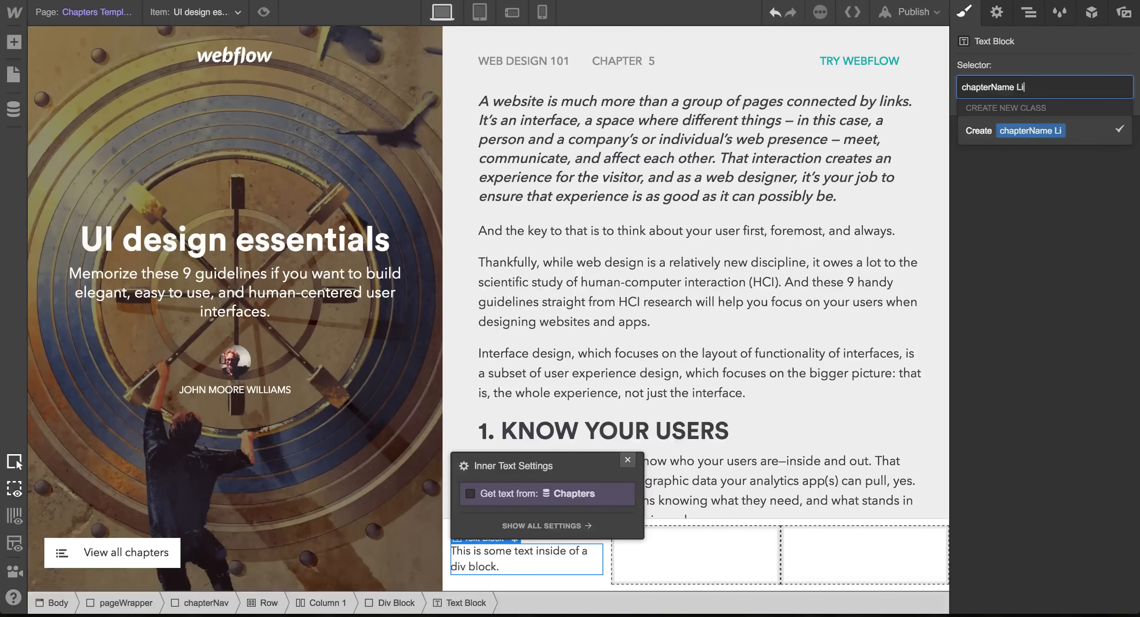
{"action": "type", "text": "nk"}
{"action": "key", "text": "Return"}
Set the font weight of chapterName Link to 500 - Medium.
{"action": "scroll", "coordinate": [1040, 409], "scroll_direction": "down", "scroll_amount": 3}
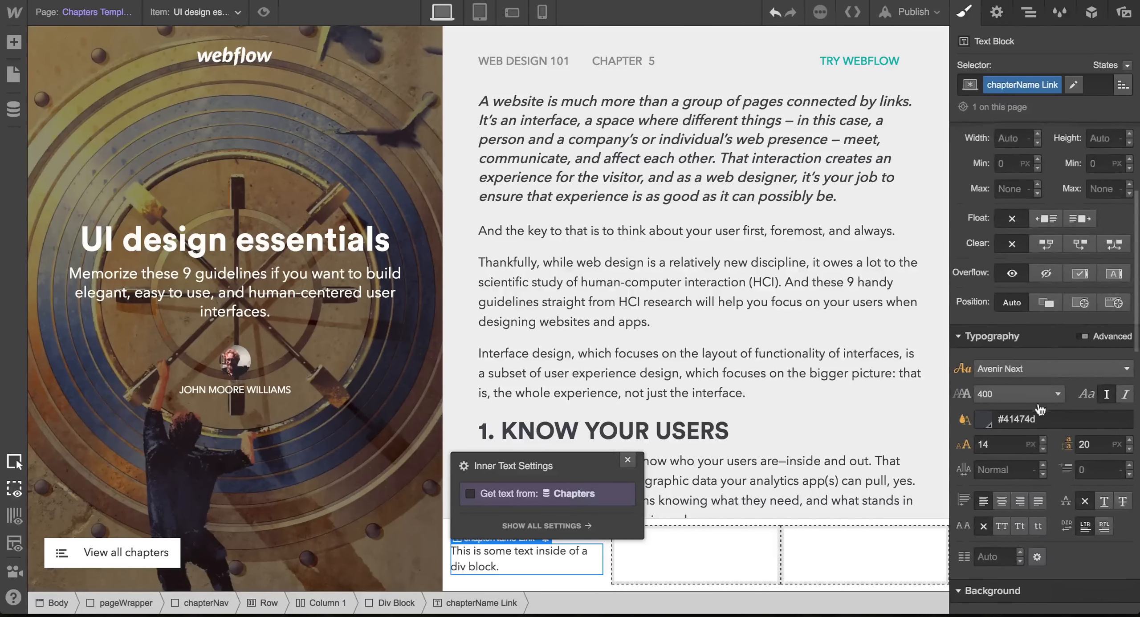
{"action": "left_click", "coordinate": [1020, 399]}
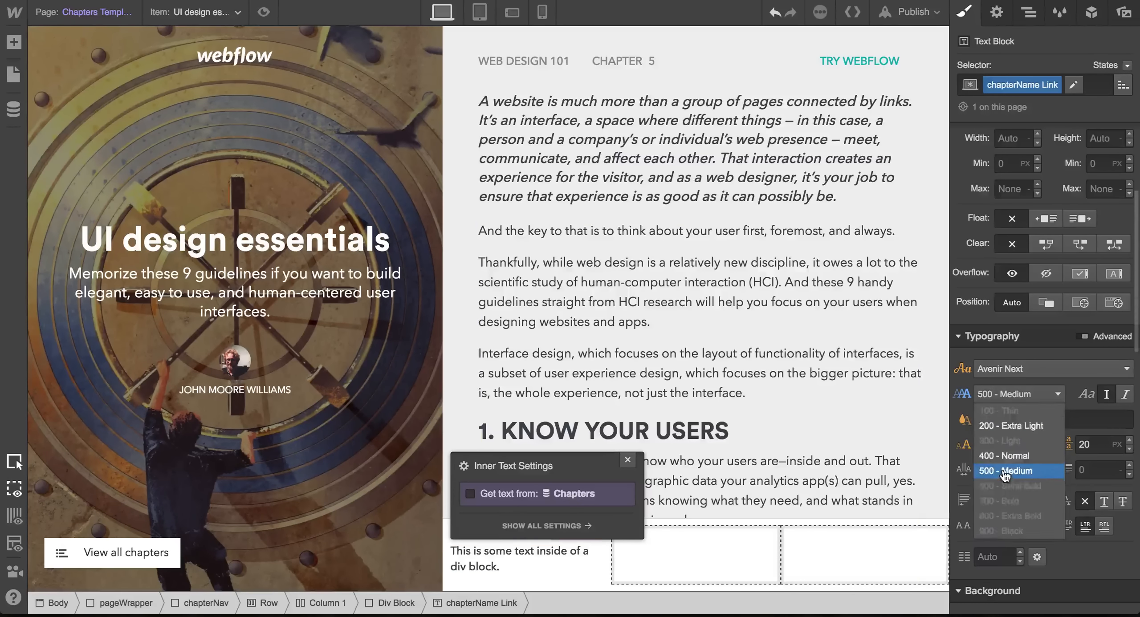
{"action": "left_click", "coordinate": [1011, 474]}
Set the chapterName Link text to come from the Chapters collection and move its text settings clear of the navigation bar.
{"action": "left_click", "coordinate": [505, 497]}
{"action": "left_click", "coordinate": [527, 513]}
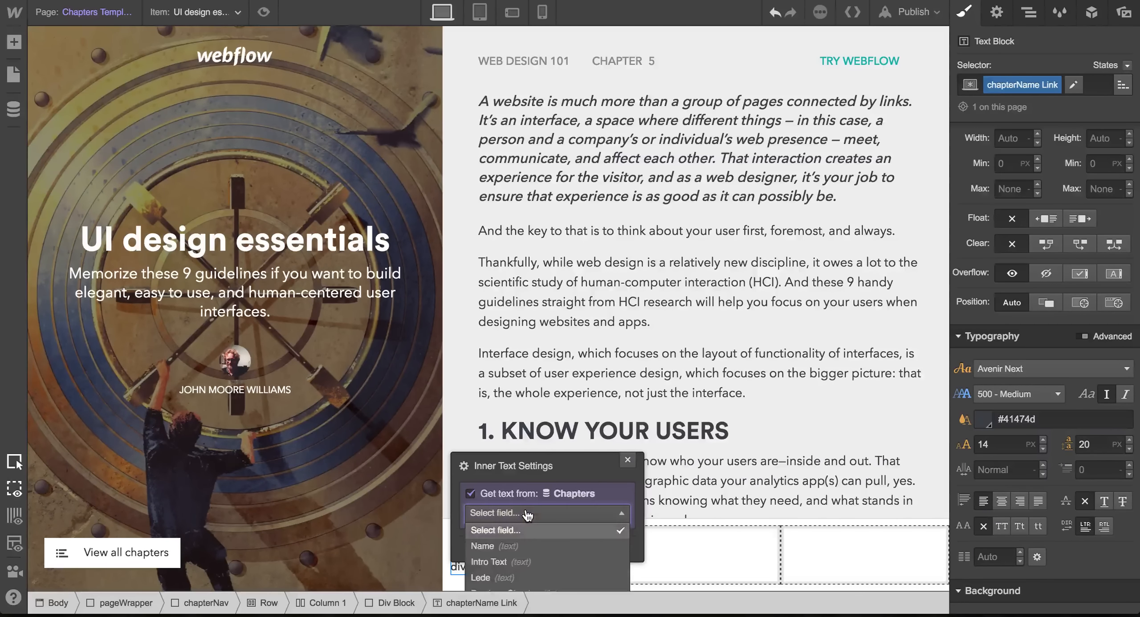
{"action": "left_click_drag", "start_coordinate": [540, 466], "coordinate": [373, 262]}
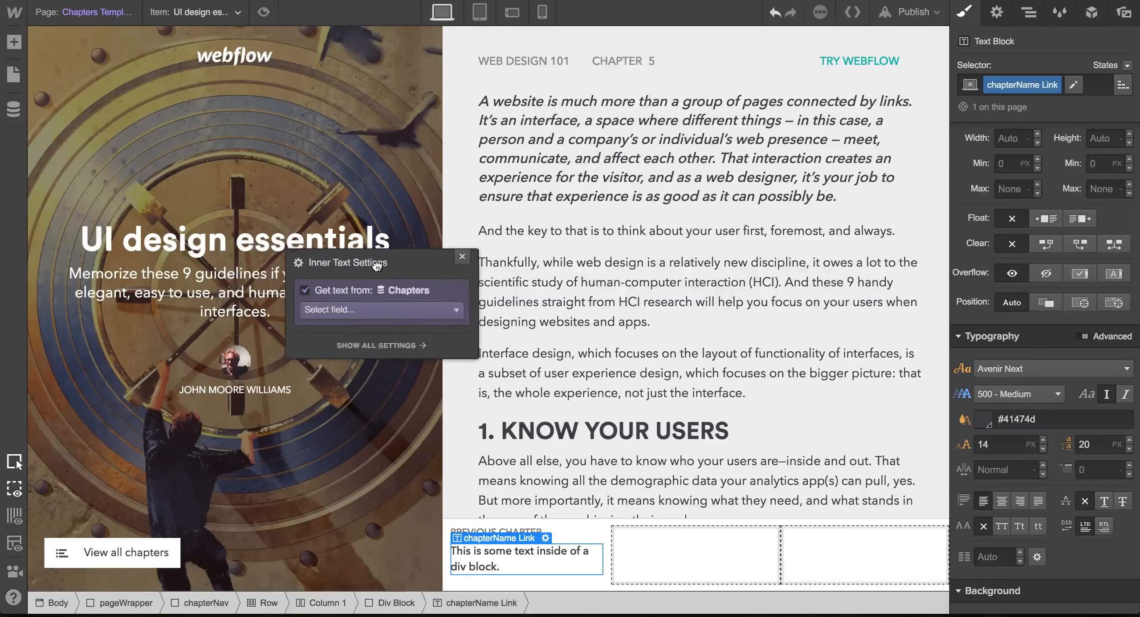
Get the chapterName Link text block's text from the Name field of Chapters.
{"action": "left_click", "coordinate": [399, 309]}
{"action": "left_click", "coordinate": [325, 343]}
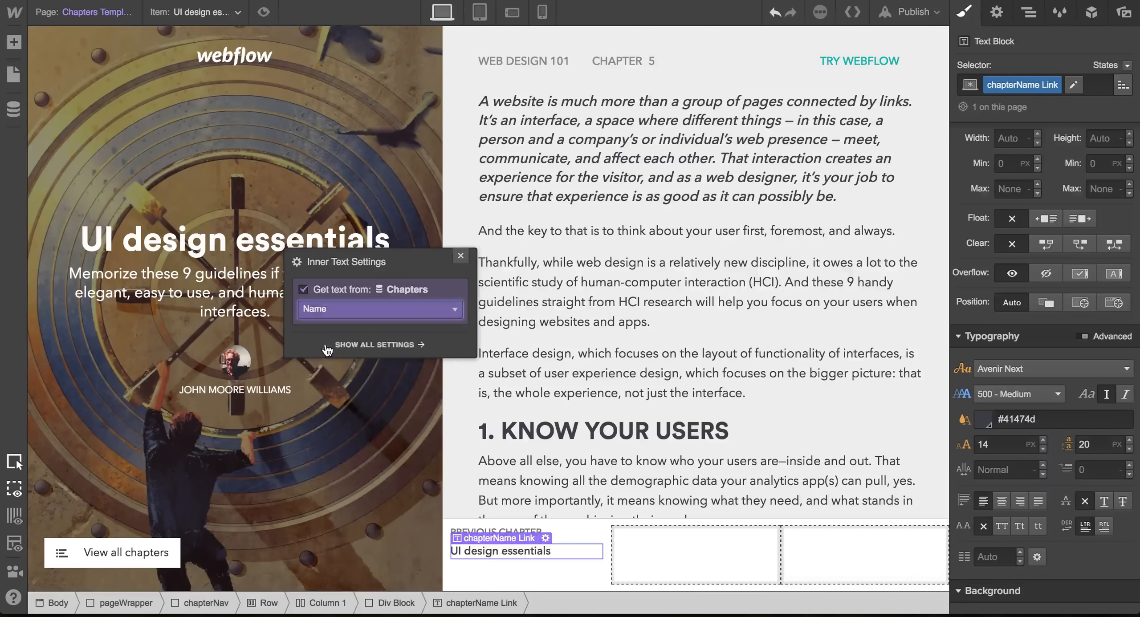
{"action": "left_click", "coordinate": [460, 256]}
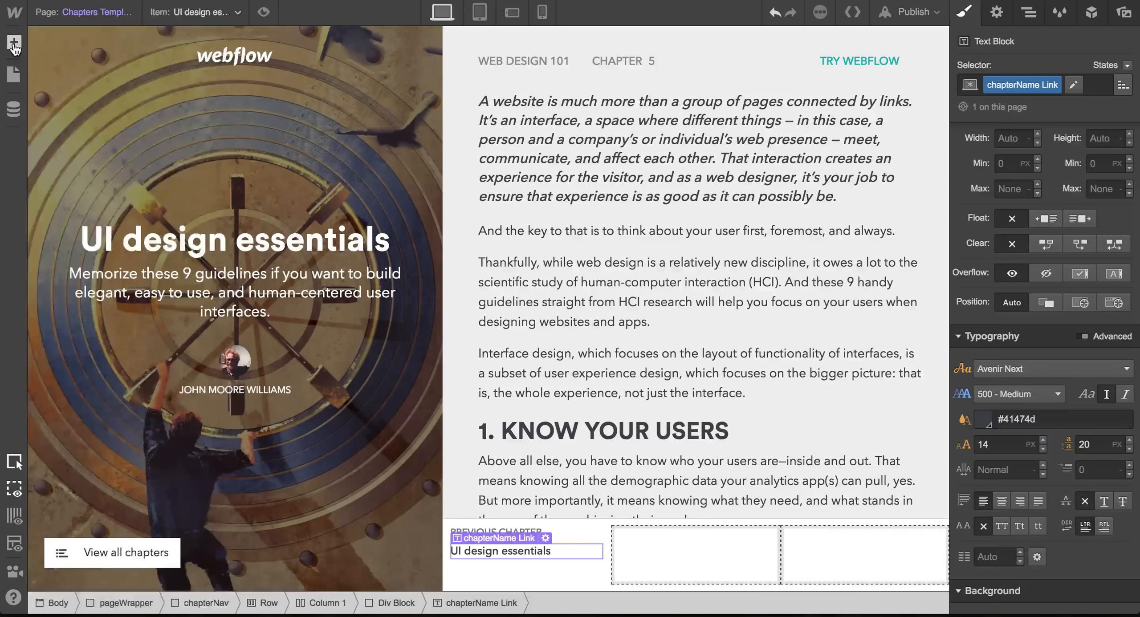
Add a text link directly under the PREVIOUS CHAPTER label and assign it the existing chapterName Link class.
{"action": "left_click", "coordinate": [13, 45]}
{"action": "left_click_drag", "start_coordinate": [200, 389], "coordinate": [510, 549]}
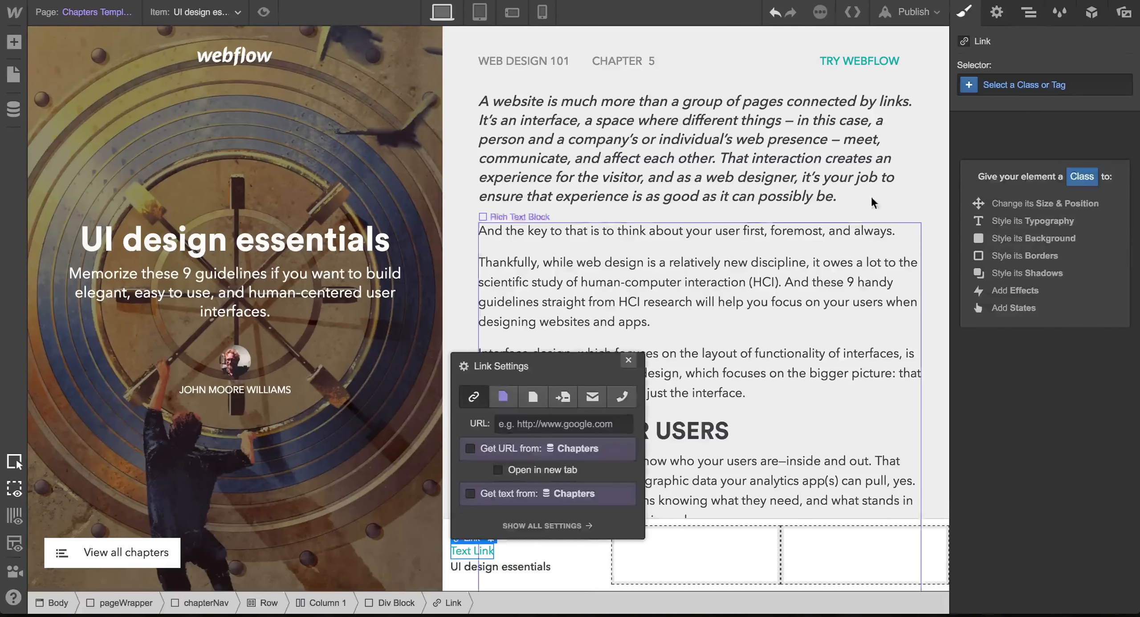
{"action": "left_click", "coordinate": [997, 87]}
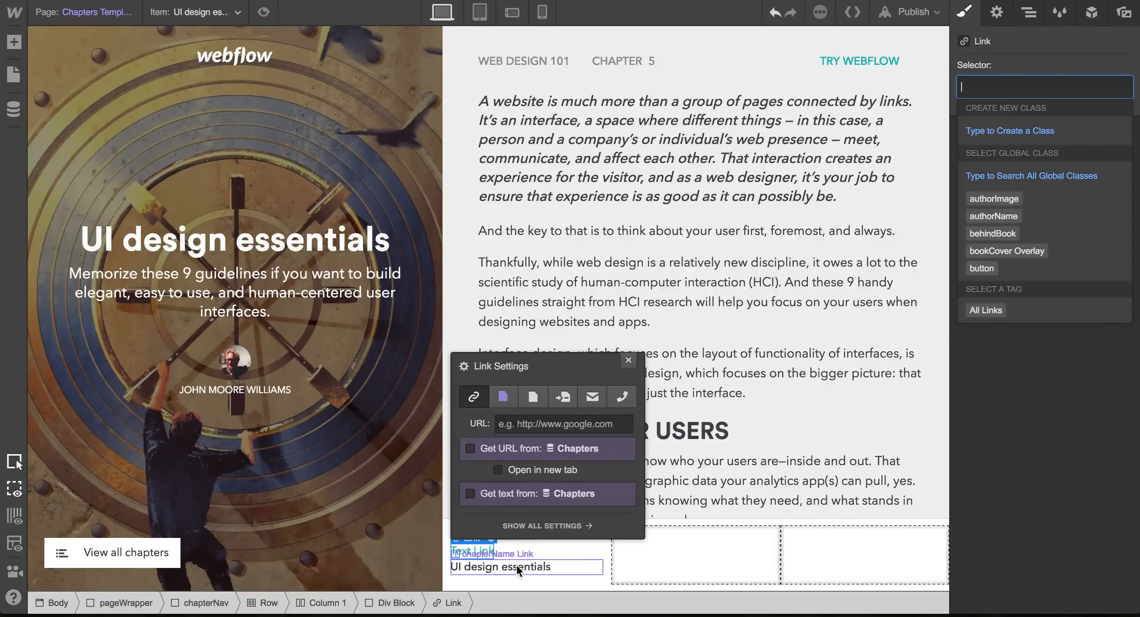
{"action": "type", "text": "cha"}
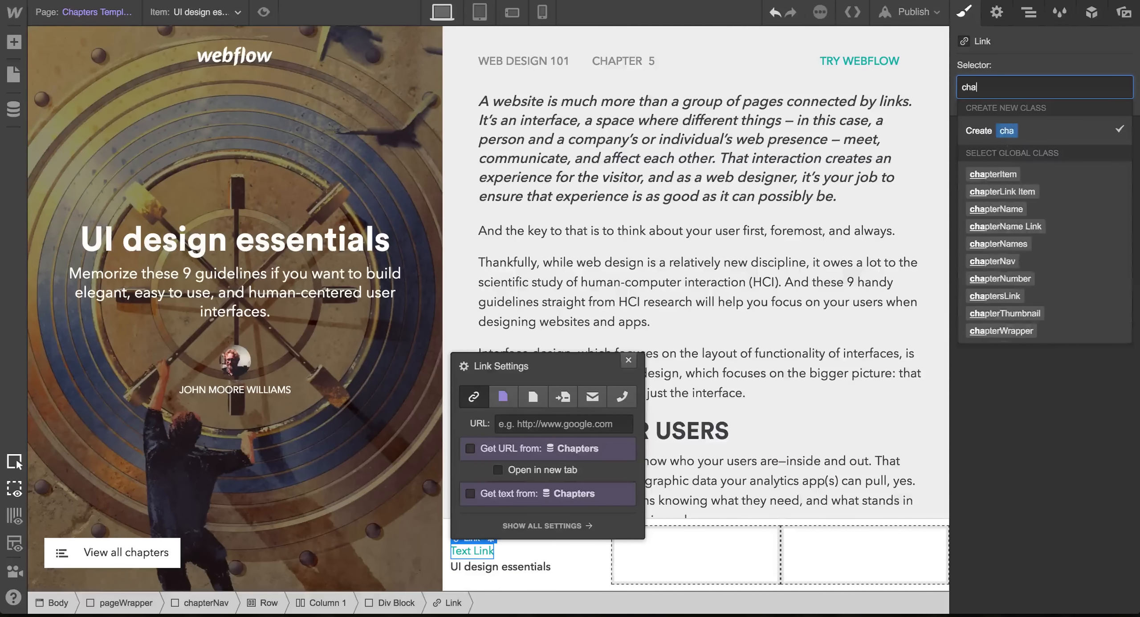
{"action": "type", "text": "pternam"}
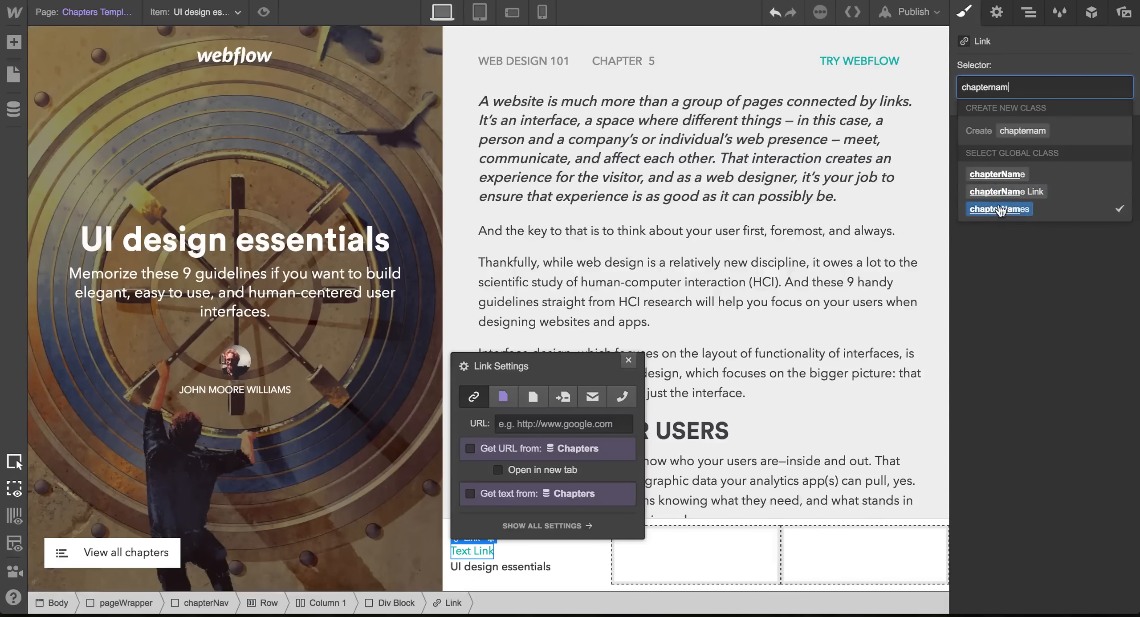
{"action": "left_click", "coordinate": [1016, 193]}
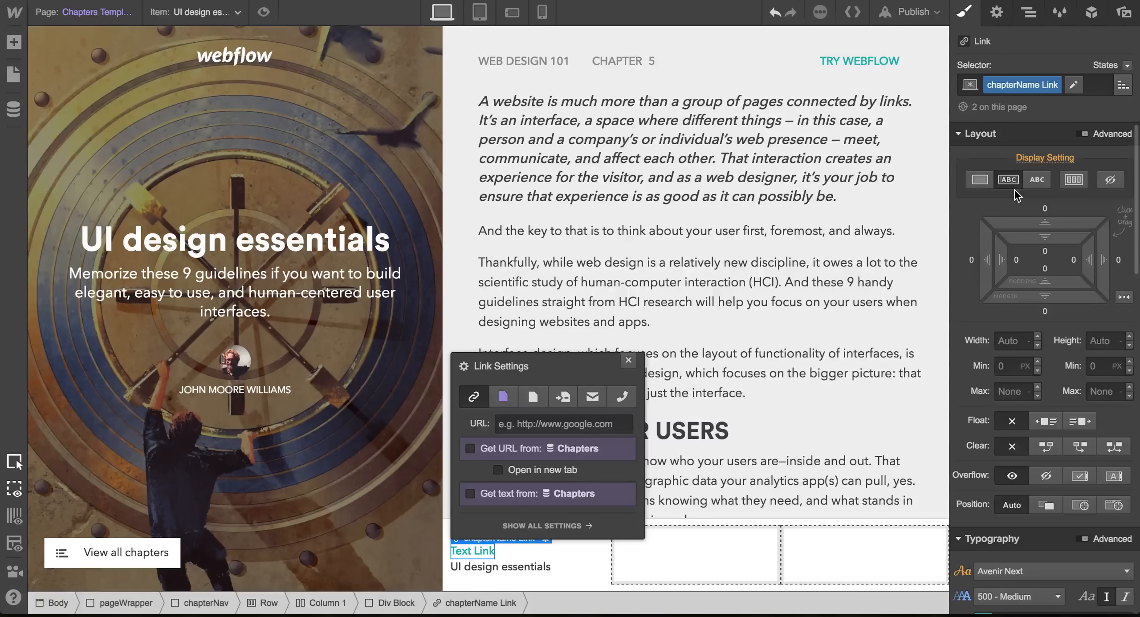
Set the new link's display to block and delete the UI design essentials text block below it.
{"action": "left_click", "coordinate": [979, 180]}
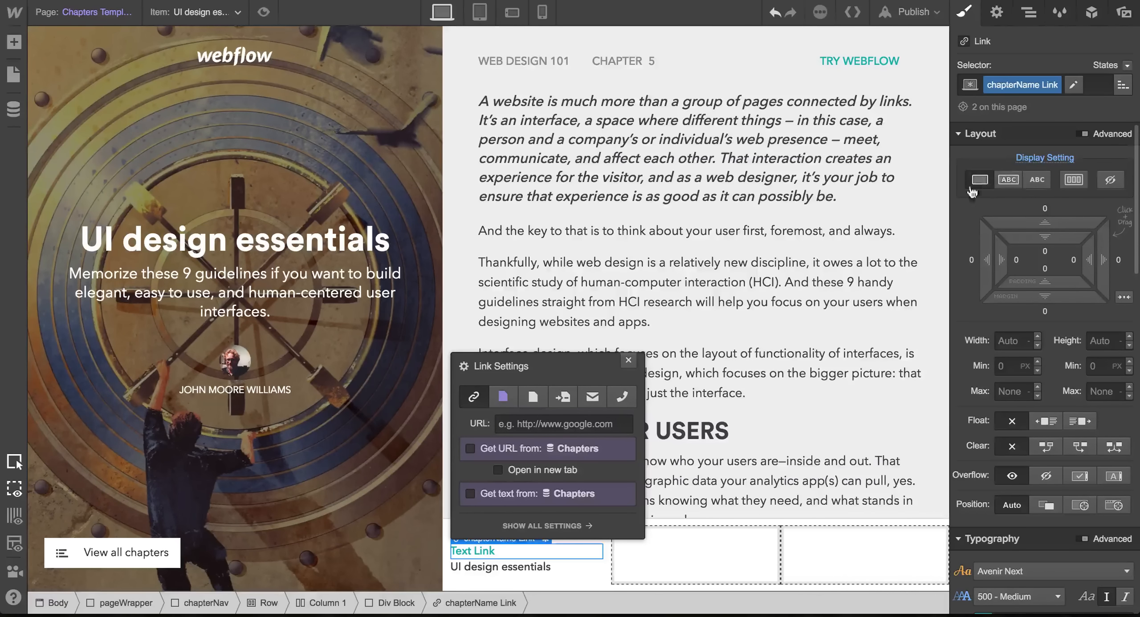
{"action": "left_click", "coordinate": [524, 562]}
{"action": "key", "text": "Delete"}
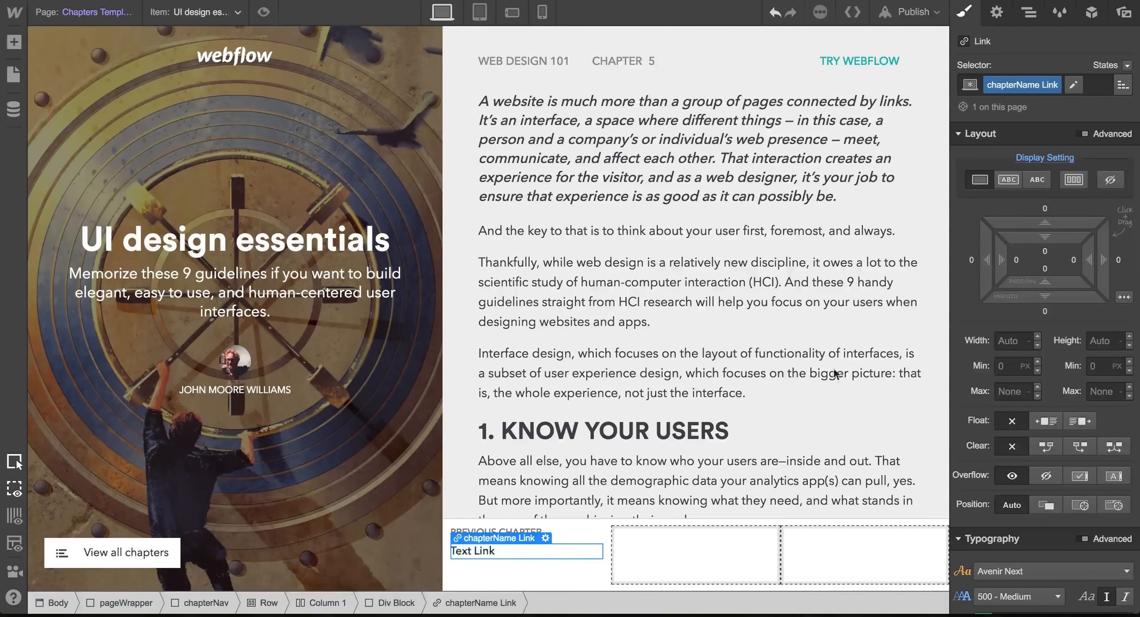
Get the text link's URL from the Previous Chapter field of Chapters.
{"action": "left_click", "coordinate": [996, 13]}
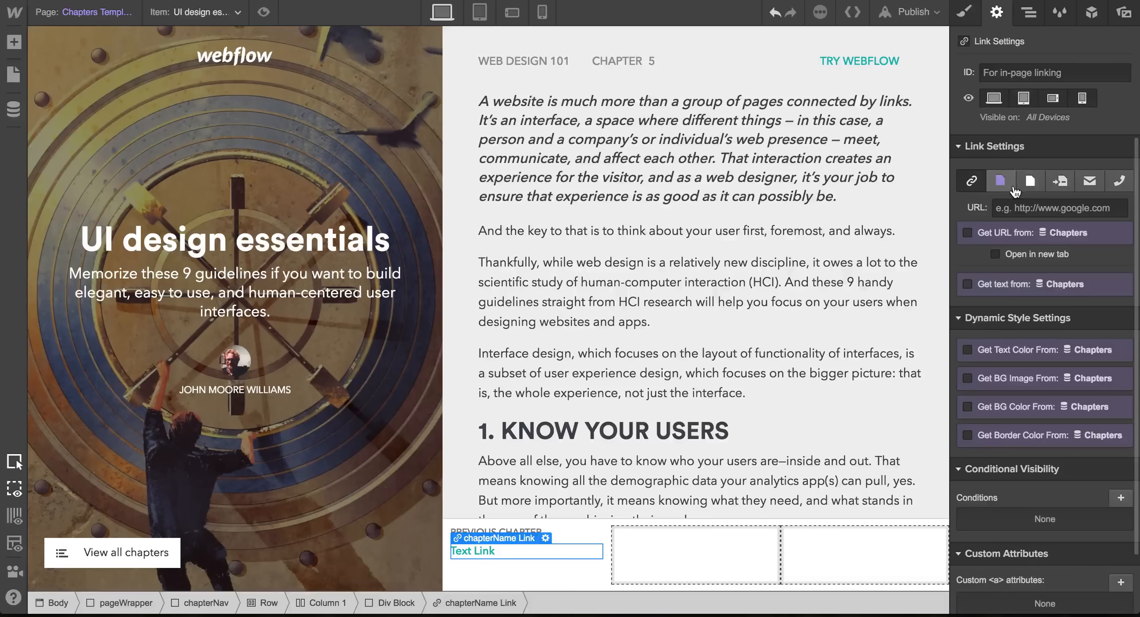
{"action": "left_click", "coordinate": [992, 239]}
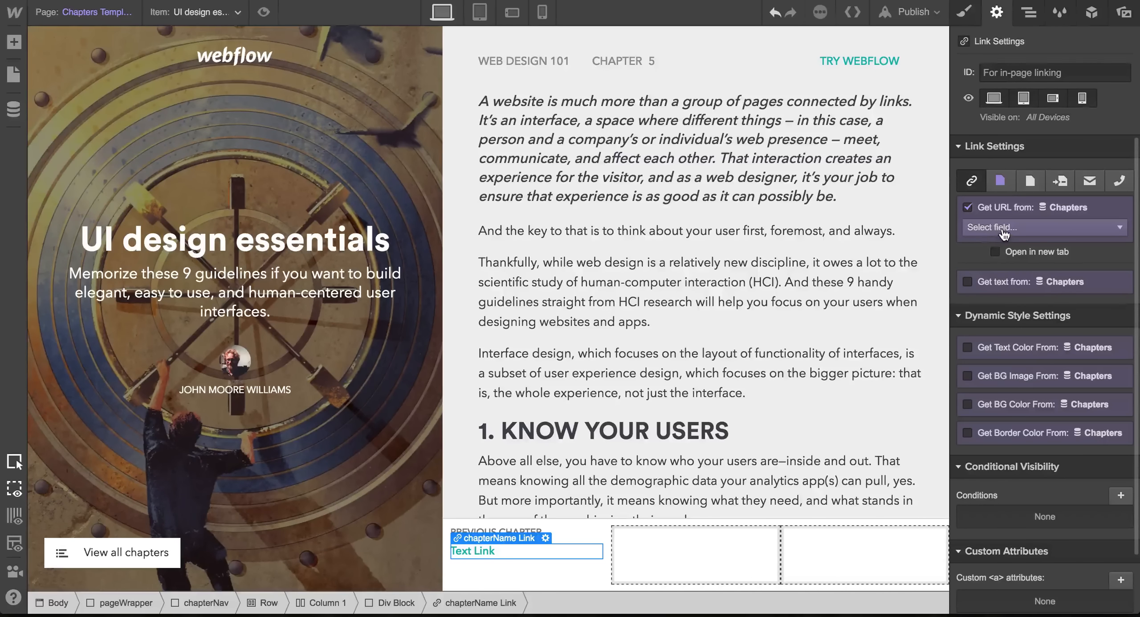
{"action": "left_click", "coordinate": [1003, 229]}
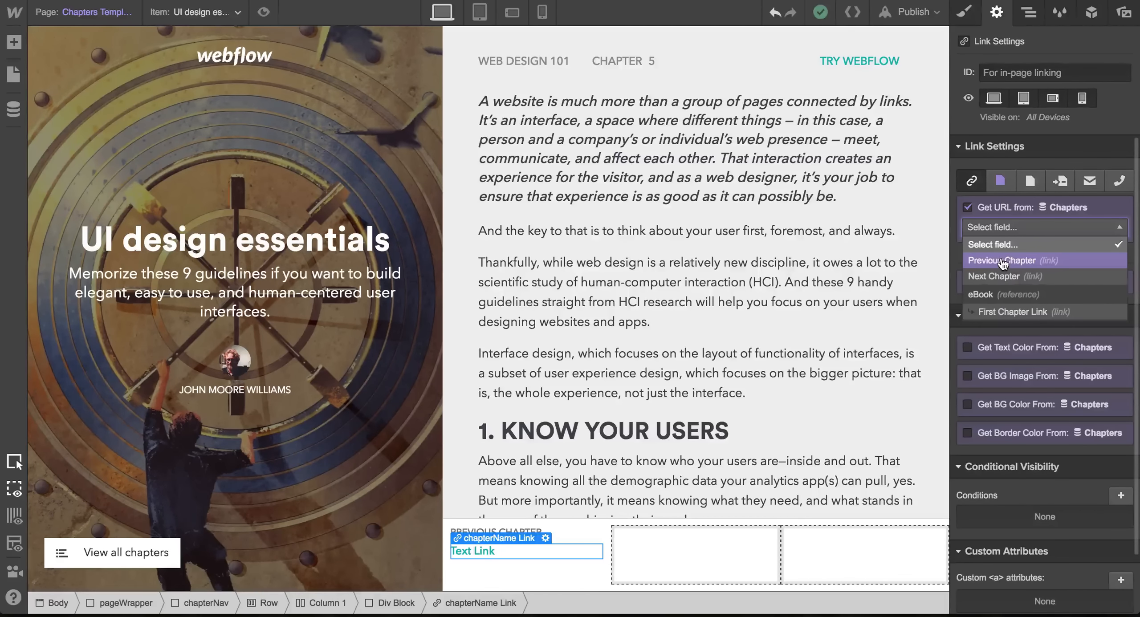
{"action": "left_click", "coordinate": [1019, 262]}
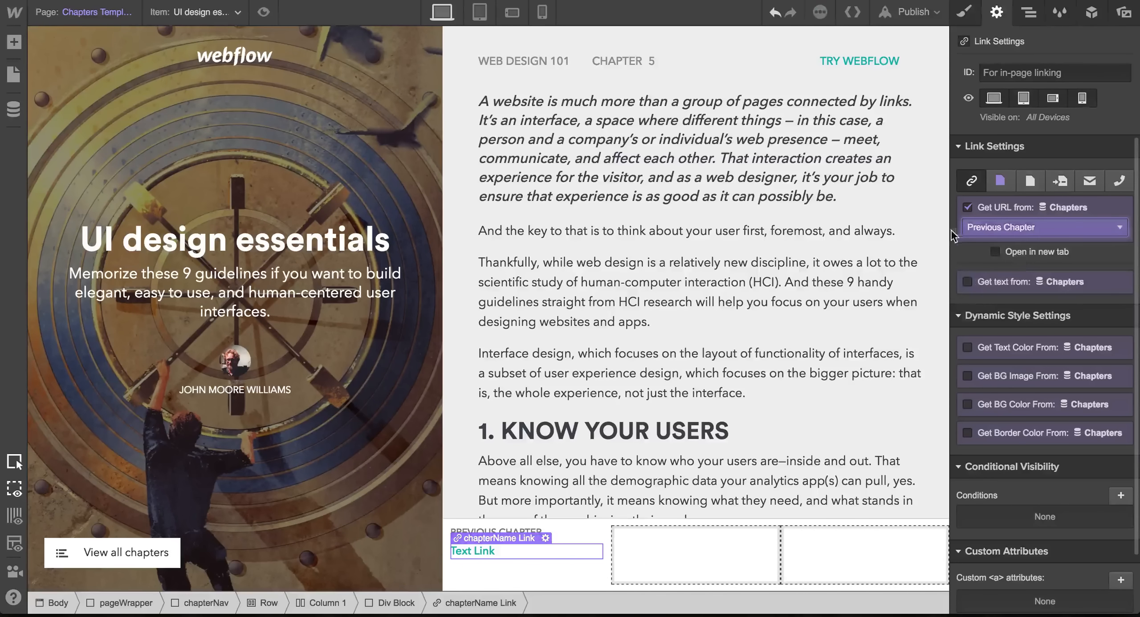
Get the link's text from the Previous Chapter Title field of Chapters.
{"action": "left_click", "coordinate": [997, 285]}
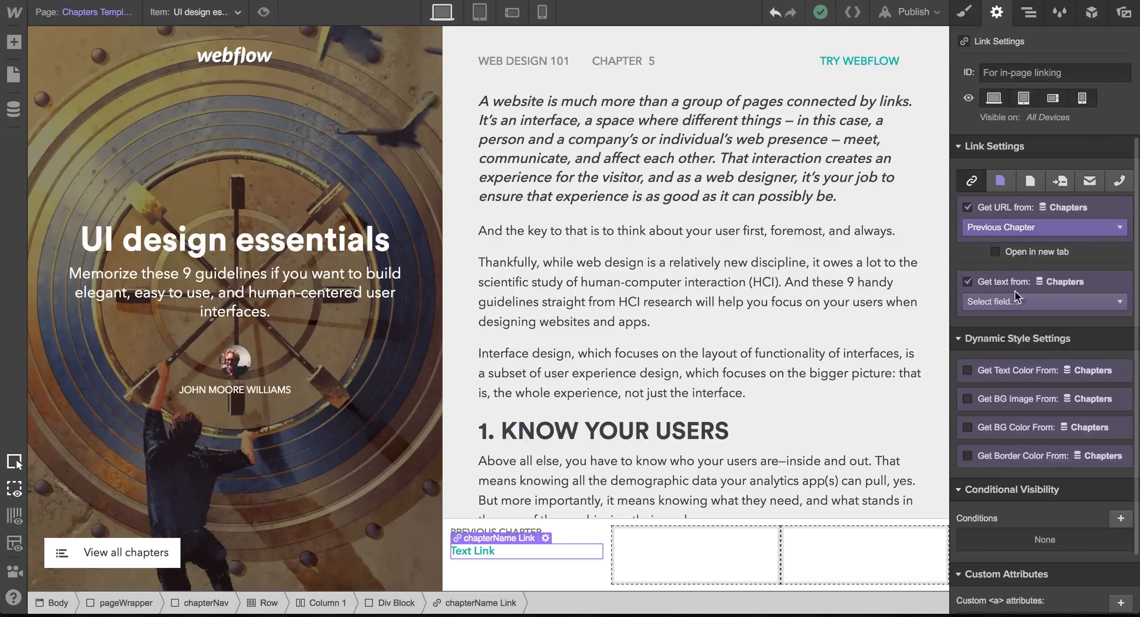
{"action": "left_click", "coordinate": [1019, 301]}
{"action": "scroll", "coordinate": [1008, 361], "scroll_direction": "down", "scroll_amount": 1}
{"action": "left_click", "coordinate": [1007, 361]}
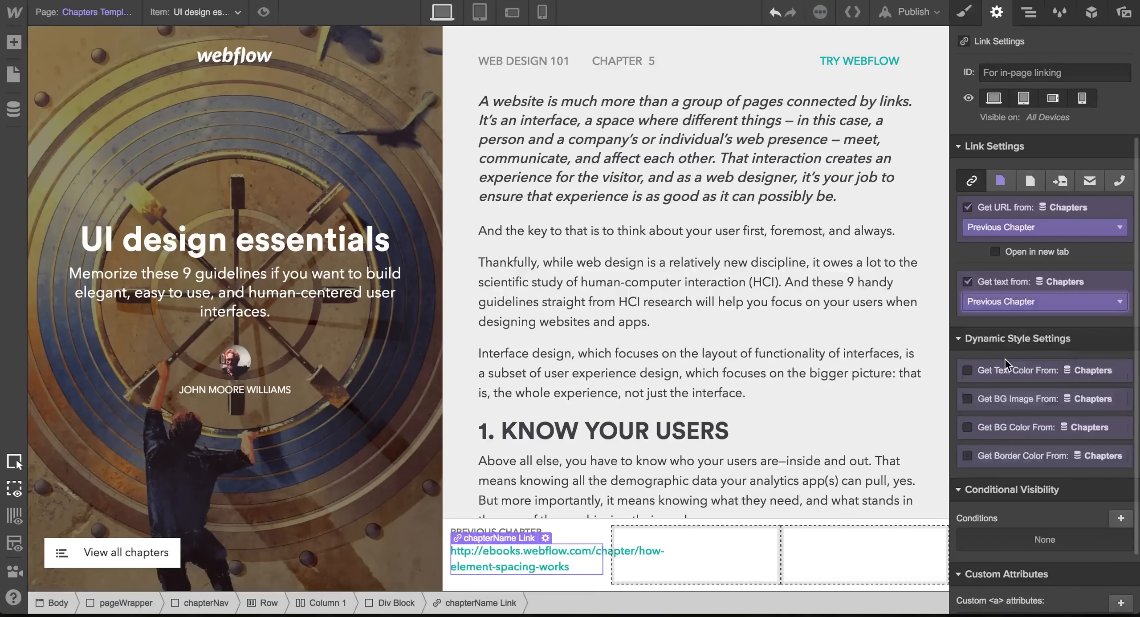
{"action": "left_click", "coordinate": [1010, 308]}
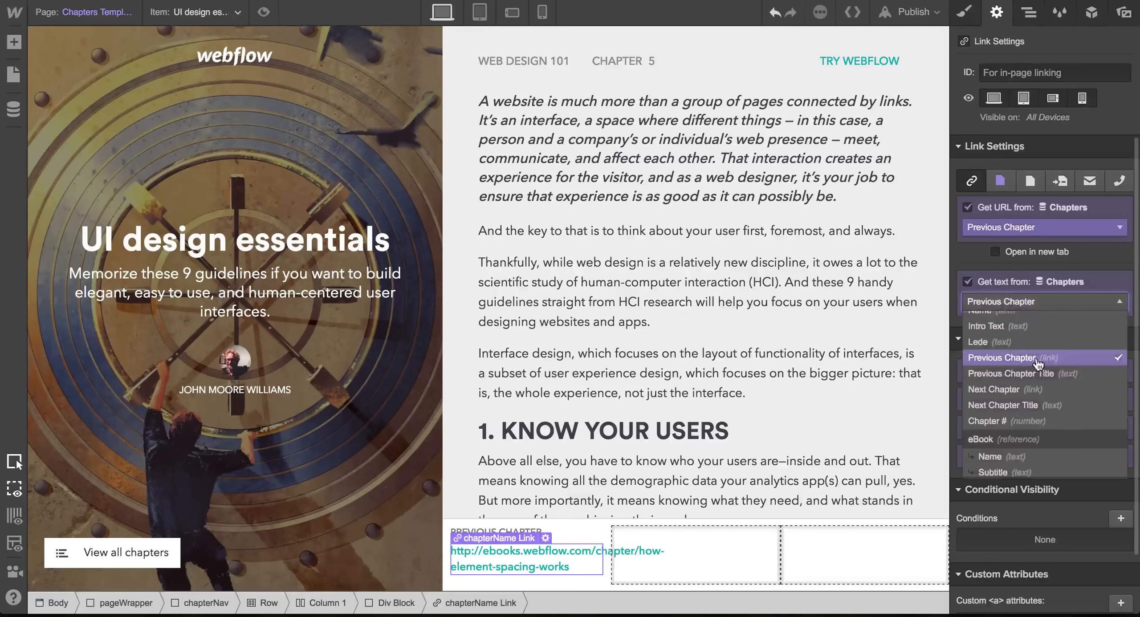
{"action": "scroll", "coordinate": [1020, 307], "scroll_direction": "down", "scroll_amount": 1}
{"action": "left_click", "coordinate": [1024, 295]}
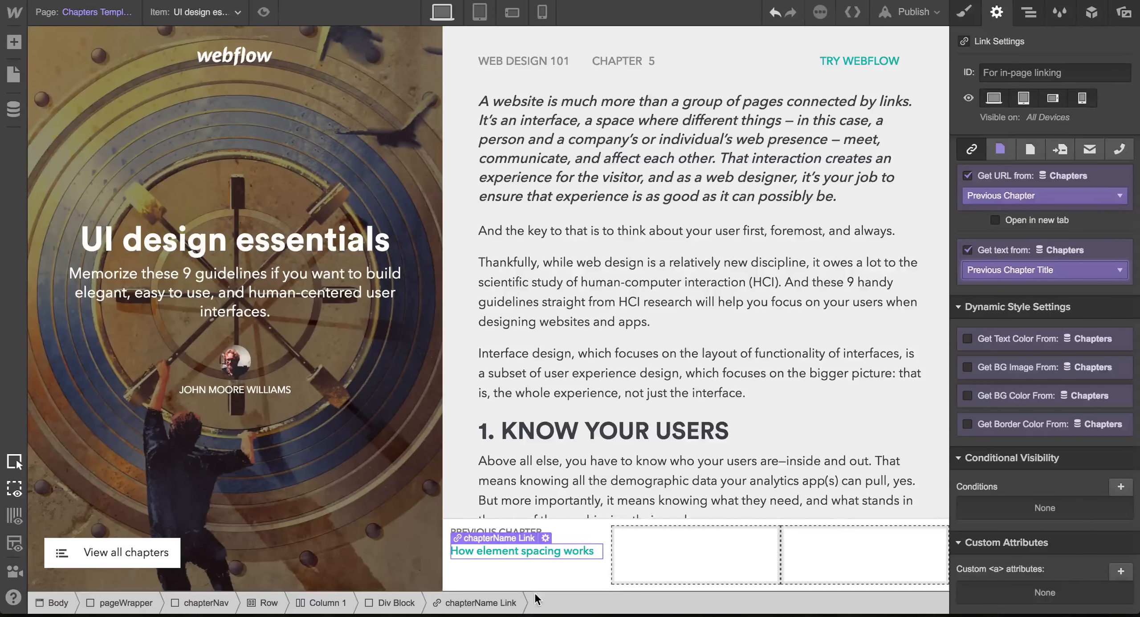
Copy the div block holding the PREVIOUS CHAPTER label and its link into the third column.
{"action": "left_click", "coordinate": [589, 530]}
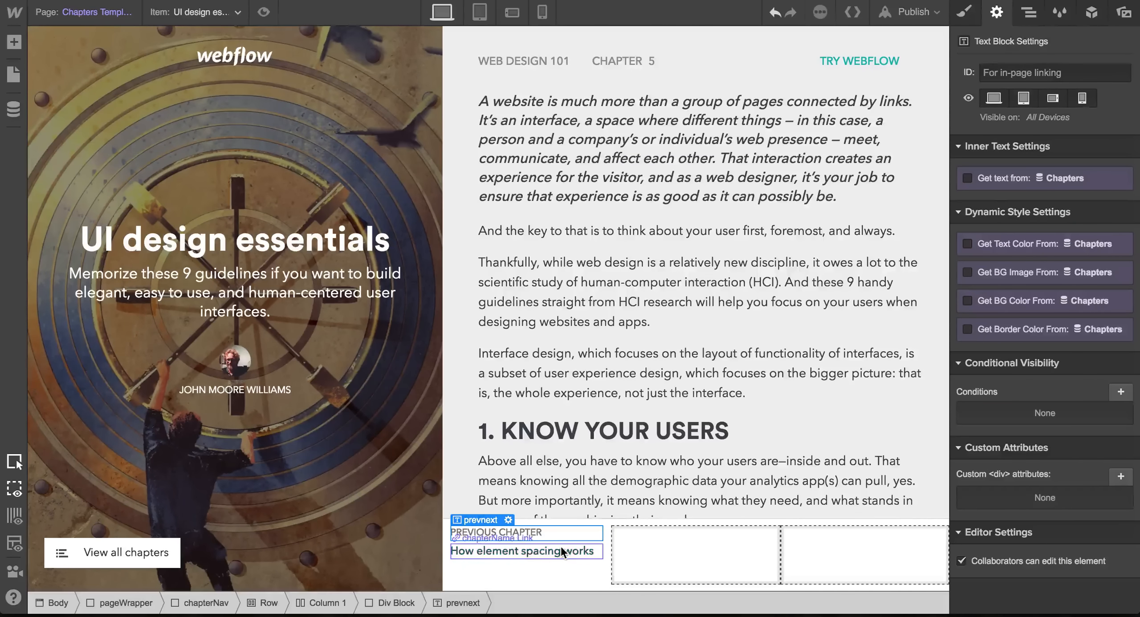
{"action": "left_click", "coordinate": [562, 550]}
{"action": "left_click", "coordinate": [577, 537]}
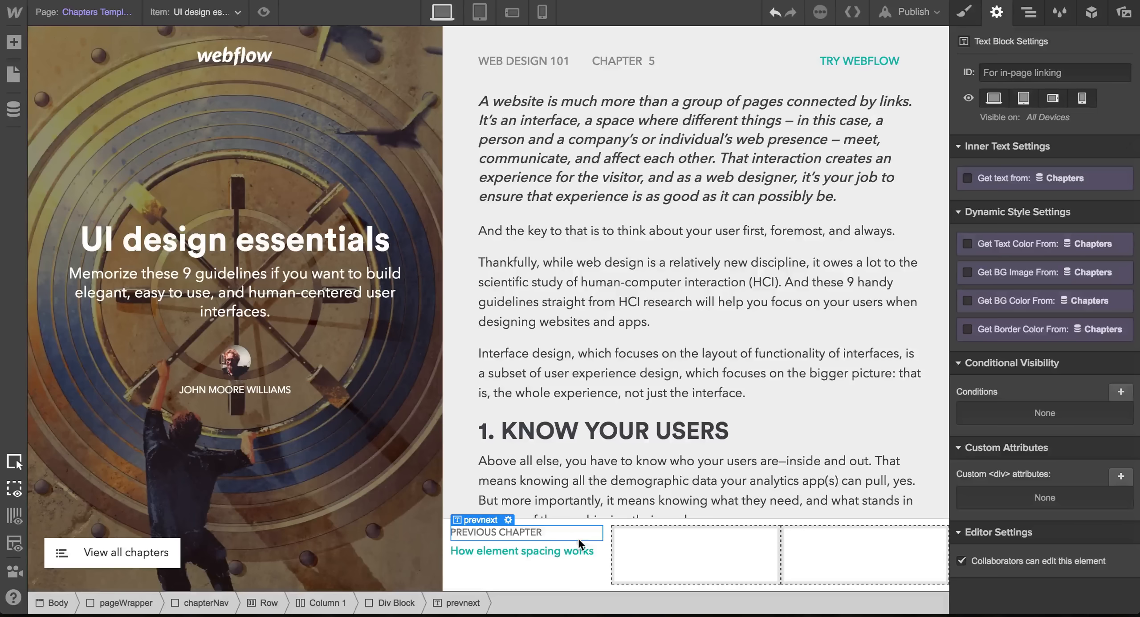
{"action": "left_click", "coordinate": [537, 542]}
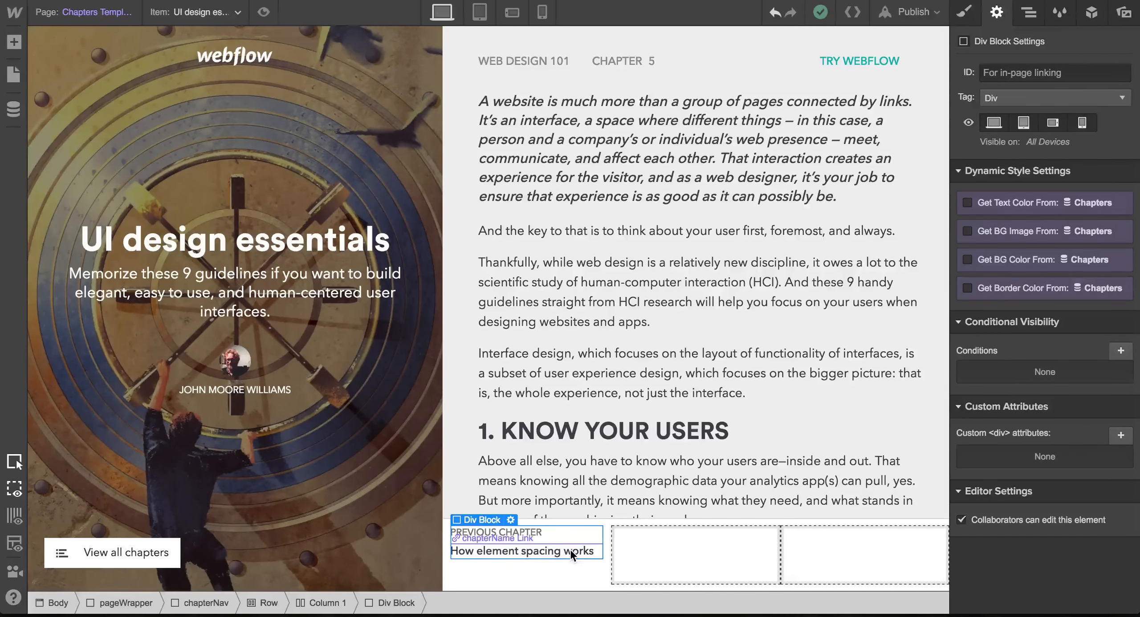
{"action": "left_click", "coordinate": [807, 560]}
{"action": "key", "text": "ctrl+v"}
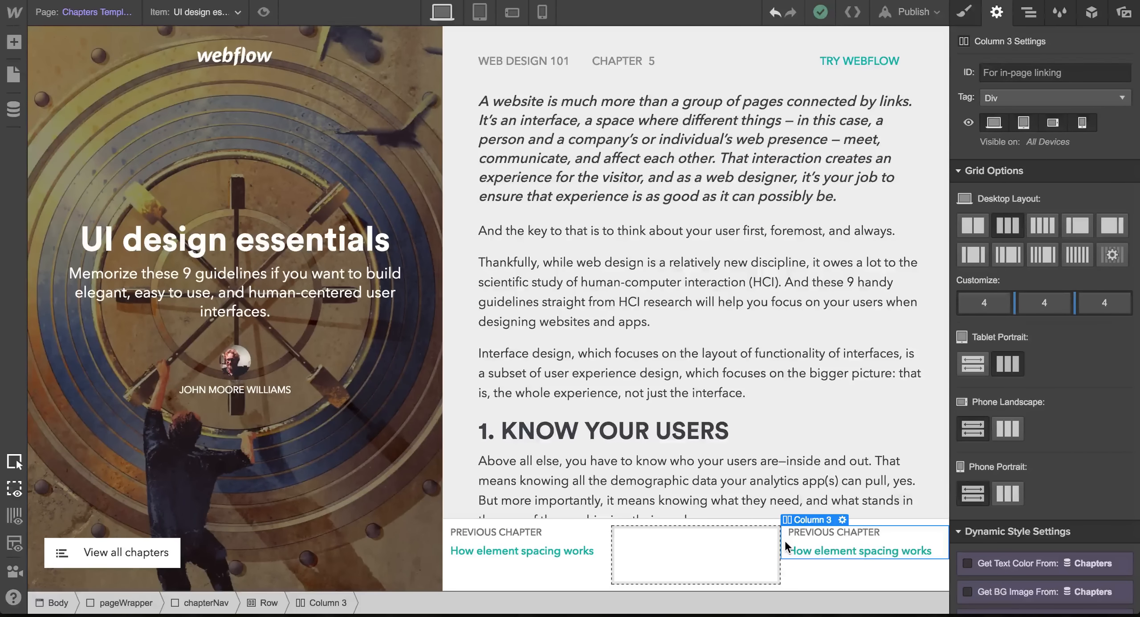
Give the copied div block in the third column a new class named nextChapter.
{"action": "left_click", "coordinate": [964, 10]}
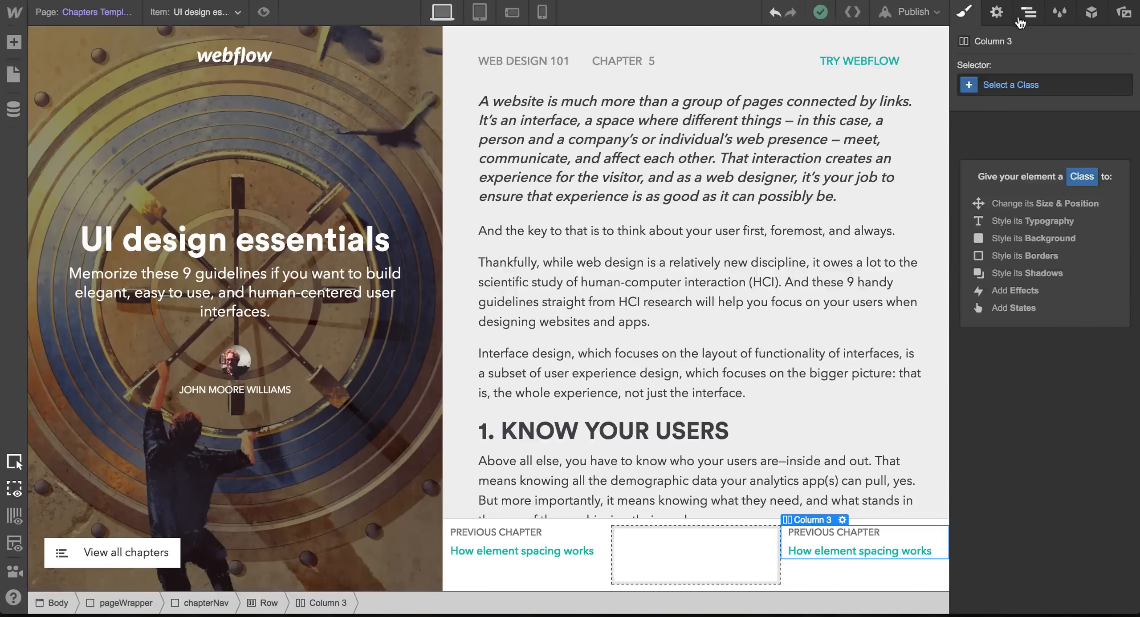
{"action": "left_click", "coordinate": [1029, 12]}
{"action": "left_click", "coordinate": [997, 579]}
{"action": "left_click", "coordinate": [993, 598]}
{"action": "left_click", "coordinate": [965, 11]}
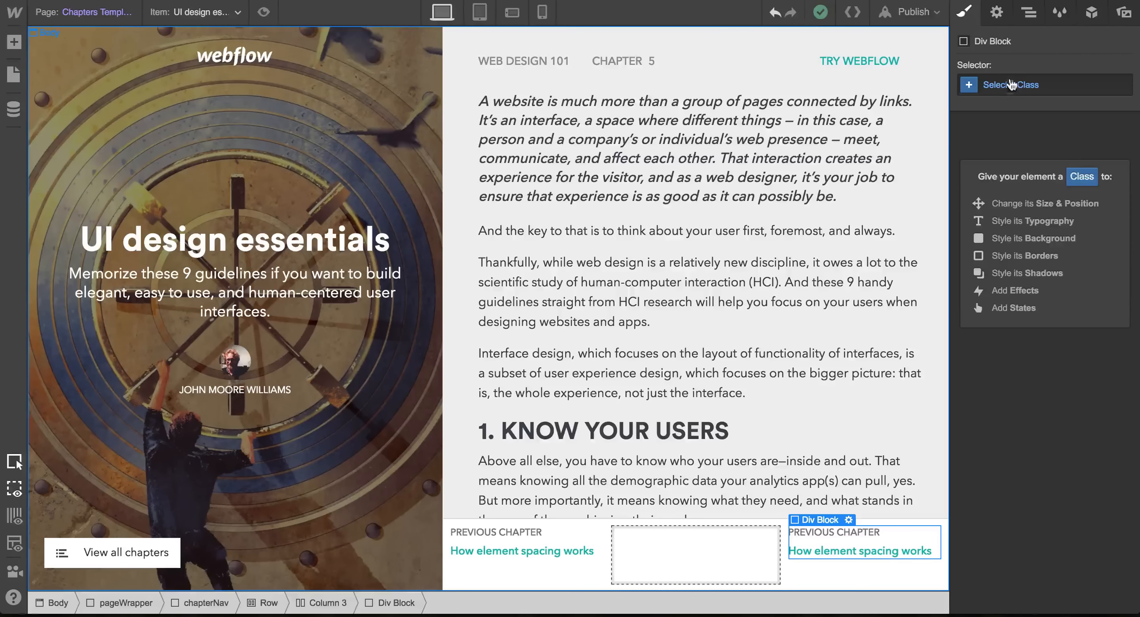
{"action": "left_click", "coordinate": [1013, 91]}
{"action": "type", "text": "nextChapte"}
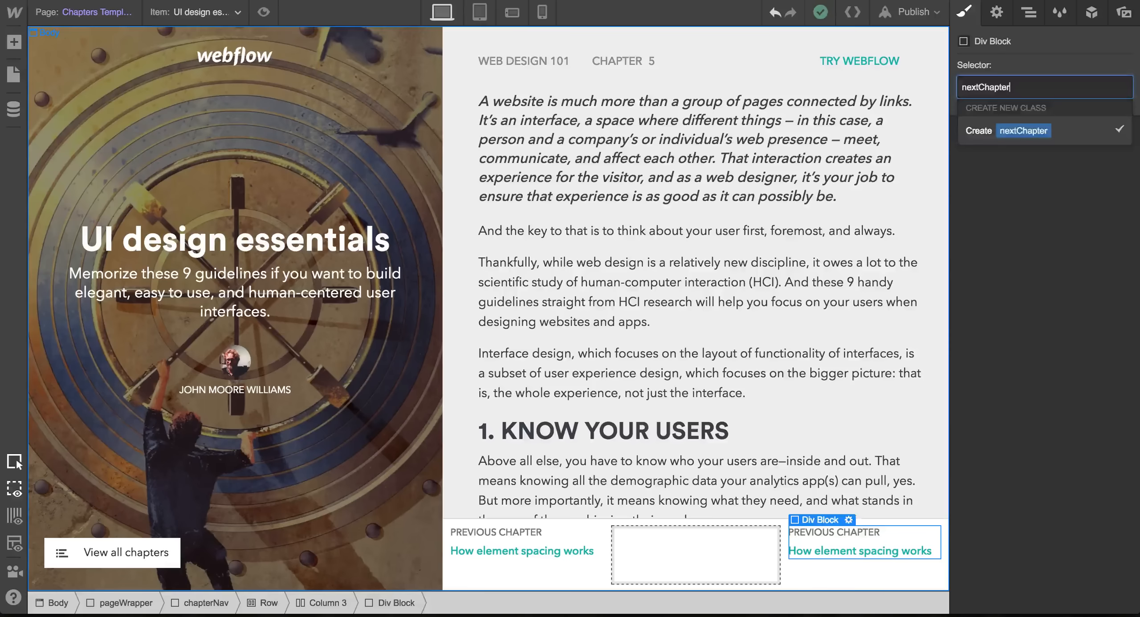
{"action": "type", "text": "r"}
{"action": "key", "text": "Return"}
Align the text of the nextChapter div block to the right.
{"action": "scroll", "coordinate": [1004, 439], "scroll_direction": "down", "scroll_amount": 6}
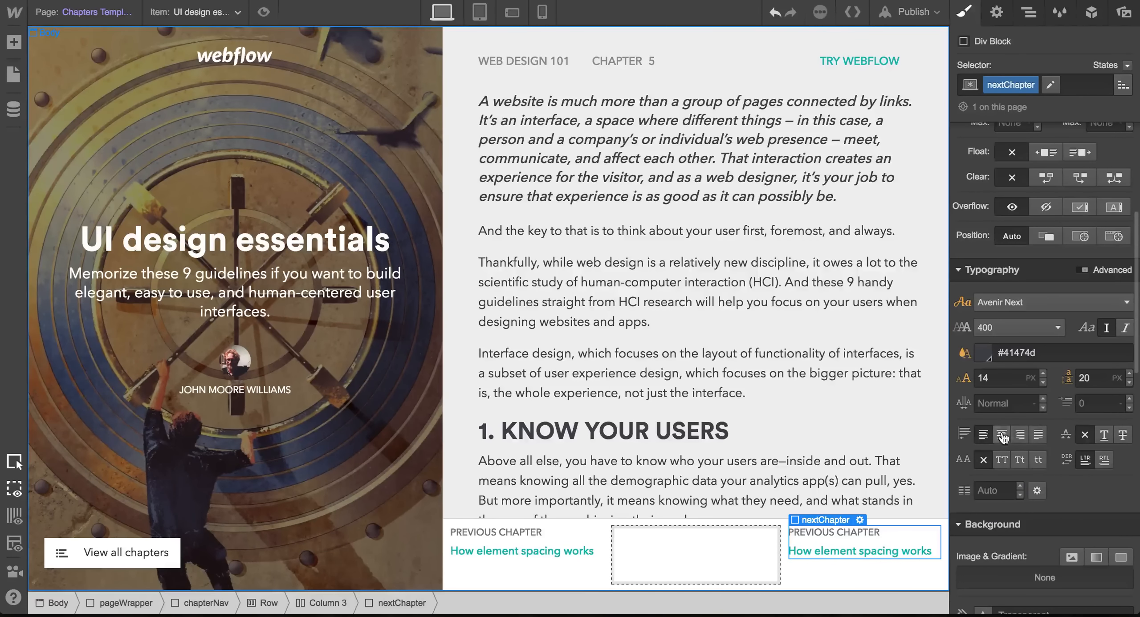
{"action": "left_click", "coordinate": [1018, 436]}
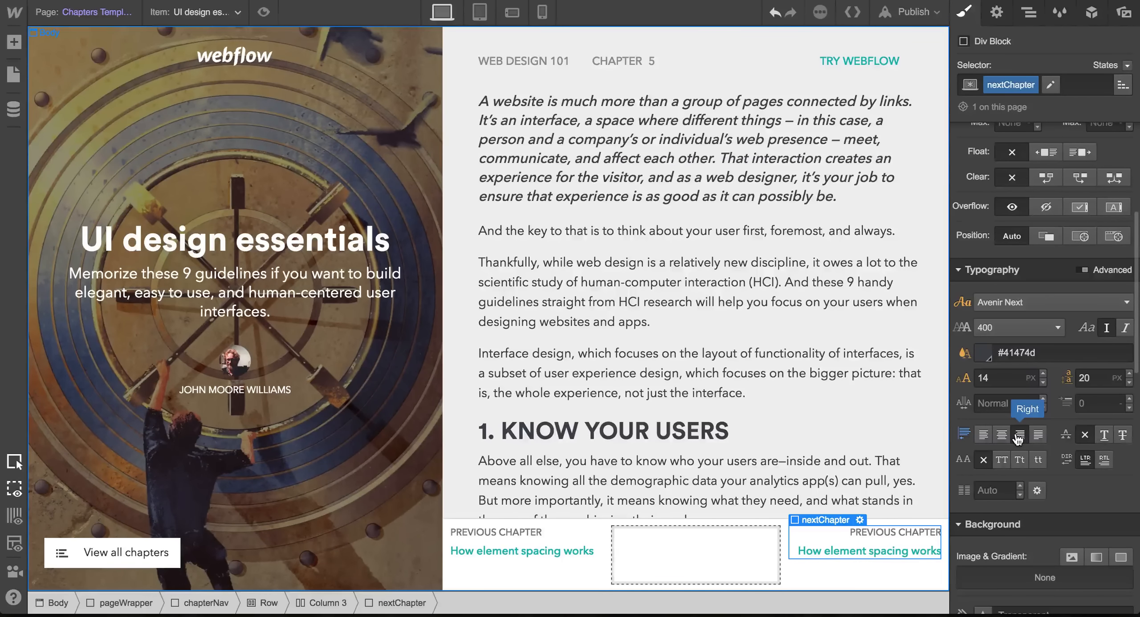
{"action": "scroll", "coordinate": [795, 486], "scroll_direction": "down", "scroll_amount": 2}
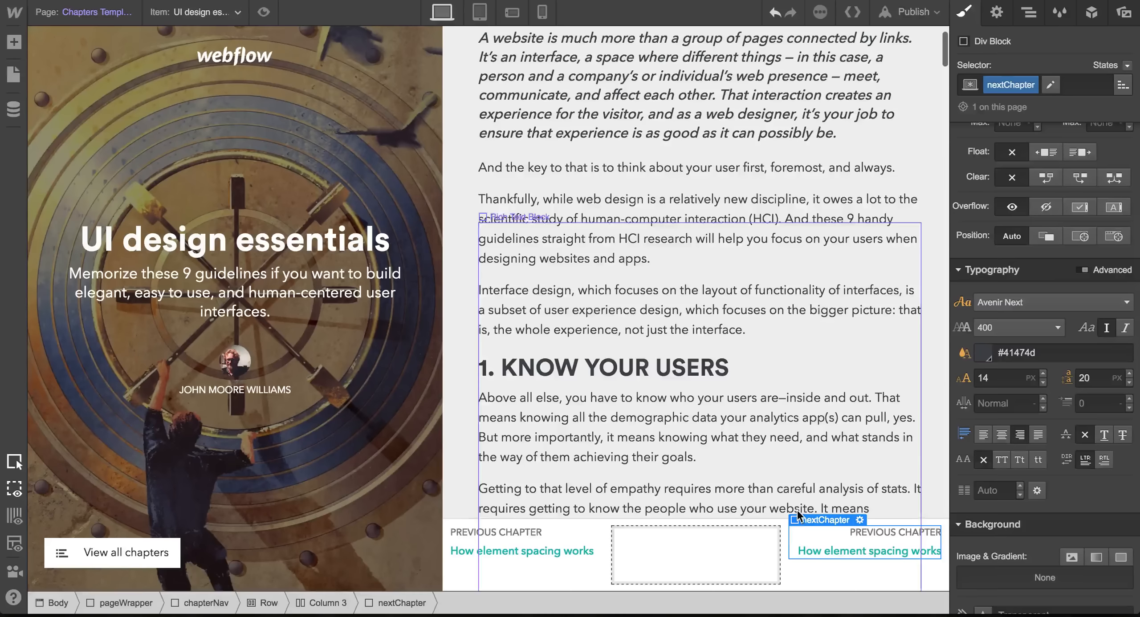
Change the label in the nextChapter block to NEXT CHAPTER.
{"action": "left_click", "coordinate": [866, 553]}
{"action": "left_click", "coordinate": [914, 529]}
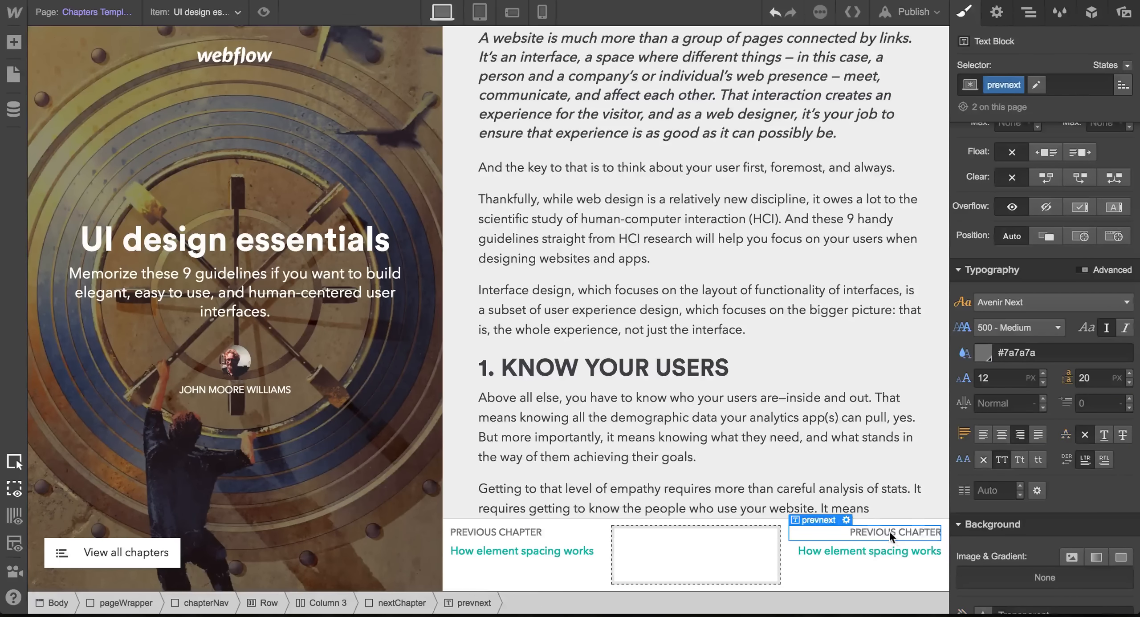
{"action": "double_click", "coordinate": [875, 535]}
{"action": "type", "text": "NEXT"}
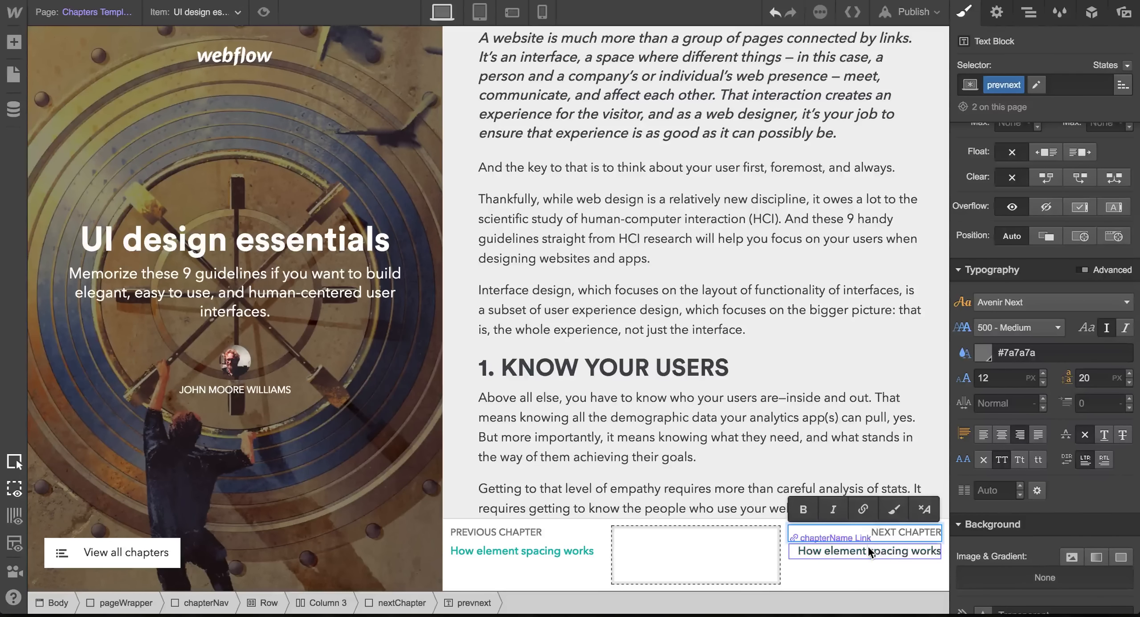
Bind the link under NEXT CHAPTER to the Next Chapter field for its URL and Next Chapter Title for its text.
{"action": "left_click", "coordinate": [868, 551]}
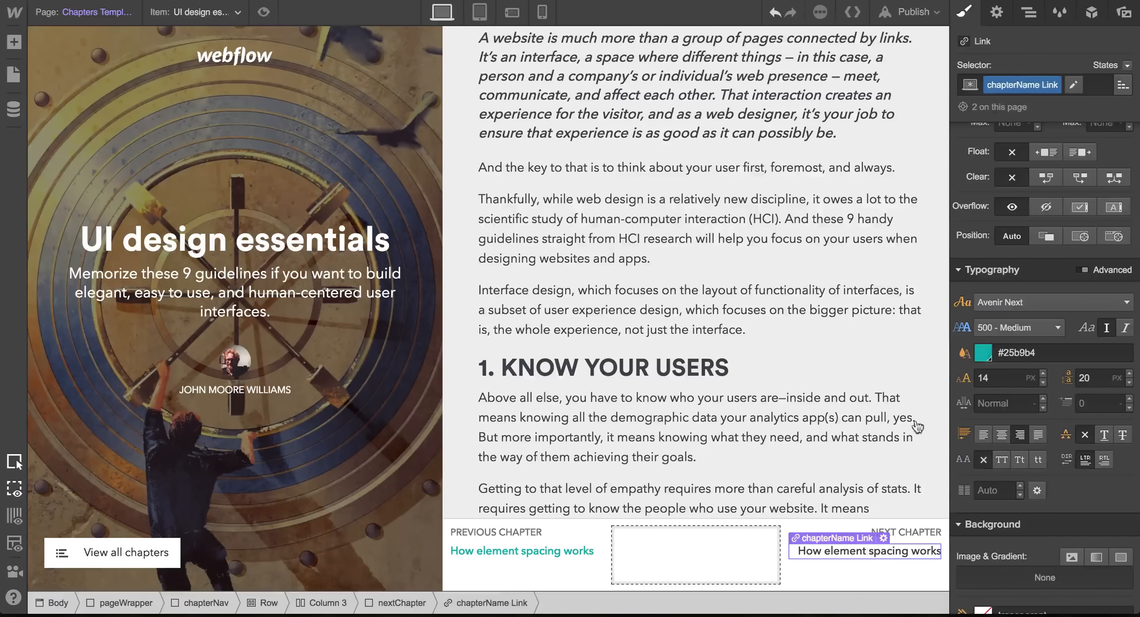
{"action": "left_click", "coordinate": [1007, 11]}
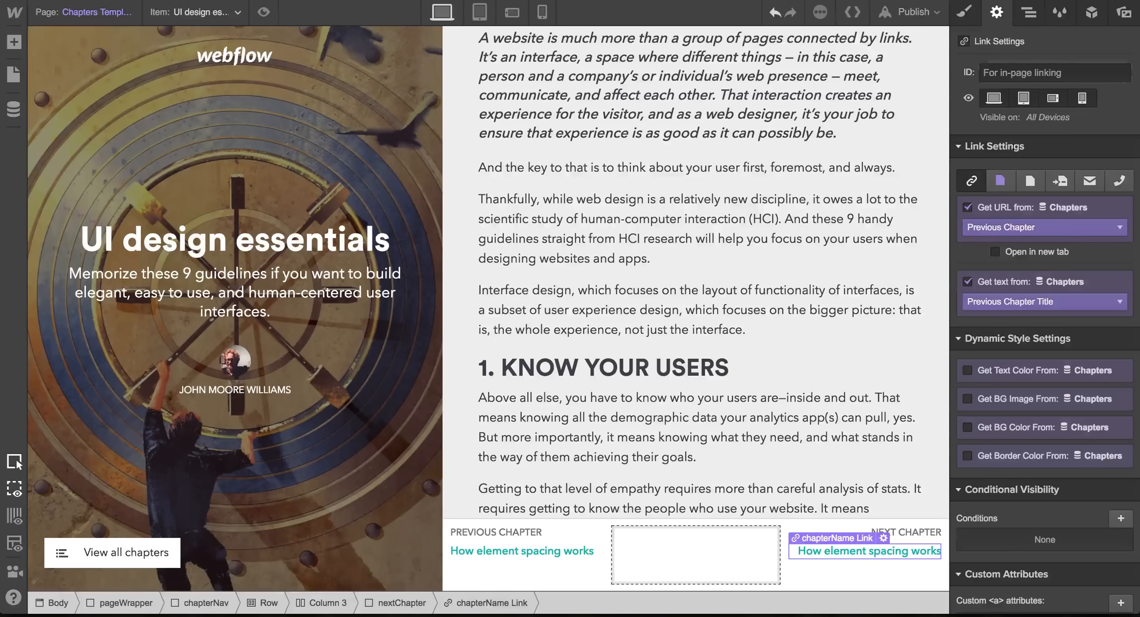
{"action": "left_click", "coordinate": [988, 229]}
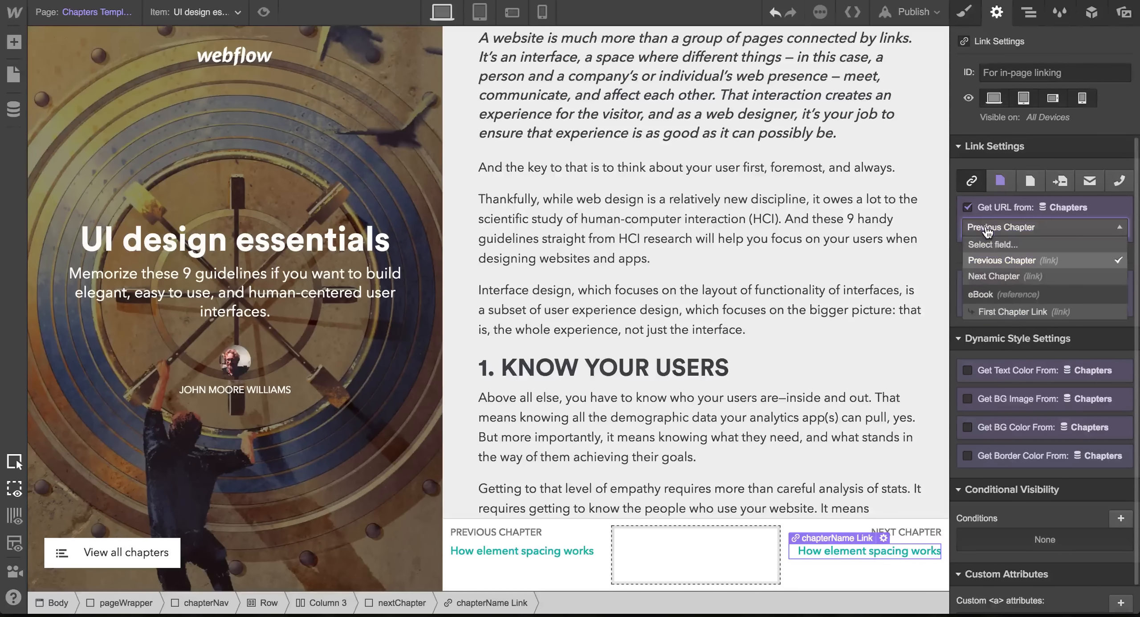
{"action": "left_click", "coordinate": [1005, 277]}
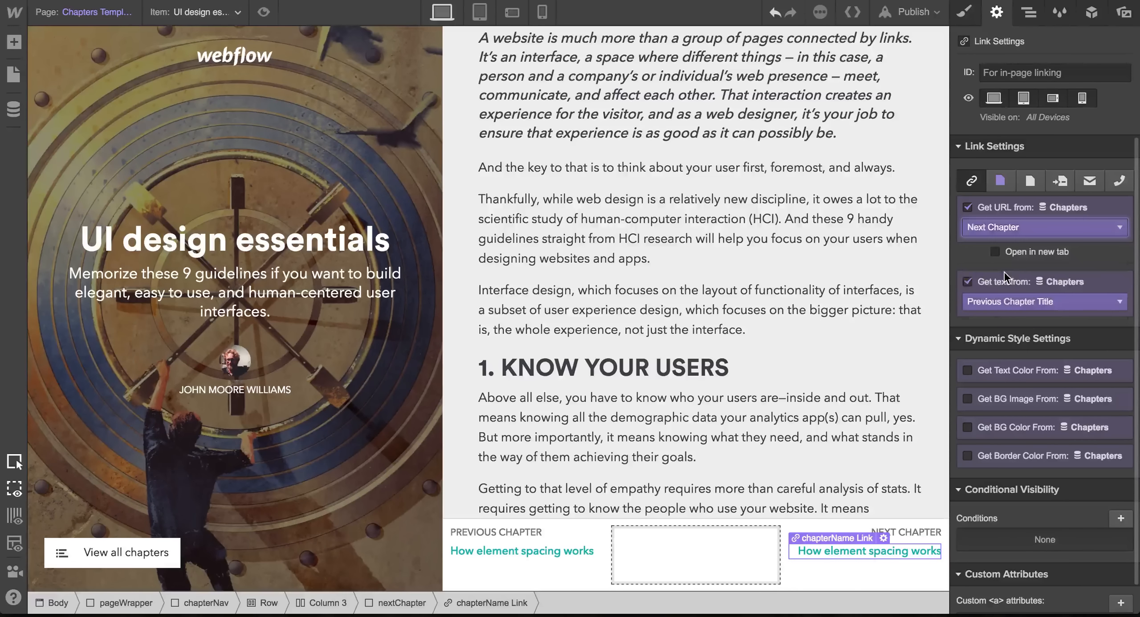
{"action": "left_click", "coordinate": [998, 308]}
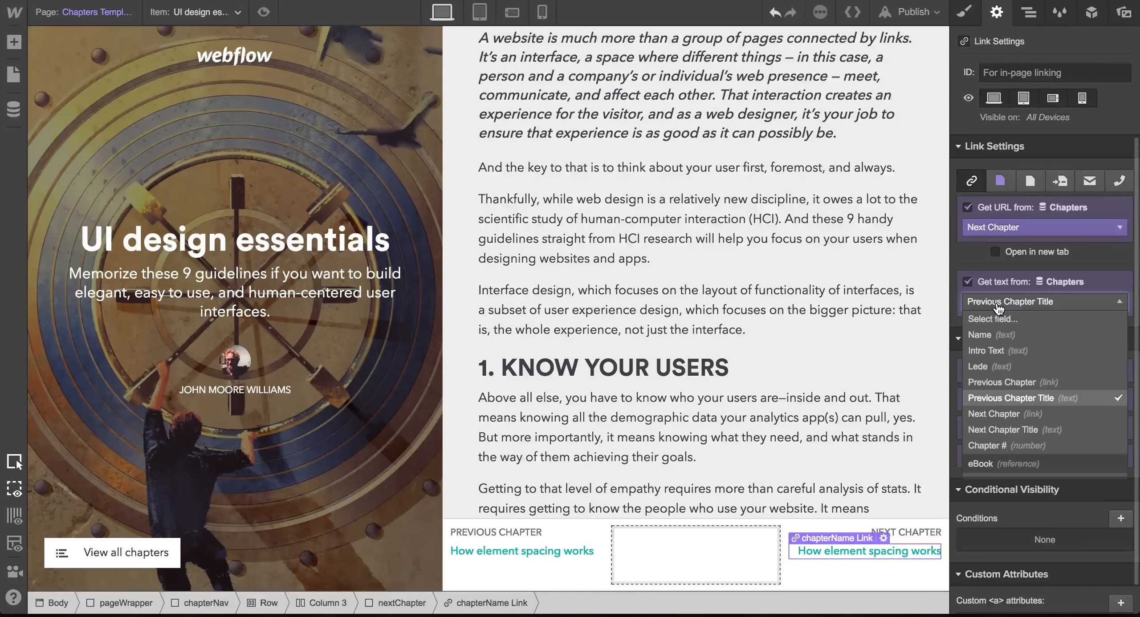
{"action": "left_click", "coordinate": [1016, 432]}
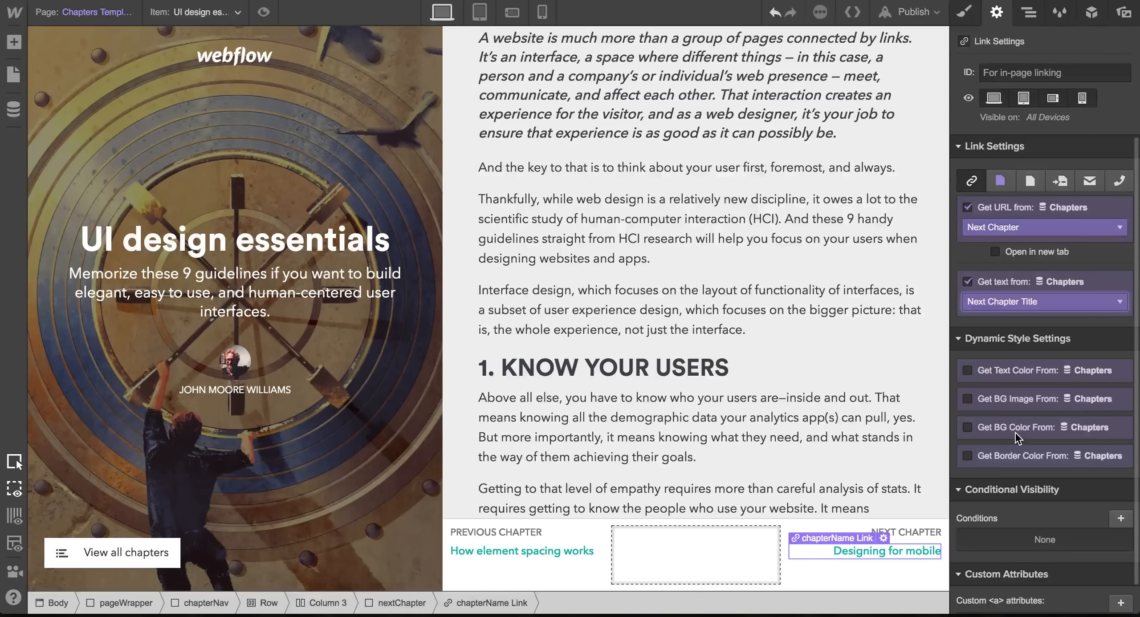
Give the empty middle column of the navigation bar a new class named col2 and set its height to 10 px.
{"action": "left_click", "coordinate": [877, 465]}
{"action": "left_click", "coordinate": [739, 530]}
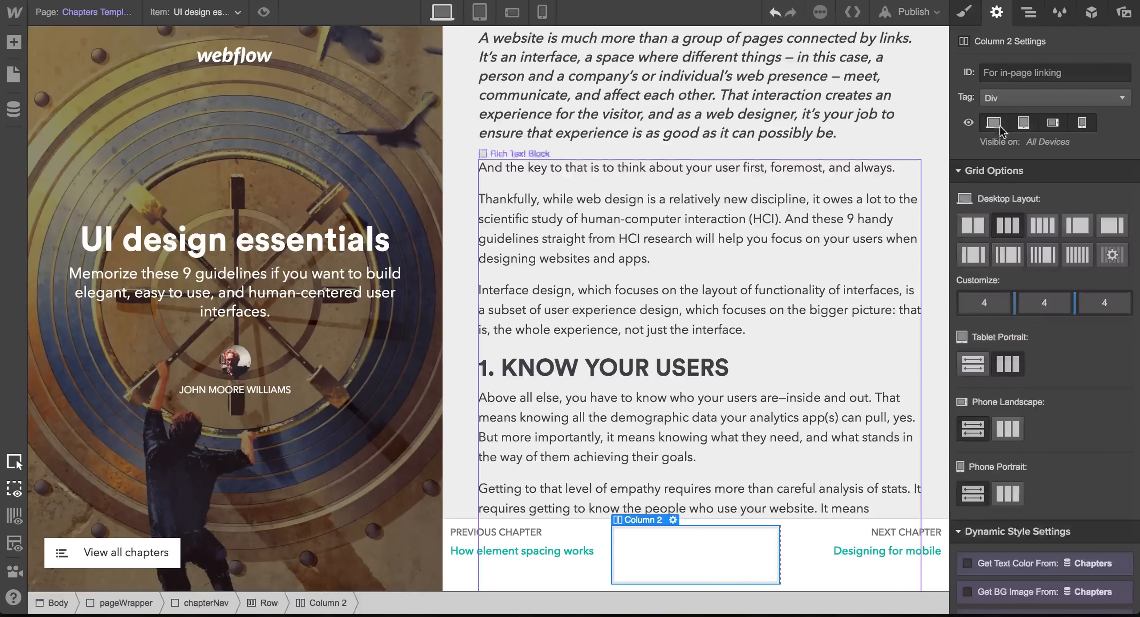
{"action": "left_click", "coordinate": [972, 16]}
{"action": "left_click", "coordinate": [1006, 85]}
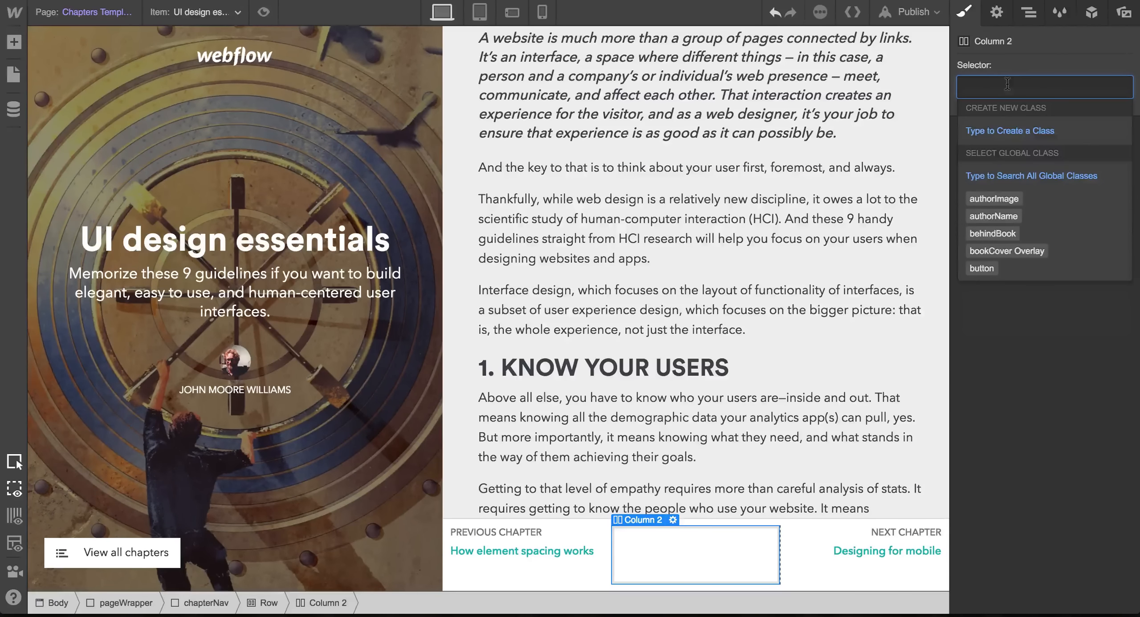
{"action": "type", "text": "chap"}
{"action": "key", "text": "BackSpace"}
{"action": "key", "text": "BackSpace"}
{"action": "key", "text": "BackSpace"}
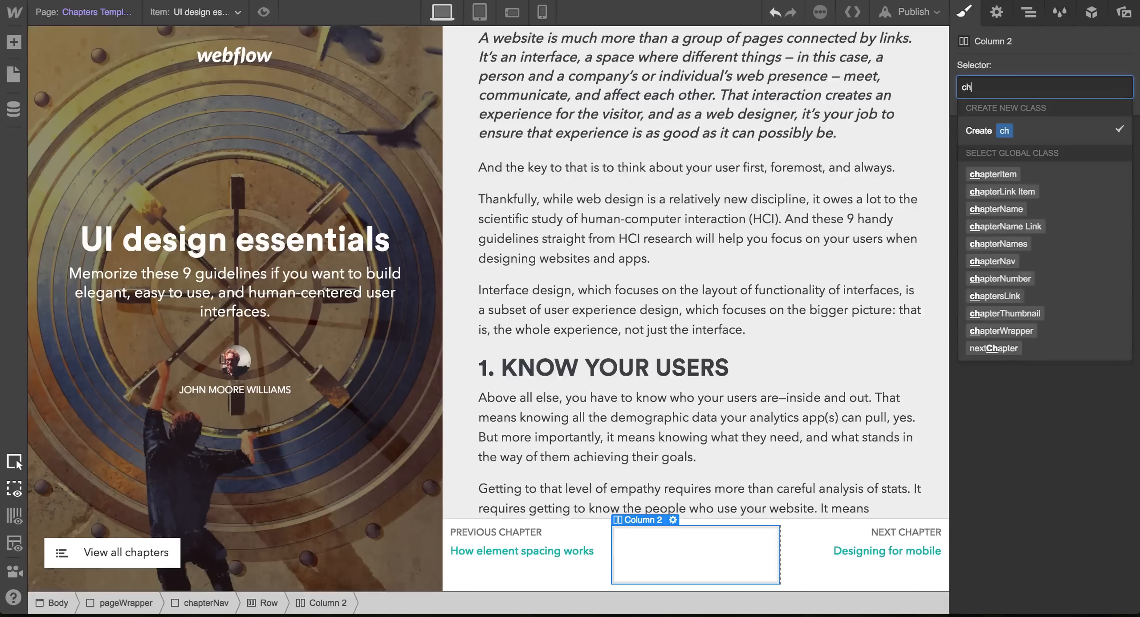
{"action": "type", "text": "ol2"}
{"action": "key", "text": "Return"}
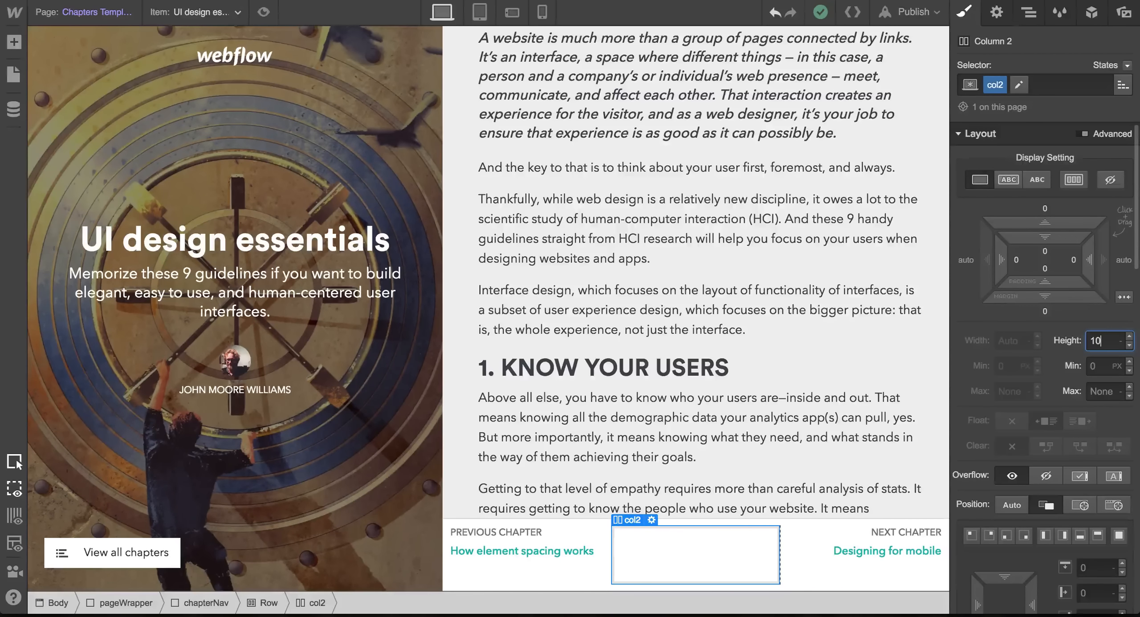
{"action": "key", "text": "Return"}
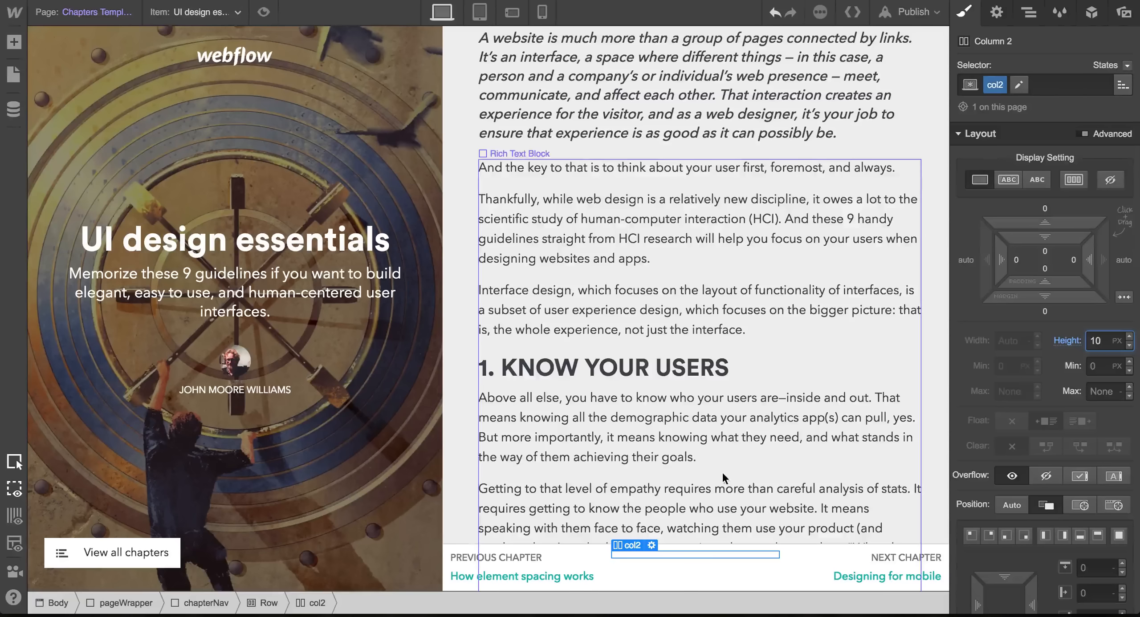
Set the chapterNav block's top and bottom padding to 15 px and add equal padding on its left and right sides.
{"action": "left_click", "coordinate": [531, 546]}
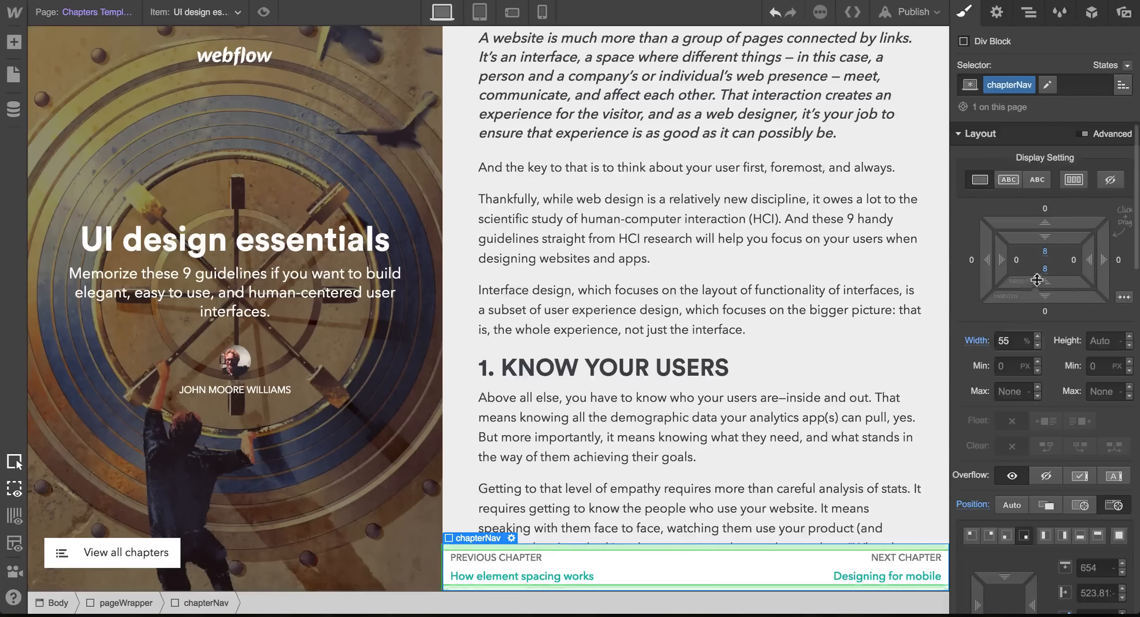
{"action": "left_click_drag", "start_coordinate": [1064, 237], "coordinate": [1068, 254]}
{"action": "left_click", "coordinate": [264, 12]}
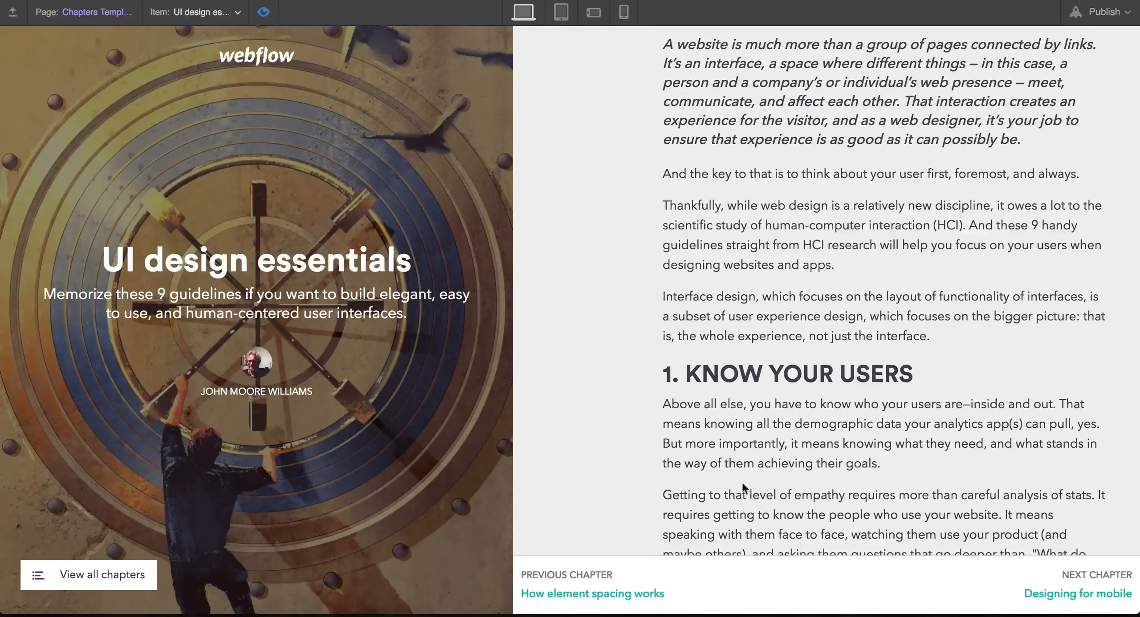
{"action": "left_click", "coordinate": [262, 13]}
{"action": "left_click", "coordinate": [667, 534]}
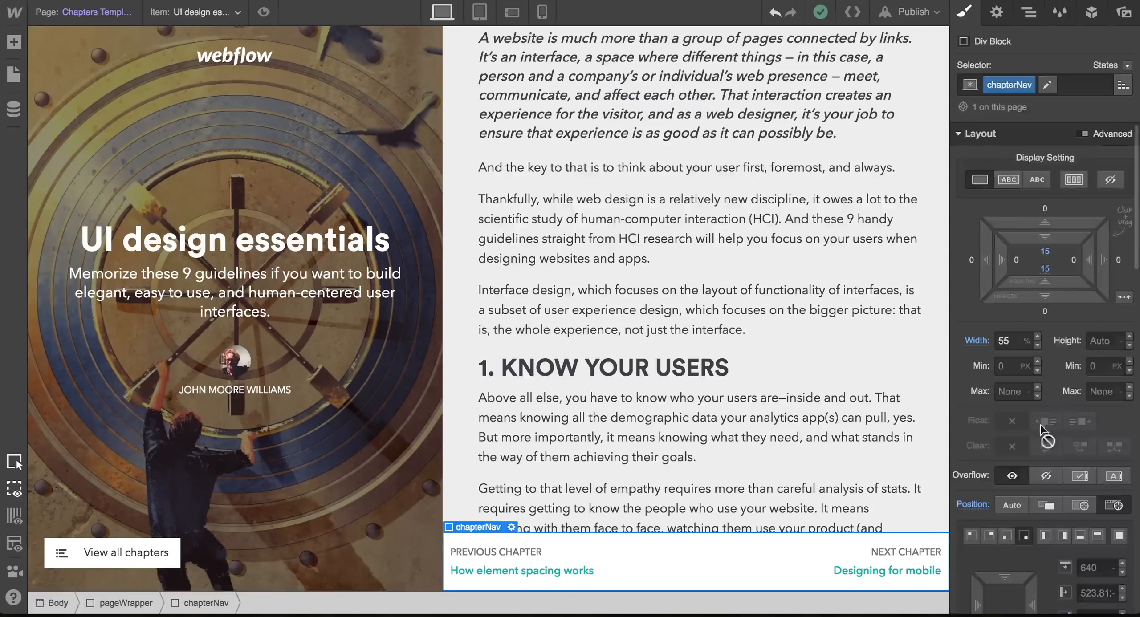
{"action": "left_click_drag", "start_coordinate": [999, 259], "coordinate": [1047, 268]}
Change the navigation row's desktop column widths to 5, 2 and 5, narrowing the middle column.
{"action": "left_click", "coordinate": [717, 533]}
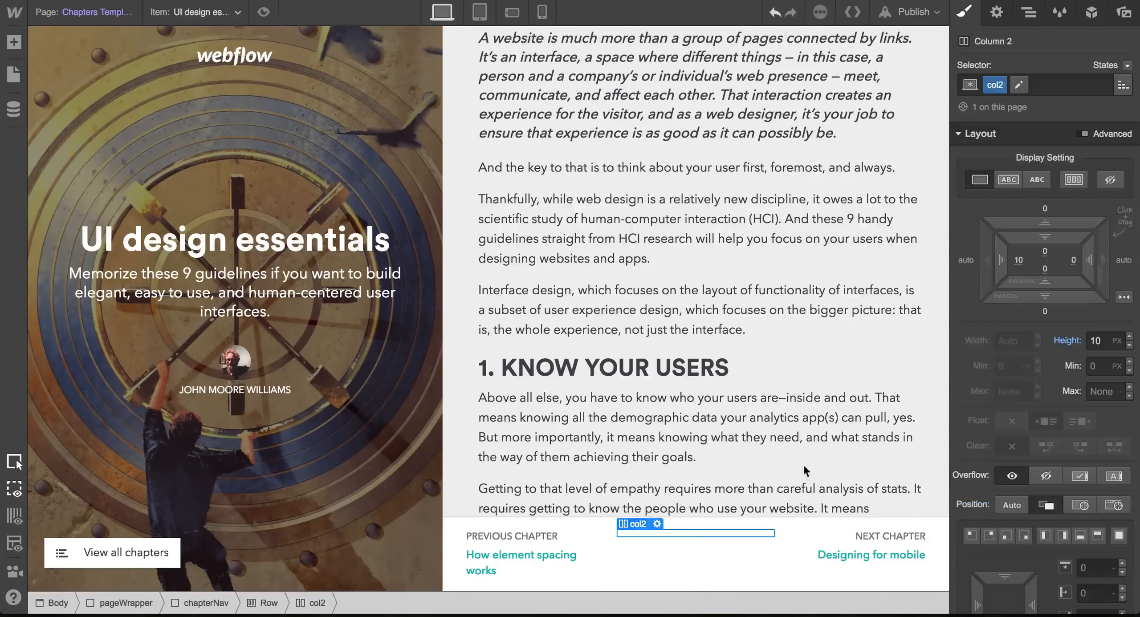
{"action": "left_click", "coordinate": [1000, 11]}
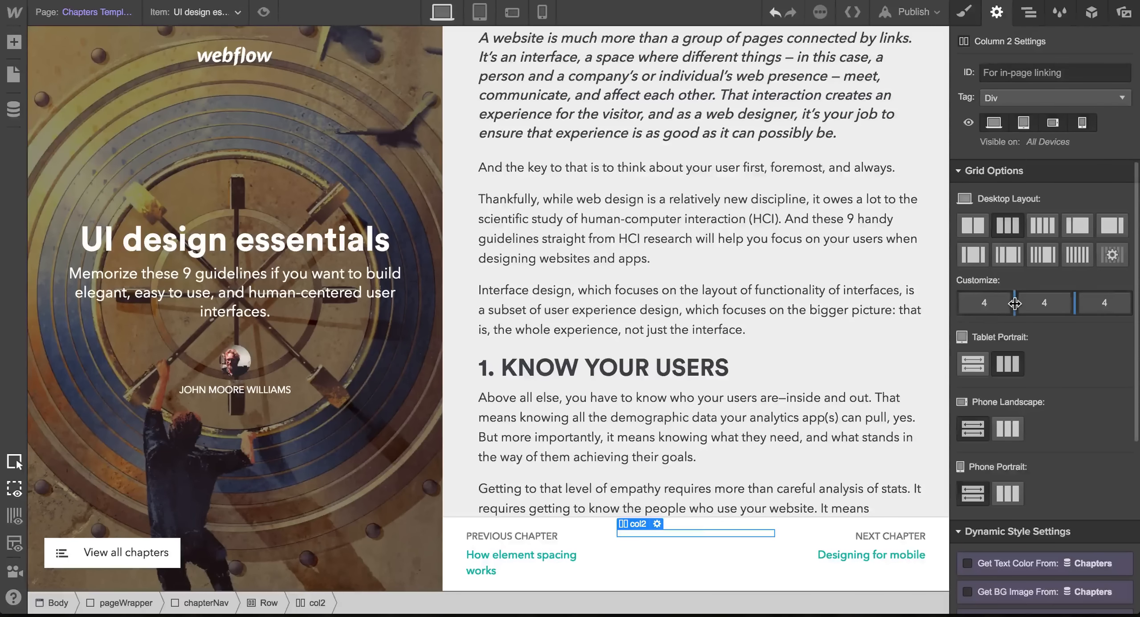
{"action": "left_click_drag", "start_coordinate": [1015, 304], "coordinate": [1059, 305]}
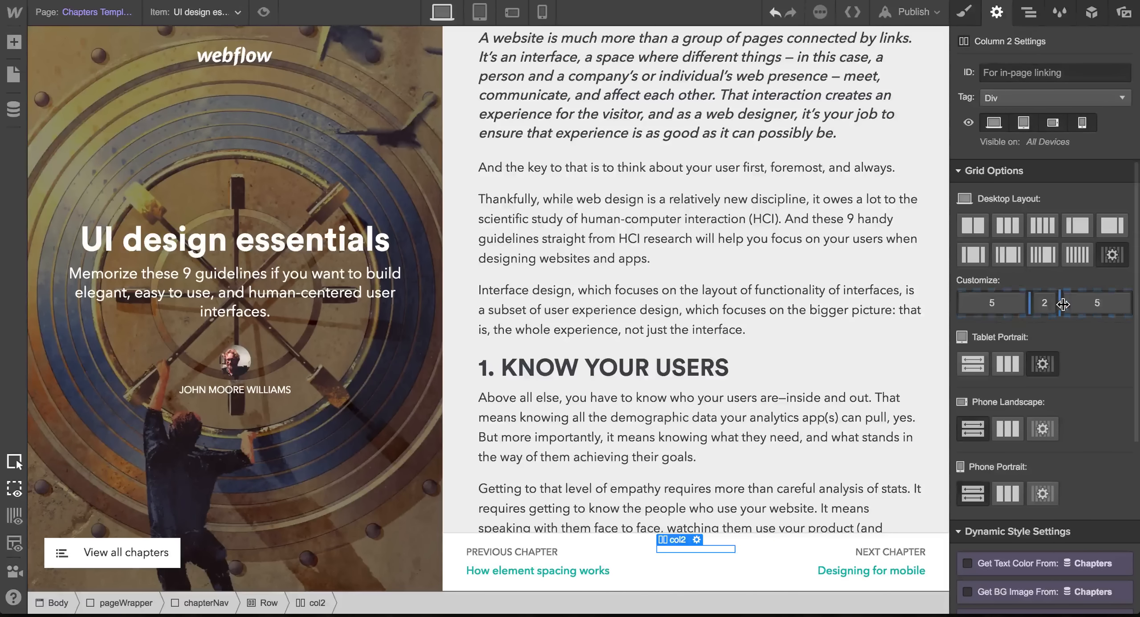
Set the bottom margin of the prevnext label text to 0 px.
{"action": "left_click", "coordinate": [534, 553]}
{"action": "left_click", "coordinate": [972, 8]}
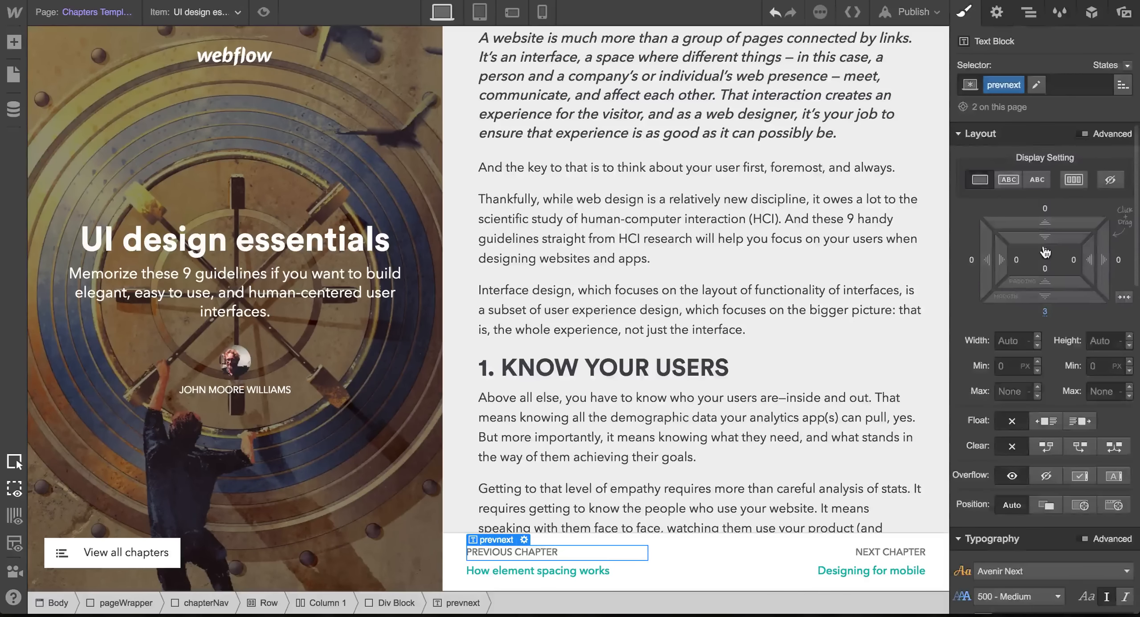
{"action": "left_click_drag", "start_coordinate": [1058, 257], "coordinate": [1058, 253]}
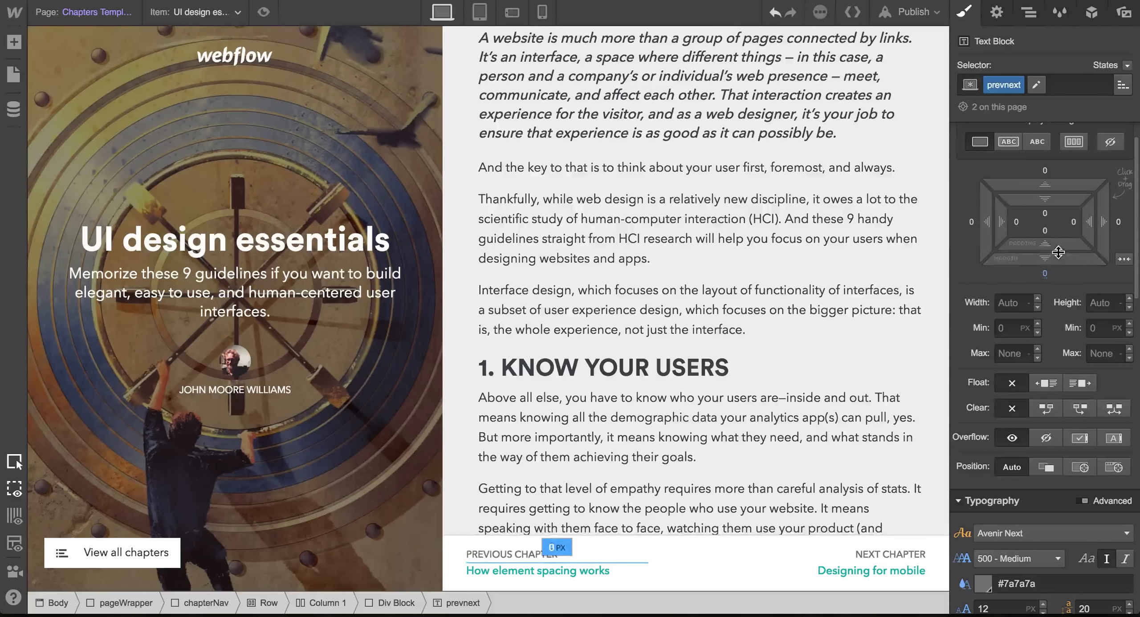
{"action": "left_click", "coordinate": [1045, 275]}
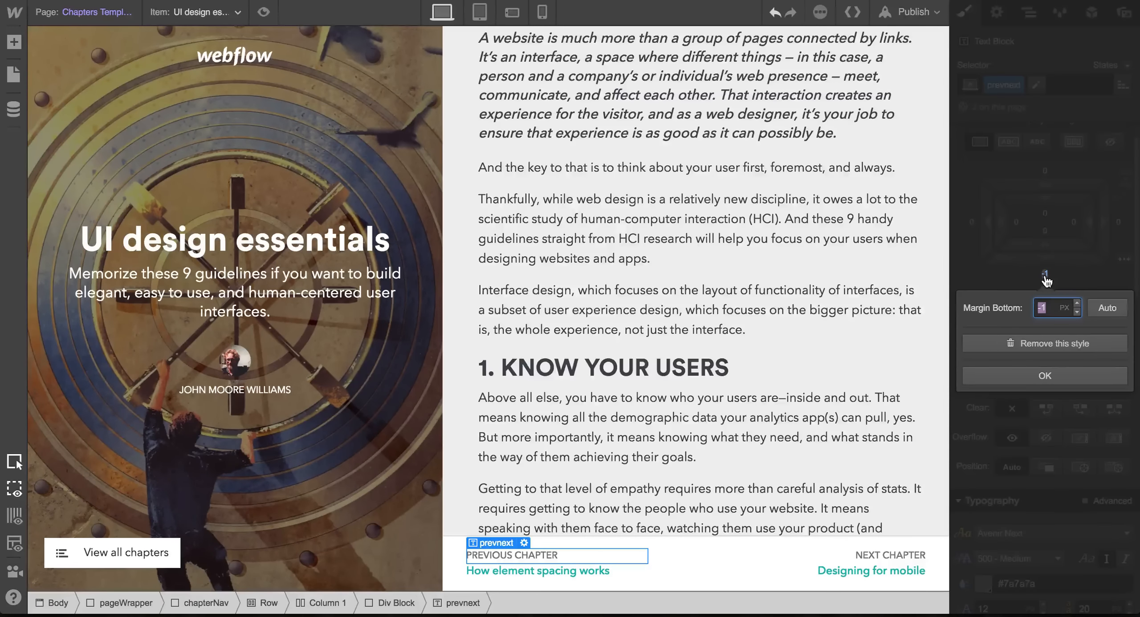
{"action": "type", "text": "0"}
{"action": "key", "text": "Return"}
Increase the font size of the chapterName Link text to 16 px.
{"action": "left_click", "coordinate": [864, 574]}
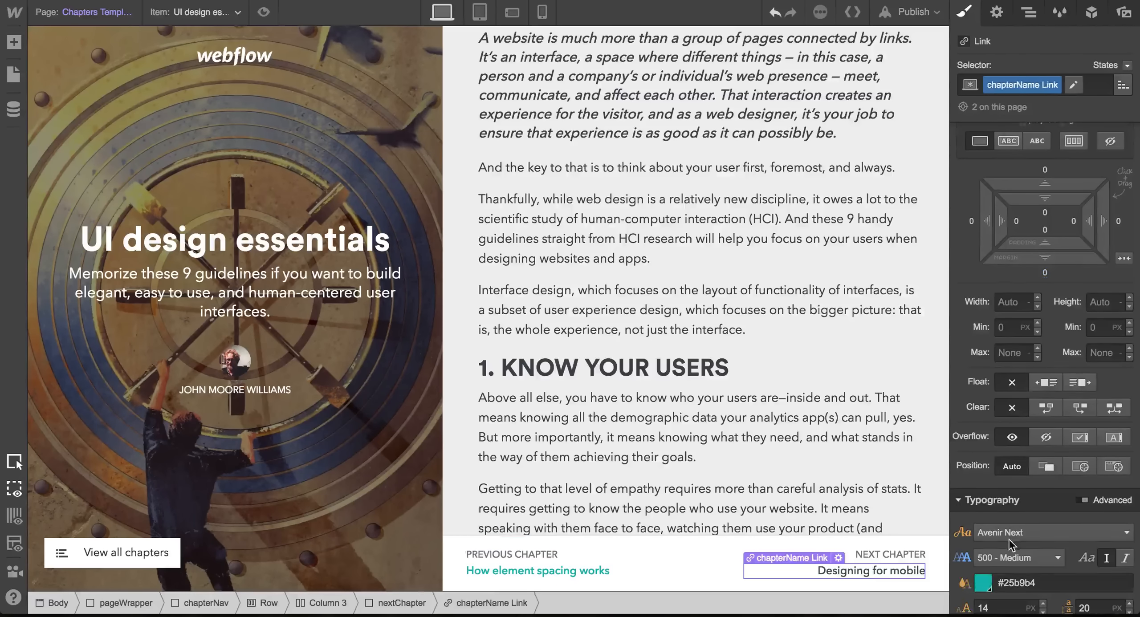
{"action": "scroll", "coordinate": [1042, 490], "scroll_direction": "down", "scroll_amount": 3}
{"action": "left_click", "coordinate": [1044, 540]}
{"action": "left_click", "coordinate": [1043, 540]}
{"action": "left_click", "coordinate": [1043, 540]}
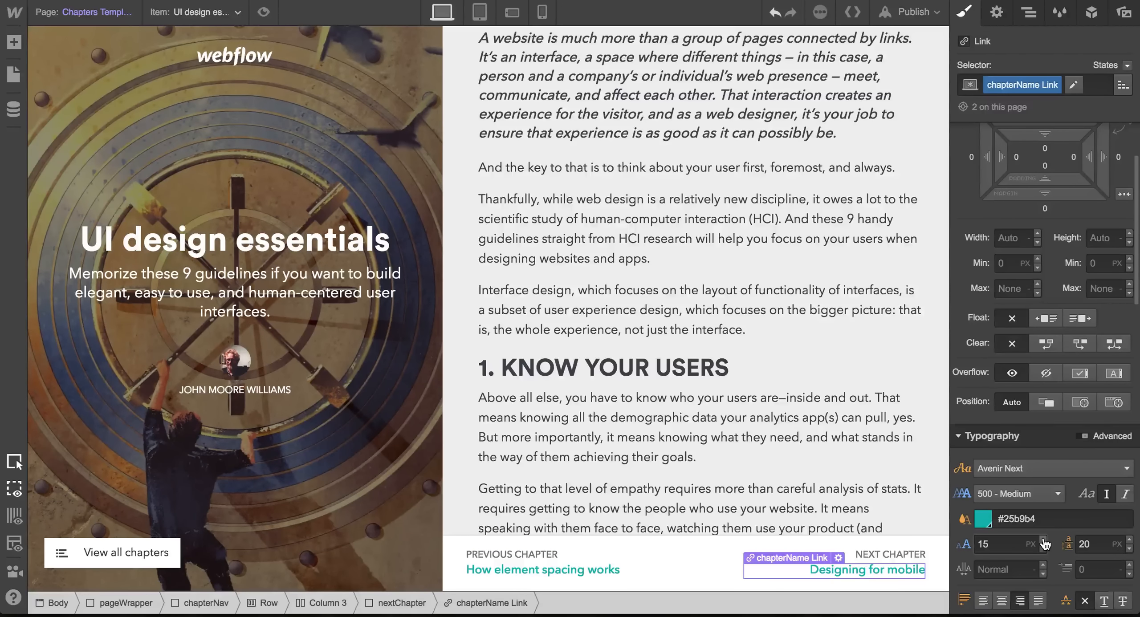
{"action": "left_click", "coordinate": [1043, 540]}
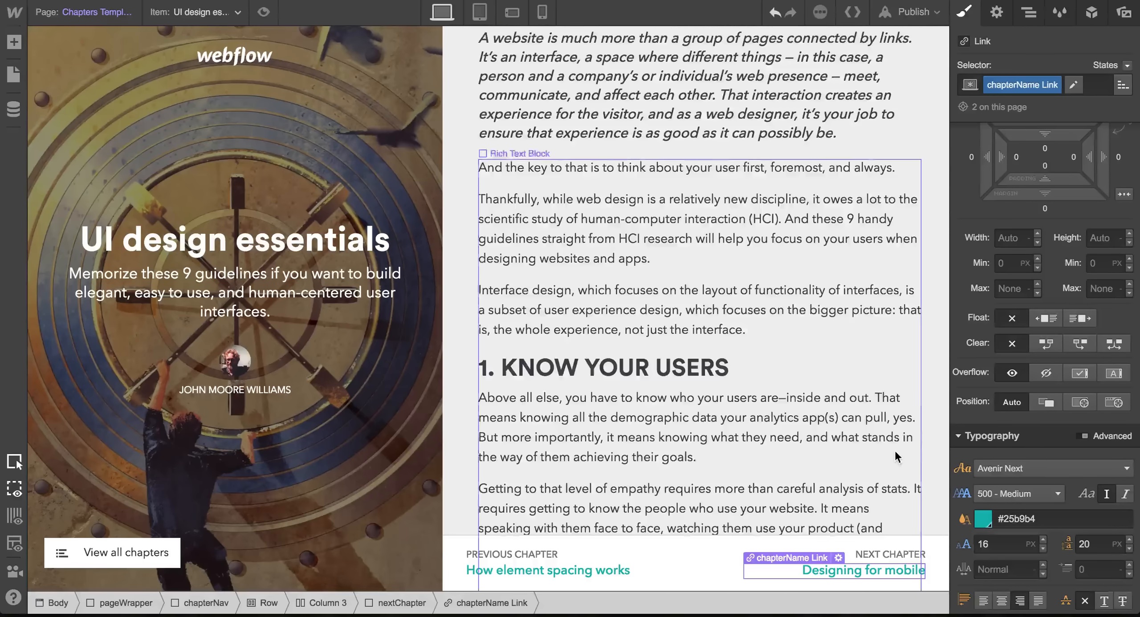
Preview the chapter page, scroll through its content, and try the Designing for mobile link under NEXT CHAPTER.
{"action": "scroll", "coordinate": [897, 457], "scroll_direction": "down", "scroll_amount": 3}
{"action": "scroll", "coordinate": [897, 456], "scroll_direction": "up", "scroll_amount": 2}
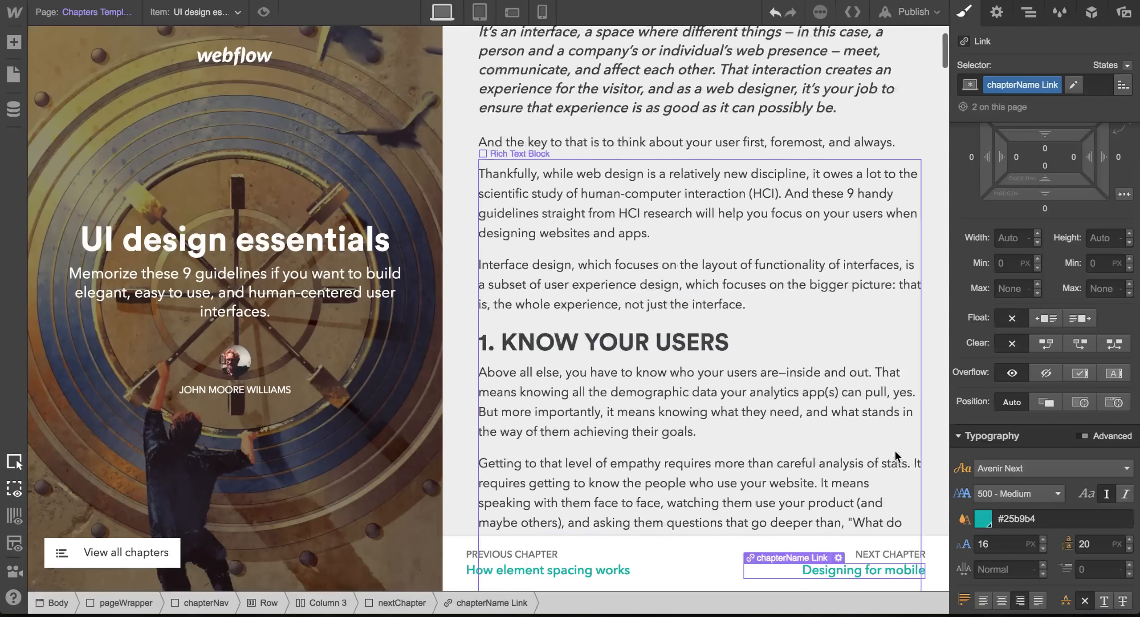
{"action": "left_click", "coordinate": [902, 541]}
{"action": "key", "text": "super+shift+p"}
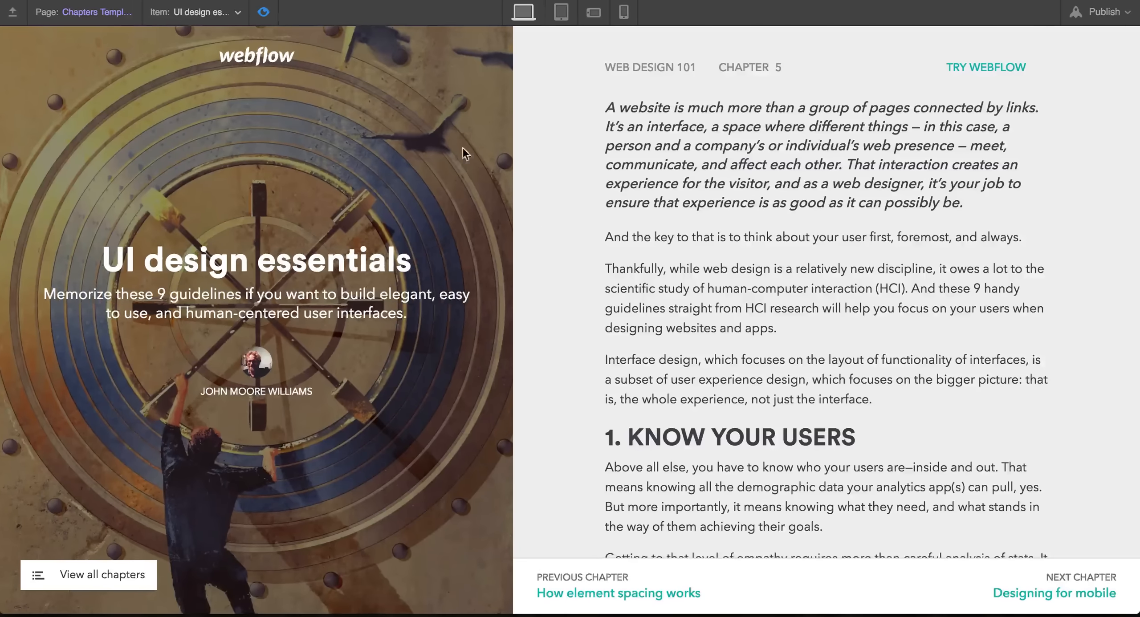
{"action": "scroll", "coordinate": [541, 219], "scroll_direction": "down", "scroll_amount": 20}
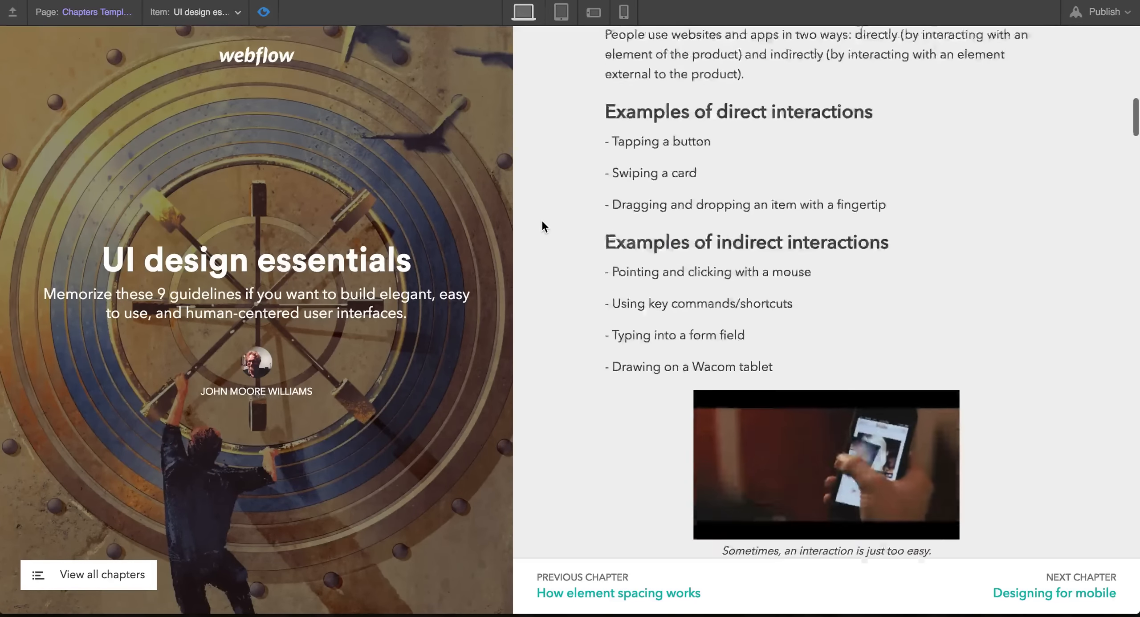
{"action": "left_click", "coordinate": [1051, 594]}
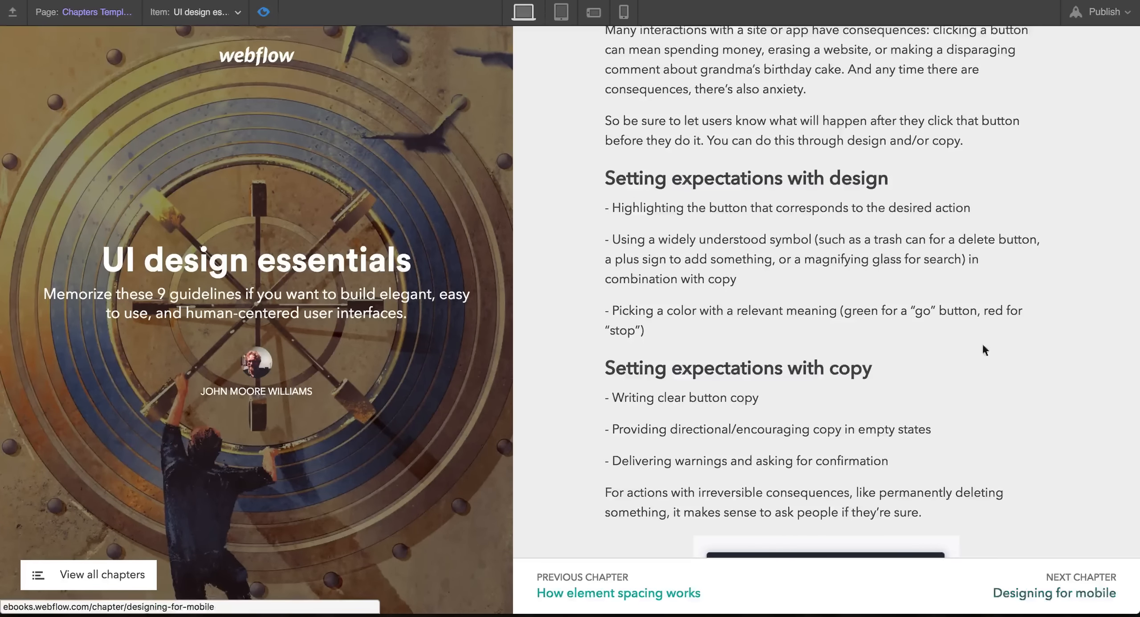
{"action": "scroll", "coordinate": [978, 333], "scroll_direction": "up", "scroll_amount": 10}
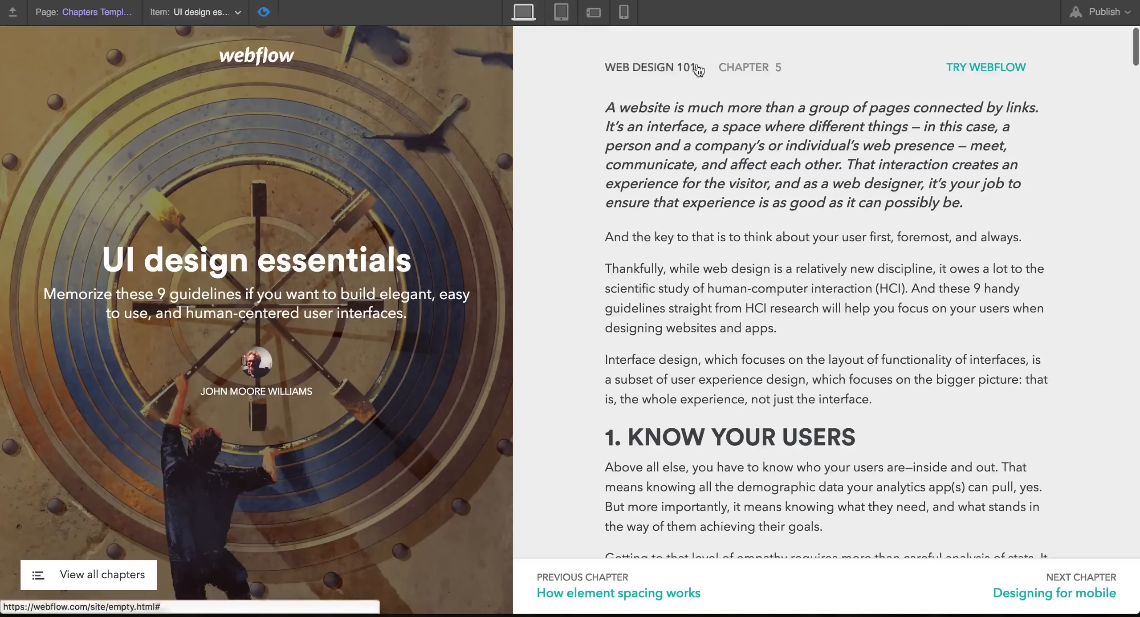
Inspect the rightSide block's layout, then preview the page again and follow the WEB DESIGN 101 link at its top.
{"action": "left_click", "coordinate": [264, 12]}
{"action": "scroll", "coordinate": [671, 134], "scroll_direction": "down", "scroll_amount": 10}
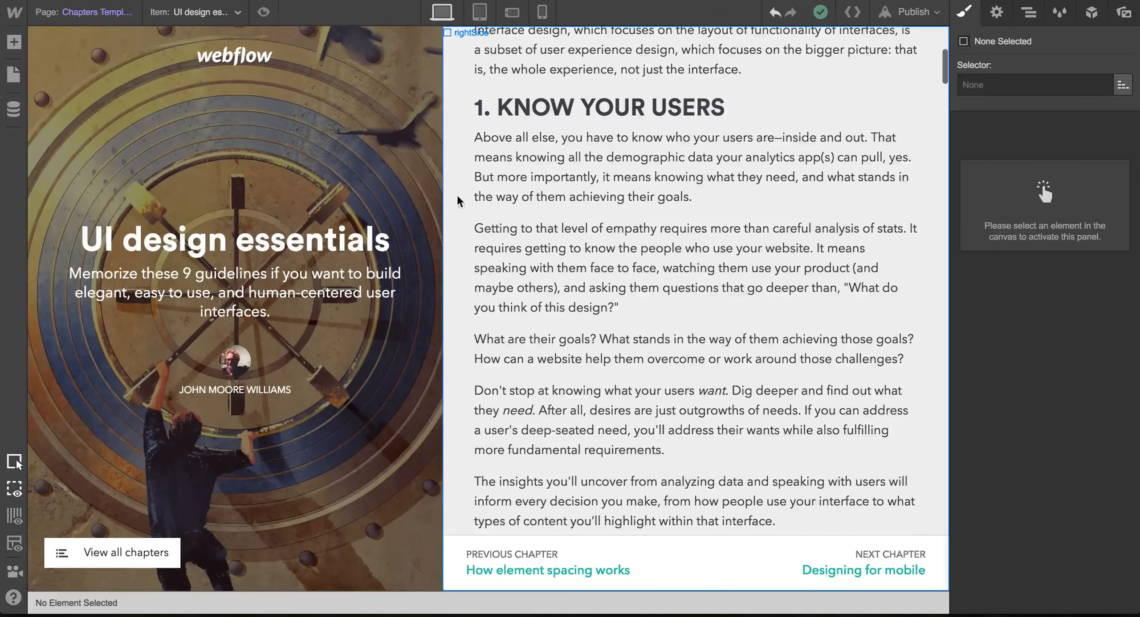
{"action": "left_click", "coordinate": [511, 262]}
{"action": "scroll", "coordinate": [512, 263], "scroll_direction": "up", "scroll_amount": 5}
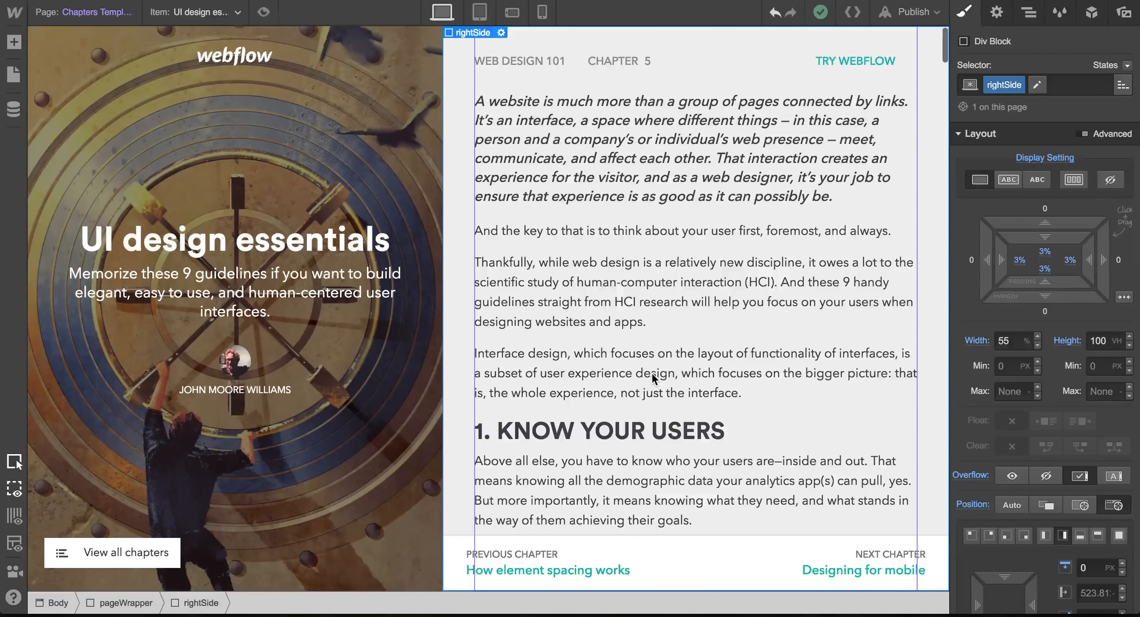
{"action": "left_click", "coordinate": [264, 12]}
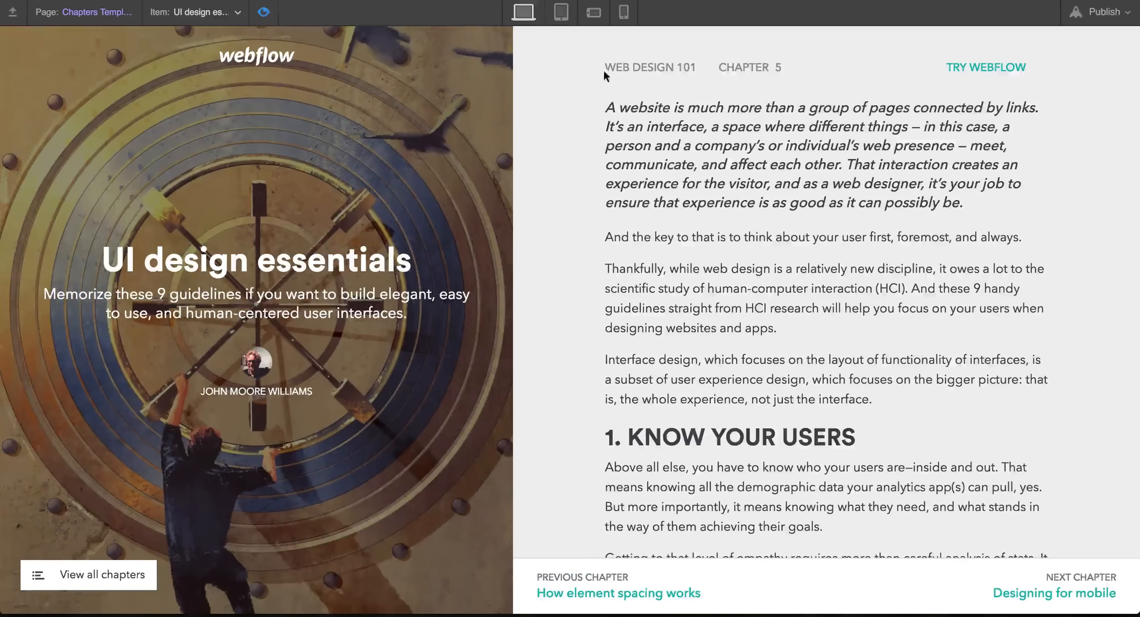
{"action": "left_click", "coordinate": [687, 68]}
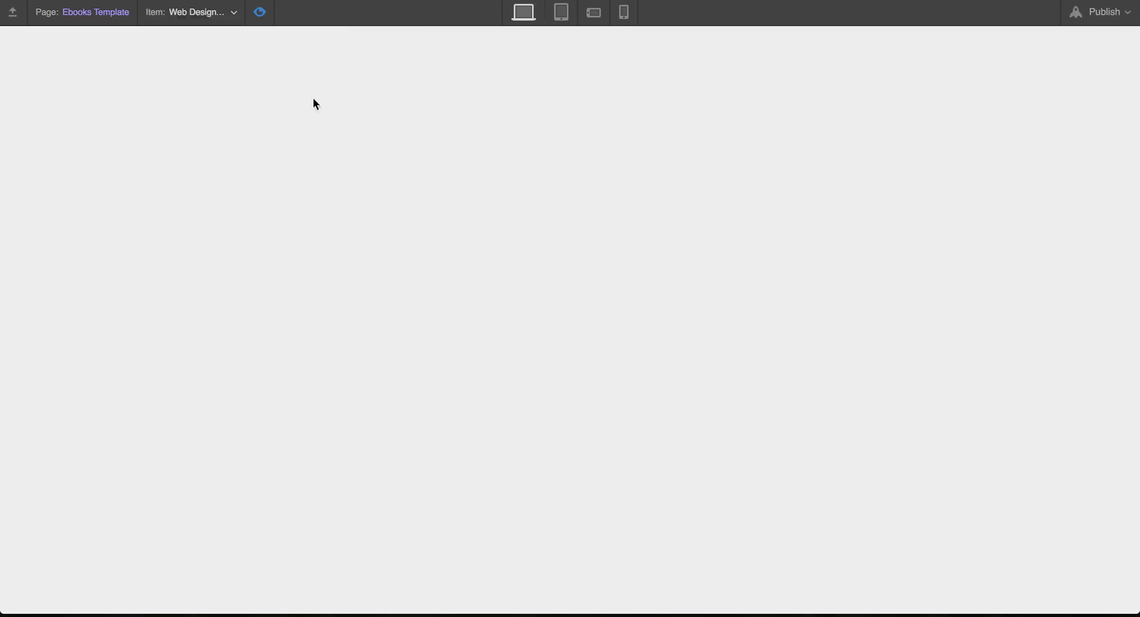
Leave the preview and reopen the Chapters Template page.
{"action": "left_click", "coordinate": [260, 14]}
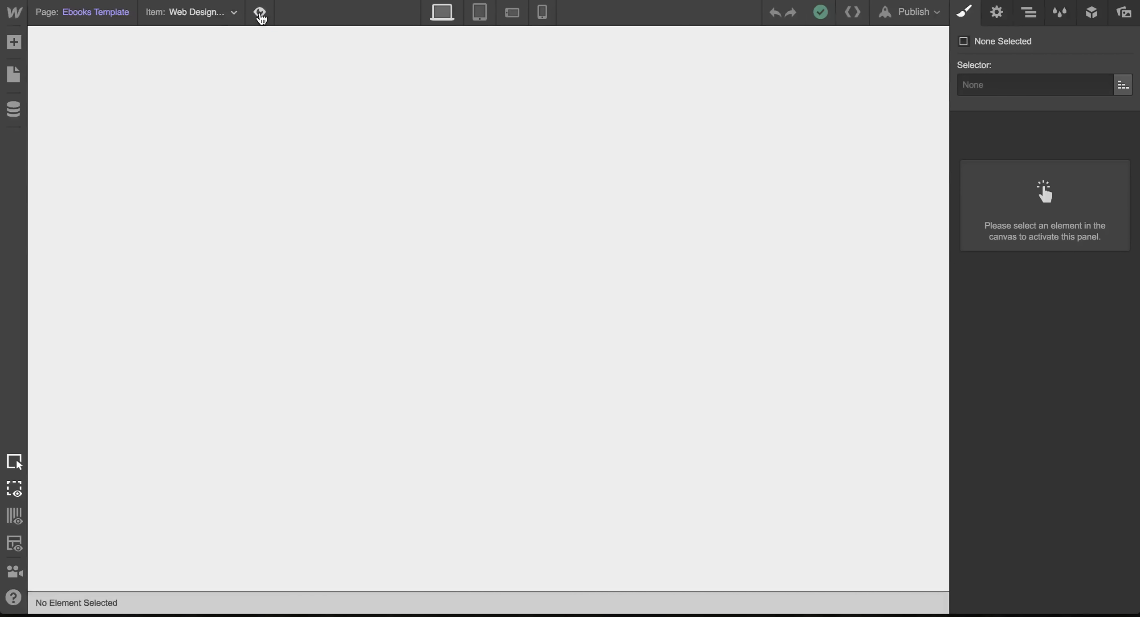
{"action": "left_click", "coordinate": [14, 75]}
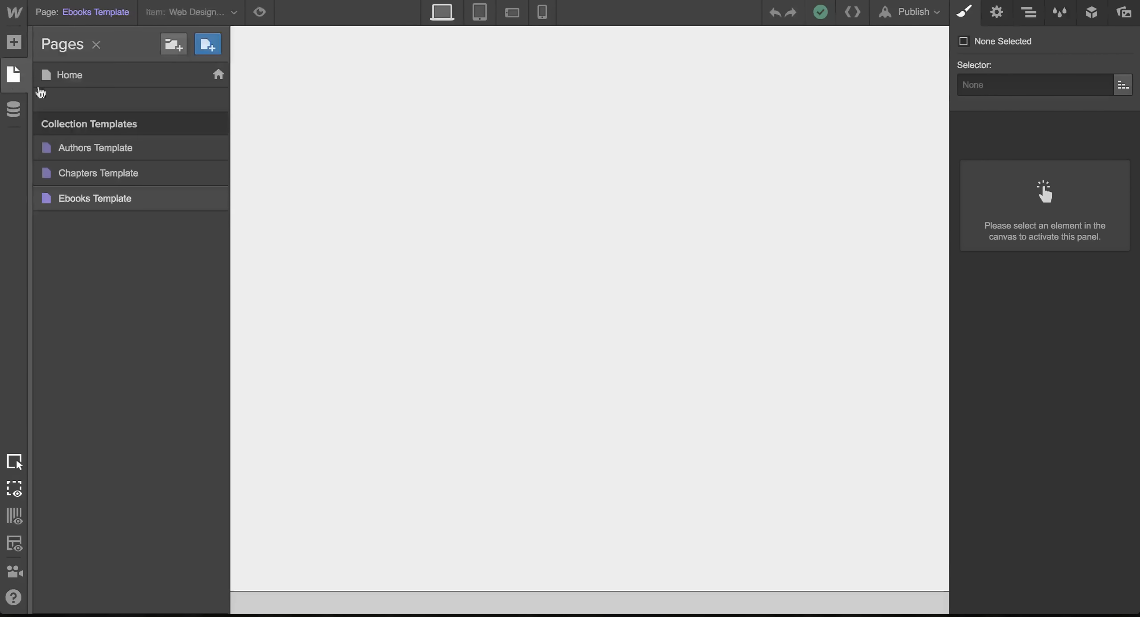
{"action": "left_click", "coordinate": [139, 183]}
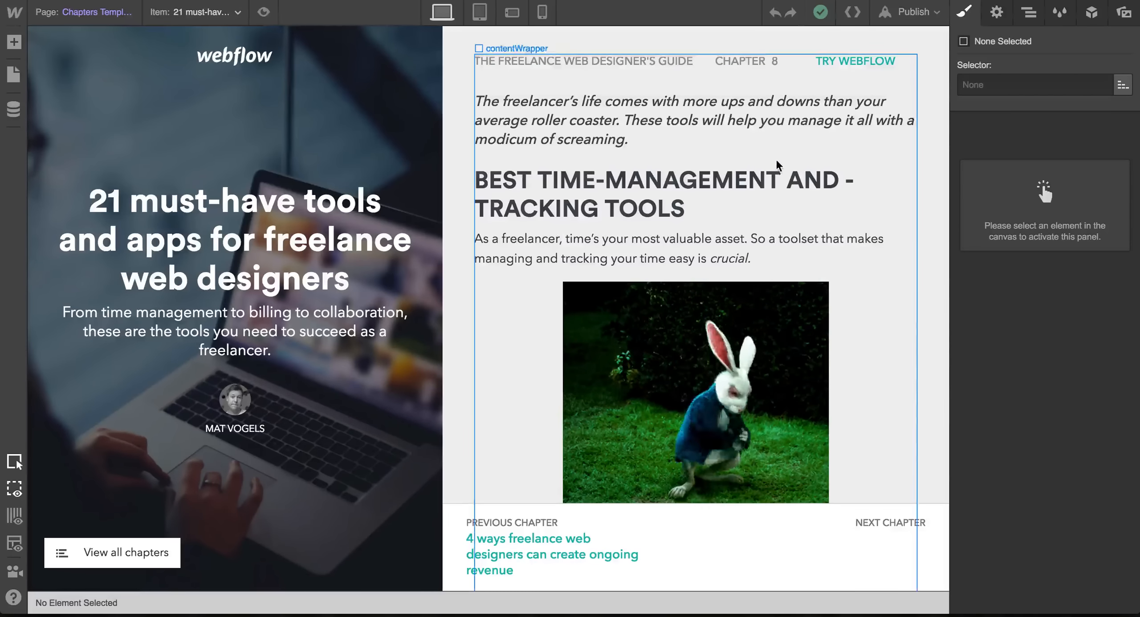
Make the nextChapter block around the NEXT CHAPTER label visible only when Next Chapter Title (Plain Text) Is Set.
{"action": "scroll", "coordinate": [757, 178], "scroll_direction": "down", "scroll_amount": 8}
{"action": "scroll", "coordinate": [777, 164], "scroll_direction": "down", "scroll_amount": 5}
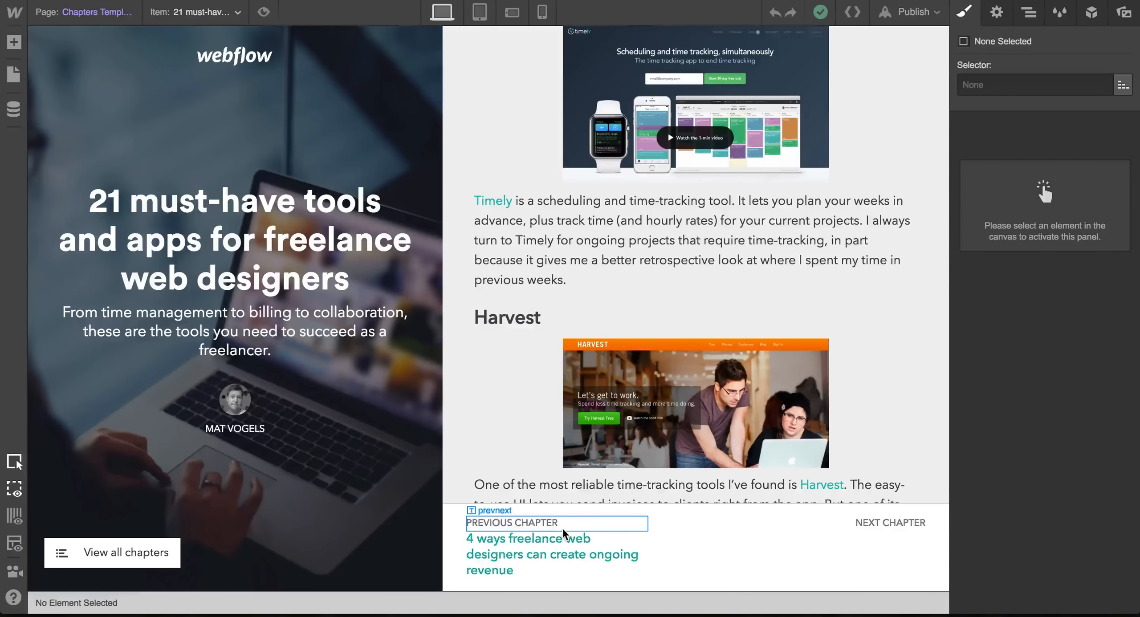
{"action": "left_click", "coordinate": [806, 539]}
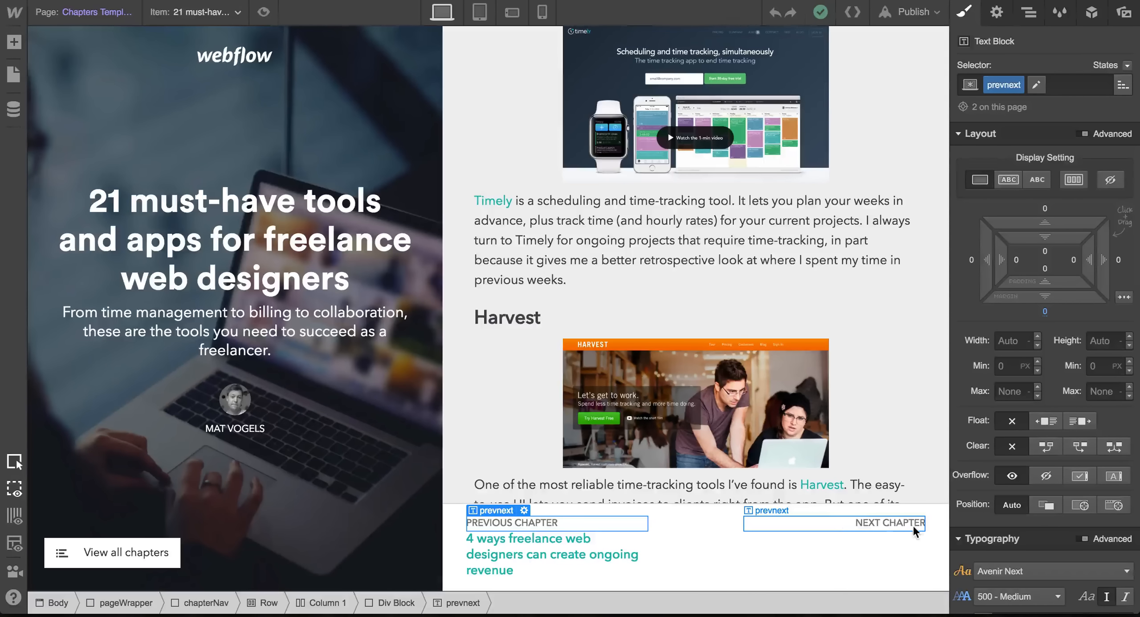
{"action": "left_click", "coordinate": [868, 525]}
{"action": "key", "text": "Up"}
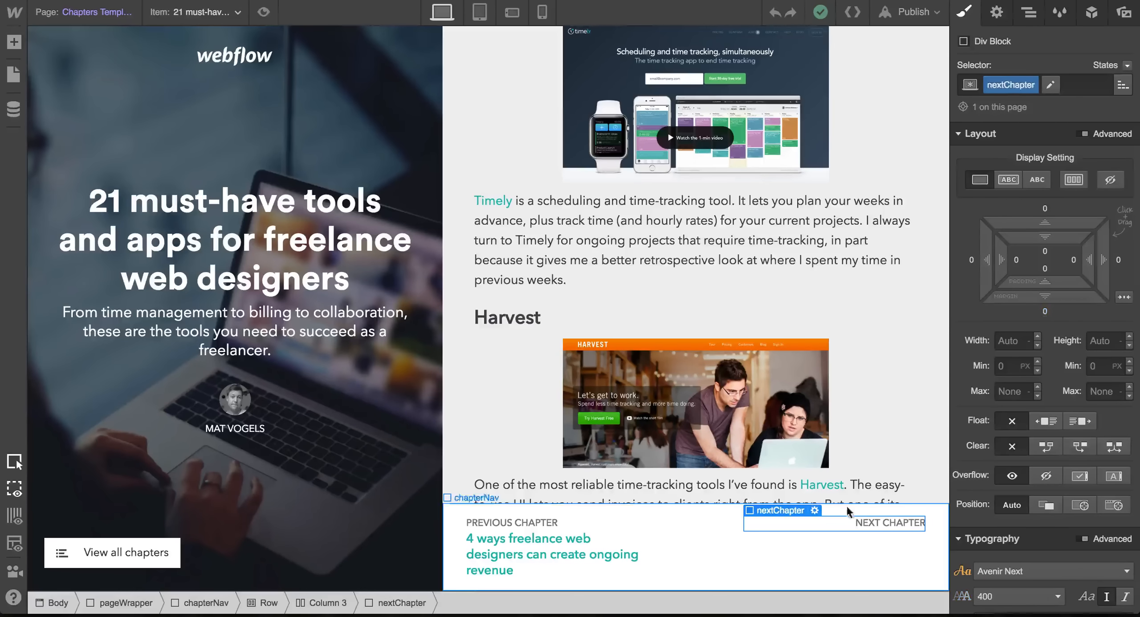
{"action": "left_click", "coordinate": [1028, 12]}
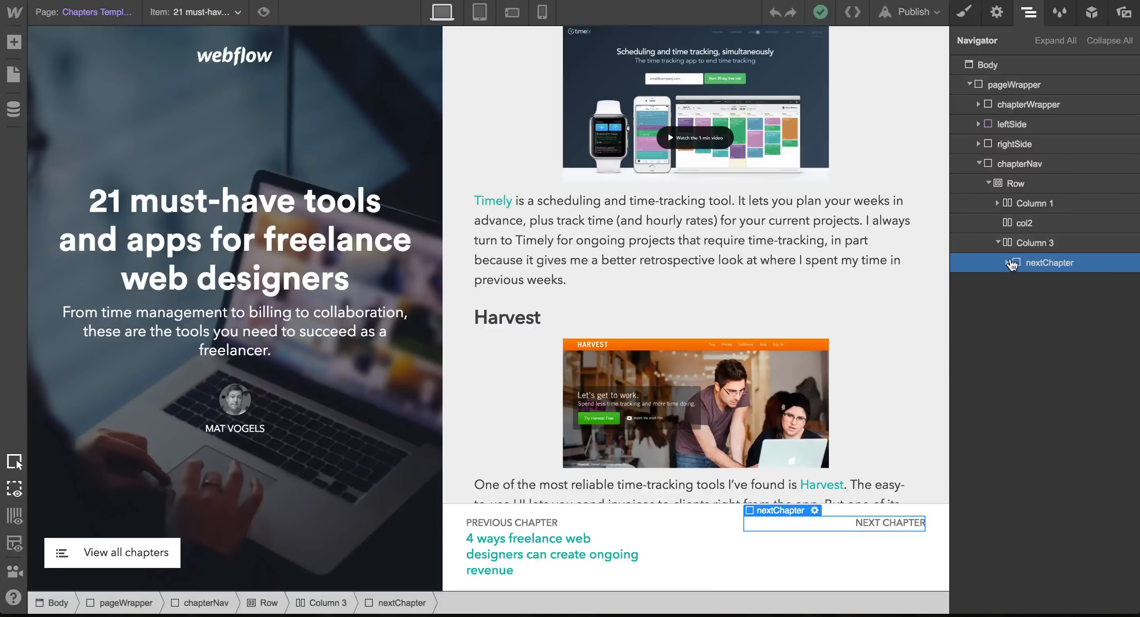
{"action": "left_click", "coordinate": [997, 12]}
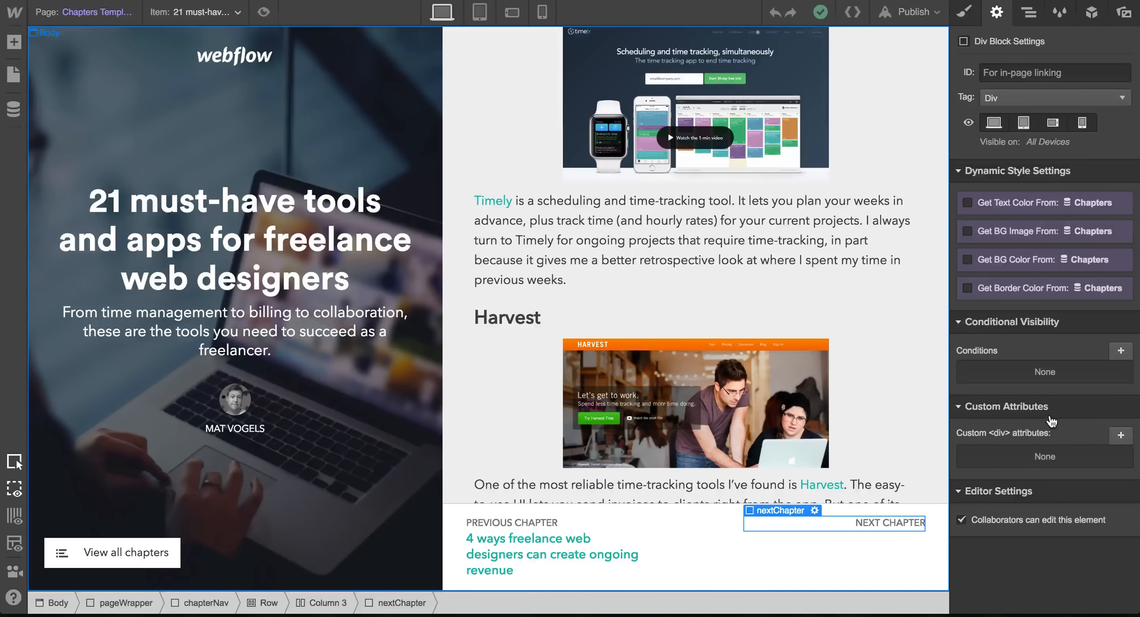
{"action": "left_click", "coordinate": [1114, 350]}
{"action": "left_click", "coordinate": [1046, 451]}
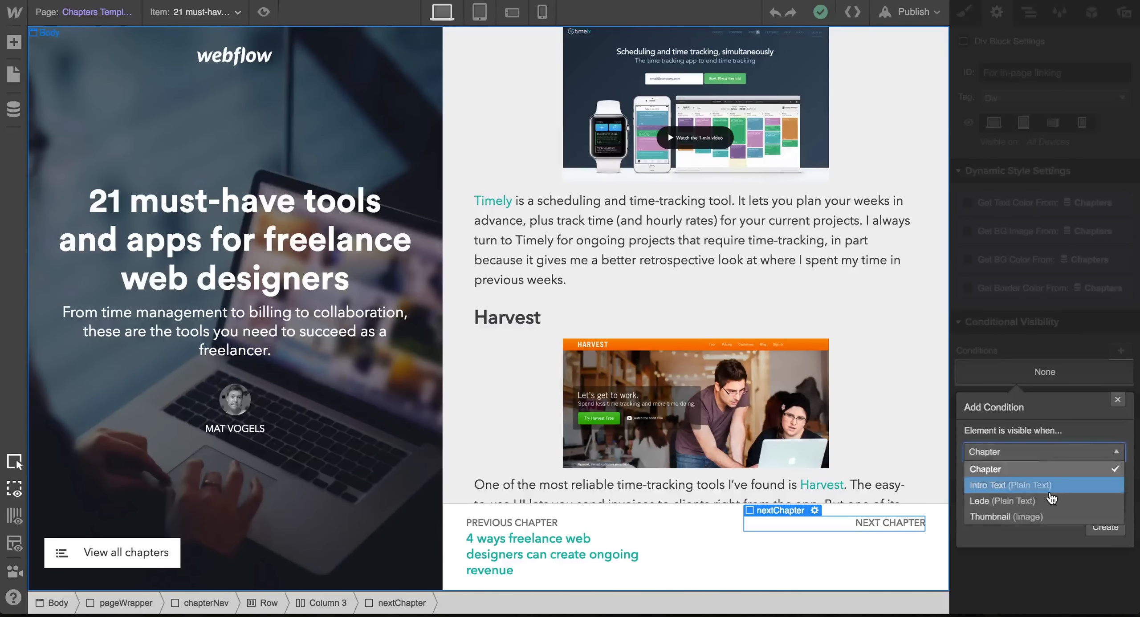
{"action": "scroll", "coordinate": [1051, 500], "scroll_direction": "down", "scroll_amount": 2}
{"action": "scroll", "coordinate": [1051, 498], "scroll_direction": "down", "scroll_amount": 2}
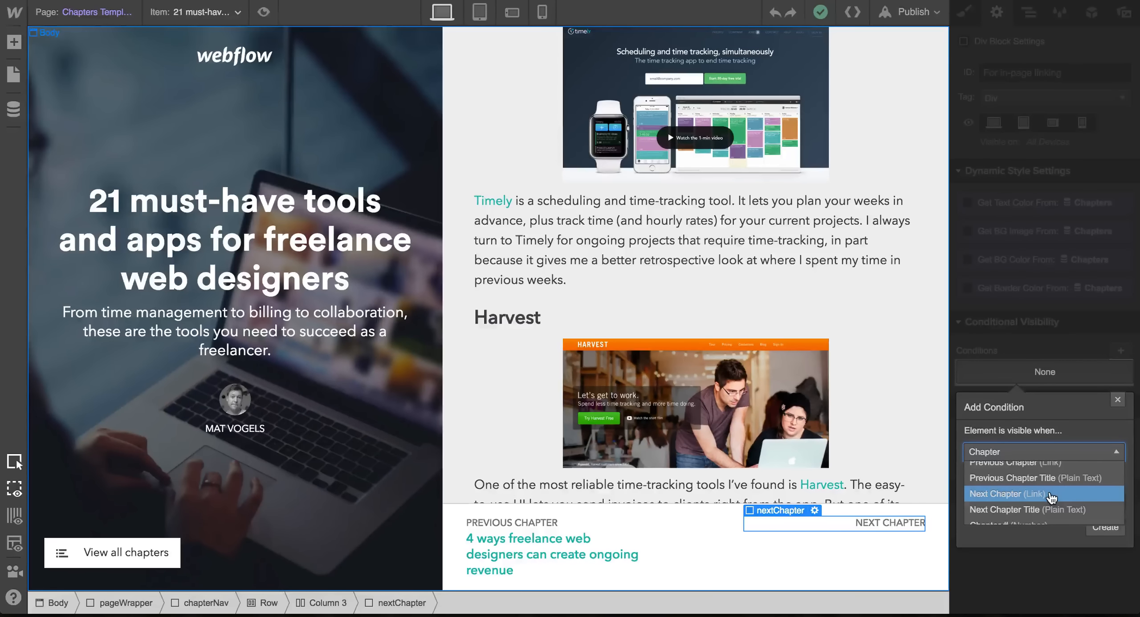
{"action": "left_click", "coordinate": [1033, 510]}
{"action": "left_click", "coordinate": [1010, 480]}
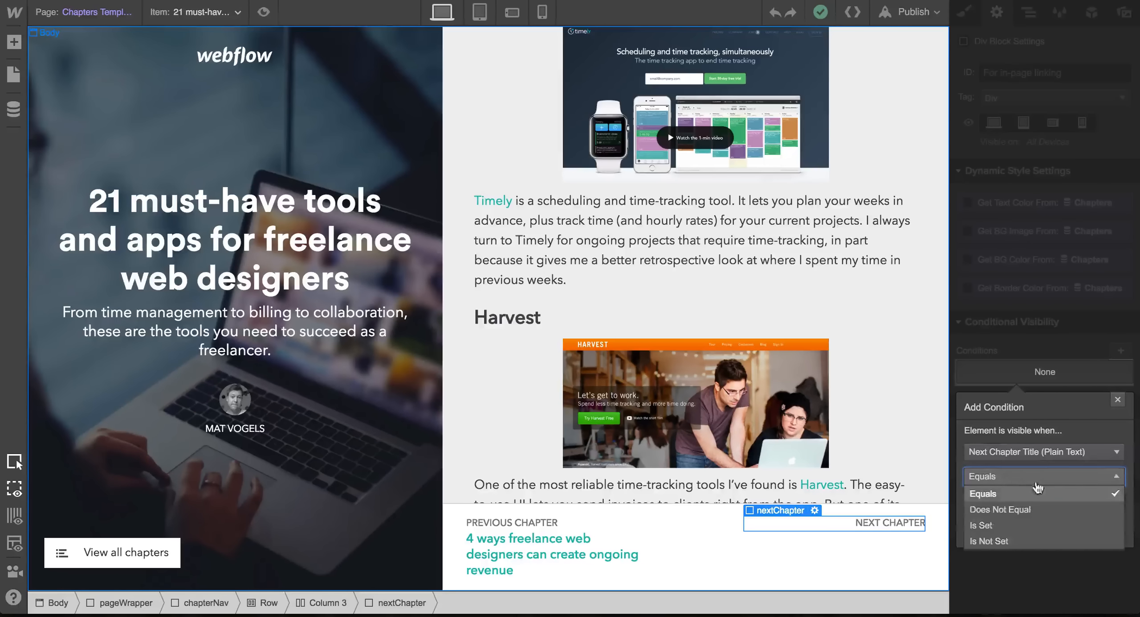
{"action": "left_click", "coordinate": [993, 526]}
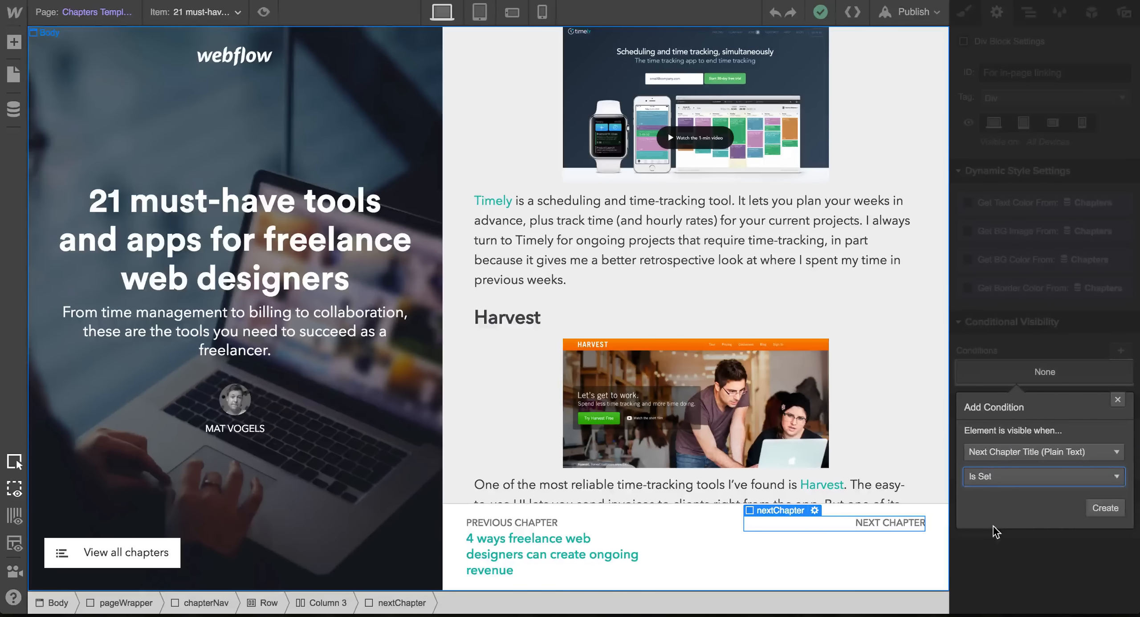
{"action": "left_click", "coordinate": [1035, 476]}
{"action": "left_click", "coordinate": [987, 481]}
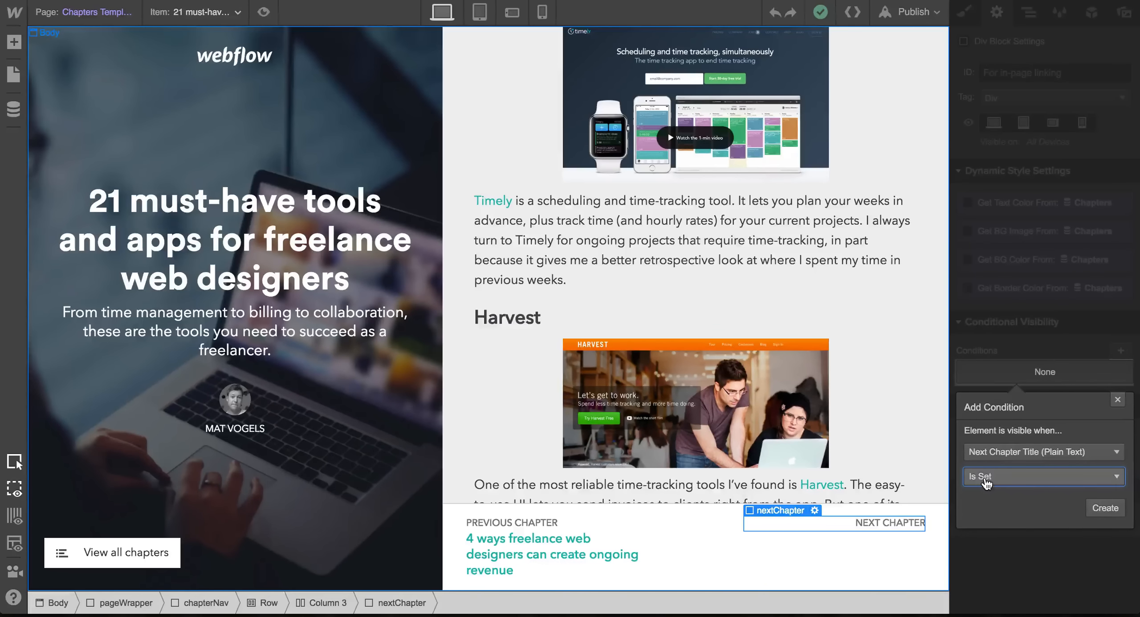
{"action": "left_click", "coordinate": [1101, 511]}
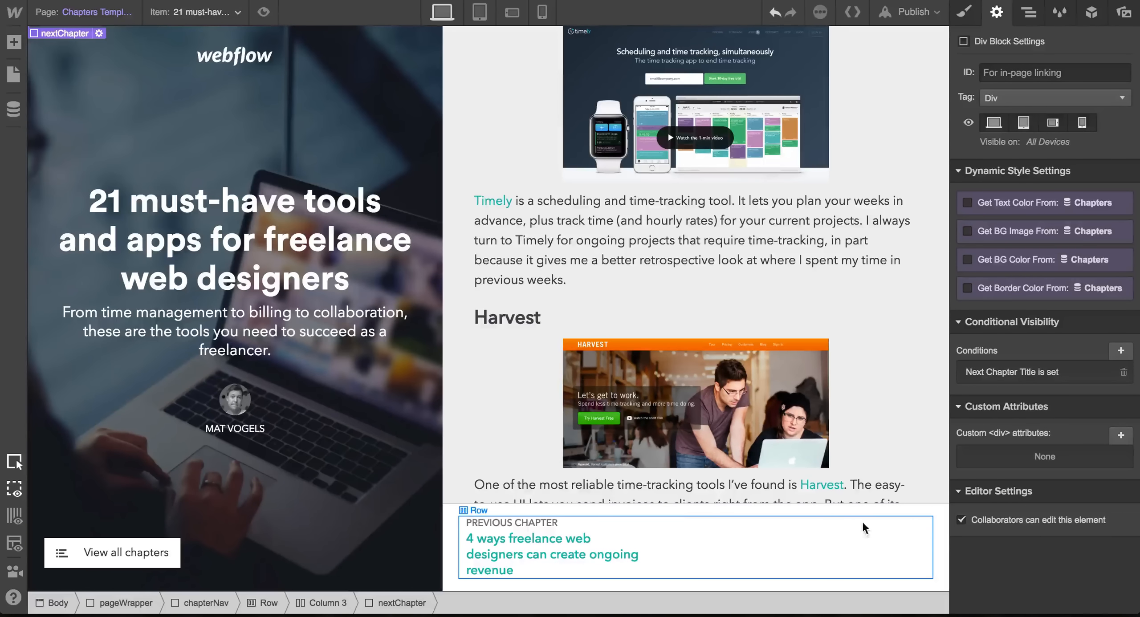
Make the div block around the PREVIOUS CHAPTER label and link visible only when Previous Chapter Title (Plain Text) Is Set.
{"action": "left_click", "coordinate": [545, 534]}
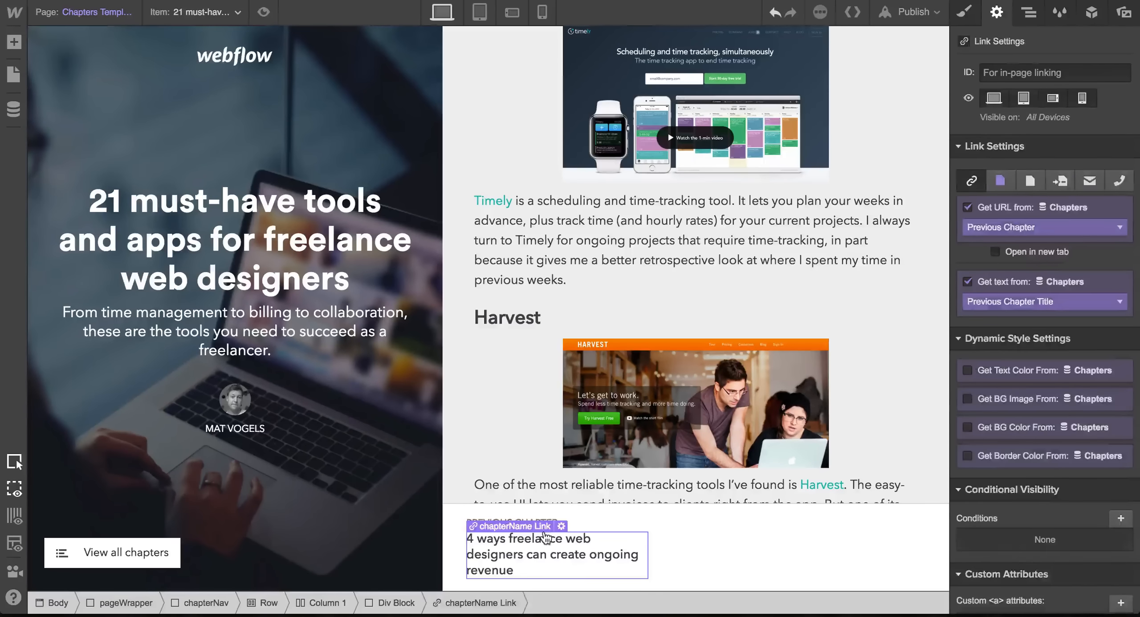
{"action": "left_click", "coordinate": [549, 525]}
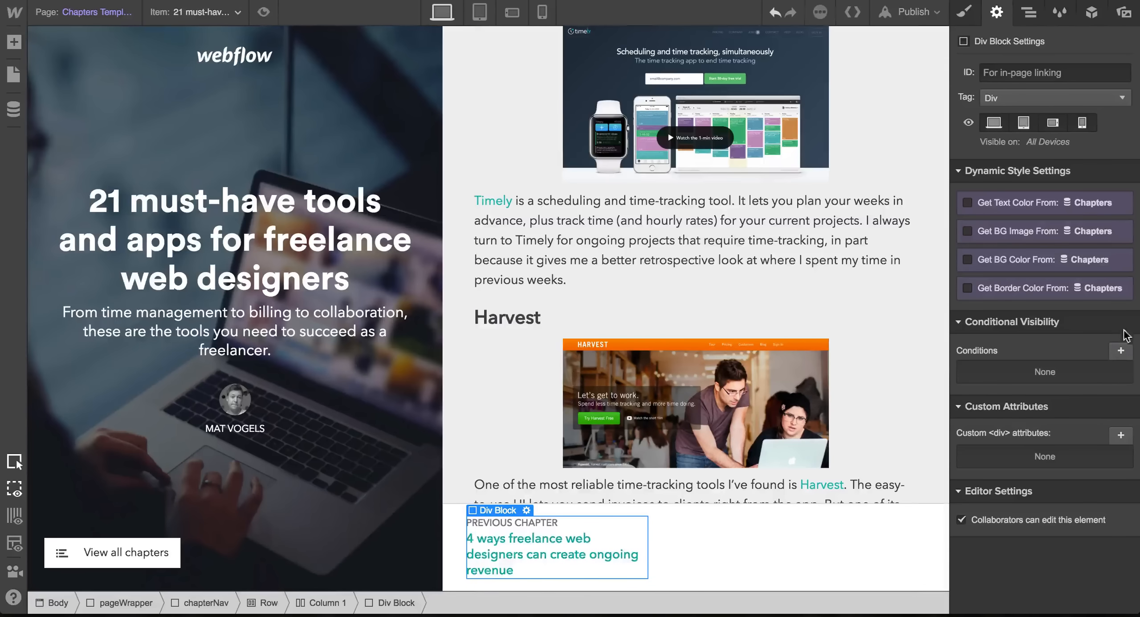
{"action": "left_click", "coordinate": [1119, 352]}
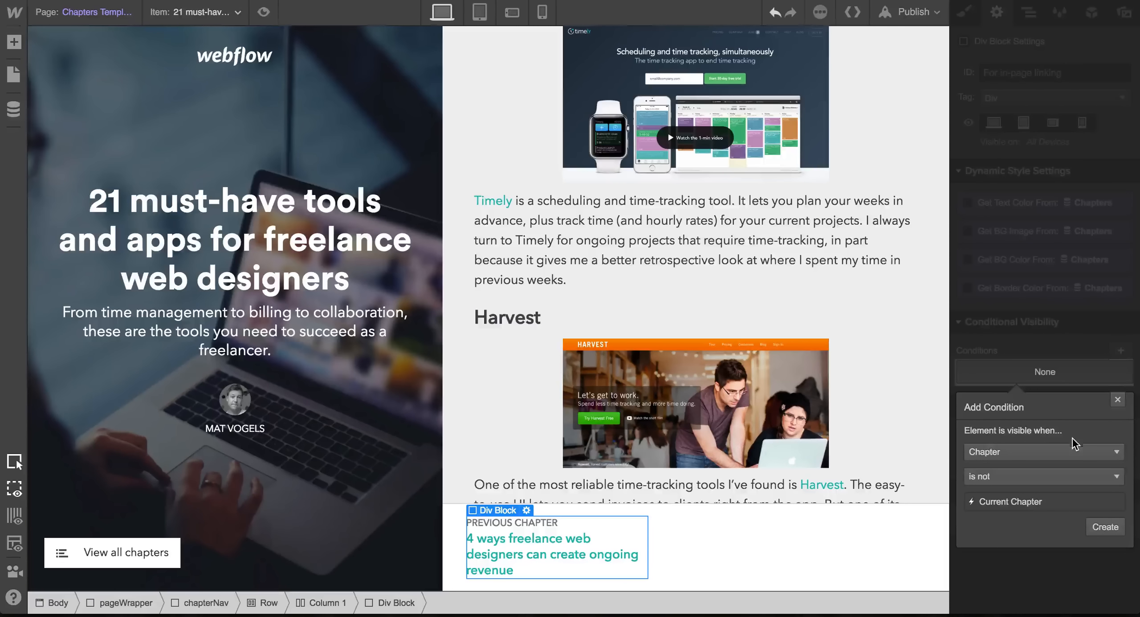
{"action": "left_click", "coordinate": [1074, 451]}
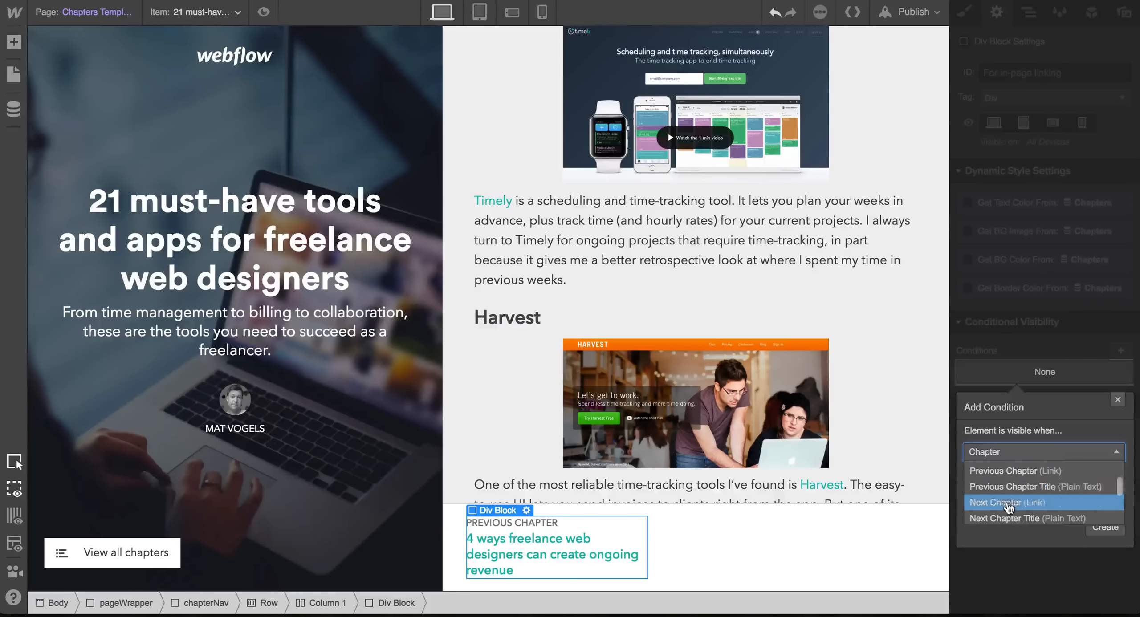
{"action": "left_click", "coordinate": [986, 489]}
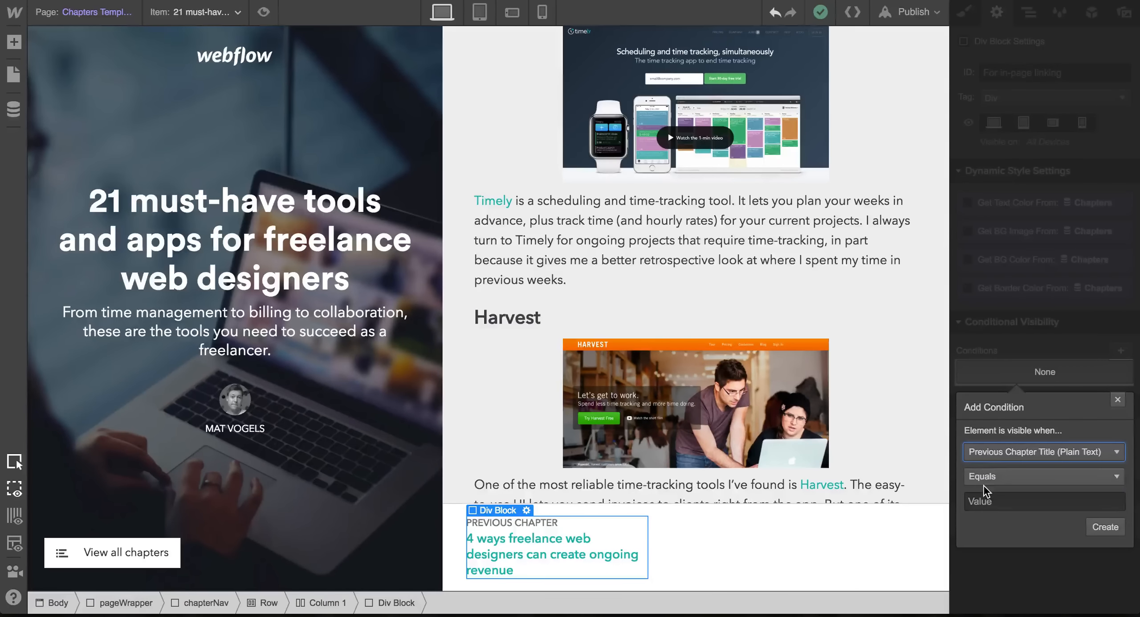
{"action": "left_click", "coordinate": [1024, 481]}
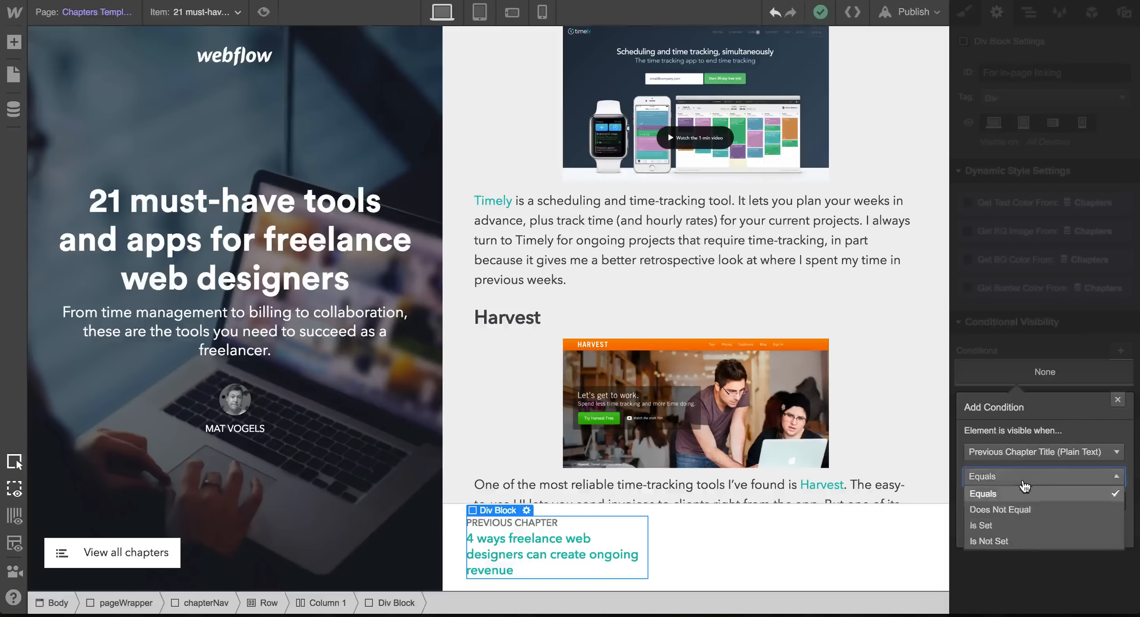
{"action": "left_click", "coordinate": [1002, 526]}
{"action": "left_click", "coordinate": [1107, 510]}
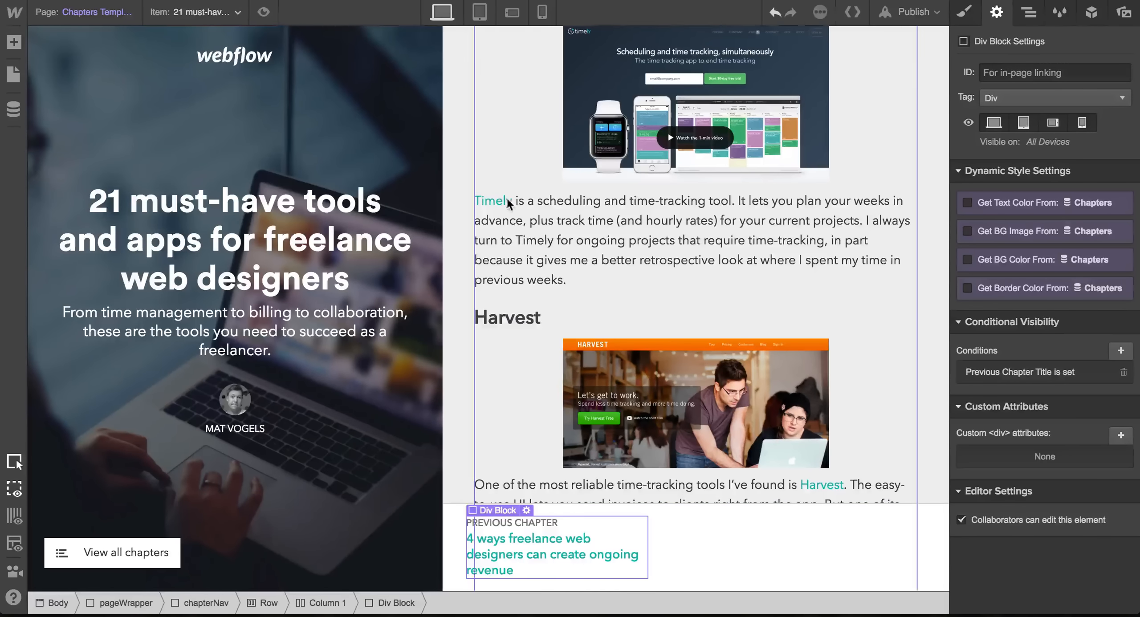
Preview the template, switch the item to the Web typography chapter, and check its previous and next chapter links.
{"action": "left_click", "coordinate": [264, 12]}
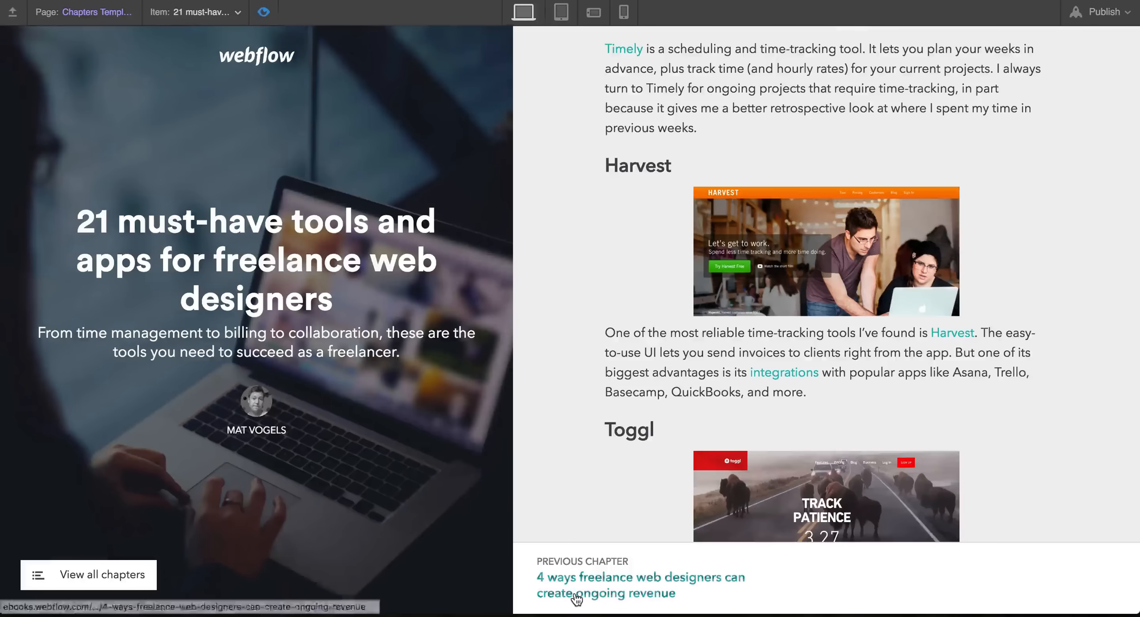
{"action": "left_click", "coordinate": [204, 14]}
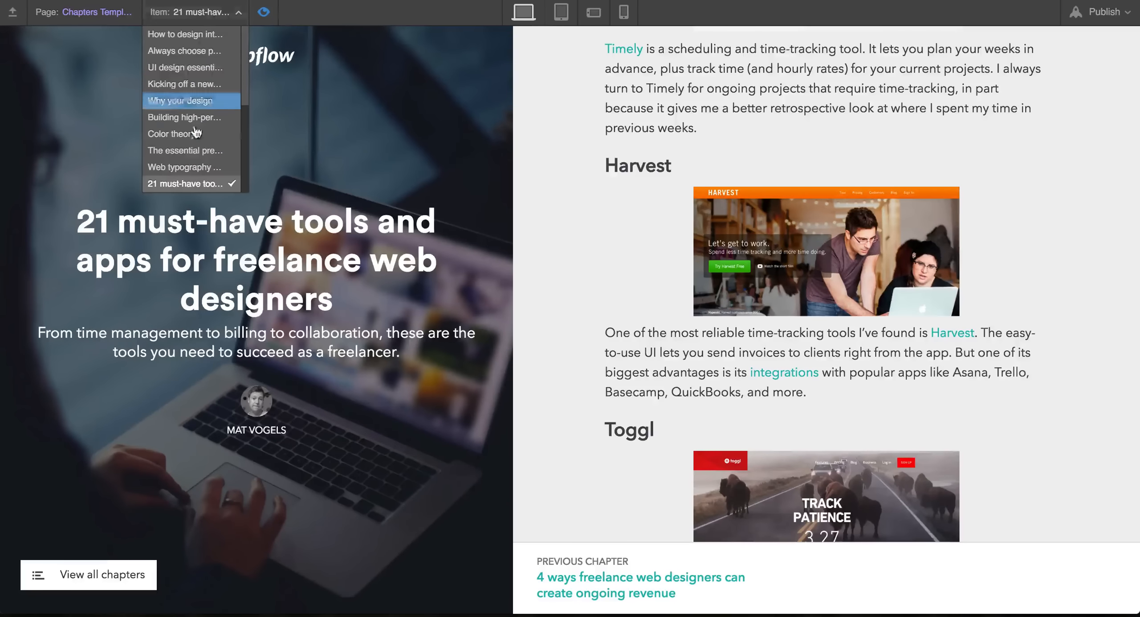
{"action": "left_click", "coordinate": [189, 166]}
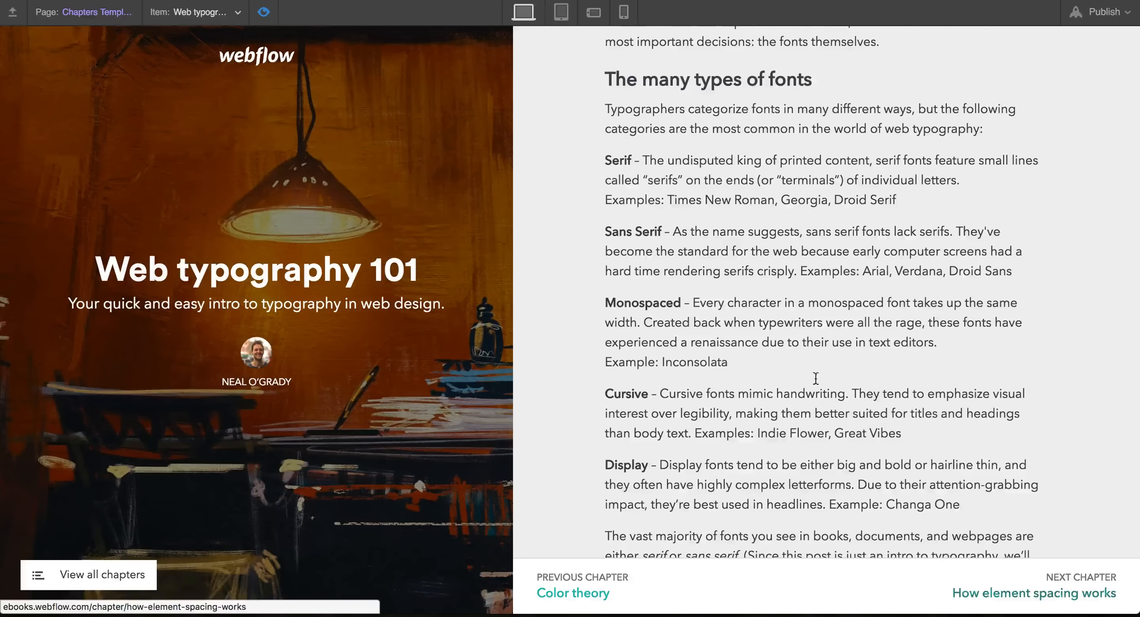
{"action": "scroll", "coordinate": [820, 336], "scroll_direction": "up", "scroll_amount": 15}
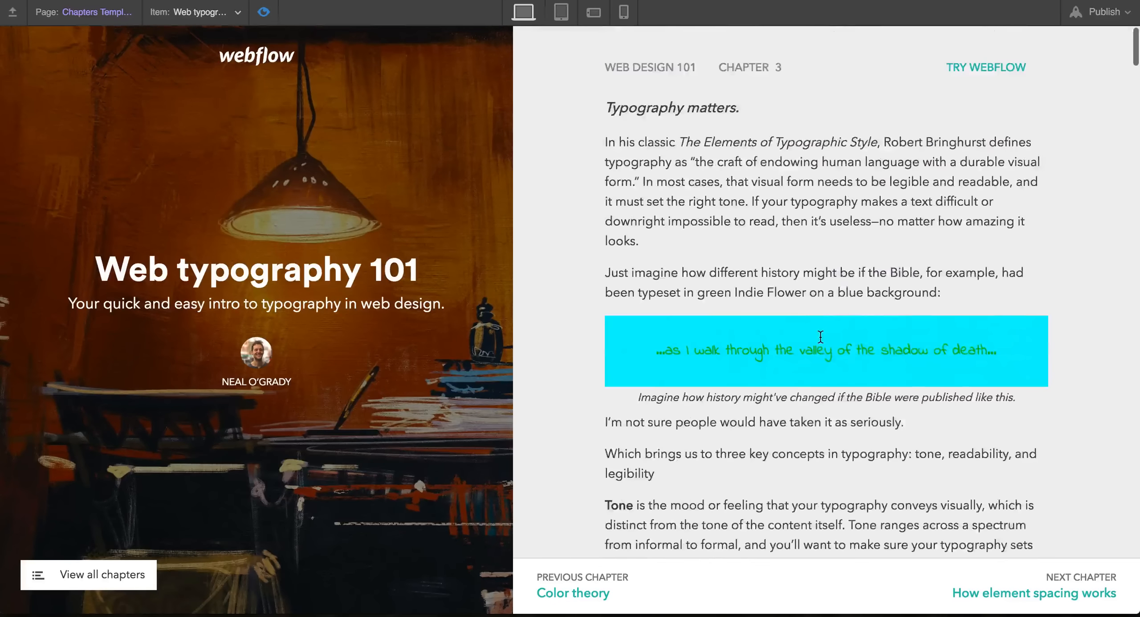
Leave and reopen the preview, scroll through Web typography 101, and go to its previous chapter, Color theory.
{"action": "left_click", "coordinate": [262, 11]}
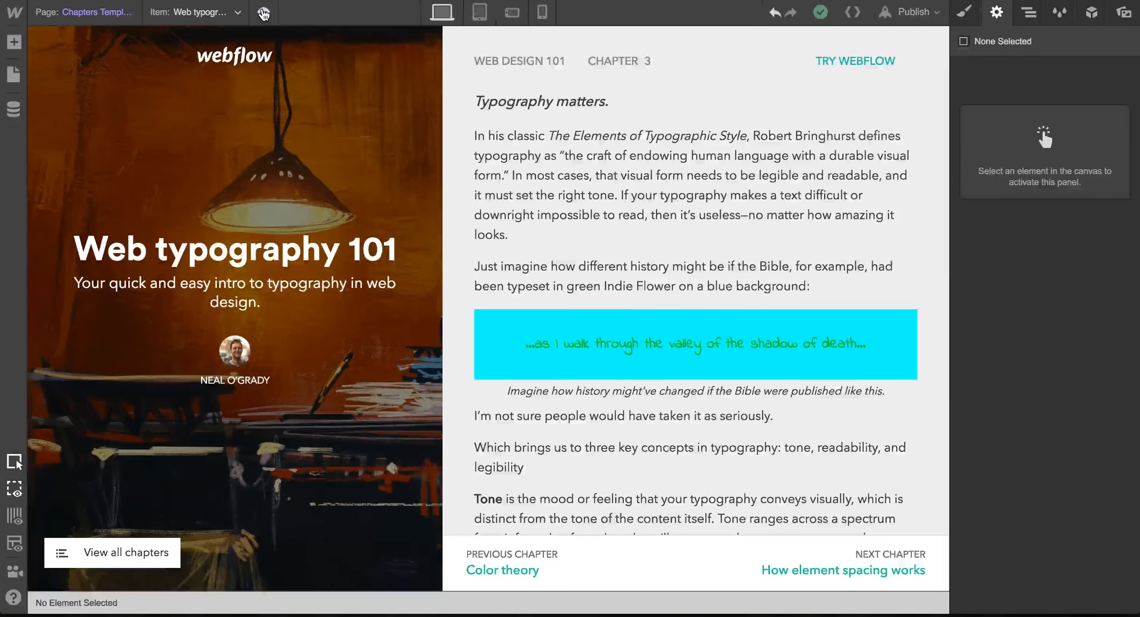
{"action": "left_click", "coordinate": [264, 12]}
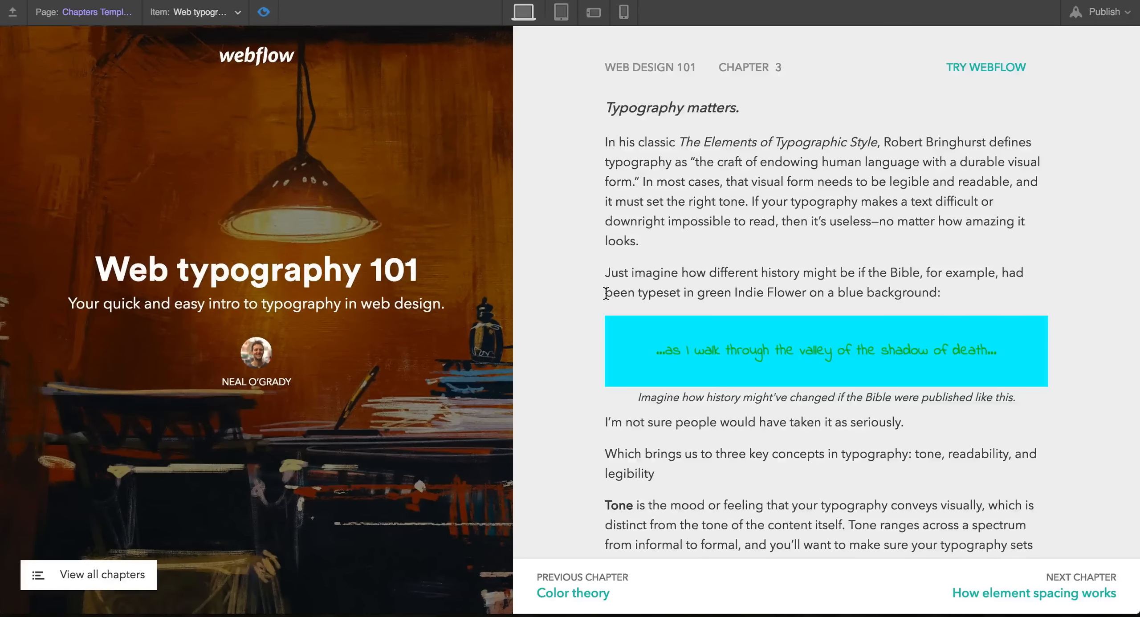
{"action": "scroll", "coordinate": [606, 293], "scroll_direction": "down", "scroll_amount": 20}
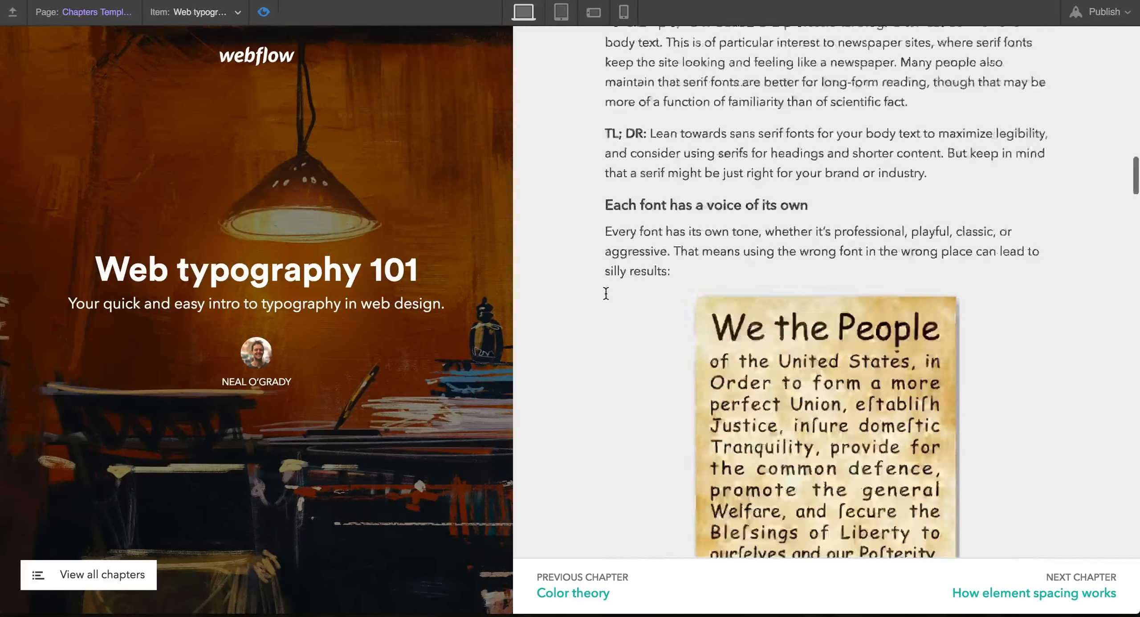
{"action": "scroll", "coordinate": [606, 293], "scroll_direction": "down", "scroll_amount": 3}
{"action": "scroll", "coordinate": [606, 293], "scroll_direction": "up", "scroll_amount": 20}
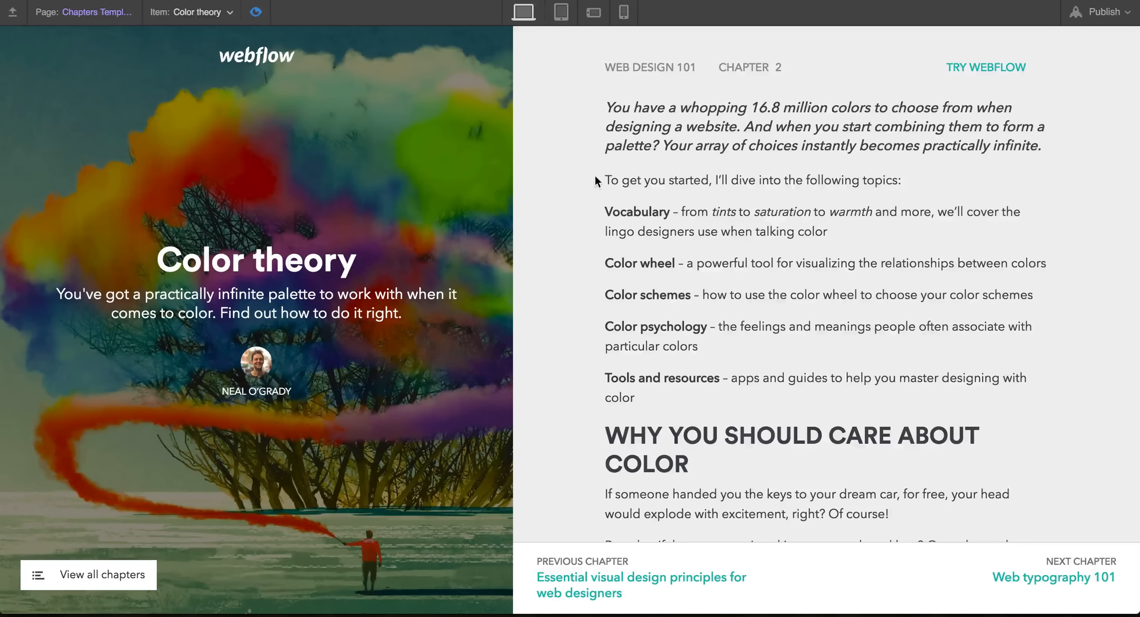
Preview the Color theory chapter at the tablet breakpoint, scroll through it, and follow its WEB DESIGN 101 link.
{"action": "left_click", "coordinate": [560, 13]}
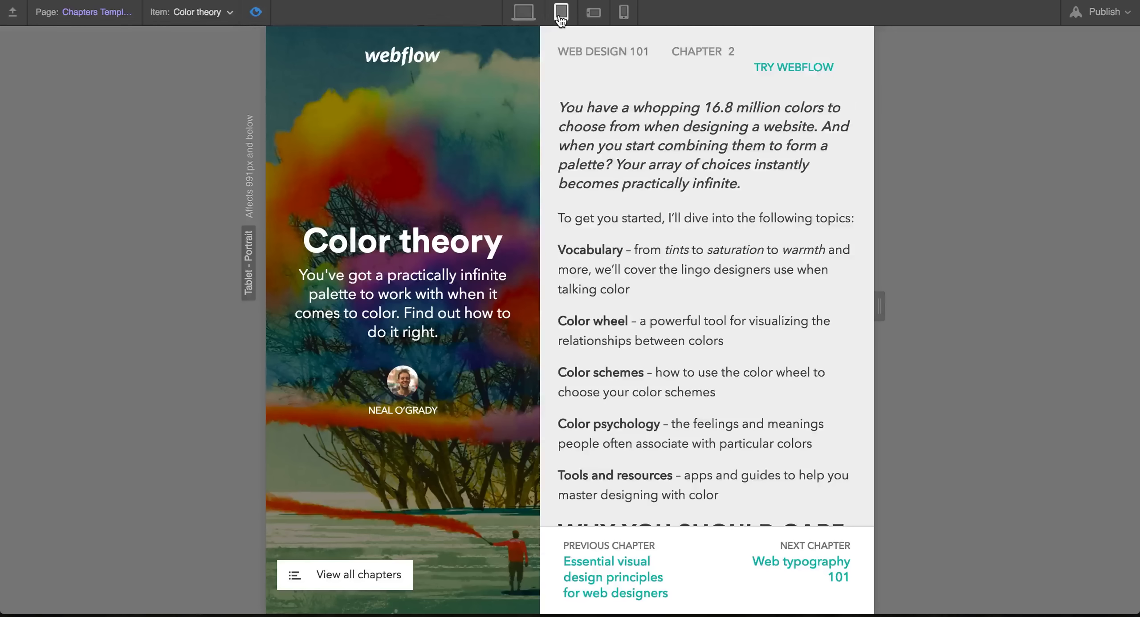
{"action": "scroll", "coordinate": [712, 275], "scroll_direction": "down", "scroll_amount": 10}
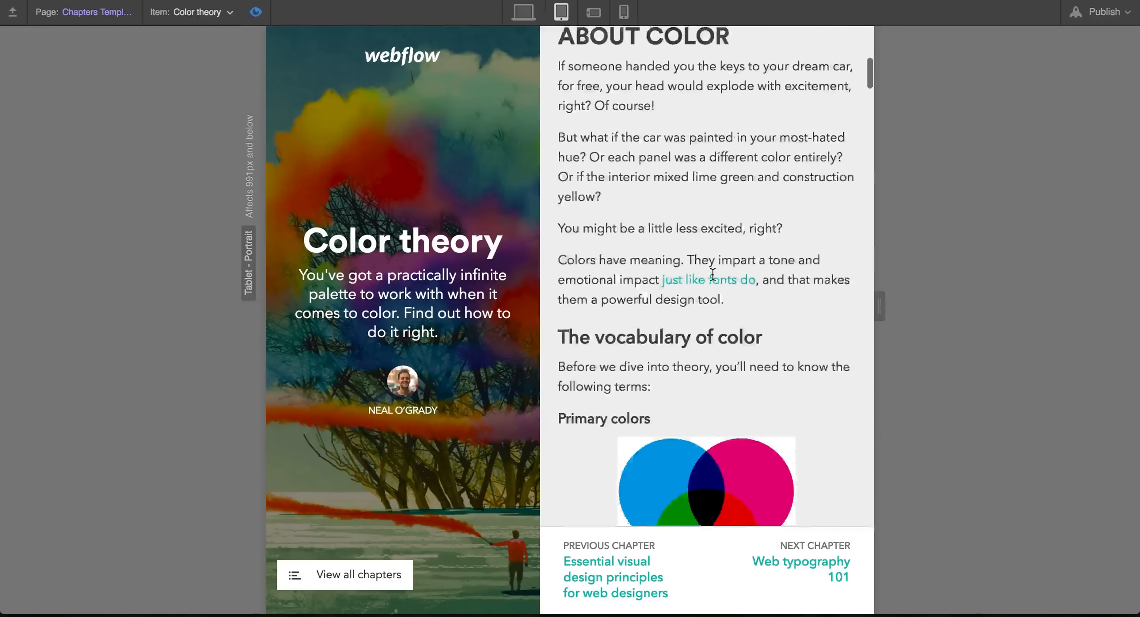
{"action": "scroll", "coordinate": [712, 275], "scroll_direction": "up", "scroll_amount": 10}
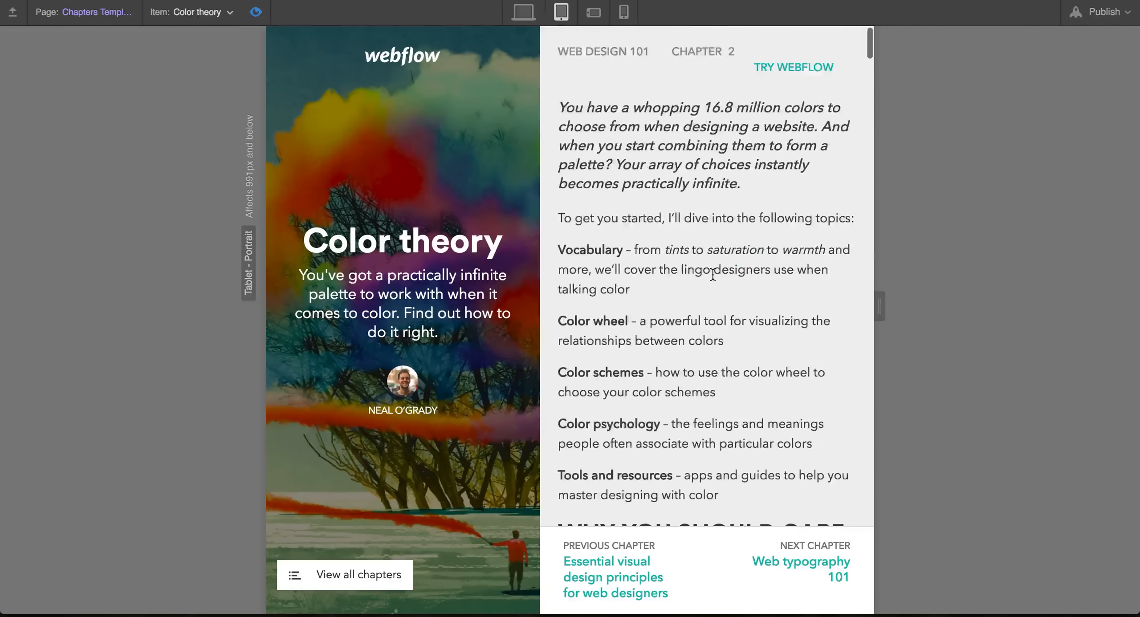
{"action": "left_click", "coordinate": [637, 51]}
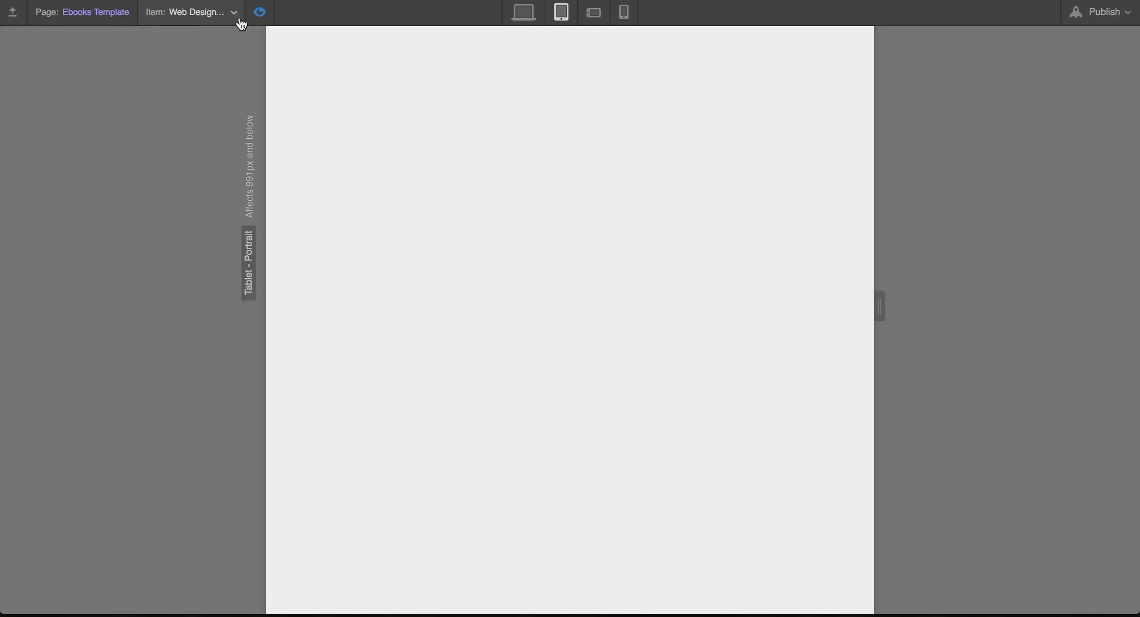
Return to the Chapters Template page and leave the preview to edit it at the tablet breakpoint.
{"action": "left_click", "coordinate": [193, 17]}
{"action": "left_click", "coordinate": [104, 18]}
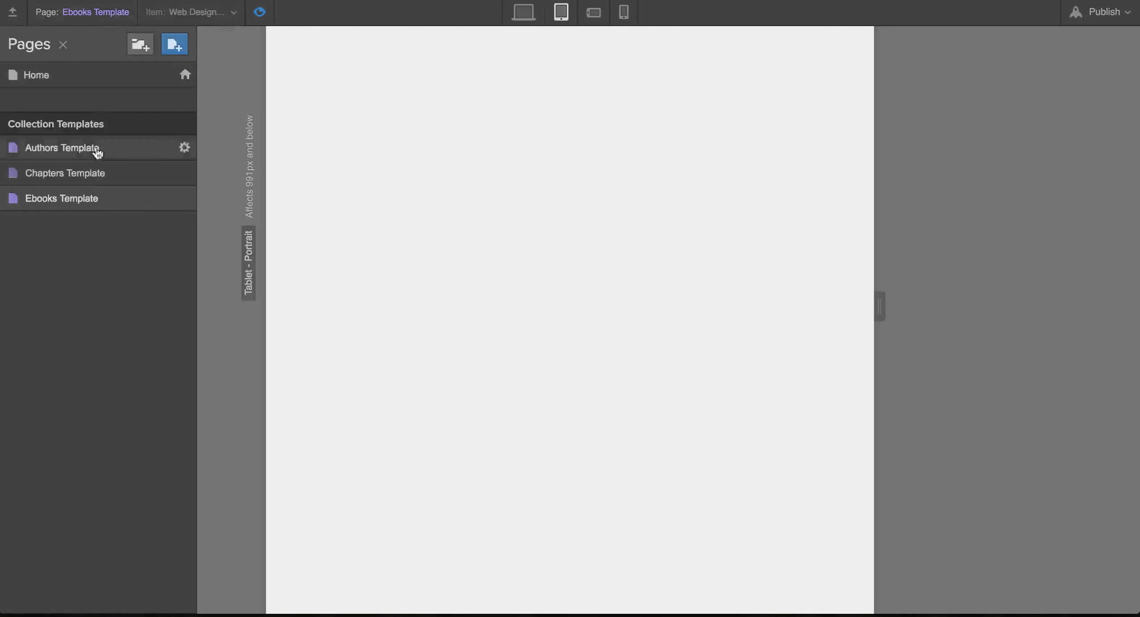
{"action": "left_click", "coordinate": [75, 179]}
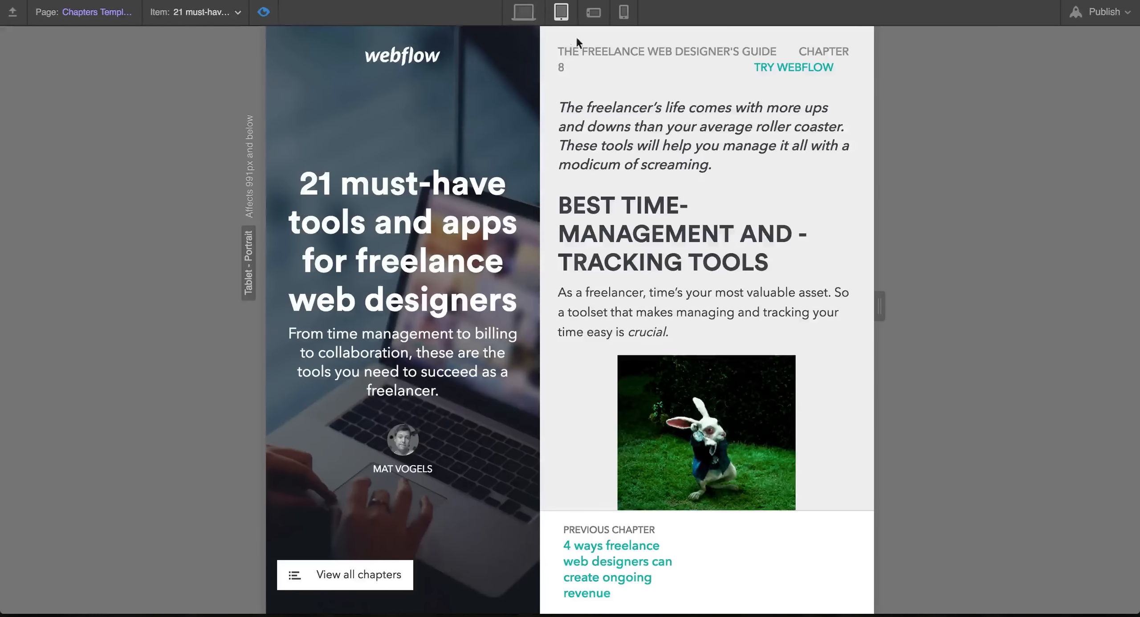
{"action": "left_click", "coordinate": [271, 17]}
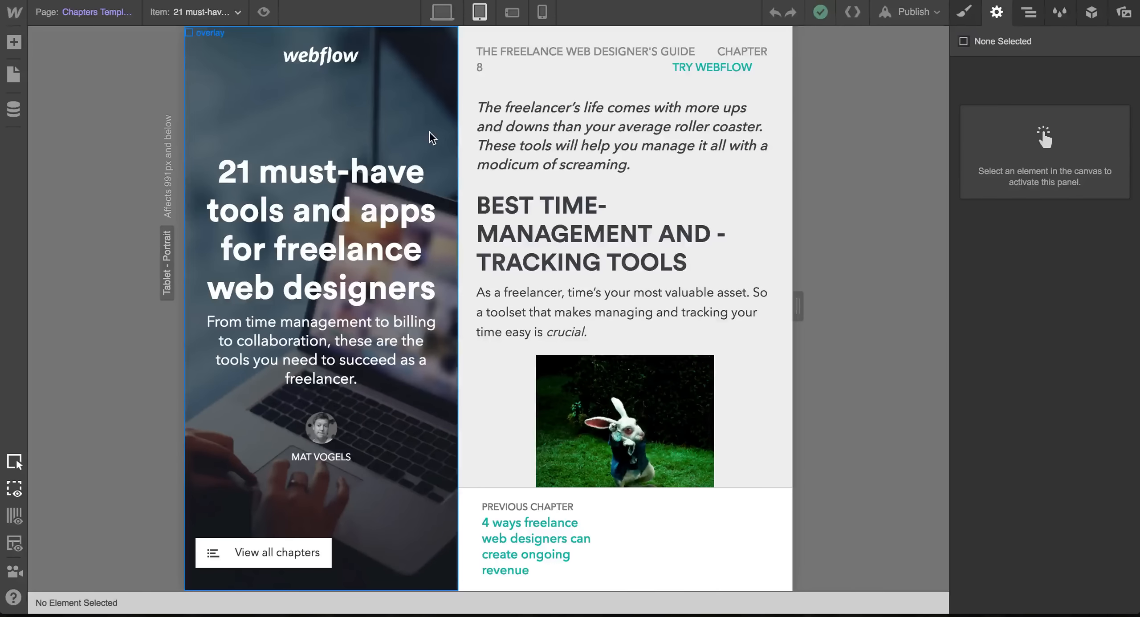
Select the overlay block in leftSide, then switch to the finished ebook's Chapter 7 page and widen its browser window for comparison.
{"action": "left_click", "coordinate": [381, 66]}
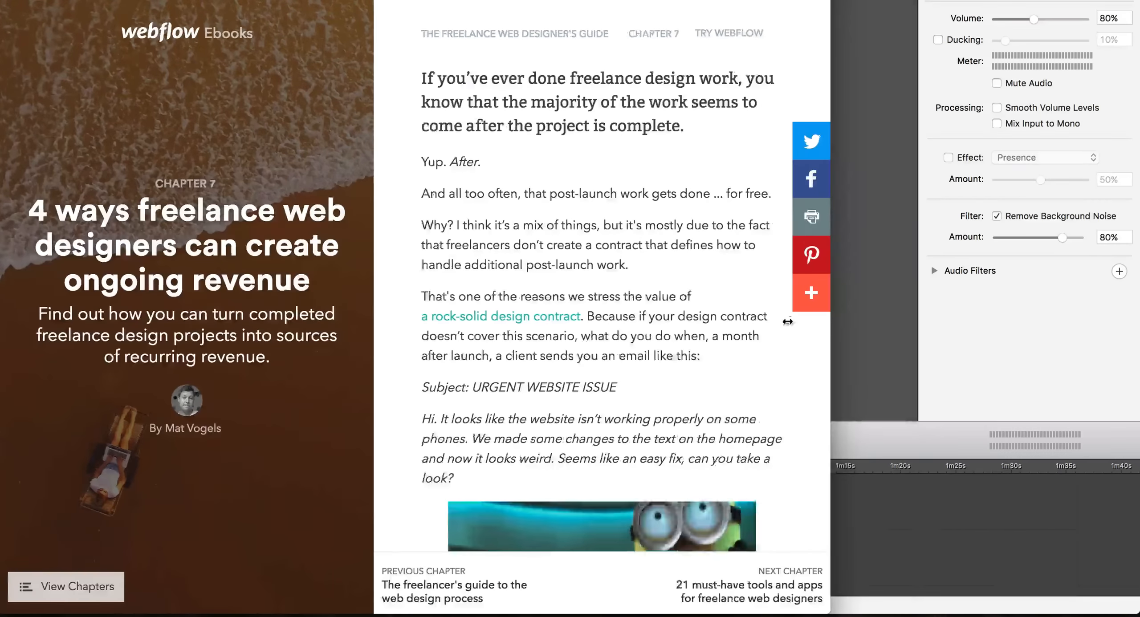
{"action": "left_click_drag", "start_coordinate": [788, 321], "coordinate": [1137, 350]}
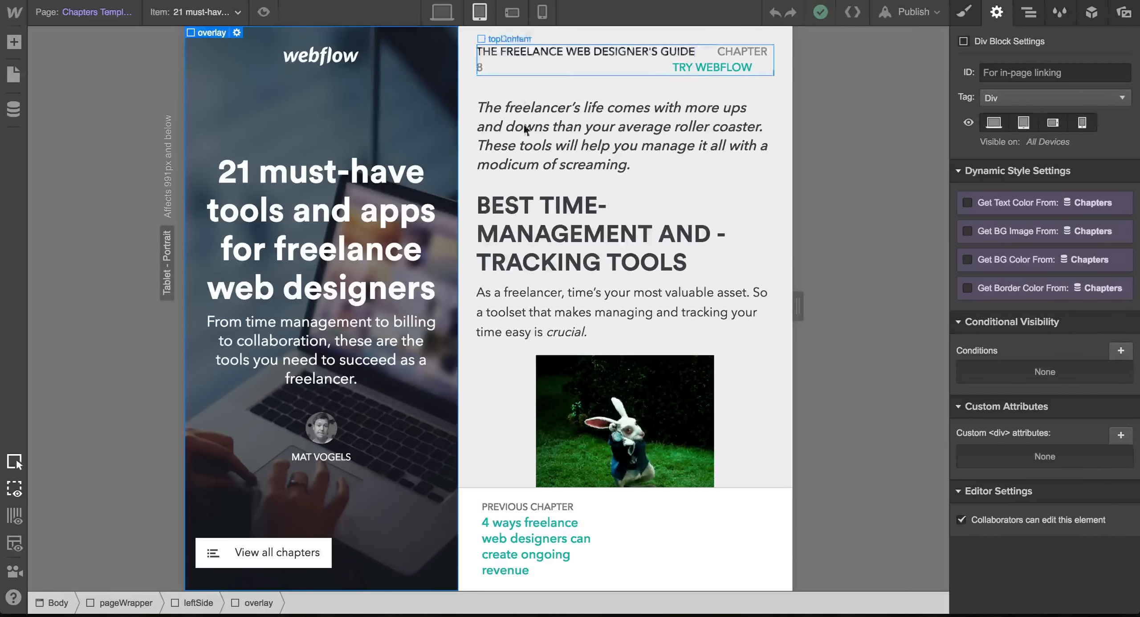
Review the chapter's right side at the tablet breakpoint and reduce the font size of its topLink header links.
{"action": "scroll", "coordinate": [695, 206], "scroll_direction": "down", "scroll_amount": 10}
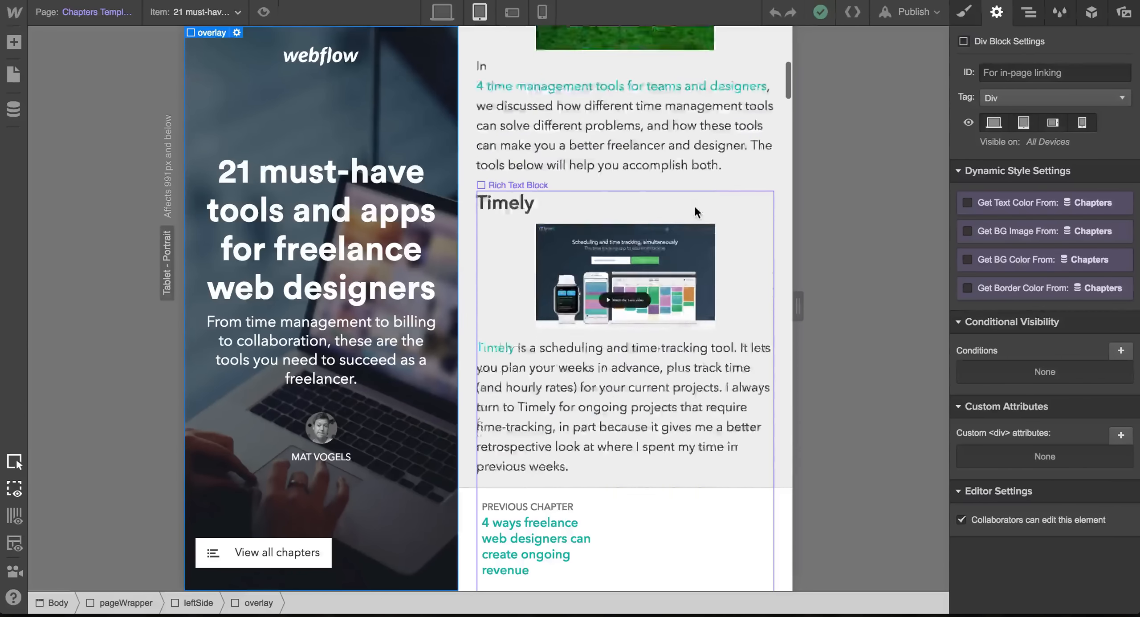
{"action": "scroll", "coordinate": [695, 206], "scroll_direction": "up", "scroll_amount": 9}
{"action": "scroll", "coordinate": [694, 205], "scroll_direction": "up", "scroll_amount": 2}
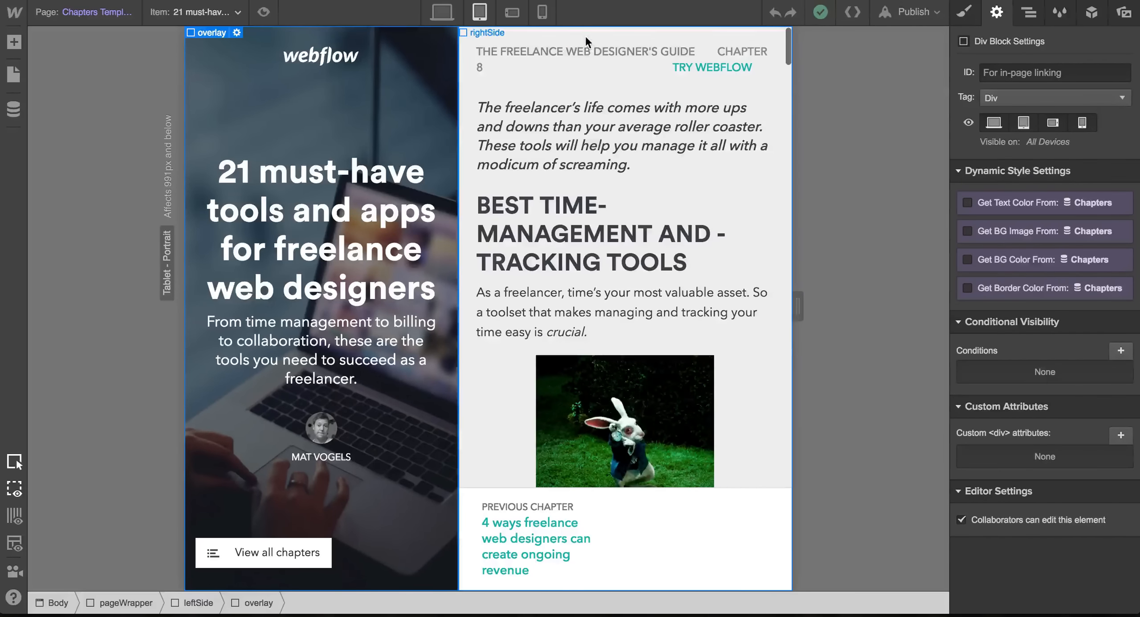
{"action": "left_click", "coordinate": [964, 12]}
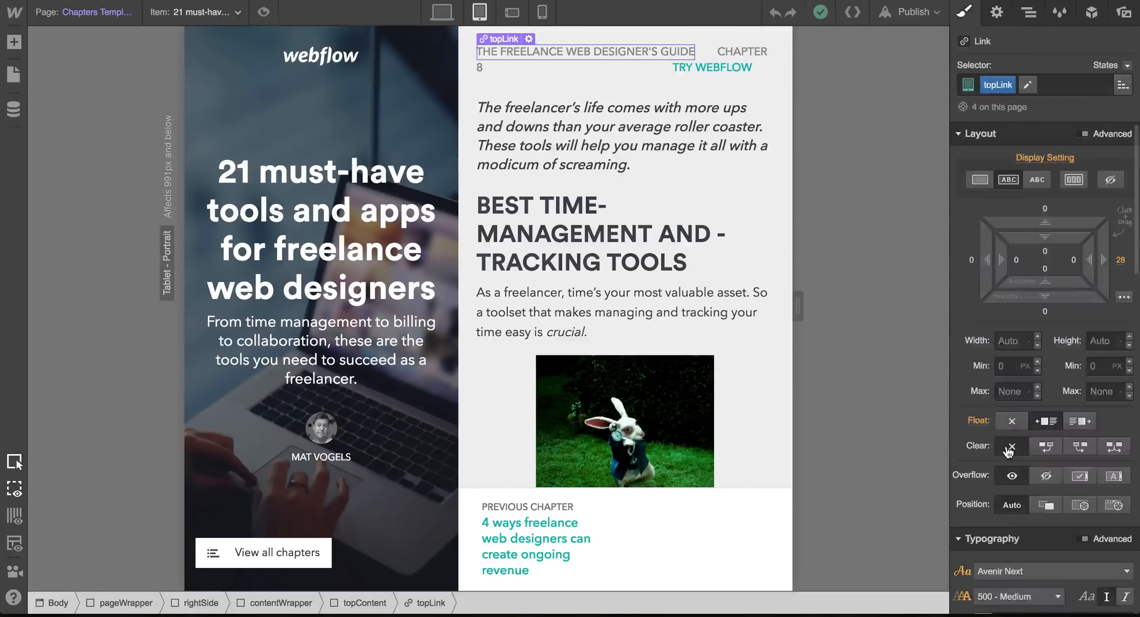
{"action": "scroll", "coordinate": [1058, 334], "scroll_direction": "down", "scroll_amount": 8}
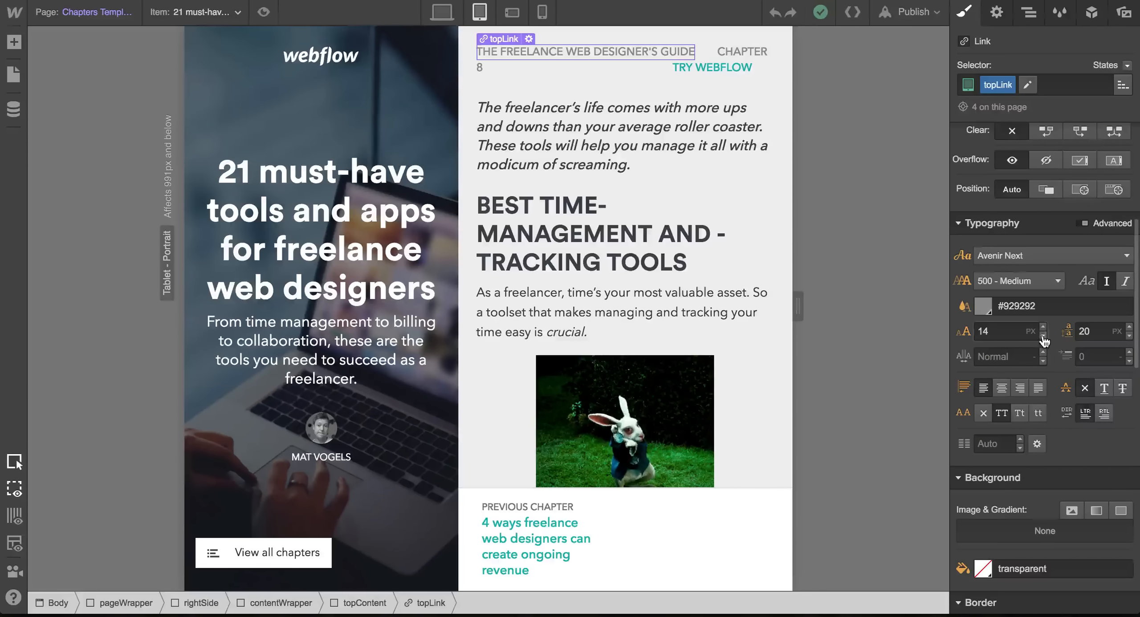
{"action": "left_click", "coordinate": [1043, 337]}
{"action": "left_click", "coordinate": [1044, 336]}
{"action": "left_click", "coordinate": [1044, 336]}
{"action": "left_click", "coordinate": [1043, 337]}
{"action": "left_click", "coordinate": [1044, 336]}
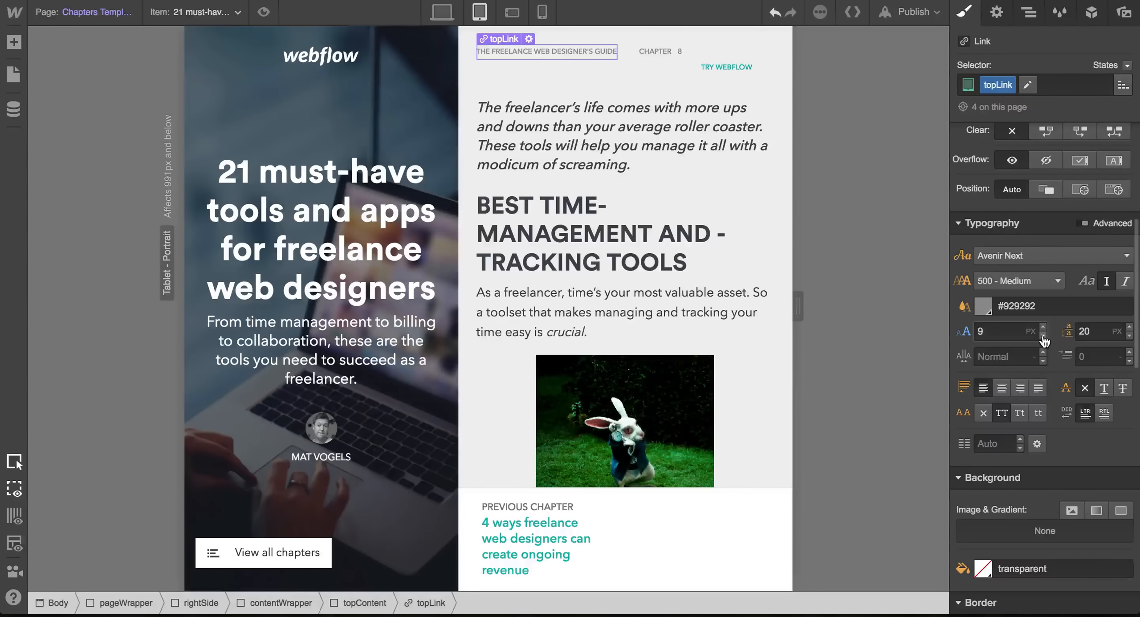
Set the right margin of the topLink header links to 11 px so the header fits on one line.
{"action": "scroll", "coordinate": [1043, 332], "scroll_direction": "up", "scroll_amount": 7}
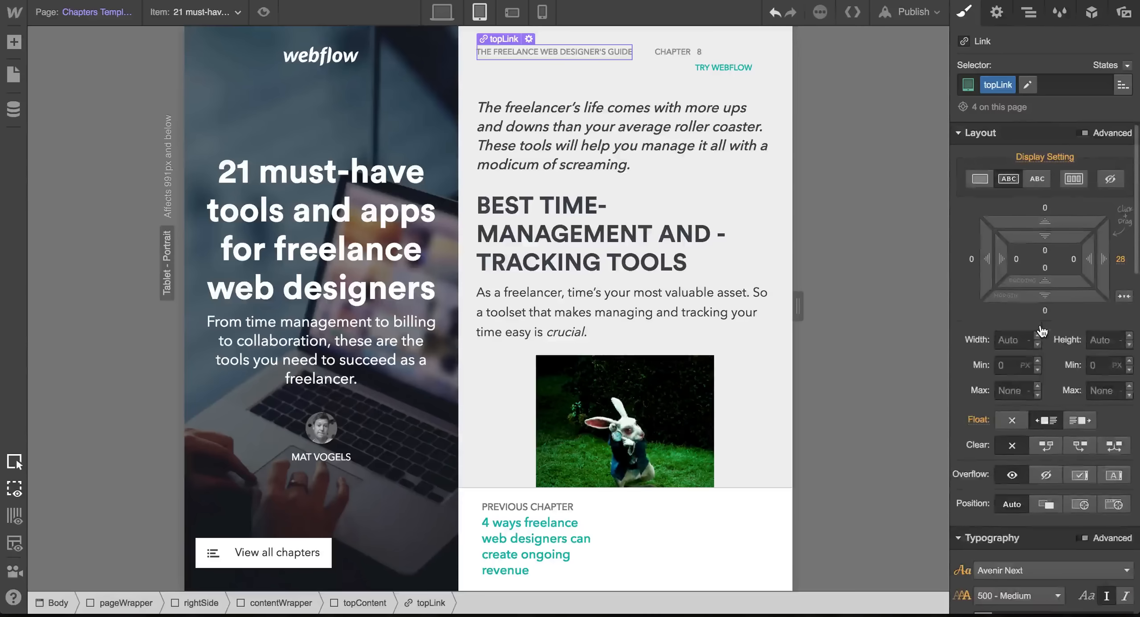
{"action": "left_click", "coordinate": [710, 65]}
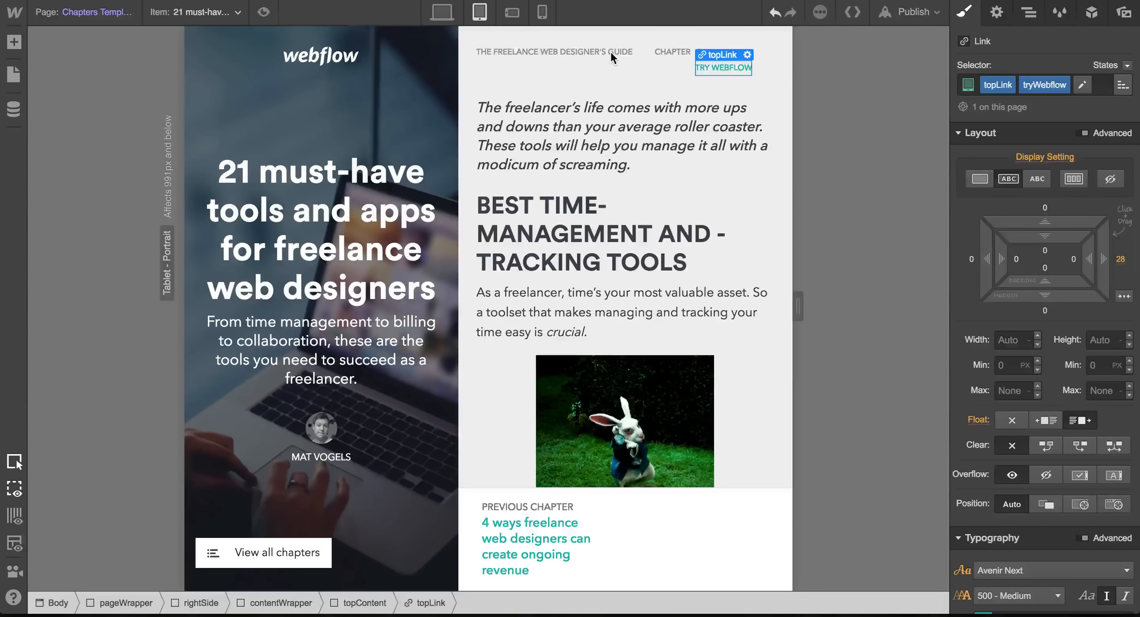
{"action": "left_click", "coordinate": [612, 54]}
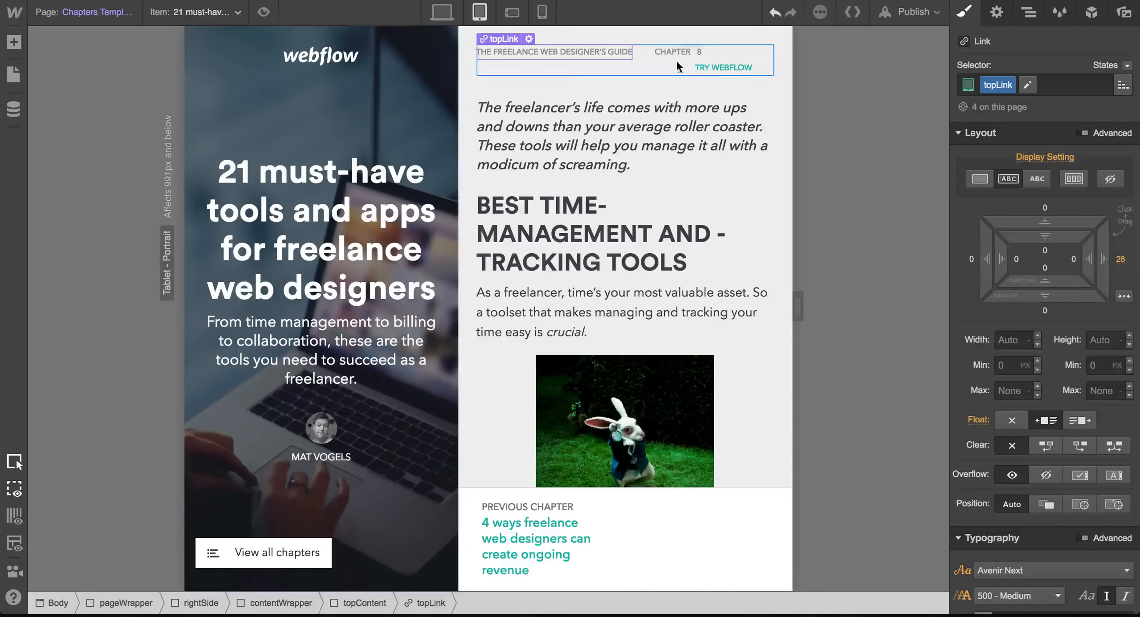
{"action": "left_click_drag", "start_coordinate": [1104, 253], "coordinate": [1066, 258]}
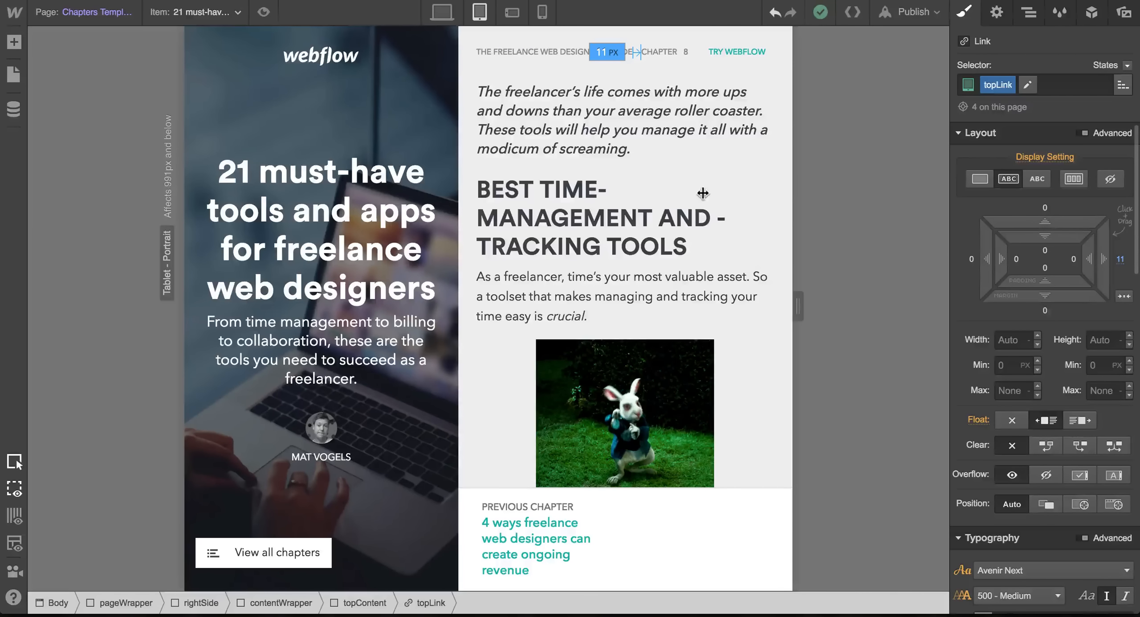
Set the font size of the italic lede text block to 17 px.
{"action": "left_click", "coordinate": [770, 179]}
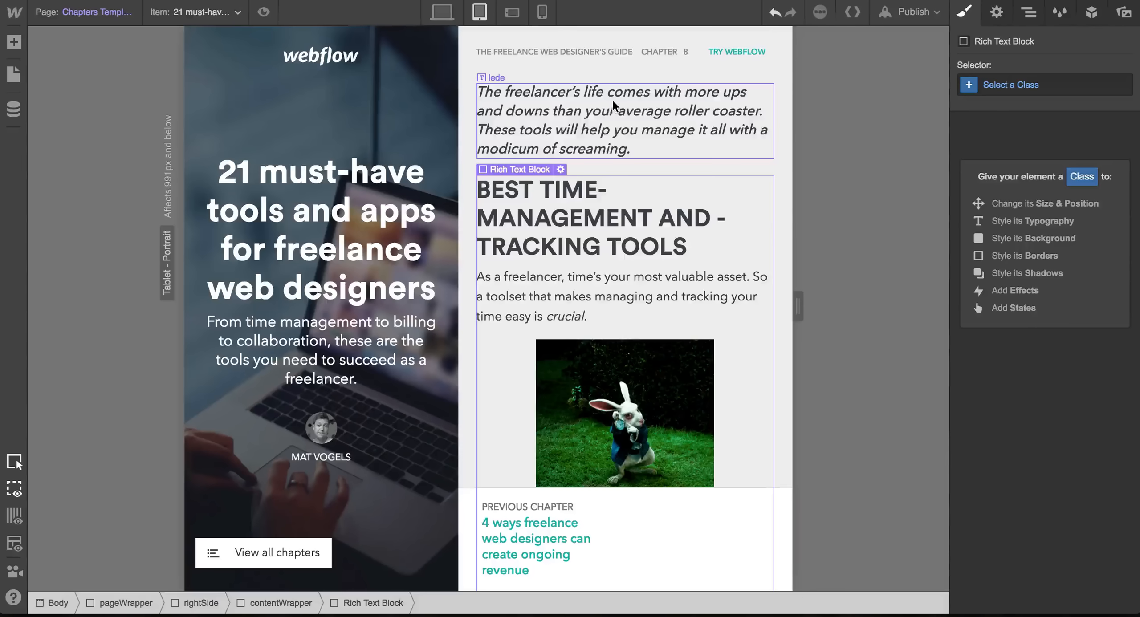
{"action": "scroll", "coordinate": [1062, 395], "scroll_direction": "down", "scroll_amount": 3}
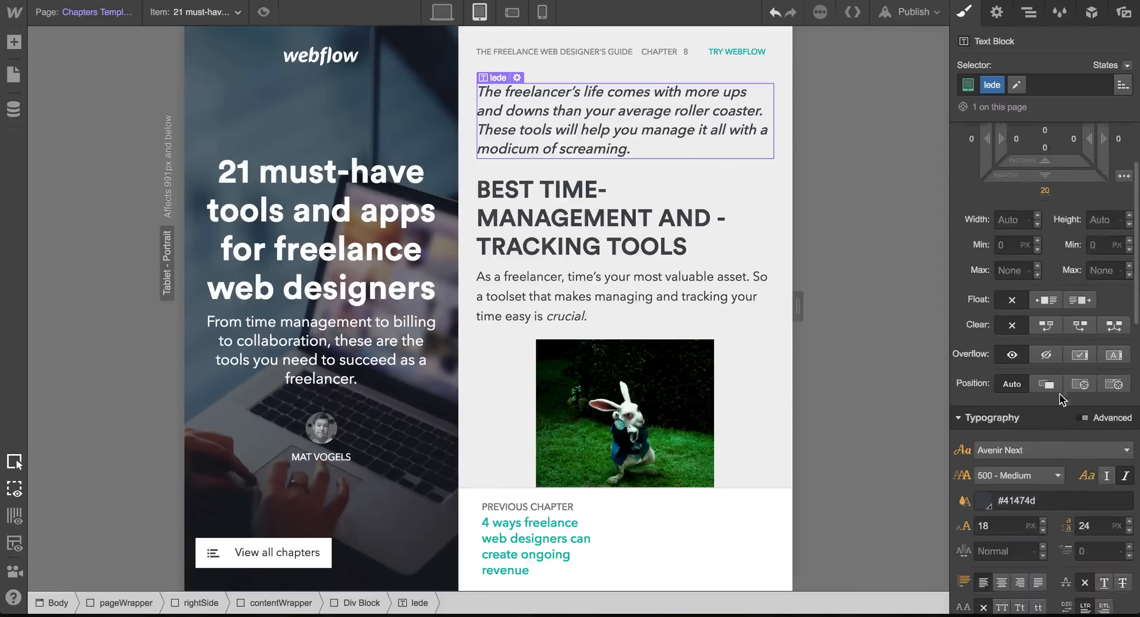
{"action": "left_click", "coordinate": [1042, 522]}
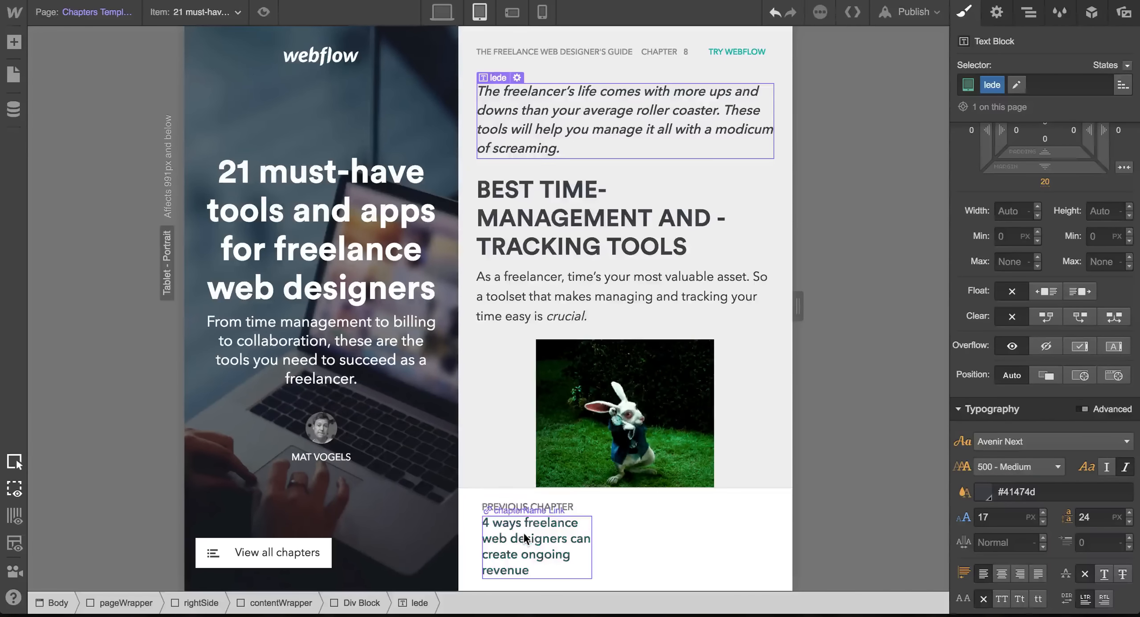
Set the previous-chapter title link's font size to 12 px and tighten its line height.
{"action": "left_click", "coordinate": [586, 522]}
{"action": "scroll", "coordinate": [1037, 342], "scroll_direction": "down", "scroll_amount": 3}
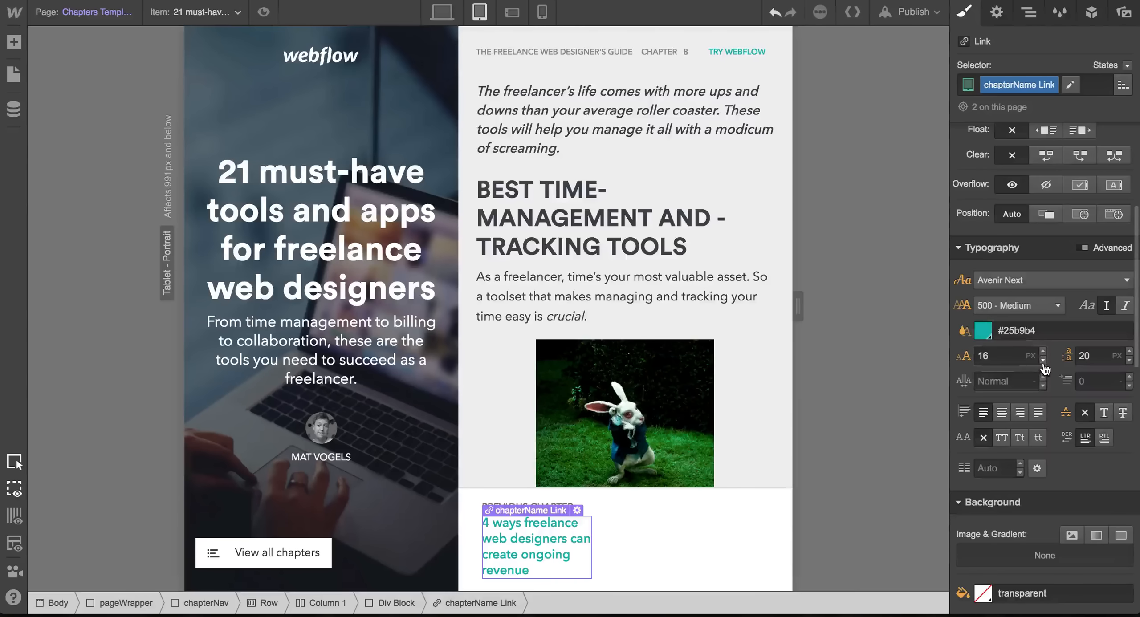
{"action": "left_click", "coordinate": [1043, 361]}
{"action": "left_click", "coordinate": [1043, 360]}
{"action": "left_click", "coordinate": [1043, 361]}
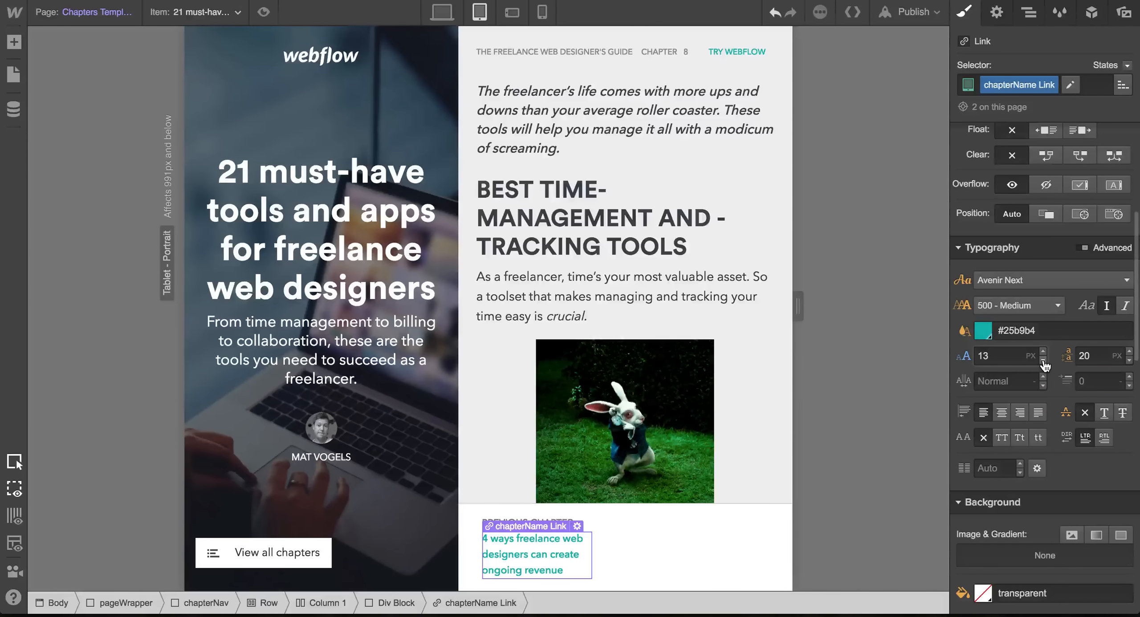
{"action": "left_click", "coordinate": [1130, 361]}
{"action": "left_click", "coordinate": [1130, 361]}
{"action": "left_click", "coordinate": [1129, 361]}
{"action": "left_click", "coordinate": [1129, 362]}
{"action": "left_click", "coordinate": [1129, 361]}
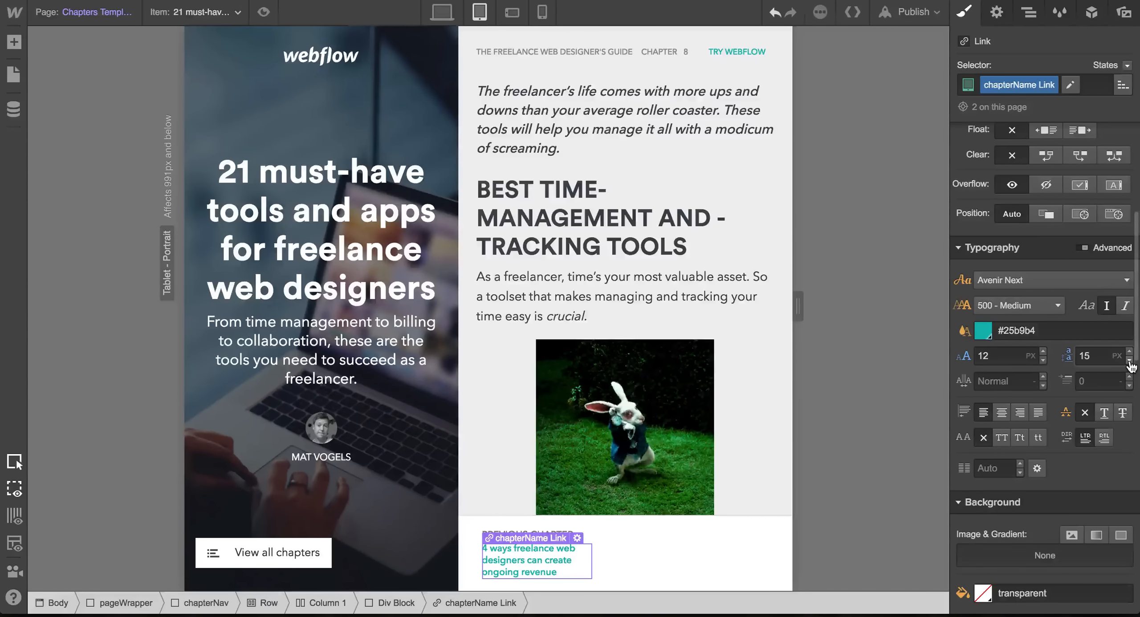
{"action": "left_click", "coordinate": [660, 531]}
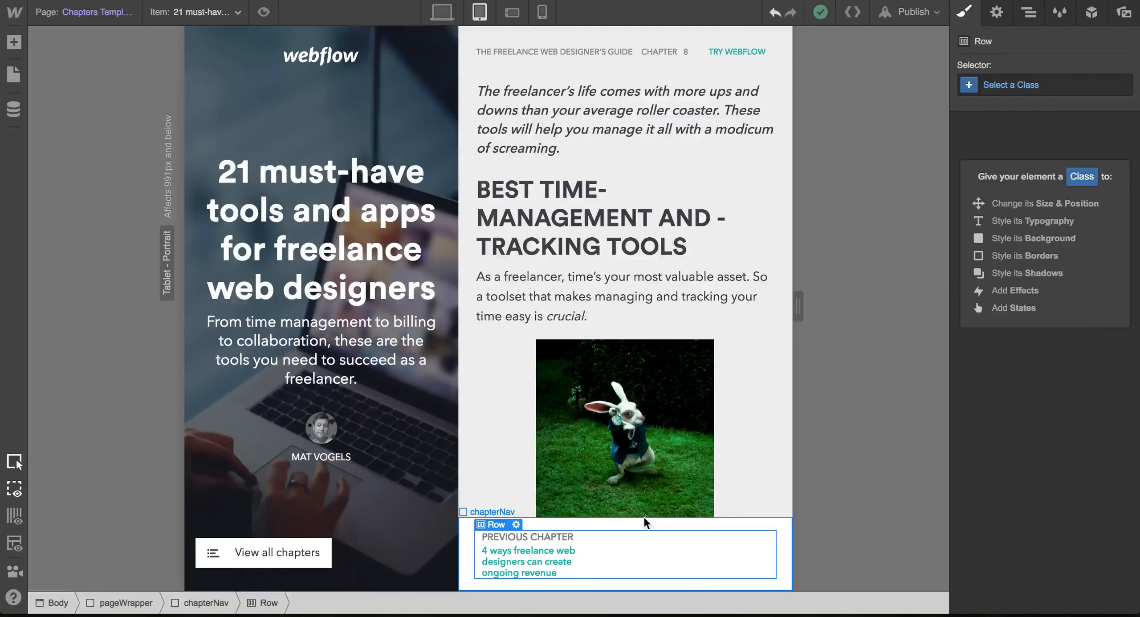
{"action": "left_click", "coordinate": [644, 518]}
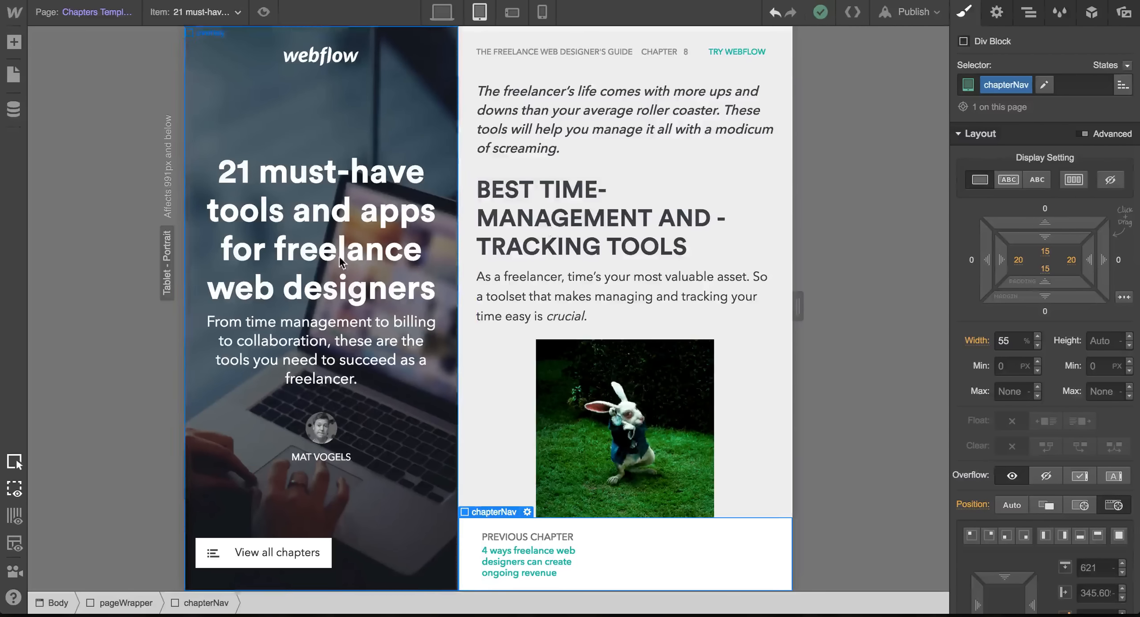
Set the font size of the chapterName heading over the cover image to 34 px.
{"action": "left_click", "coordinate": [278, 258]}
{"action": "scroll", "coordinate": [1068, 476], "scroll_direction": "down", "scroll_amount": 6}
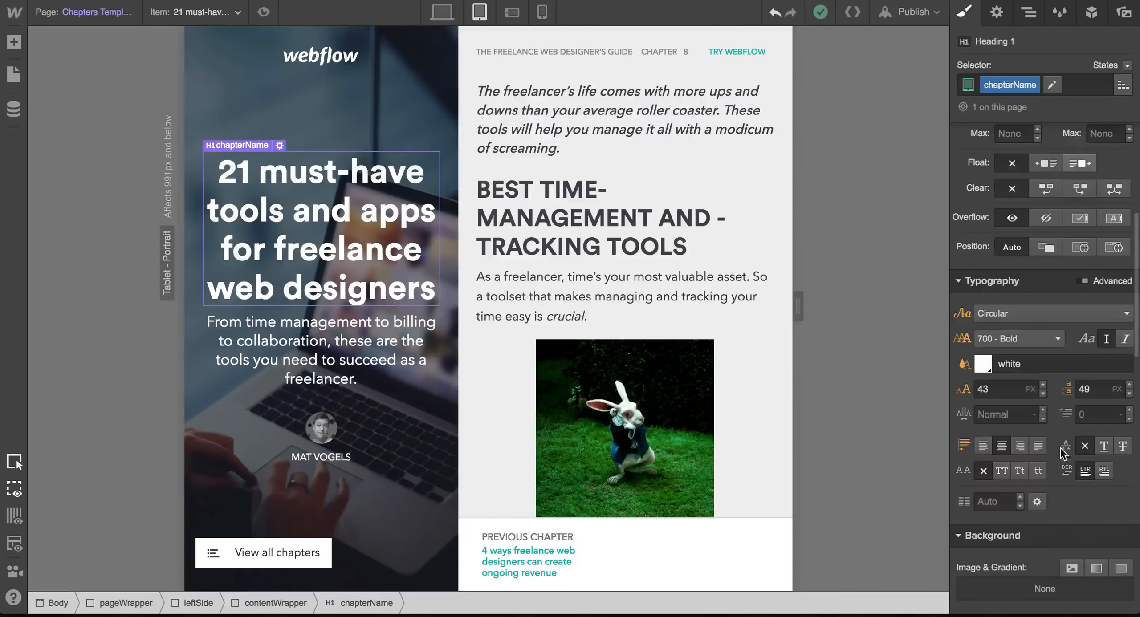
{"action": "left_click", "coordinate": [1044, 394]}
{"action": "left_click", "coordinate": [1044, 394]}
{"action": "left_click", "coordinate": [1043, 394]}
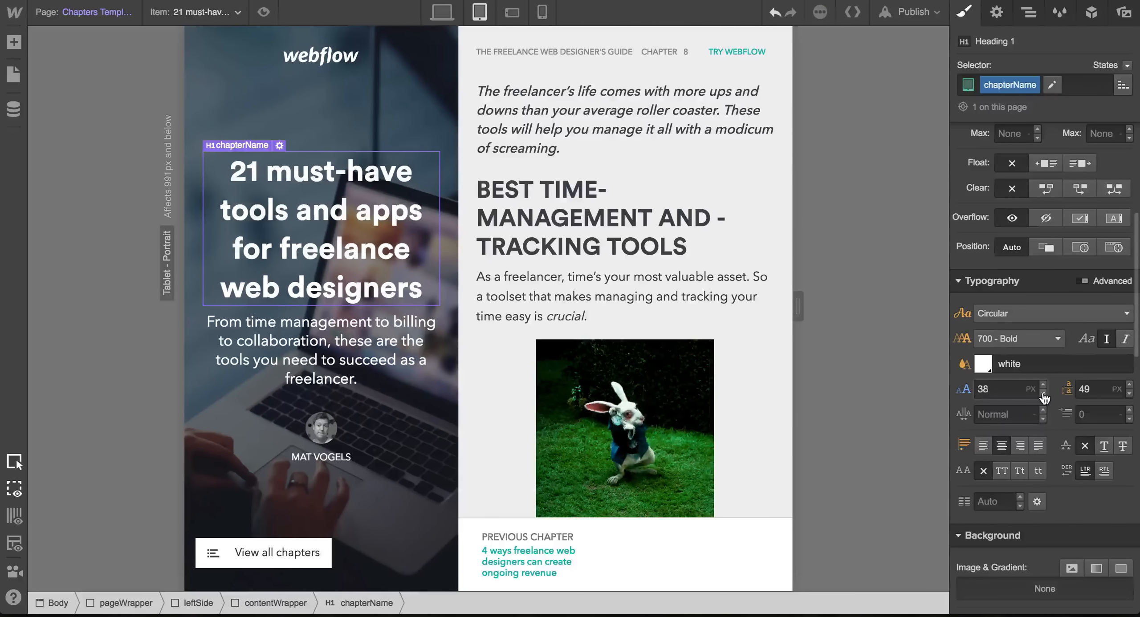
{"action": "left_click", "coordinate": [1044, 394]}
{"action": "left_click", "coordinate": [1044, 394]}
{"action": "left_click", "coordinate": [1044, 394]}
{"action": "left_click", "coordinate": [1044, 395]}
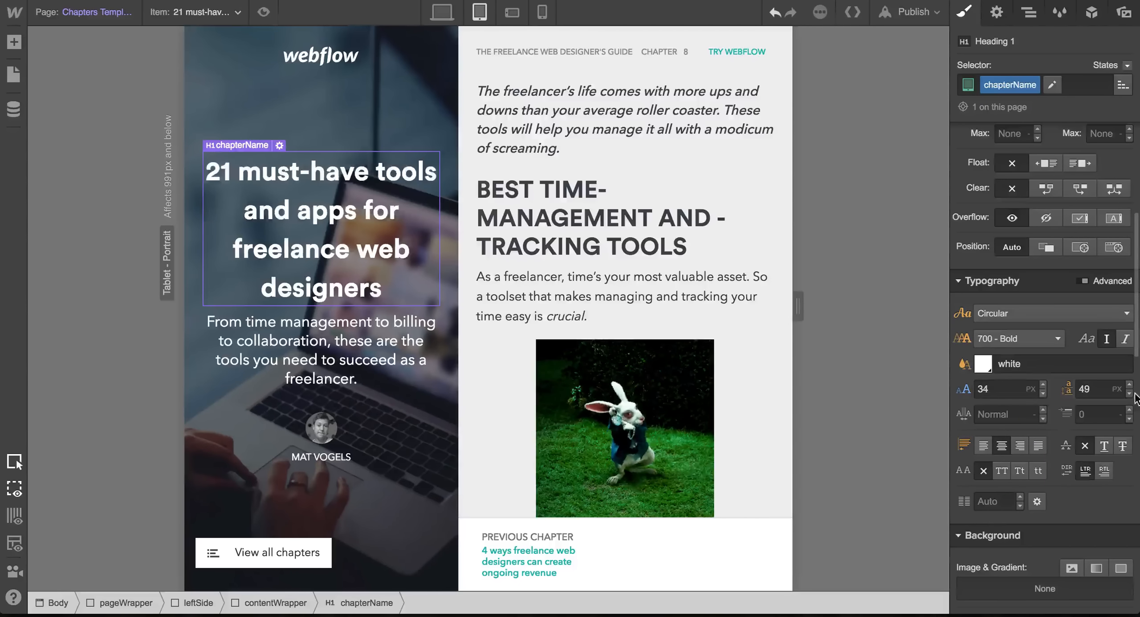
Set the line height of the chapterName heading to 40 px.
{"action": "left_click", "coordinate": [1130, 394]}
{"action": "left_click", "coordinate": [1130, 394]}
{"action": "left_click", "coordinate": [1130, 394]}
{"action": "left_click", "coordinate": [1129, 395]}
{"action": "left_click", "coordinate": [1130, 394]}
{"action": "left_click", "coordinate": [1129, 394]}
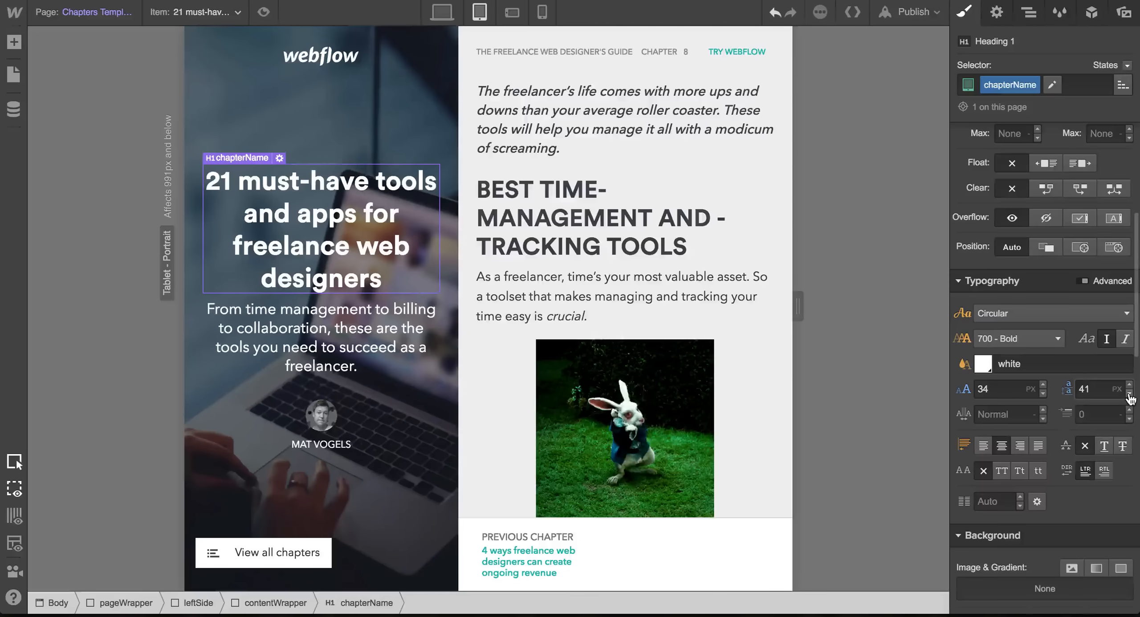
Set the subtitle below the chapter heading to an 18 px font size with a 23 px line height.
{"action": "left_click", "coordinate": [320, 338]}
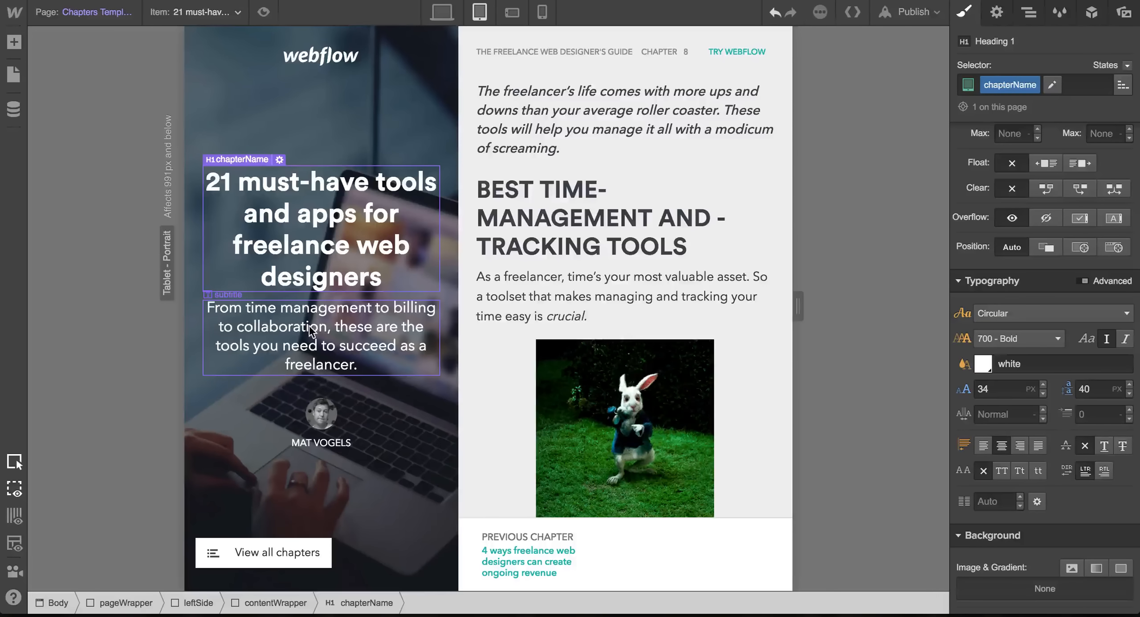
{"action": "left_click", "coordinate": [1043, 394]}
{"action": "left_click", "coordinate": [1044, 395]}
{"action": "left_click", "coordinate": [1044, 394]}
{"action": "left_click", "coordinate": [1043, 394]}
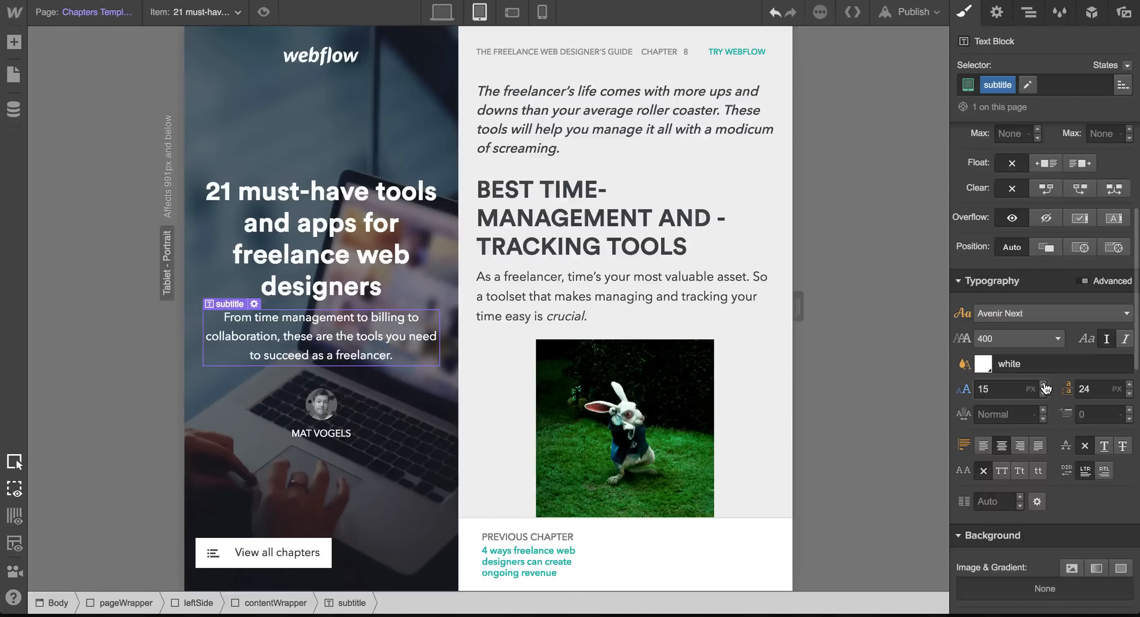
{"action": "left_click", "coordinate": [1043, 385]}
{"action": "left_click", "coordinate": [1043, 385]}
{"action": "left_click", "coordinate": [1043, 384]}
{"action": "left_click", "coordinate": [1130, 394]}
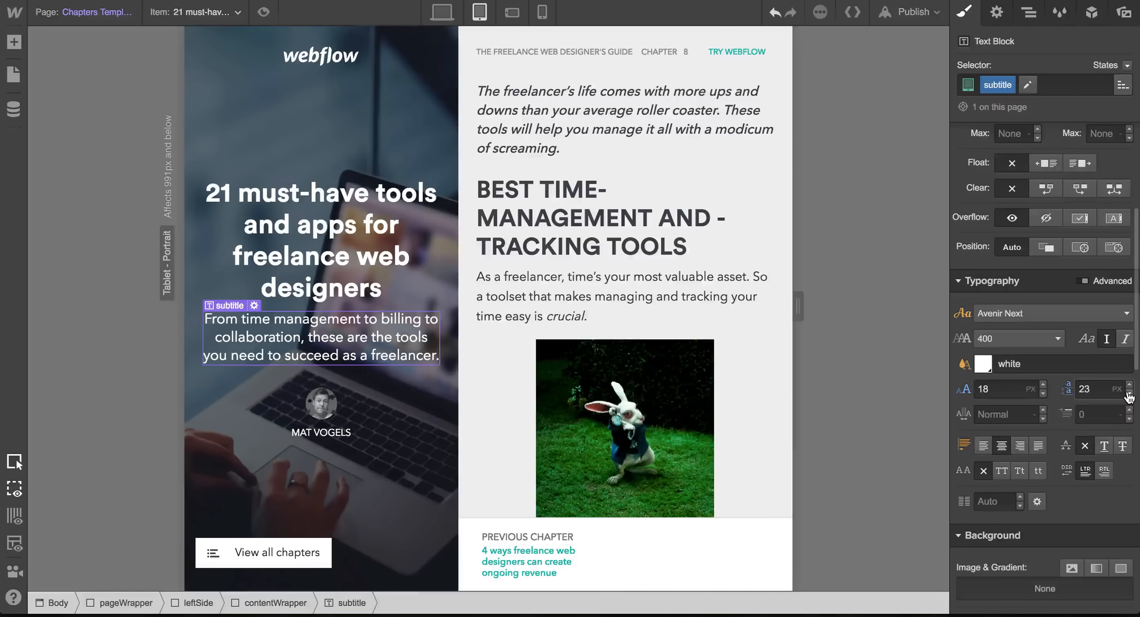
Preview the page at the tablet breakpoint, open the View all chapters list and scroll through it, and leave the preview.
{"action": "left_click", "coordinate": [297, 541]}
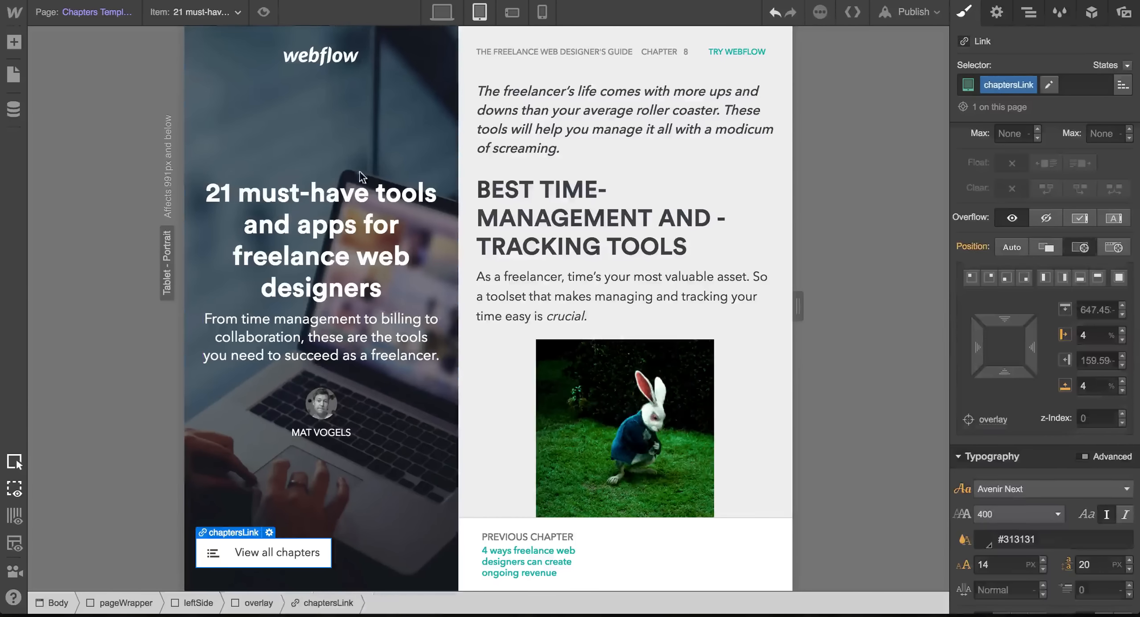
{"action": "left_click", "coordinate": [263, 12]}
{"action": "left_click", "coordinate": [352, 572]}
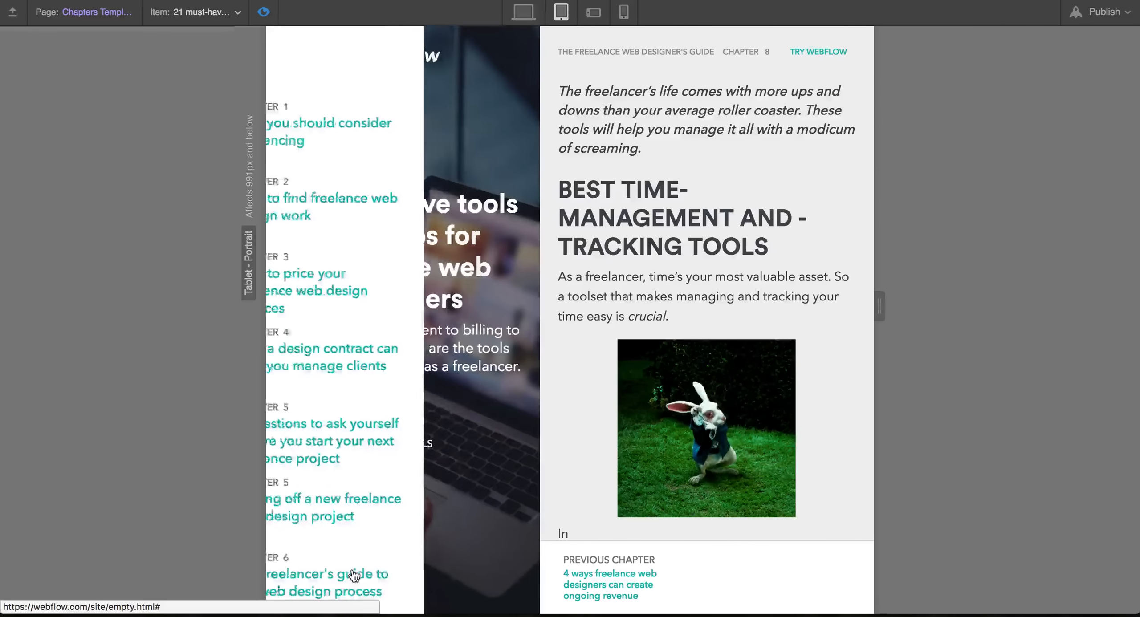
{"action": "scroll", "coordinate": [365, 308], "scroll_direction": "down", "scroll_amount": 5}
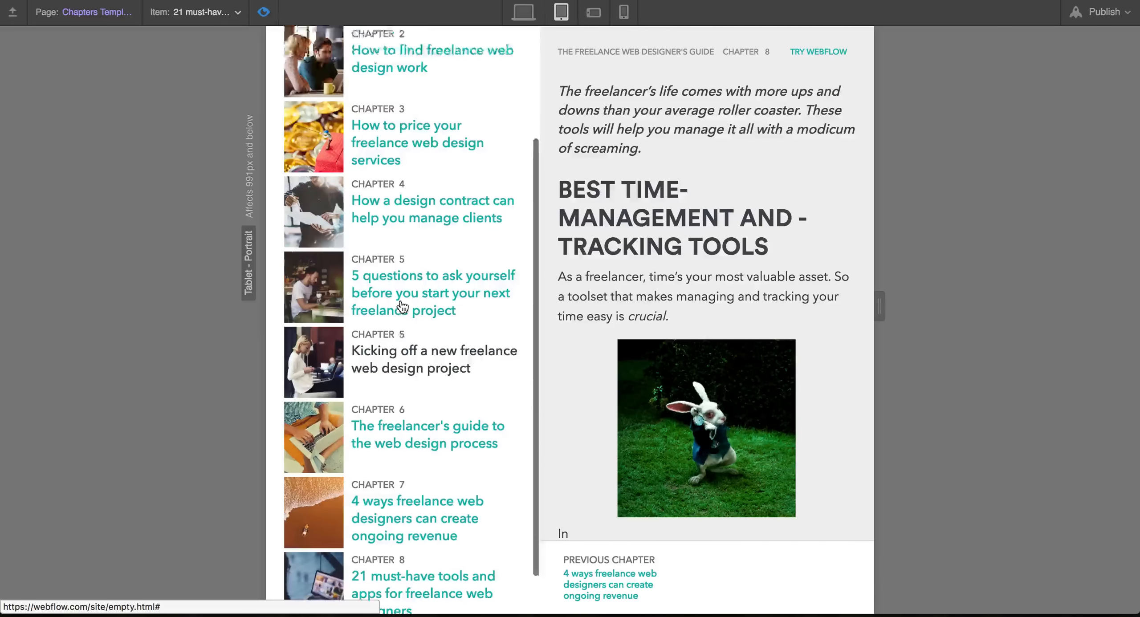
{"action": "scroll", "coordinate": [403, 307], "scroll_direction": "up", "scroll_amount": 5}
{"action": "left_click", "coordinate": [264, 12]}
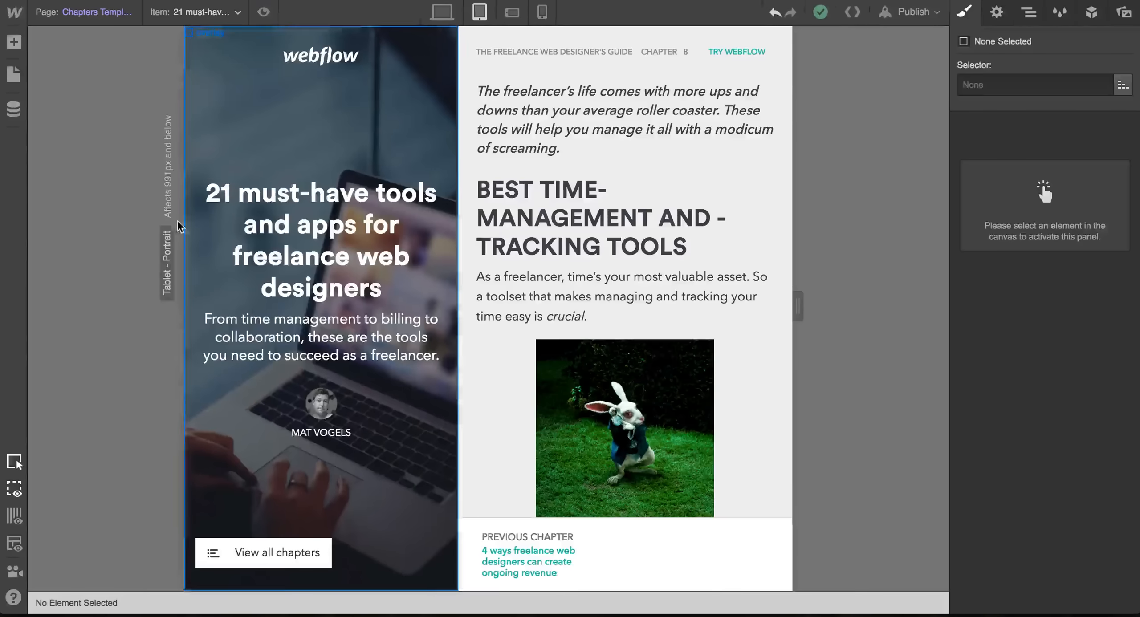
Select chapterWrapper inside pageWrapper and turn off its Move Left 100% transform to bring the chapter list onto the canvas.
{"action": "left_click", "coordinate": [1029, 16]}
{"action": "left_click", "coordinate": [971, 84]}
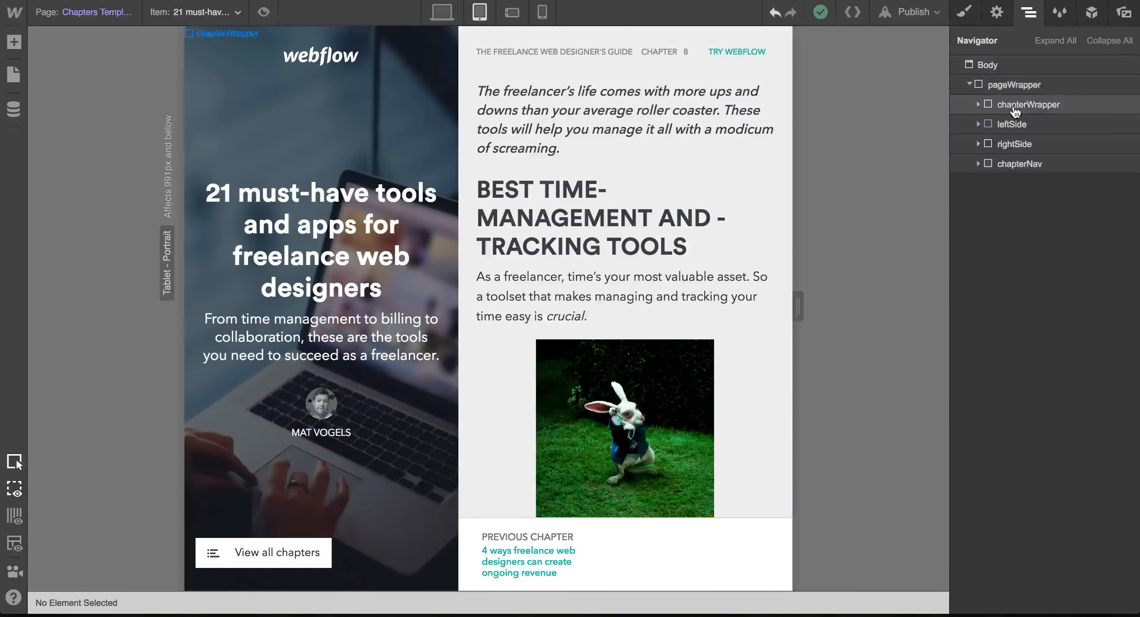
{"action": "left_click", "coordinate": [1016, 107]}
{"action": "left_click", "coordinate": [964, 16]}
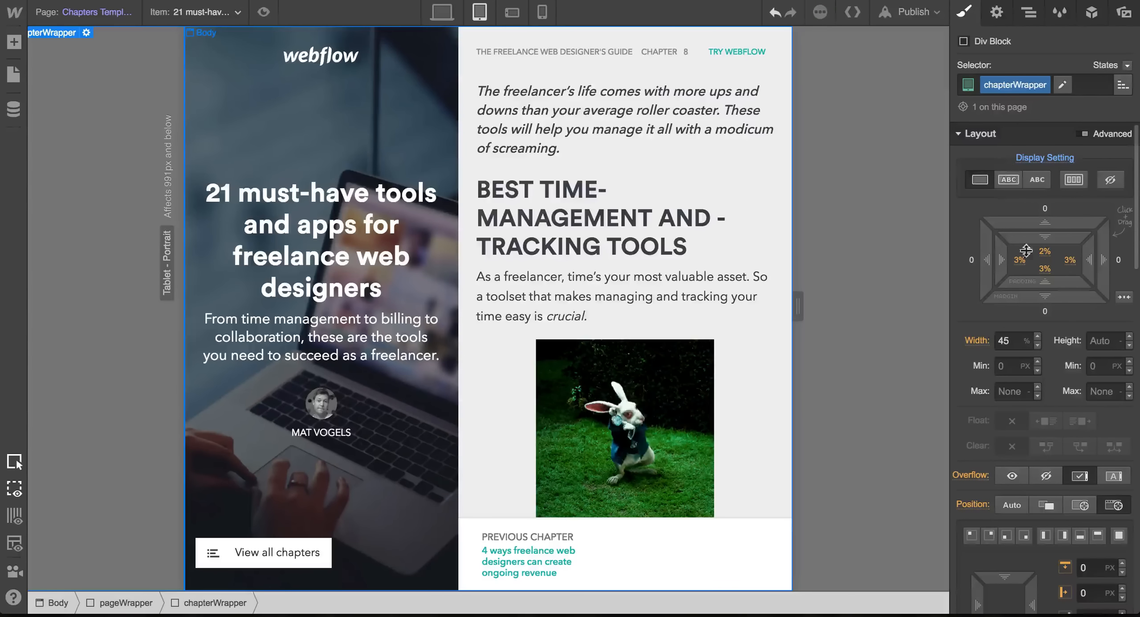
{"action": "scroll", "coordinate": [1046, 337], "scroll_direction": "down", "scroll_amount": 10}
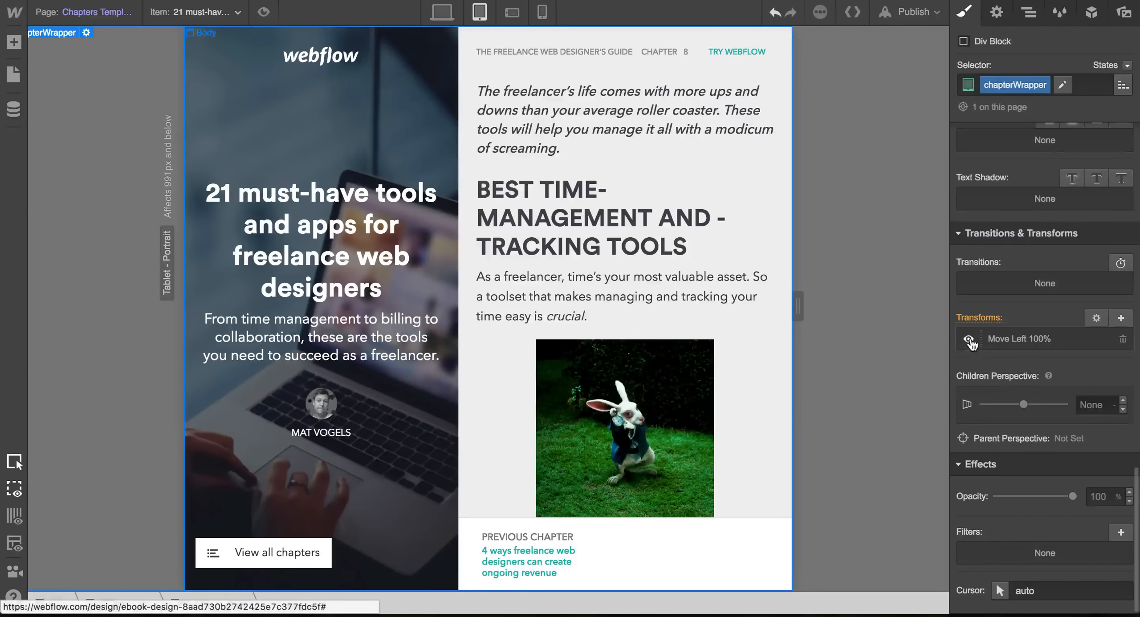
{"action": "left_click", "coordinate": [969, 339]}
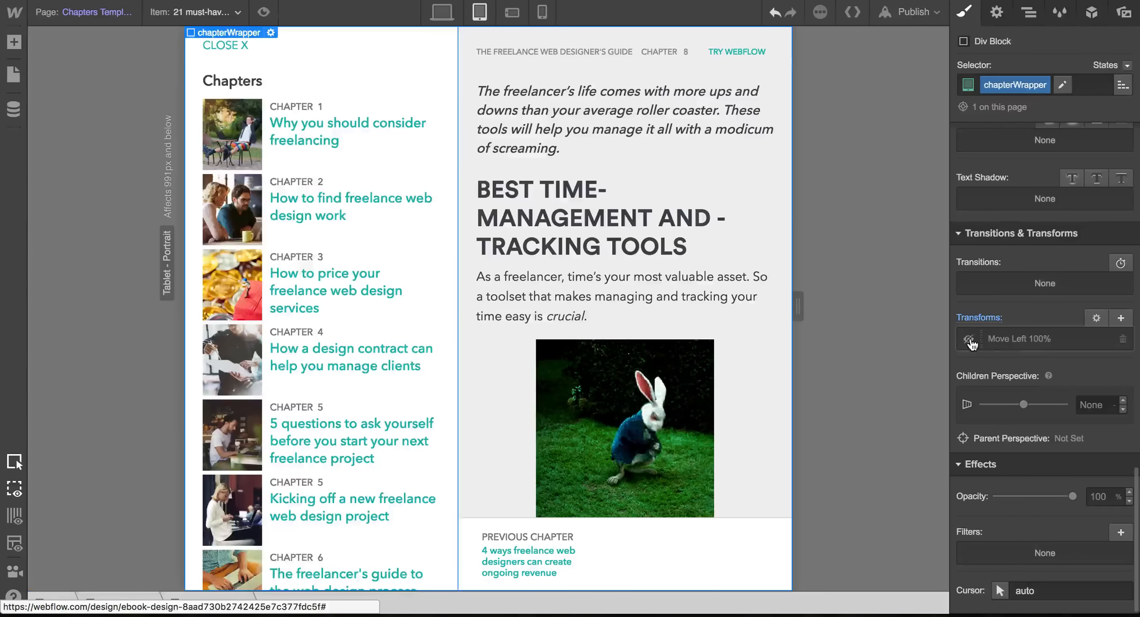
Set the font size of the chapterNames text in the chapter list to 15 px.
{"action": "left_click", "coordinate": [319, 142]}
{"action": "scroll", "coordinate": [1019, 339], "scroll_direction": "up", "scroll_amount": 10}
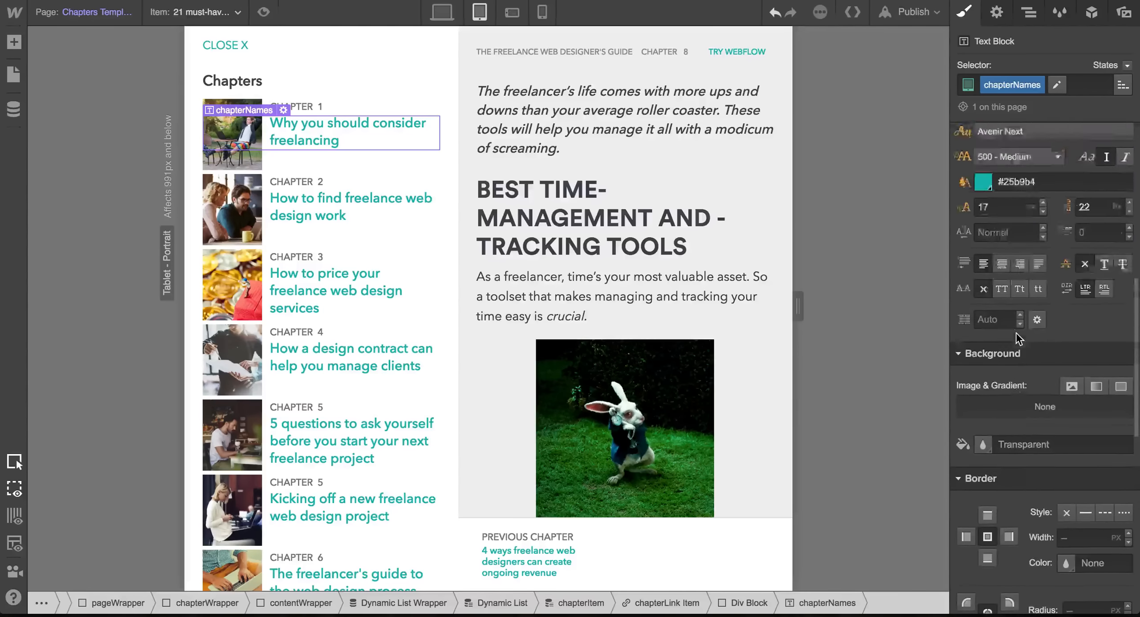
{"action": "scroll", "coordinate": [1019, 339], "scroll_direction": "up", "scroll_amount": 2}
{"action": "left_click", "coordinate": [1043, 283]}
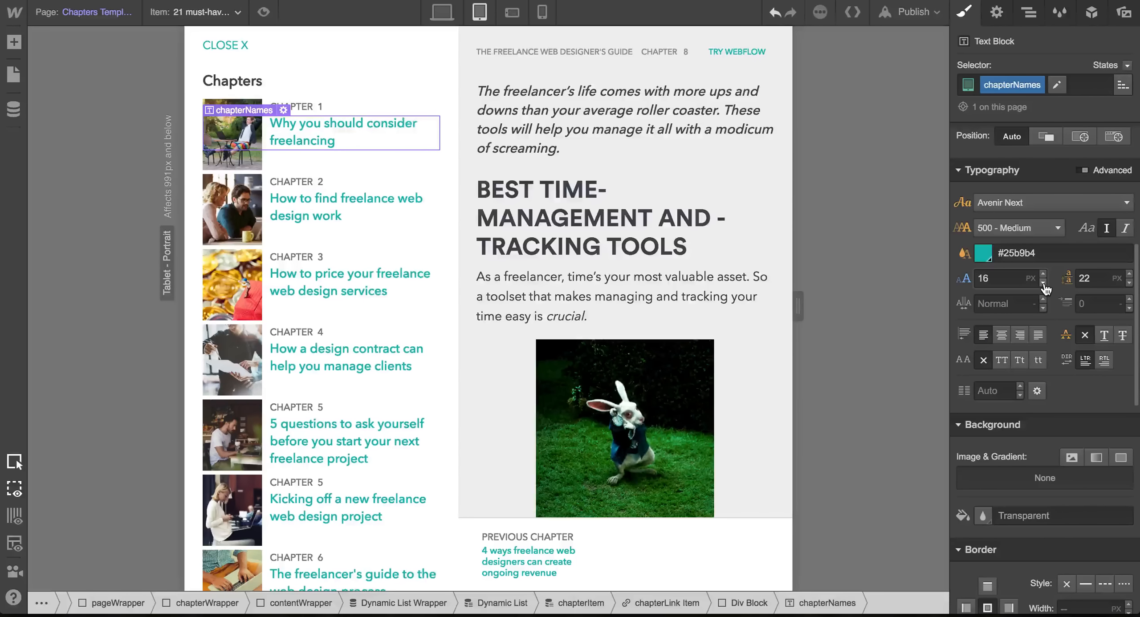
{"action": "left_click", "coordinate": [1043, 283]}
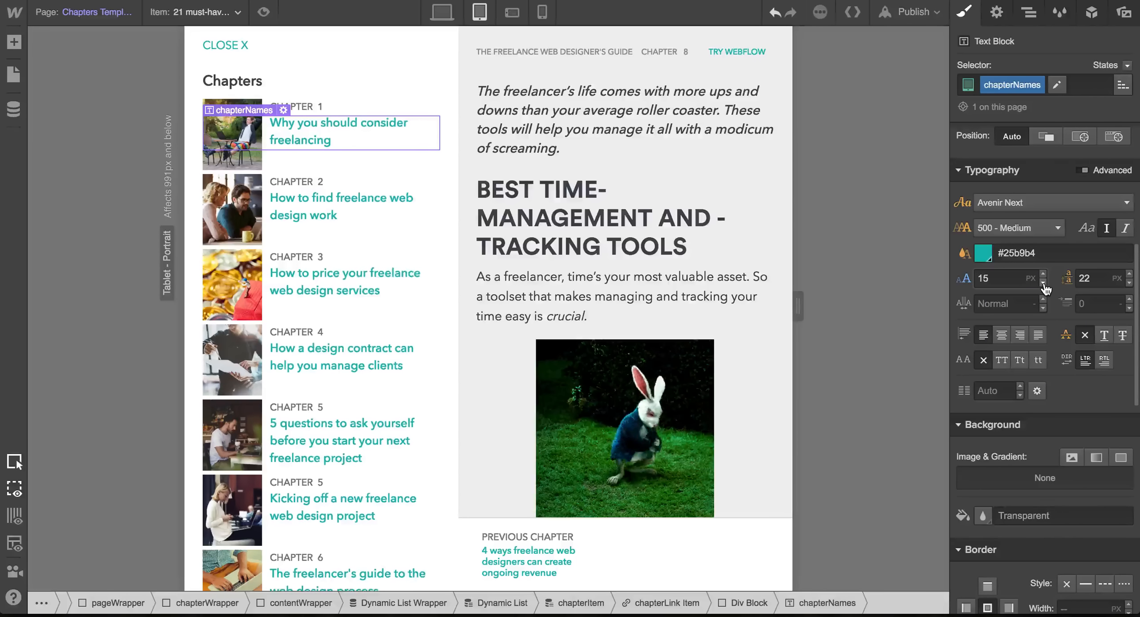
Set the line height of the chapterNames text to 21 px and check the chapter list down to Chapter 8.
{"action": "left_click", "coordinate": [1130, 284]}
{"action": "scroll", "coordinate": [367, 294], "scroll_direction": "down", "scroll_amount": 5}
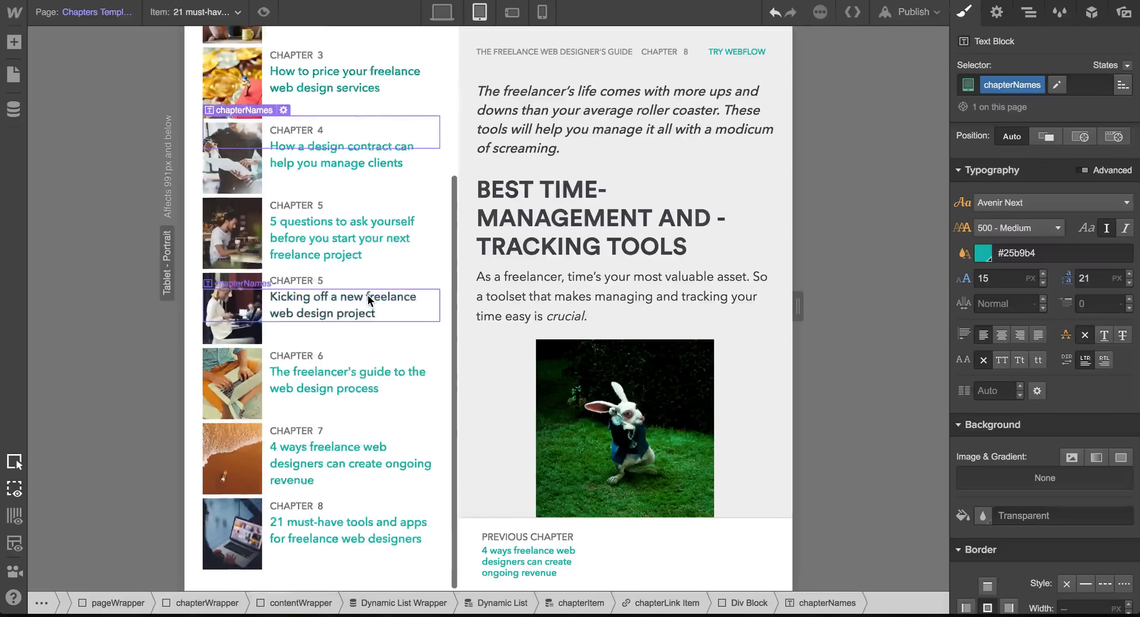
{"action": "scroll", "coordinate": [367, 293], "scroll_direction": "up", "scroll_amount": 5}
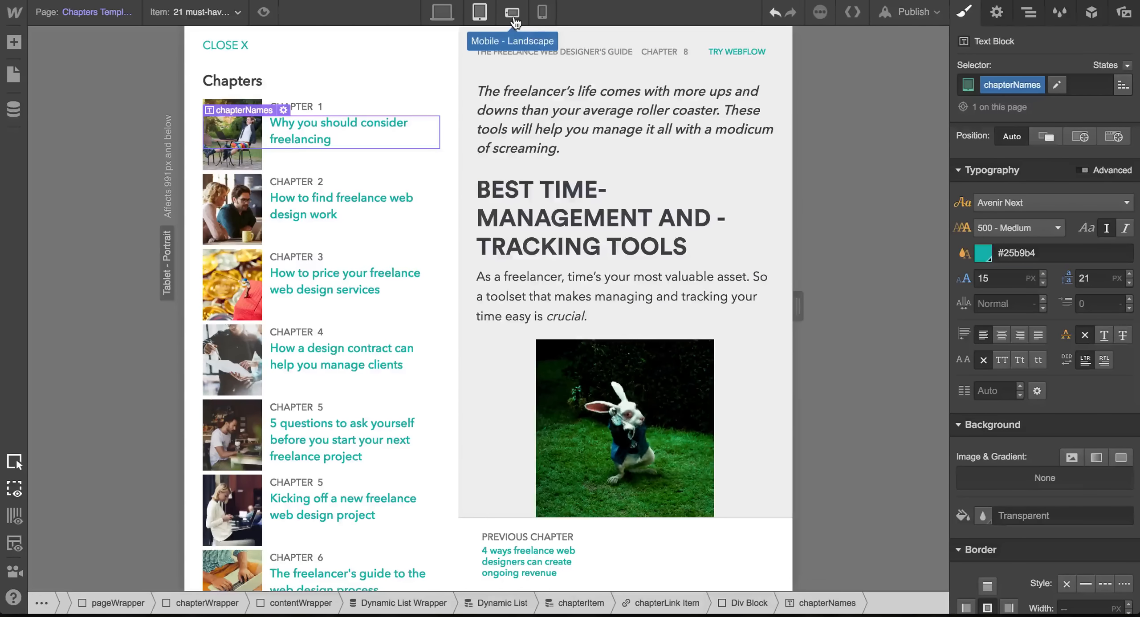
At the phone landscape breakpoint, set the width of chapterWrapper to 100% and look through the widened chapter list.
{"action": "left_click", "coordinate": [417, 66]}
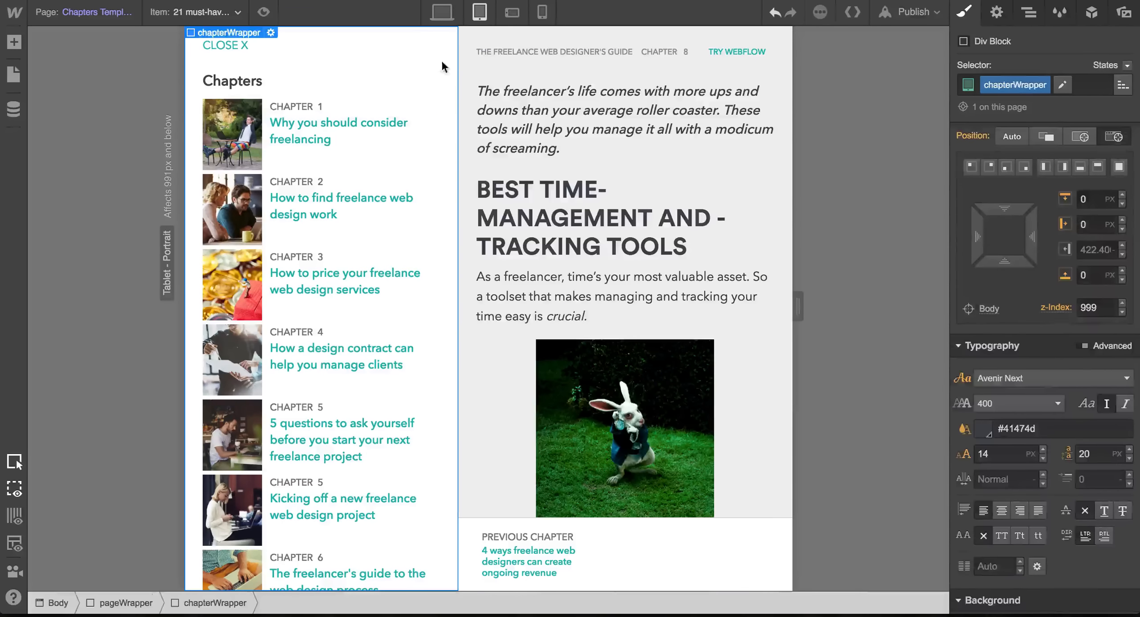
{"action": "left_click", "coordinate": [508, 20]}
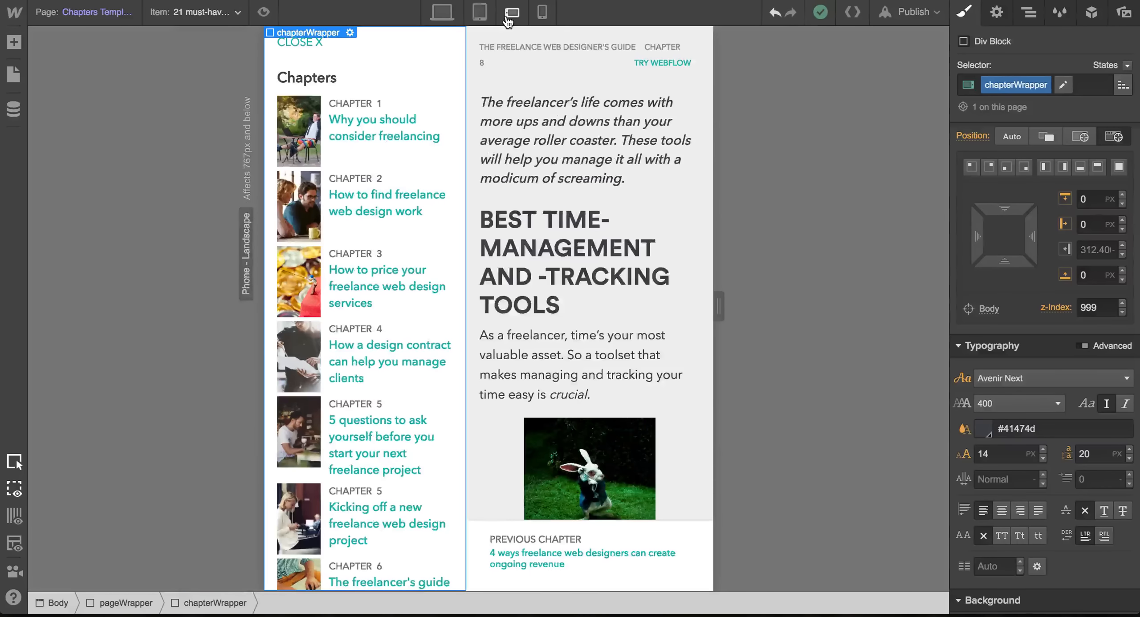
{"action": "scroll", "coordinate": [1069, 289], "scroll_direction": "up", "scroll_amount": 5}
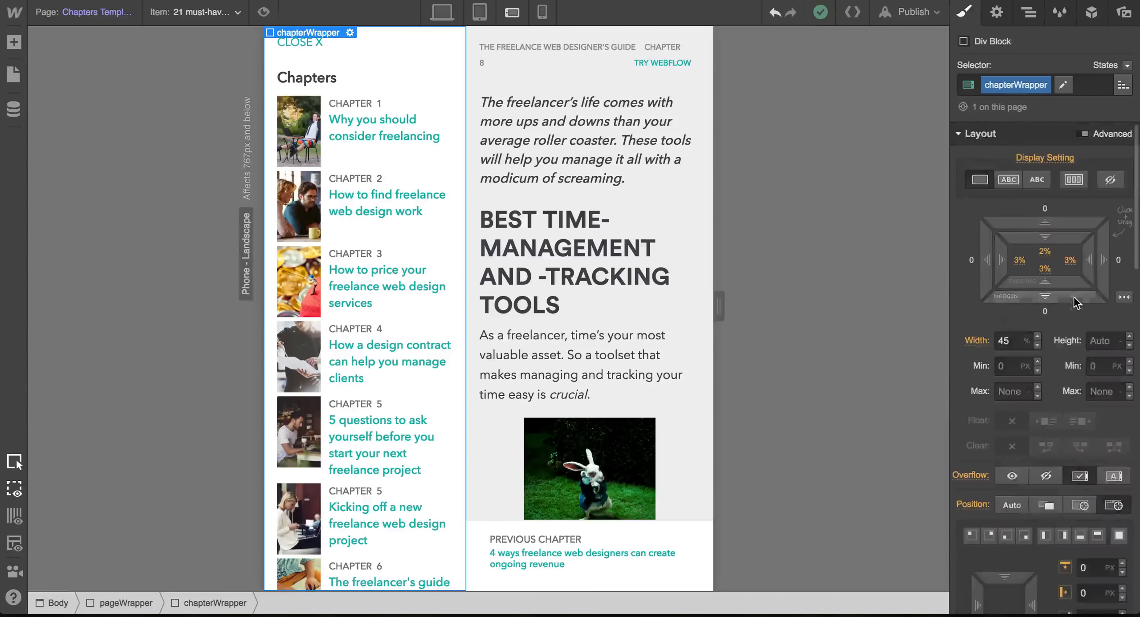
{"action": "left_click", "coordinate": [1010, 341]}
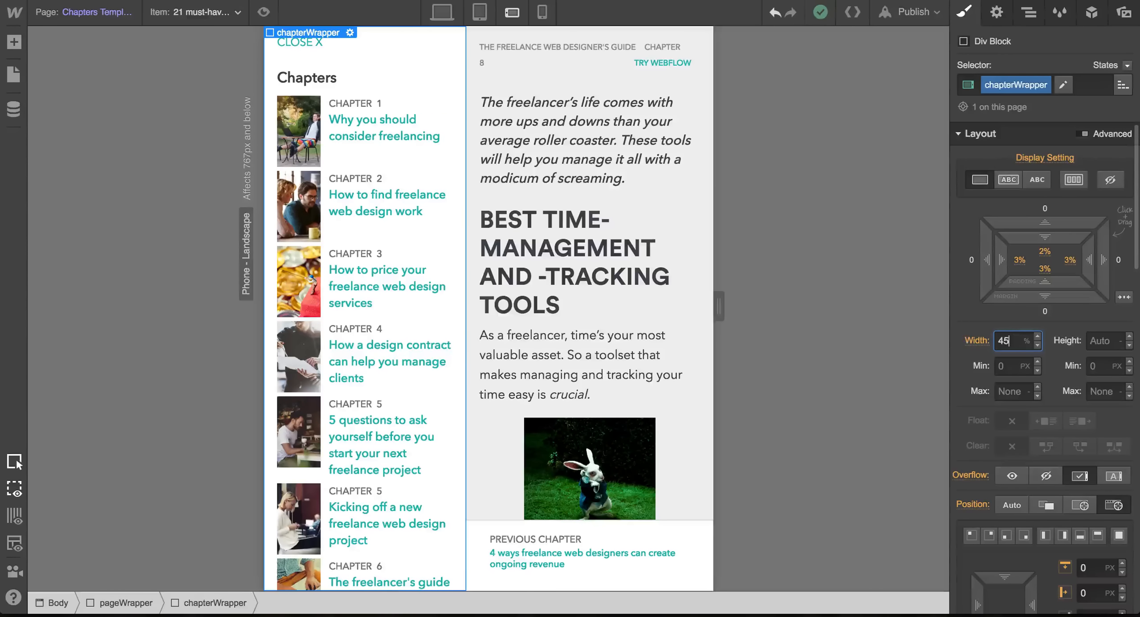
{"action": "key", "text": "shift+Up"}
{"action": "key", "text": "shift+Up"}
{"action": "key", "text": "shift+Up"}
{"action": "key", "text": "shift+Up"}
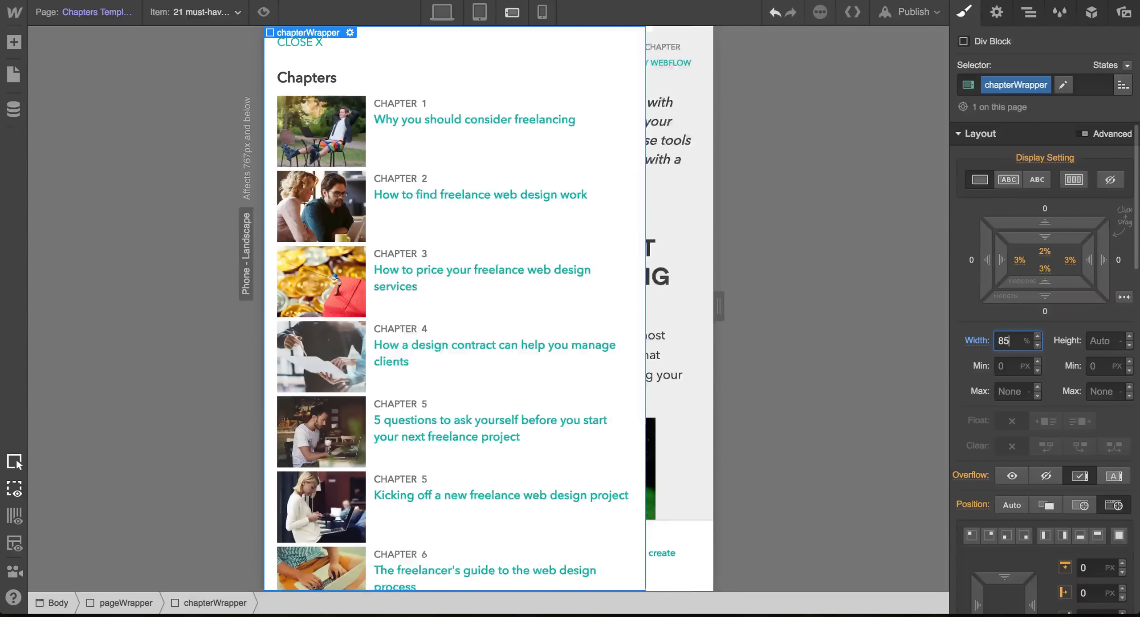
{"action": "key", "text": "shift+Up"}
{"action": "key", "text": "shift+Up"}
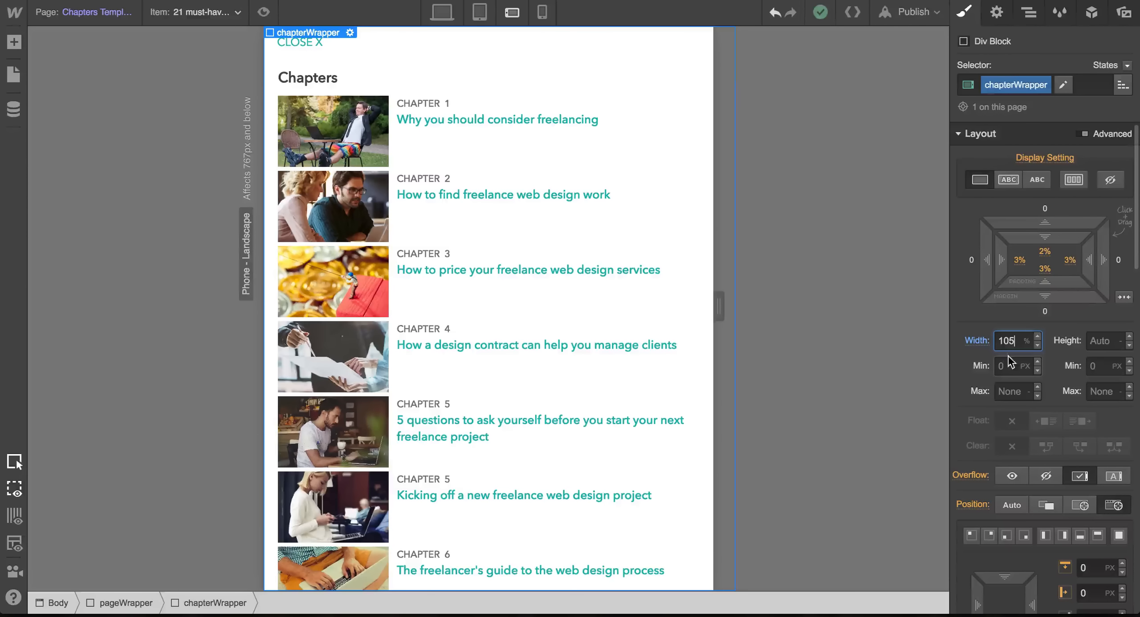
{"action": "key", "text": "Down"}
{"action": "key", "text": "Down"}
{"action": "key", "text": "Down"}
{"action": "key", "text": "Down"}
{"action": "key", "text": "Down"}
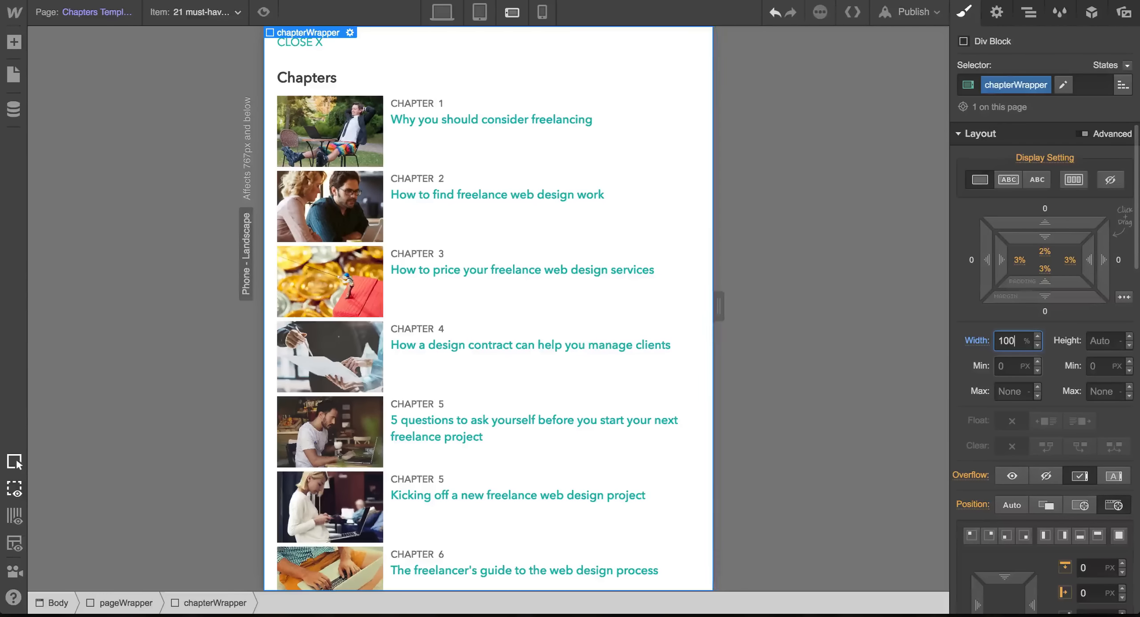
{"action": "scroll", "coordinate": [559, 143], "scroll_direction": "down", "scroll_amount": 5}
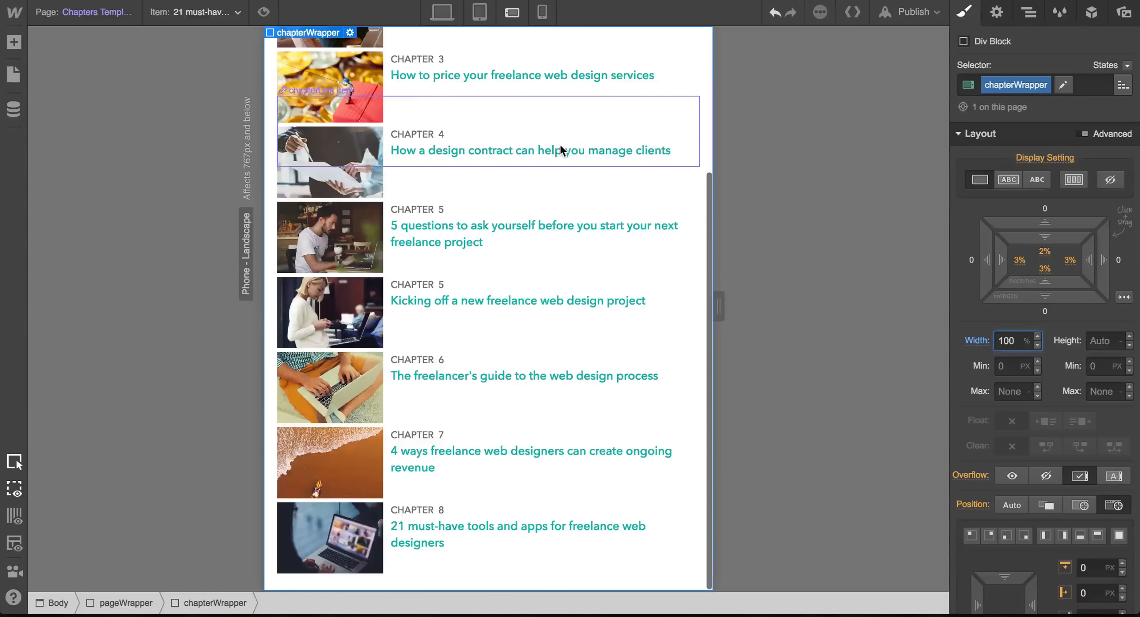
{"action": "scroll", "coordinate": [559, 143], "scroll_direction": "up", "scroll_amount": 5}
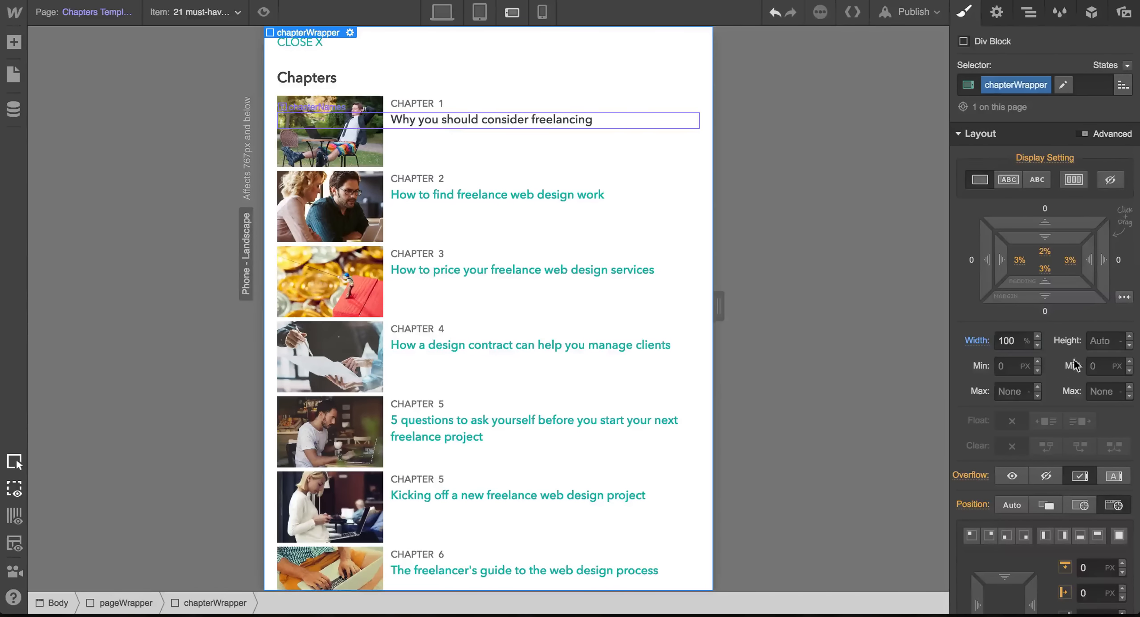
Set the font size of the chapterNames text to 17 px for phone landscape.
{"action": "left_click", "coordinate": [452, 120]}
{"action": "scroll", "coordinate": [1042, 445], "scroll_direction": "down", "scroll_amount": 5}
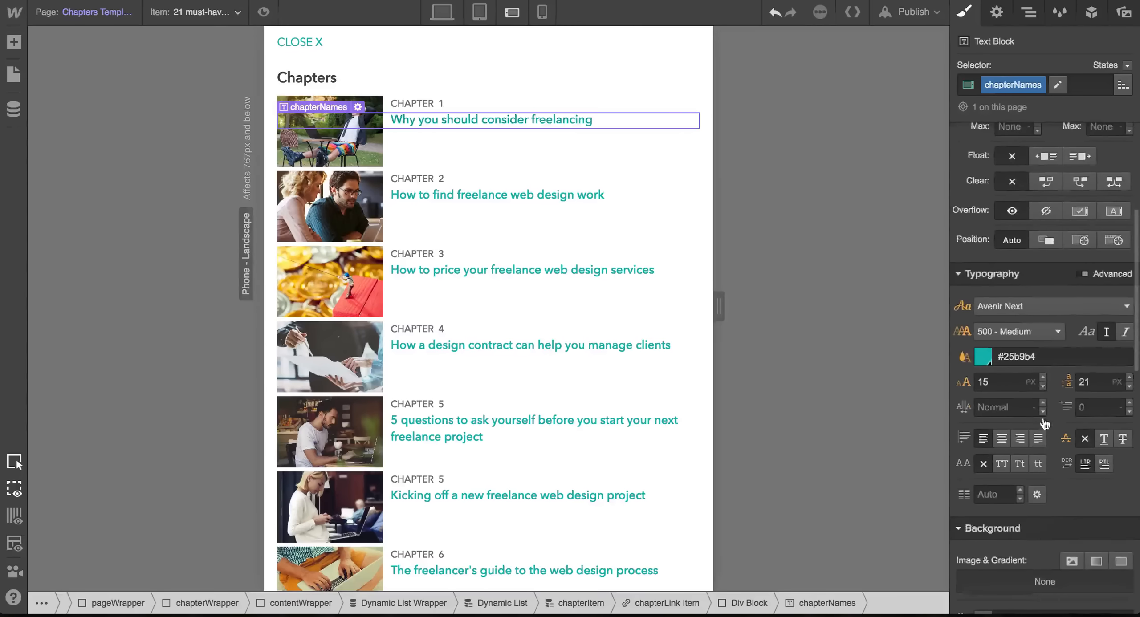
{"action": "left_click", "coordinate": [1044, 378]}
{"action": "left_click", "coordinate": [1044, 378]}
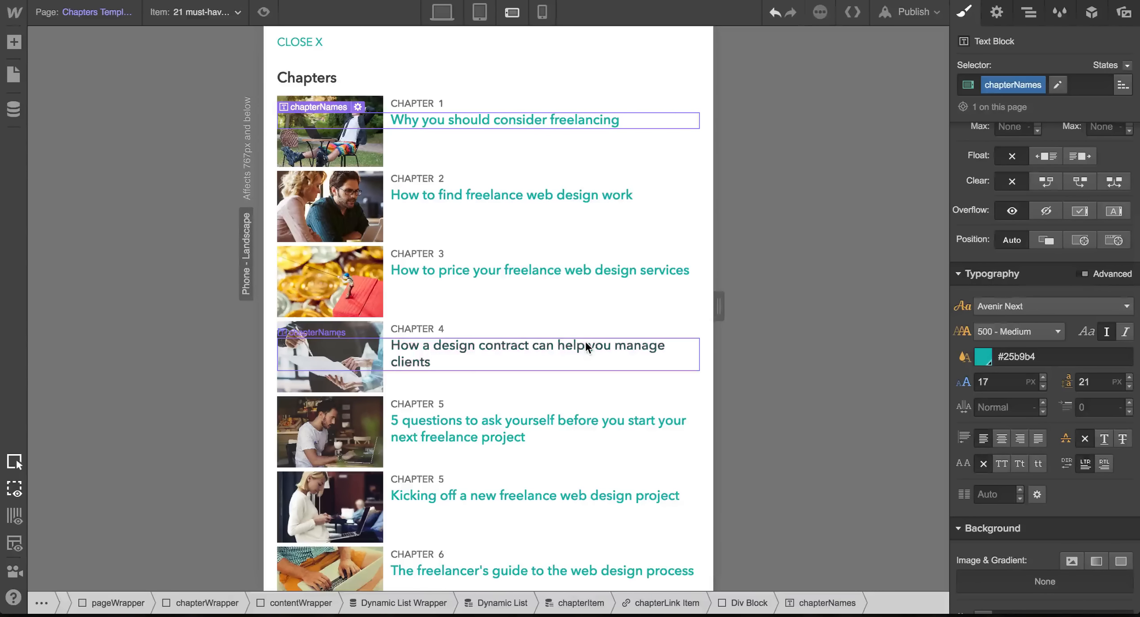
At the phone portrait breakpoint, set the chapterNames text to a 15 px font size with a 19 px line height.
{"action": "left_click", "coordinate": [540, 13]}
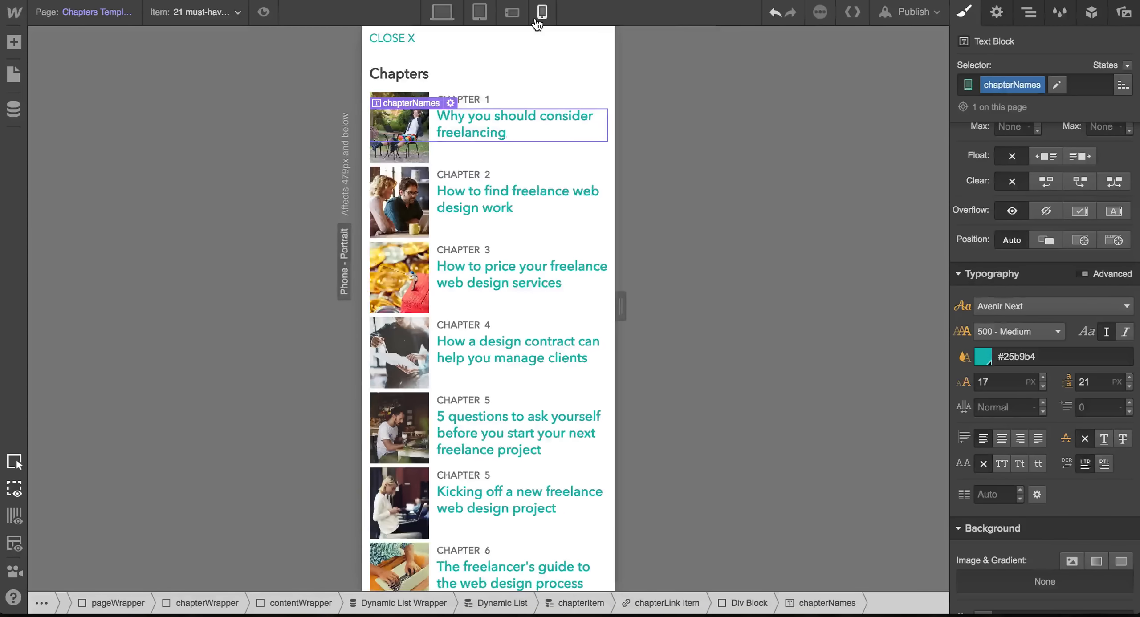
{"action": "left_click", "coordinate": [1043, 386]}
{"action": "left_click", "coordinate": [1043, 386]}
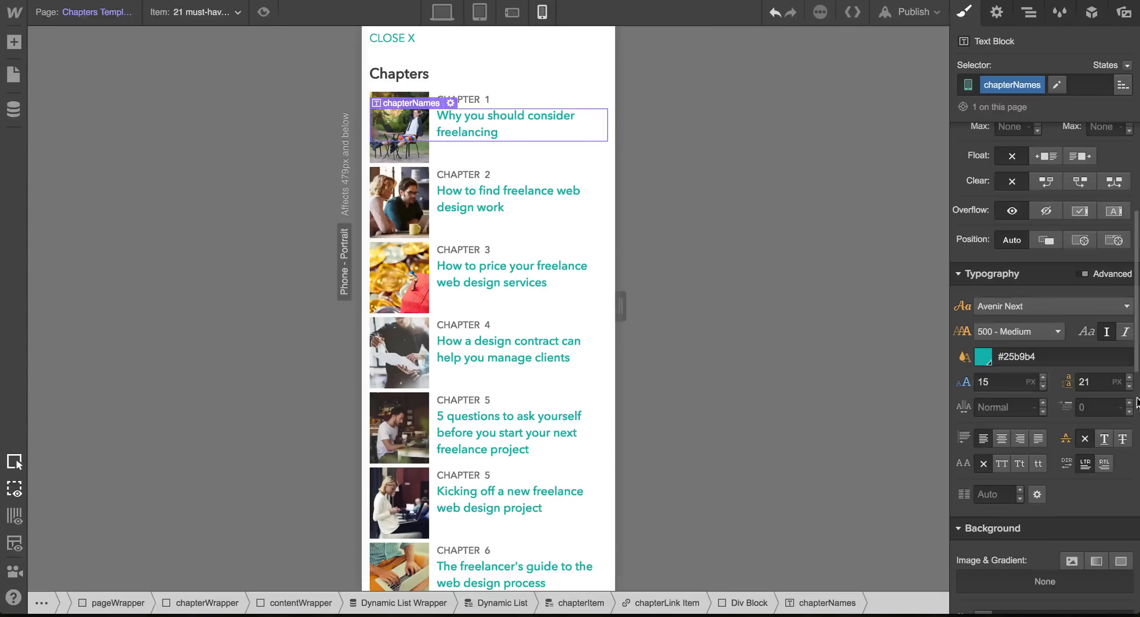
{"action": "left_click", "coordinate": [1129, 387]}
{"action": "left_click", "coordinate": [1129, 387]}
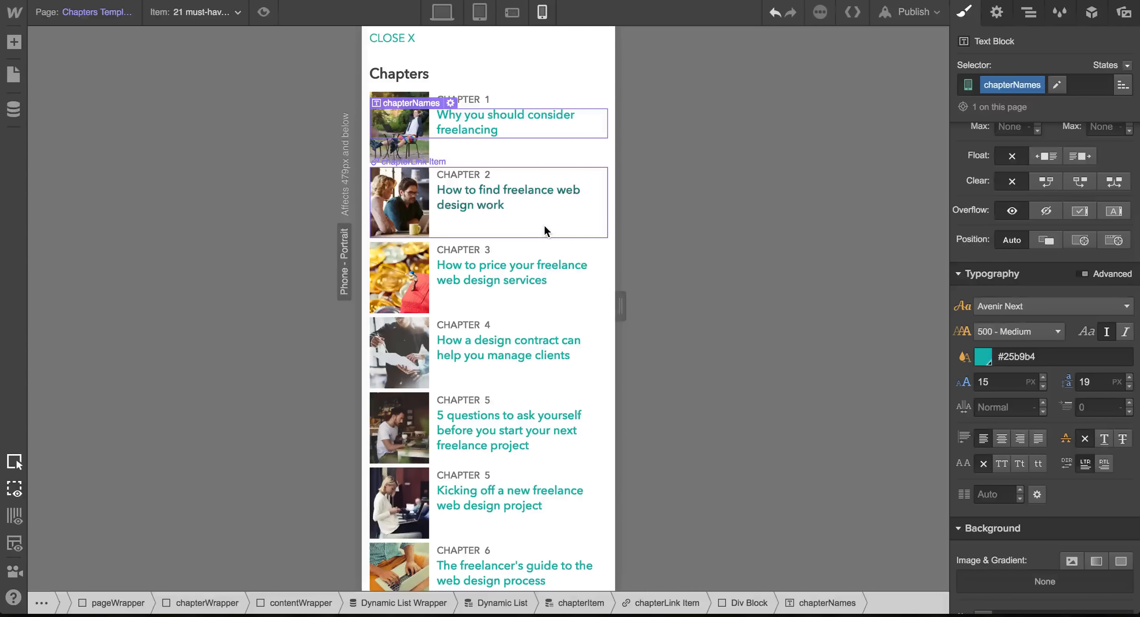
At the tablet breakpoint, set chapterWrapper's display to none, turn its Move Left 100% transform back on, and check the phone breakpoints.
{"action": "left_click", "coordinate": [479, 12]}
{"action": "left_click", "coordinate": [388, 31]}
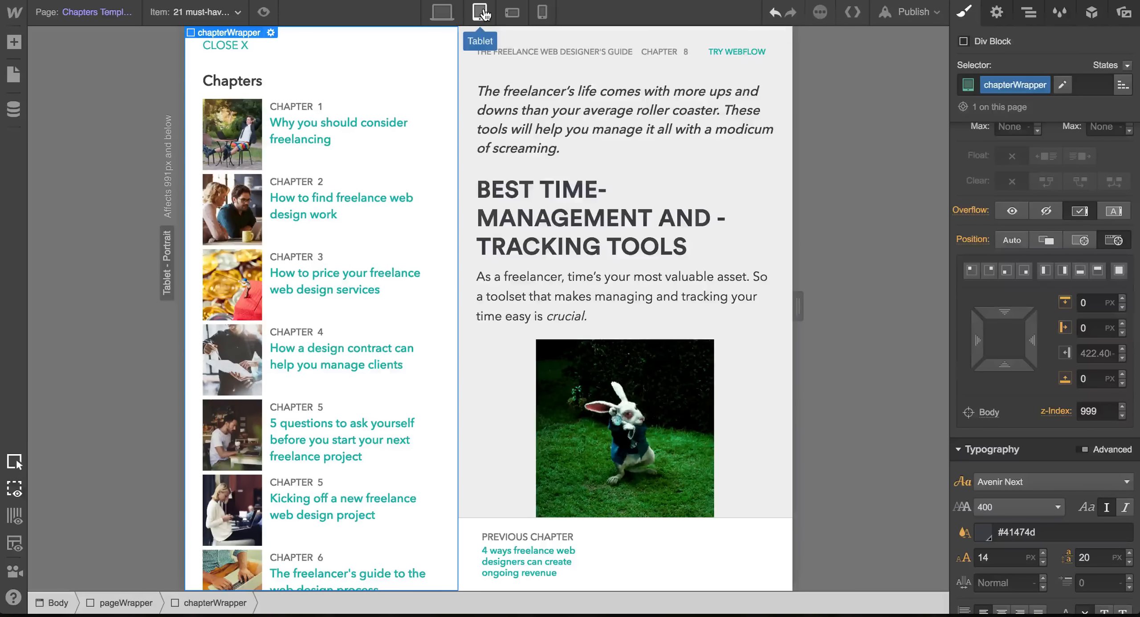
{"action": "scroll", "coordinate": [1048, 224], "scroll_direction": "up", "scroll_amount": 3}
{"action": "scroll", "coordinate": [1049, 225], "scroll_direction": "up", "scroll_amount": 3}
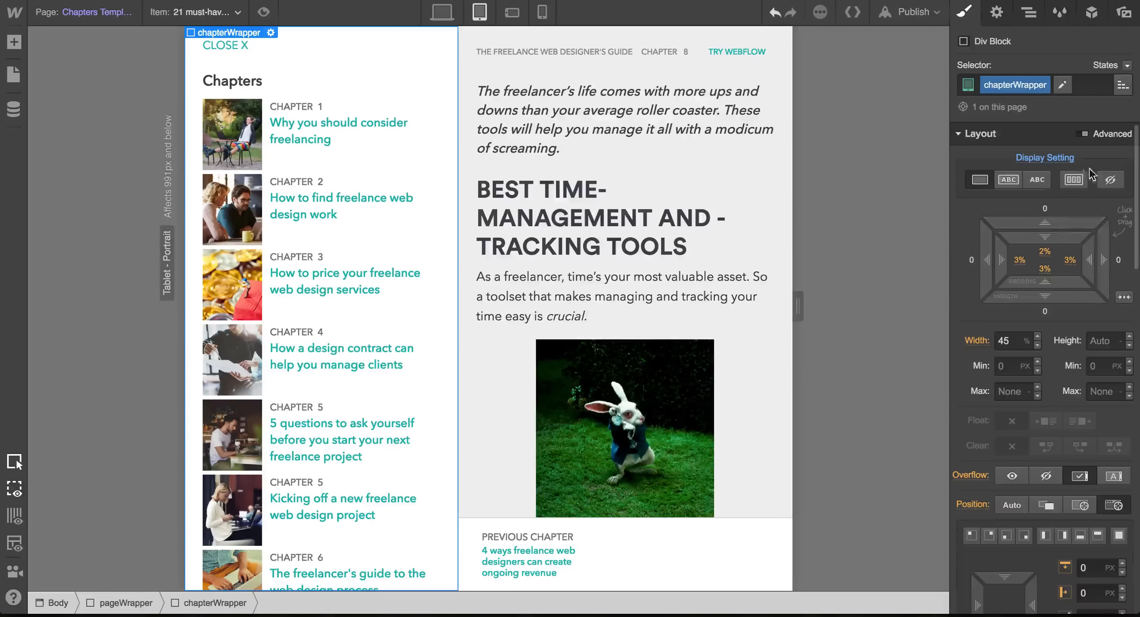
{"action": "left_click", "coordinate": [1109, 181]}
{"action": "scroll", "coordinate": [1066, 369], "scroll_direction": "down", "scroll_amount": 5}
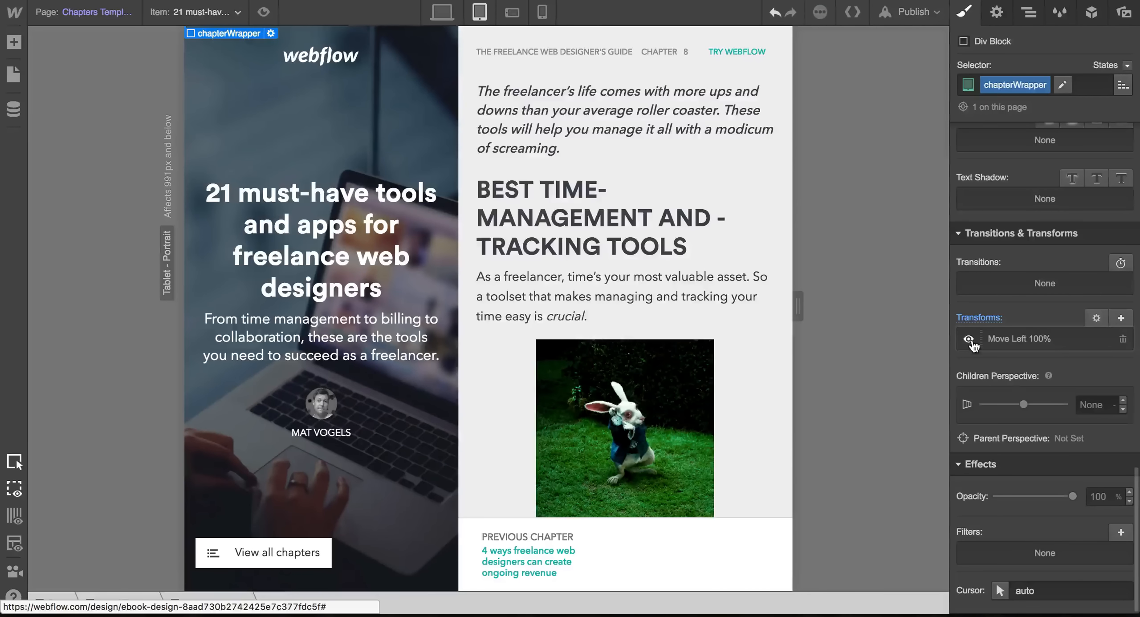
{"action": "left_click", "coordinate": [512, 13]}
{"action": "left_click", "coordinate": [542, 12]}
{"action": "left_click", "coordinate": [479, 13]}
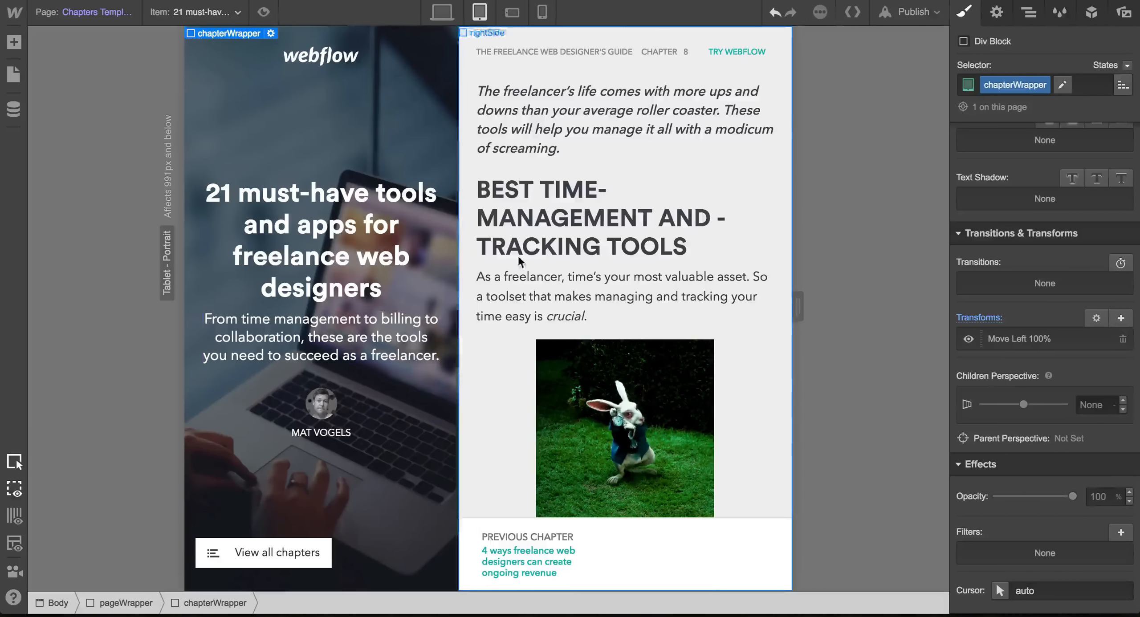
At the phone landscape breakpoint, select leftSide, the parent of the overlay, and set its width to 100%.
{"action": "left_click", "coordinate": [513, 14]}
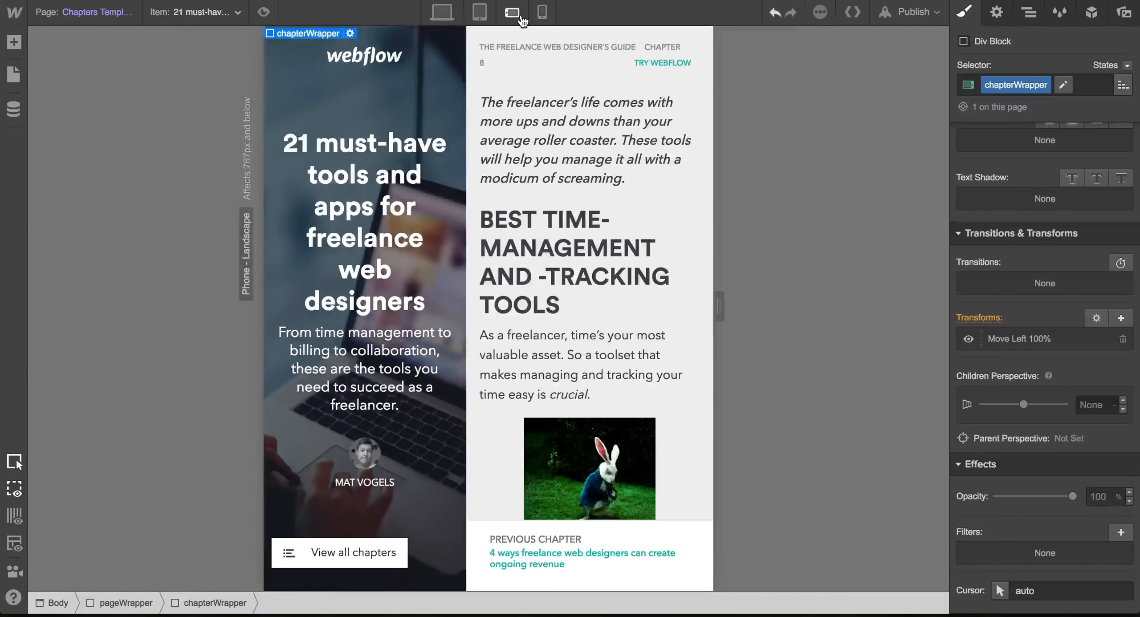
{"action": "left_click", "coordinate": [454, 80]}
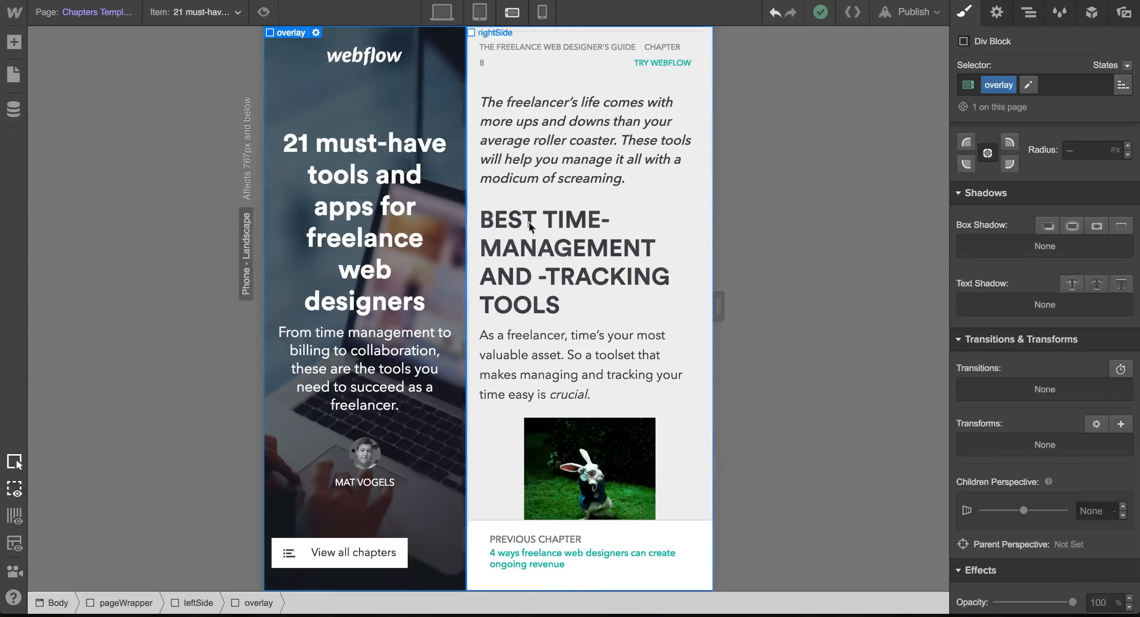
{"action": "scroll", "coordinate": [1054, 312], "scroll_direction": "up", "scroll_amount": 10}
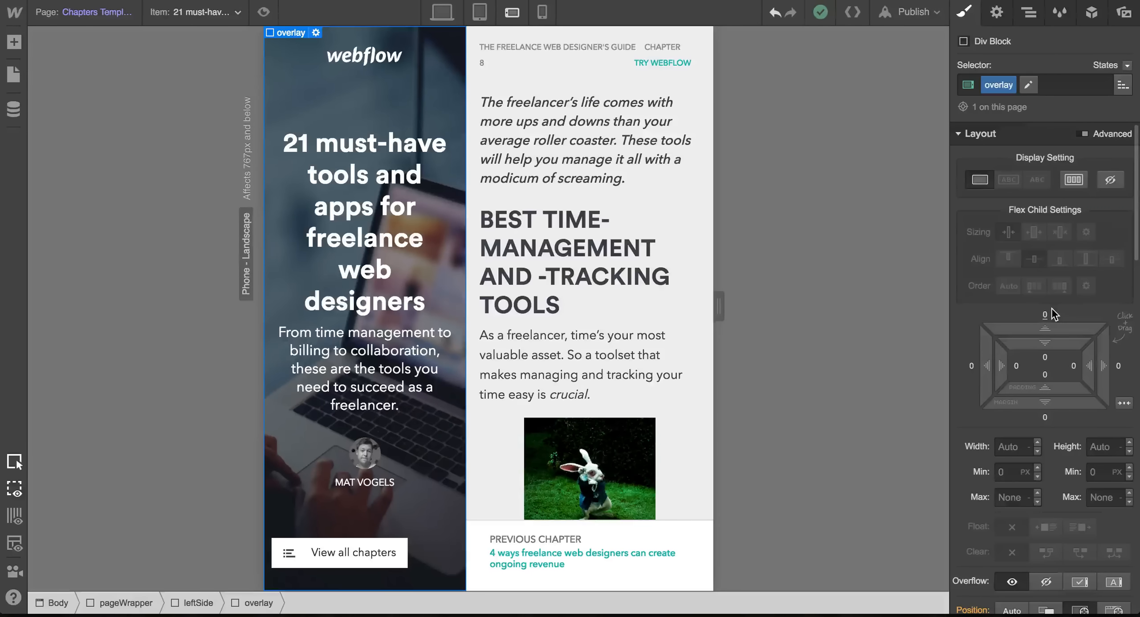
{"action": "key", "text": "Up"}
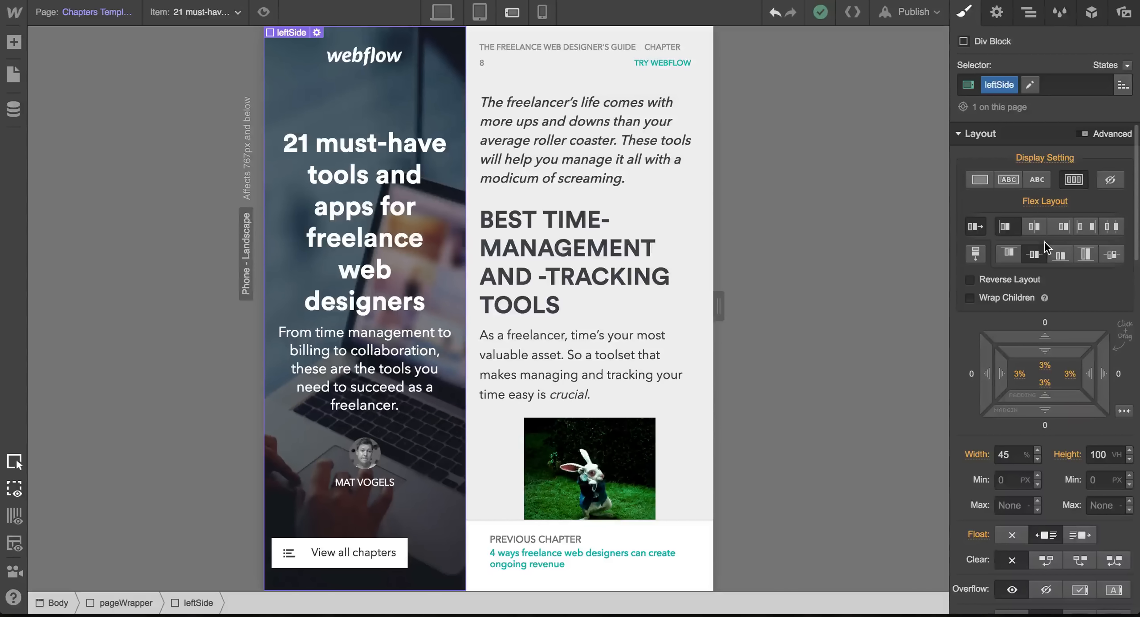
{"action": "key", "text": "Up"}
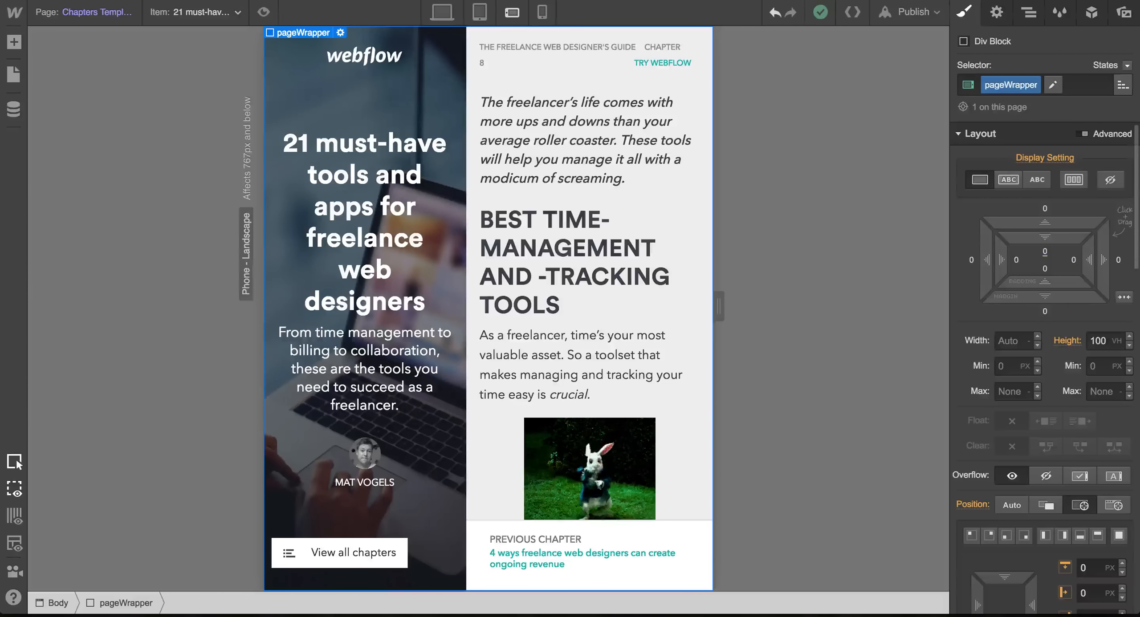
{"action": "left_click", "coordinate": [430, 97]}
{"action": "key", "text": "Up"}
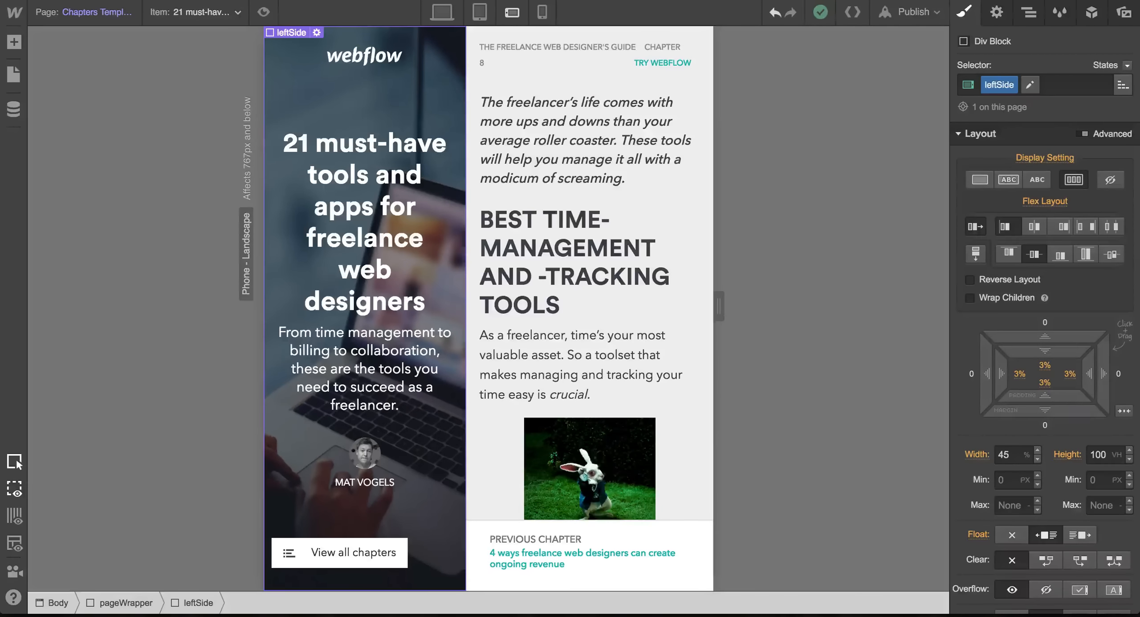
{"action": "scroll", "coordinate": [1003, 421], "scroll_direction": "down", "scroll_amount": 2}
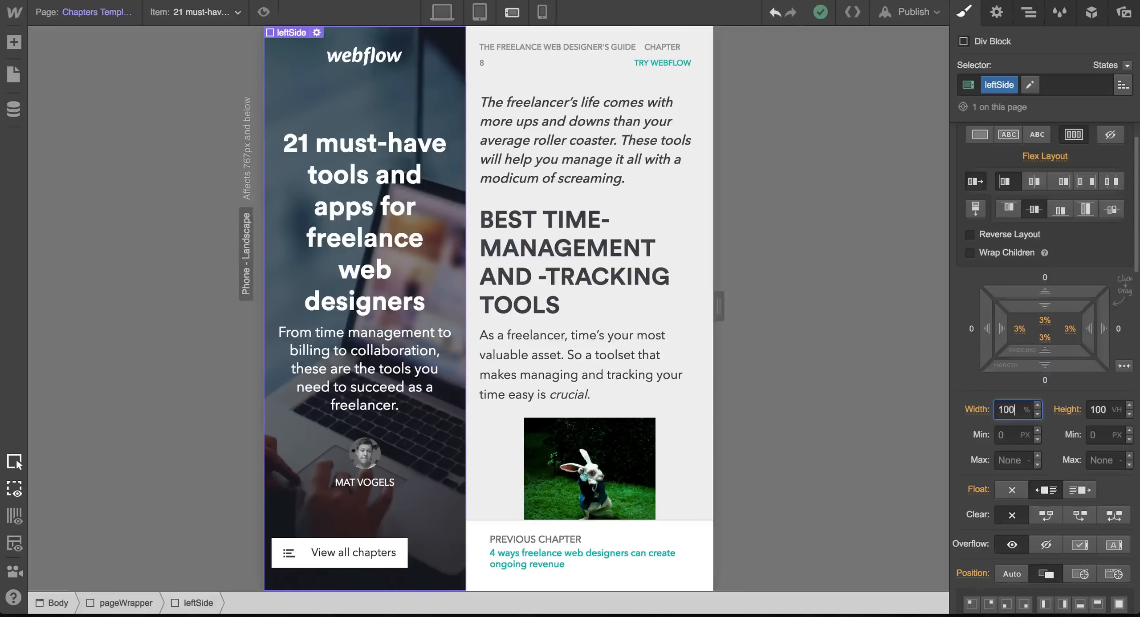
{"action": "key", "text": "Return"}
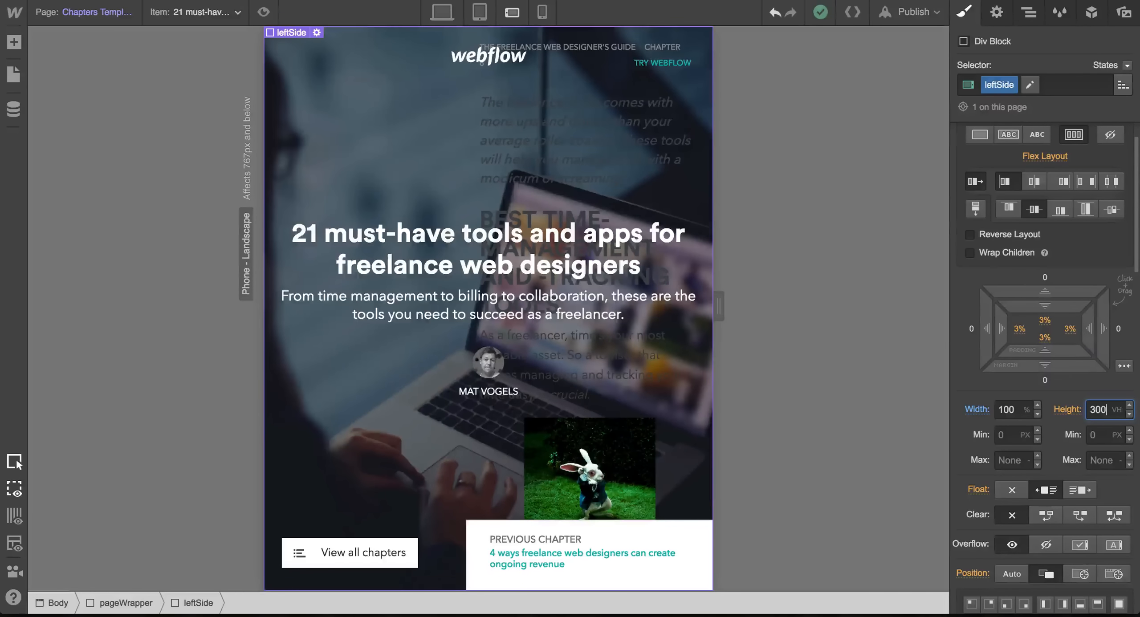
Set the height of leftSide to 330 px.
{"action": "type", "text": "300"}
{"action": "key", "text": "Return"}
{"action": "type", "text": "px"}
{"action": "key", "text": "Return"}
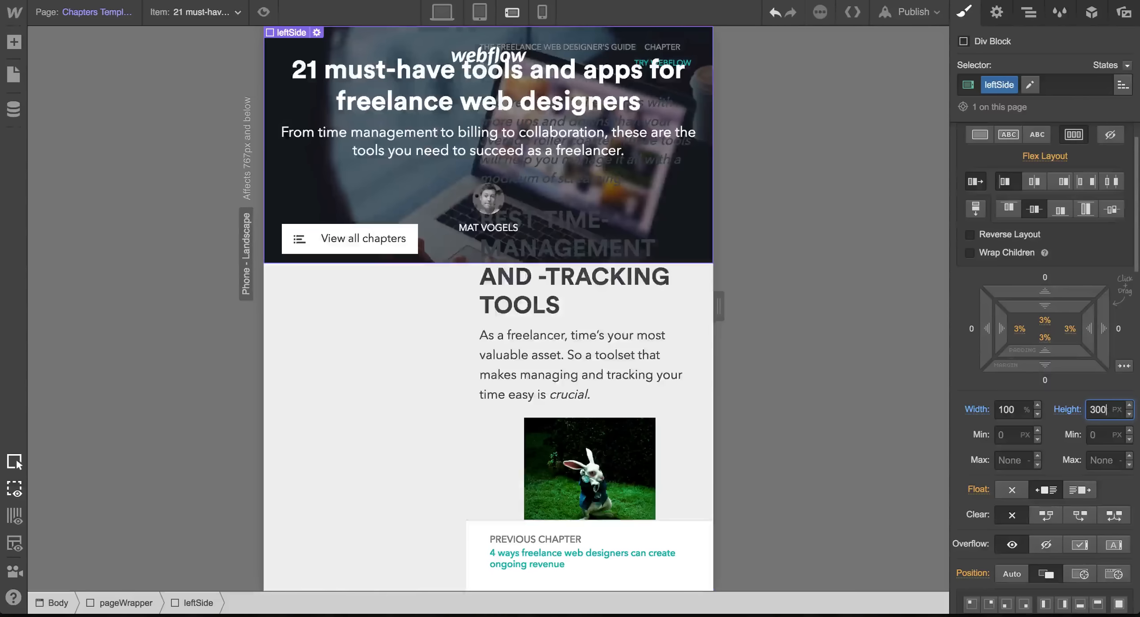
{"action": "key", "text": "shift+Up"}
{"action": "key", "text": "shift+Up"}
{"action": "key", "text": "shift+Up"}
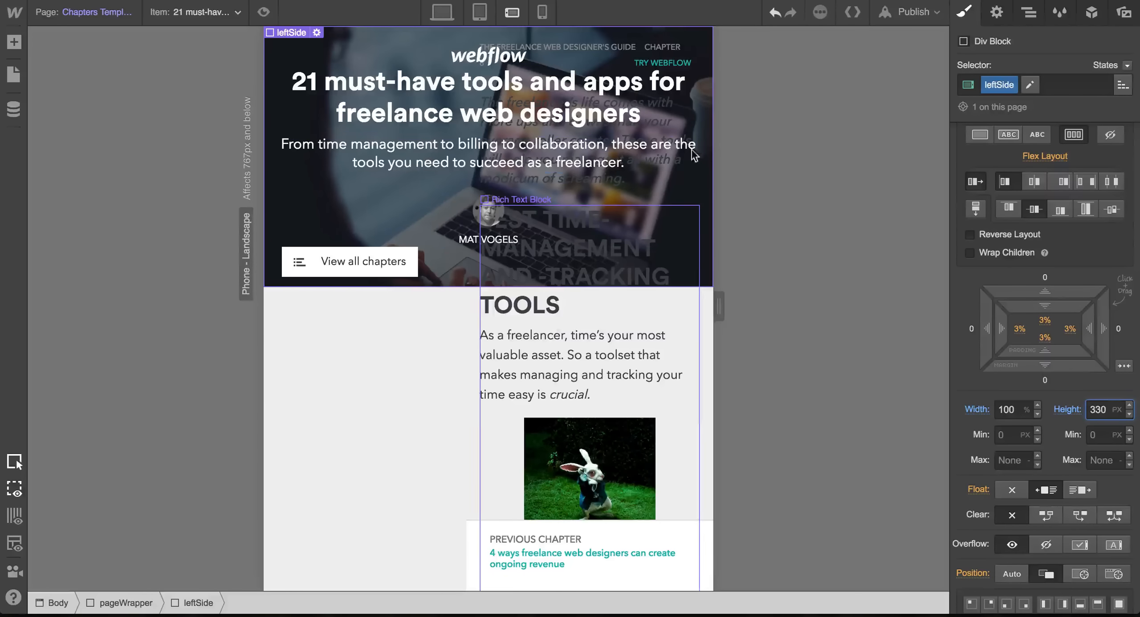
Select rightSide and set its height to auto and its width to 100%.
{"action": "left_click", "coordinate": [706, 302]}
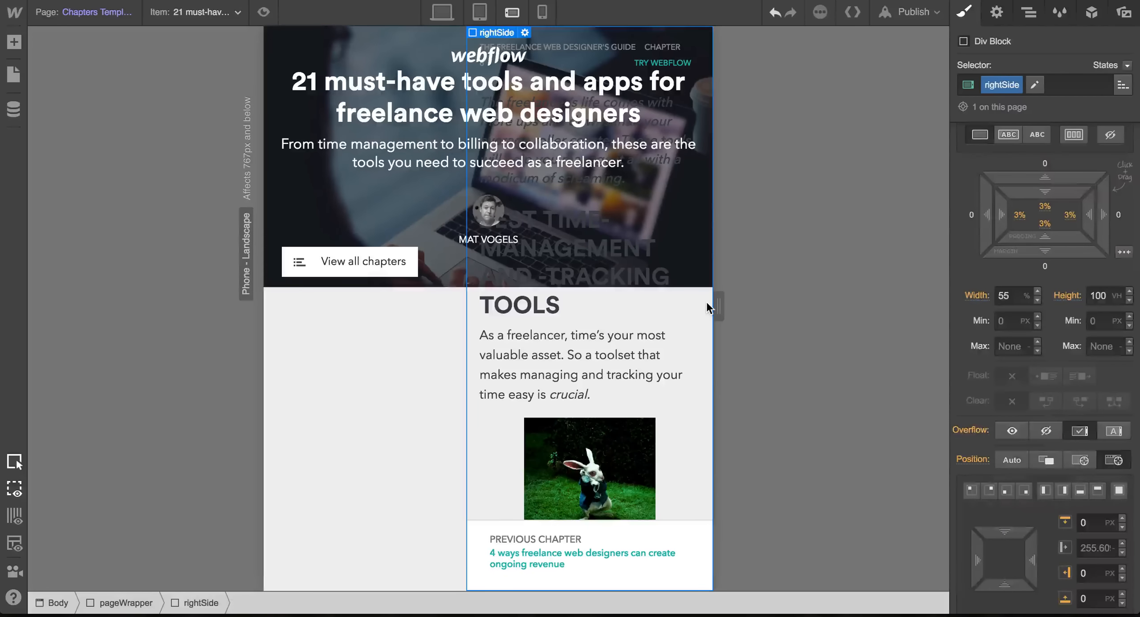
{"action": "scroll", "coordinate": [1075, 378], "scroll_direction": "down", "scroll_amount": 2}
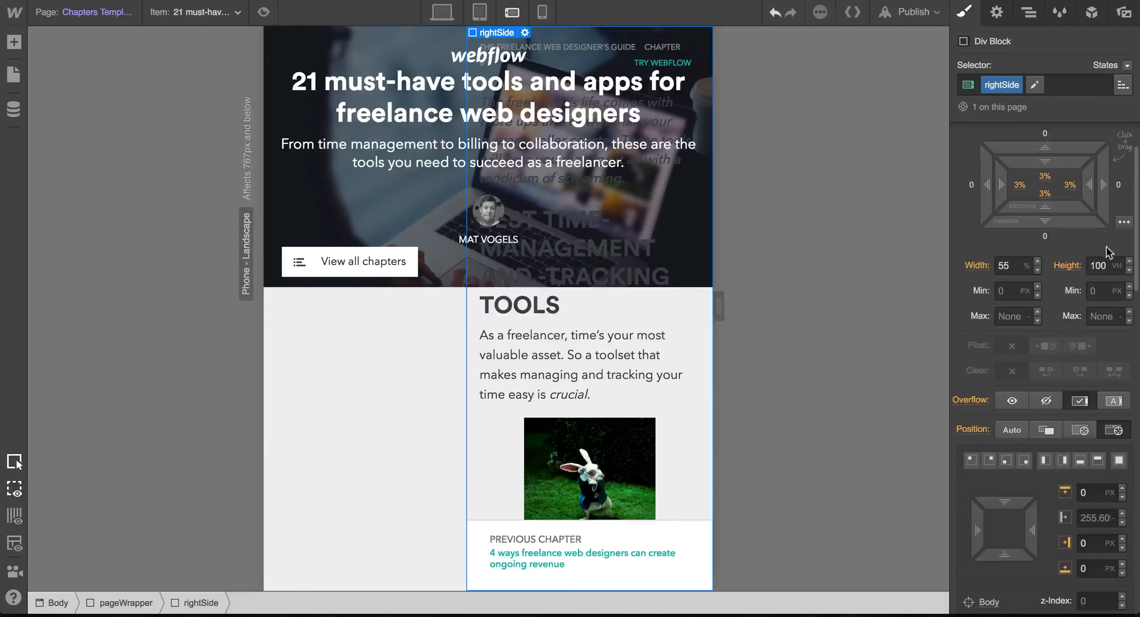
{"action": "left_click", "coordinate": [1094, 266]}
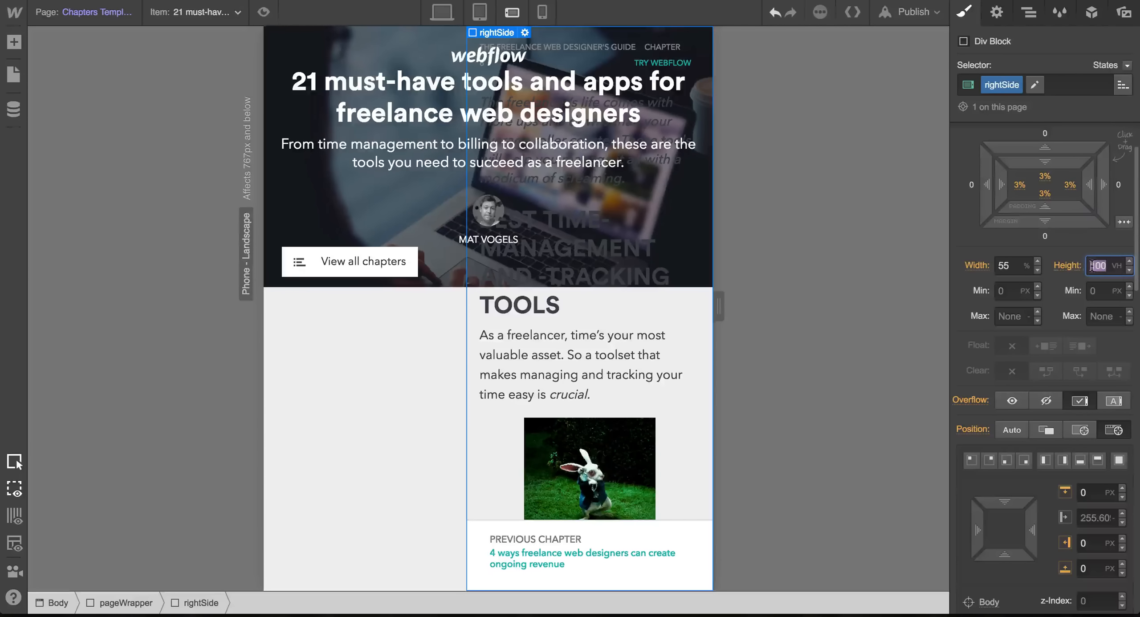
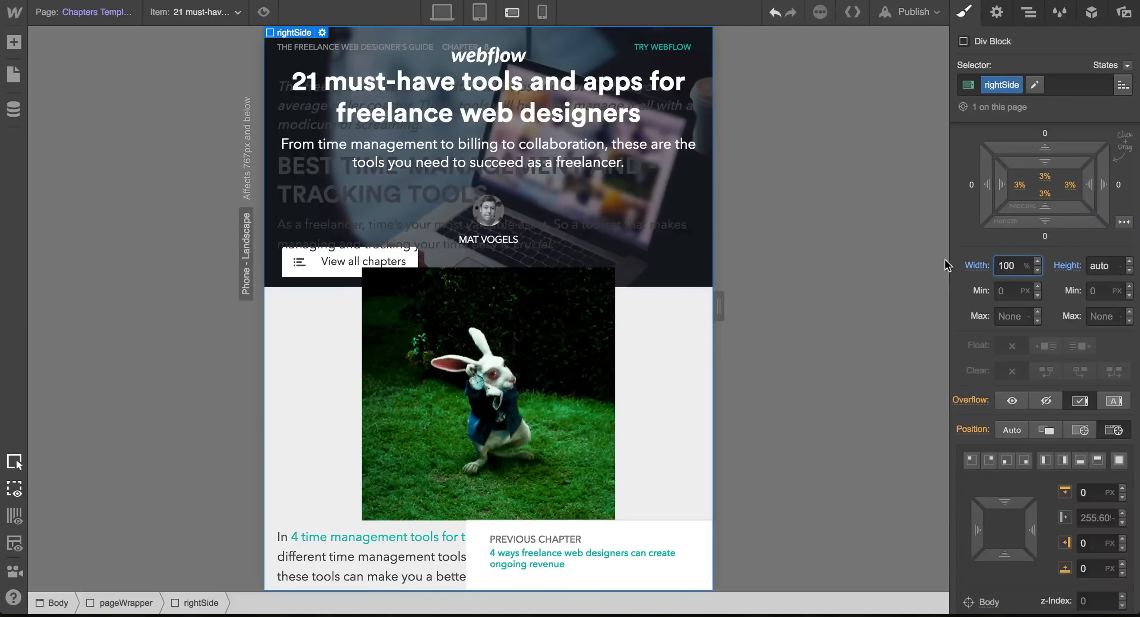
{"action": "key", "text": "Up"}
{"action": "key", "text": "Down"}
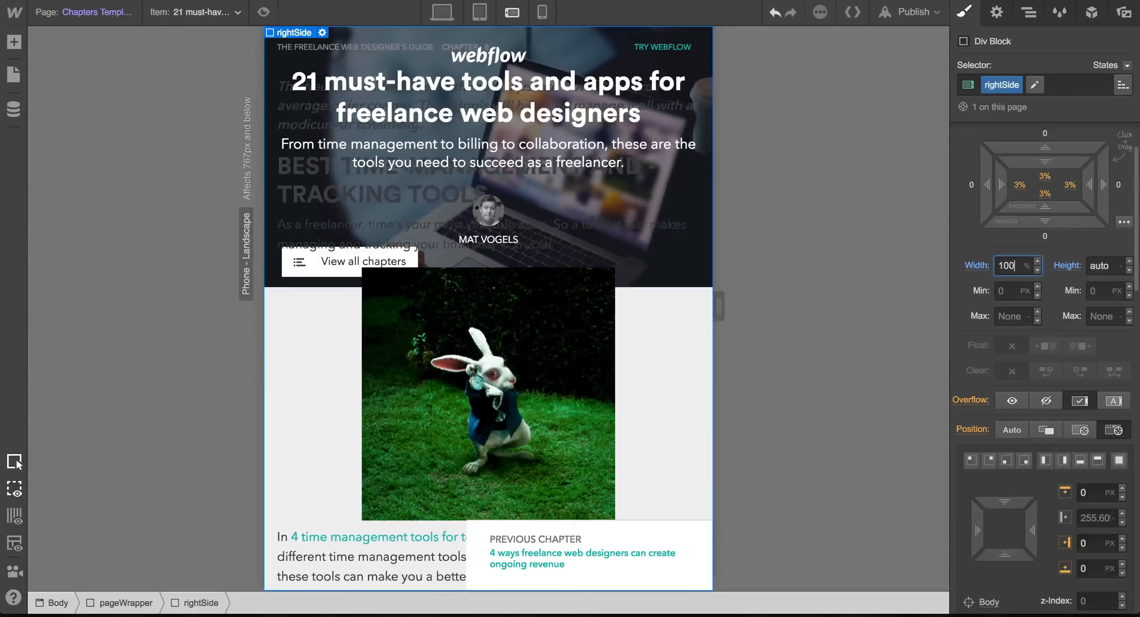
Set rightSide's position to Auto and its padding to 6% on all four sides.
{"action": "left_click", "coordinate": [1011, 429]}
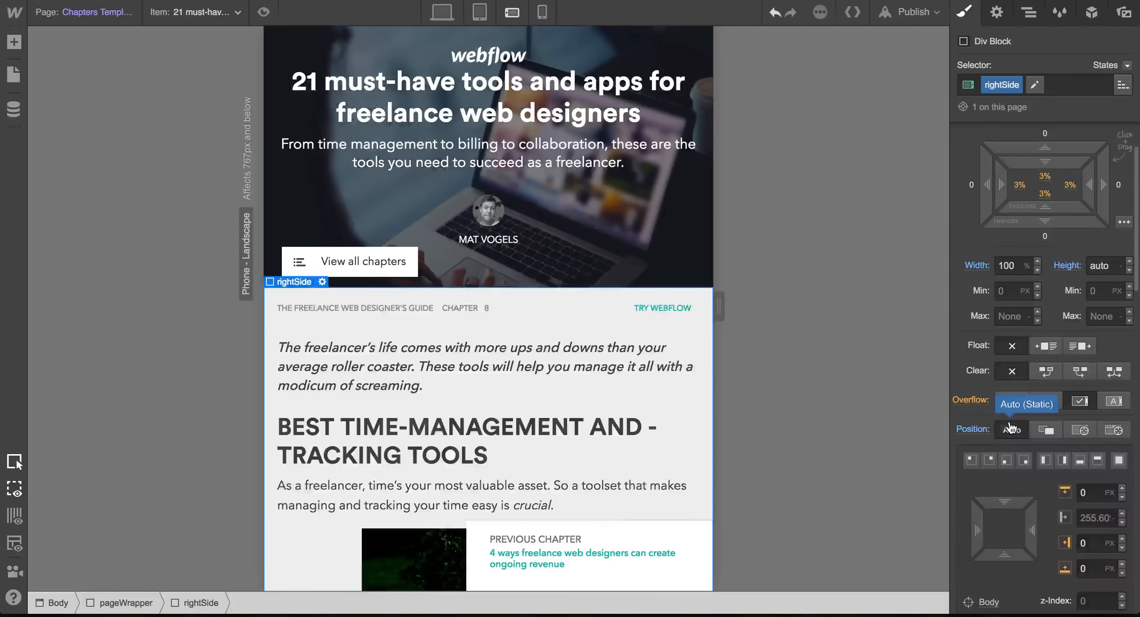
{"action": "scroll", "coordinate": [506, 384], "scroll_direction": "down", "scroll_amount": 15}
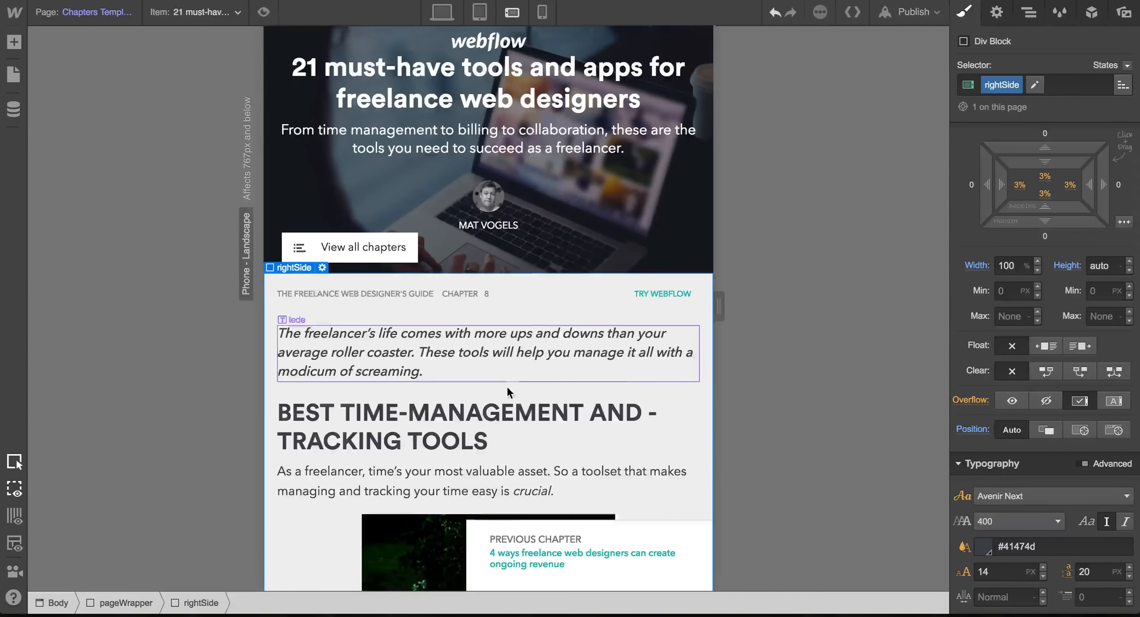
{"action": "scroll", "coordinate": [507, 386], "scroll_direction": "up", "scroll_amount": 15}
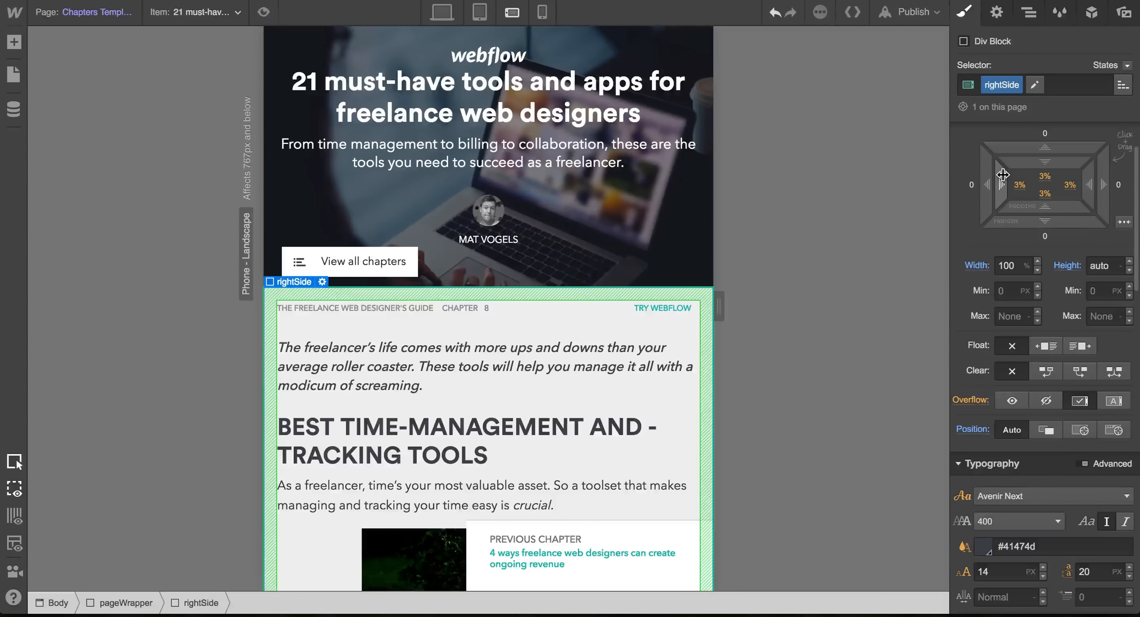
{"action": "left_click_drag", "start_coordinate": [1003, 178], "coordinate": [1011, 184]}
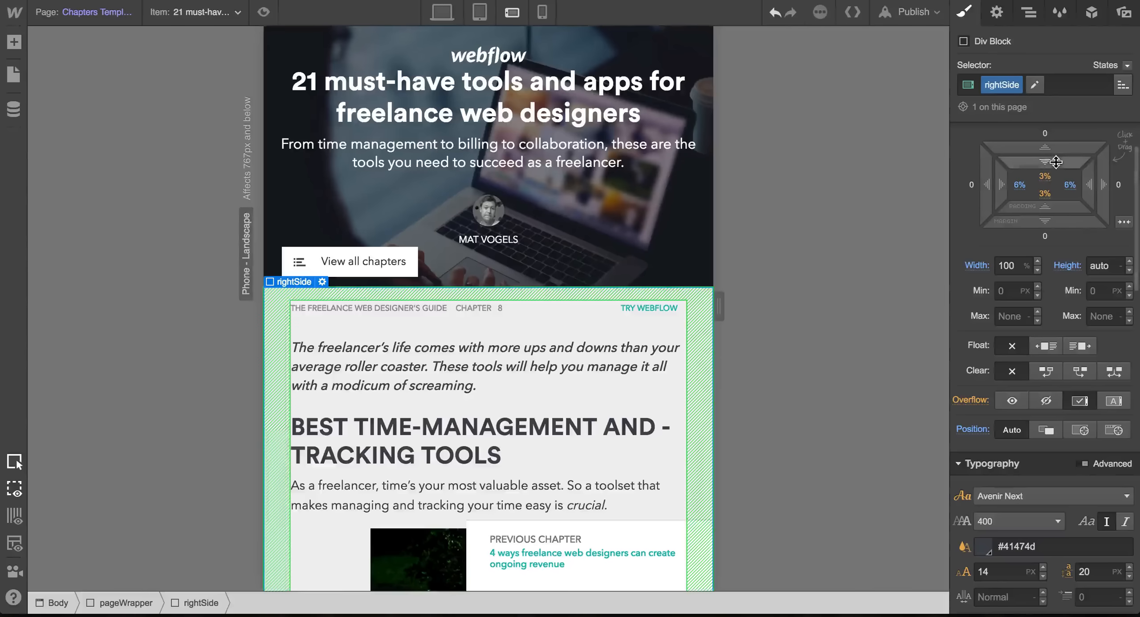
{"action": "left_click_drag", "start_coordinate": [1057, 163], "coordinate": [1056, 174]}
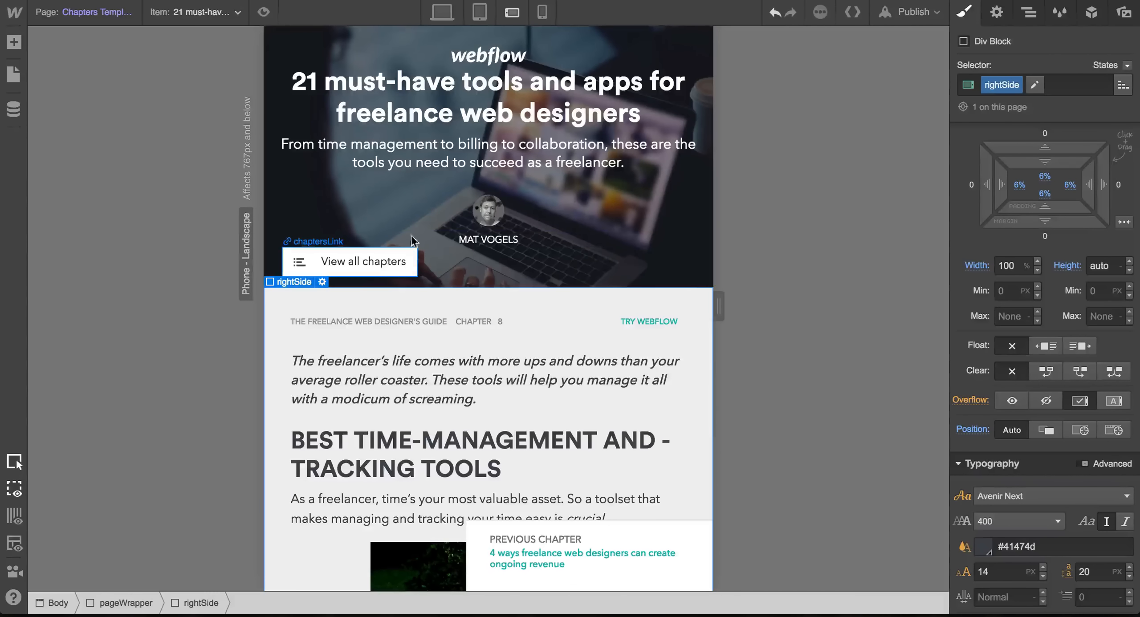
Set the height of leftSide, the parent of the overlay, to auto and its top and bottom padding to 15%.
{"action": "left_click", "coordinate": [465, 39]}
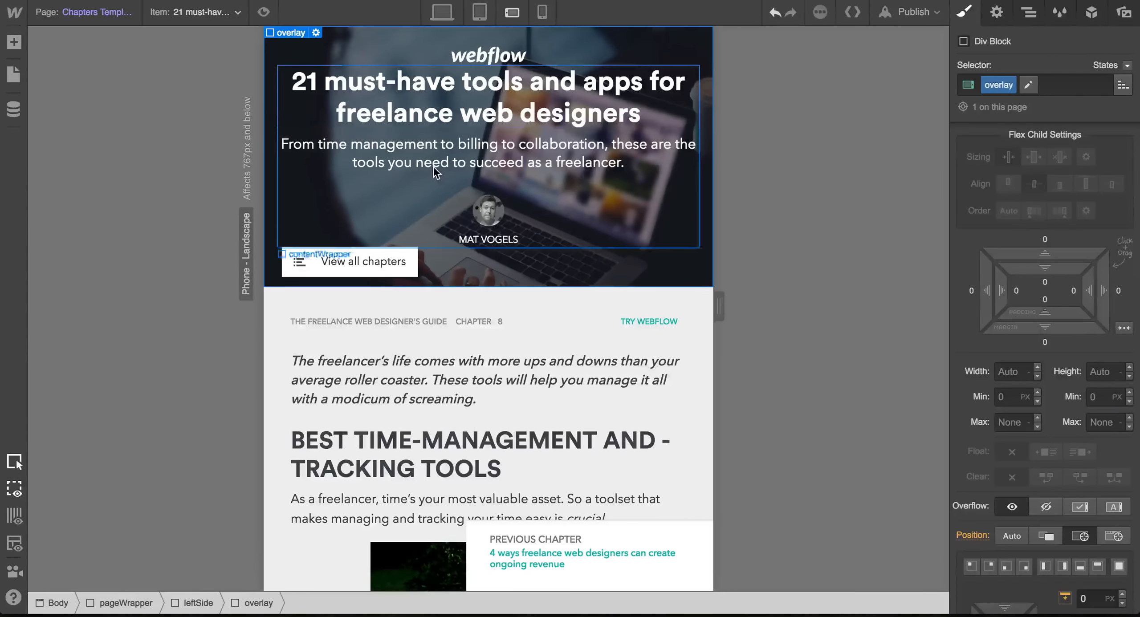
{"action": "left_click_drag", "start_coordinate": [1051, 276], "coordinate": [1100, 347]}
{"action": "key", "text": "ctrl+z"}
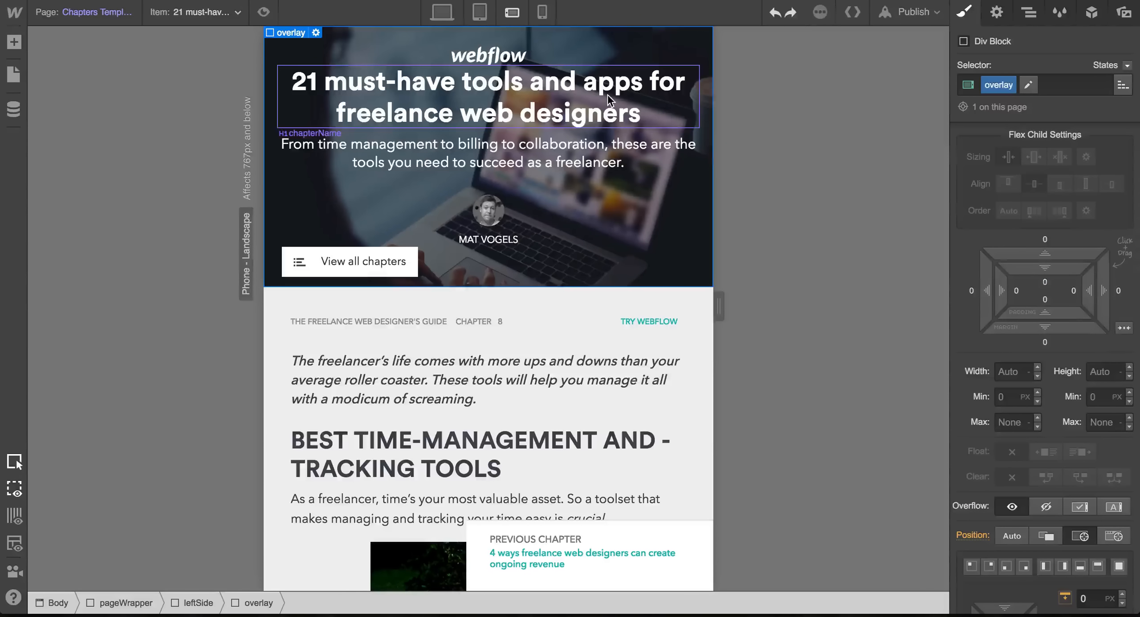
{"action": "key", "text": "Up"}
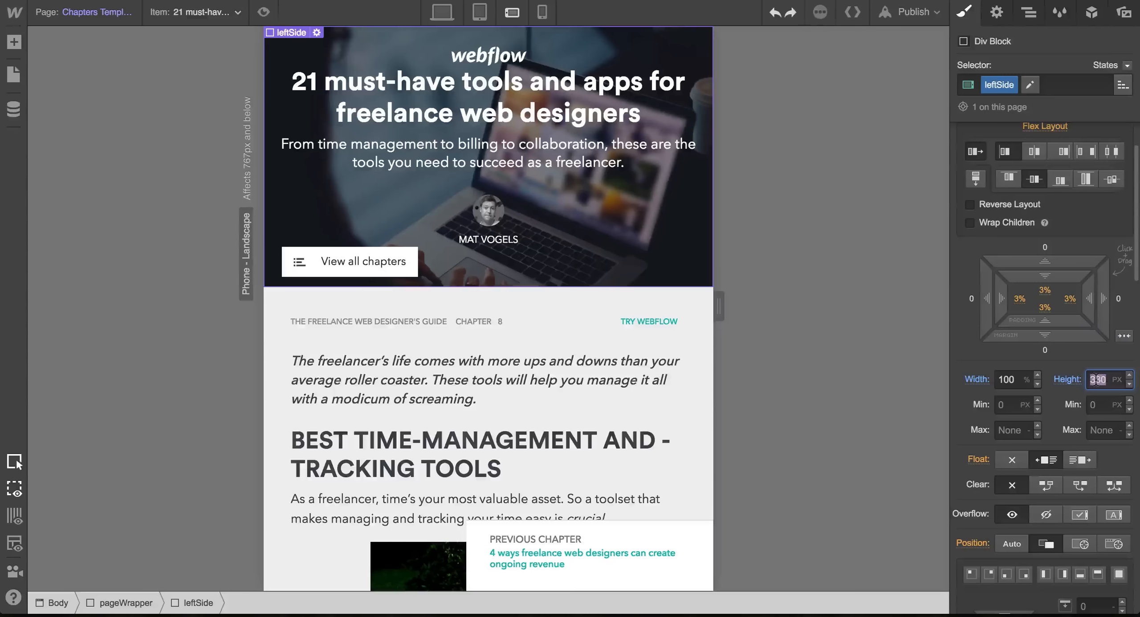
{"action": "type", "text": "auto"}
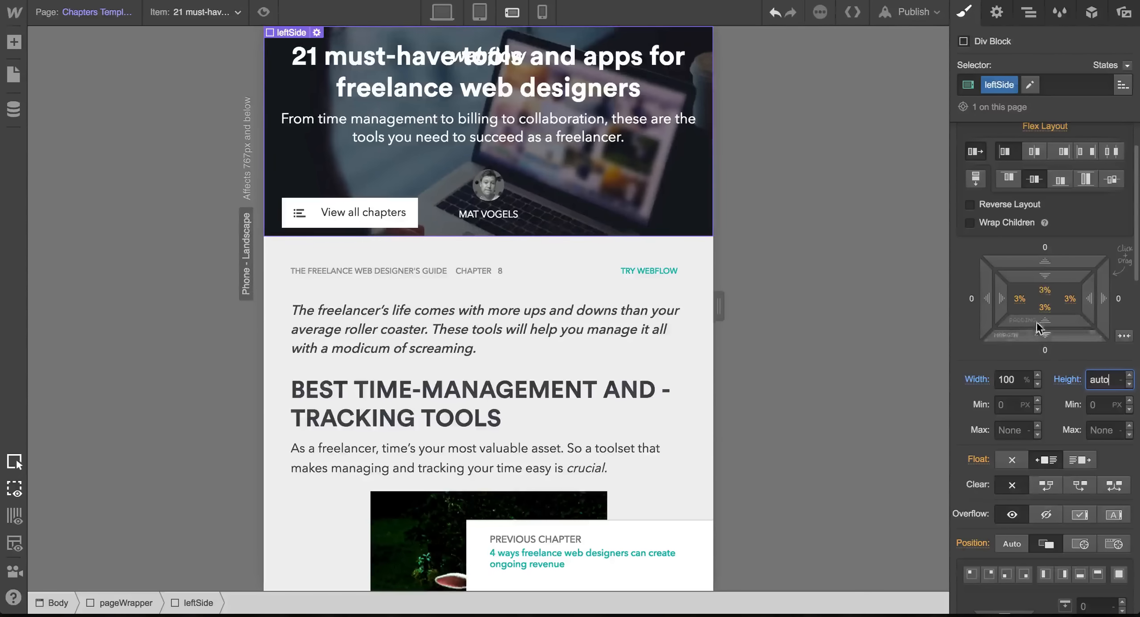
{"action": "left_click_drag", "start_coordinate": [1044, 291], "coordinate": [1044, 306]}
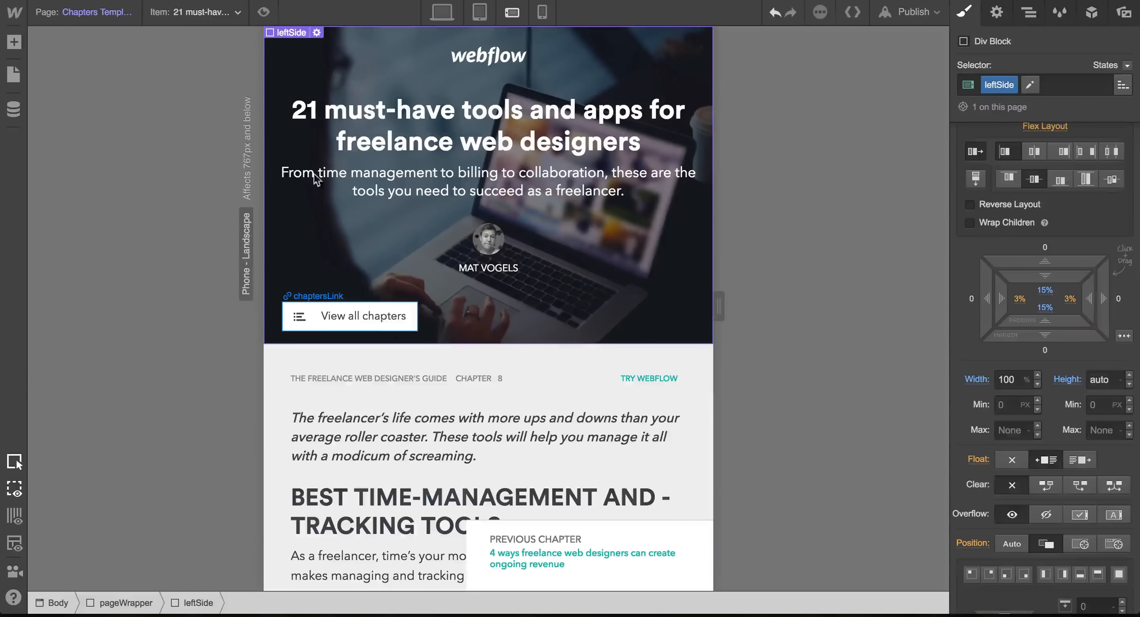
Set the font size of the topLink text above the chapter content to 12 px.
{"action": "left_click", "coordinate": [372, 308]}
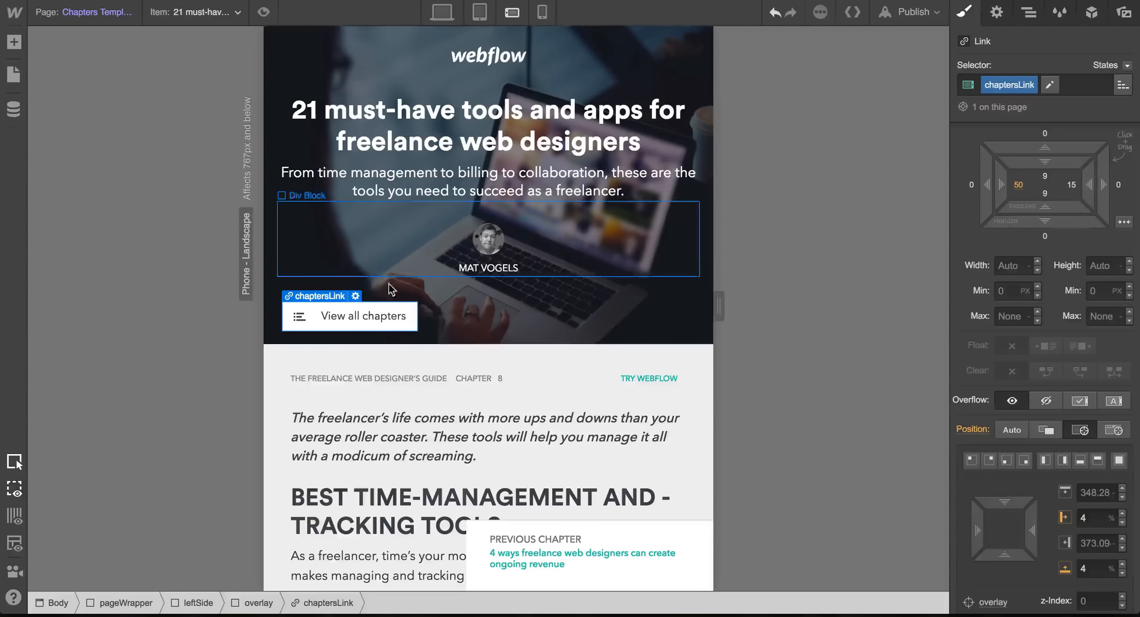
{"action": "scroll", "coordinate": [484, 311], "scroll_direction": "down", "scroll_amount": 3}
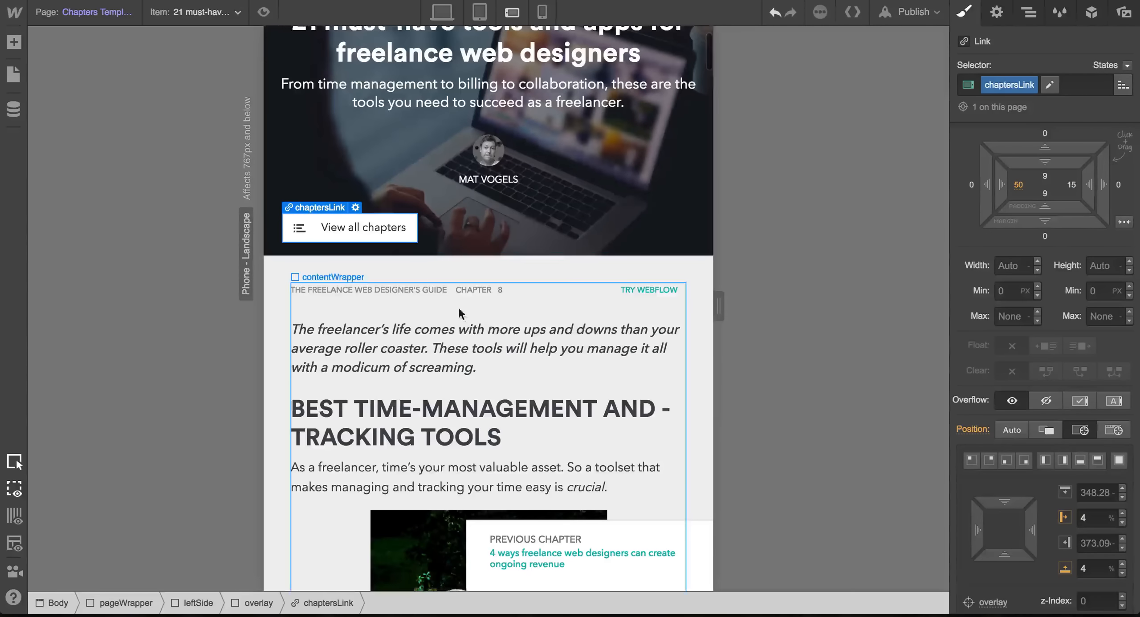
{"action": "left_click", "coordinate": [422, 291]}
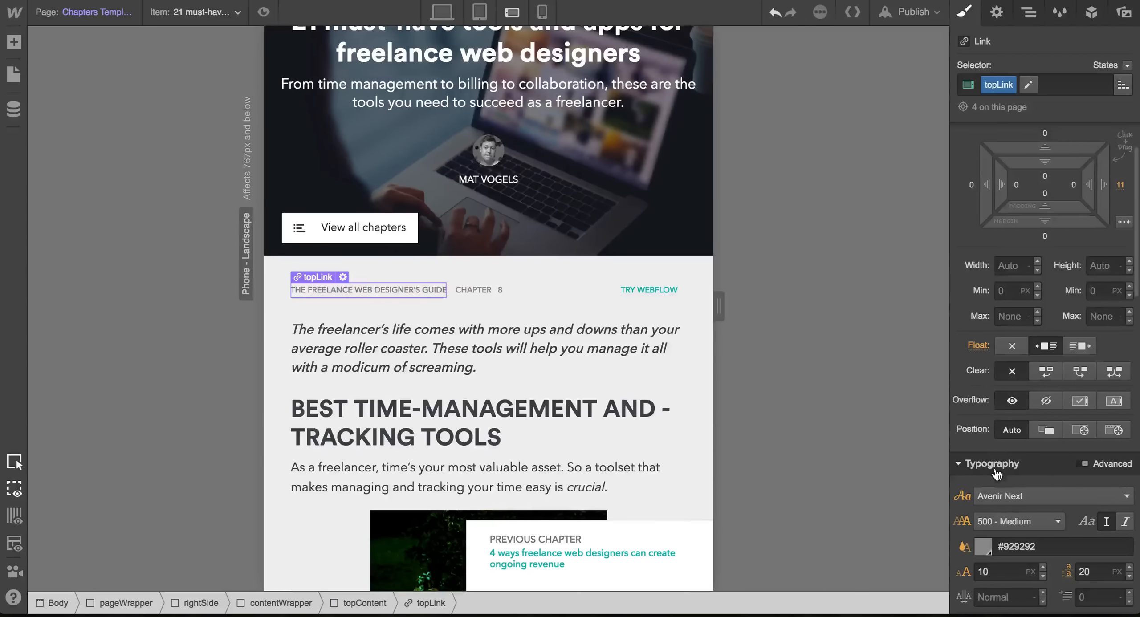
{"action": "scroll", "coordinate": [1042, 445], "scroll_direction": "down", "scroll_amount": 2}
{"action": "left_click", "coordinate": [1043, 498]}
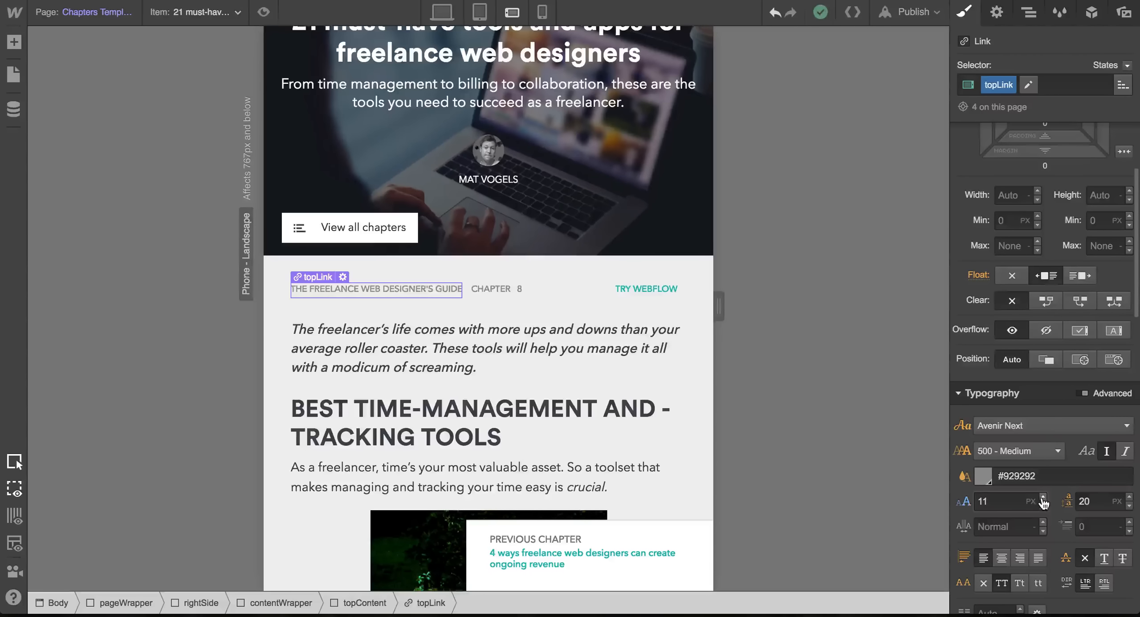
{"action": "left_click", "coordinate": [1043, 498]}
Pin the fixed chapterNav along the full bottom edge of the page and set its width to 100%.
{"action": "scroll", "coordinate": [607, 352], "scroll_direction": "down", "scroll_amount": 10}
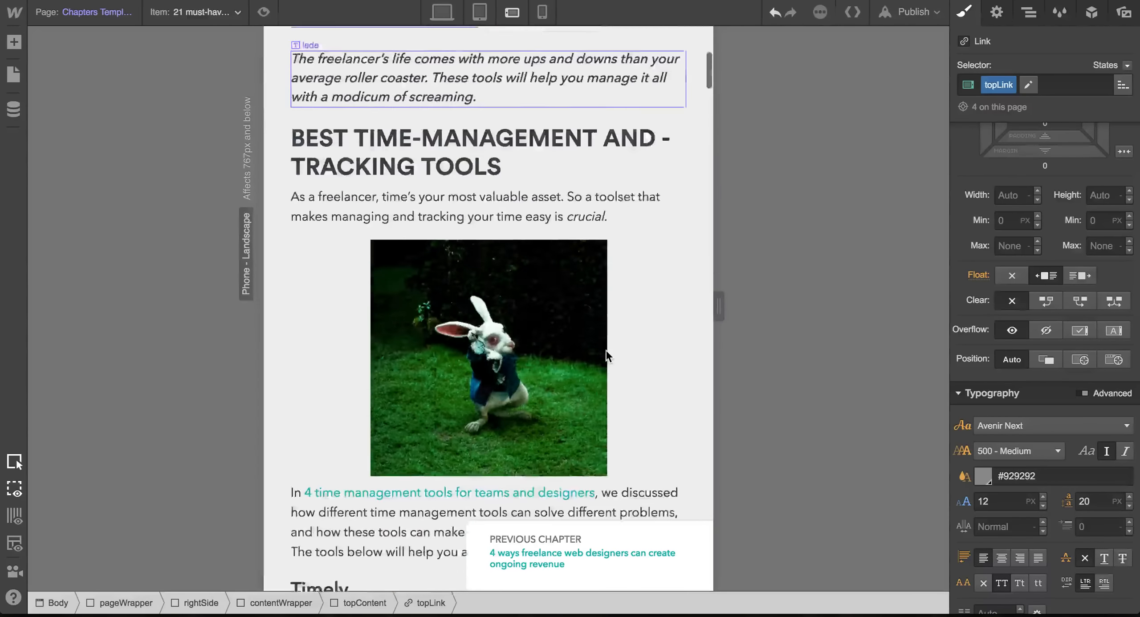
{"action": "scroll", "coordinate": [606, 349], "scroll_direction": "down", "scroll_amount": 4}
{"action": "scroll", "coordinate": [606, 349], "scroll_direction": "down", "scroll_amount": 20}
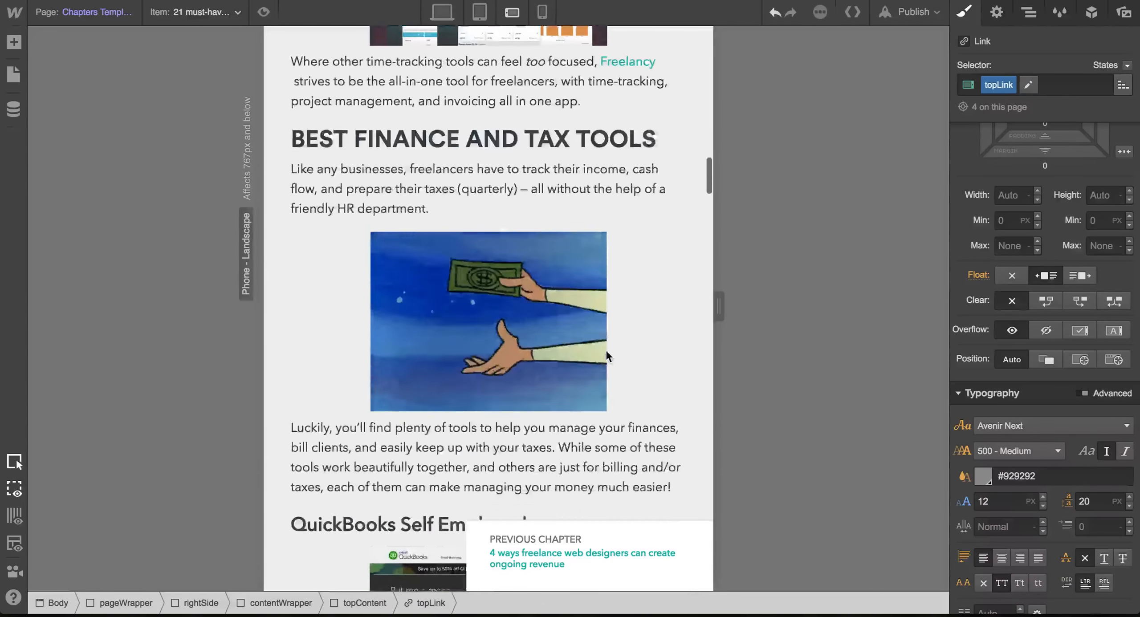
{"action": "scroll", "coordinate": [607, 354], "scroll_direction": "down", "scroll_amount": 20}
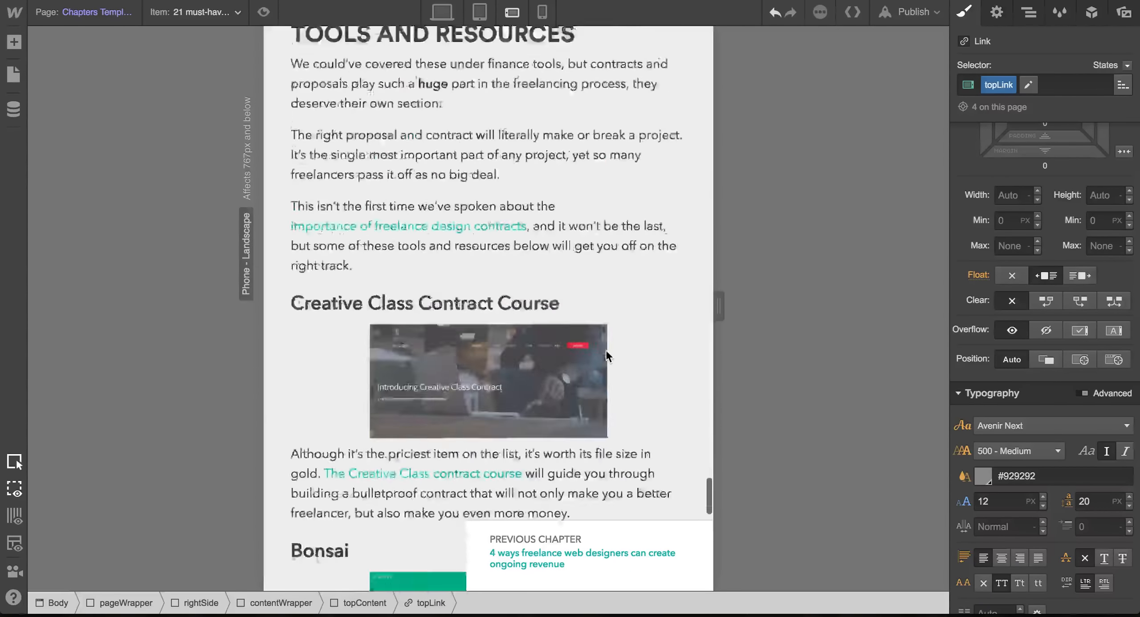
{"action": "scroll", "coordinate": [605, 349], "scroll_direction": "up", "scroll_amount": 20}
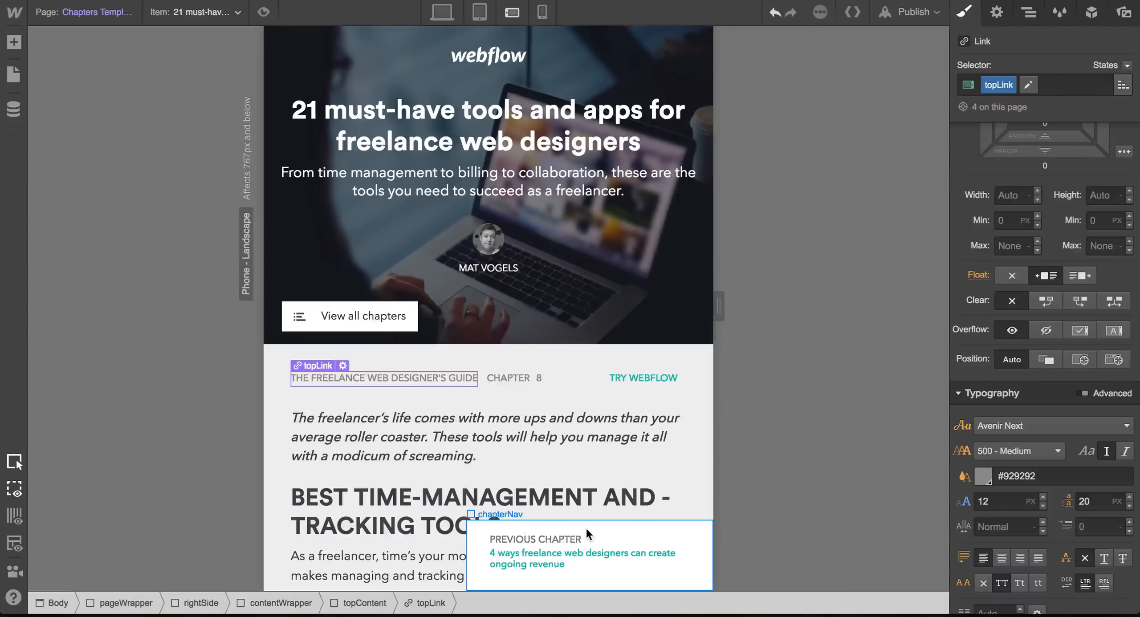
{"action": "left_click", "coordinate": [587, 527]}
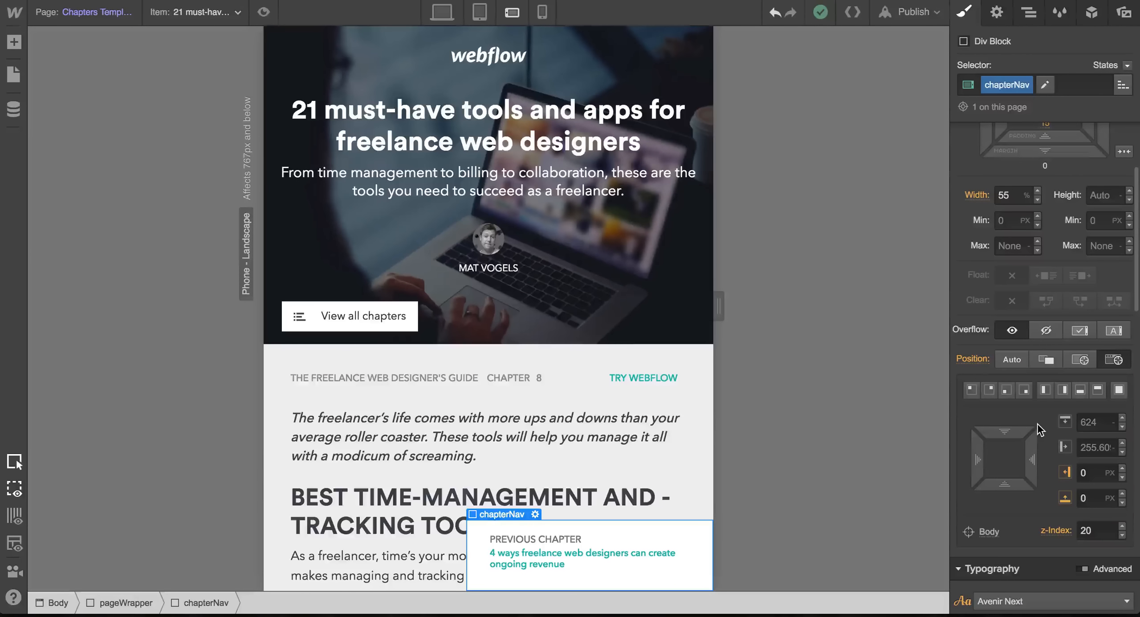
{"action": "left_click", "coordinate": [1081, 391]}
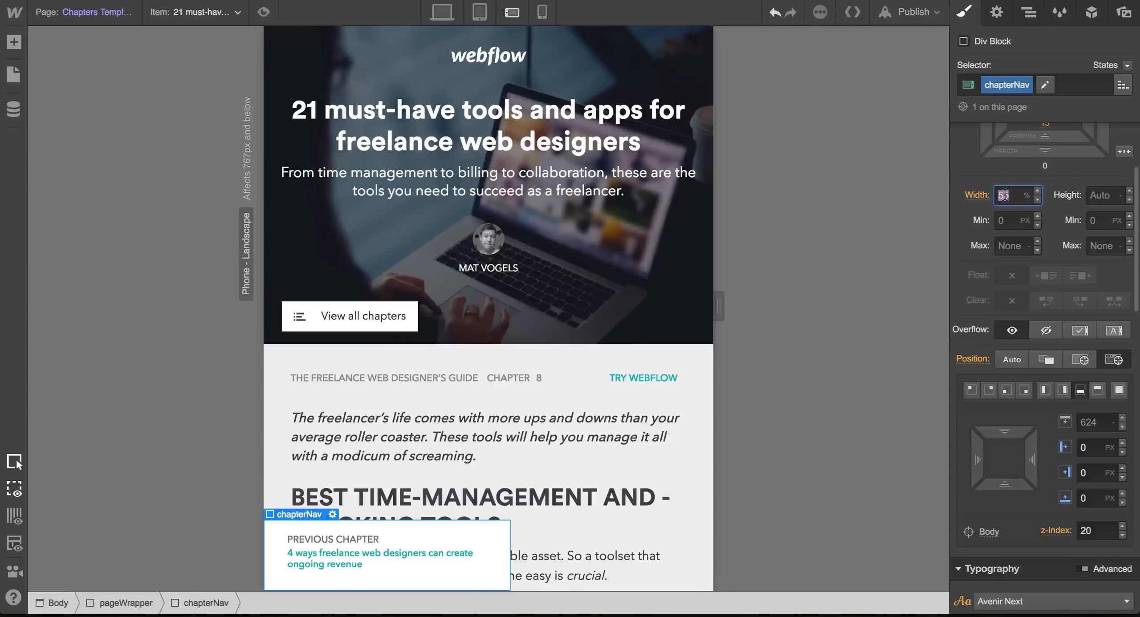
{"action": "key", "text": "Return"}
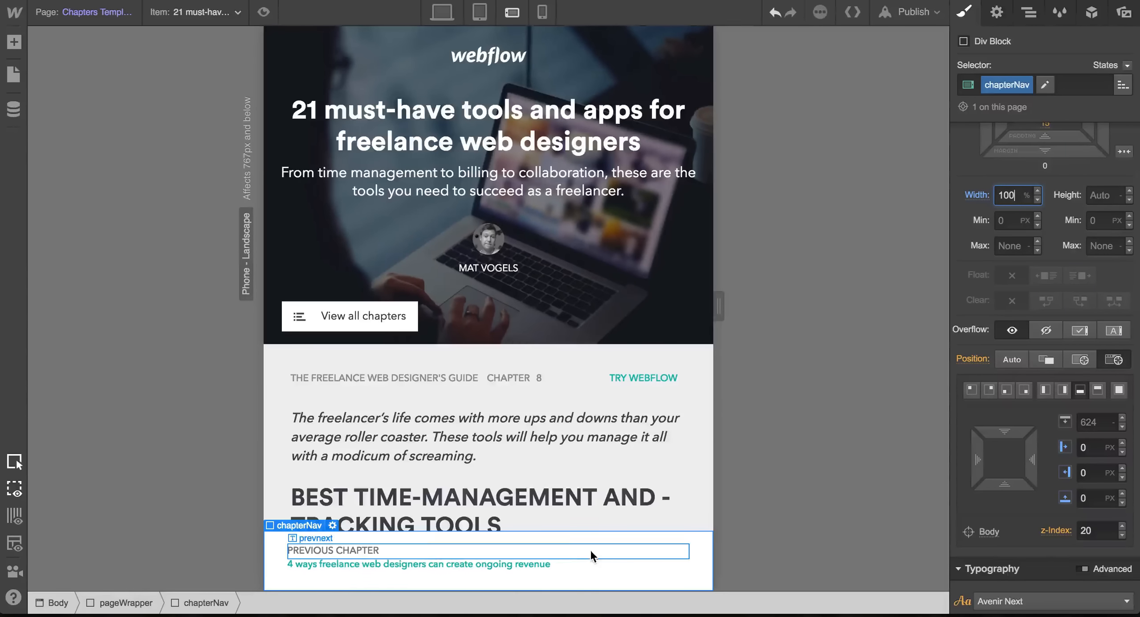
Switch the template's preview item to the chapter "Kicking off a new freelance web design project".
{"action": "left_click", "coordinate": [590, 555]}
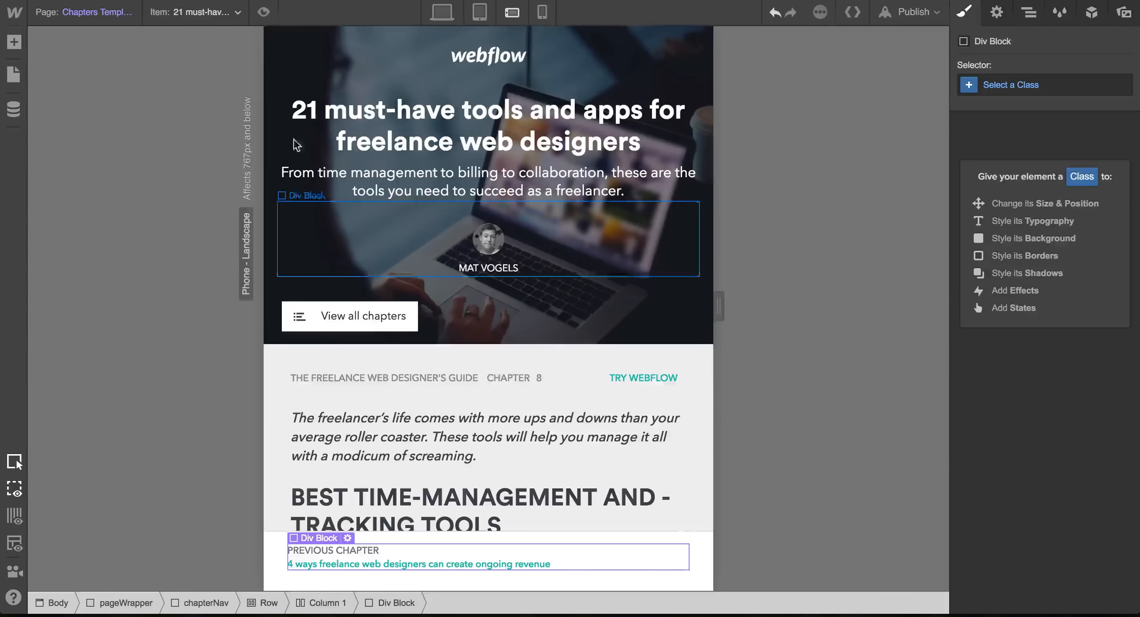
{"action": "left_click", "coordinate": [203, 12]}
{"action": "left_click", "coordinate": [178, 84]}
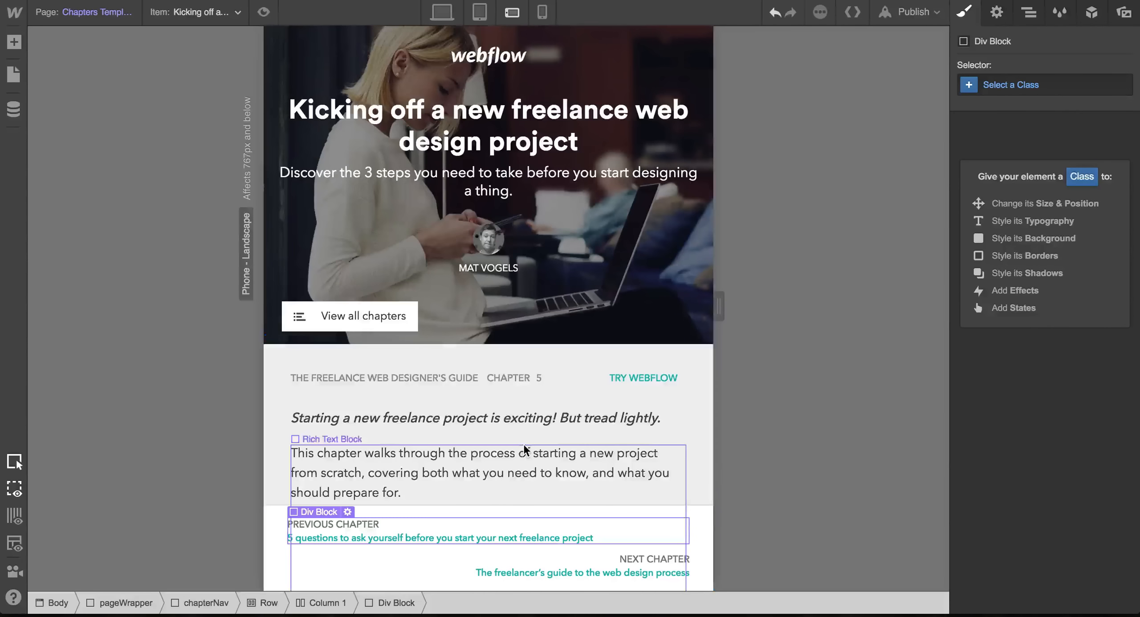
{"action": "scroll", "coordinate": [532, 490], "scroll_direction": "down", "scroll_amount": 3}
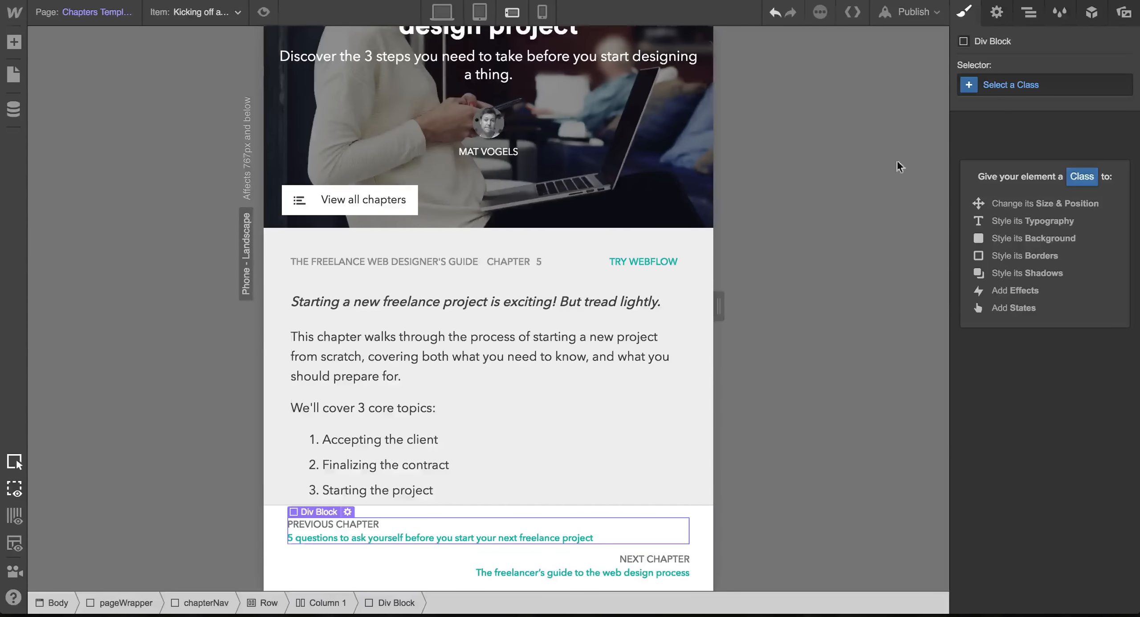
Set the columns in chapterNav's row to stack vertically for Phone Landscape.
{"action": "left_click", "coordinate": [998, 13]}
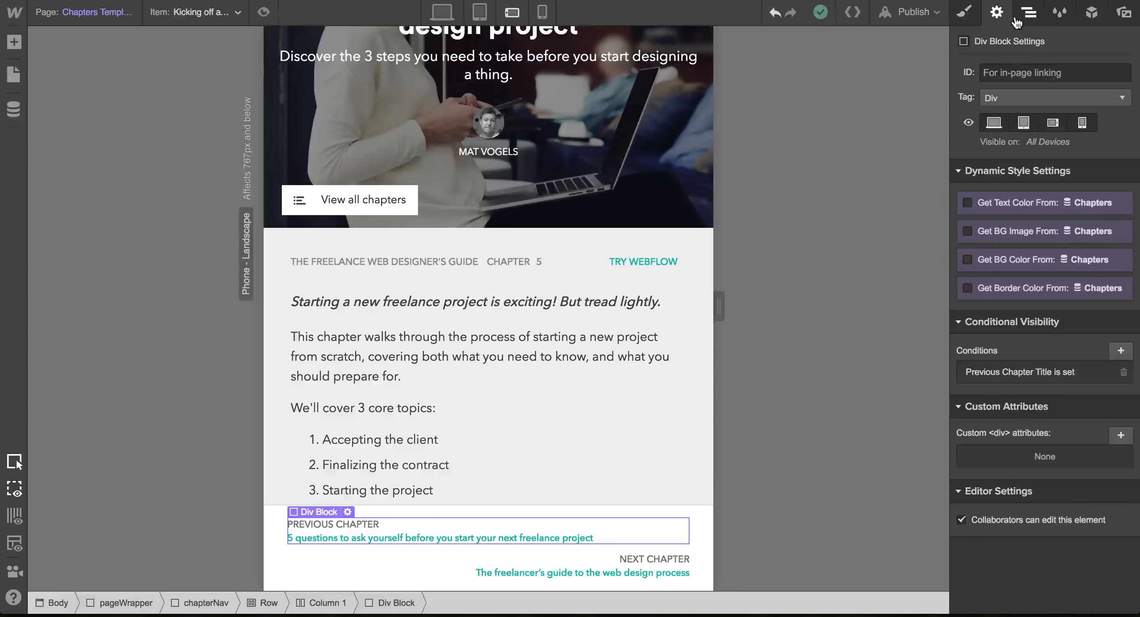
{"action": "key", "text": "Up"}
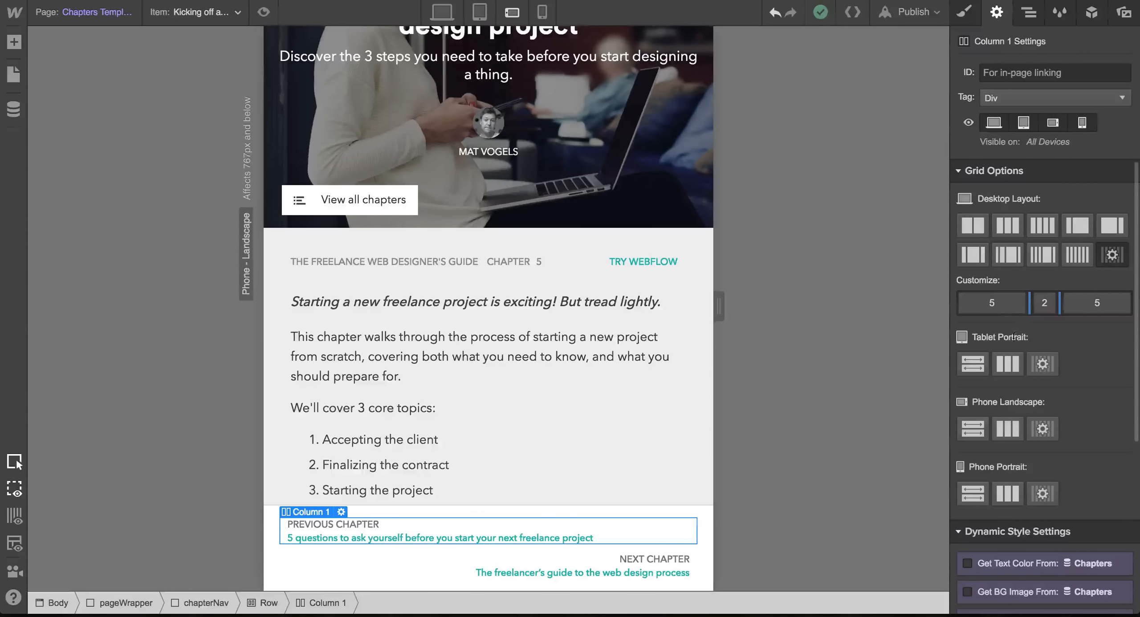
{"action": "left_click", "coordinate": [973, 430]}
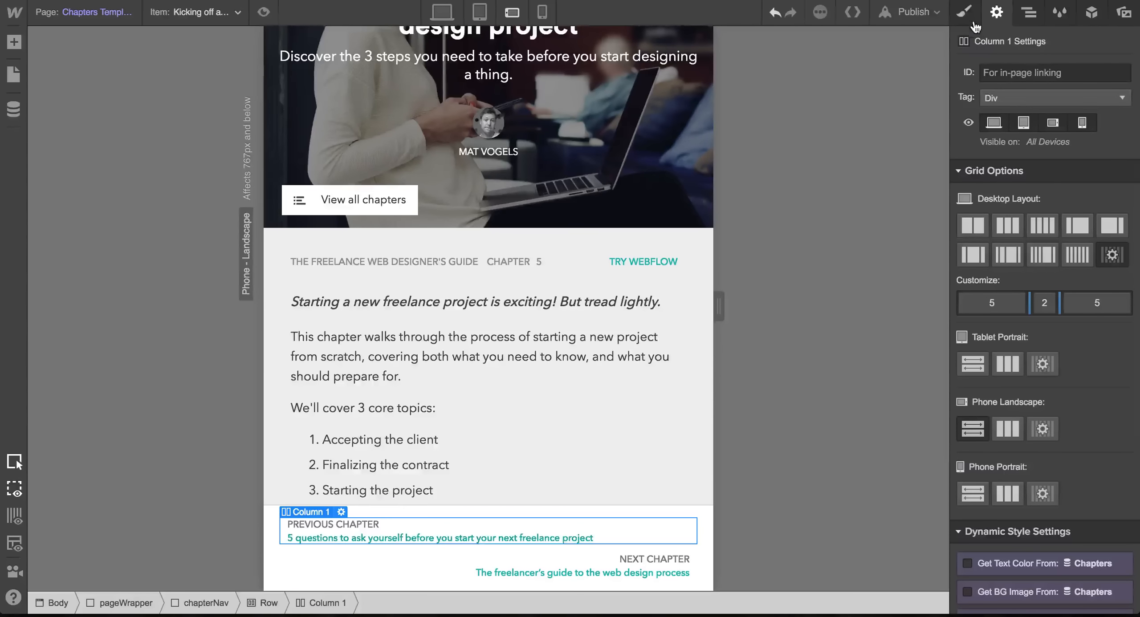
Center-align the text of chapterNav, the parent of the row.
{"action": "left_click", "coordinate": [964, 13]}
{"action": "key", "text": "Escape"}
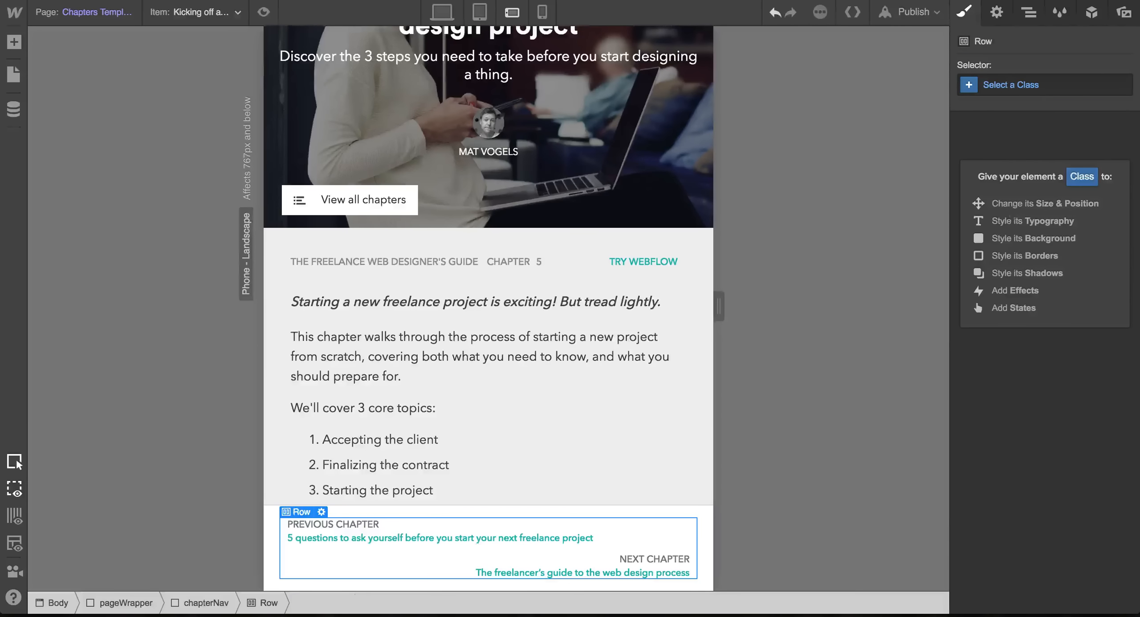
{"action": "key", "text": "Escape"}
{"action": "scroll", "coordinate": [1010, 427], "scroll_direction": "down", "scroll_amount": 6}
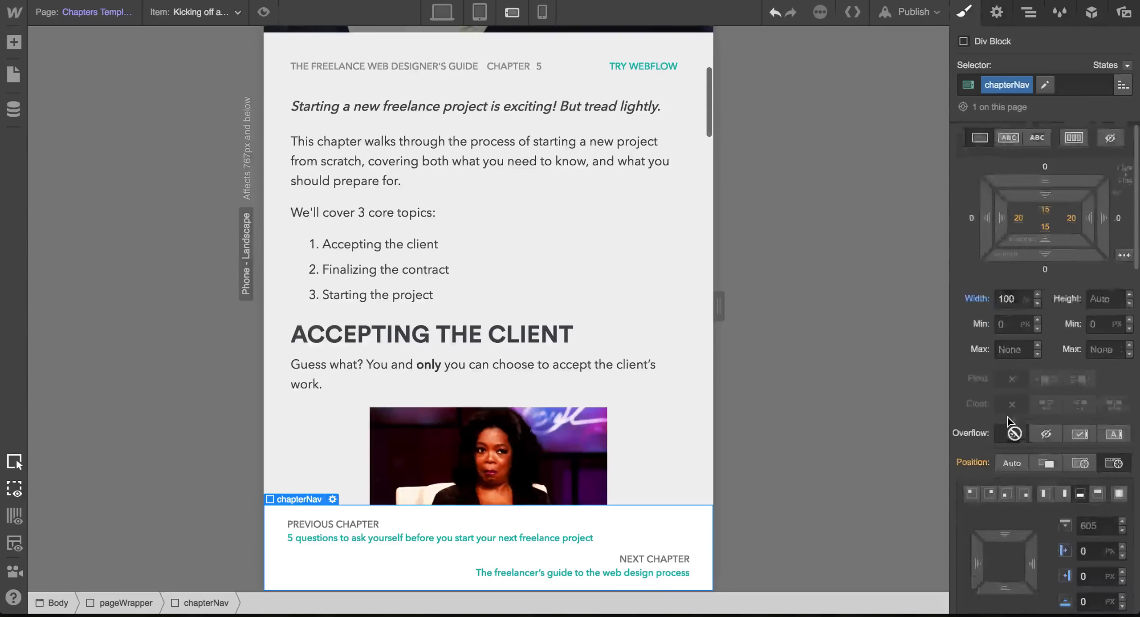
{"action": "left_click", "coordinate": [1001, 549]}
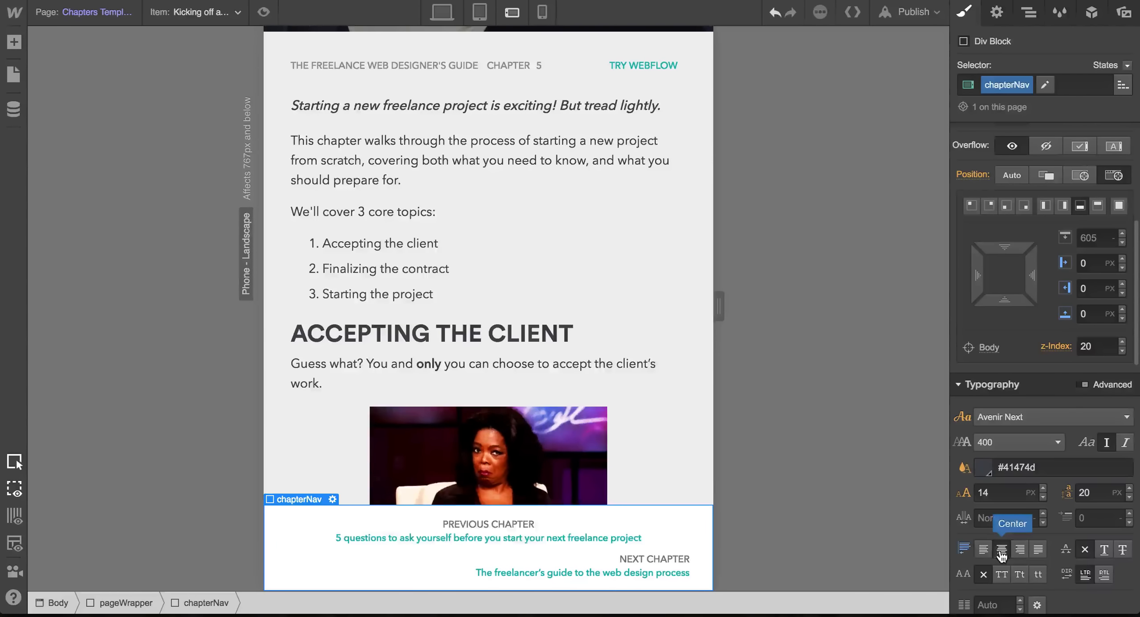
Center-align the text of the nextChapter block inside chapterNav and check the chapter page at phone landscape.
{"action": "left_click", "coordinate": [573, 571]}
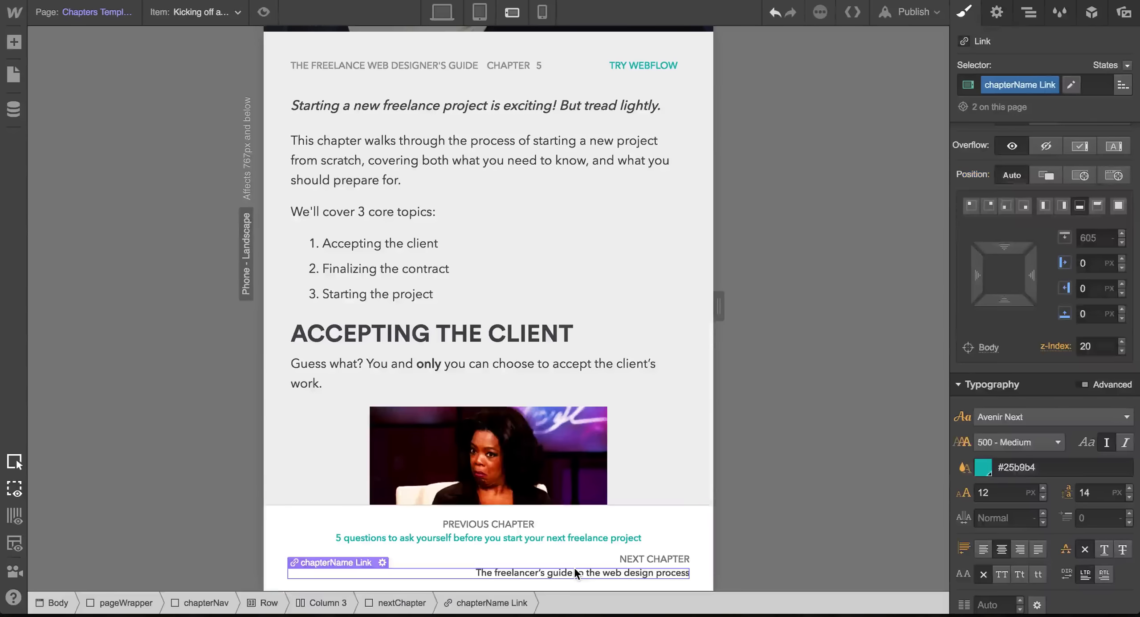
{"action": "key", "text": "Escape"}
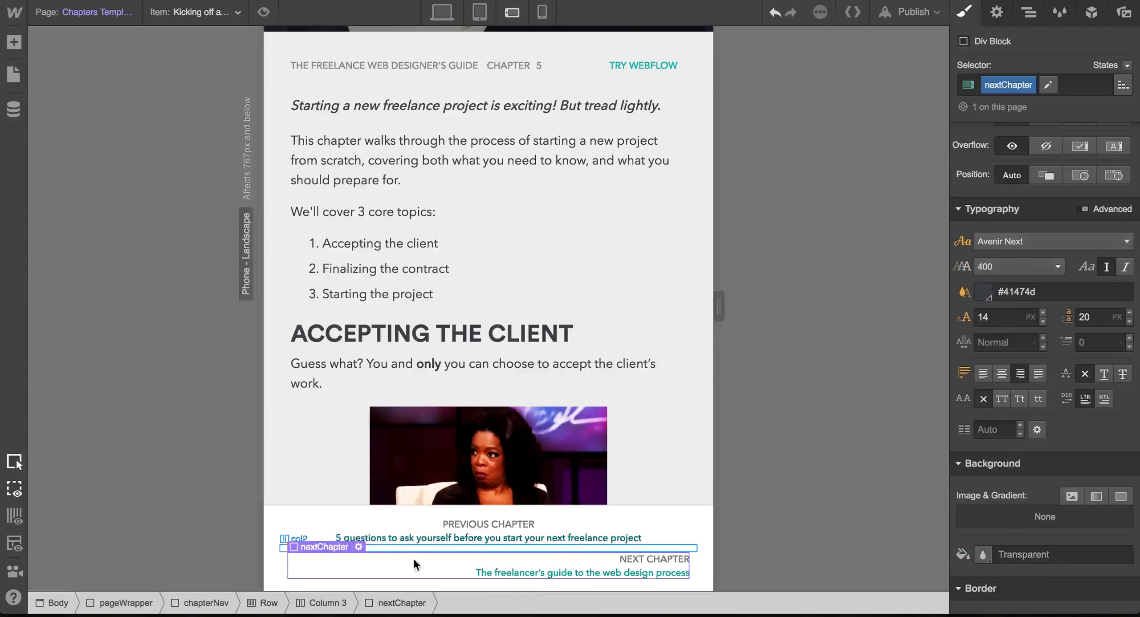
{"action": "left_click", "coordinate": [1002, 373]}
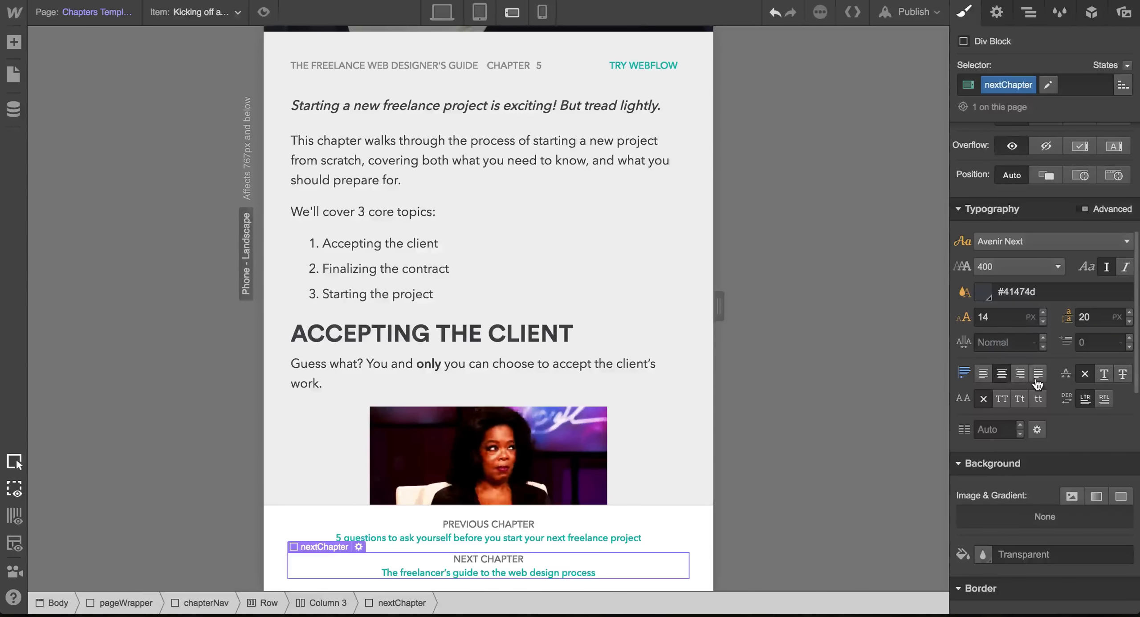
{"action": "scroll", "coordinate": [1038, 379], "scroll_direction": "up", "scroll_amount": 2}
{"action": "left_click", "coordinate": [687, 507]}
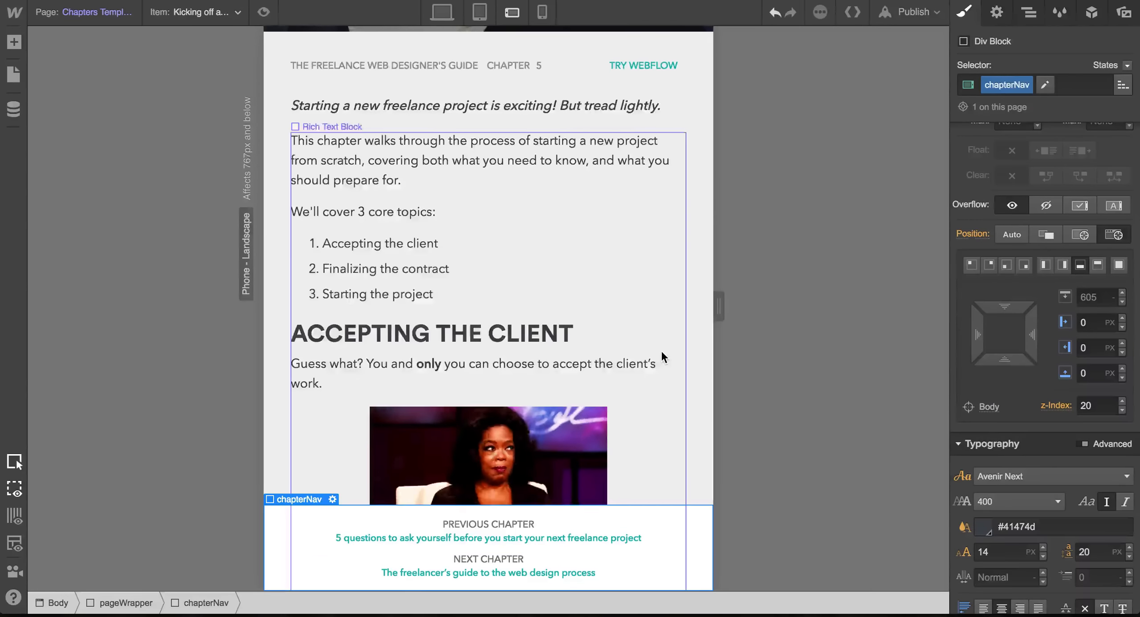
{"action": "scroll", "coordinate": [661, 349], "scroll_direction": "down", "scroll_amount": 6}
{"action": "scroll", "coordinate": [661, 349], "scroll_direction": "down", "scroll_amount": 8}
{"action": "scroll", "coordinate": [660, 349], "scroll_direction": "up", "scroll_amount": 15}
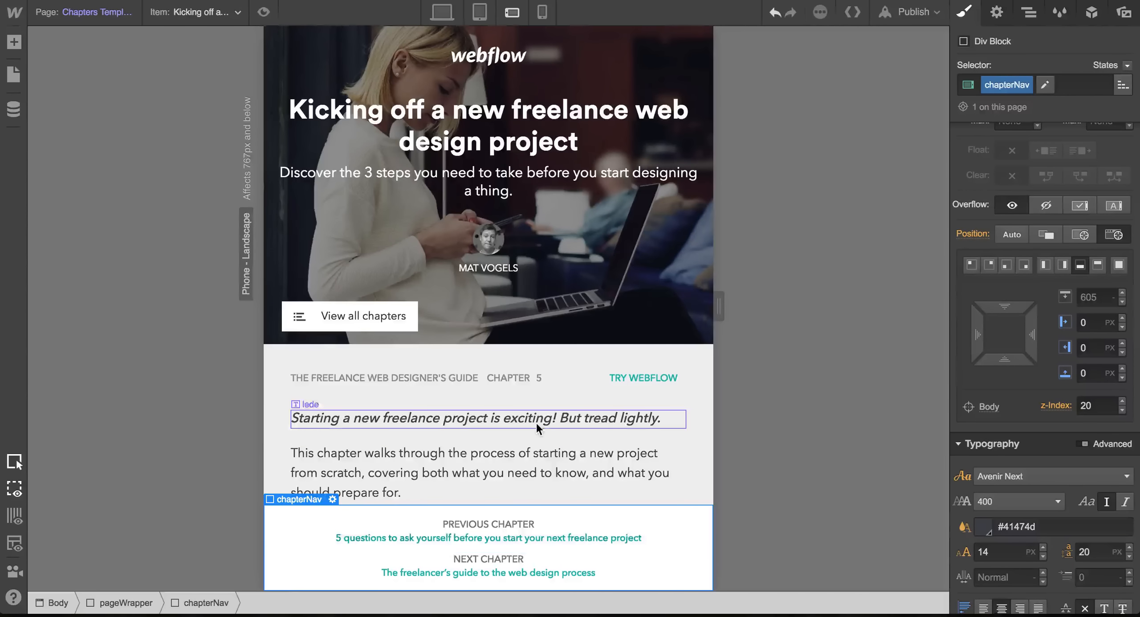
For Phone Portrait, set leftSide's padding to 23% top and bottom and 5% left and right.
{"action": "scroll", "coordinate": [536, 422], "scroll_direction": "down", "scroll_amount": 4}
{"action": "scroll", "coordinate": [536, 429], "scroll_direction": "down", "scroll_amount": 2}
{"action": "scroll", "coordinate": [537, 426], "scroll_direction": "up", "scroll_amount": 6}
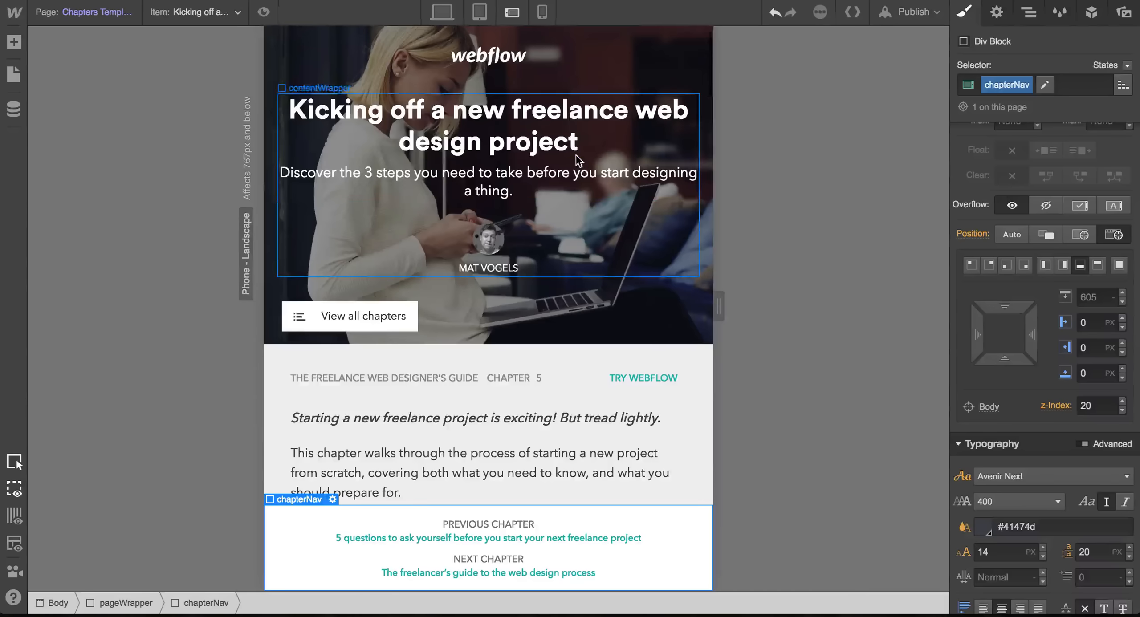
{"action": "left_click", "coordinate": [540, 12]}
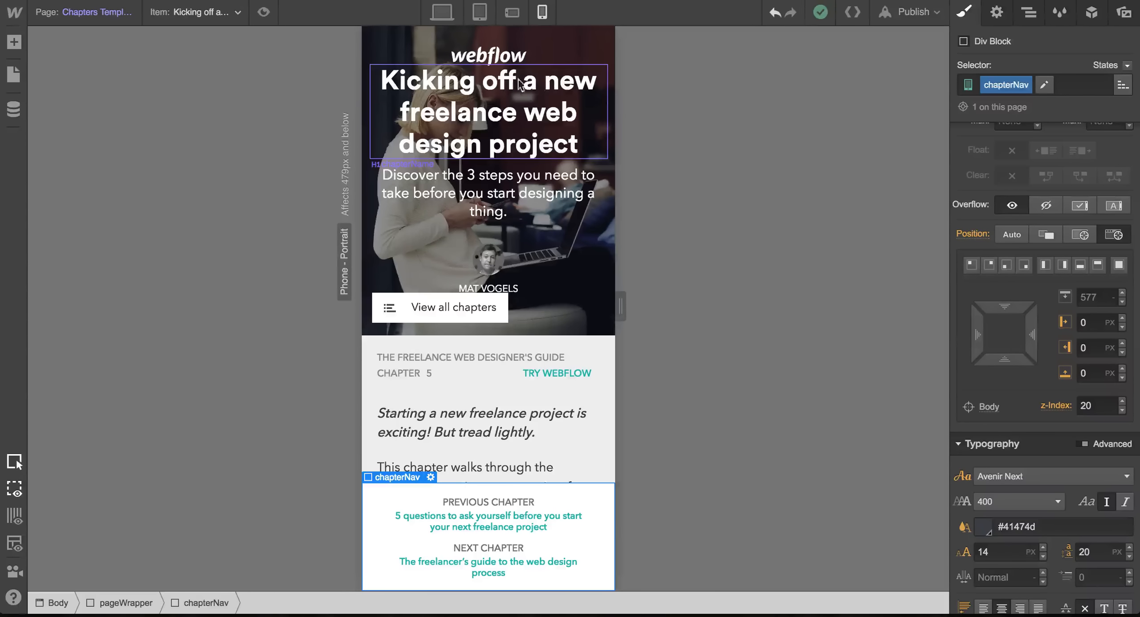
{"action": "left_click", "coordinate": [507, 35]}
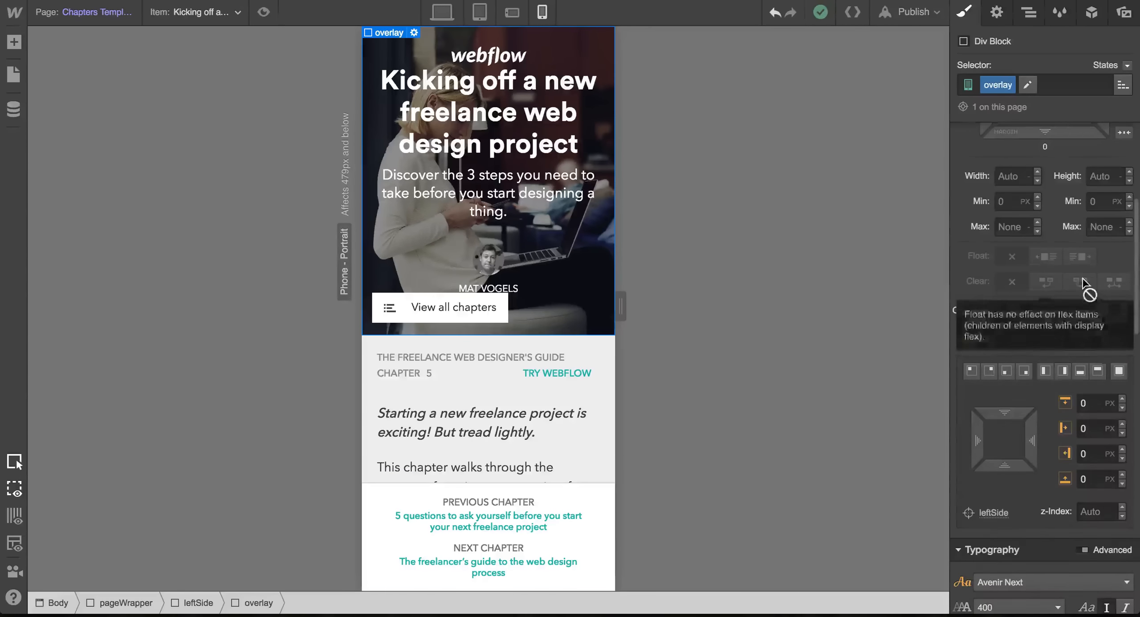
{"action": "scroll", "coordinate": [1084, 290], "scroll_direction": "up", "scroll_amount": 6}
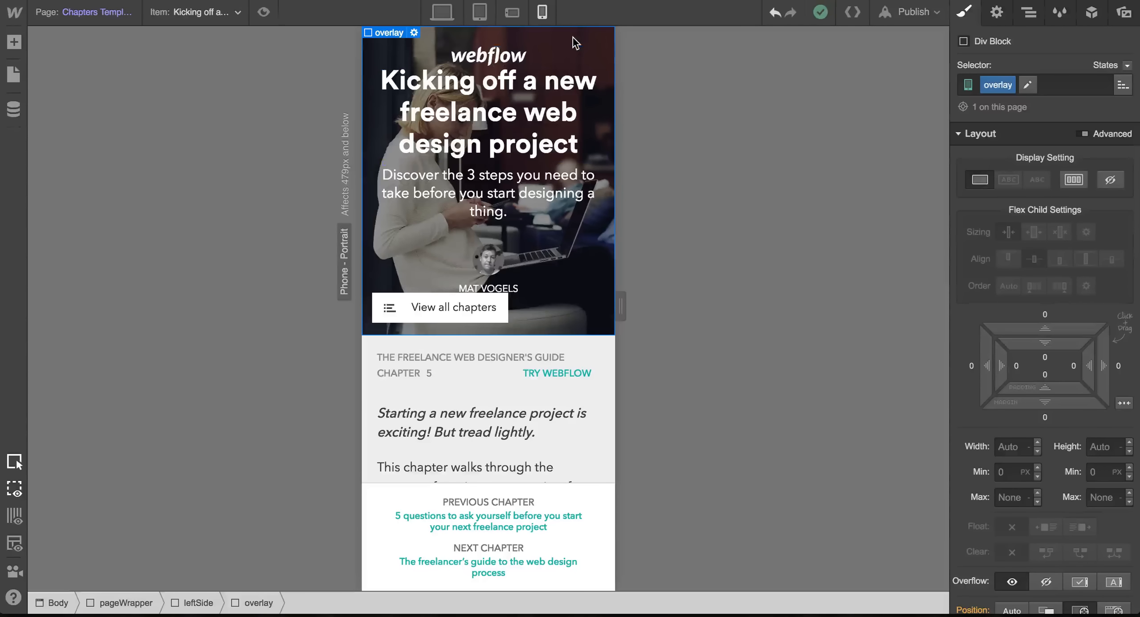
{"action": "key", "text": "Up"}
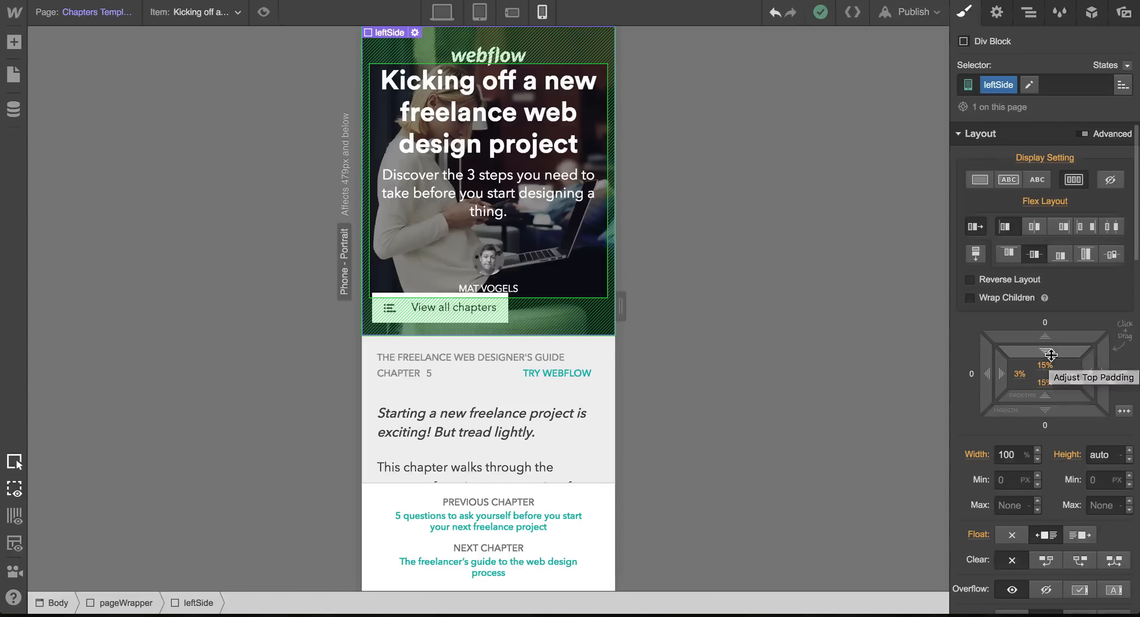
{"action": "left_click_drag", "start_coordinate": [1051, 354], "coordinate": [1055, 374]}
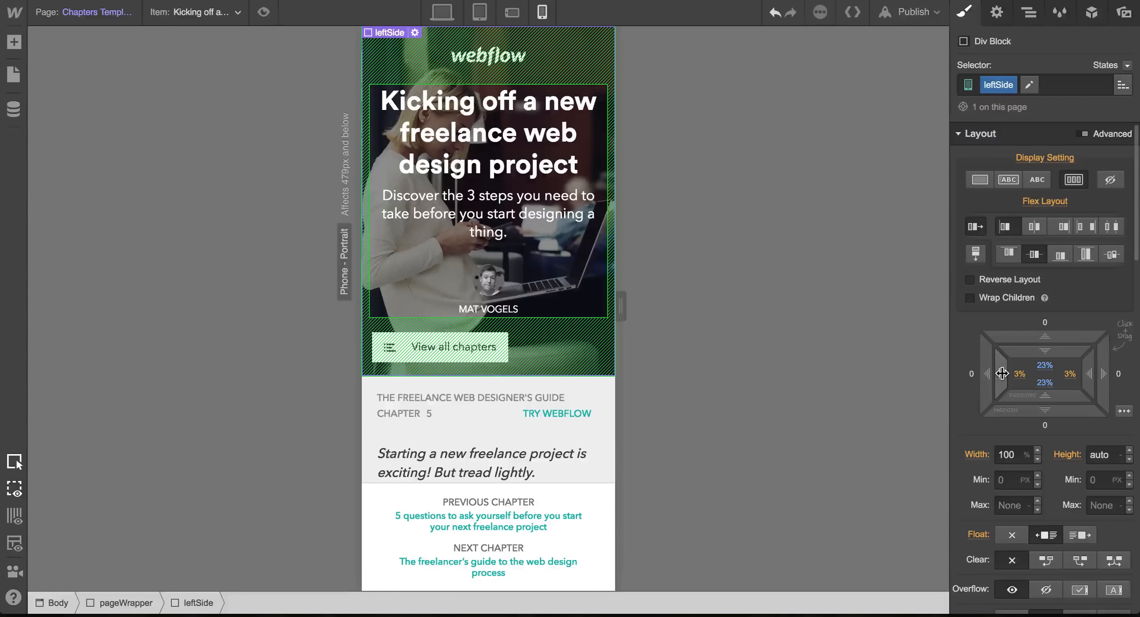
{"action": "left_click_drag", "start_coordinate": [1004, 374], "coordinate": [1007, 375]}
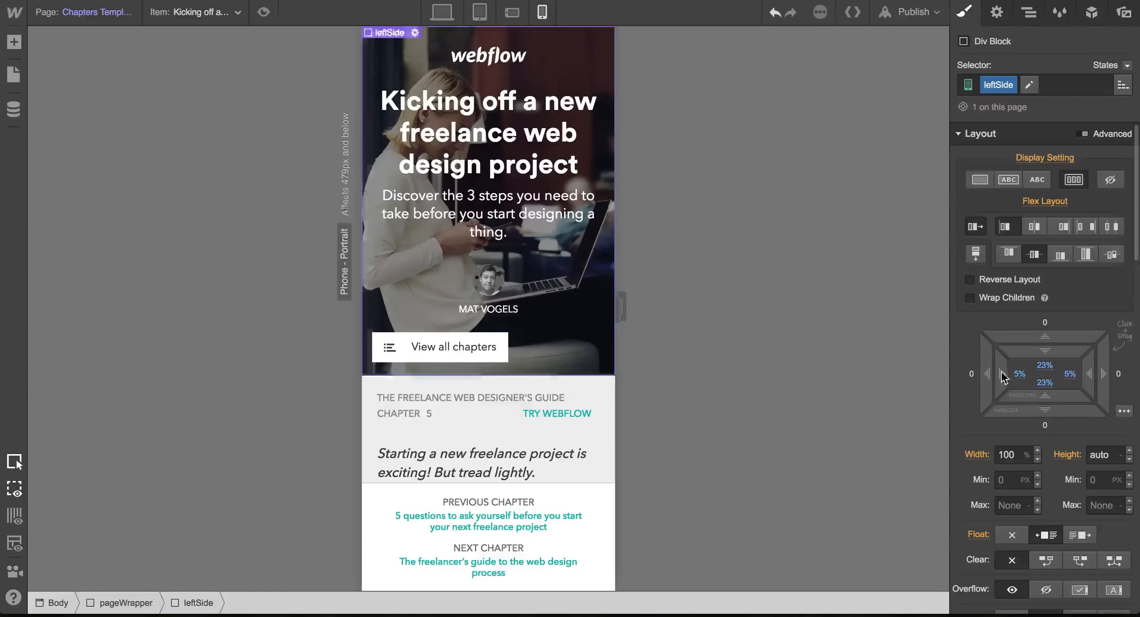
Set the chapterName heading's font size to 28 px for Phone Portrait.
{"action": "left_click", "coordinate": [512, 169]}
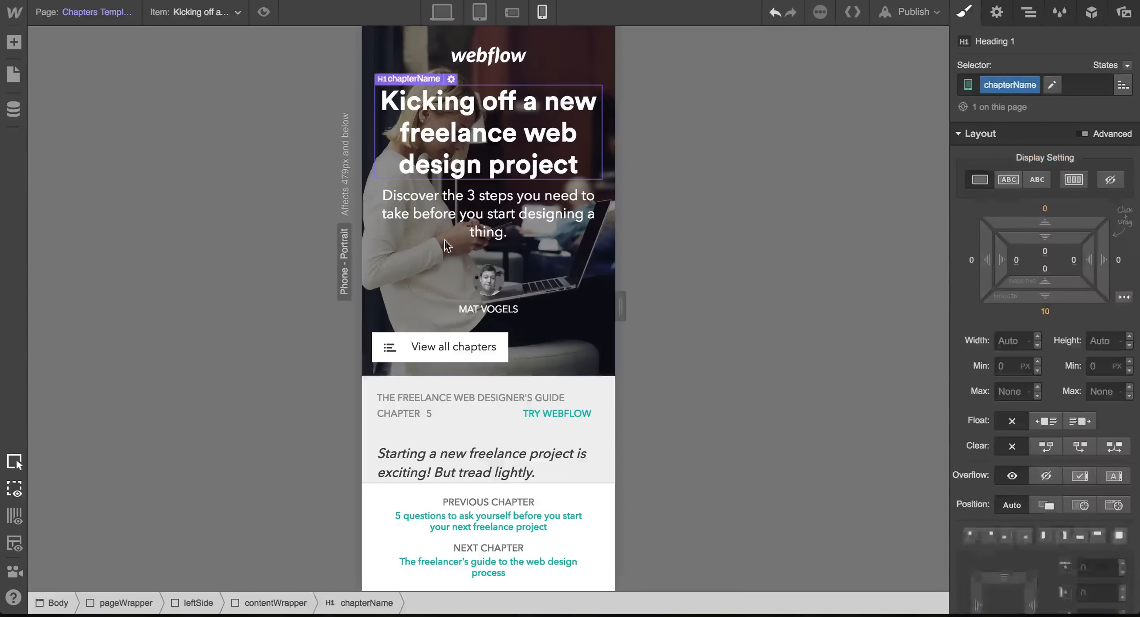
{"action": "scroll", "coordinate": [1057, 445], "scroll_direction": "down", "scroll_amount": 10}
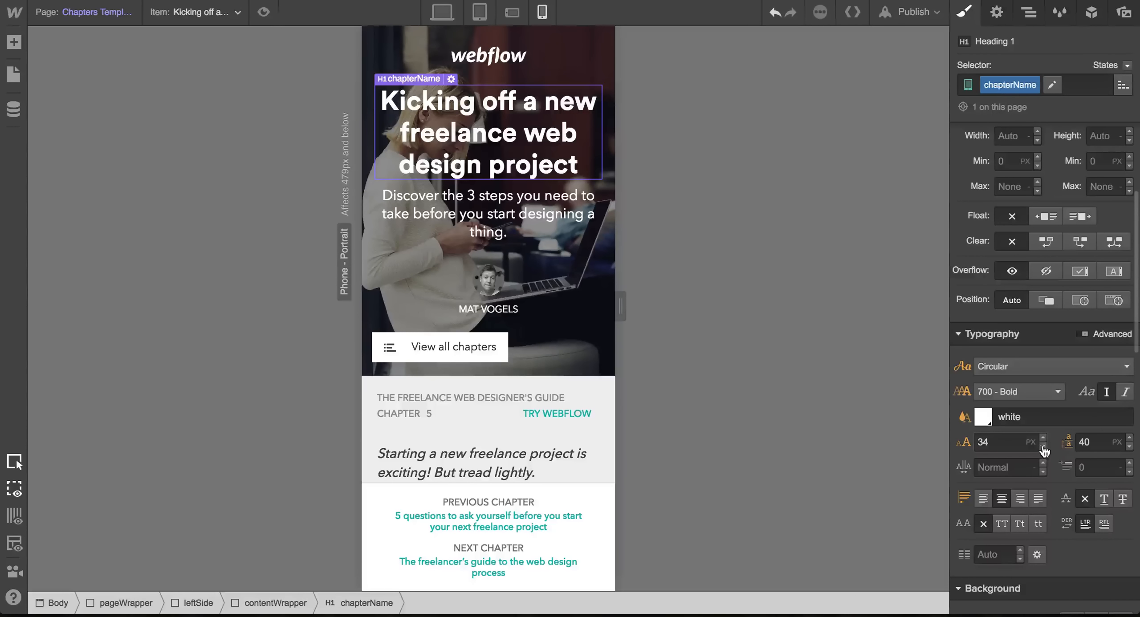
{"action": "left_click", "coordinate": [1043, 447]}
{"action": "left_click", "coordinate": [1043, 447]}
{"action": "left_click", "coordinate": [1043, 447]}
{"action": "left_click", "coordinate": [1043, 447]}
{"action": "left_click", "coordinate": [1043, 447]}
{"action": "left_click", "coordinate": [1043, 447]}
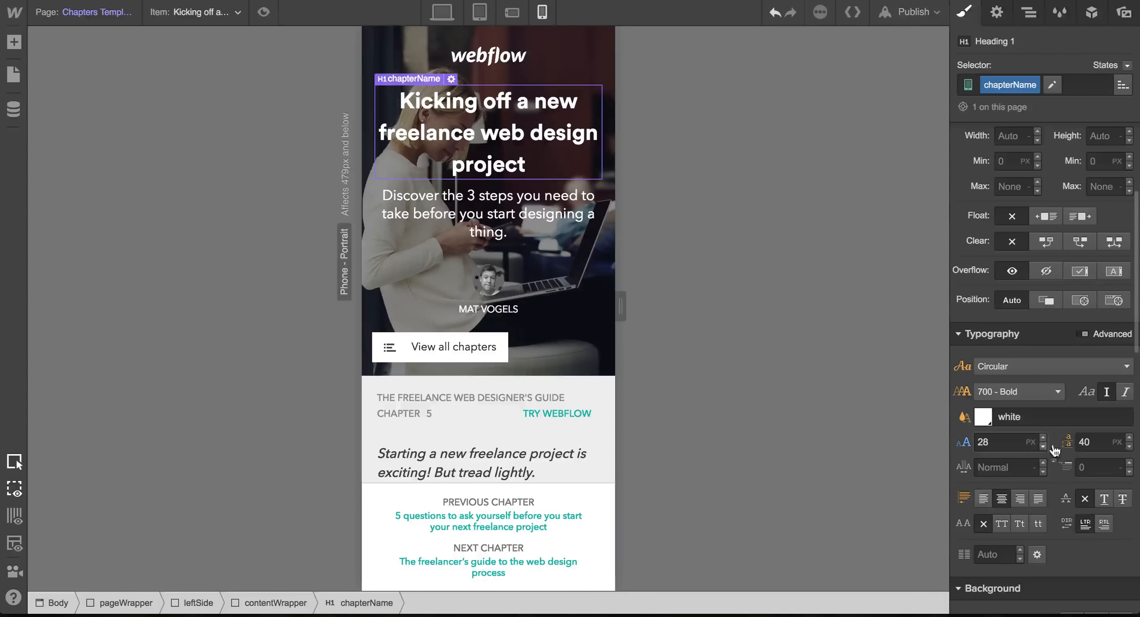
Tighten the chapterName heading's line height to slightly below 36 px.
{"action": "left_click", "coordinate": [1129, 447]}
{"action": "left_click", "coordinate": [1130, 446]}
{"action": "left_click", "coordinate": [1129, 446]}
{"action": "left_click", "coordinate": [1130, 447]}
{"action": "left_click", "coordinate": [1130, 447]}
{"action": "left_click", "coordinate": [1129, 447]}
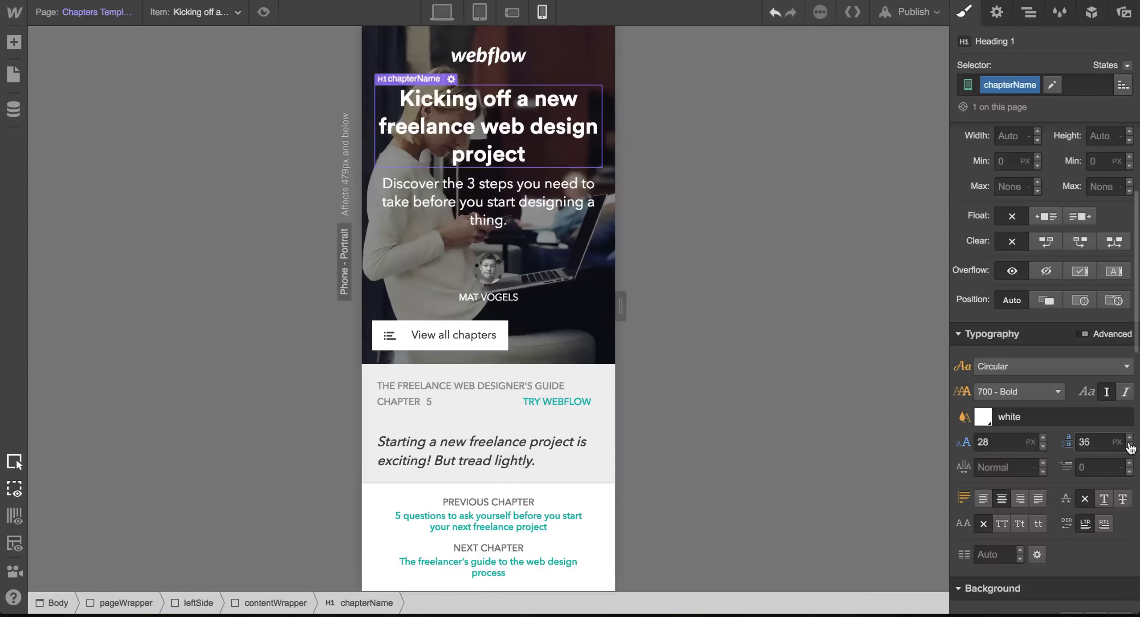
{"action": "left_click", "coordinate": [1130, 446]}
{"action": "left_click", "coordinate": [1129, 447]}
Set the font size of the subtitle under the chapter heading to 16 px.
{"action": "left_click", "coordinate": [529, 200]}
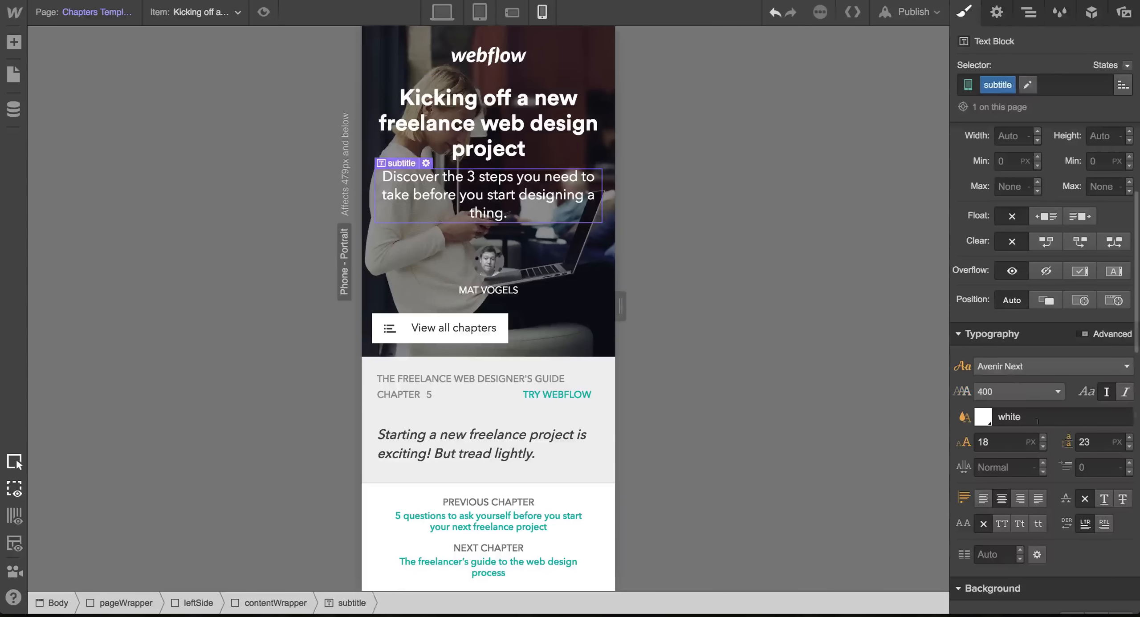
{"action": "left_click", "coordinate": [1043, 447]}
{"action": "left_click", "coordinate": [1043, 447]}
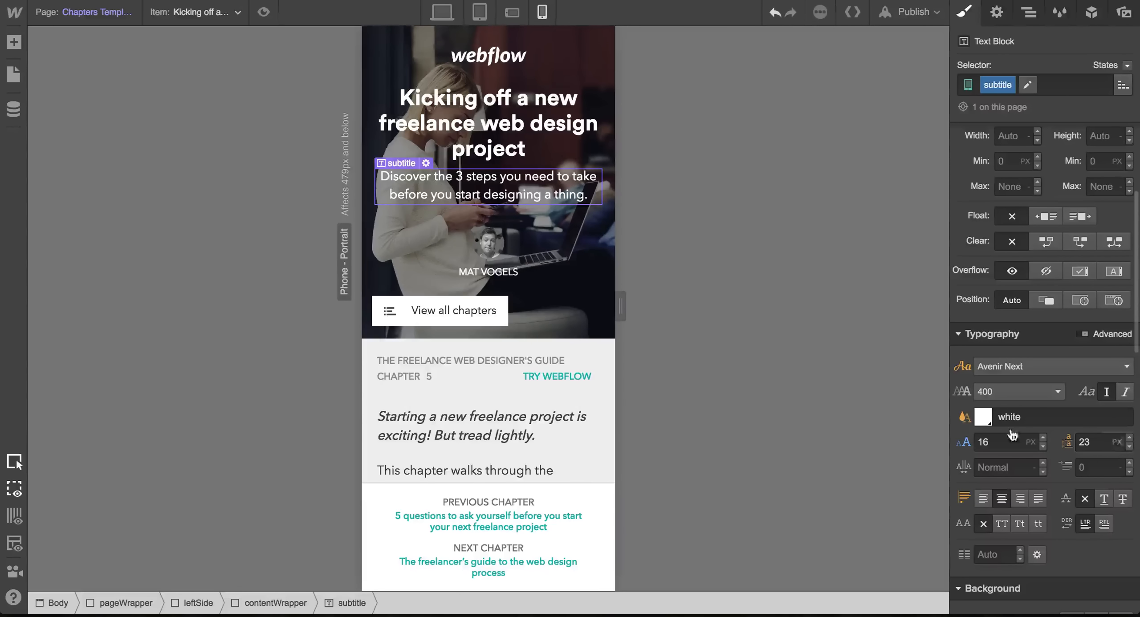
Select the chaptersLink button inside the overlay and bring up its position settings.
{"action": "scroll", "coordinate": [579, 306], "scroll_direction": "down", "scroll_amount": 1}
{"action": "left_click", "coordinate": [576, 303]}
{"action": "left_click", "coordinate": [464, 301]}
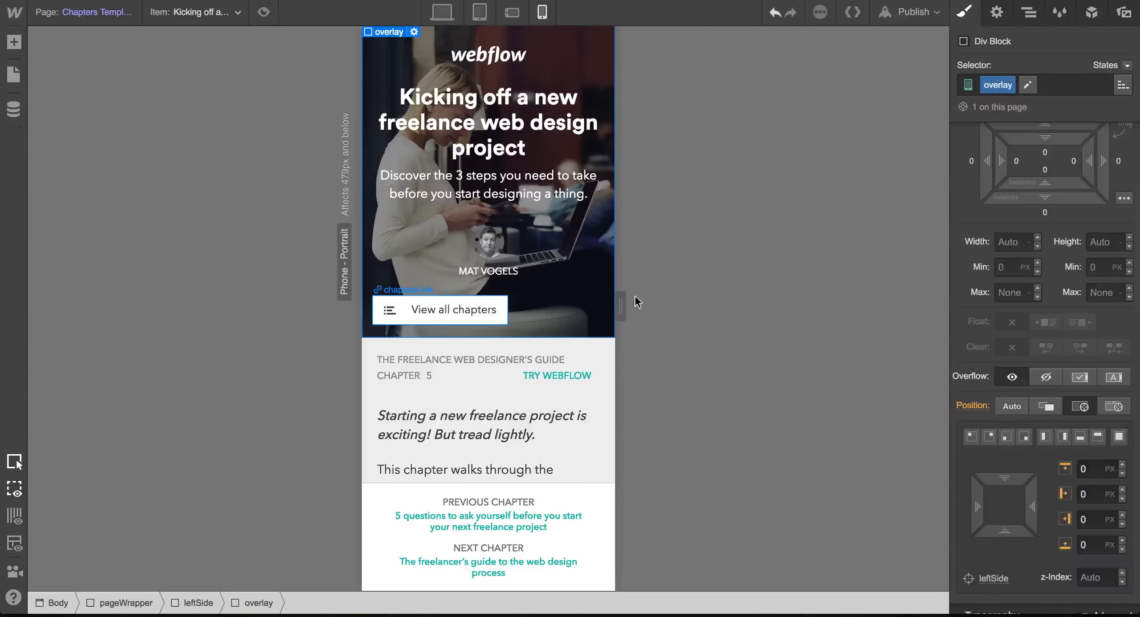
{"action": "scroll", "coordinate": [1091, 303], "scroll_direction": "up", "scroll_amount": 4}
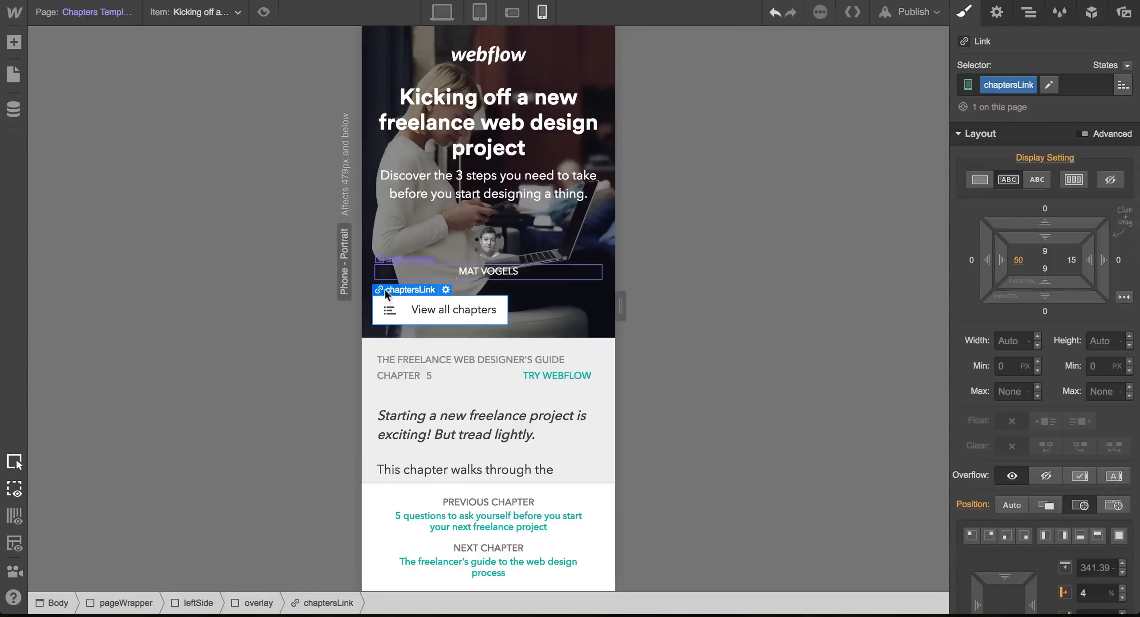
{"action": "scroll", "coordinate": [1109, 506], "scroll_direction": "down", "scroll_amount": 1}
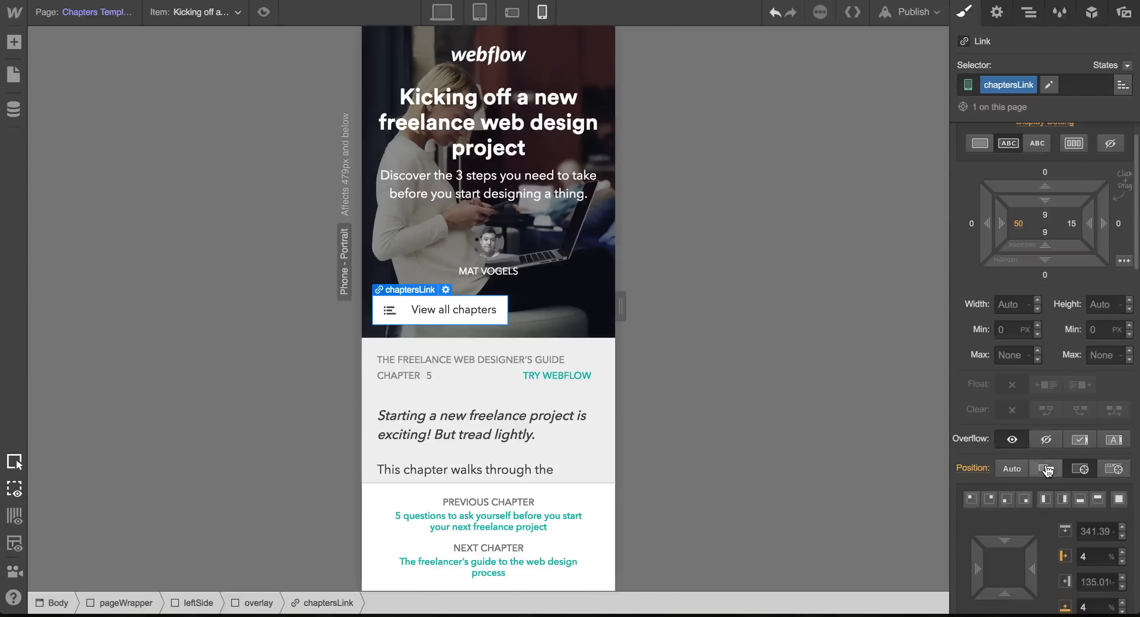
{"action": "left_click", "coordinate": [1013, 473]}
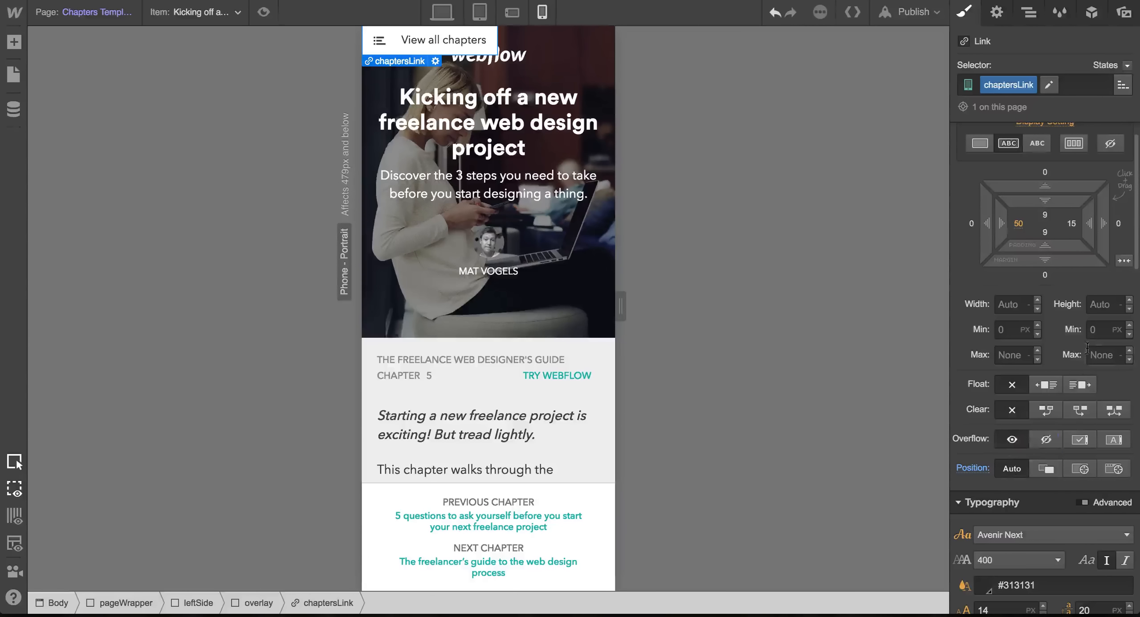
{"action": "scroll", "coordinate": [1087, 354], "scroll_direction": "down", "scroll_amount": 3}
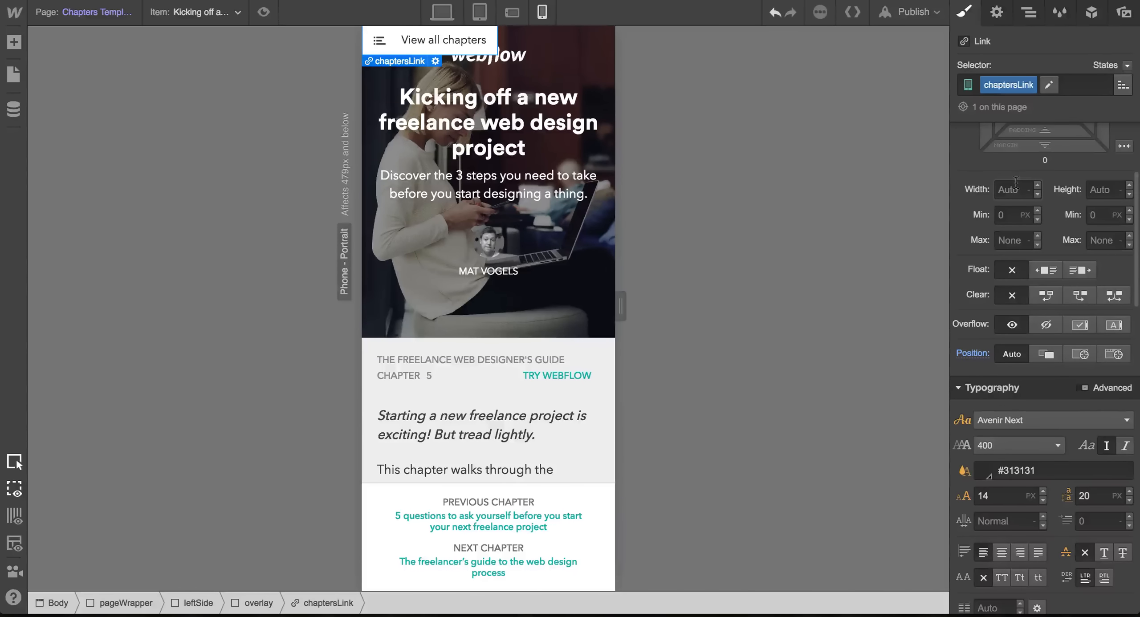
{"action": "key", "text": "super+z"}
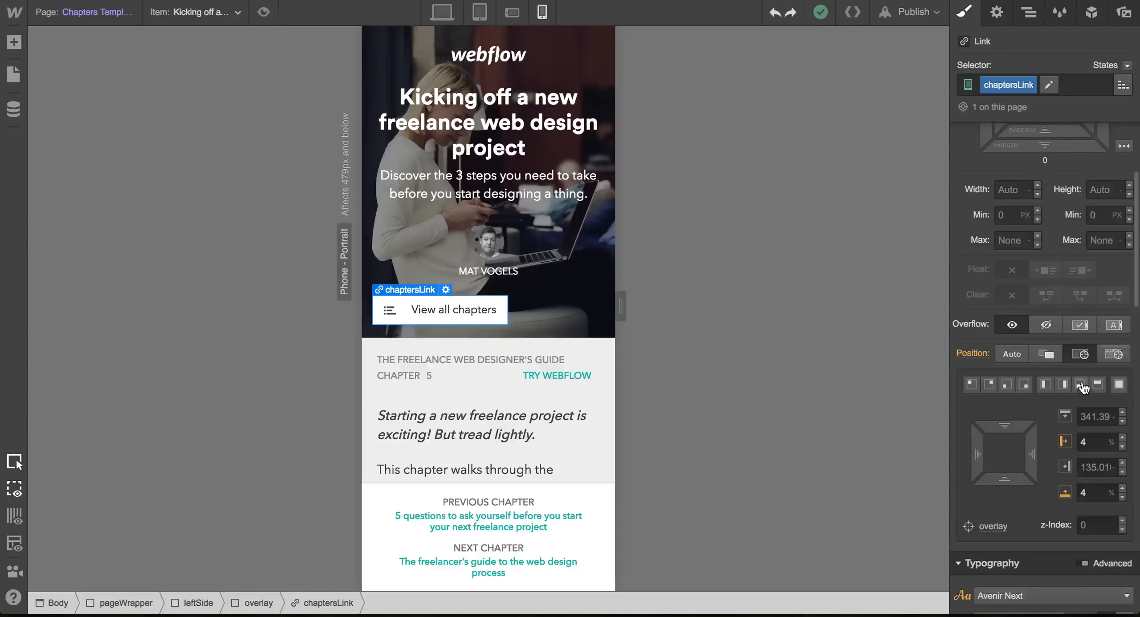
Stretch chaptersLink across the overlay's bottom with 4% left, right and bottom offsets, and preview opening and closing the chapter list.
{"action": "left_click", "coordinate": [1082, 385]}
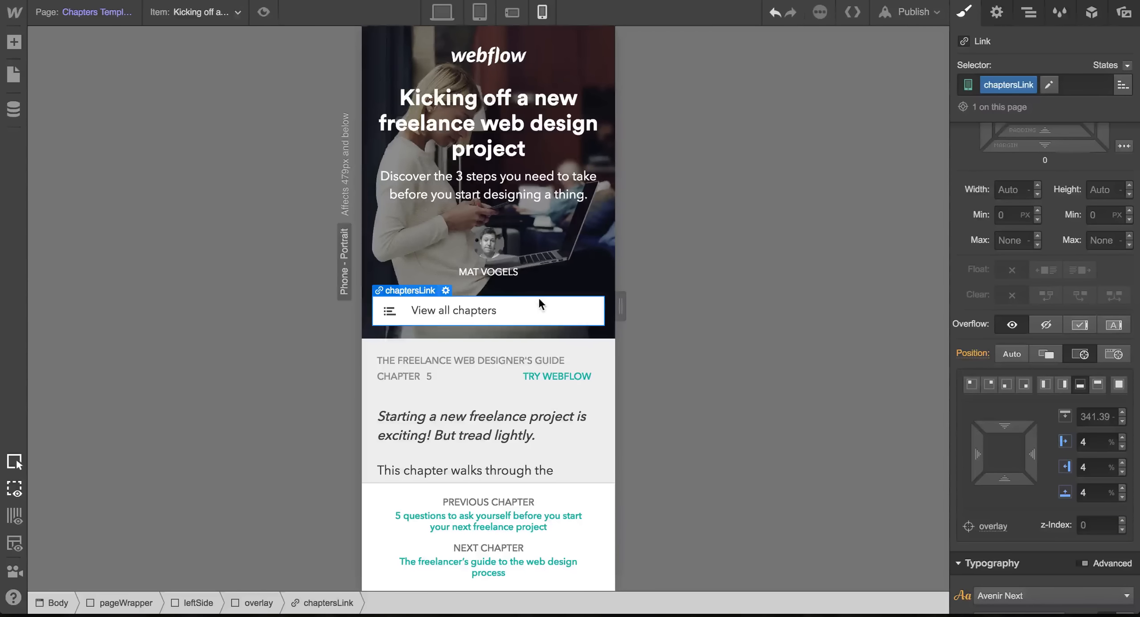
{"action": "left_click", "coordinate": [265, 12]}
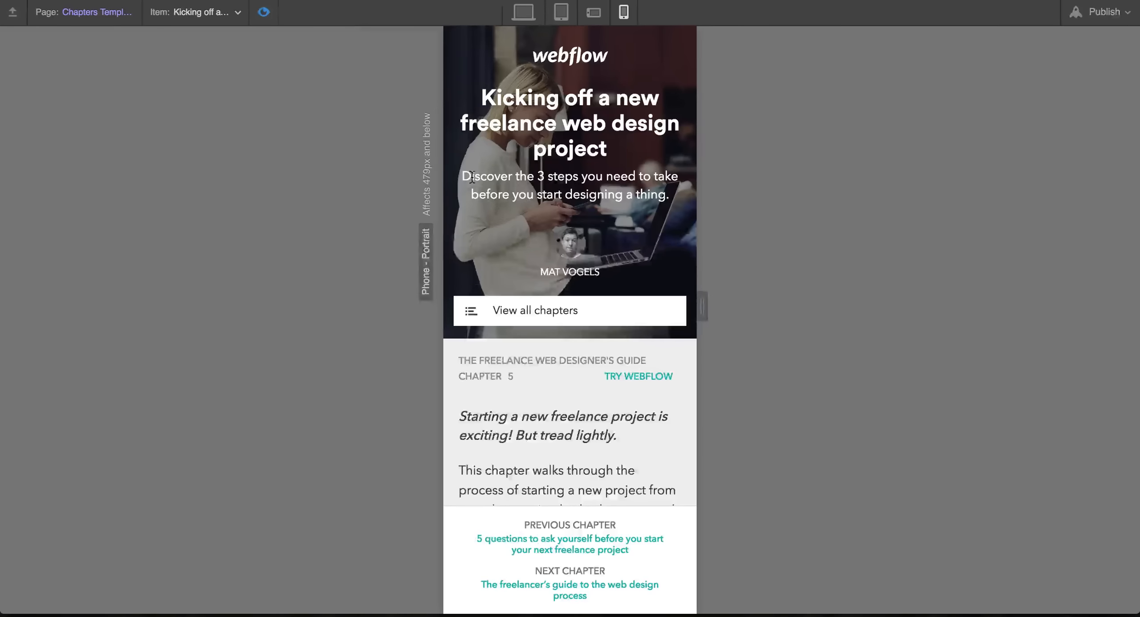
{"action": "left_click", "coordinate": [587, 315]}
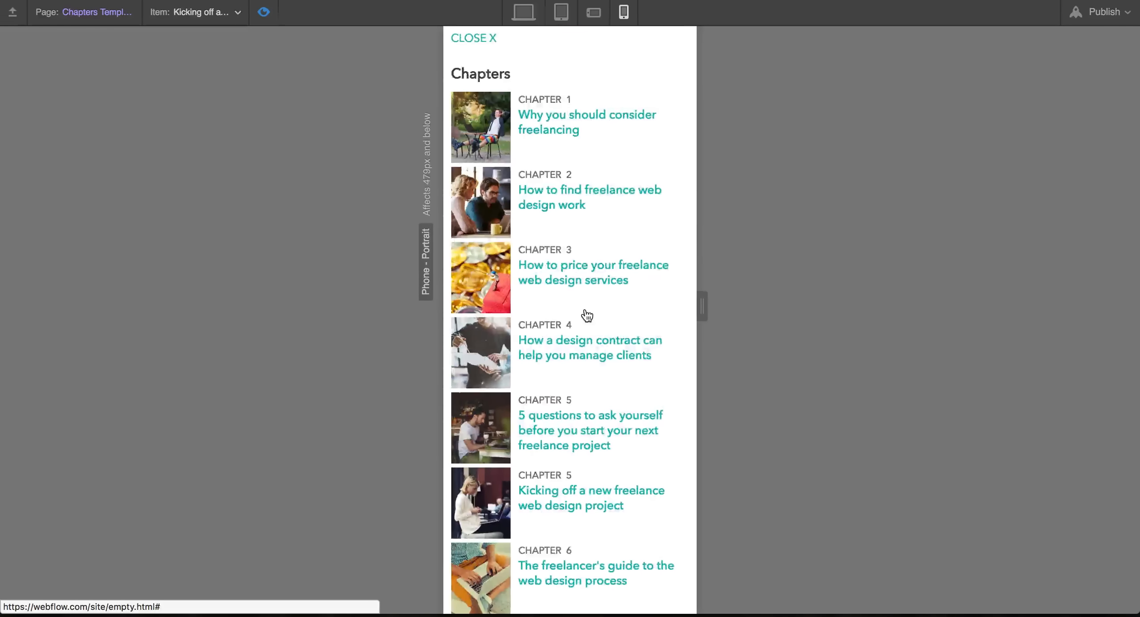
{"action": "left_click", "coordinate": [482, 40]}
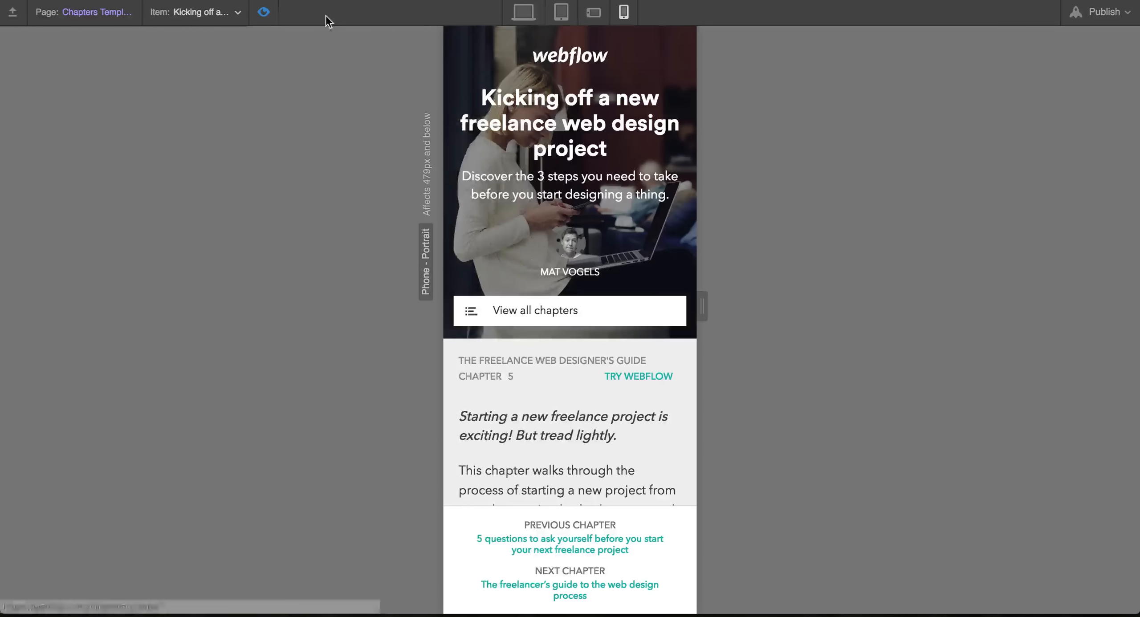
{"action": "left_click", "coordinate": [263, 12]}
Set the topLink class to display block with no float and a 5 px bottom margin.
{"action": "scroll", "coordinate": [490, 268], "scroll_direction": "down", "scroll_amount": 5}
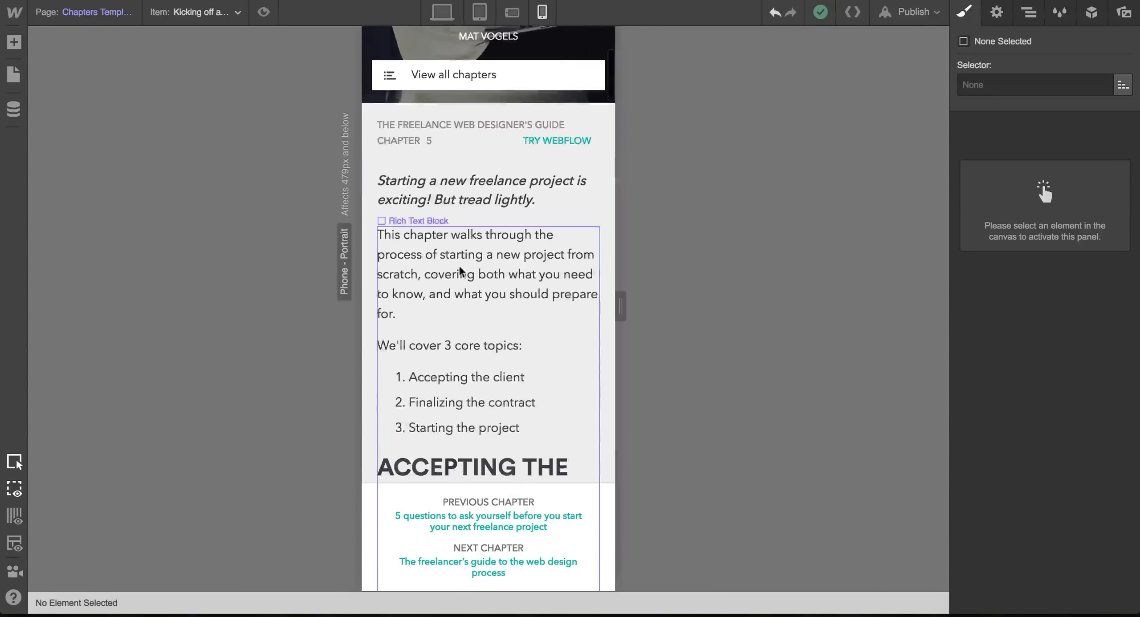
{"action": "left_click", "coordinate": [459, 126]}
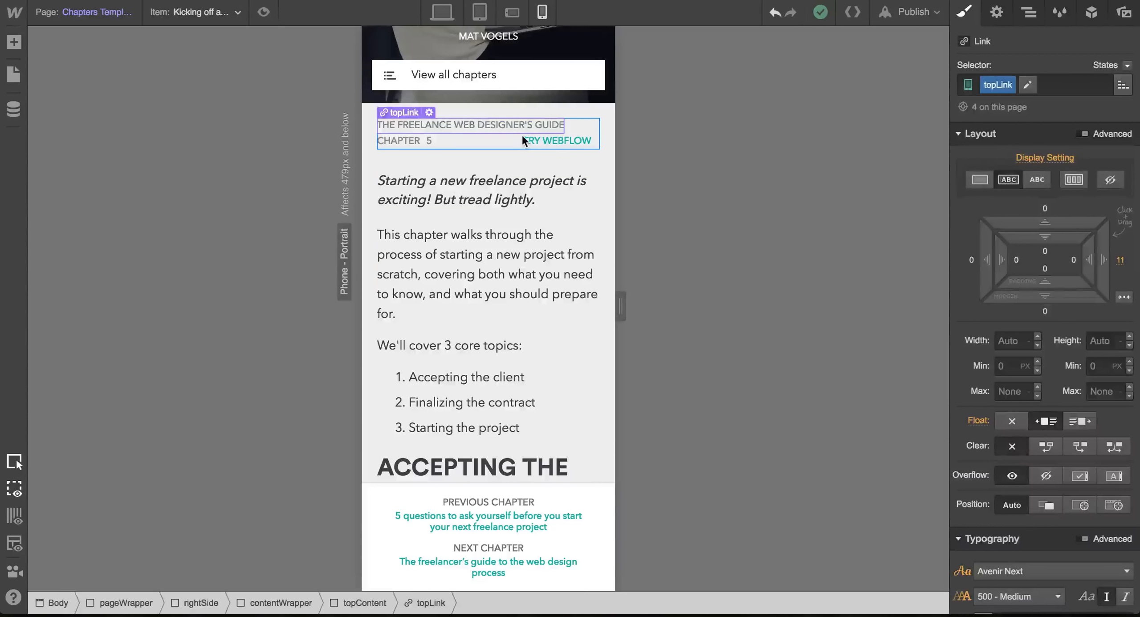
{"action": "left_click", "coordinate": [483, 142]}
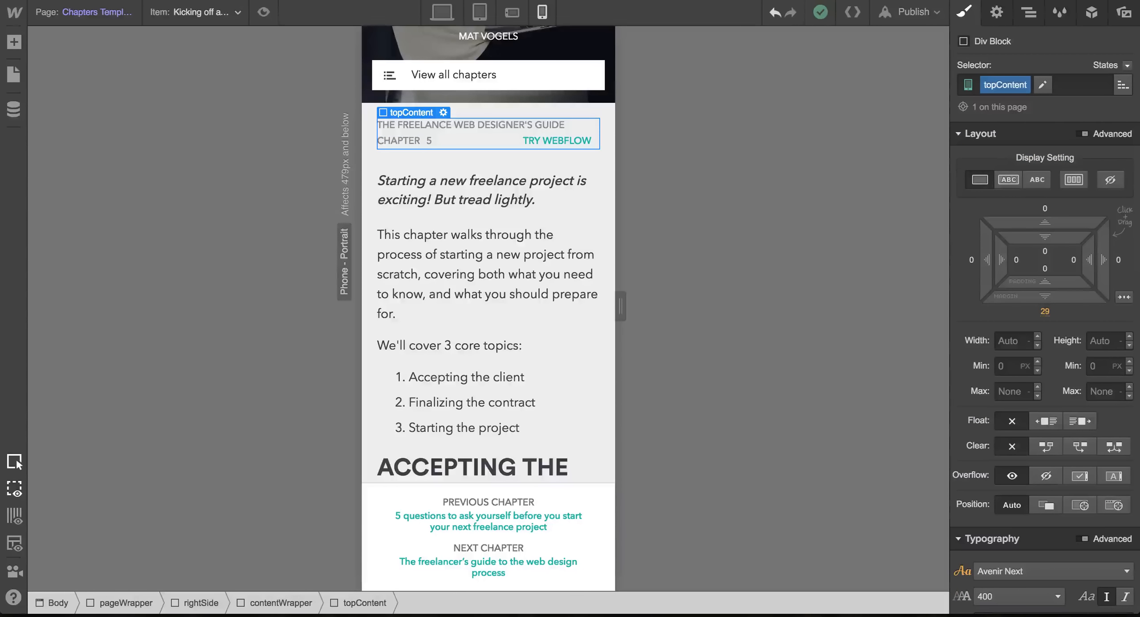
{"action": "left_click", "coordinate": [504, 122]}
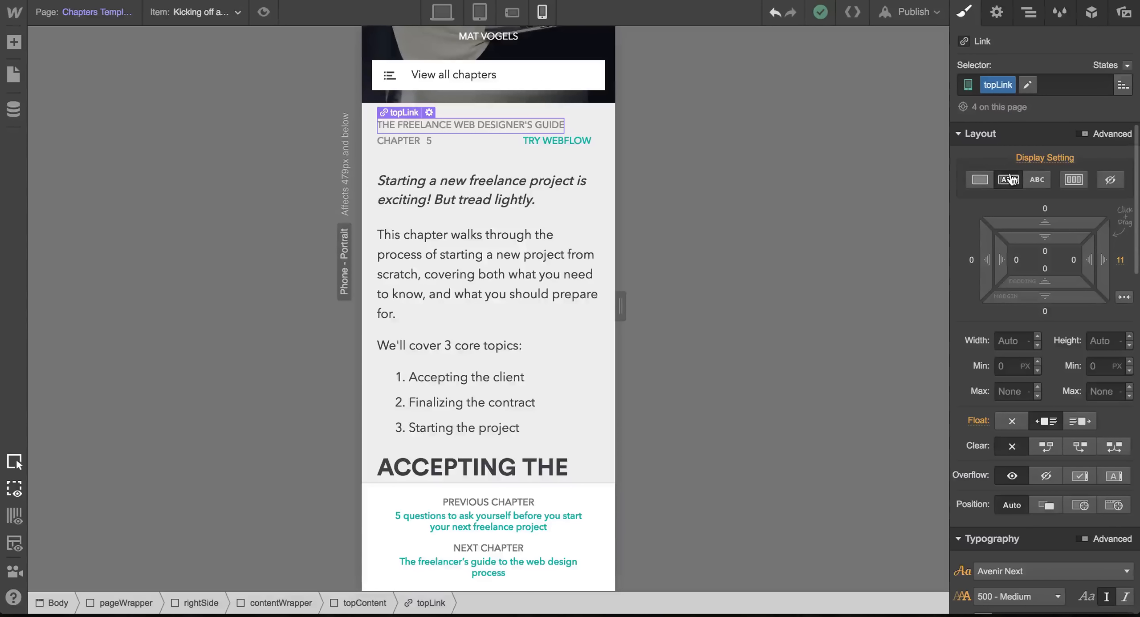
{"action": "left_click", "coordinate": [980, 181]}
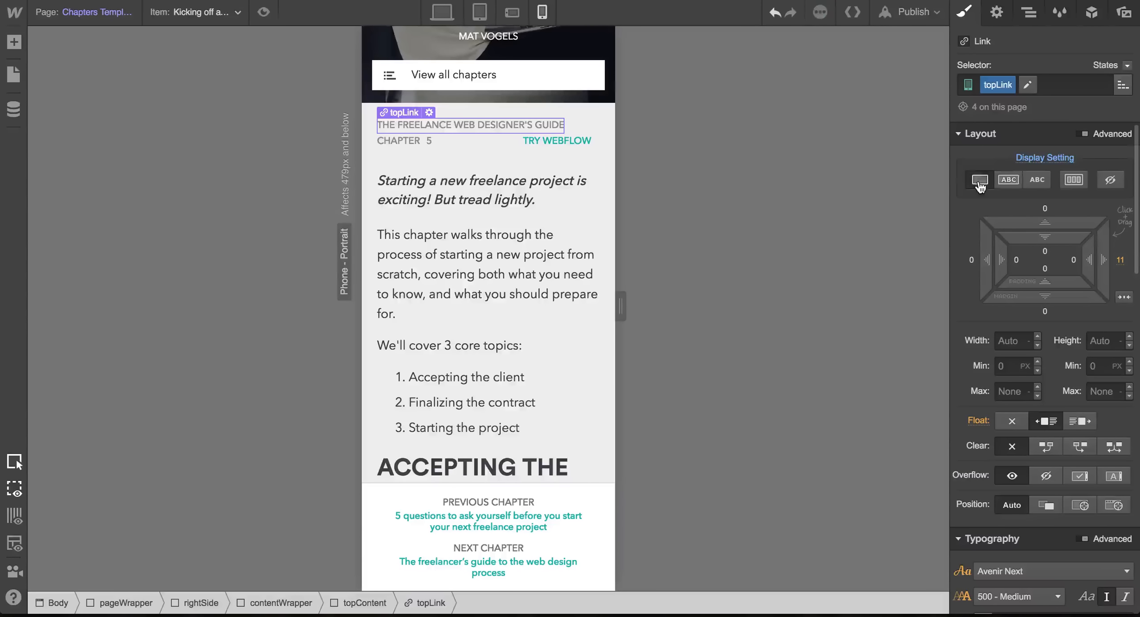
{"action": "left_click", "coordinate": [1013, 422]}
{"action": "left_click_drag", "start_coordinate": [1063, 301], "coordinate": [1063, 310]}
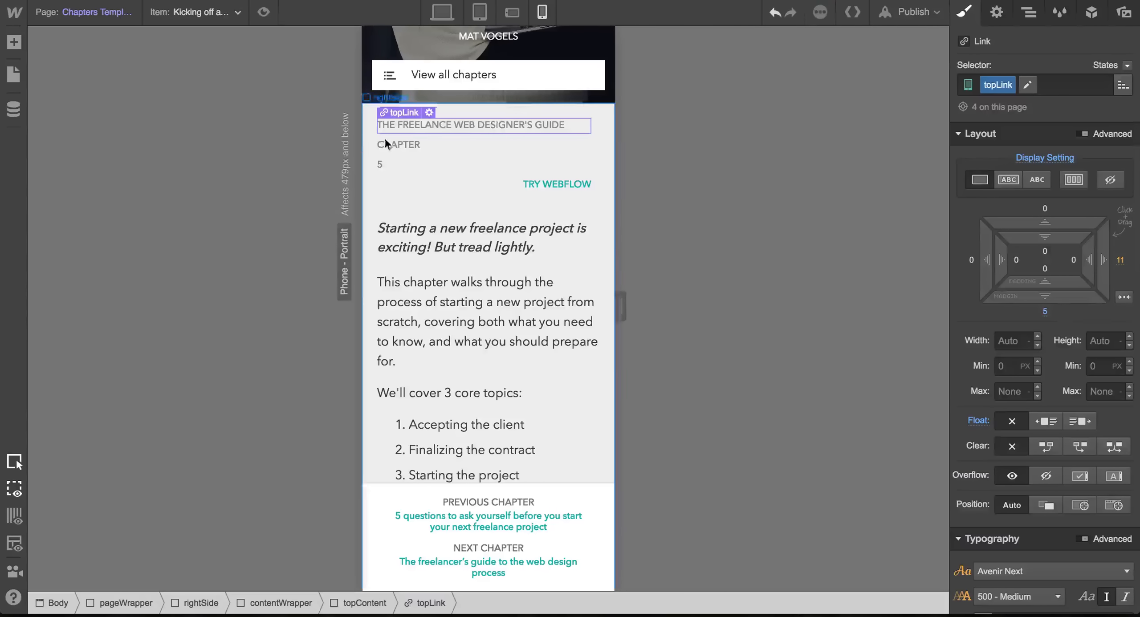
Make the CHAPTER label in topContent inline-block and apply the chapter combo class to the chapter number beside it.
{"action": "left_click", "coordinate": [399, 141]}
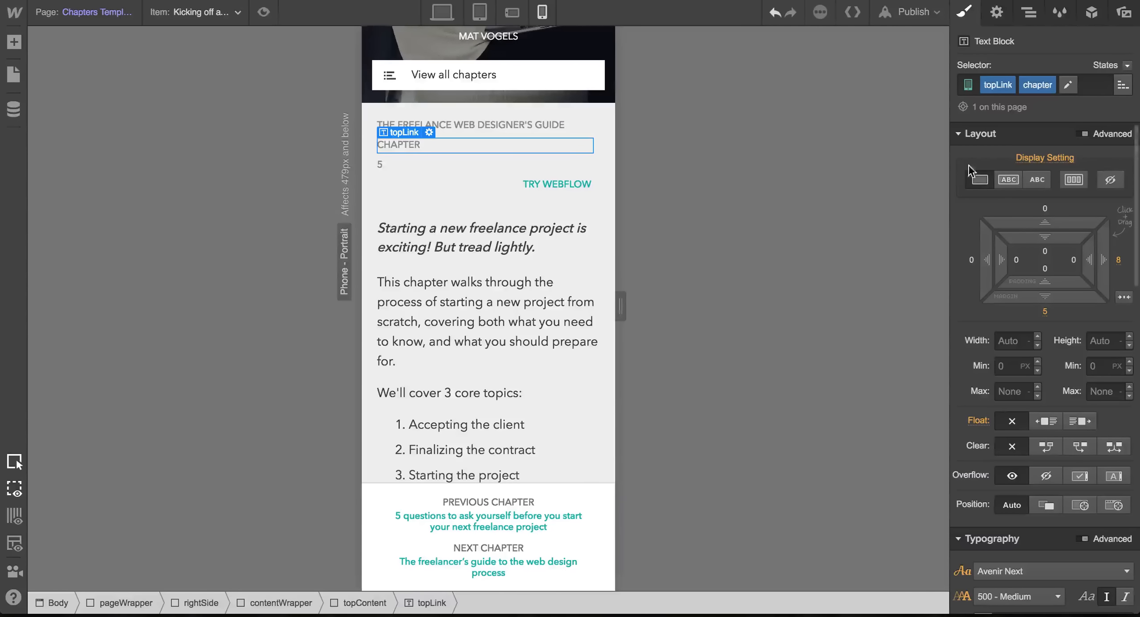
{"action": "left_click", "coordinate": [1007, 180]}
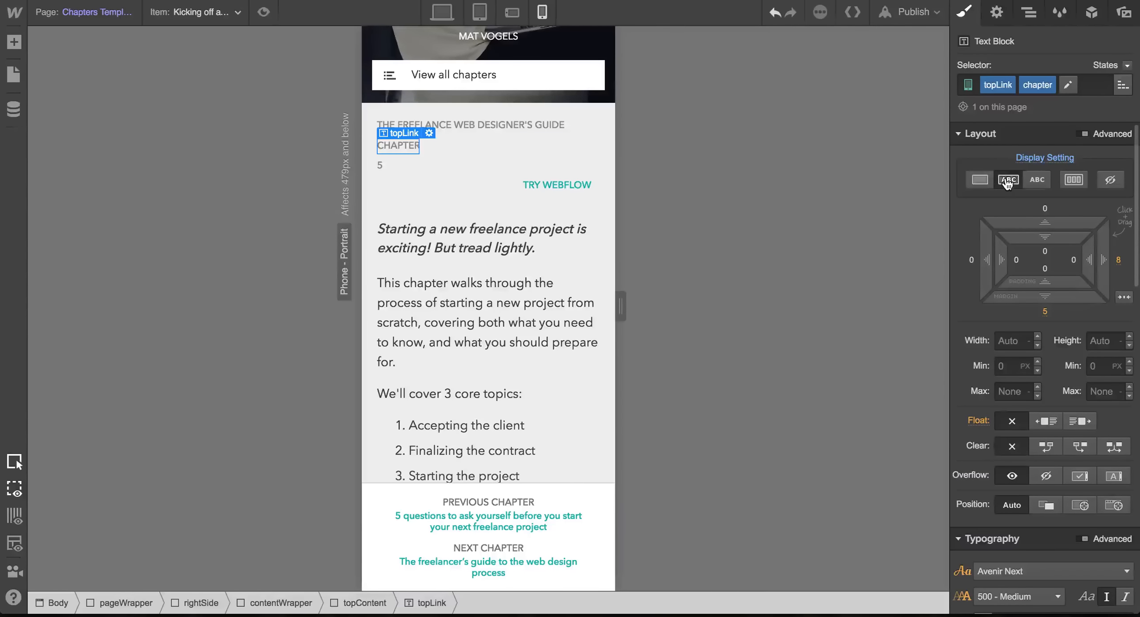
{"action": "left_click", "coordinate": [382, 164]}
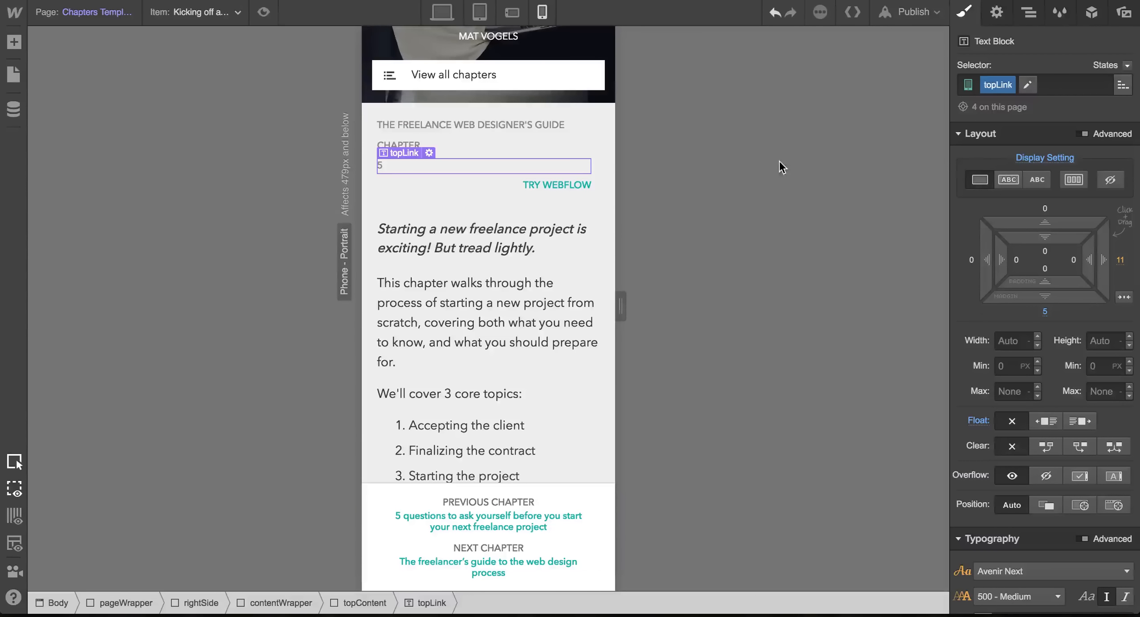
{"action": "left_click", "coordinate": [1051, 89]}
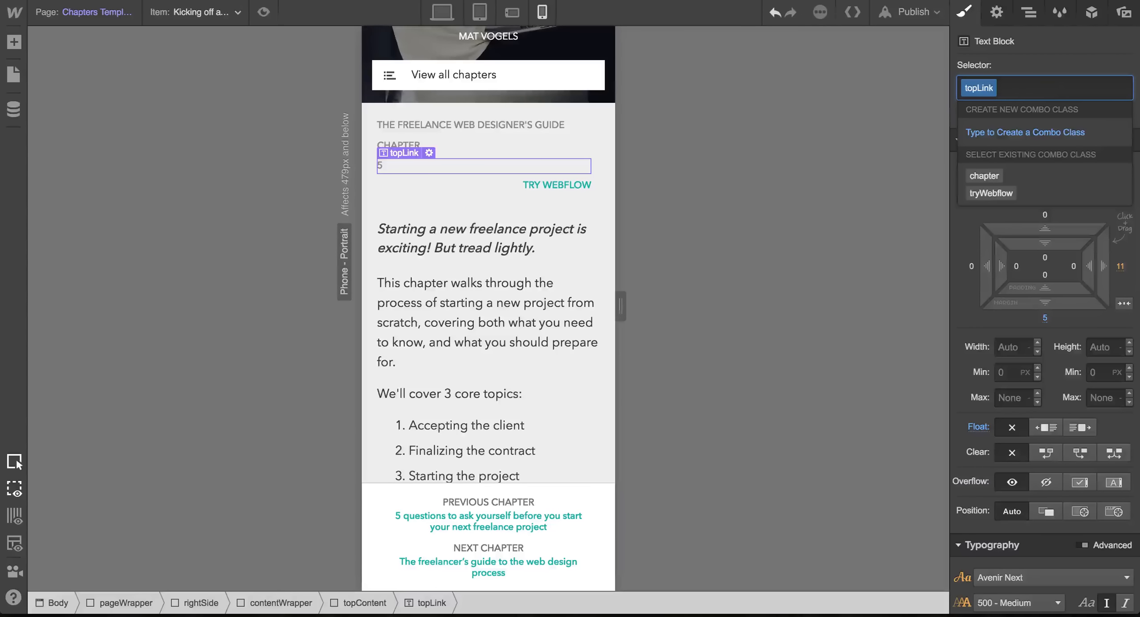
{"action": "type", "text": "chapt"}
{"action": "left_click", "coordinate": [985, 176]}
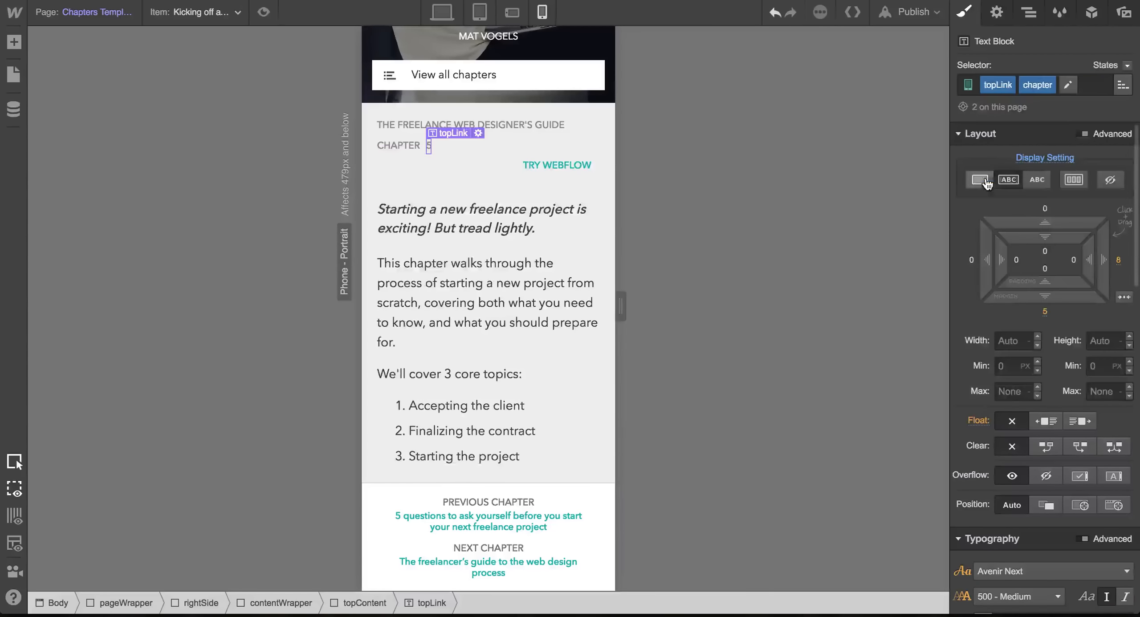
Remove the float from the TRY WEBFLOW link and centre-align the text of the topContent block.
{"action": "left_click", "coordinate": [535, 163]}
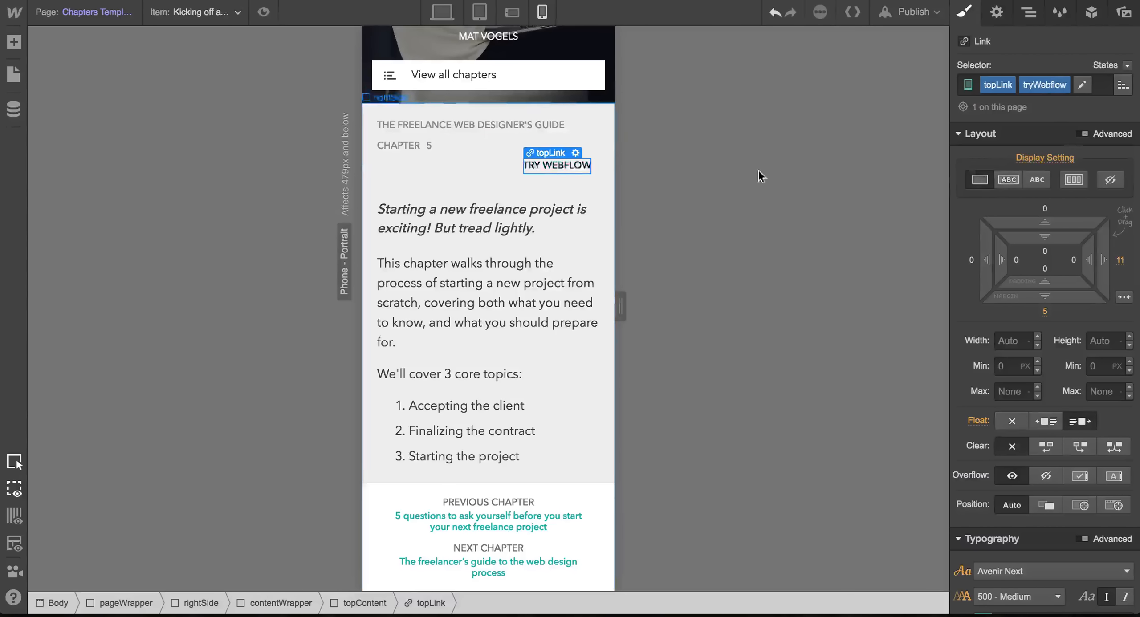
{"action": "left_click", "coordinate": [1011, 421]}
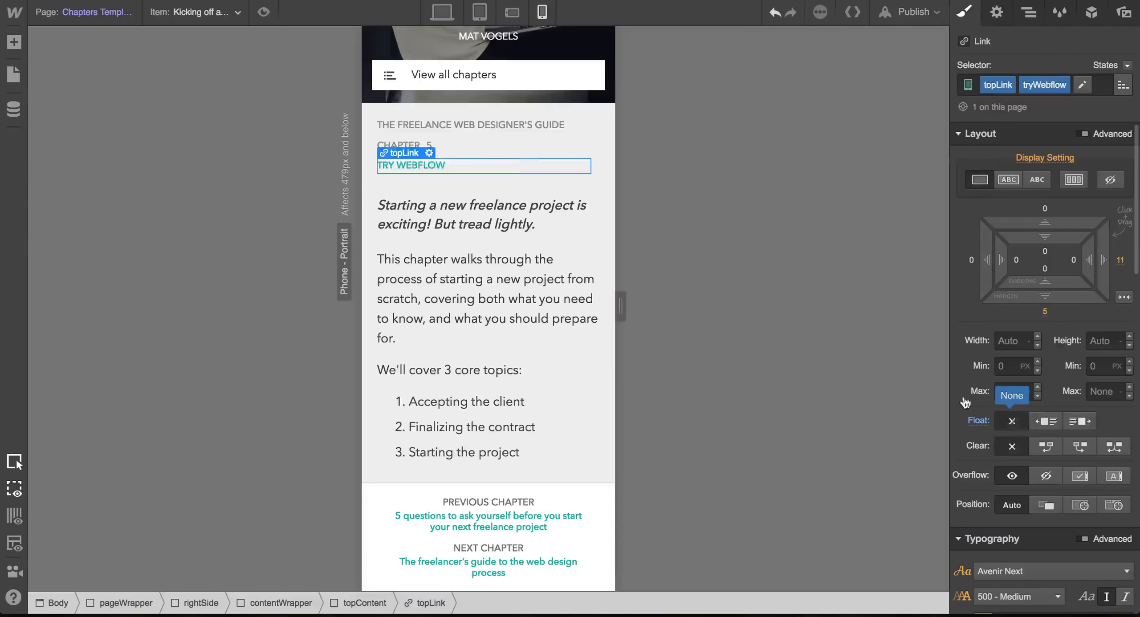
{"action": "left_click", "coordinate": [522, 147]}
{"action": "scroll", "coordinate": [1088, 419], "scroll_direction": "down", "scroll_amount": 2}
{"action": "scroll", "coordinate": [1089, 433], "scroll_direction": "down", "scroll_amount": 3}
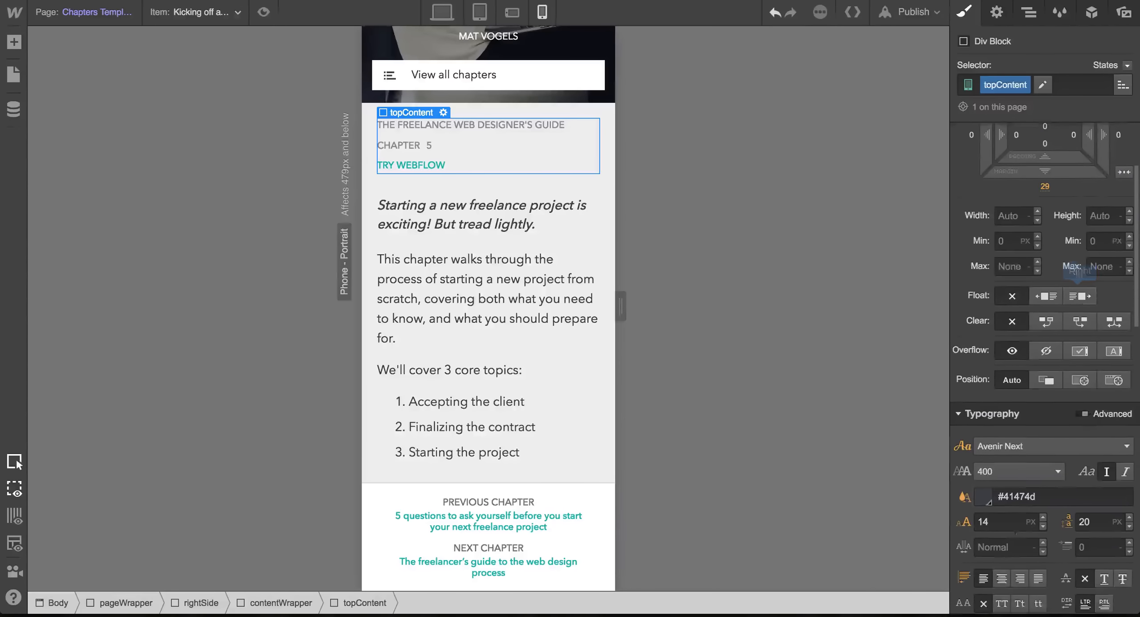
{"action": "left_click", "coordinate": [1002, 578]}
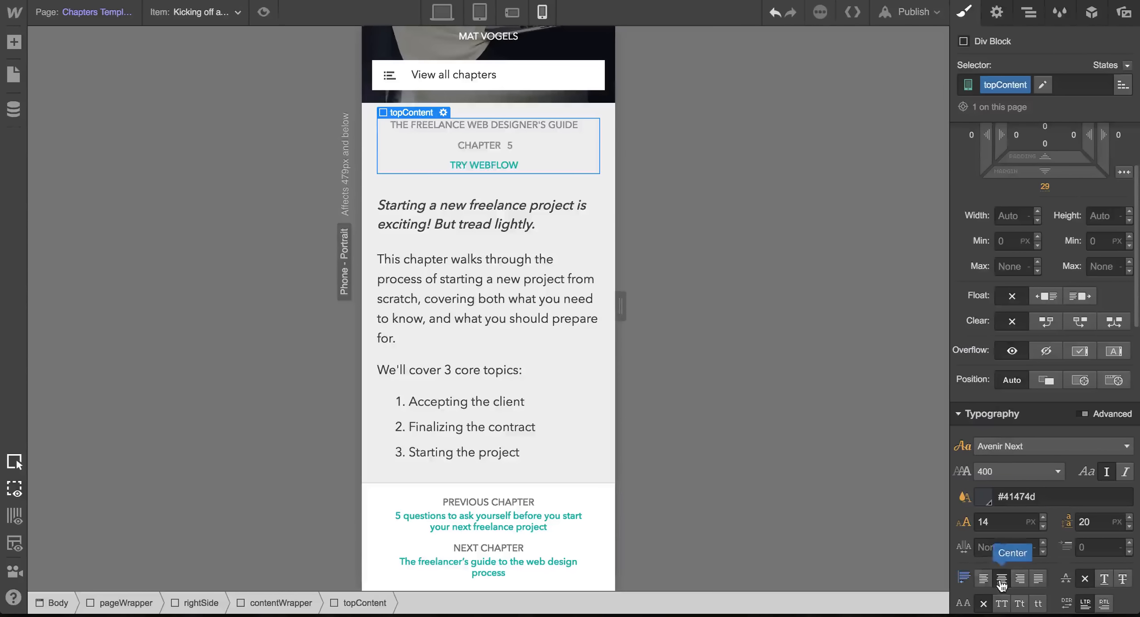
{"action": "left_click", "coordinate": [533, 310]}
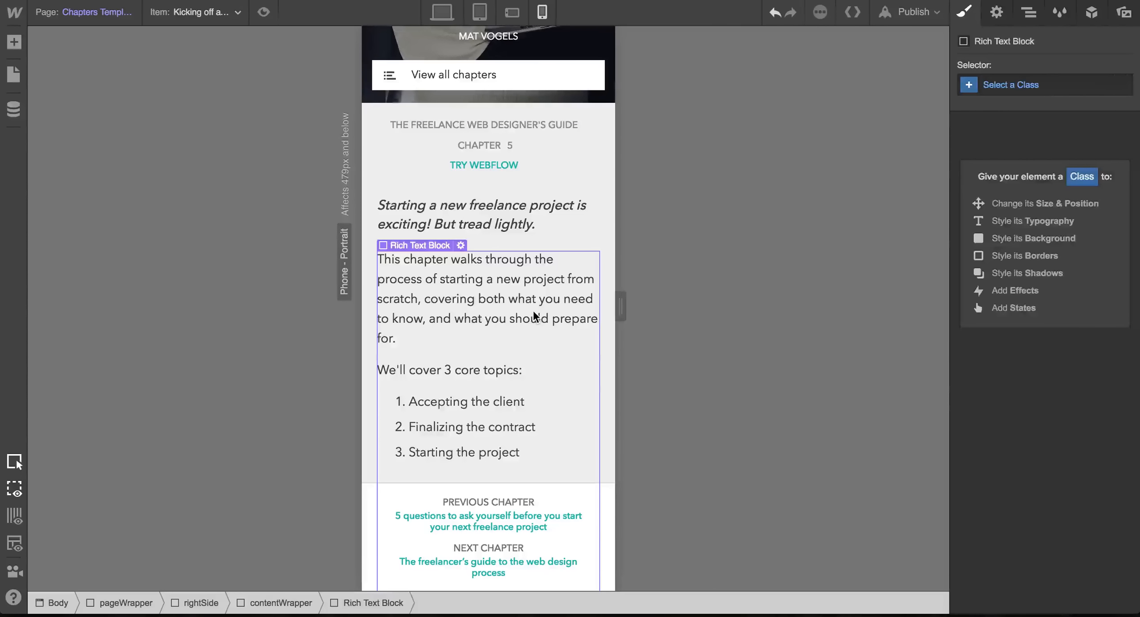
{"action": "left_click", "coordinate": [495, 125]}
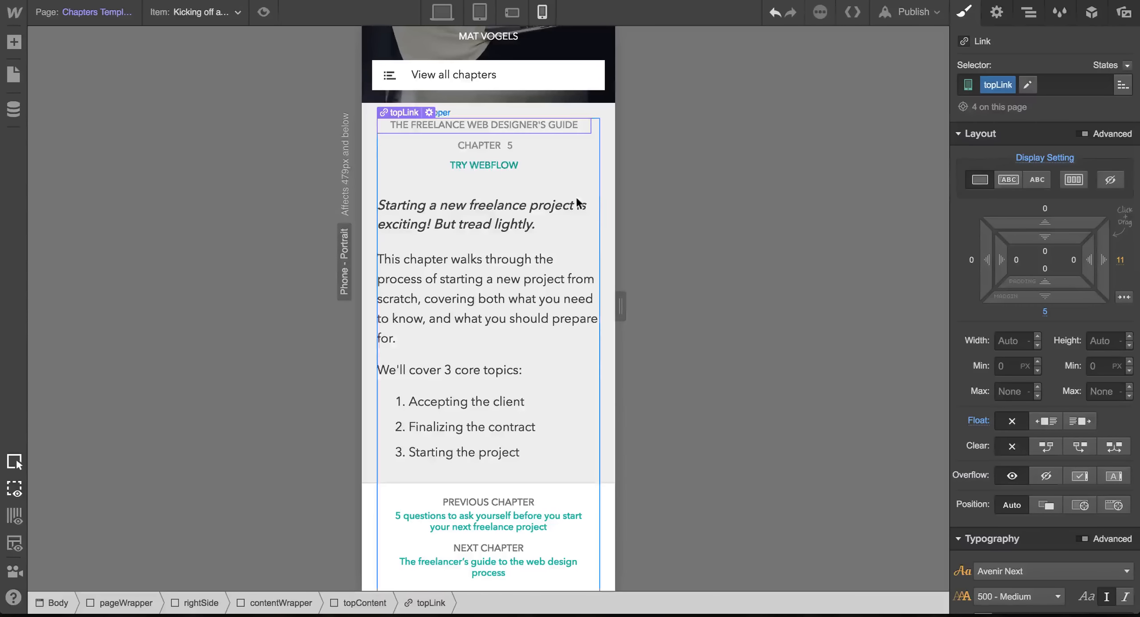
Set chapterName Link to 13 px text with 16 px line height, and chapterNav's top and bottom padding to 11 px.
{"action": "scroll", "coordinate": [526, 328], "scroll_direction": "down", "scroll_amount": 5}
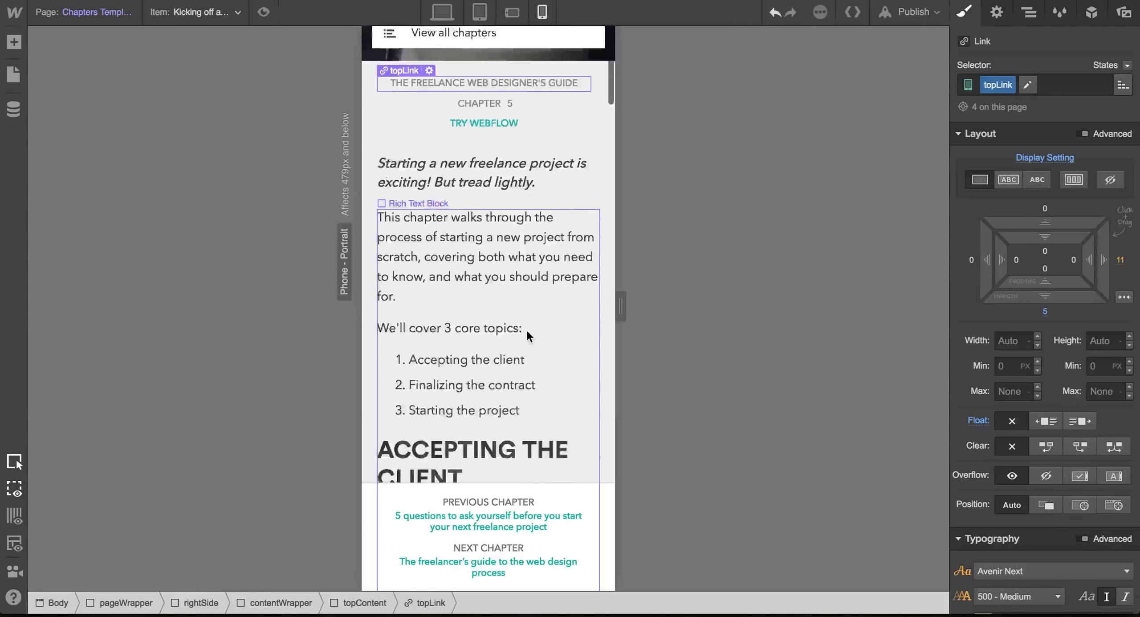
{"action": "scroll", "coordinate": [521, 419], "scroll_direction": "down", "scroll_amount": 4}
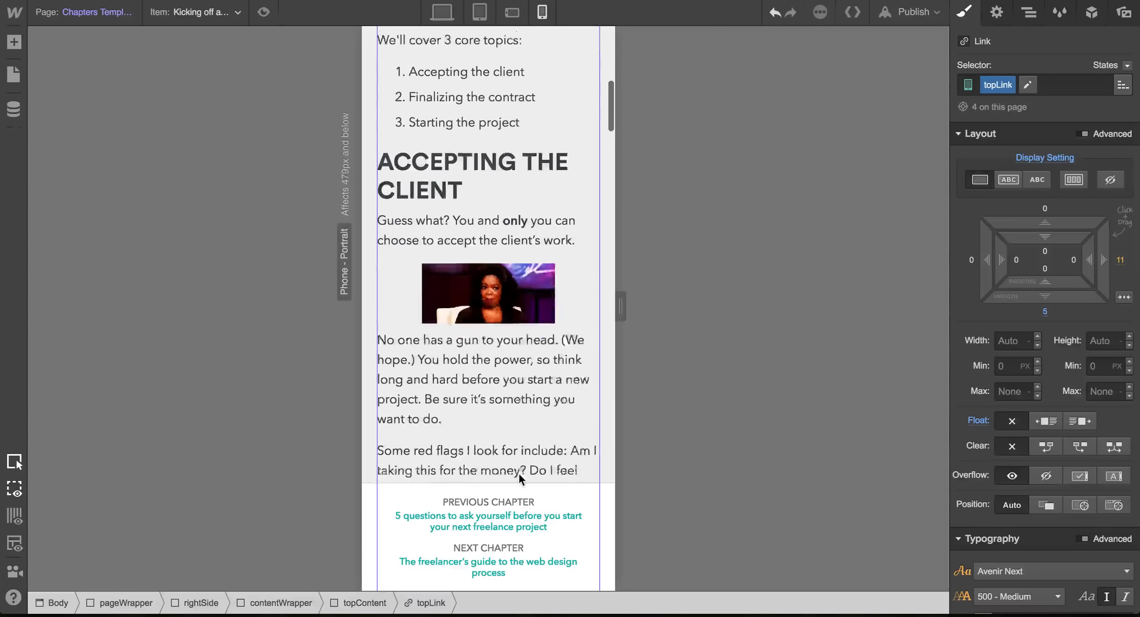
{"action": "left_click", "coordinate": [479, 491]}
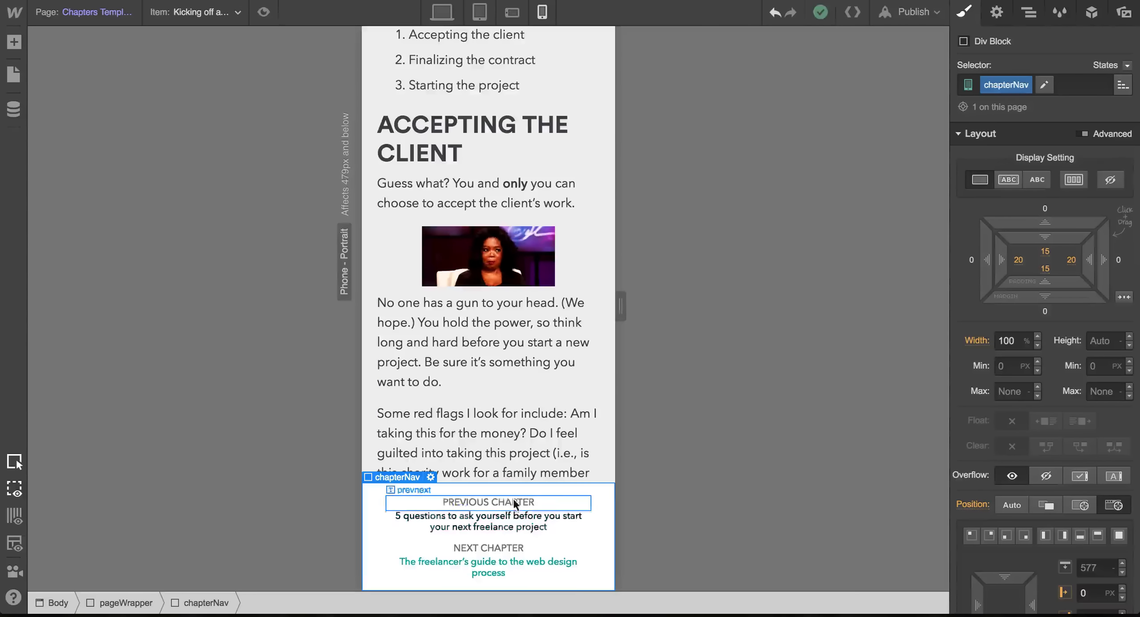
{"action": "left_click", "coordinate": [524, 517]}
{"action": "scroll", "coordinate": [1050, 421], "scroll_direction": "down", "scroll_amount": 3}
{"action": "scroll", "coordinate": [1049, 421], "scroll_direction": "down", "scroll_amount": 1}
{"action": "left_click", "coordinate": [1043, 371]}
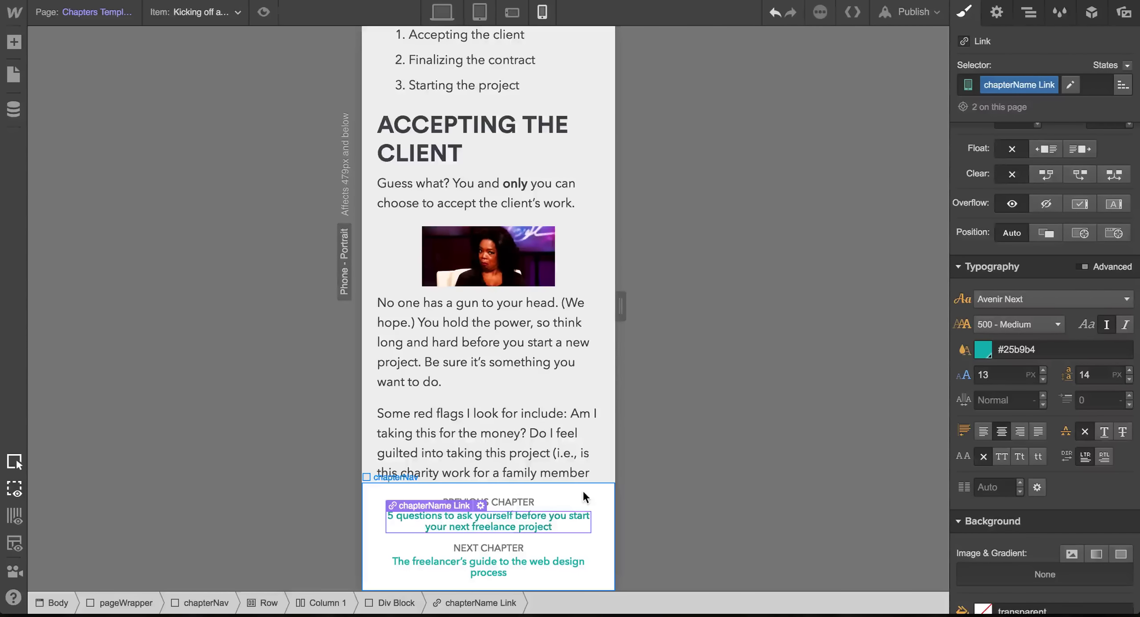
{"action": "left_click", "coordinate": [559, 494]}
{"action": "left_click", "coordinate": [537, 520]}
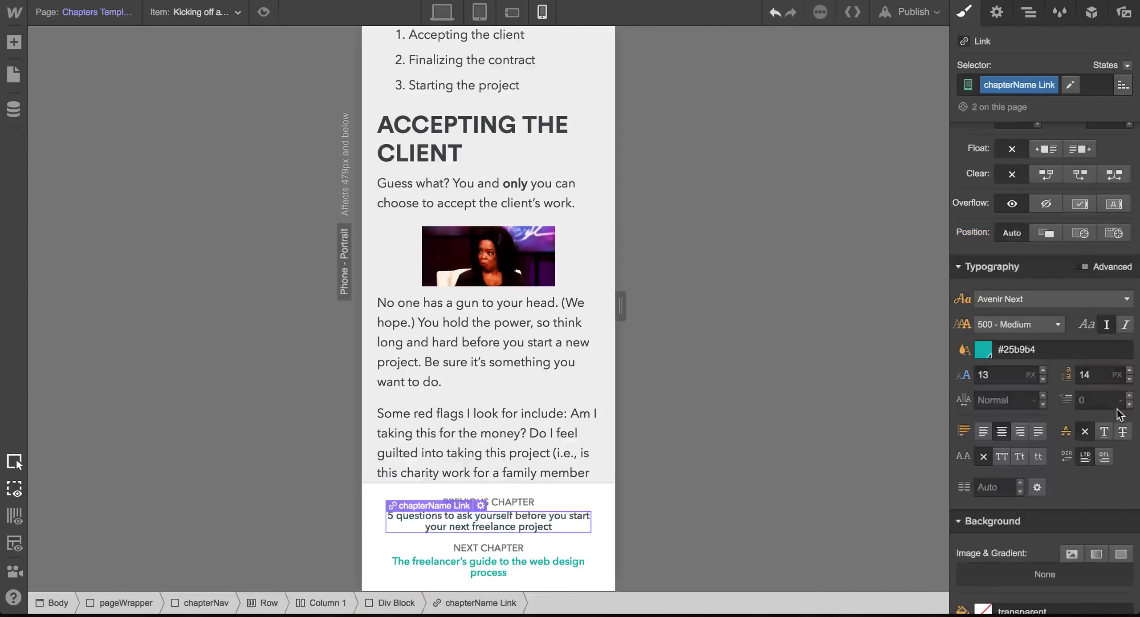
{"action": "left_click", "coordinate": [1130, 373]}
{"action": "left_click", "coordinate": [1131, 373]}
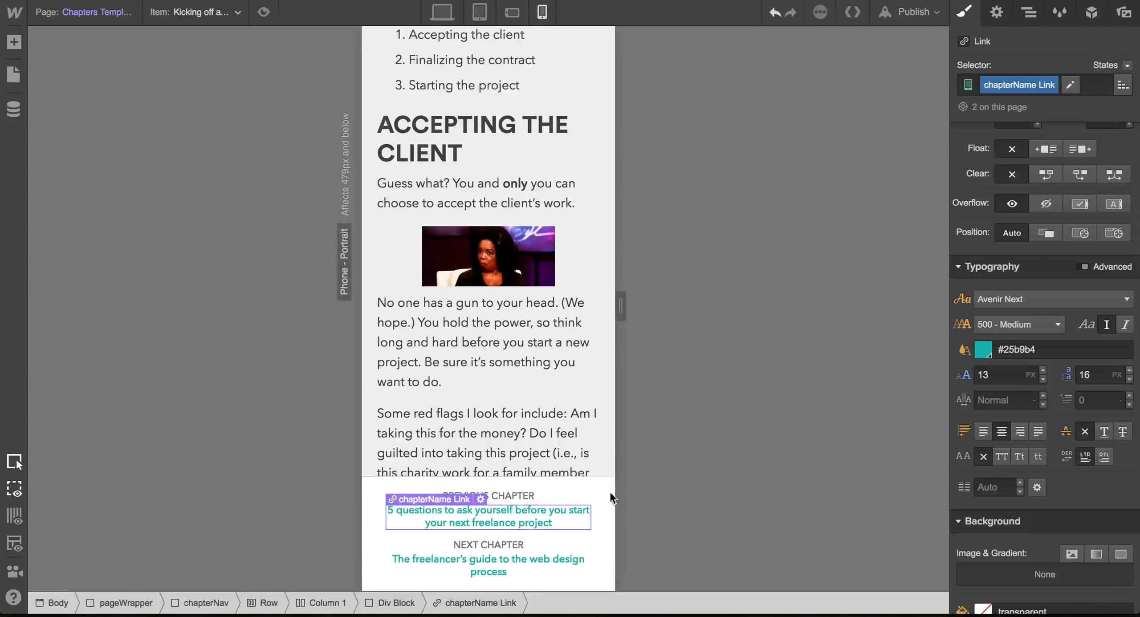
{"action": "scroll", "coordinate": [1084, 381], "scroll_direction": "up", "scroll_amount": 6}
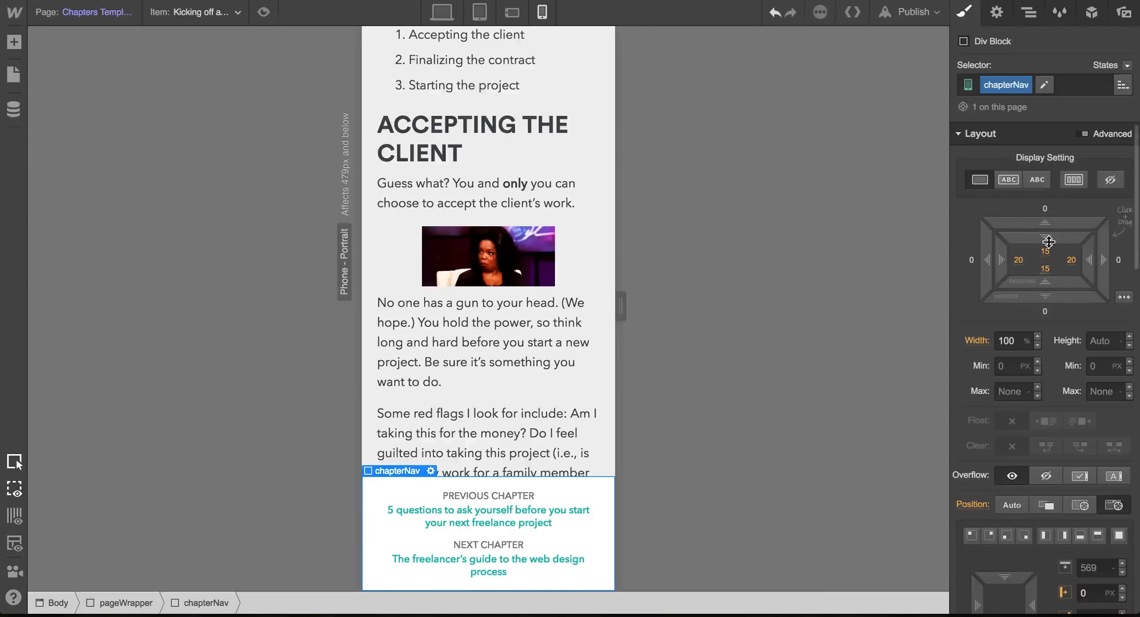
{"action": "left_click_drag", "start_coordinate": [1048, 238], "coordinate": [1047, 228]}
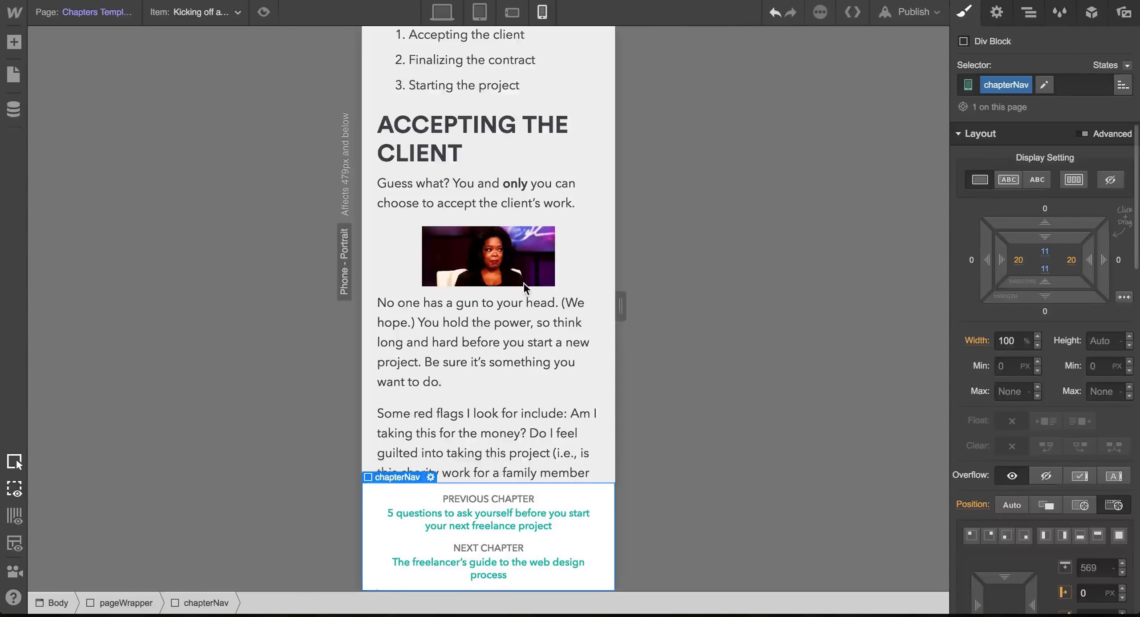
Preview the chapter page in phone portrait, phone landscape, tablet and desktop views, checking the phone and desktop layouts from top to bottom.
{"action": "scroll", "coordinate": [505, 362], "scroll_direction": "up", "scroll_amount": 3}
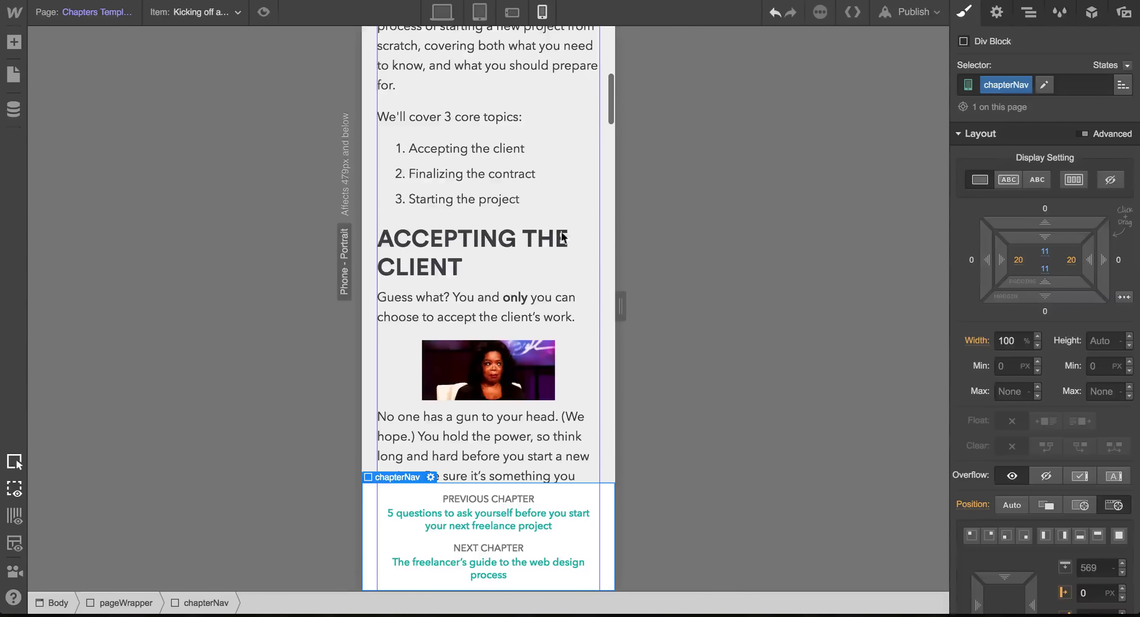
{"action": "scroll", "coordinate": [536, 82], "scroll_direction": "up", "scroll_amount": 8}
{"action": "scroll", "coordinate": [537, 82], "scroll_direction": "up", "scroll_amount": 3}
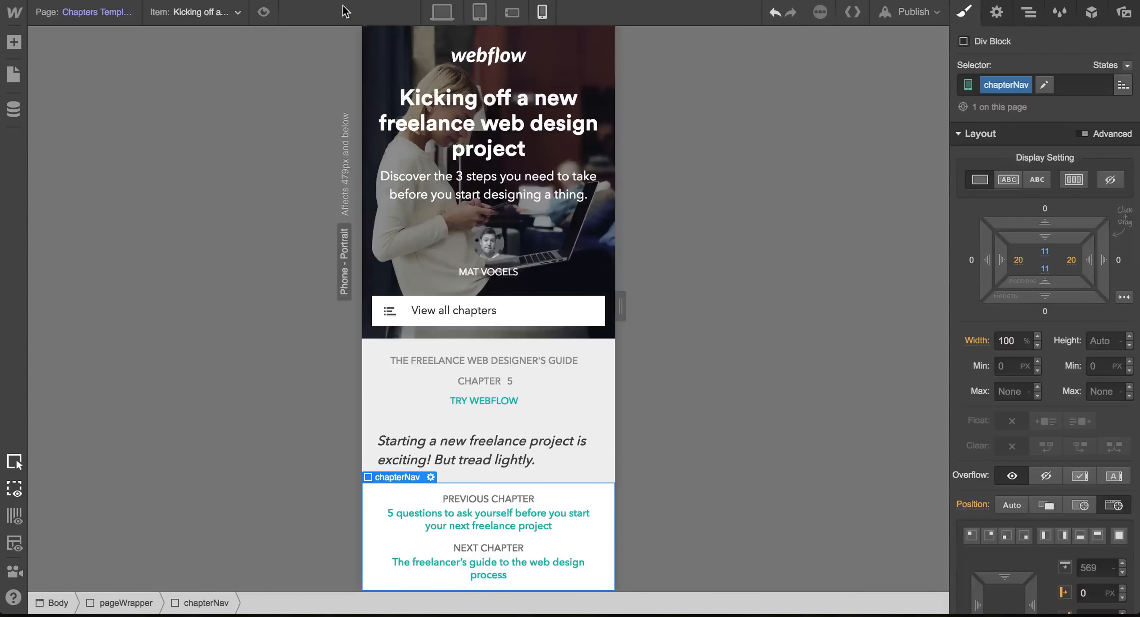
{"action": "left_click", "coordinate": [263, 12]}
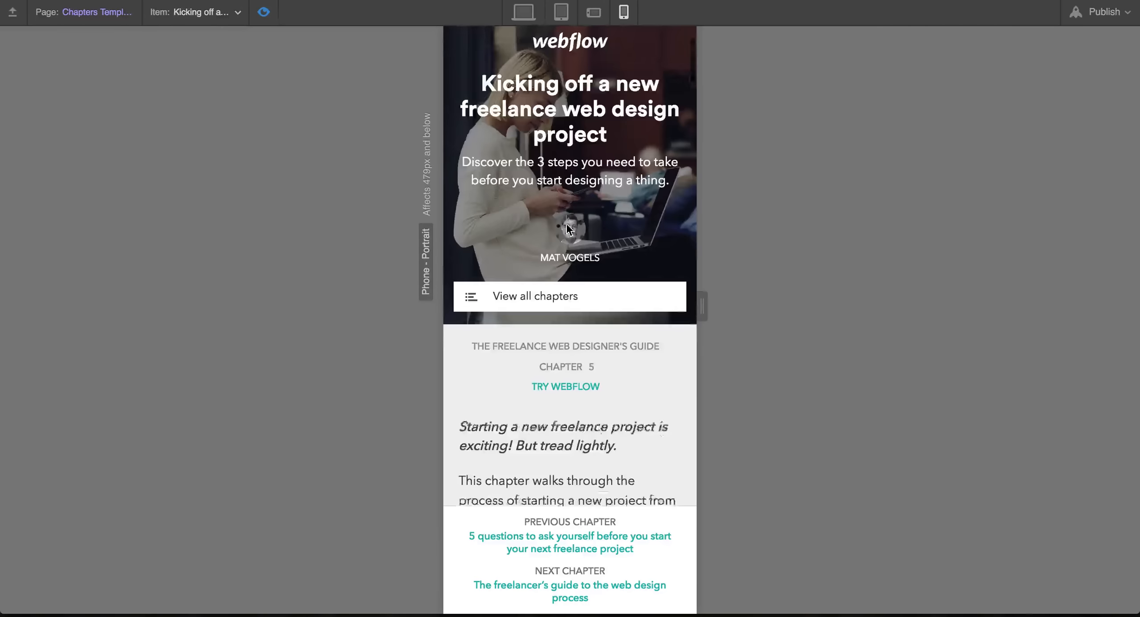
{"action": "scroll", "coordinate": [570, 249], "scroll_direction": "down", "scroll_amount": 15}
{"action": "scroll", "coordinate": [567, 225], "scroll_direction": "down", "scroll_amount": 5}
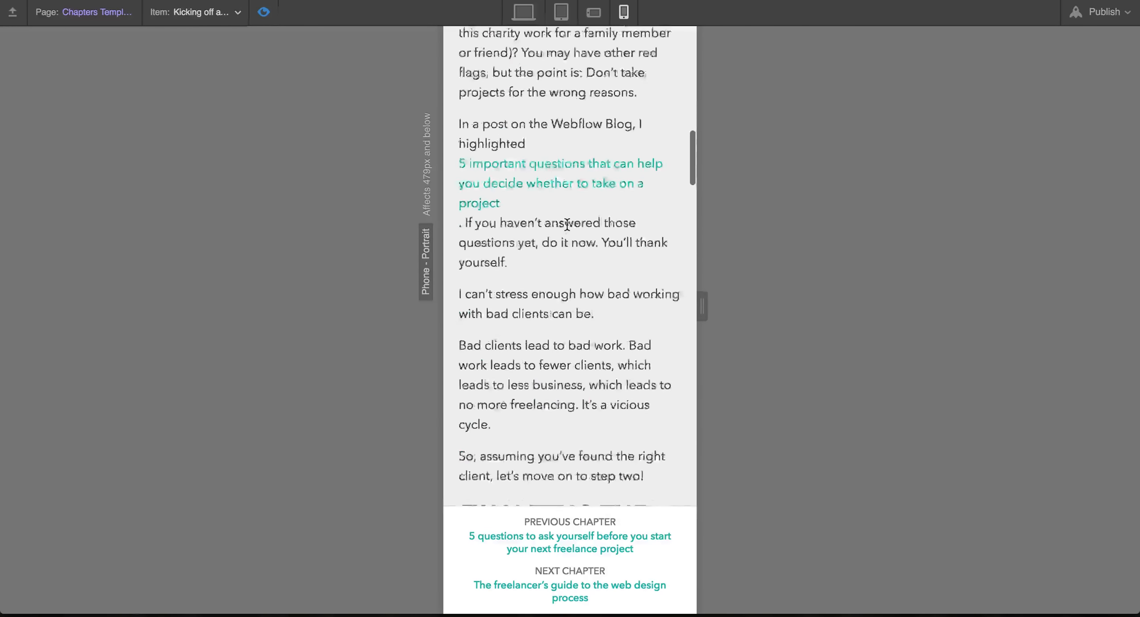
{"action": "scroll", "coordinate": [567, 224], "scroll_direction": "up", "scroll_amount": 15}
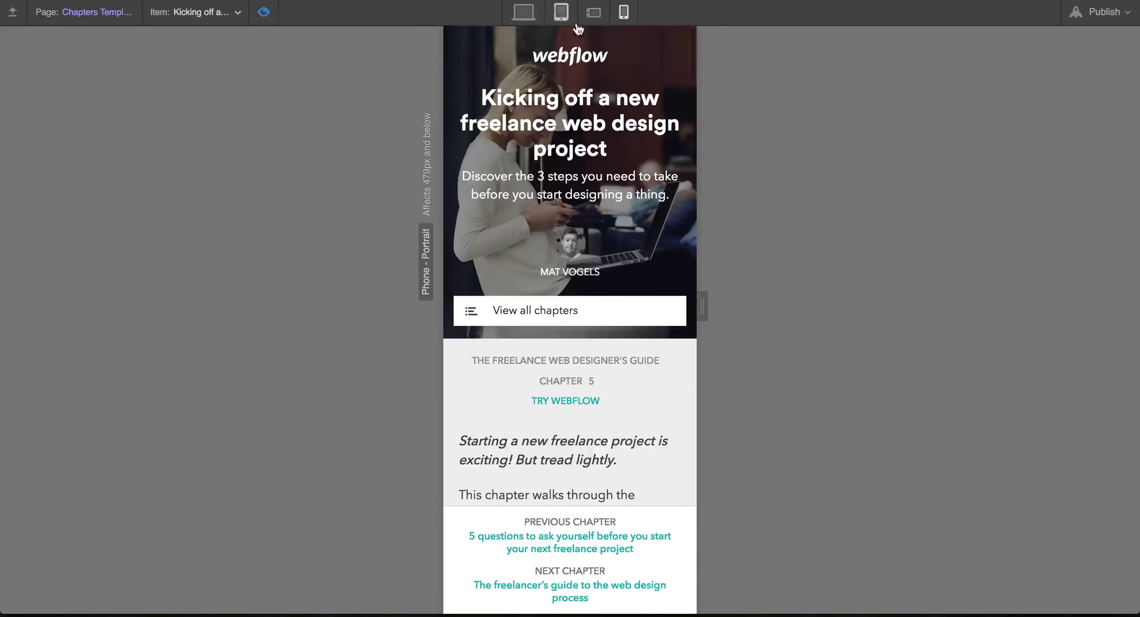
{"action": "left_click", "coordinate": [593, 12]}
{"action": "left_click", "coordinate": [561, 12]}
{"action": "left_click", "coordinate": [524, 12]}
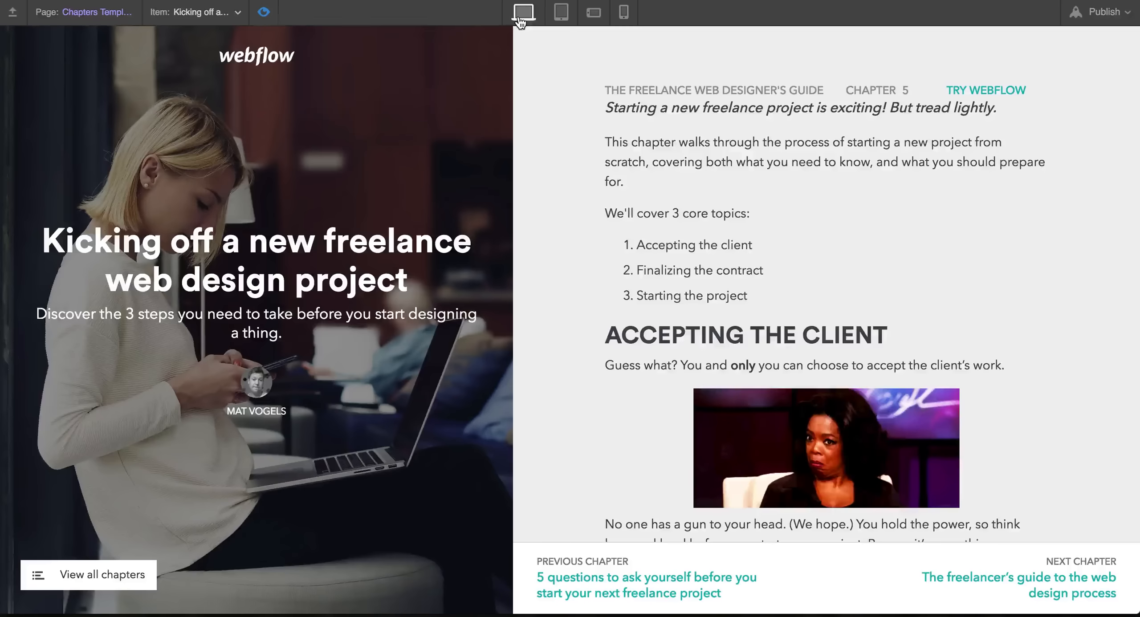
{"action": "scroll", "coordinate": [628, 260], "scroll_direction": "down", "scroll_amount": 15}
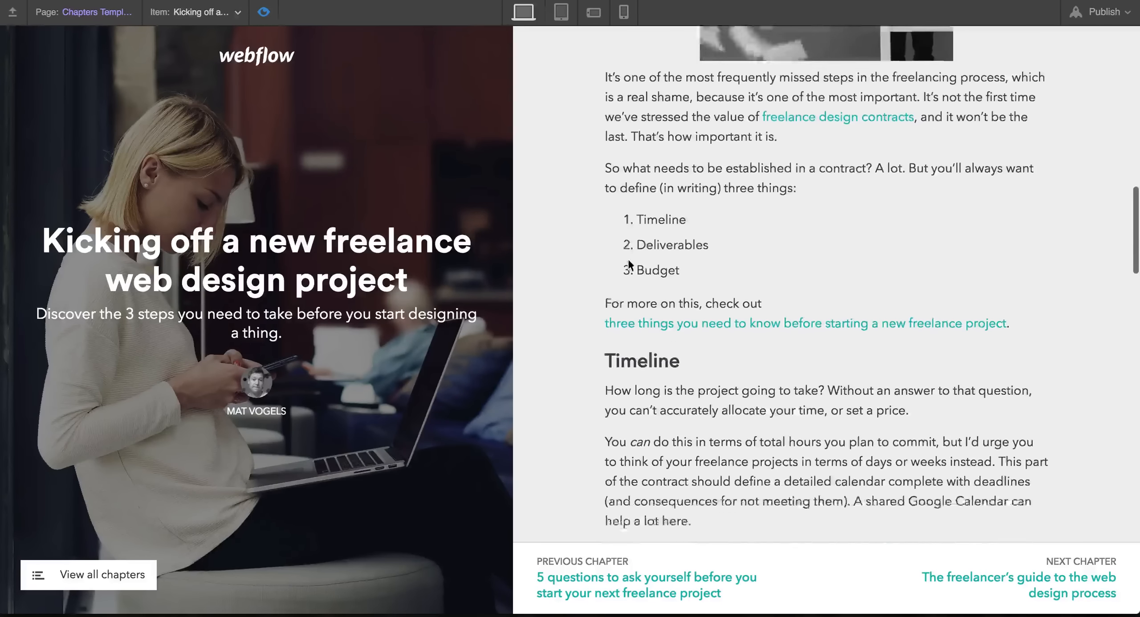
{"action": "scroll", "coordinate": [628, 262], "scroll_direction": "up", "scroll_amount": 15}
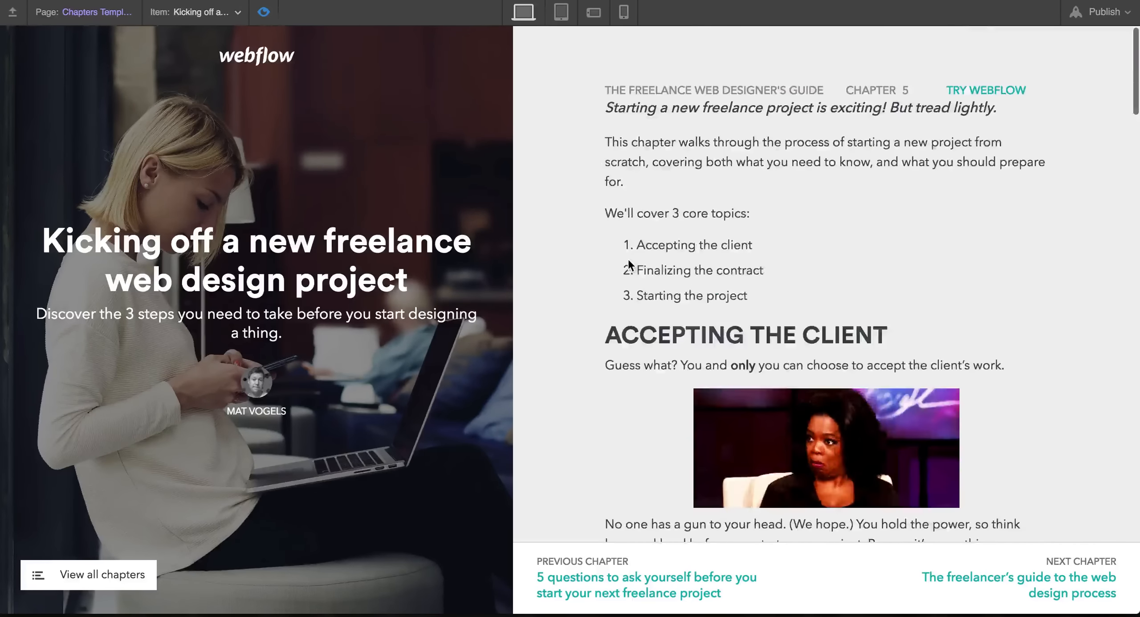
{"action": "left_click", "coordinate": [265, 13]}
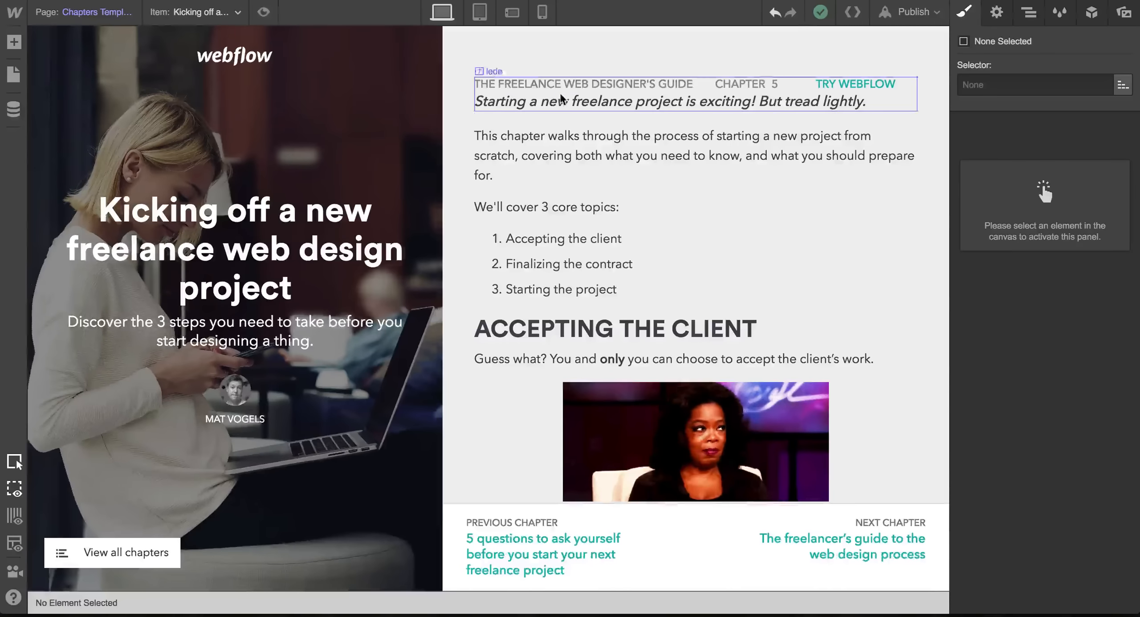
Give the topContent block in the desktop view a block display and a 30 px bottom margin.
{"action": "left_click", "coordinate": [730, 99]}
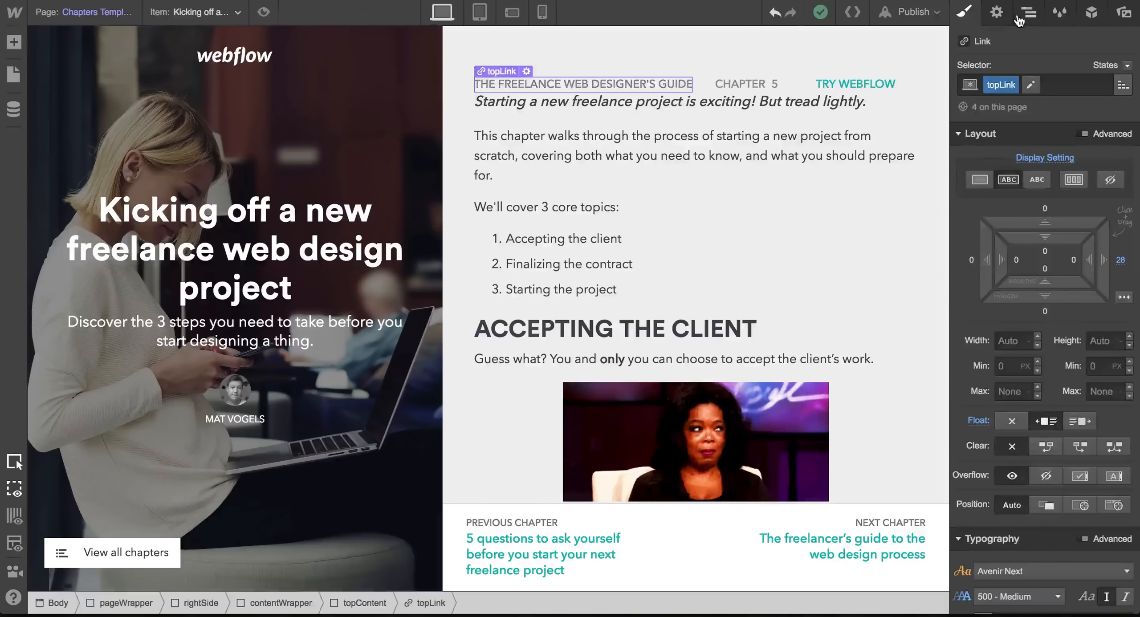
{"action": "left_click", "coordinate": [1029, 12]}
{"action": "left_click", "coordinate": [998, 184]}
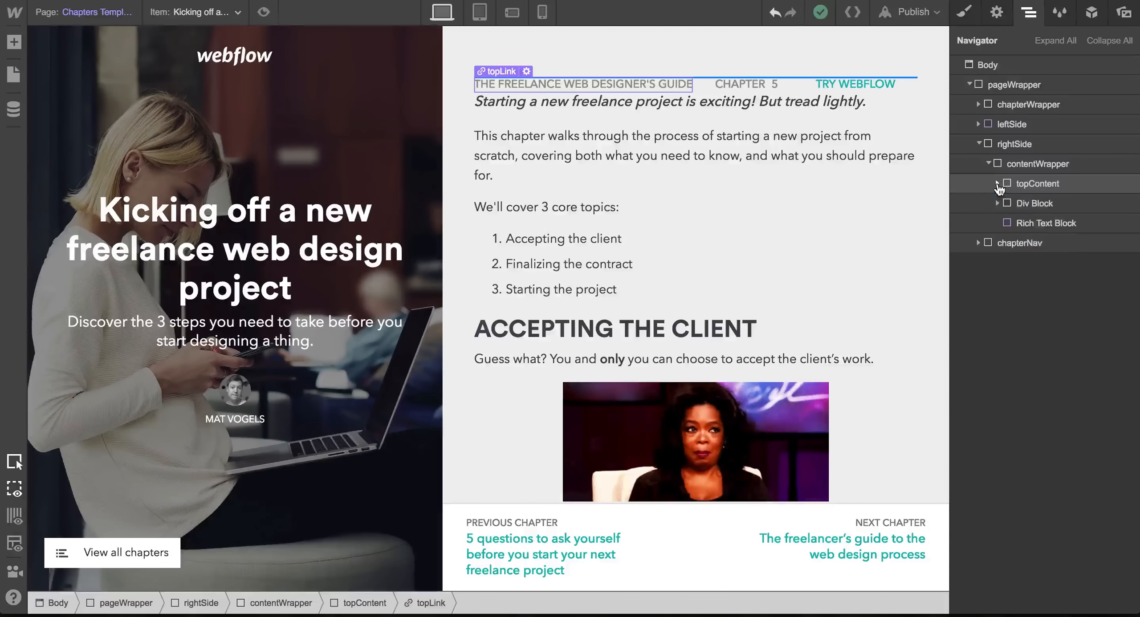
{"action": "left_click", "coordinate": [1028, 184]}
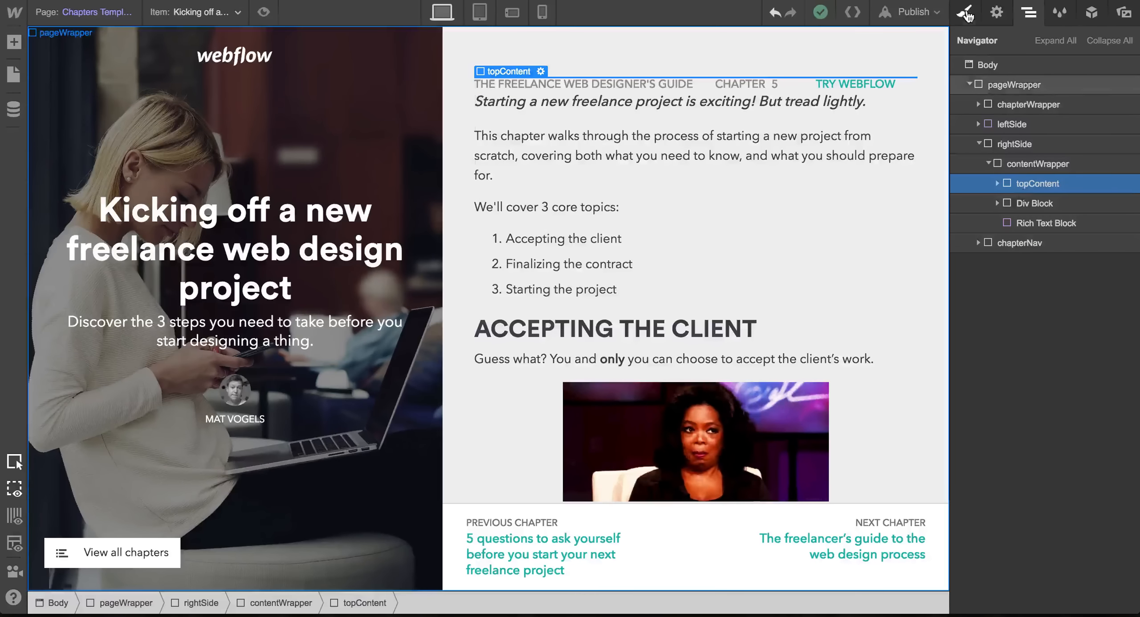
{"action": "left_click", "coordinate": [966, 14]}
{"action": "left_click_drag", "start_coordinate": [1045, 311], "coordinate": [1046, 312]}
{"action": "left_click", "coordinate": [1009, 185]}
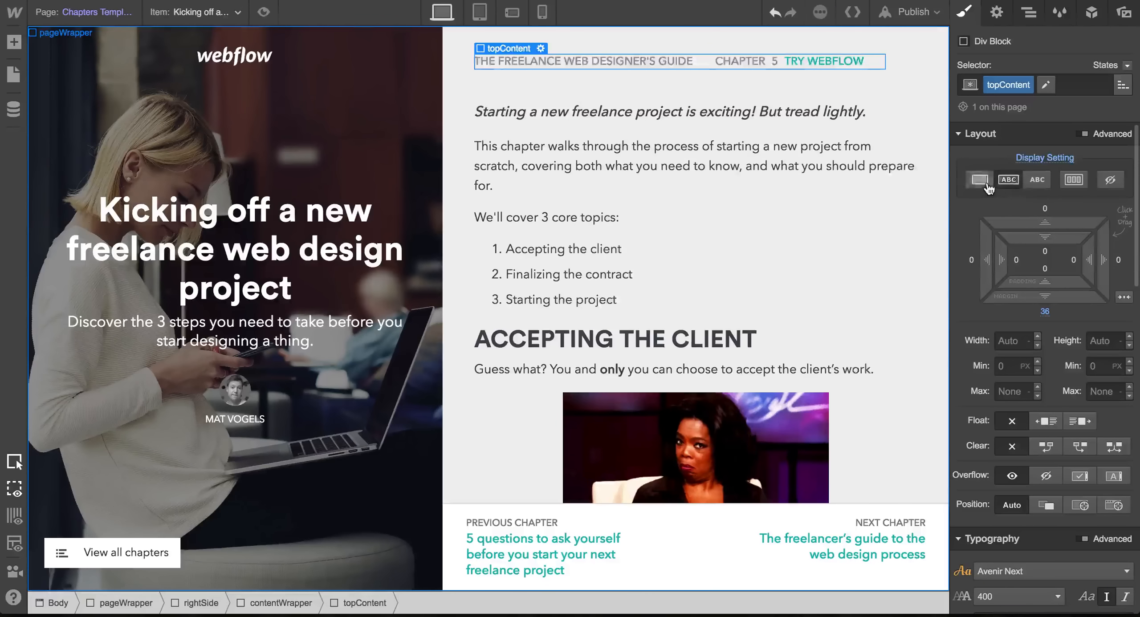
{"action": "left_click", "coordinate": [982, 185]}
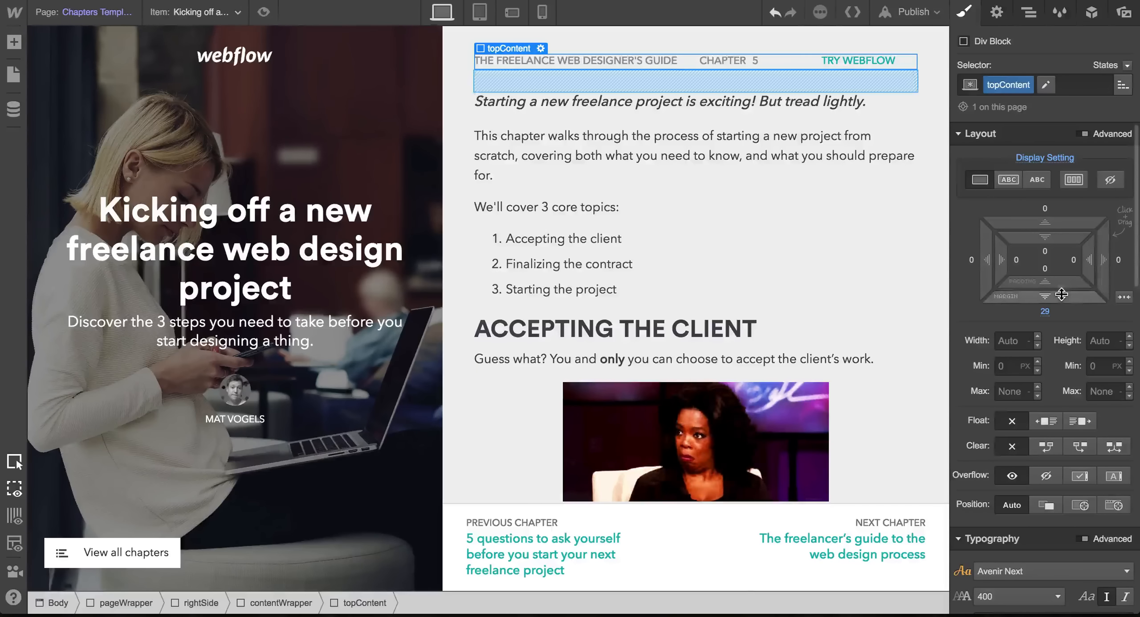
{"action": "left_click_drag", "start_coordinate": [1062, 294], "coordinate": [1062, 296]}
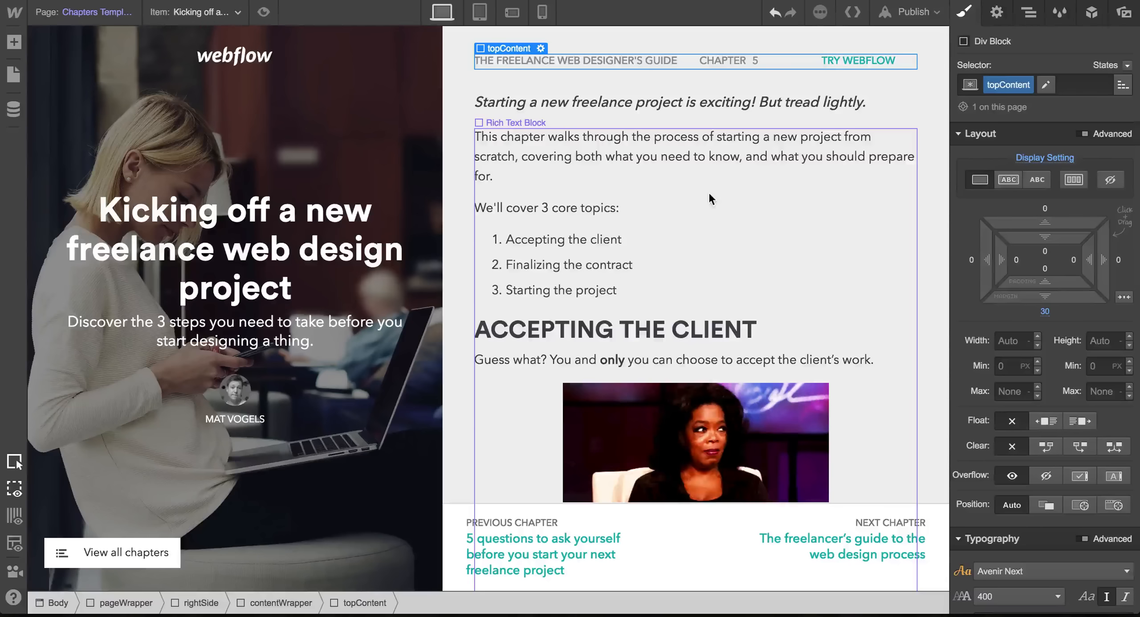
Check the template with the chapters Building high-performing websites, UI design essentials, Web typography 101 and 21 must-have tools.
{"action": "left_click", "coordinate": [914, 121]}
{"action": "scroll", "coordinate": [914, 120], "scroll_direction": "down", "scroll_amount": 10}
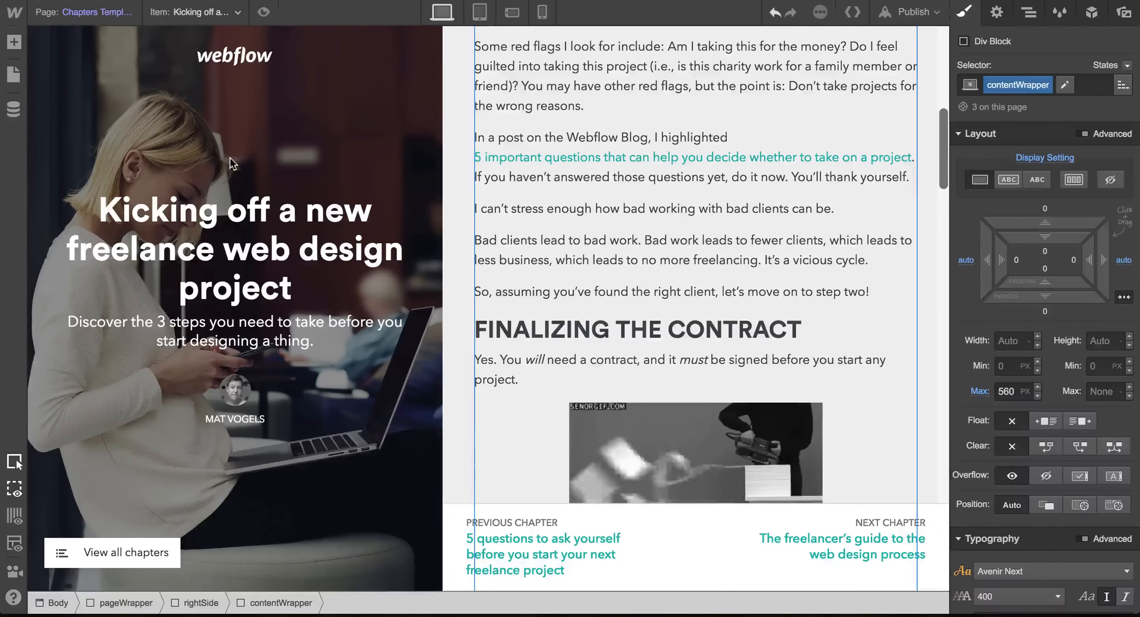
{"action": "left_click", "coordinate": [199, 17]}
{"action": "left_click", "coordinate": [203, 116]}
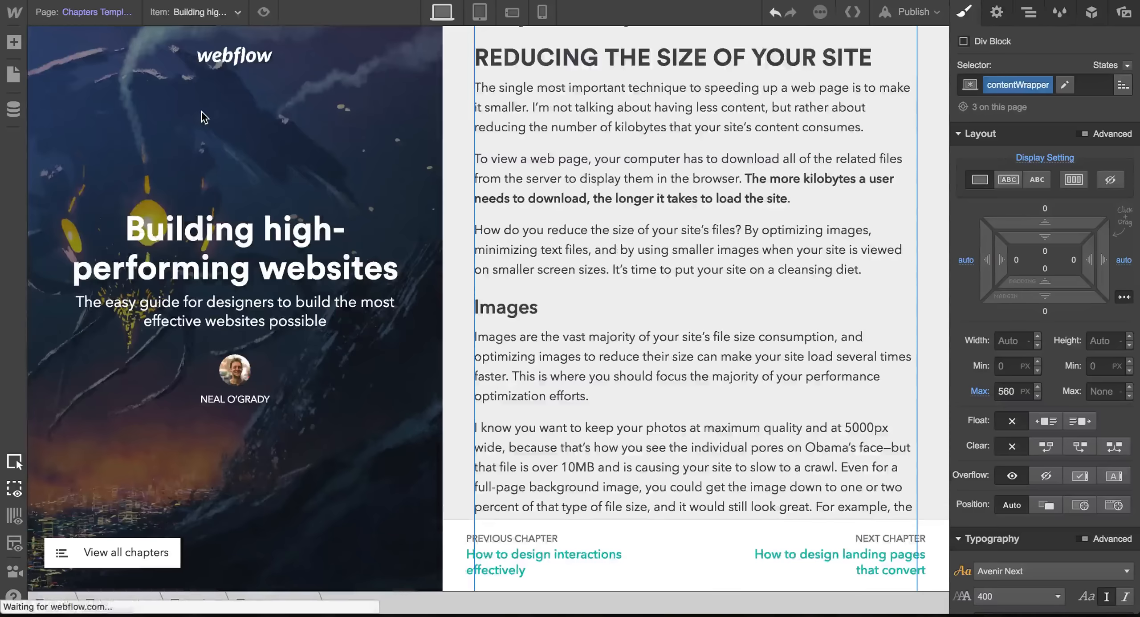
{"action": "left_click", "coordinate": [199, 12]}
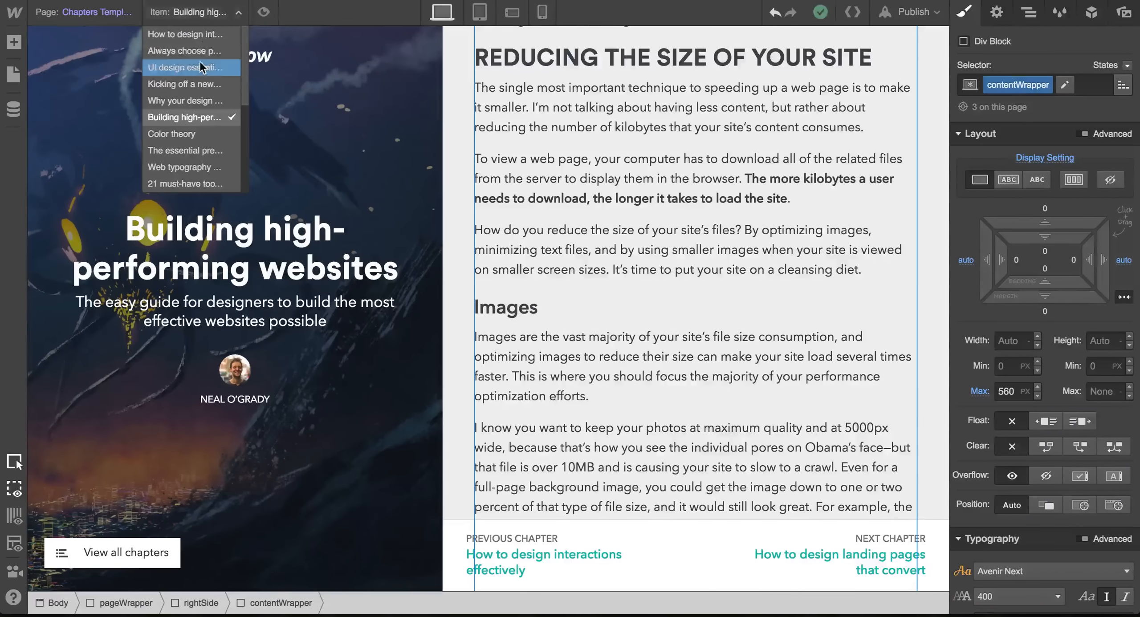
{"action": "left_click", "coordinate": [201, 66]}
{"action": "left_click", "coordinate": [204, 18]}
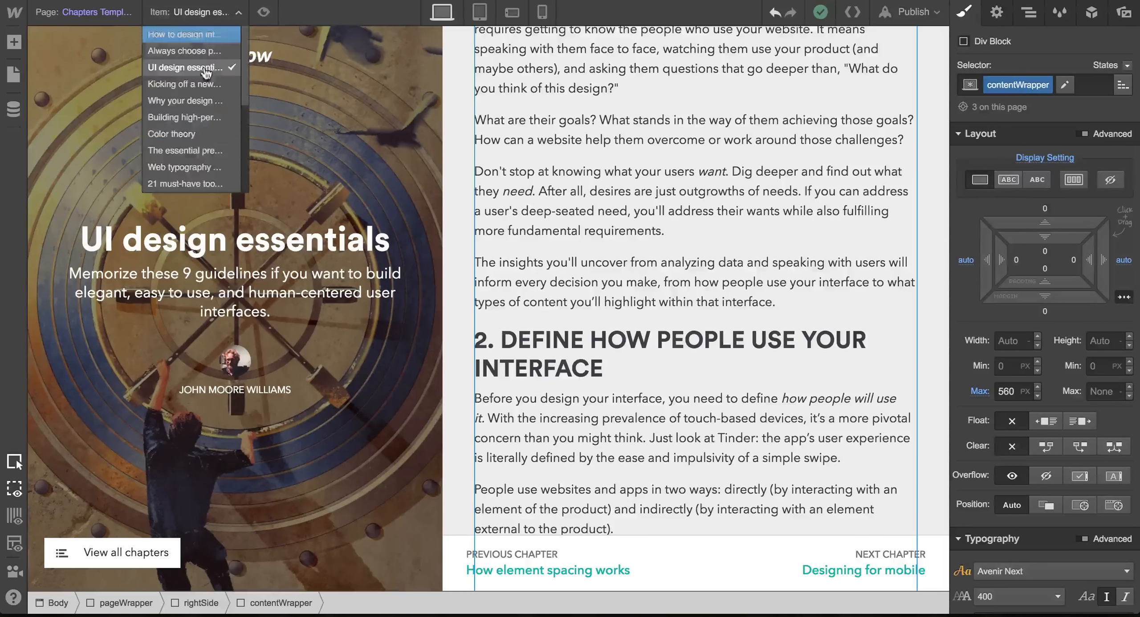
{"action": "left_click", "coordinate": [199, 160]}
{"action": "left_click", "coordinate": [198, 14]}
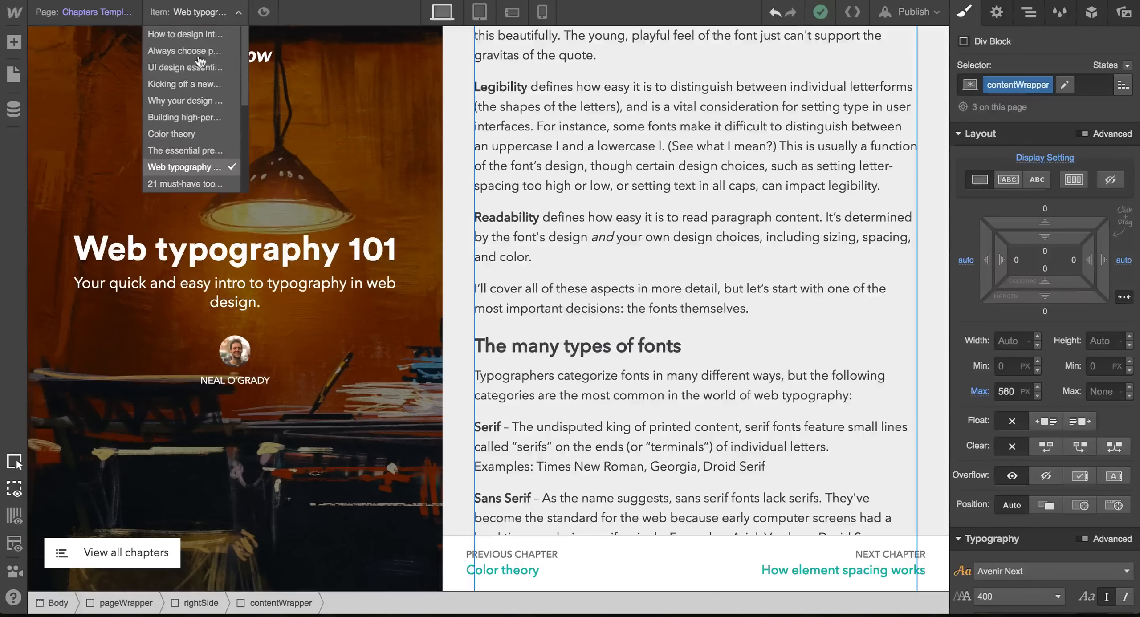
{"action": "left_click", "coordinate": [192, 185]}
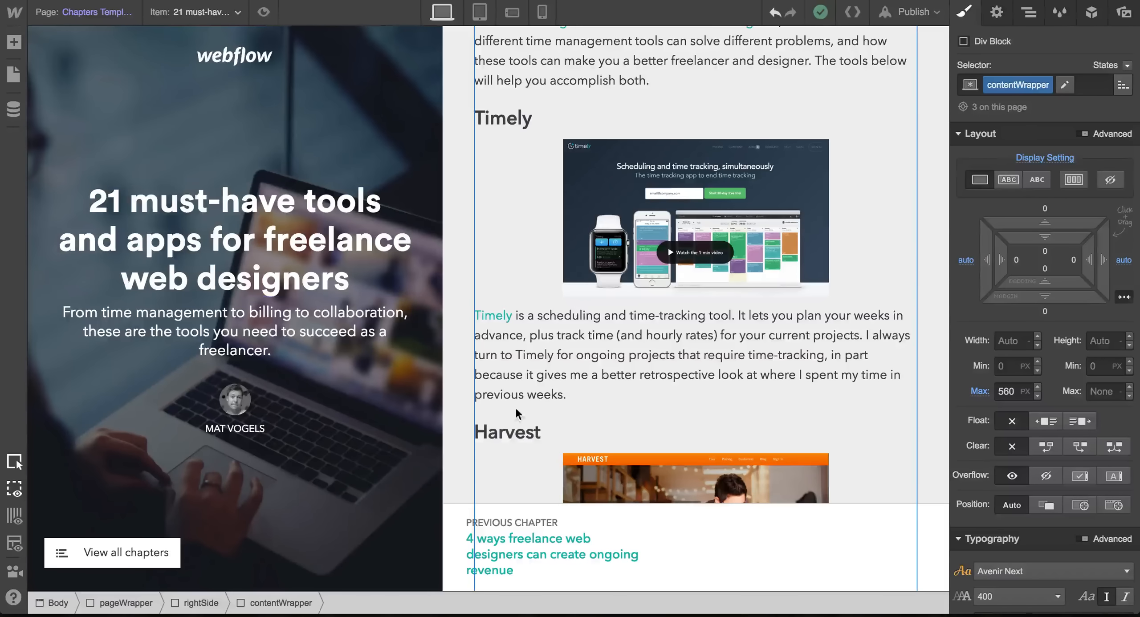
Set the chapterName Link in the desktop chapter navigation to 14 px text with a 17 px line height.
{"action": "left_click", "coordinate": [630, 541]}
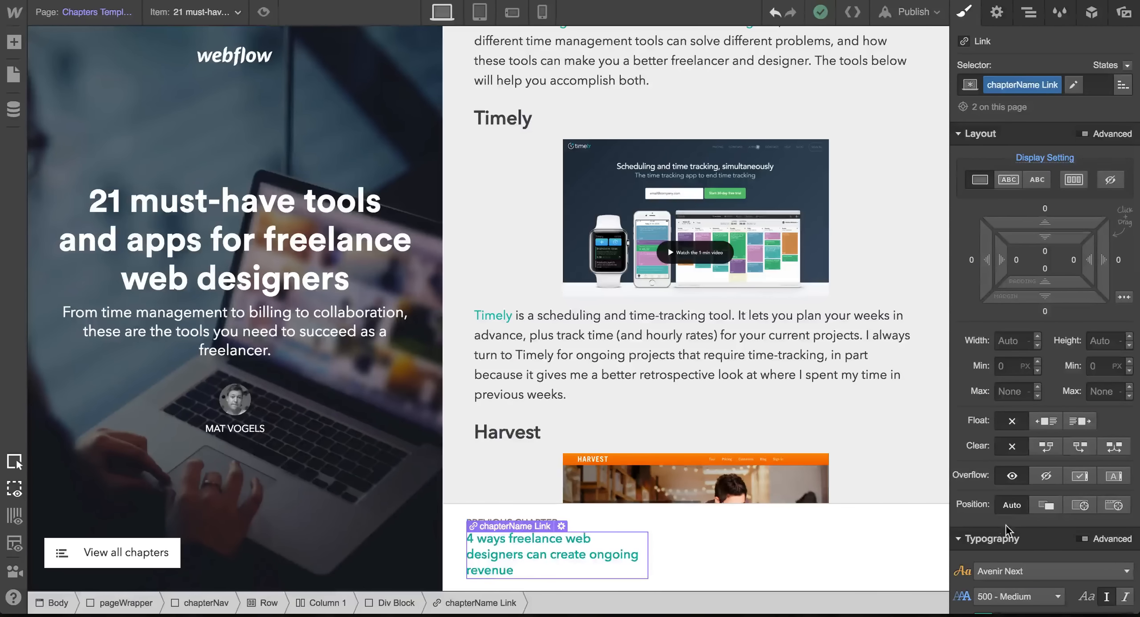
{"action": "scroll", "coordinate": [1006, 536], "scroll_direction": "down", "scroll_amount": 4}
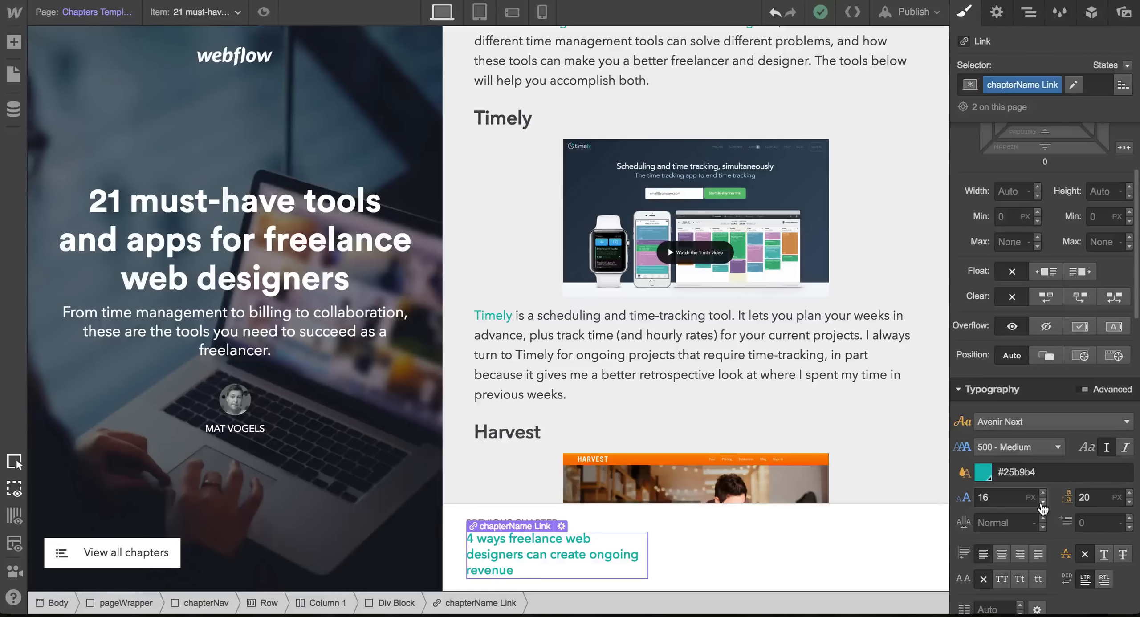
{"action": "left_click", "coordinate": [1043, 502]}
{"action": "left_click", "coordinate": [1043, 502]}
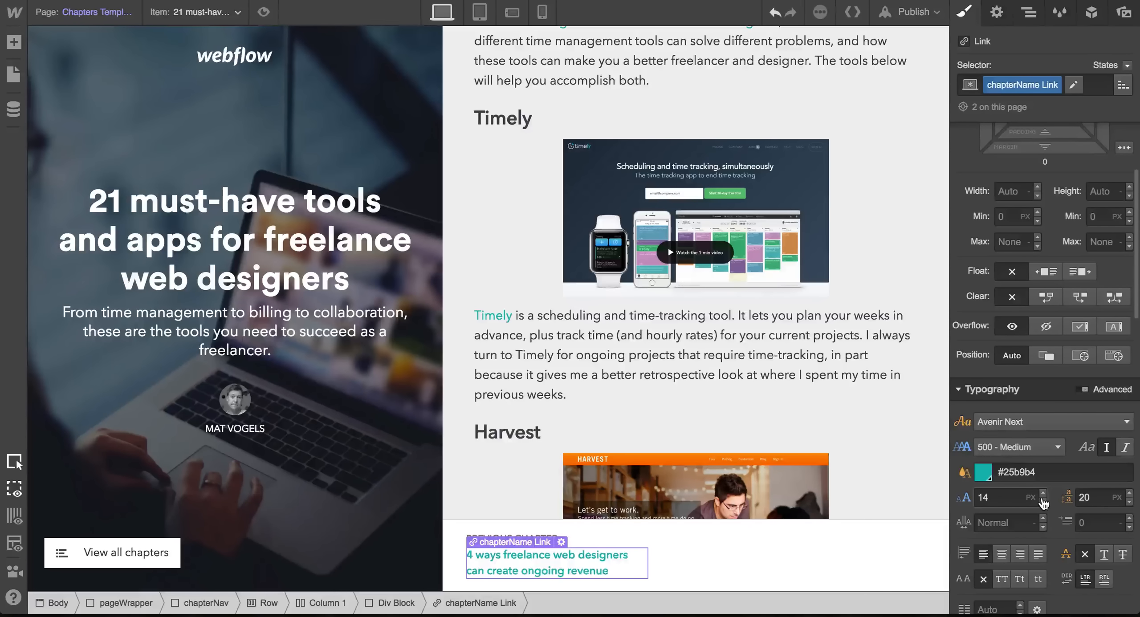
{"action": "left_click", "coordinate": [1130, 502]}
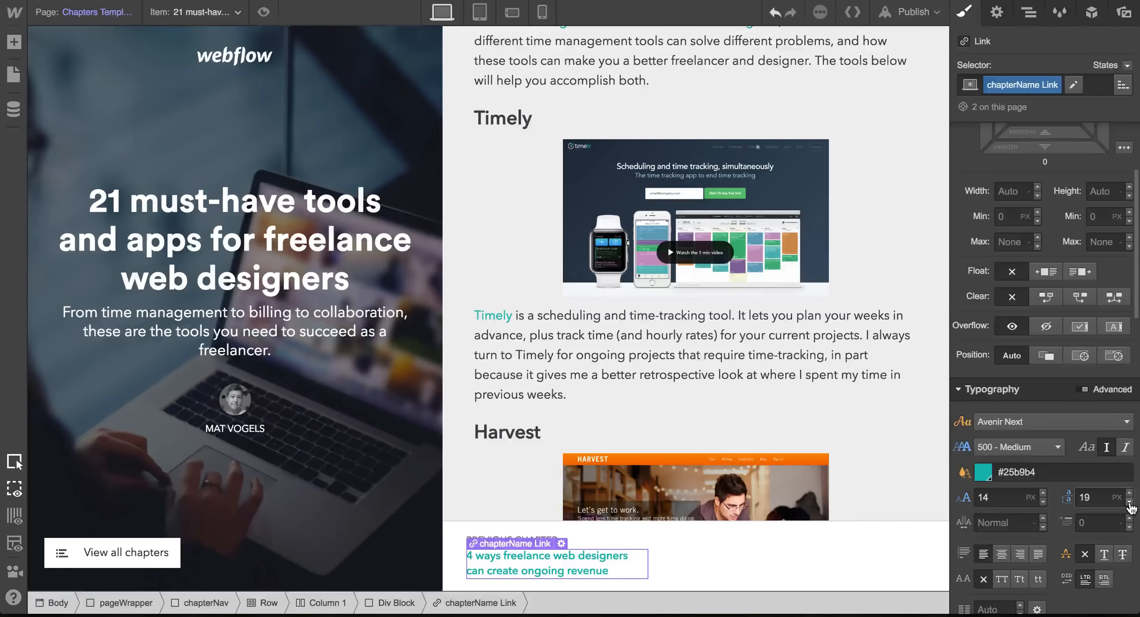
{"action": "left_click", "coordinate": [1130, 503]}
{"action": "left_click", "coordinate": [1130, 502]}
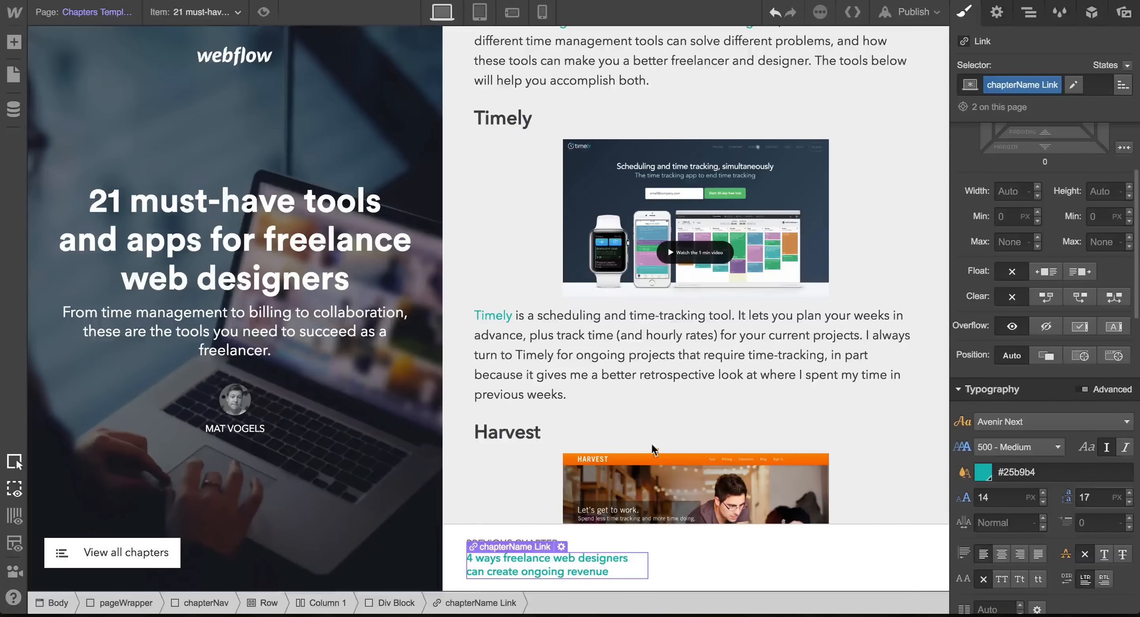
Switch the template to the chapter Kicking off a new freelance web design project and reduce chapterName Link's text size to 13 px.
{"action": "left_click", "coordinate": [615, 530]}
{"action": "left_click", "coordinate": [205, 10]}
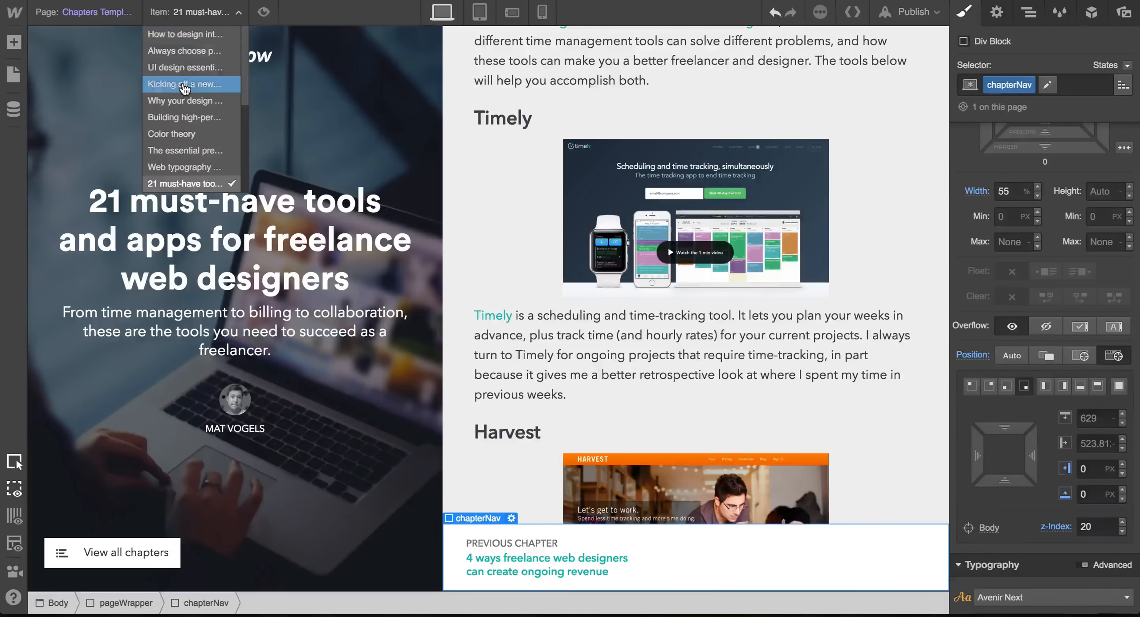
{"action": "left_click", "coordinate": [196, 82]}
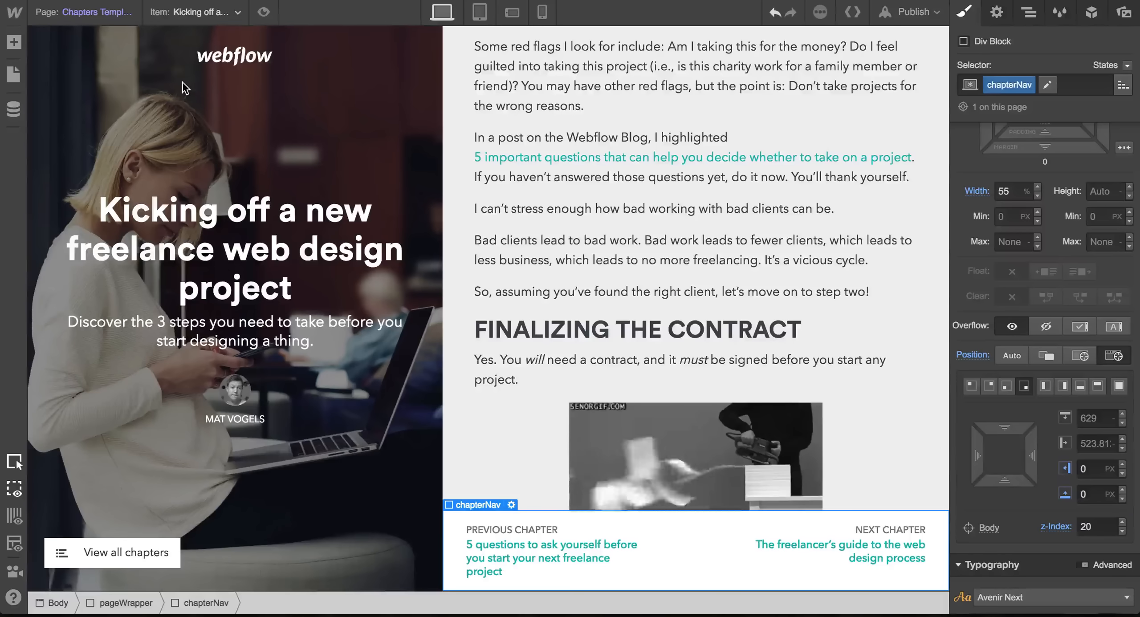
{"action": "left_click", "coordinate": [541, 568]}
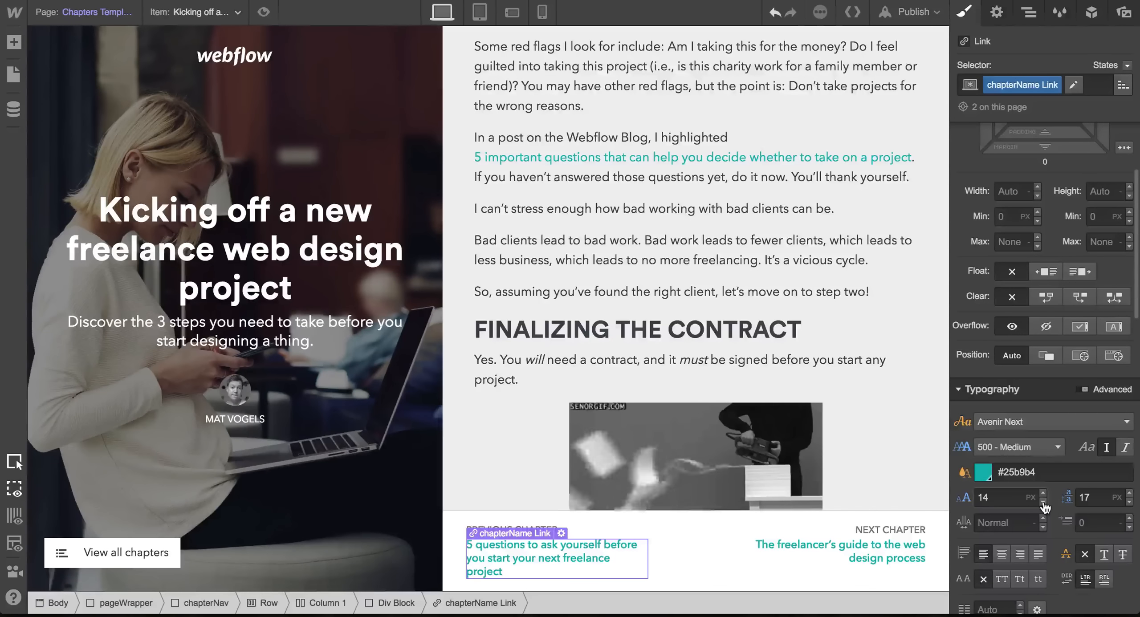
{"action": "left_click", "coordinate": [1042, 502]}
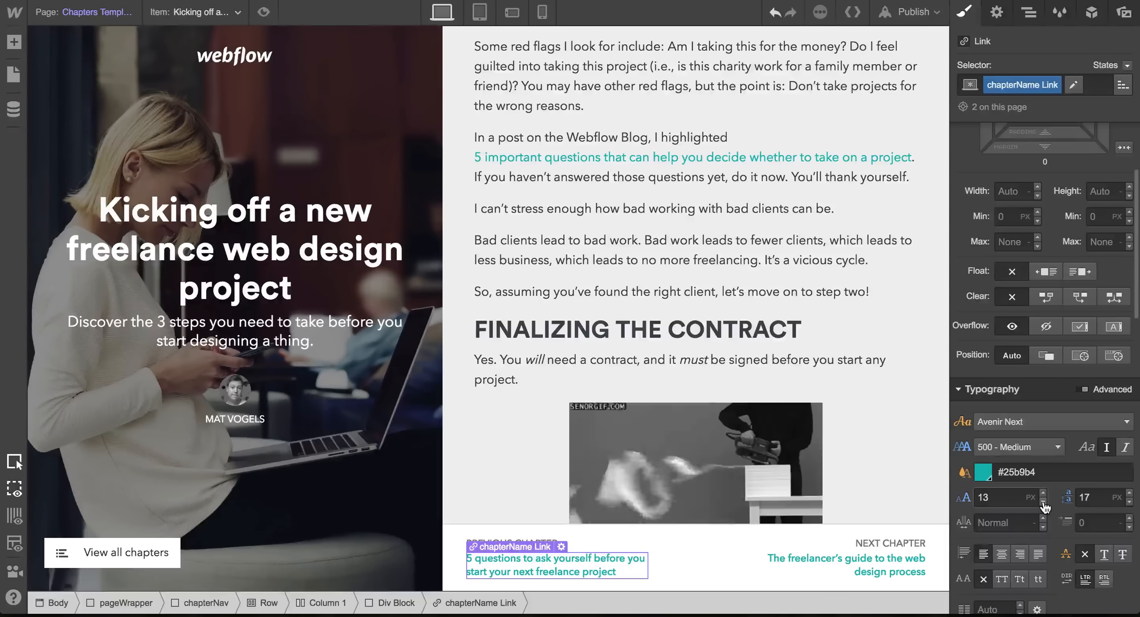
{"action": "left_click", "coordinate": [834, 419]}
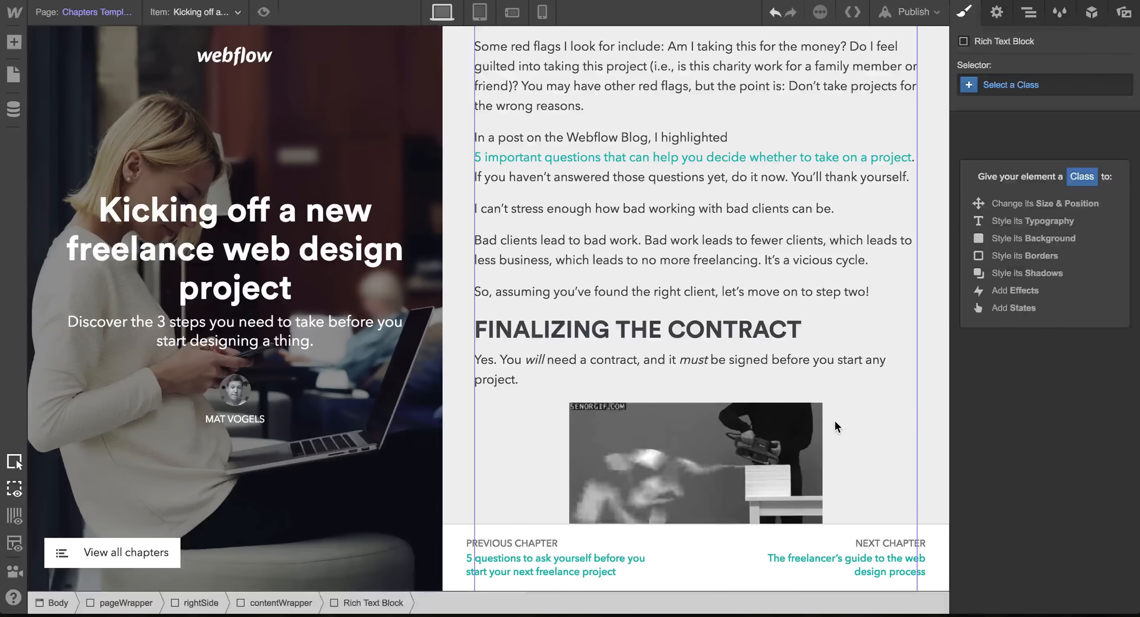
{"action": "left_click", "coordinate": [854, 564]}
{"action": "left_click", "coordinate": [593, 570]}
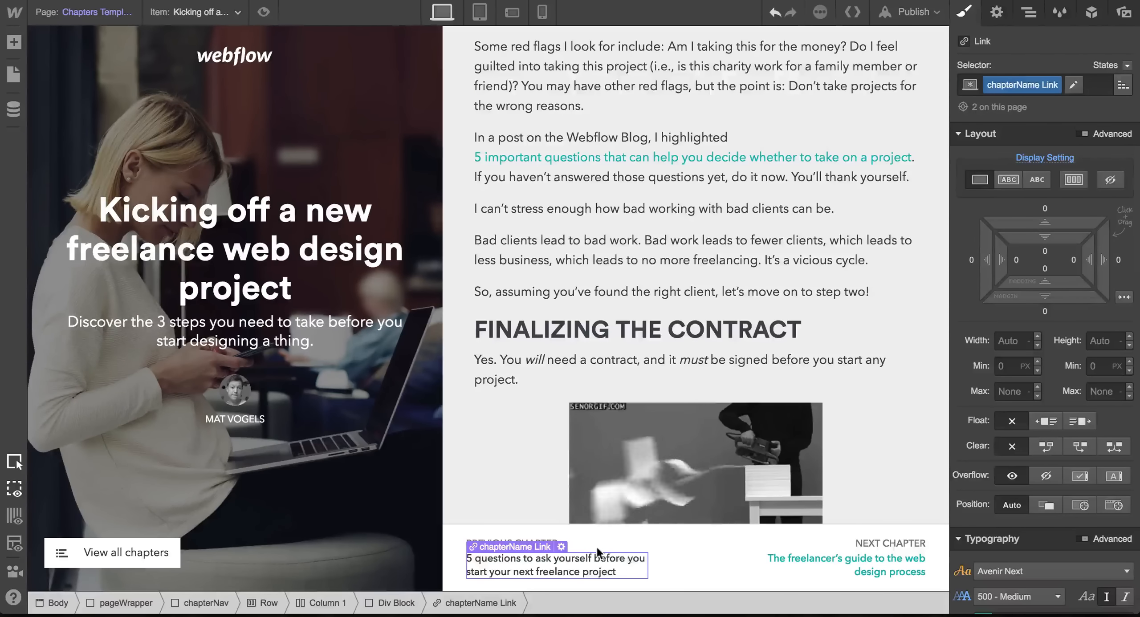
Preview the desktop chapter page, checking the scrolling content and opening and closing the list of all chapters.
{"action": "left_click", "coordinate": [263, 13]}
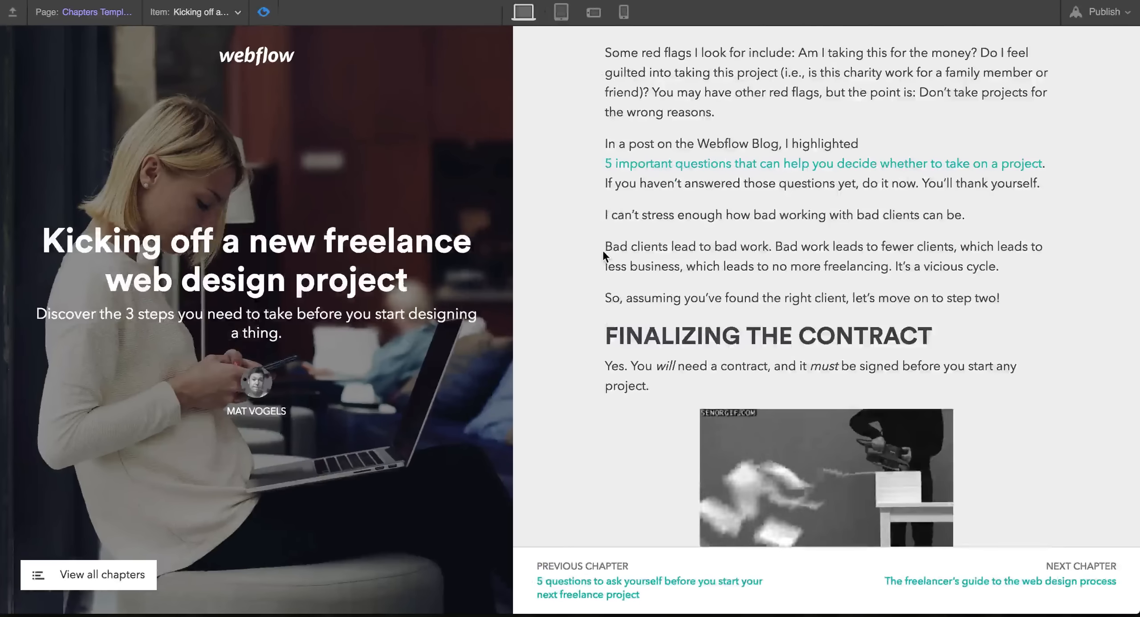
{"action": "scroll", "coordinate": [602, 251], "scroll_direction": "down", "scroll_amount": 10}
{"action": "scroll", "coordinate": [602, 251], "scroll_direction": "up", "scroll_amount": 15}
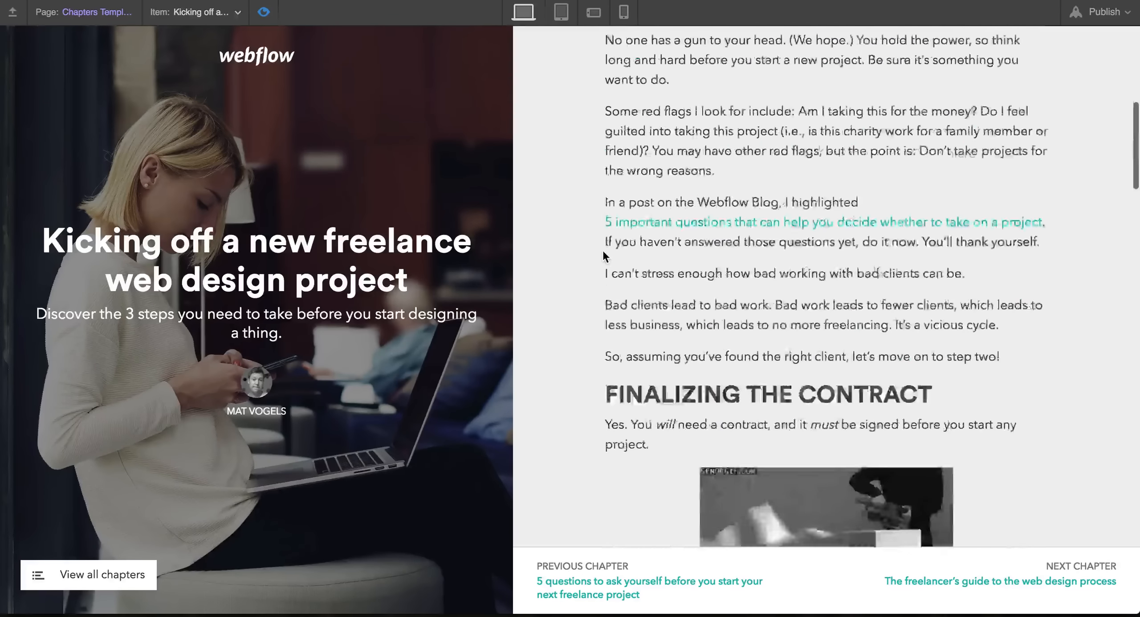
{"action": "left_click", "coordinate": [111, 574]}
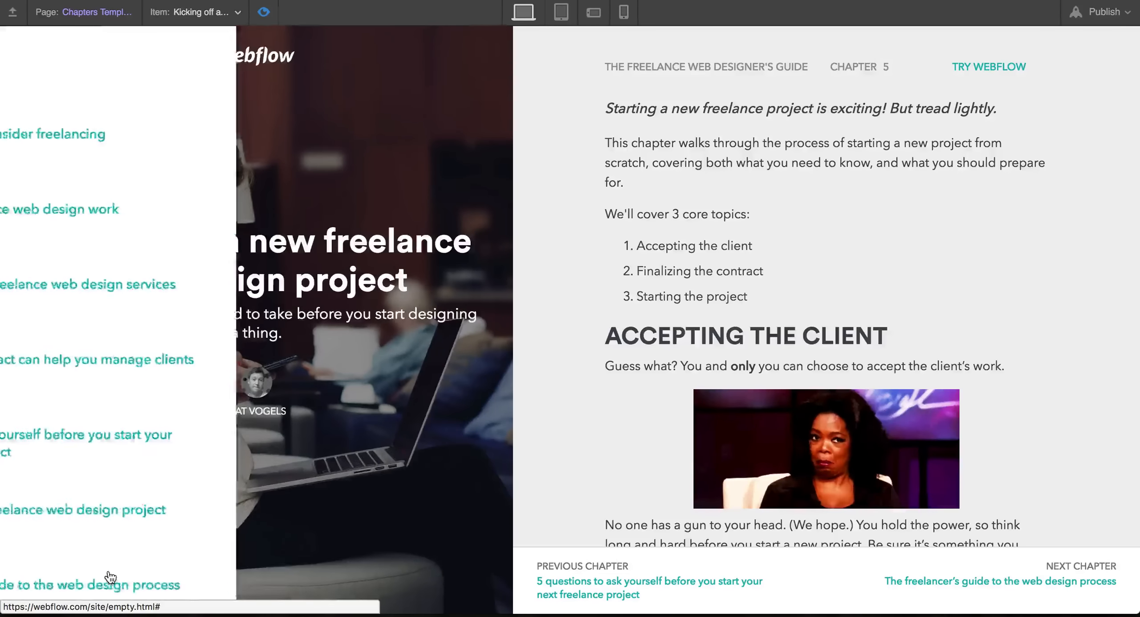
{"action": "left_click", "coordinate": [87, 66]}
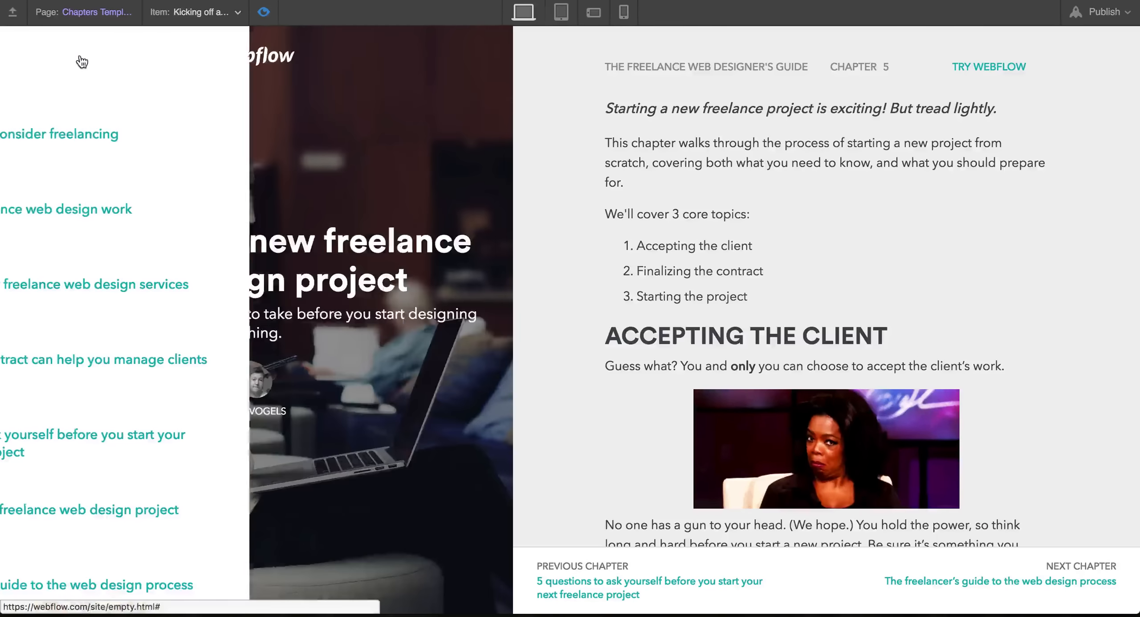
{"action": "left_click", "coordinate": [264, 13]}
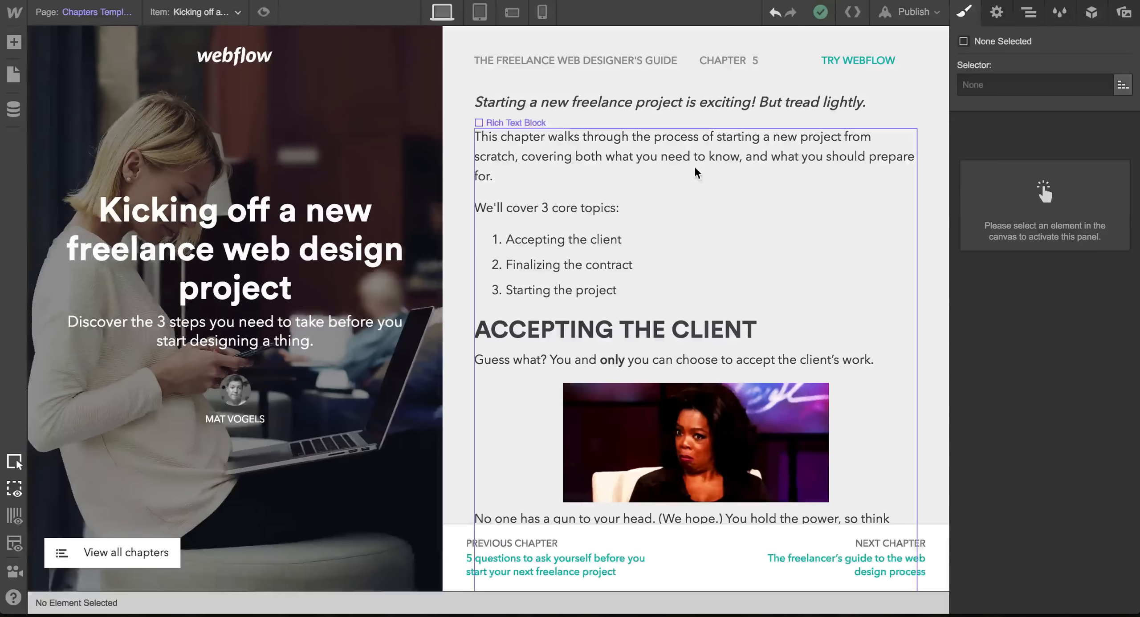
{"action": "left_click", "coordinate": [450, 161]}
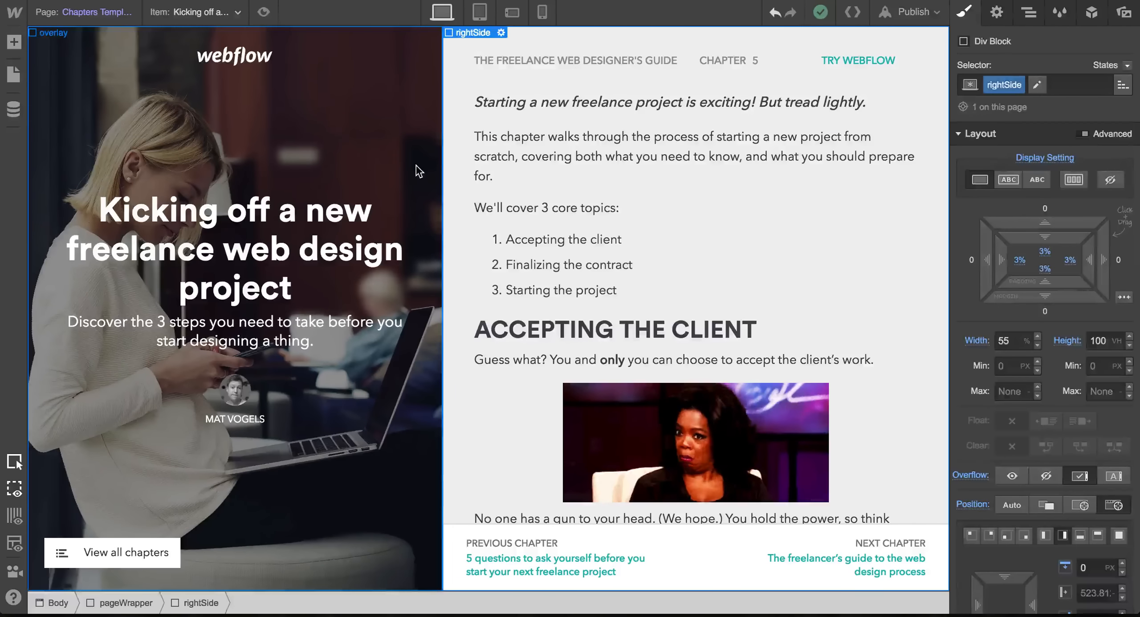
{"action": "left_click", "coordinate": [417, 169]}
{"action": "left_click", "coordinate": [463, 166]}
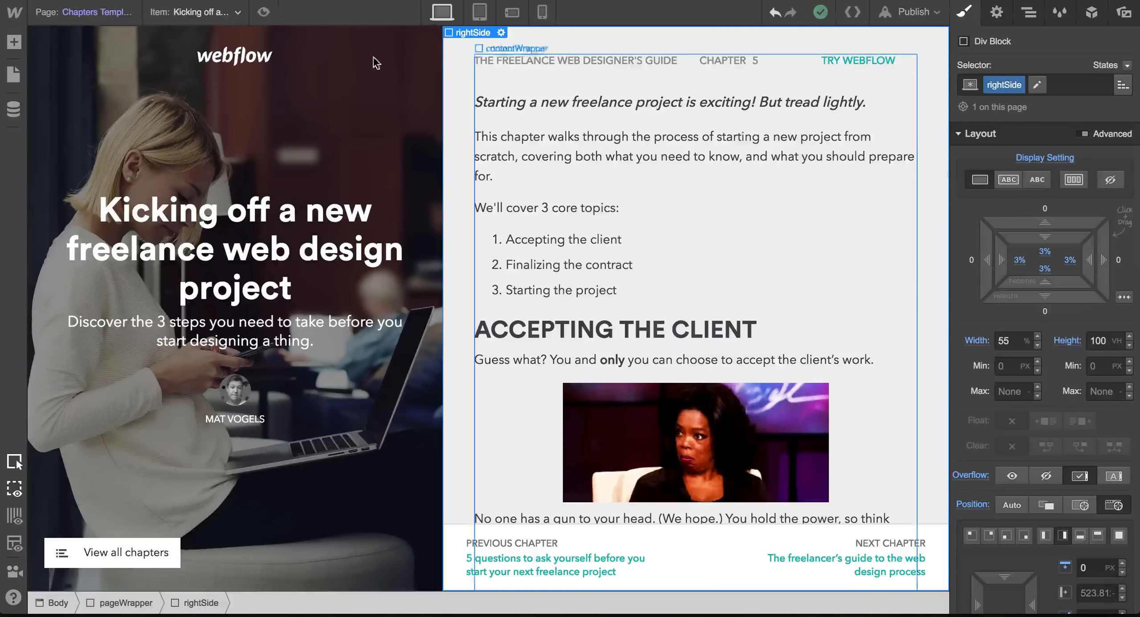